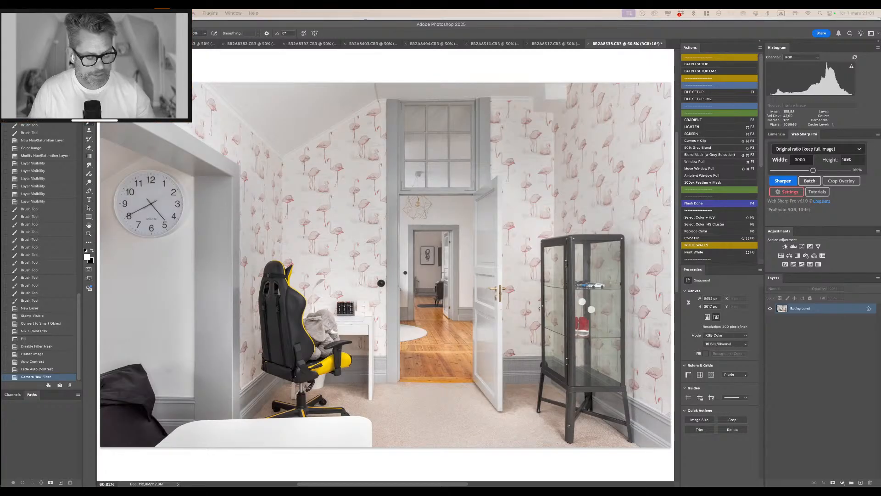
{"action": "left_click", "coordinate": [122, 297]}
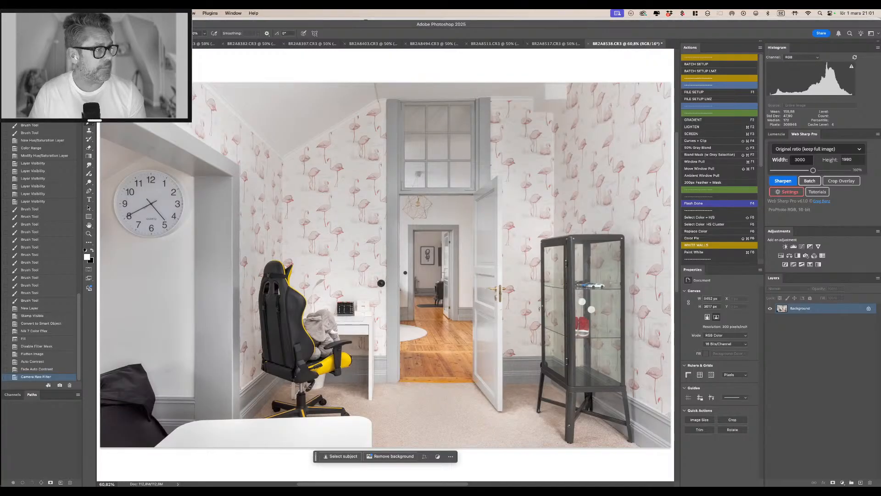
{"action": "key", "text": "super+Tab"}
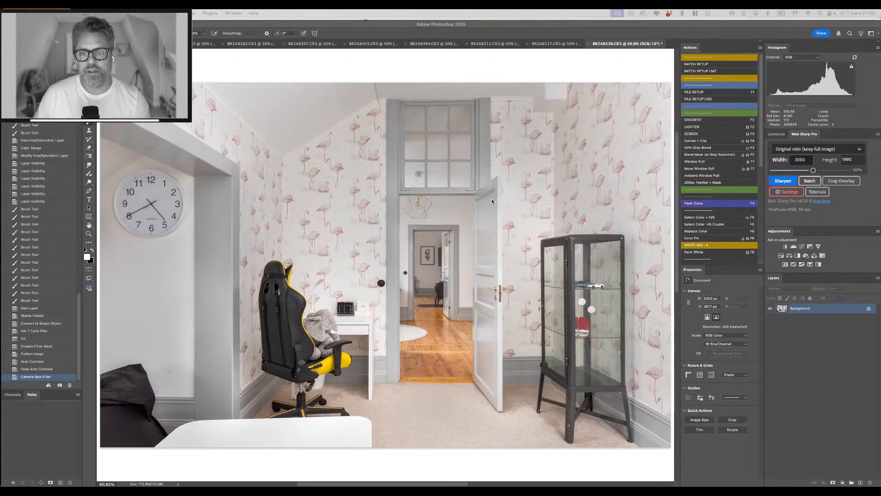
Close the BR2A8538.CR3 image.
{"action": "left_click", "coordinate": [777, 385]}
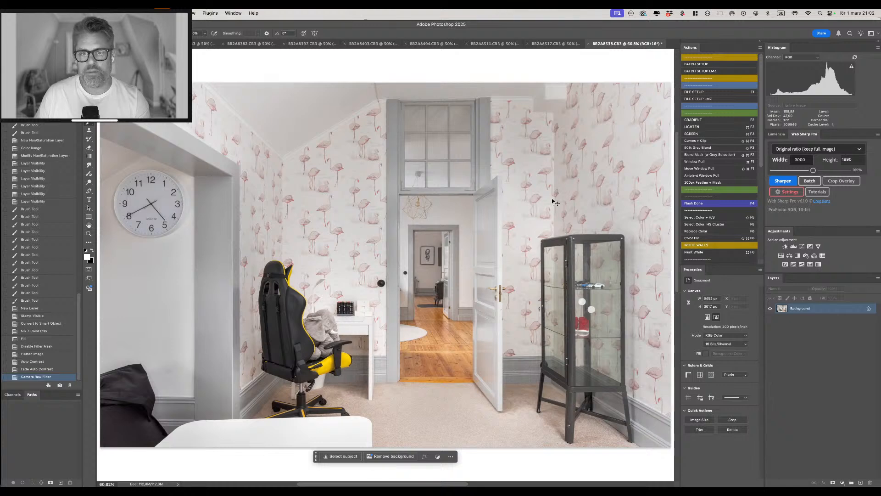
{"action": "key", "text": "super+w"}
{"action": "left_click", "coordinate": [450, 186]}
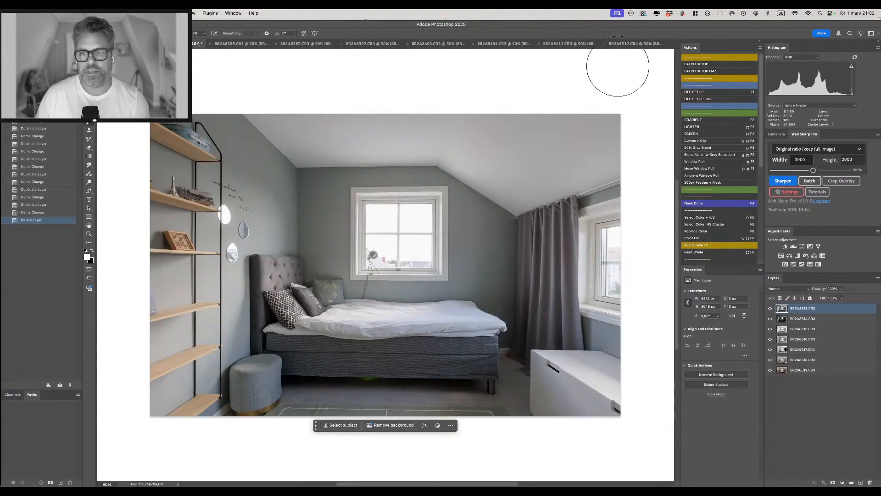
Look through the open layered interior photos one after another to review the remaining rooms.
{"action": "left_click", "coordinate": [616, 44]}
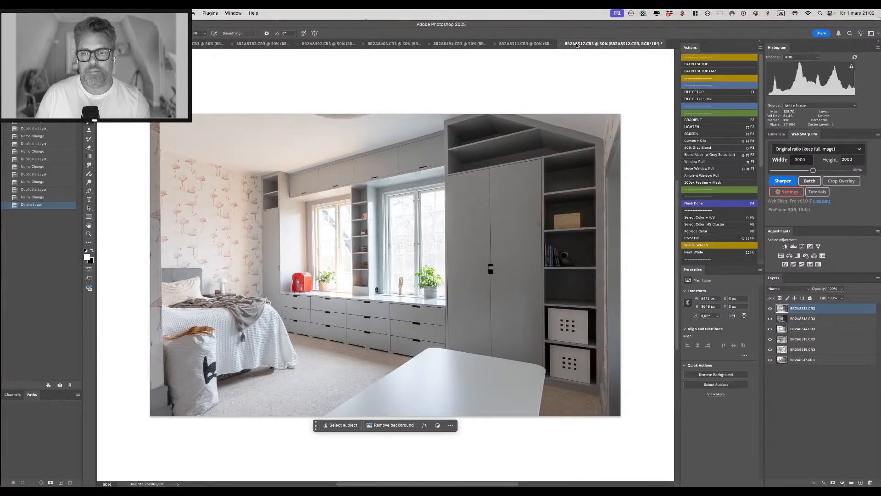
{"action": "left_click", "coordinate": [523, 44]}
{"action": "left_click", "coordinate": [448, 44]}
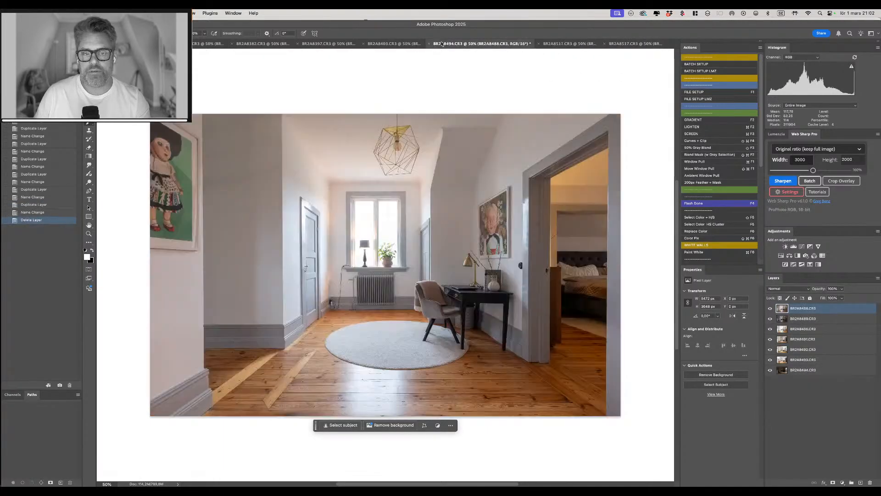
{"action": "left_click", "coordinate": [396, 44]}
{"action": "left_click", "coordinate": [309, 45]}
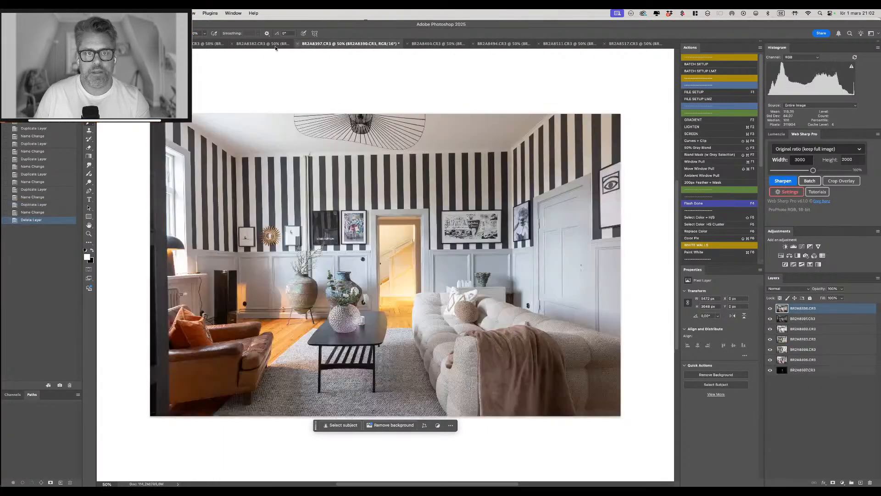
{"action": "left_click", "coordinate": [262, 43]}
{"action": "left_click", "coordinate": [209, 44]}
{"action": "left_click", "coordinate": [144, 43]}
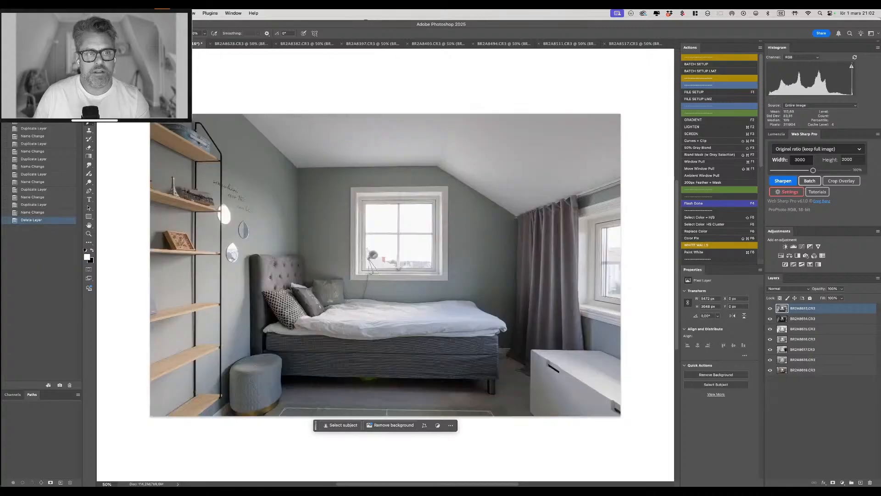
Open the BR2A8517.CR3 image and compare its upper exposure layers by toggling their visibility, restoring all of them at the end.
{"action": "left_click", "coordinate": [634, 43]}
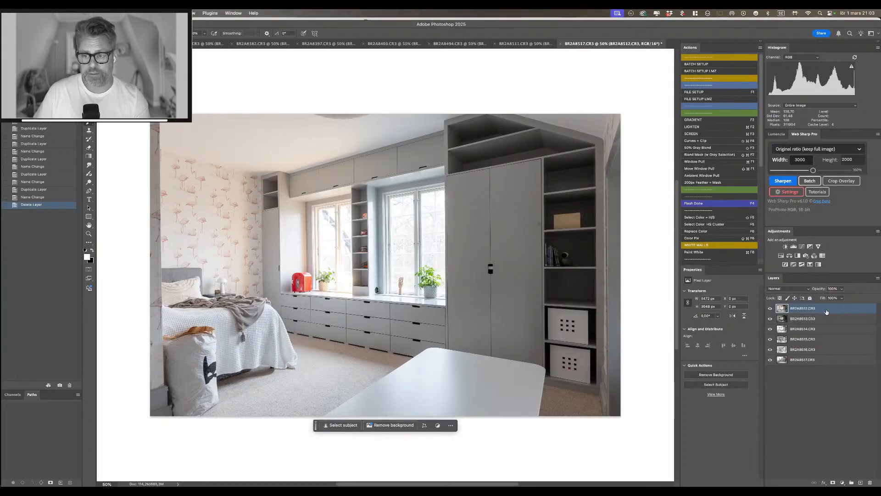
{"action": "left_click", "coordinate": [770, 309]}
{"action": "left_click", "coordinate": [770, 319]}
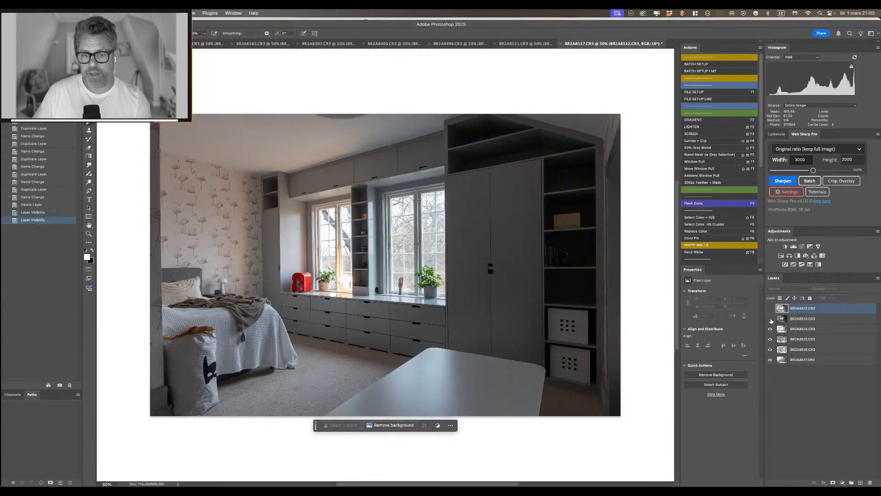
{"action": "left_click", "coordinate": [770, 329]}
{"action": "left_click", "coordinate": [770, 329]}
{"action": "left_click", "coordinate": [770, 318]}
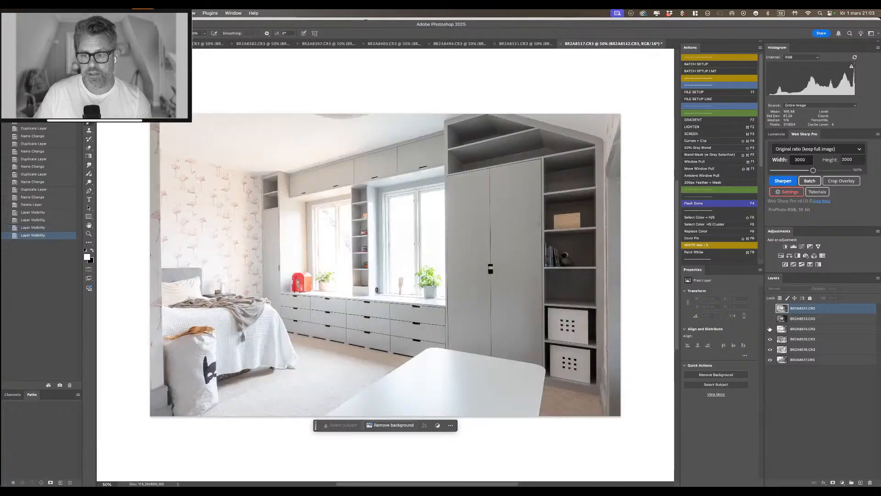
{"action": "left_click", "coordinate": [770, 309]}
{"action": "left_click", "coordinate": [770, 309]}
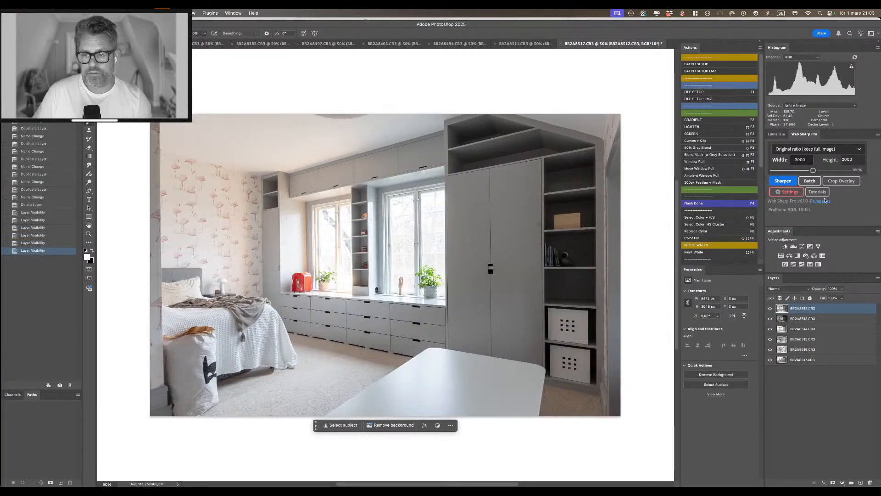
Bring up the Lumenzia controls in place of Web Sharp Pro and select the topmost exposure layer.
{"action": "left_click", "coordinate": [777, 134]}
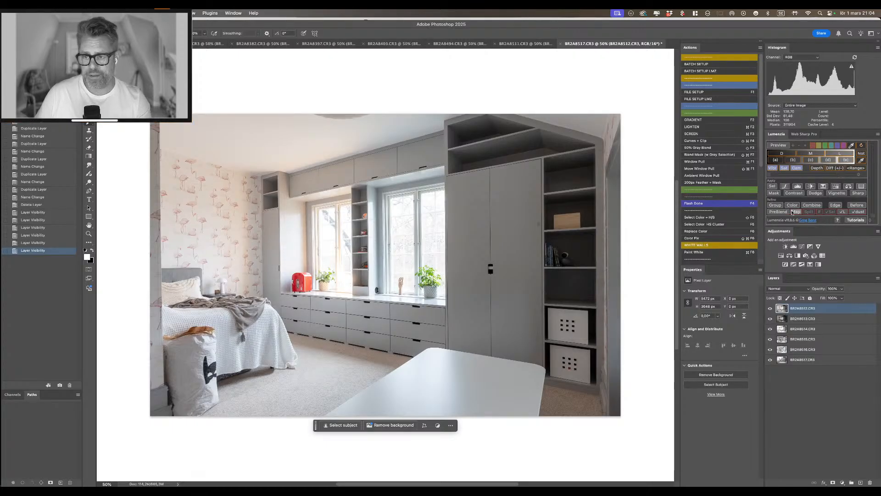
{"action": "left_click", "coordinate": [806, 135]}
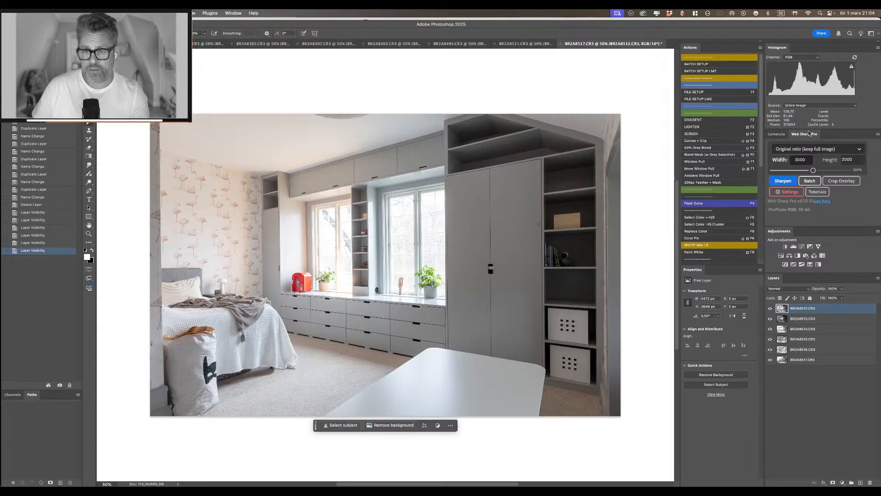
{"action": "left_click", "coordinate": [779, 137]}
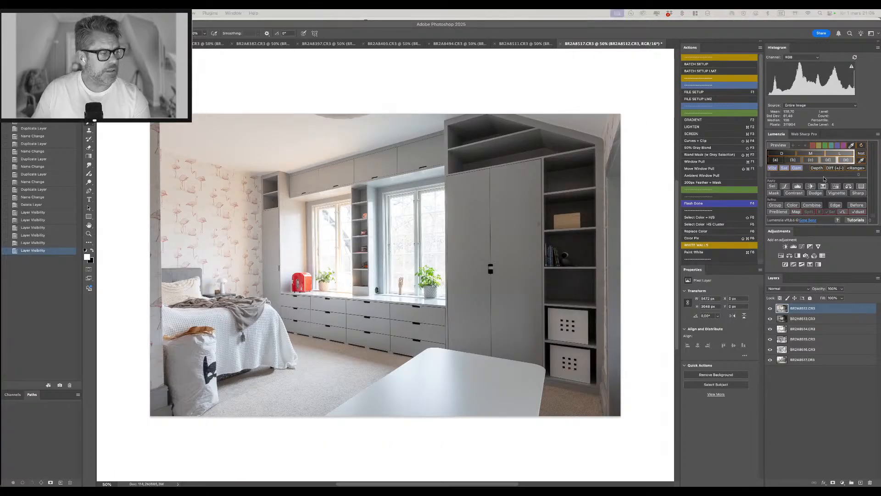
{"action": "left_click", "coordinate": [821, 311]}
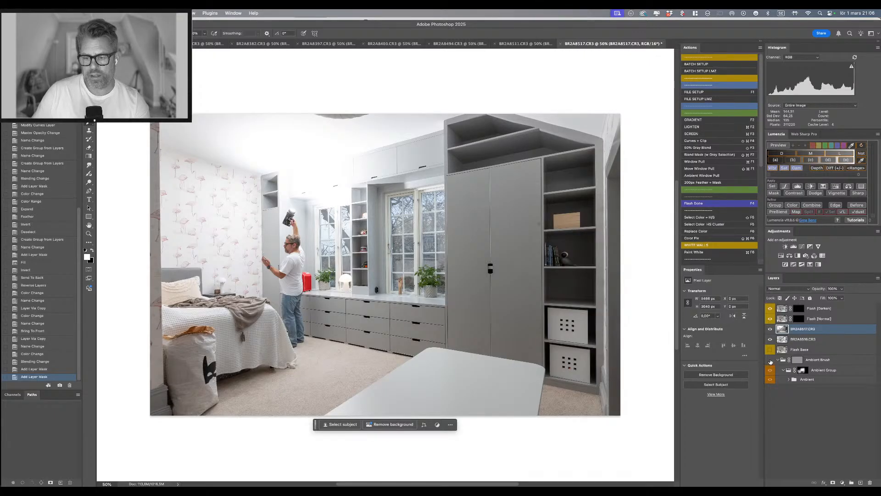
Isolate the Ambient Brush group with its mask disabled and compare the Ambient Group with and without its own mask.
{"action": "left_click", "coordinate": [770, 361], "text": "alt"}
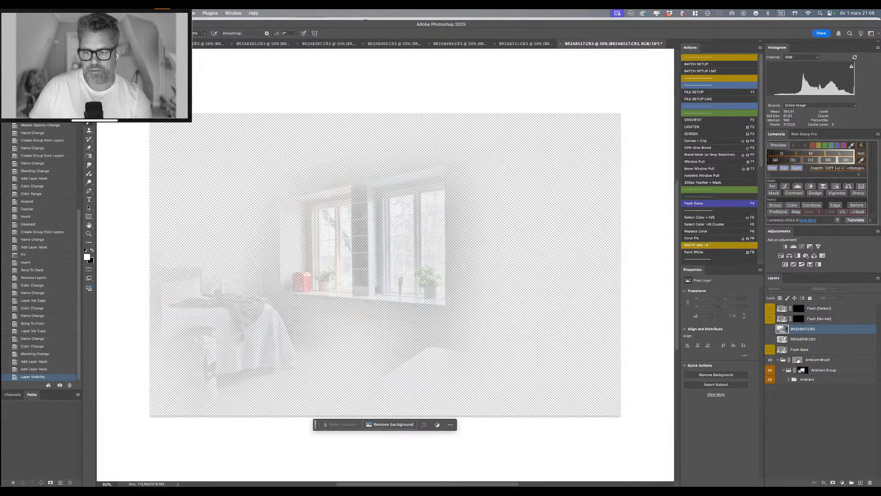
{"action": "left_click", "coordinate": [797, 360], "text": "shift"}
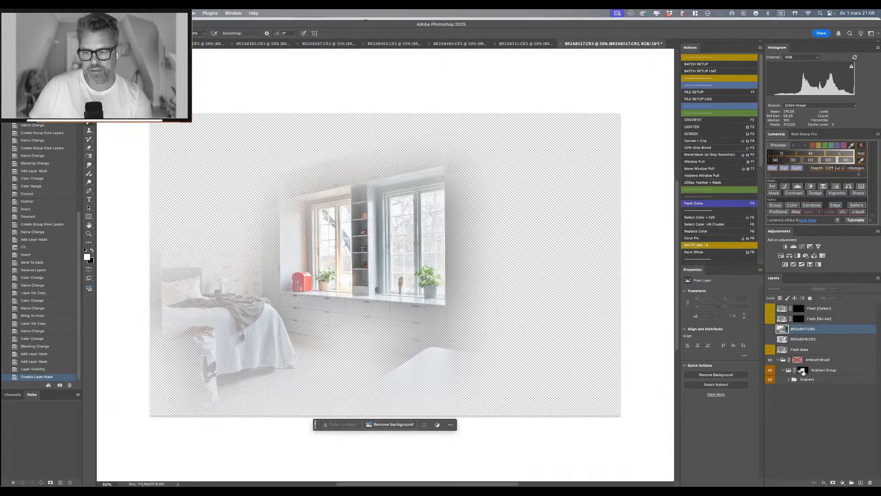
{"action": "left_click", "coordinate": [803, 371]}
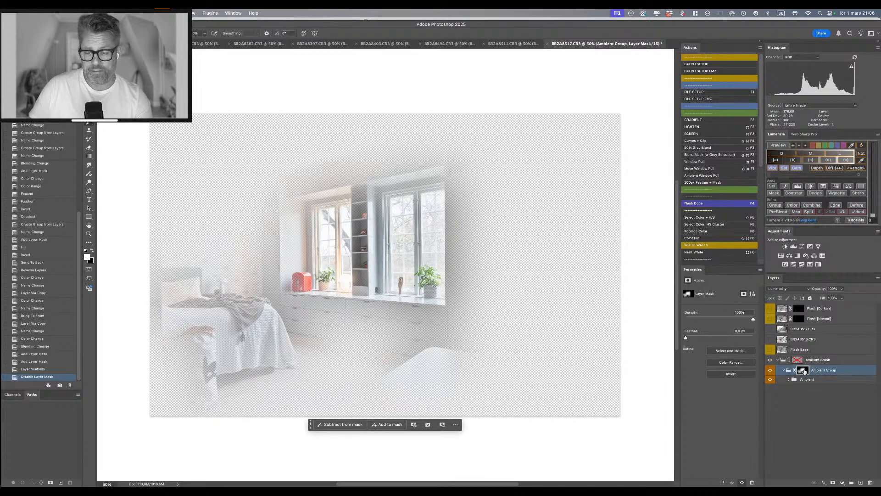
{"action": "left_click", "coordinate": [803, 370], "text": "shift"}
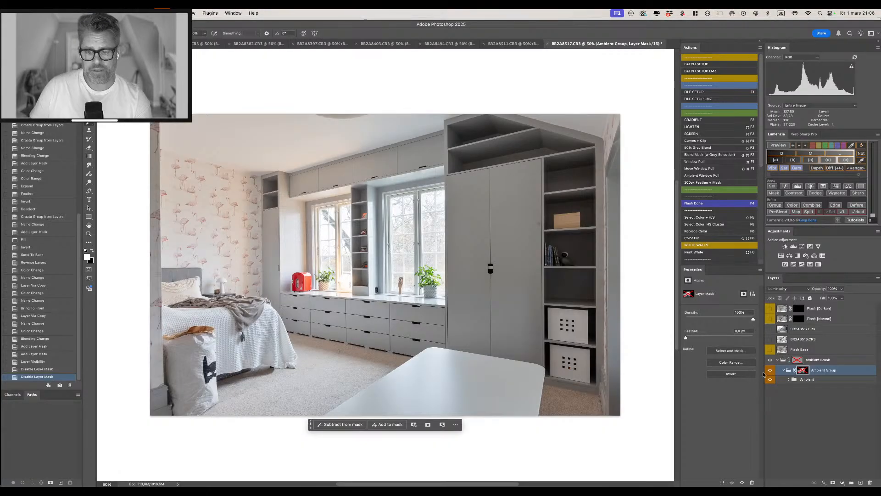
{"action": "left_click", "coordinate": [803, 370], "text": "shift"}
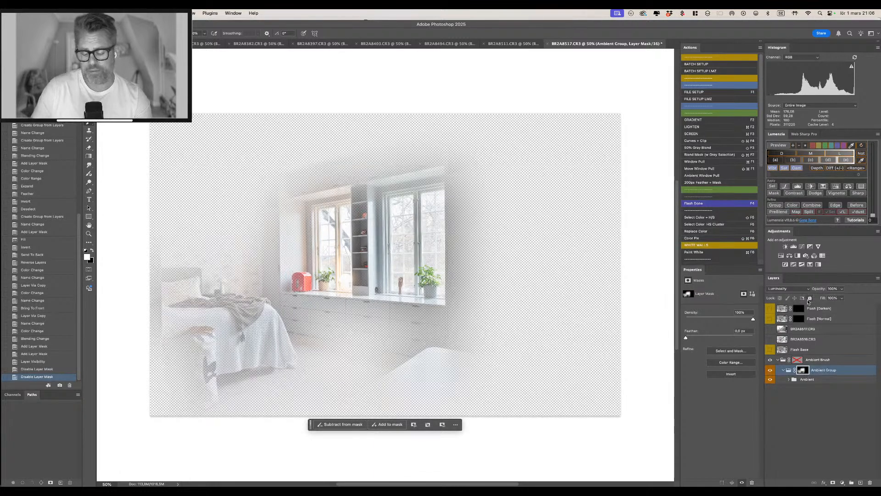
Preview the Ambient Group mask inverted, revert it, and restore the Ambient Brush mask and the other layers' visibility.
{"action": "key", "text": "super+i"}
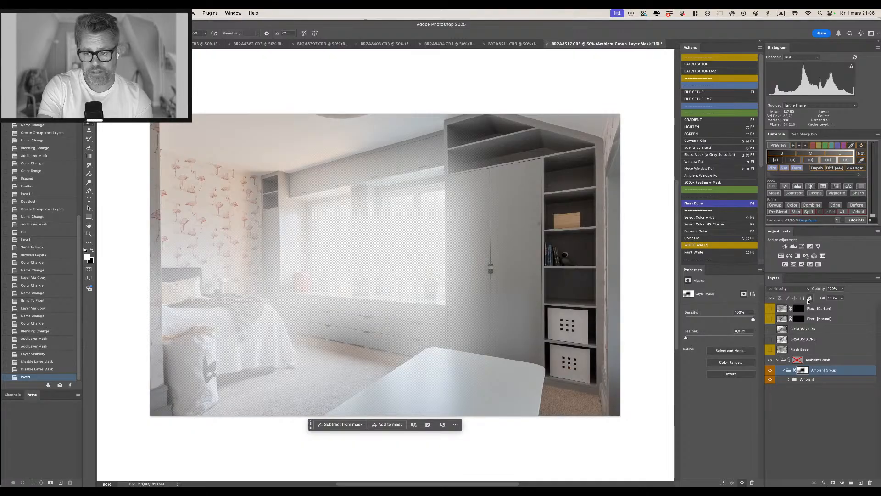
{"action": "key", "text": "super+i"}
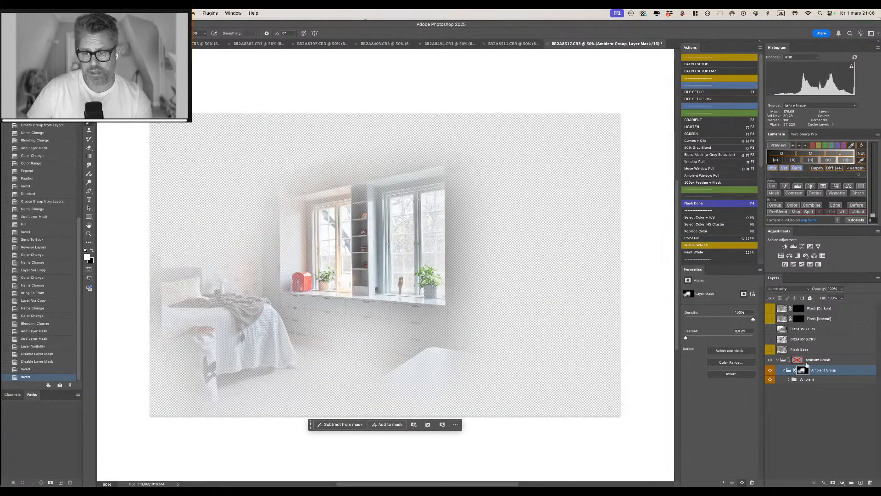
{"action": "left_click", "coordinate": [798, 360]}
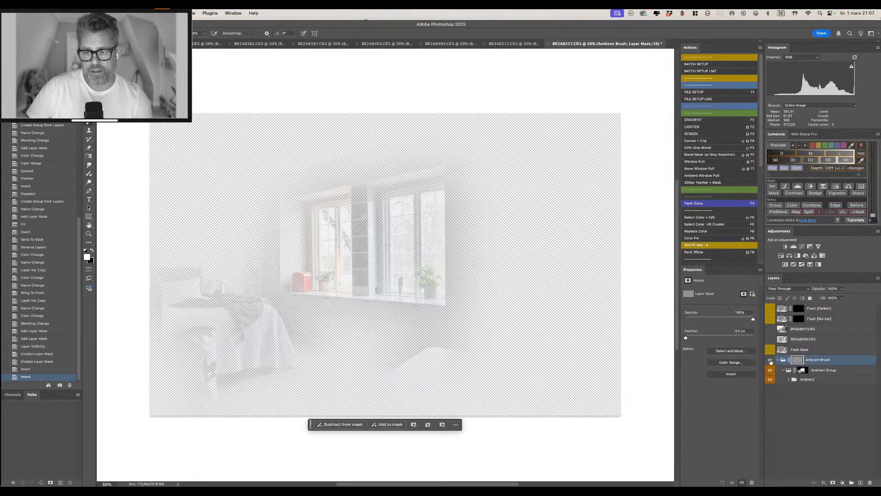
{"action": "left_click", "coordinate": [770, 362], "text": "alt"}
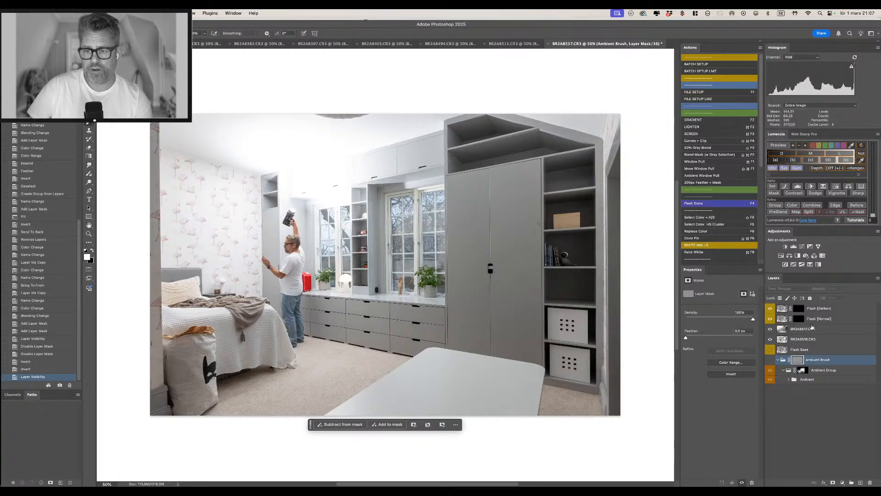
Examine the Flash Base layer on its own, and compare flash layers BR2A8517.CR3 and BR2A8516.CR3 by toggling the upper one.
{"action": "left_click", "coordinate": [822, 330]}
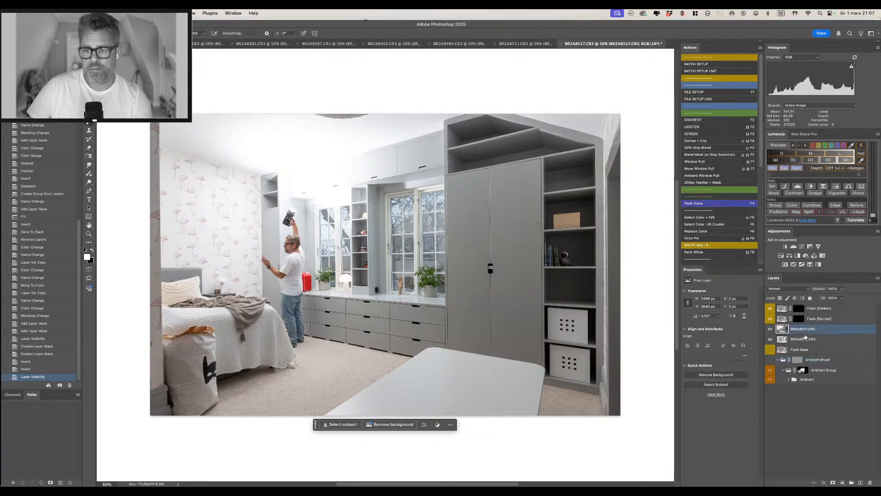
{"action": "left_click", "coordinate": [770, 350], "text": "alt"}
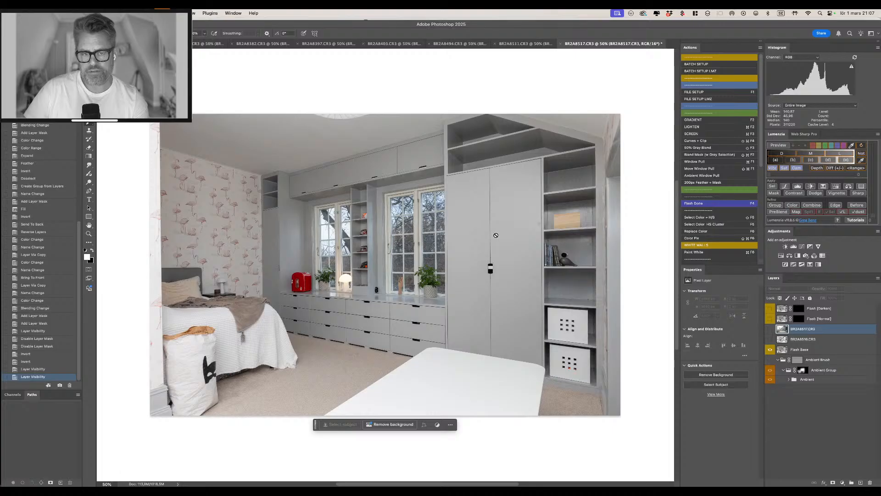
{"action": "left_click", "coordinate": [771, 350], "text": "alt"}
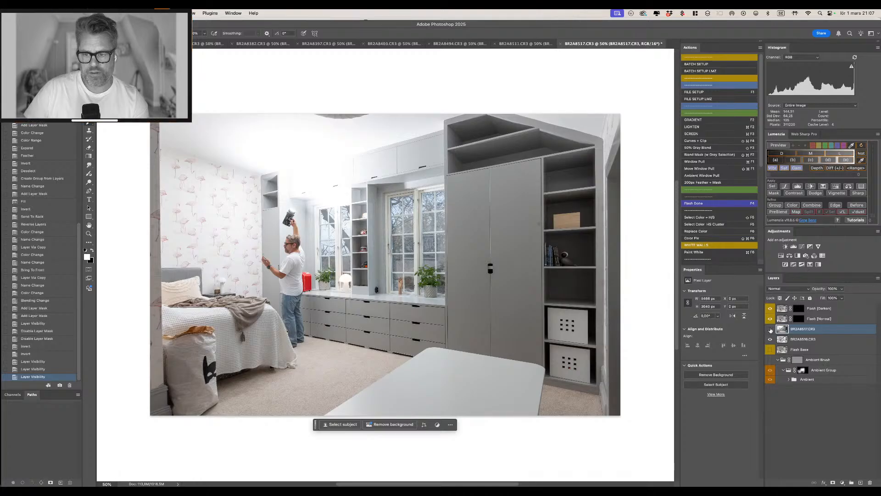
{"action": "left_click", "coordinate": [770, 329]}
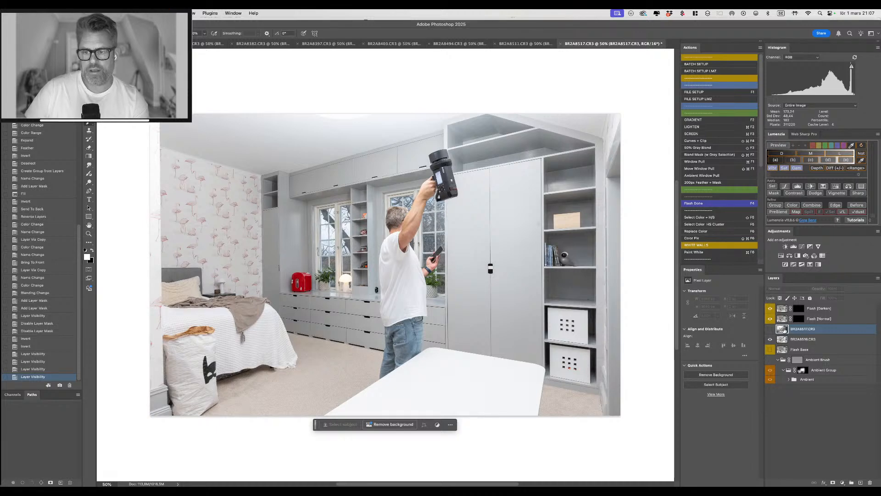
{"action": "left_click", "coordinate": [770, 329]}
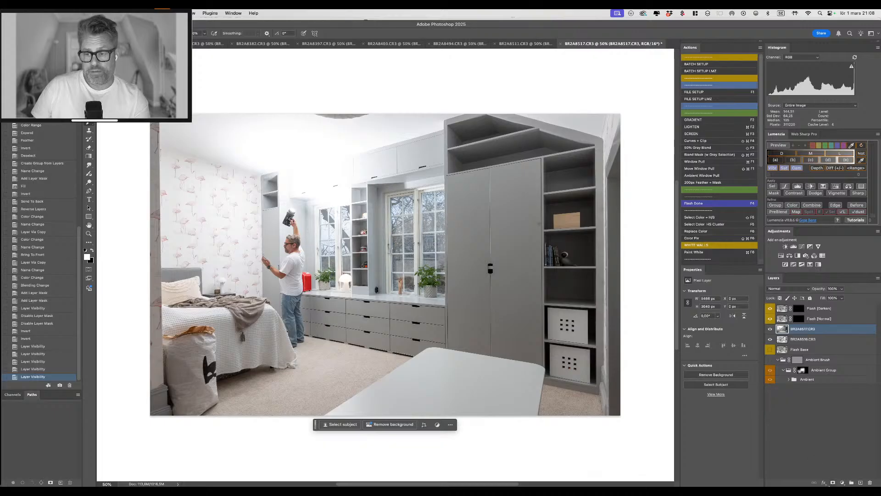
Add a layer mask to the BR2A8517.CR3 flash layer and fill it with 50% Gray at 100% opacity.
{"action": "left_click", "coordinate": [834, 483]}
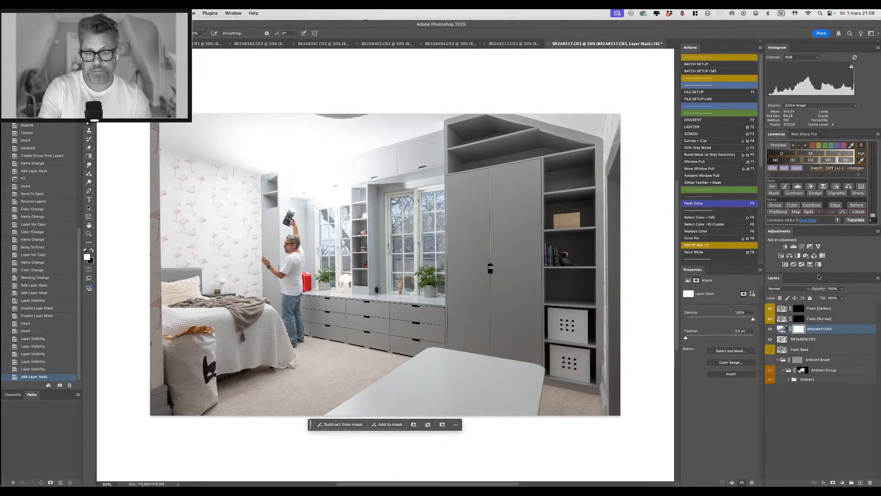
{"action": "key", "text": "shift+F5"}
{"action": "left_click", "coordinate": [398, 189]}
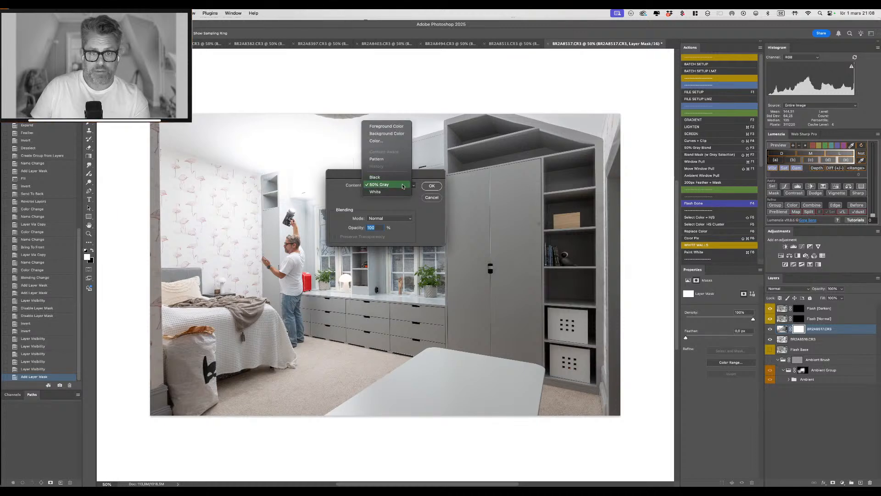
{"action": "left_click", "coordinate": [402, 186]}
{"action": "left_click", "coordinate": [432, 186]}
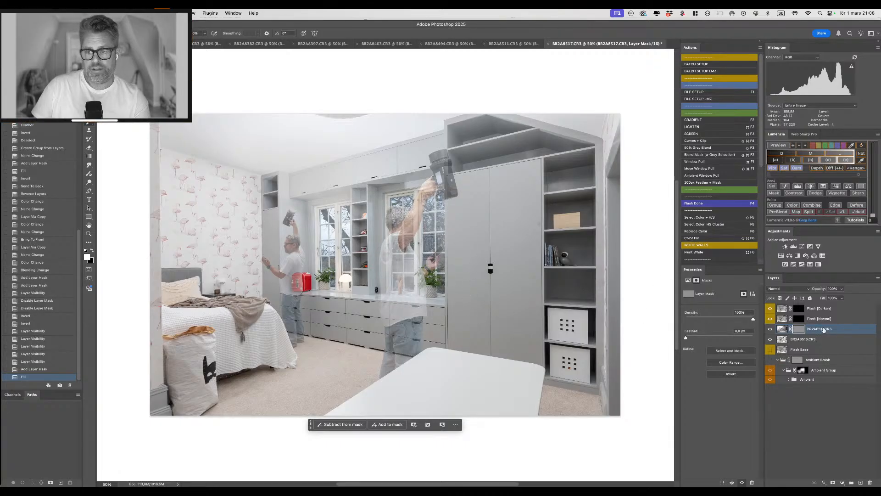
Paint white on the BR2A8517.CR3 mask over the photographer by the right window, and compare with the mask disabled.
{"action": "left_click", "coordinate": [824, 330]}
{"action": "left_click", "coordinate": [821, 340]}
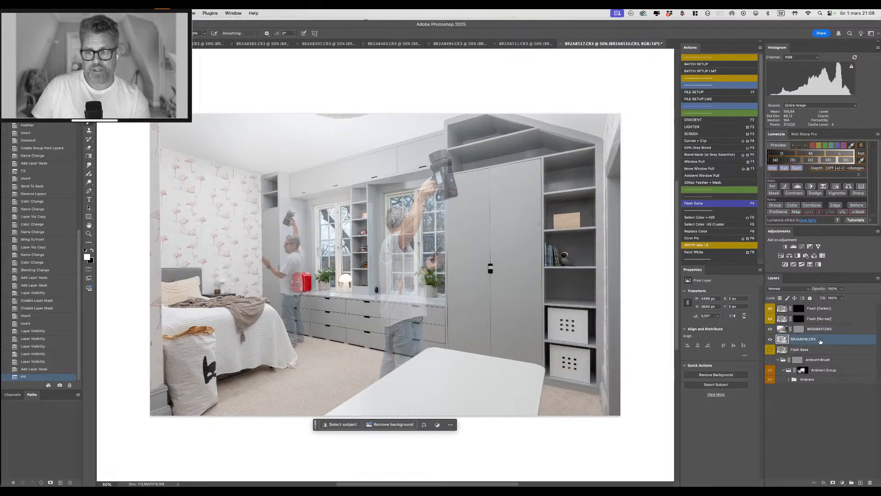
{"action": "left_click", "coordinate": [823, 329]}
{"action": "left_click", "coordinate": [801, 330]}
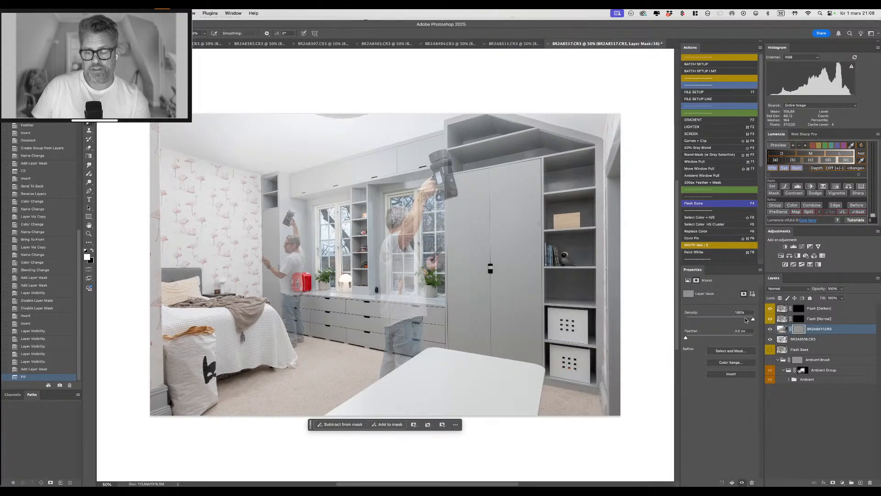
{"action": "left_click_drag", "start_coordinate": [430, 246], "coordinate": [456, 248], "text": "ctrl+alt"}
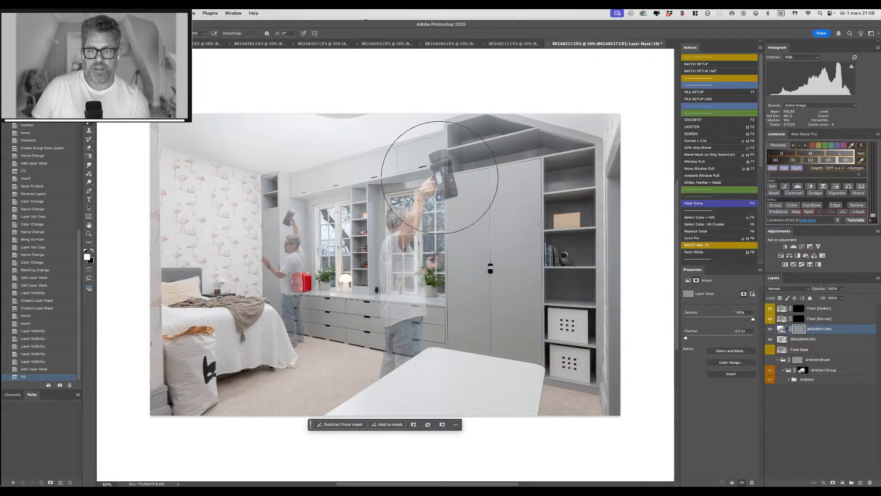
{"action": "mouse_move", "coordinate": [453, 164]}
{"action": "left_mouse_down"}
{"action": "mouse_move", "coordinate": [415, 280]}
{"action": "mouse_move", "coordinate": [412, 324]}
{"action": "mouse_move", "coordinate": [471, 330]}
{"action": "left_mouse_up"}
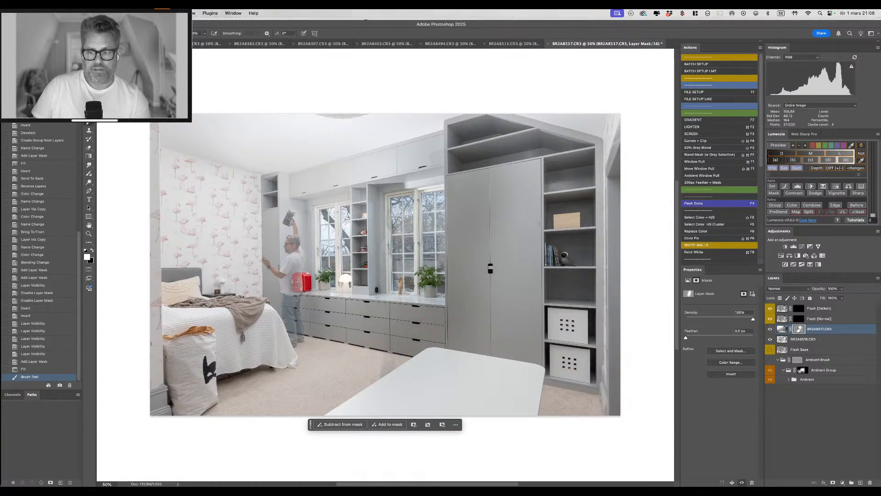
{"action": "left_click", "coordinate": [799, 329], "text": "shift"}
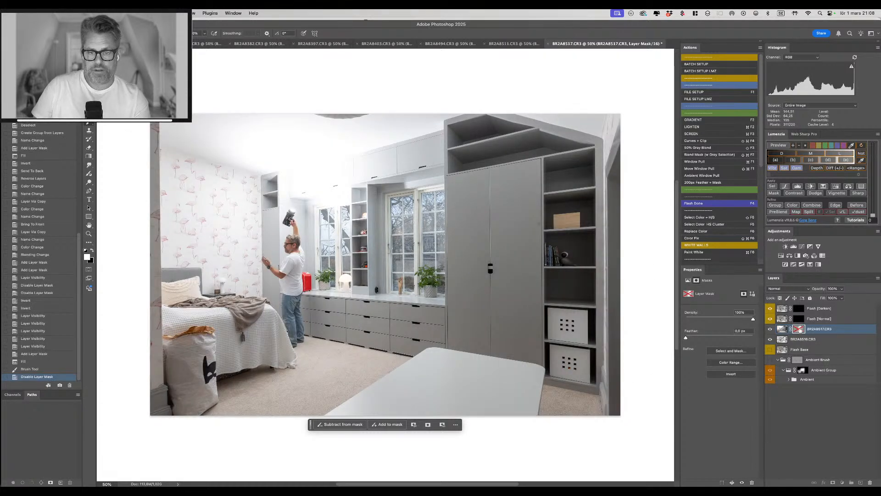
{"action": "left_click", "coordinate": [798, 329], "text": "shift"}
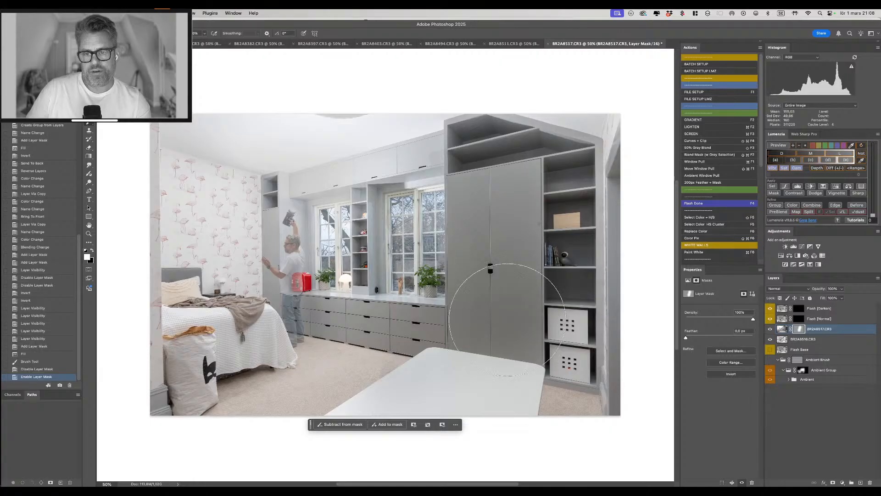
Paint white on the BR2A8517.CR3 mask over the wardrobe, its upper shelves, the table and the drawers beside the wardrobe.
{"action": "left_click_drag", "start_coordinate": [525, 330], "coordinate": [541, 388]}
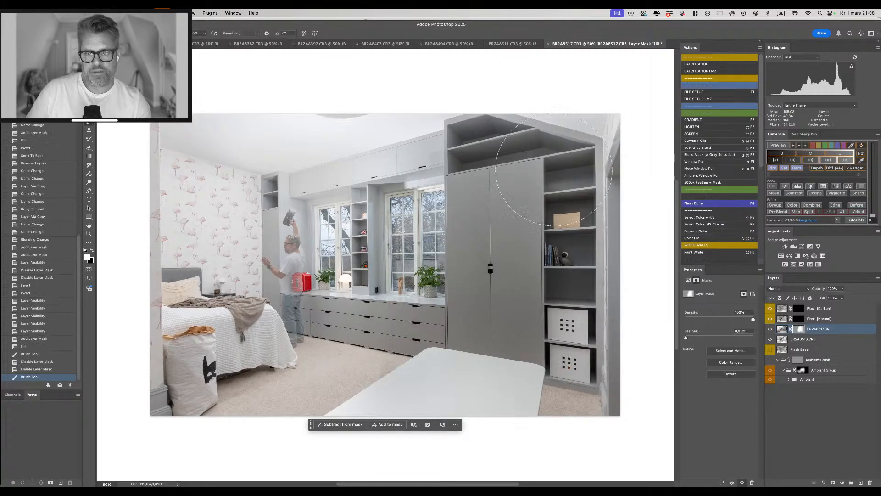
{"action": "left_click", "coordinate": [551, 118]}
{"action": "left_click", "coordinate": [504, 129]}
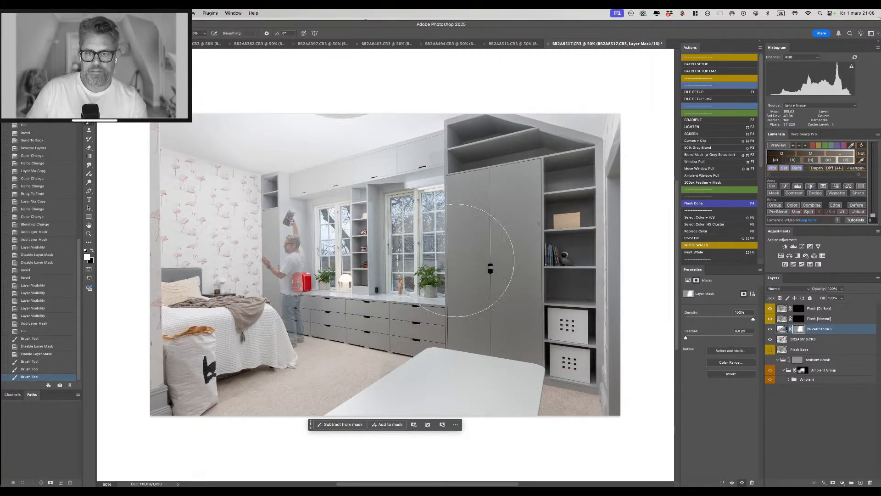
{"action": "left_click_drag", "start_coordinate": [450, 230], "coordinate": [505, 303]}
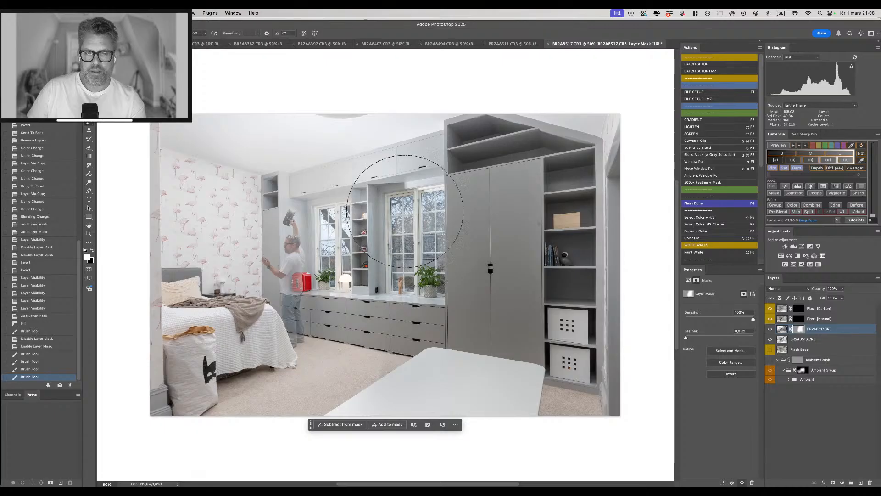
{"action": "mouse_move", "coordinate": [408, 308]}
{"action": "left_mouse_down"}
{"action": "mouse_move", "coordinate": [439, 308]}
{"action": "mouse_move", "coordinate": [441, 331]}
{"action": "left_mouse_up"}
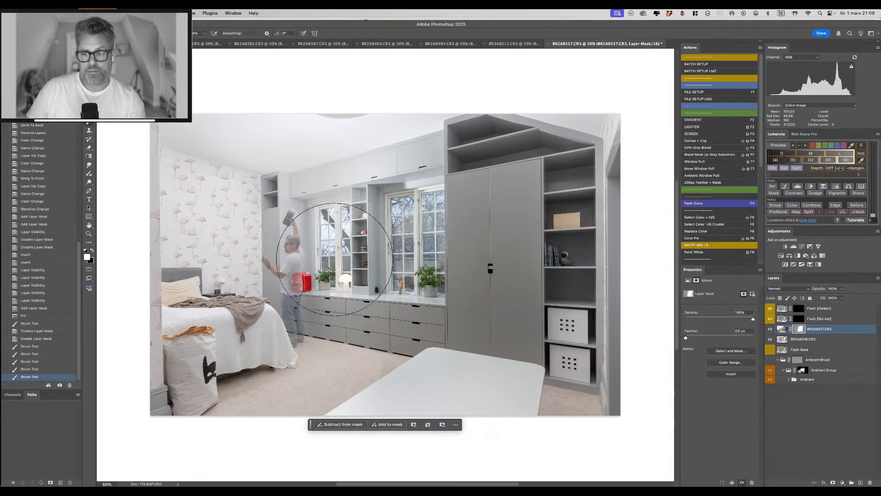
Paint black on the BR2A8517.CR3 mask over the photographer by the left window and the surrounding wall and cabinets.
{"action": "key", "text": "x"}
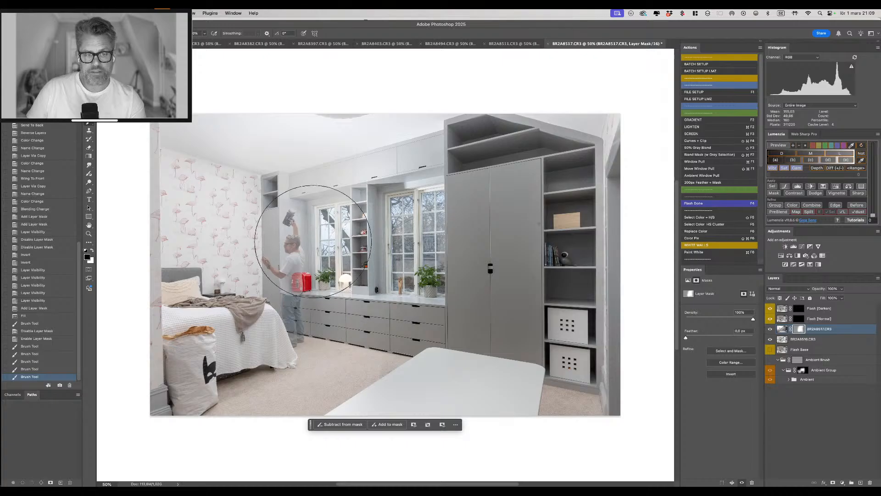
{"action": "mouse_move", "coordinate": [311, 249]}
{"action": "left_mouse_down"}
{"action": "mouse_move", "coordinate": [295, 256]}
{"action": "mouse_move", "coordinate": [277, 244]}
{"action": "mouse_move", "coordinate": [283, 280]}
{"action": "mouse_move", "coordinate": [287, 228]}
{"action": "mouse_move", "coordinate": [285, 311]}
{"action": "mouse_move", "coordinate": [281, 189]}
{"action": "mouse_move", "coordinate": [232, 174]}
{"action": "mouse_move", "coordinate": [212, 147]}
{"action": "mouse_move", "coordinate": [179, 138]}
{"action": "mouse_move", "coordinate": [177, 295]}
{"action": "mouse_move", "coordinate": [161, 367]}
{"action": "mouse_move", "coordinate": [208, 356]}
{"action": "mouse_move", "coordinate": [259, 296]}
{"action": "mouse_move", "coordinate": [257, 282]}
{"action": "left_mouse_up"}
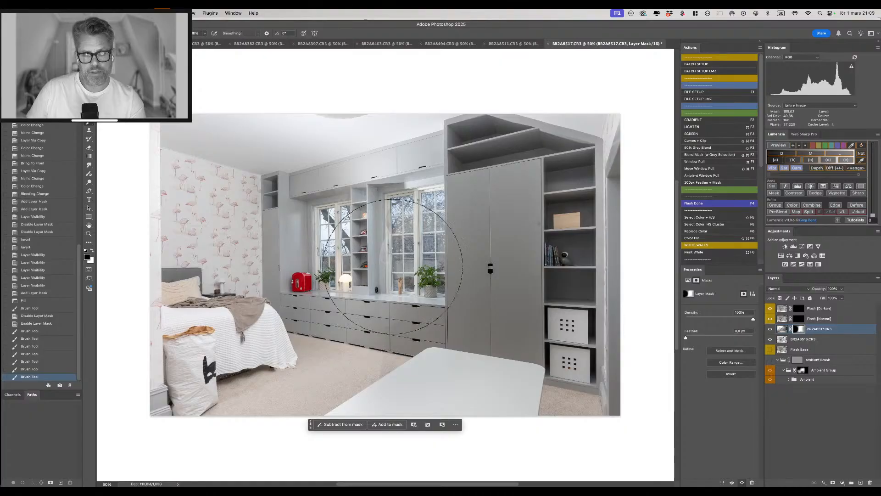
{"action": "left_click_drag", "start_coordinate": [395, 249], "coordinate": [298, 239]}
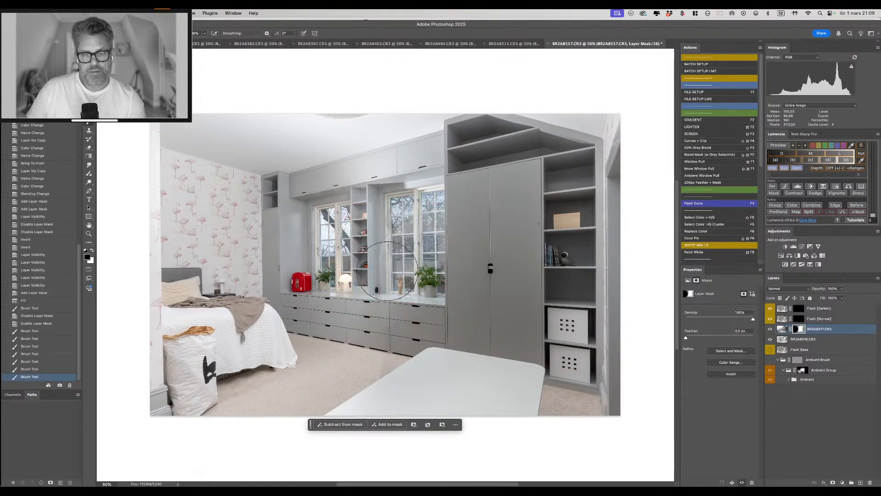
{"action": "mouse_move", "coordinate": [389, 234]}
{"action": "left_mouse_down"}
{"action": "mouse_move", "coordinate": [388, 222]}
{"action": "mouse_move", "coordinate": [387, 252]}
{"action": "left_mouse_up"}
Paint white on the BR2A8517.CR3 mask around the right window and drawers below, and compare with the layer hidden.
{"action": "key", "text": "x"}
{"action": "mouse_move", "coordinate": [393, 194]}
{"action": "left_mouse_down"}
{"action": "mouse_move", "coordinate": [382, 285]}
{"action": "mouse_move", "coordinate": [392, 225]}
{"action": "left_mouse_up"}
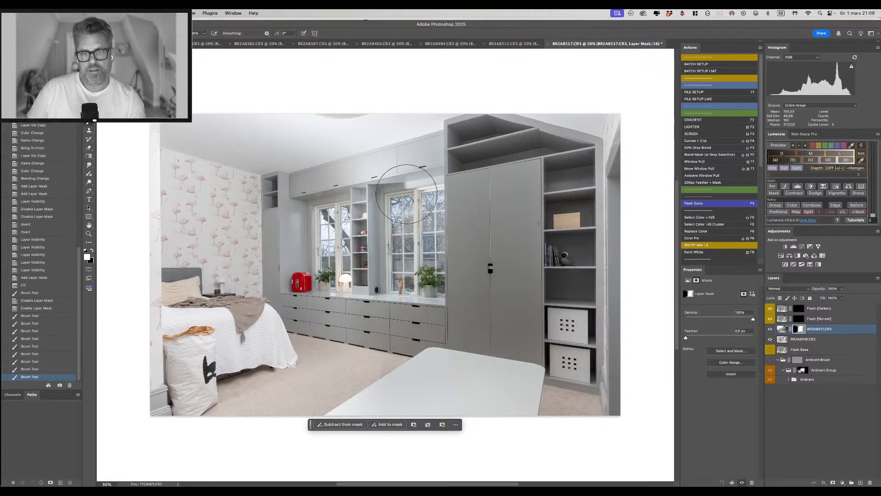
{"action": "mouse_move", "coordinate": [419, 179]}
{"action": "left_mouse_down"}
{"action": "mouse_move", "coordinate": [418, 209]}
{"action": "mouse_move", "coordinate": [426, 207]}
{"action": "mouse_move", "coordinate": [402, 278]}
{"action": "mouse_move", "coordinate": [402, 355]}
{"action": "left_mouse_up"}
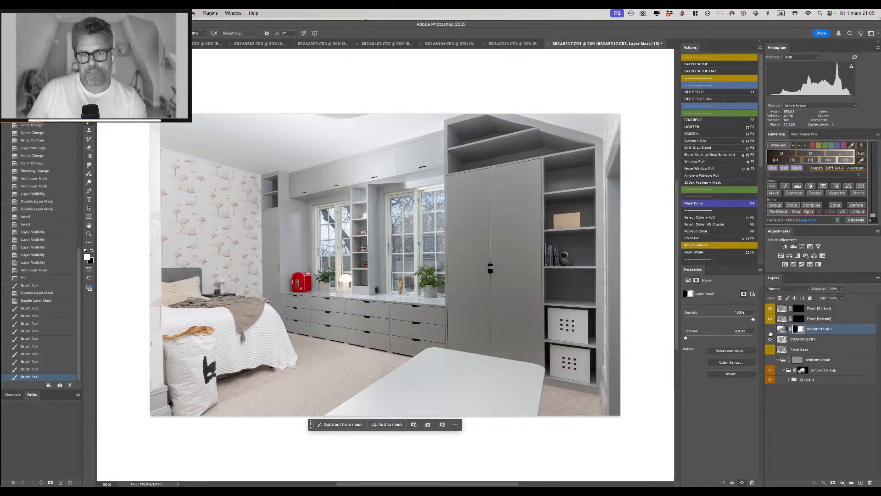
{"action": "left_click", "coordinate": [770, 330]}
{"action": "left_click", "coordinate": [770, 330]}
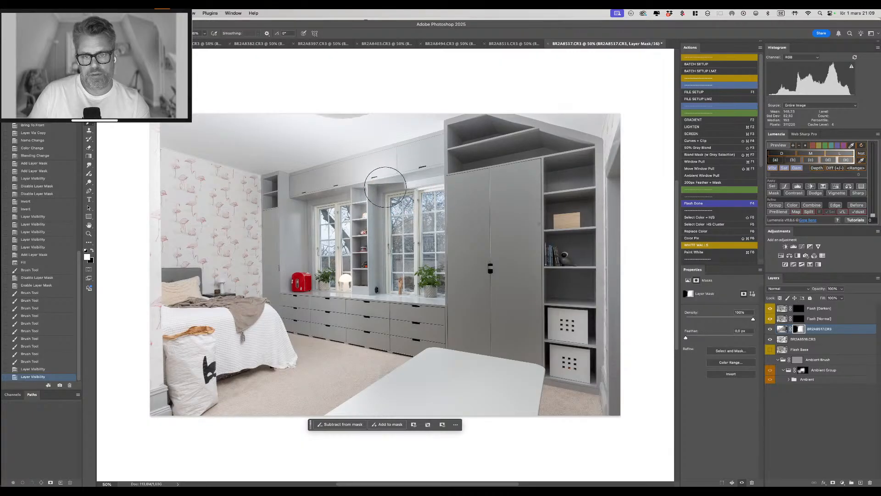
Try black strokes on the BR2A8517.CR3 mask over the right window and its side wall, and undo them.
{"action": "key", "text": "x"}
{"action": "mouse_move", "coordinate": [385, 187]}
{"action": "left_mouse_down"}
{"action": "mouse_move", "coordinate": [395, 182]}
{"action": "mouse_move", "coordinate": [377, 199]}
{"action": "mouse_move", "coordinate": [382, 261]}
{"action": "left_mouse_up"}
{"action": "key", "text": "super+z"}
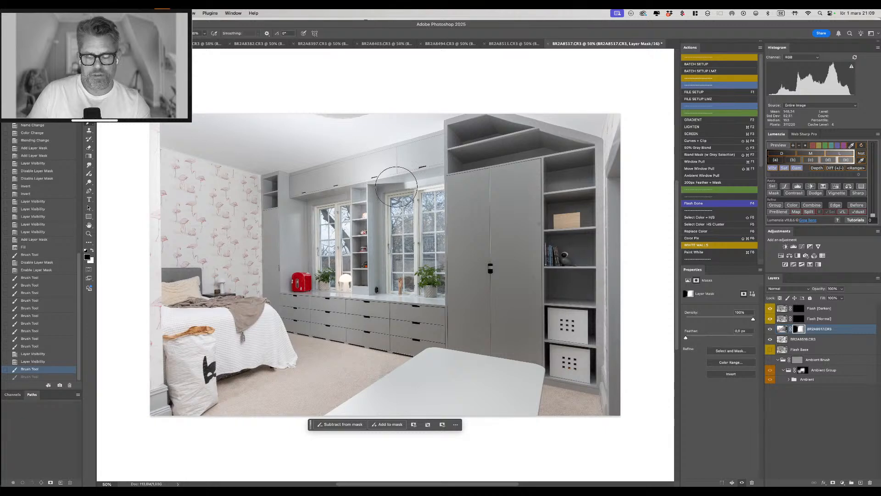
{"action": "left_click_drag", "start_coordinate": [405, 225], "coordinate": [401, 243]}
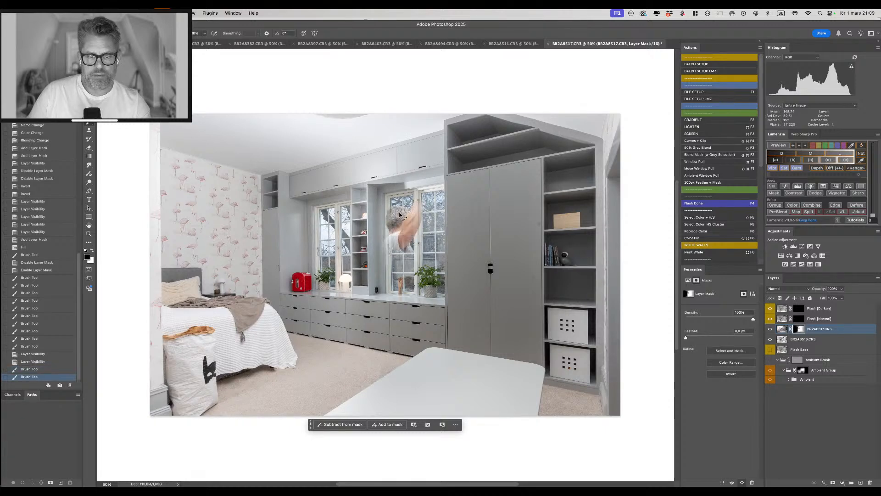
{"action": "key", "text": "super+z"}
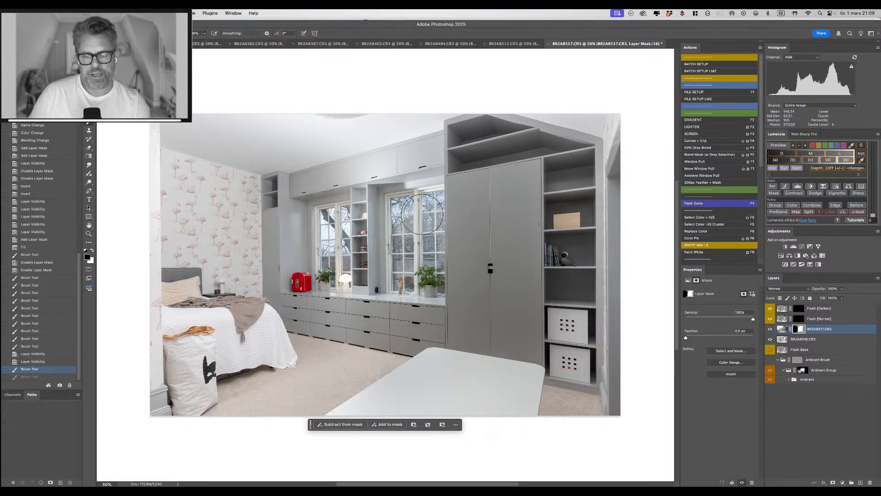
Compare the image with the Flash [Normal] layer mask disabled and enabled.
{"action": "left_click", "coordinate": [799, 320]}
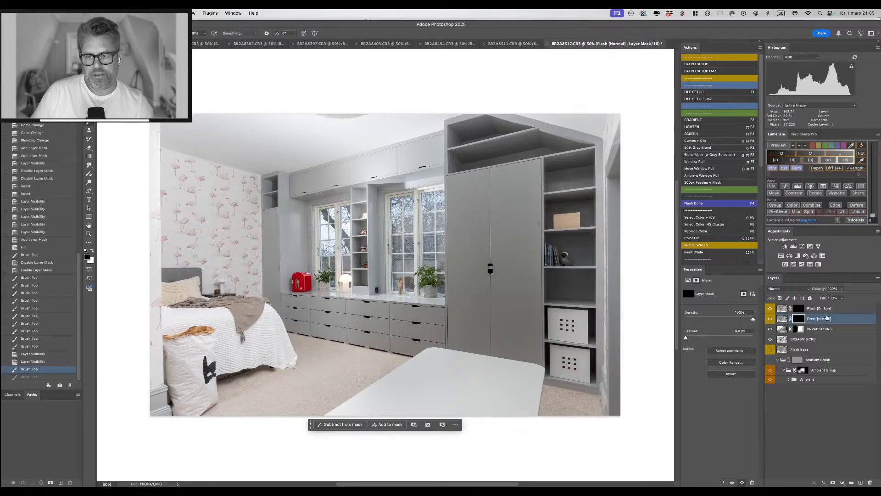
{"action": "left_click", "coordinate": [800, 320], "text": "shift"}
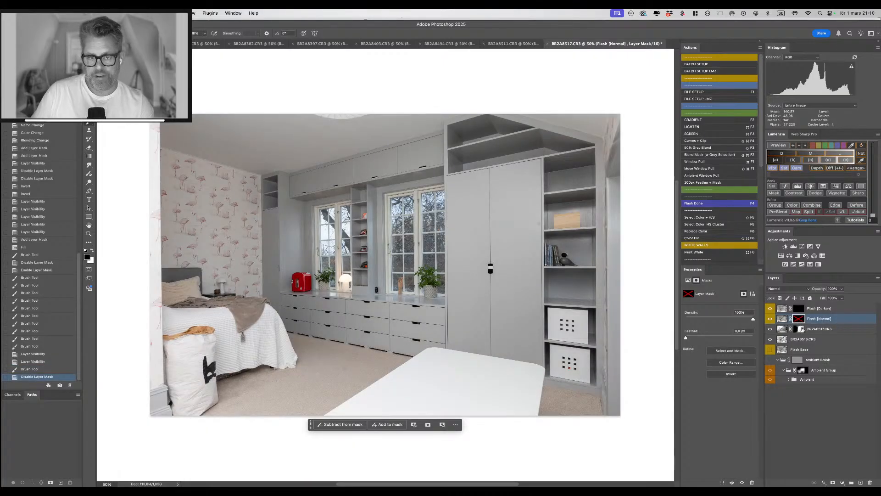
{"action": "left_click", "coordinate": [803, 320], "text": "shift"}
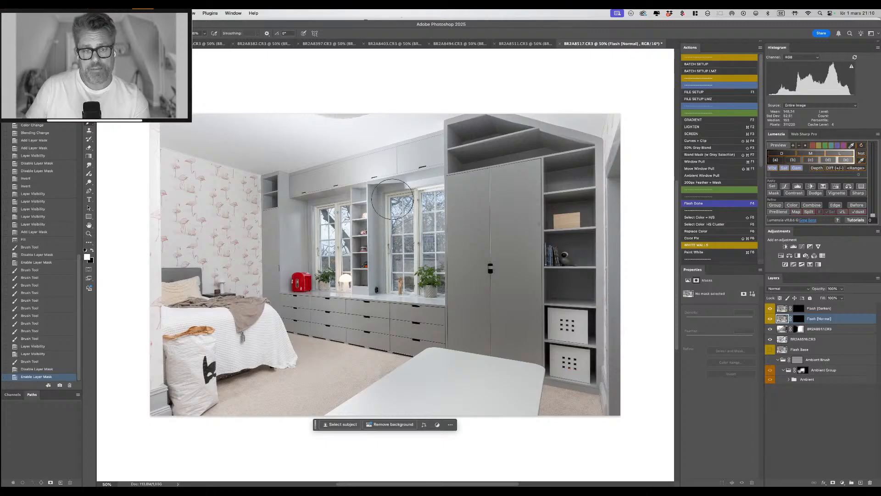
{"action": "left_click_drag", "start_coordinate": [389, 189], "coordinate": [413, 188]}
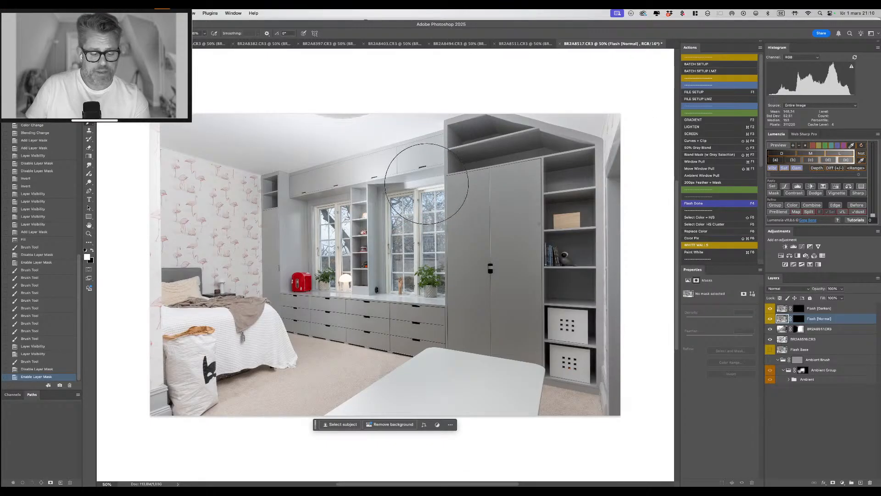
{"action": "left_click", "coordinate": [417, 170]}
{"action": "left_click", "coordinate": [402, 177]}
{"action": "left_click", "coordinate": [433, 170]}
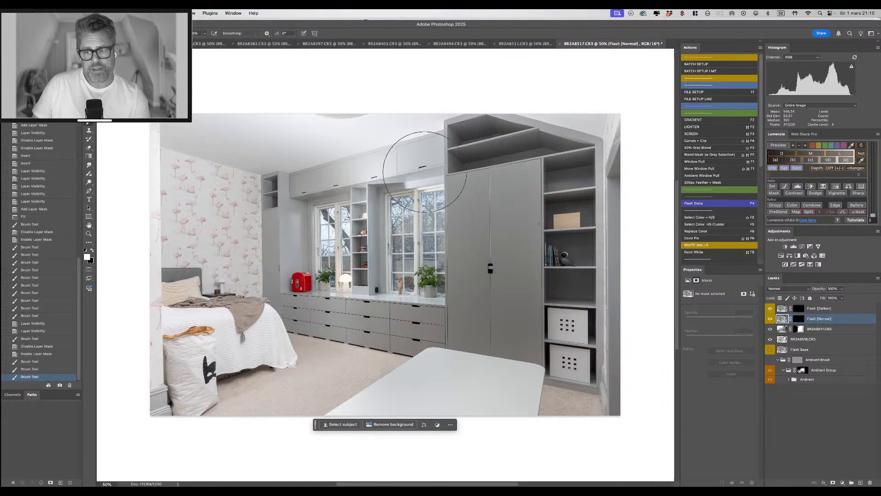
{"action": "key", "text": "super+z"}
{"action": "key", "text": "super+z"}
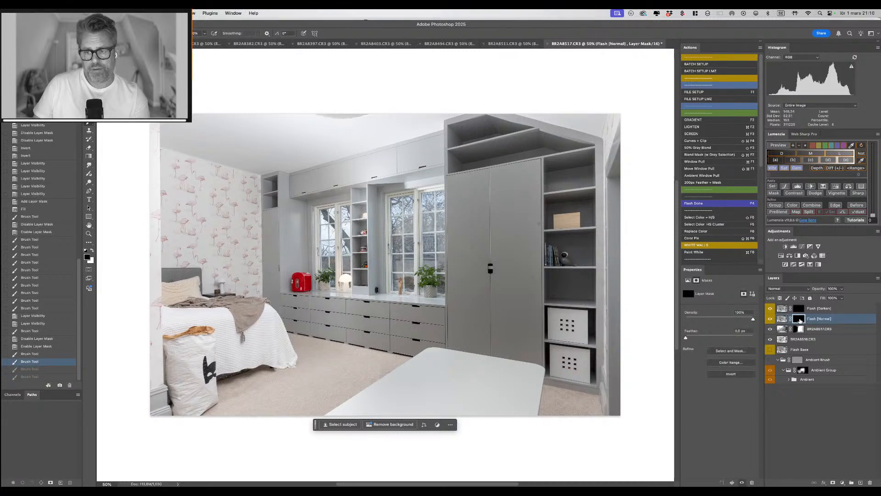
Paint white on the Flash [Normal] layer mask over both windows, the upper cabinets and the ceiling.
{"action": "left_click", "coordinate": [799, 318]}
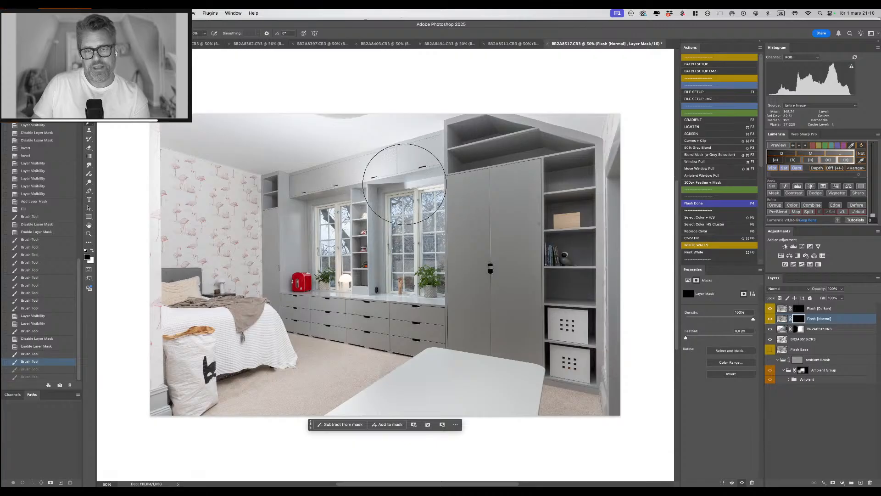
{"action": "key", "text": "super+shift+z"}
{"action": "key", "text": "super+shift+z"}
{"action": "key", "text": "x"}
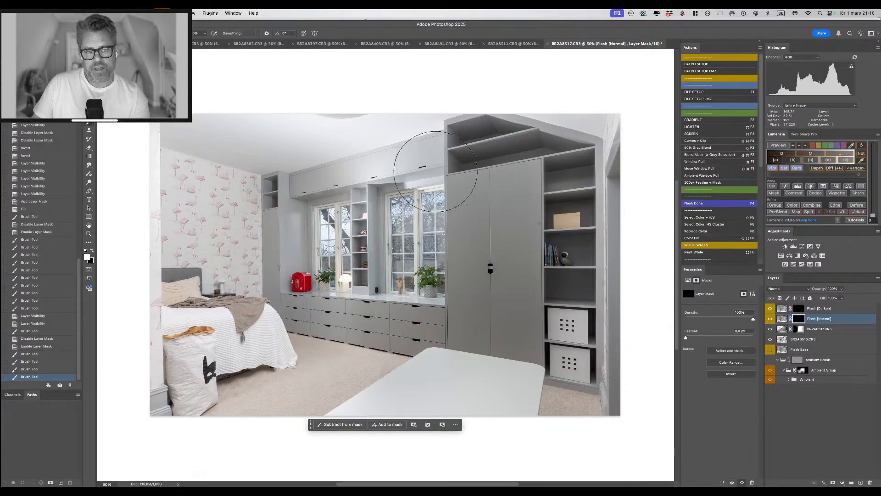
{"action": "mouse_move", "coordinate": [427, 172]}
{"action": "left_mouse_down"}
{"action": "mouse_move", "coordinate": [383, 184]}
{"action": "mouse_move", "coordinate": [396, 177]}
{"action": "mouse_move", "coordinate": [397, 215]}
{"action": "mouse_move", "coordinate": [382, 260]}
{"action": "mouse_move", "coordinate": [393, 232]}
{"action": "mouse_move", "coordinate": [404, 267]}
{"action": "mouse_move", "coordinate": [410, 228]}
{"action": "mouse_move", "coordinate": [424, 226]}
{"action": "left_mouse_up"}
{"action": "mouse_move", "coordinate": [345, 230]}
{"action": "left_mouse_down"}
{"action": "mouse_move", "coordinate": [323, 247]}
{"action": "mouse_move", "coordinate": [354, 257]}
{"action": "mouse_move", "coordinate": [340, 275]}
{"action": "mouse_move", "coordinate": [335, 213]}
{"action": "left_mouse_up"}
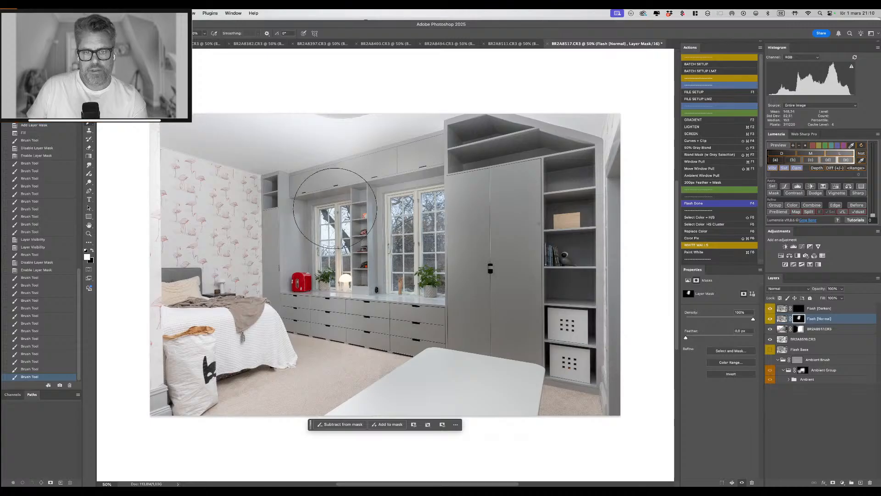
{"action": "mouse_move", "coordinate": [365, 130]}
{"action": "left_mouse_down"}
{"action": "mouse_move", "coordinate": [325, 123]}
{"action": "mouse_move", "coordinate": [240, 128]}
{"action": "mouse_move", "coordinate": [315, 114]}
{"action": "left_mouse_up"}
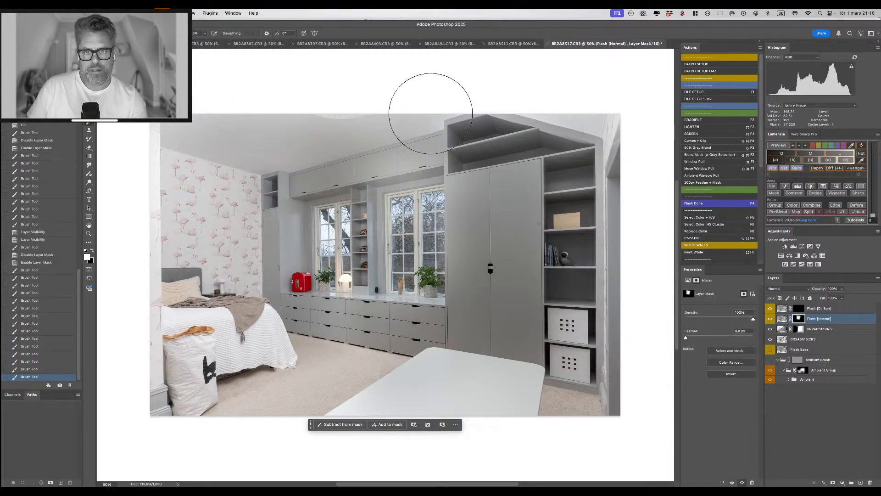
Paint white on the Flash [Normal] mask along the room's right edge and over the carpet, checking the result with undo and redo.
{"action": "mouse_move", "coordinate": [542, 110]}
{"action": "left_mouse_down"}
{"action": "mouse_move", "coordinate": [550, 102]}
{"action": "mouse_move", "coordinate": [604, 111]}
{"action": "mouse_move", "coordinate": [618, 265]}
{"action": "mouse_move", "coordinate": [617, 415]}
{"action": "left_mouse_up"}
{"action": "mouse_move", "coordinate": [349, 365]}
{"action": "left_mouse_down"}
{"action": "mouse_move", "coordinate": [382, 368]}
{"action": "mouse_move", "coordinate": [336, 377]}
{"action": "mouse_move", "coordinate": [398, 363]}
{"action": "mouse_move", "coordinate": [445, 368]}
{"action": "mouse_move", "coordinate": [416, 368]}
{"action": "left_mouse_up"}
{"action": "key", "text": "super+z"}
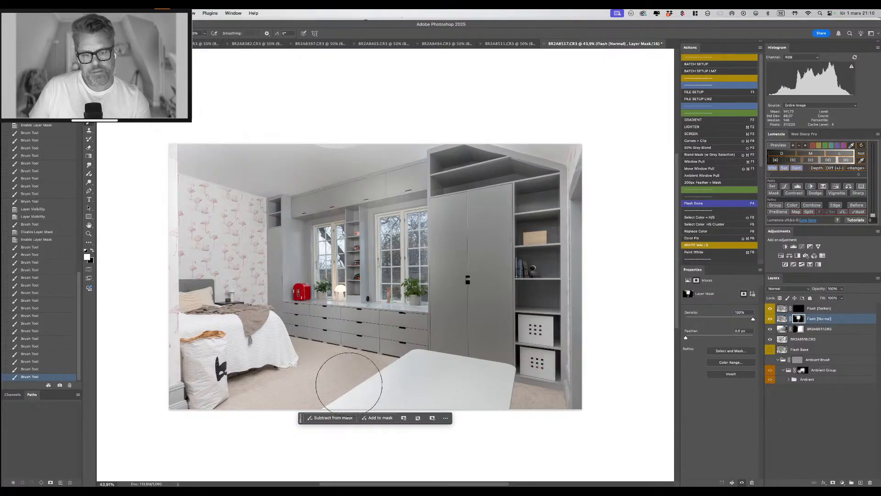
{"action": "mouse_move", "coordinate": [265, 393]}
{"action": "left_mouse_down"}
{"action": "mouse_move", "coordinate": [256, 397]}
{"action": "mouse_move", "coordinate": [270, 399]}
{"action": "mouse_move", "coordinate": [257, 397]}
{"action": "mouse_move", "coordinate": [334, 364]}
{"action": "left_mouse_up"}
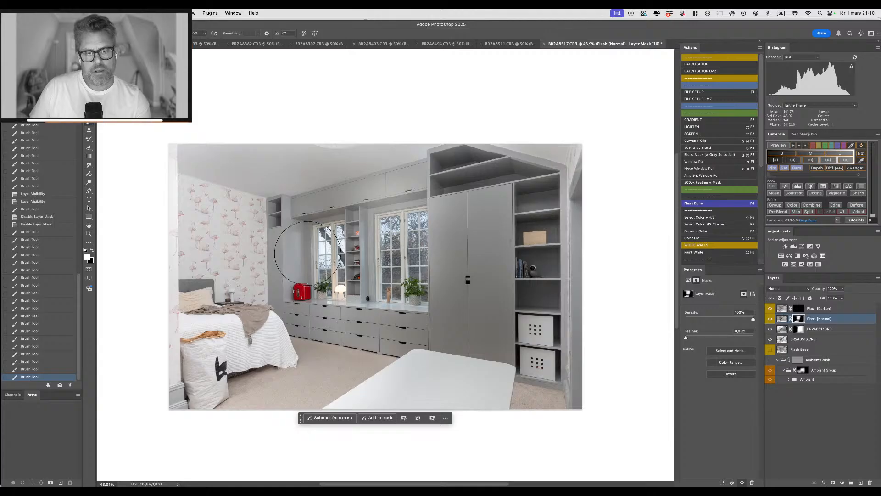
{"action": "key", "text": "super+z"}
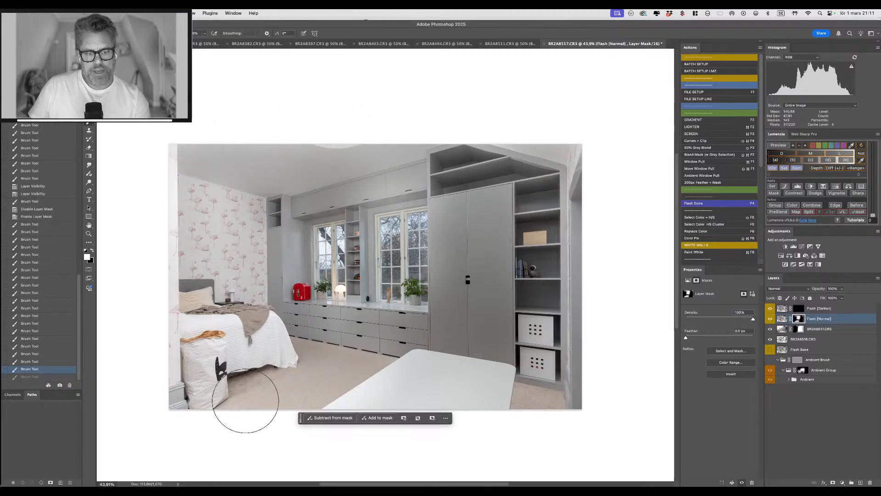
{"action": "key", "text": "super+shift+z"}
Paint white on the Flash [Normal] mask over the wardrobe doors with a larger brush, and dab black near their upper part.
{"action": "left_click_drag", "start_coordinate": [459, 289], "coordinate": [495, 289]}
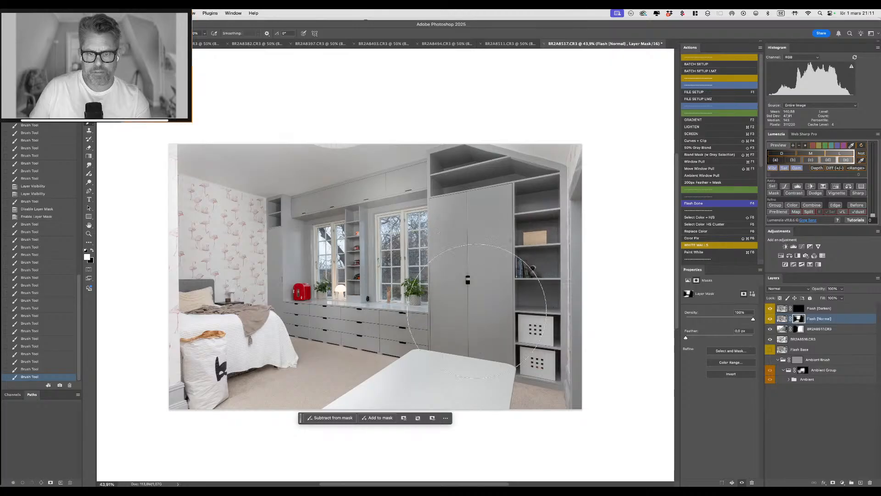
{"action": "mouse_move", "coordinate": [480, 258]}
{"action": "left_mouse_down"}
{"action": "mouse_move", "coordinate": [482, 230]}
{"action": "mouse_move", "coordinate": [487, 253]}
{"action": "left_mouse_up"}
{"action": "key", "text": "x"}
{"action": "left_click", "coordinate": [455, 209]}
{"action": "left_click", "coordinate": [464, 216]}
{"action": "key", "text": "x"}
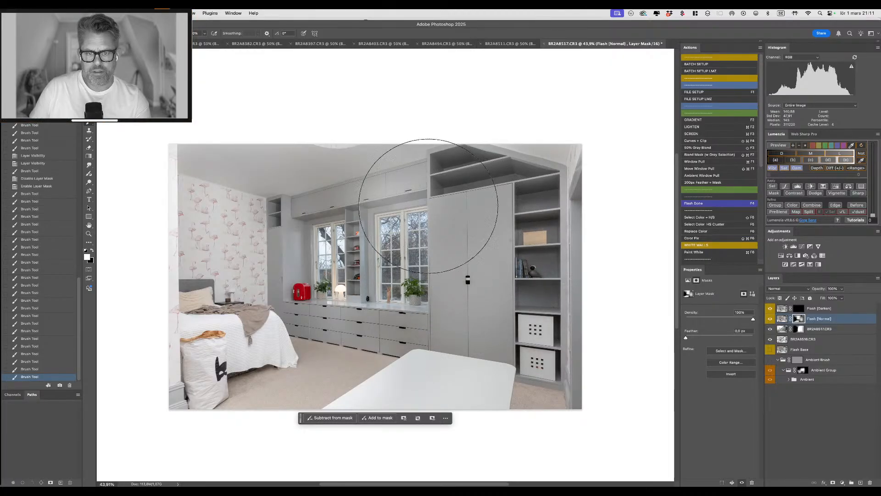
Dab white on the Flash [Normal] mask around the right window and the wardrobe's adjoining edge.
{"action": "left_click", "coordinate": [429, 206]}
{"action": "left_click", "coordinate": [426, 206]}
{"action": "left_click", "coordinate": [423, 205]}
{"action": "left_click", "coordinate": [423, 205]}
{"action": "left_click", "coordinate": [418, 205]}
{"action": "left_click", "coordinate": [419, 207]}
{"action": "left_click", "coordinate": [395, 213]}
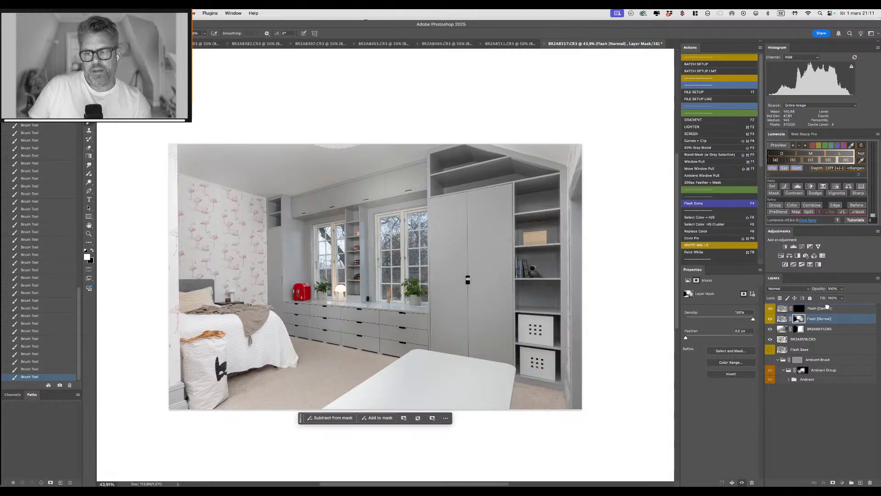
Run the Flash Done action from the Flash [Darken] layer and collapse all layer groups.
{"action": "left_click", "coordinate": [826, 308]}
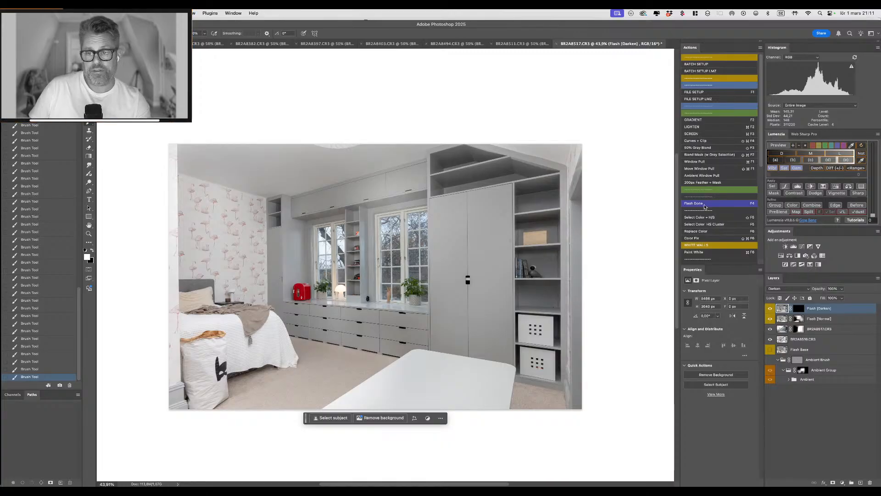
{"action": "left_click", "coordinate": [705, 205]}
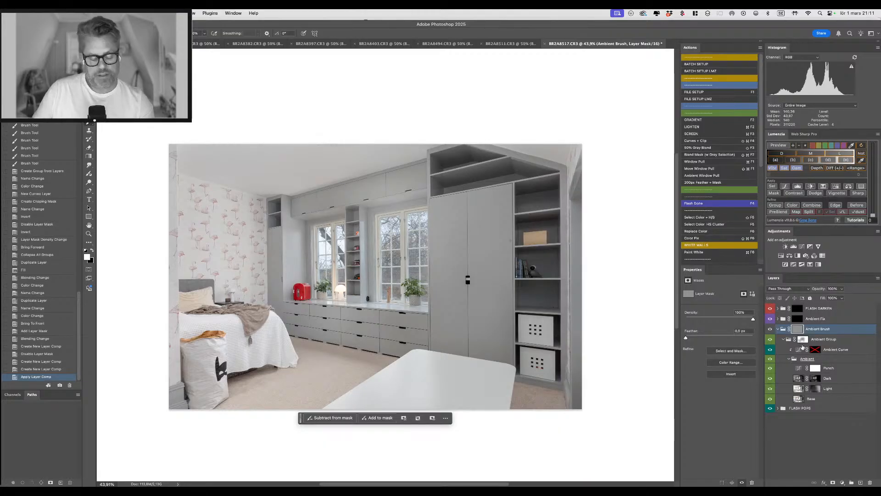
{"action": "key", "text": "super+alt+g"}
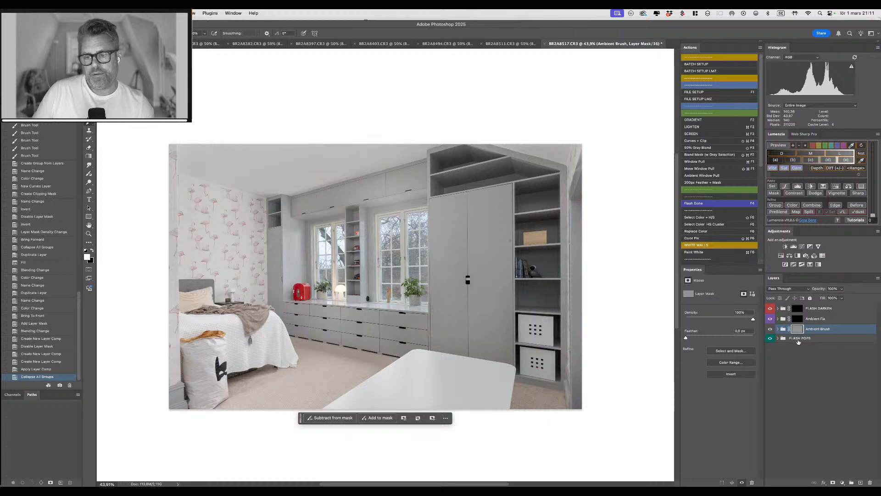
Hide the FLASH DARKEN and Ambient Fix groups, and compare the image with the Ambient Brush group off and on.
{"action": "left_click_drag", "start_coordinate": [770, 308], "coordinate": [770, 318]}
{"action": "left_click", "coordinate": [771, 329]}
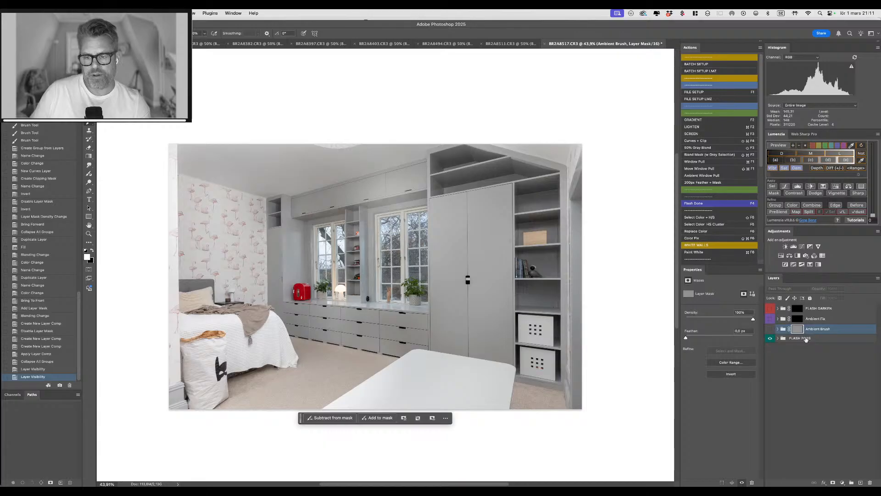
{"action": "left_click", "coordinate": [771, 329]}
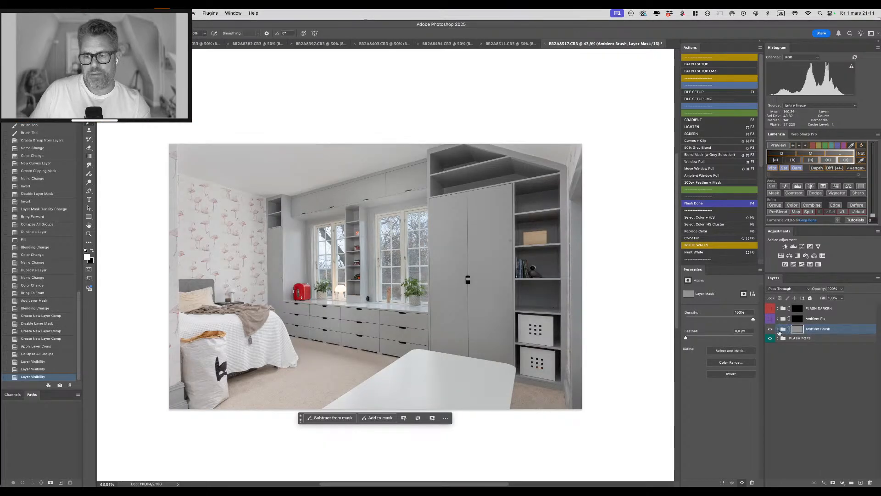
Open the nested groups inside Ambient Brush and inspect the Punch curves layer in the Ambient group.
{"action": "left_click", "coordinate": [778, 329]}
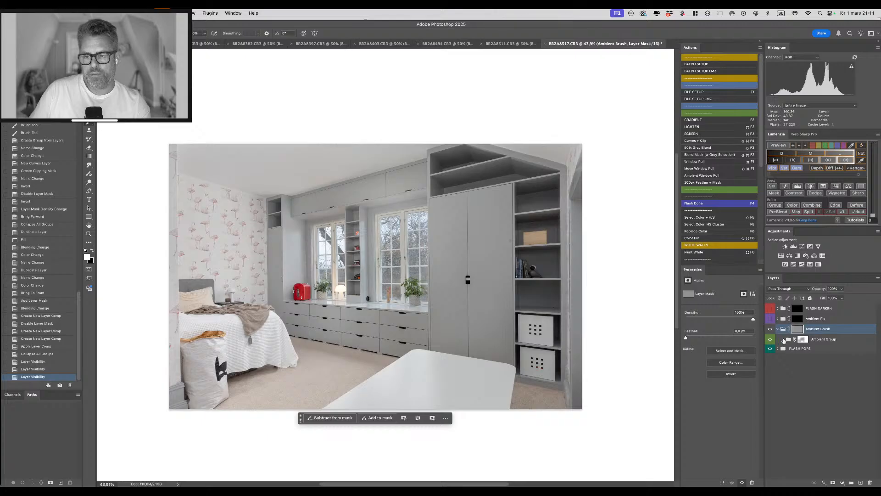
{"action": "left_click", "coordinate": [783, 340]}
{"action": "left_click", "coordinate": [789, 359]}
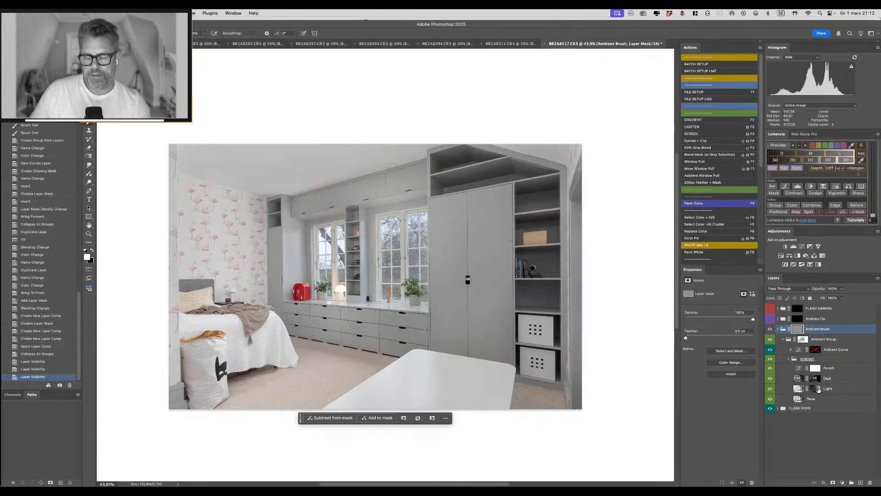
{"action": "left_click", "coordinate": [796, 368]}
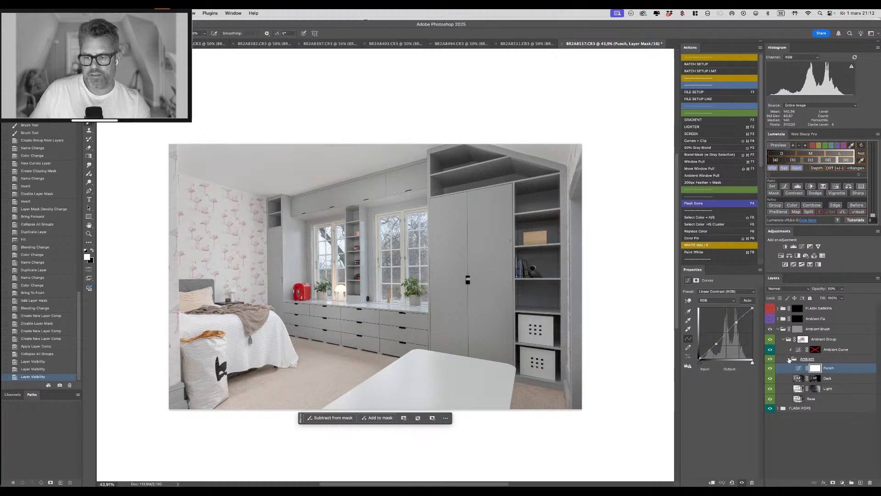
{"action": "left_click", "coordinate": [790, 359]}
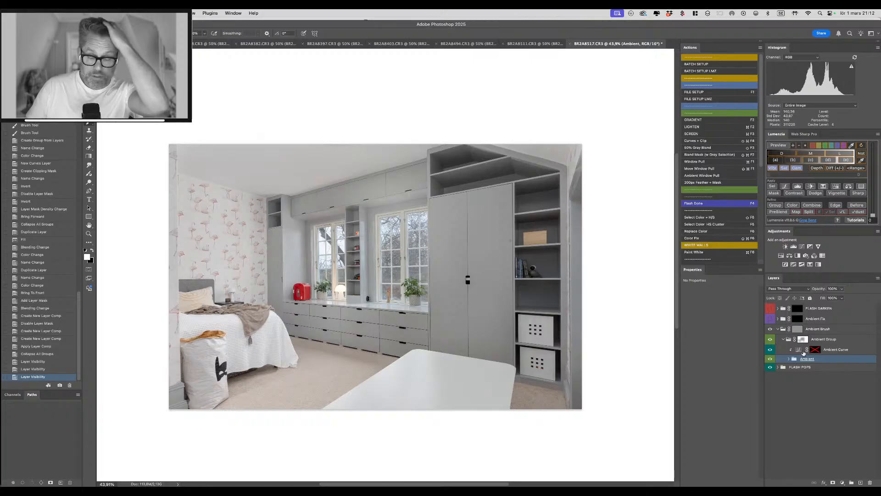
Try the Linear Contrast (RGB) preset on the Ambient Curve layer, and settle on Medium Contrast (RGB).
{"action": "left_click", "coordinate": [802, 352]}
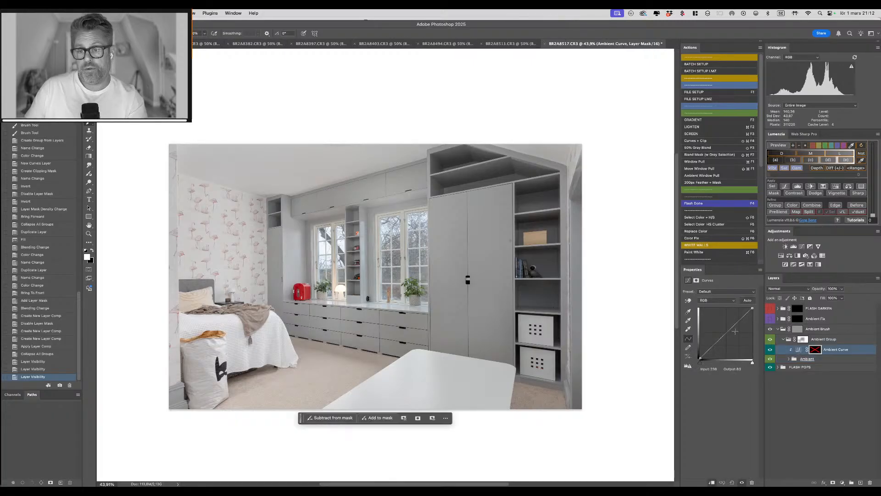
{"action": "left_click", "coordinate": [732, 292]}
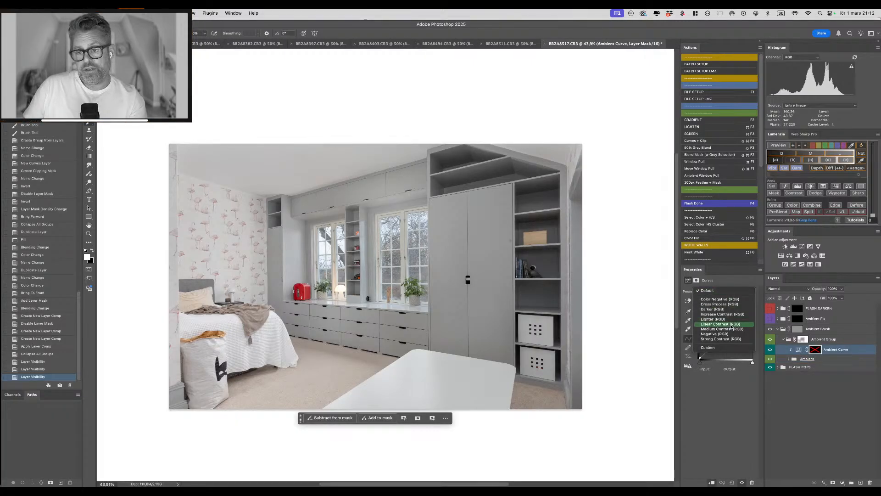
{"action": "left_click", "coordinate": [731, 324]}
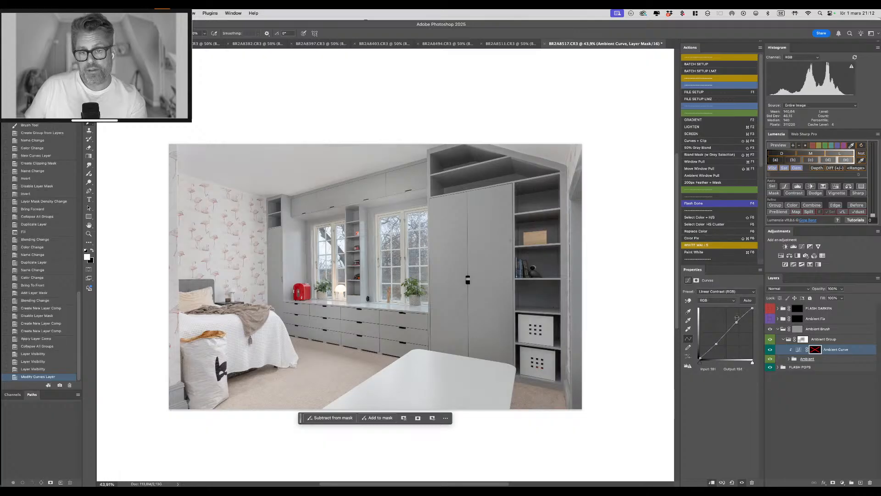
{"action": "left_click", "coordinate": [732, 291]}
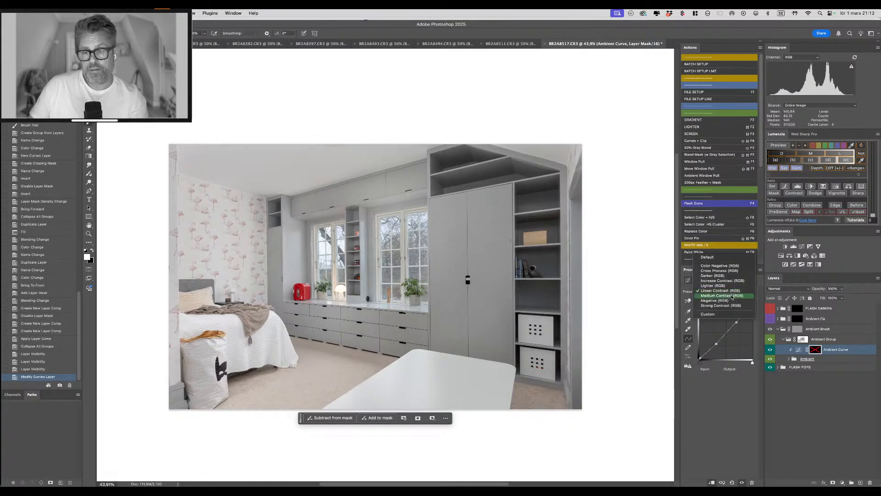
{"action": "left_click", "coordinate": [732, 295]}
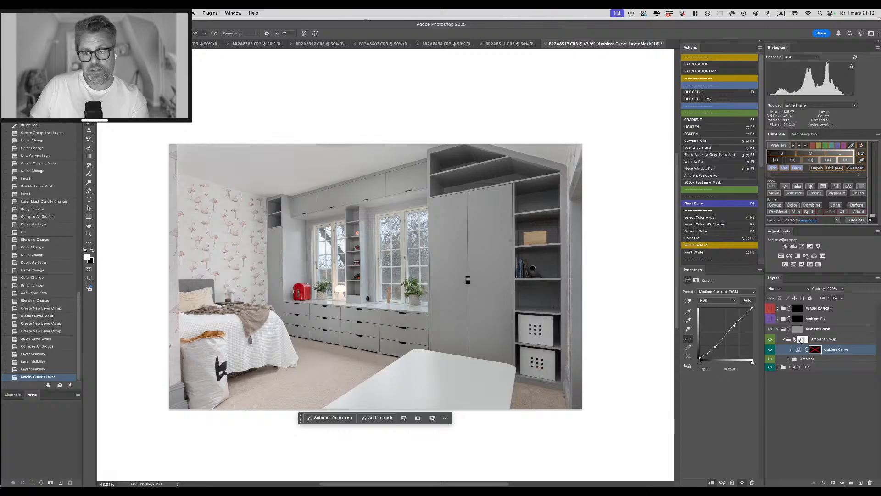
Raise the Ambient Group mask density to 100% to inspect the mask on its own, and reduce it to 49%.
{"action": "left_click", "coordinate": [802, 339]}
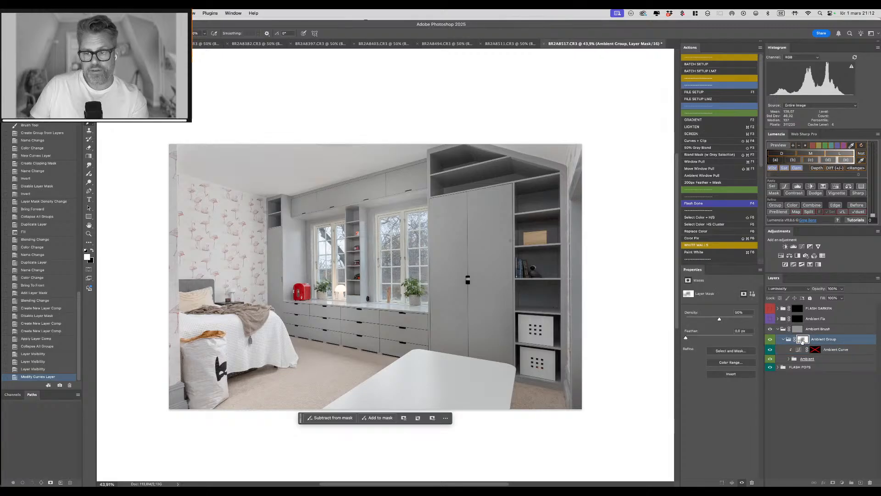
{"action": "left_click_drag", "start_coordinate": [720, 319], "coordinate": [754, 319]}
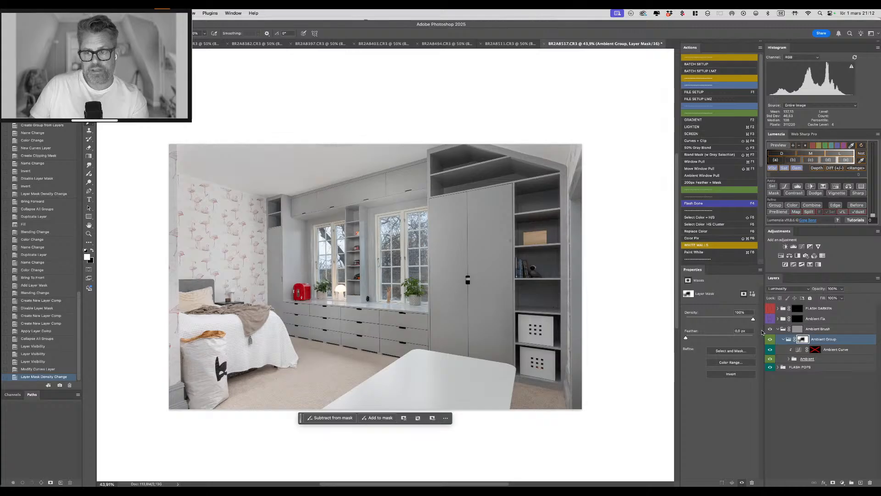
{"action": "left_click", "coordinate": [802, 339], "text": "alt"}
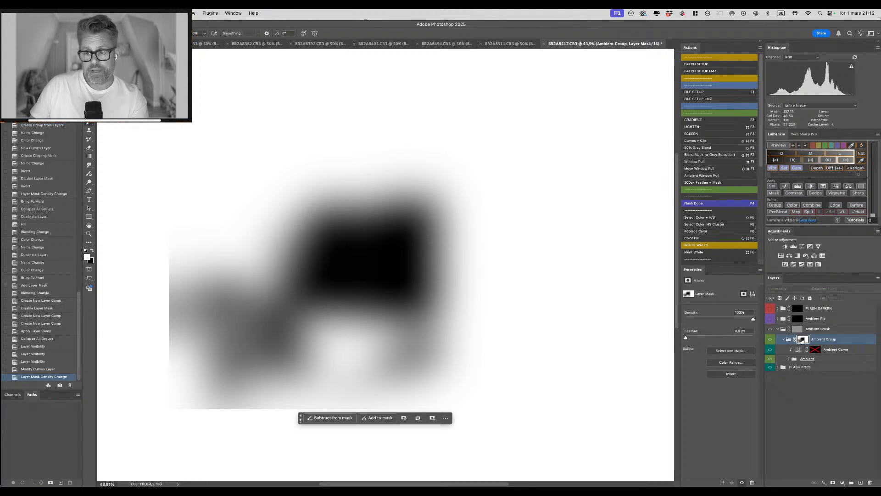
{"action": "left_click", "coordinate": [802, 340], "text": "alt"}
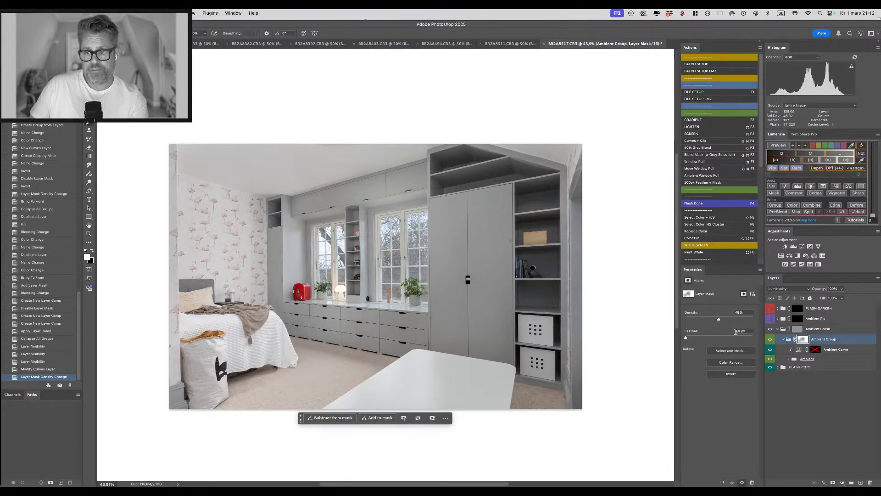
Compare the image with the Ambient Group layer mask on and off several times, and leave the mask disabled.
{"action": "left_click", "coordinate": [802, 339], "text": "shift"}
{"action": "left_click", "coordinate": [803, 339], "text": "shift"}
{"action": "left_click", "coordinate": [803, 339], "text": "shift"}
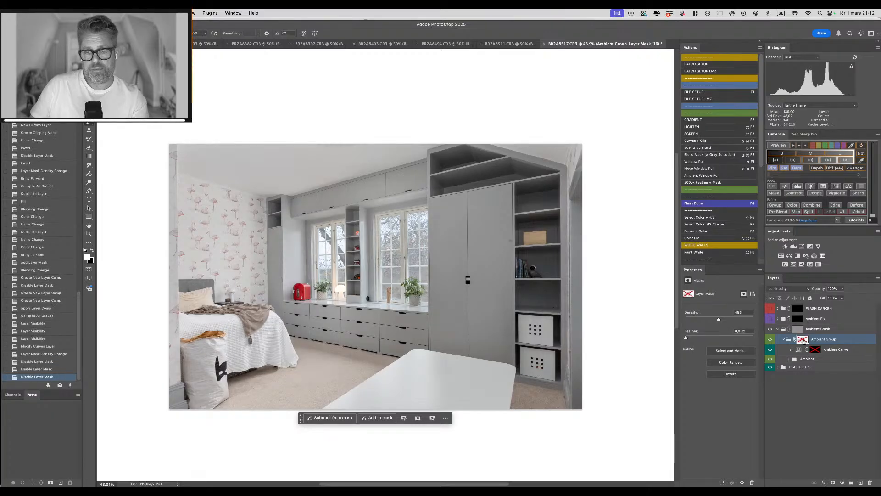
{"action": "left_click", "coordinate": [802, 340], "text": "shift"}
{"action": "left_click", "coordinate": [801, 340], "text": "shift"}
{"action": "left_click", "coordinate": [803, 340], "text": "shift"}
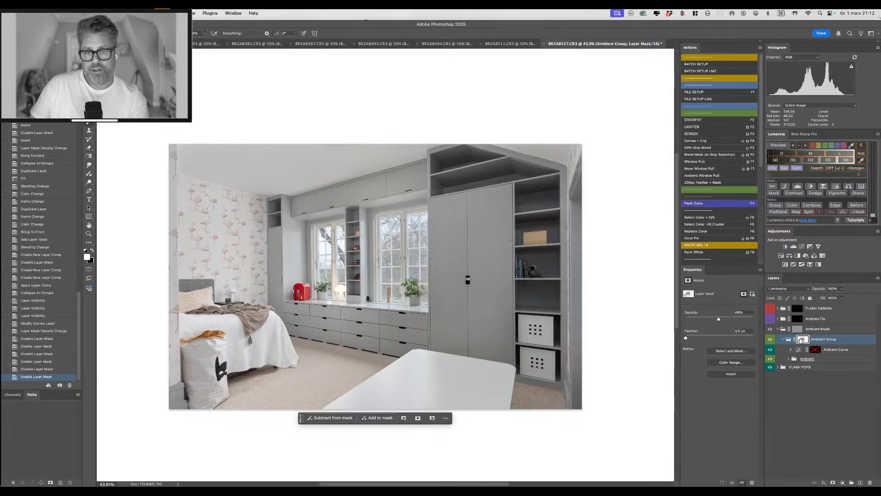
{"action": "left_click", "coordinate": [803, 339], "text": "shift"}
{"action": "left_click", "coordinate": [803, 339], "text": "shift"}
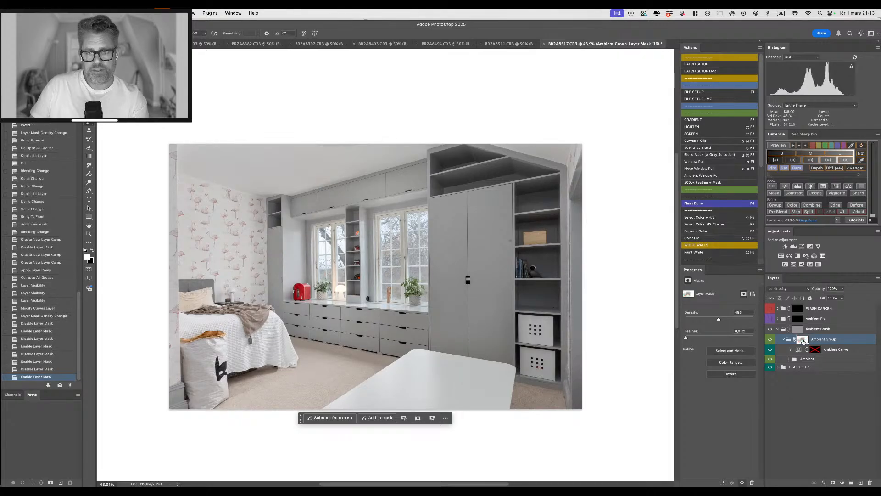
{"action": "left_click", "coordinate": [803, 339], "text": "shift"}
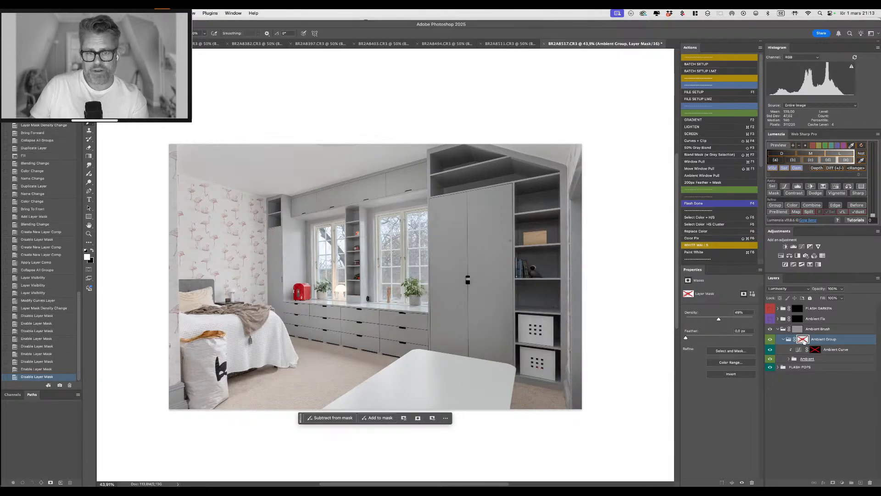
{"action": "left_click", "coordinate": [804, 340], "text": "shift"}
{"action": "left_click", "coordinate": [804, 340], "text": "shift"}
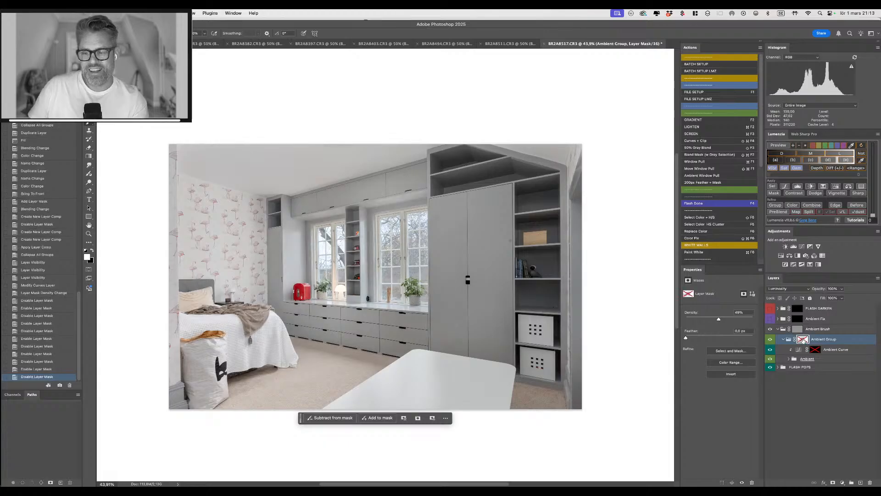
{"action": "left_click", "coordinate": [803, 340], "text": "shift"}
{"action": "left_click", "coordinate": [803, 340], "text": "shift"}
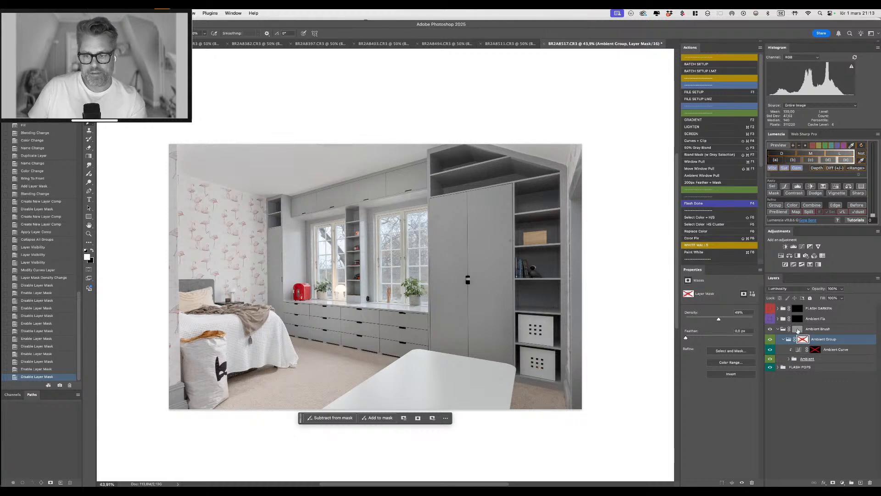
Select the Ambient Brush group's mask, collapse the group, and compare the image with that mask disabled and enabled.
{"action": "left_click", "coordinate": [797, 329]}
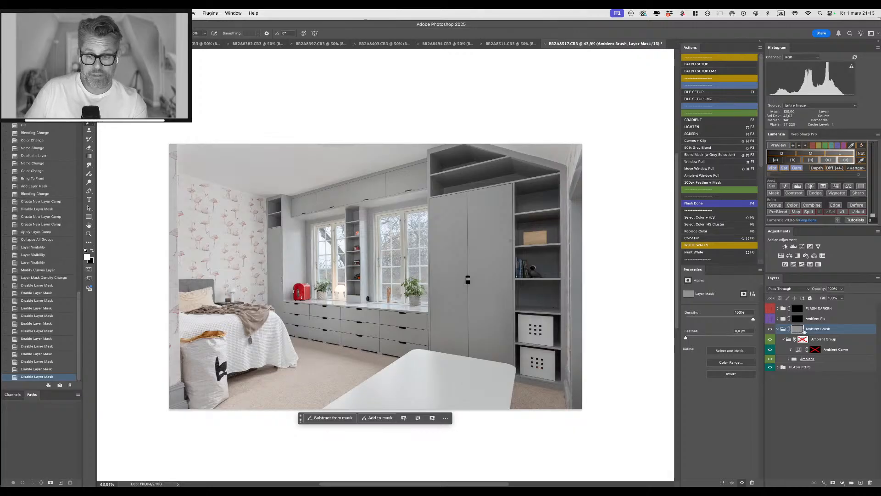
{"action": "left_click", "coordinate": [776, 330]}
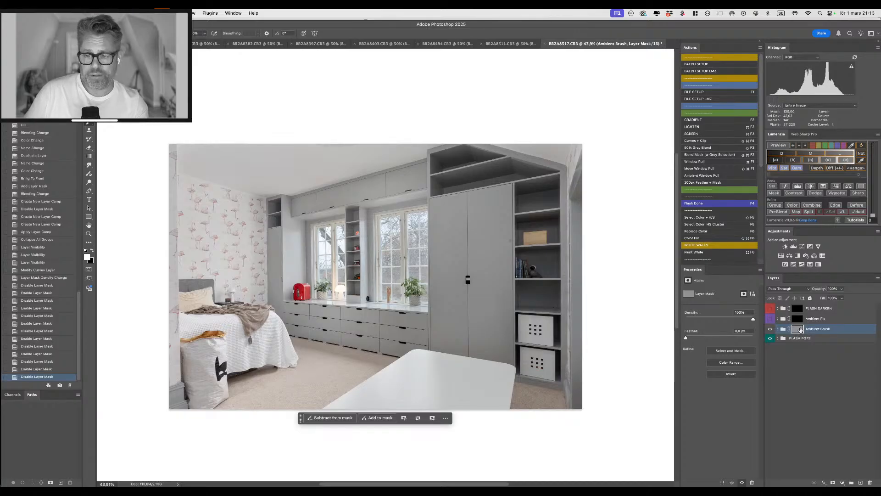
{"action": "left_click", "coordinate": [798, 330], "text": "shift"}
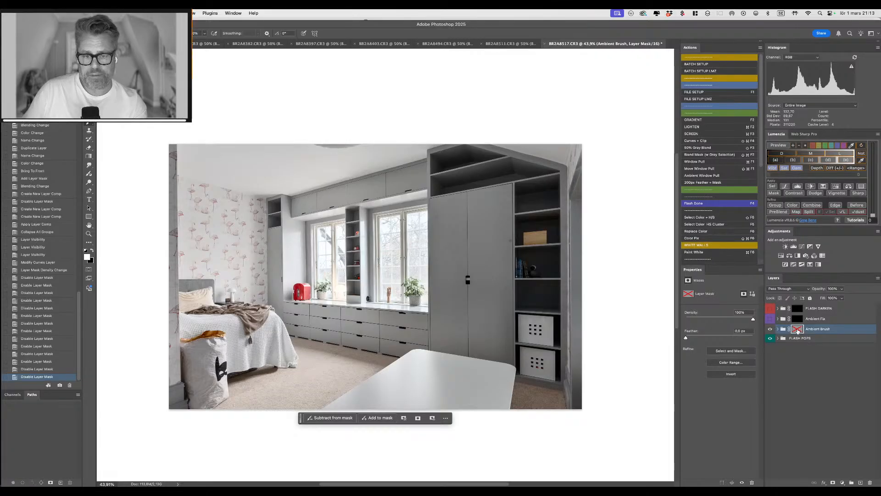
{"action": "left_click", "coordinate": [798, 330], "text": "shift"}
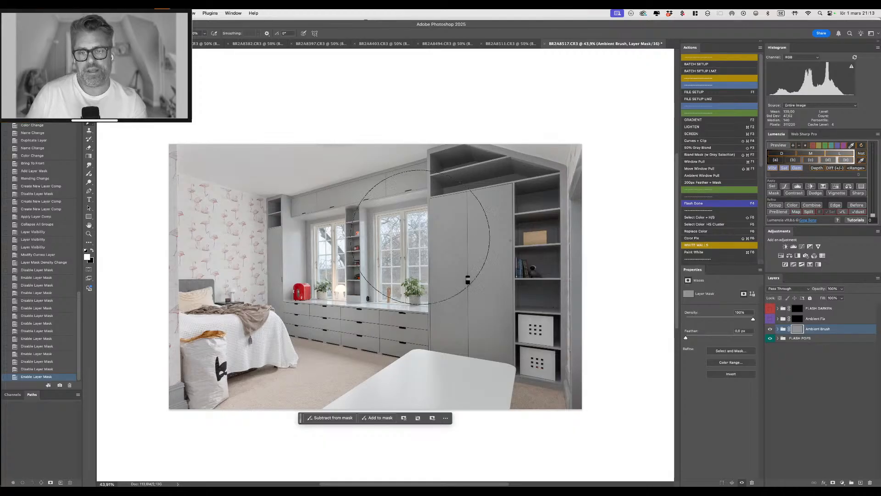
Paint white on the Ambient Brush mask over the upper wardrobe, both windows and the drawers below them.
{"action": "mouse_move", "coordinate": [454, 175]}
{"action": "left_mouse_down"}
{"action": "mouse_move", "coordinate": [445, 185]}
{"action": "mouse_move", "coordinate": [482, 157]}
{"action": "mouse_move", "coordinate": [481, 174]}
{"action": "left_mouse_up"}
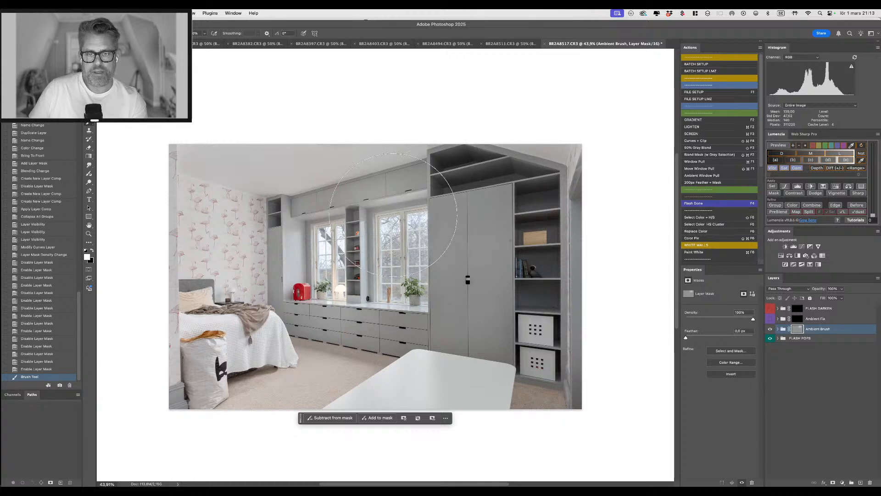
{"action": "mouse_move", "coordinate": [319, 228]}
{"action": "left_mouse_down"}
{"action": "mouse_move", "coordinate": [312, 278]}
{"action": "mouse_move", "coordinate": [335, 275]}
{"action": "left_mouse_up"}
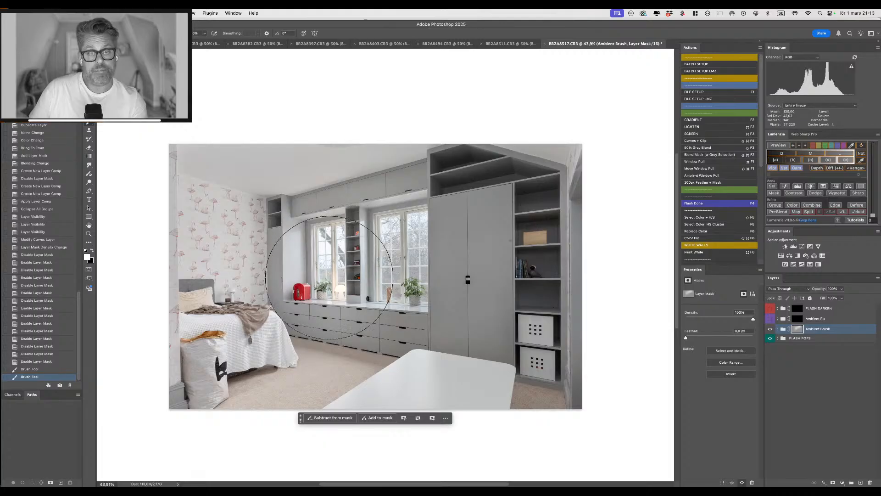
{"action": "left_click", "coordinate": [393, 312]}
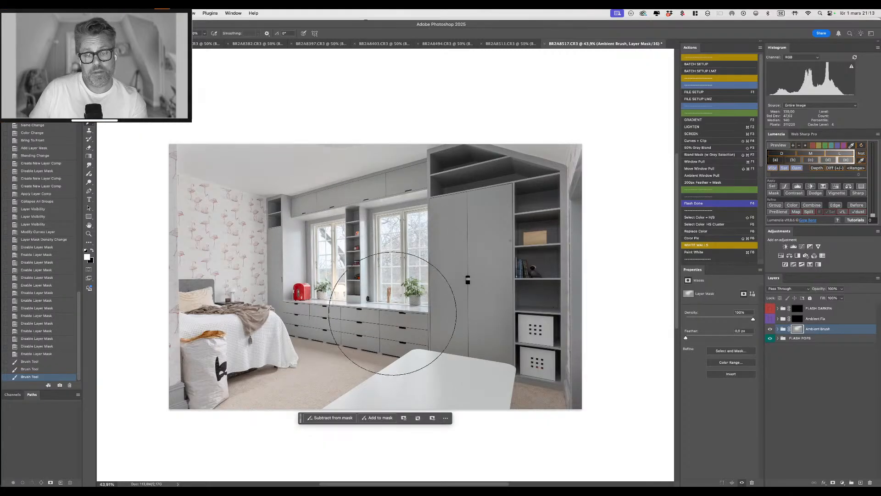
{"action": "left_click", "coordinate": [392, 298]}
{"action": "left_click", "coordinate": [392, 248]}
{"action": "left_click", "coordinate": [388, 260]}
Dab black on the Ambient Brush mask over the left window and the narrow shelf between the windows.
{"action": "key", "text": "x"}
{"action": "left_click", "coordinate": [356, 254]}
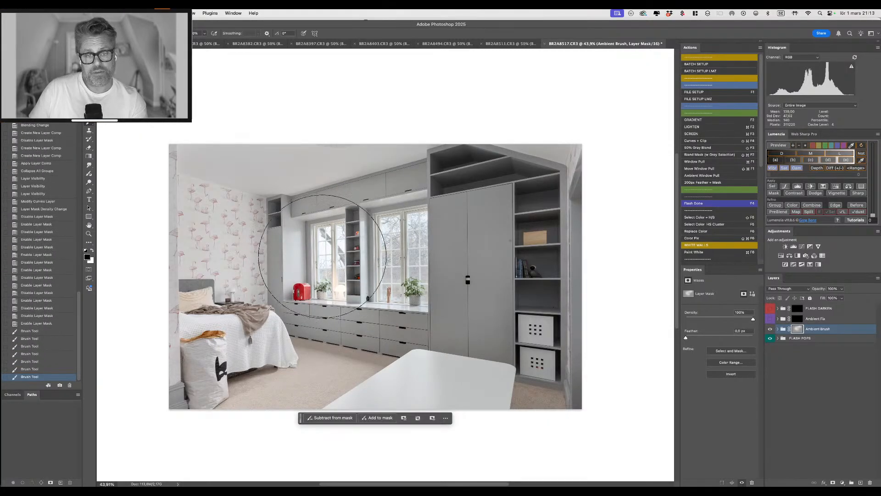
{"action": "left_click", "coordinate": [321, 258]}
{"action": "left_click", "coordinate": [325, 256]}
Dab white on the Ambient Brush mask over the upper cabinets, the left window's side wall and along the drawer fronts.
{"action": "key", "text": "x"}
{"action": "left_click", "coordinate": [351, 200]}
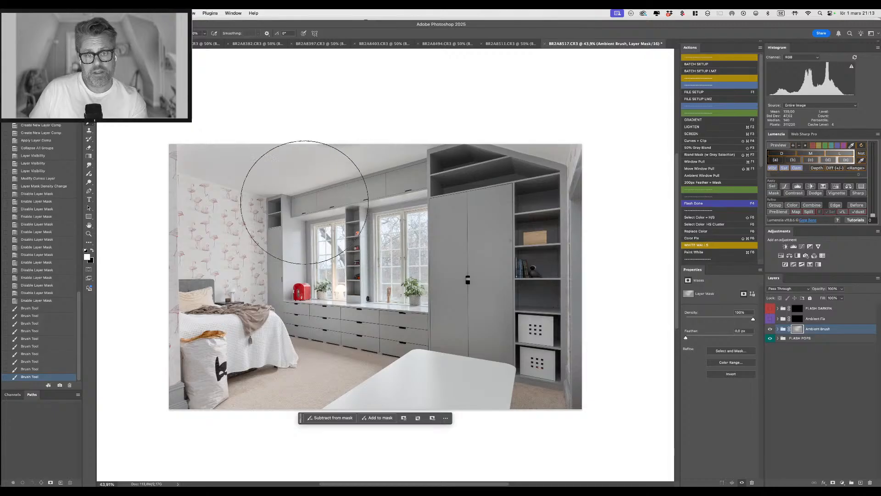
{"action": "left_click", "coordinate": [375, 189]}
{"action": "left_click", "coordinate": [292, 233]}
{"action": "left_click", "coordinate": [288, 273]}
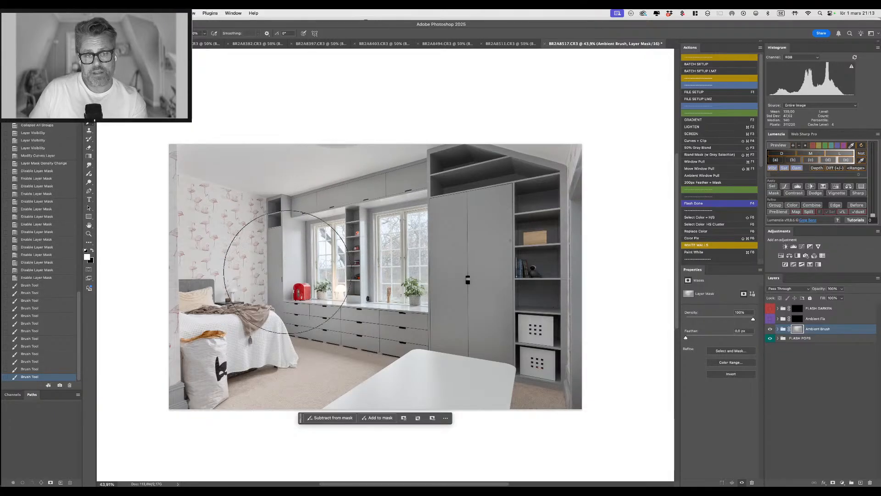
{"action": "left_click", "coordinate": [316, 302]}
{"action": "left_click", "coordinate": [321, 311]}
{"action": "left_click", "coordinate": [352, 315]}
{"action": "left_click", "coordinate": [364, 322]}
{"action": "left_click", "coordinate": [382, 327]}
{"action": "left_click", "coordinate": [389, 327]}
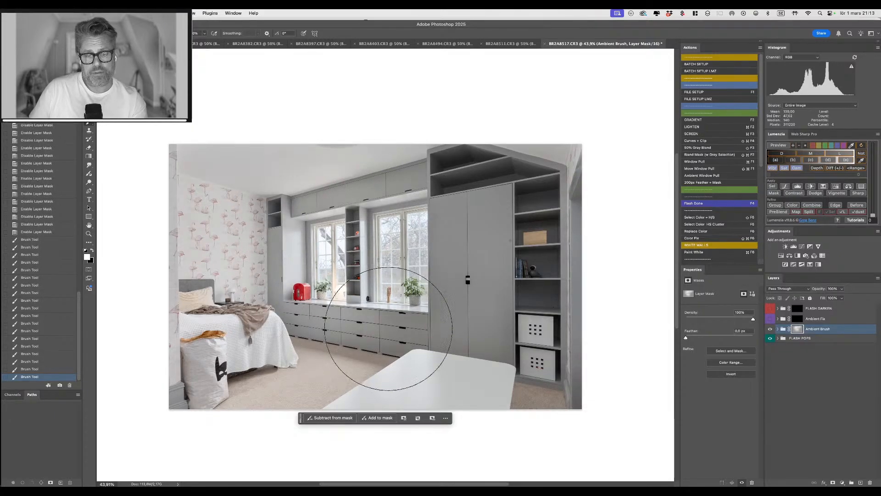
Dab white on the Ambient Brush mask over the drawer fronts, the ceiling above the bed and the carpet beside the bed.
{"action": "left_click", "coordinate": [336, 351]}
{"action": "left_click", "coordinate": [291, 153]}
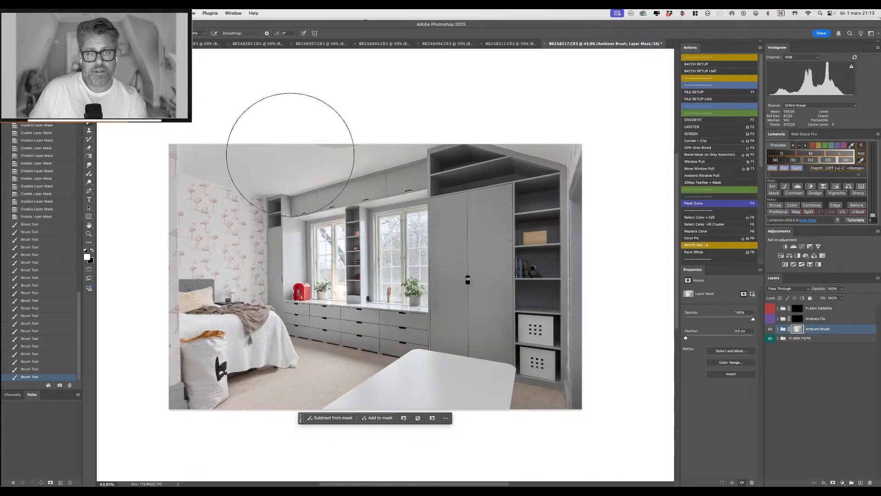
{"action": "left_click", "coordinate": [322, 357]}
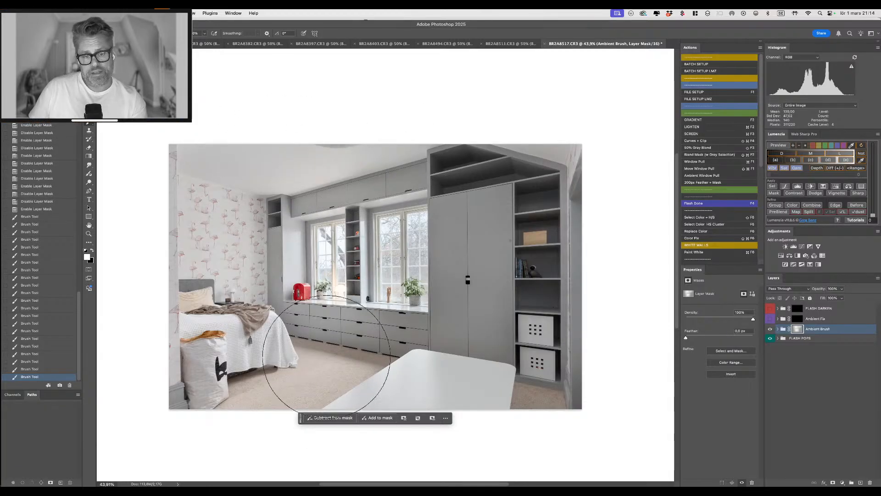
{"action": "left_click_drag", "start_coordinate": [333, 352], "coordinate": [302, 353]}
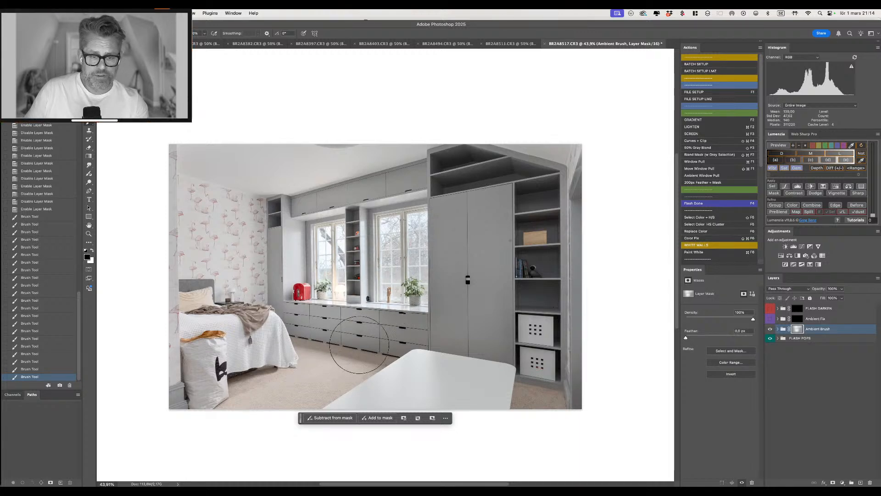
Paint black with a smaller brush on the Ambient Brush mask over the carpet in front of the drawers and across toward the bed.
{"action": "left_click", "coordinate": [350, 368]}
{"action": "left_click", "coordinate": [355, 369]}
{"action": "left_click", "coordinate": [353, 371]}
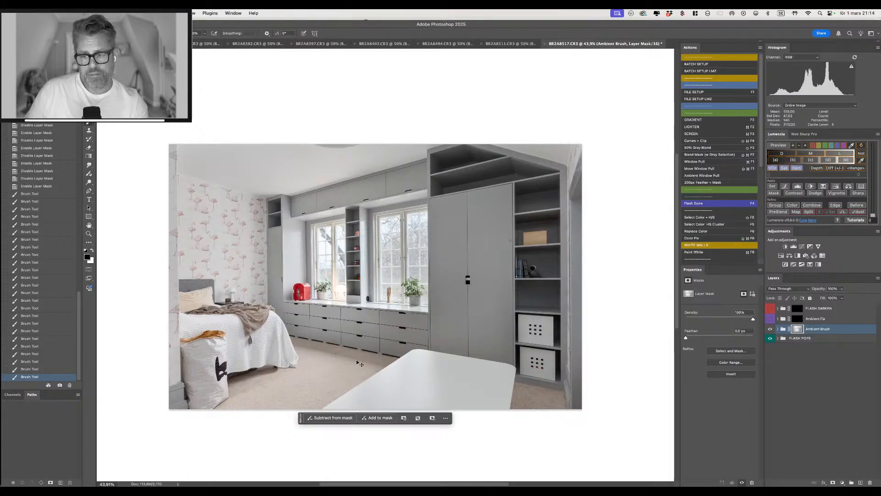
{"action": "mouse_move", "coordinate": [355, 359]}
{"action": "left_mouse_down"}
{"action": "mouse_move", "coordinate": [345, 364]}
{"action": "mouse_move", "coordinate": [369, 366]}
{"action": "mouse_move", "coordinate": [354, 366]}
{"action": "left_mouse_up"}
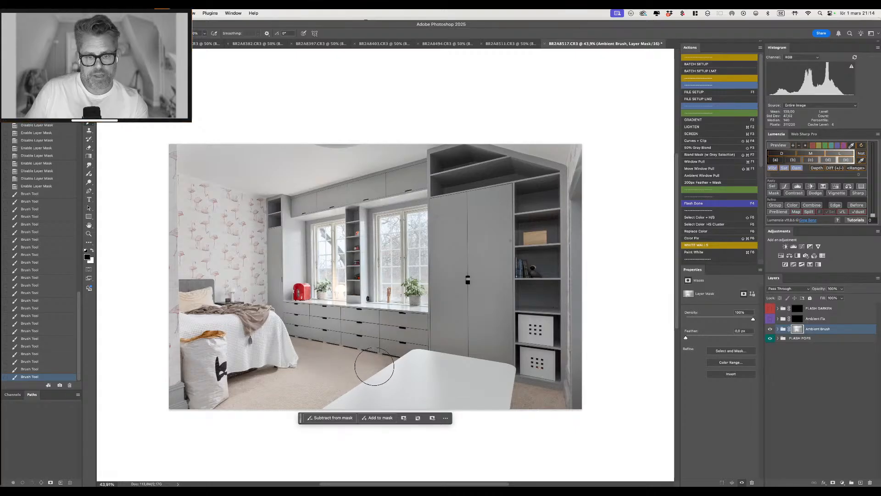
{"action": "mouse_move", "coordinate": [356, 369]}
{"action": "left_mouse_down"}
{"action": "mouse_move", "coordinate": [331, 366]}
{"action": "mouse_move", "coordinate": [287, 380]}
{"action": "mouse_move", "coordinate": [239, 370]}
{"action": "mouse_move", "coordinate": [199, 380]}
{"action": "mouse_move", "coordinate": [203, 367]}
{"action": "mouse_move", "coordinate": [196, 365]}
{"action": "left_mouse_up"}
Rework the Ambient Brush mask over the tall wardrobe and open shelving with a larger brush, alternating between white and black.
{"action": "key", "text": "x"}
{"action": "key", "text": "bracketright"}
{"action": "key", "text": "bracketright"}
{"action": "key", "text": "bracketright"}
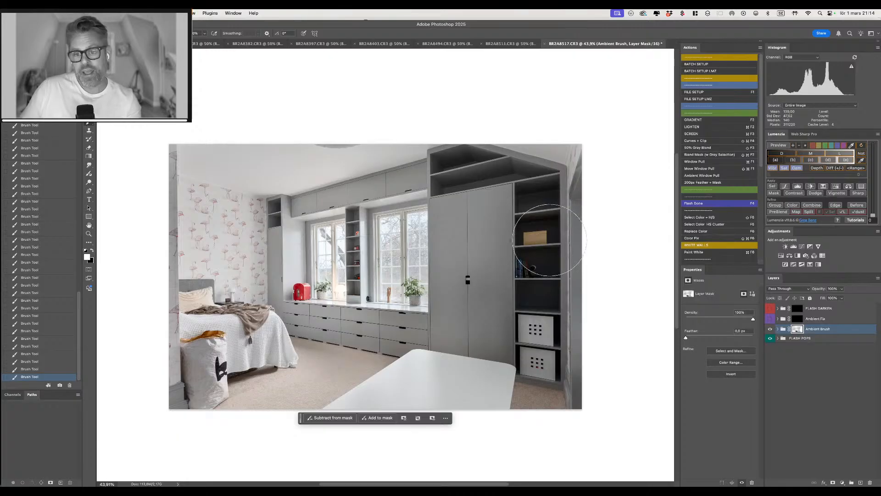
{"action": "key", "text": "x"}
{"action": "mouse_move", "coordinate": [544, 245]}
{"action": "left_mouse_down"}
{"action": "mouse_move", "coordinate": [545, 277]}
{"action": "mouse_move", "coordinate": [545, 195]}
{"action": "left_mouse_up"}
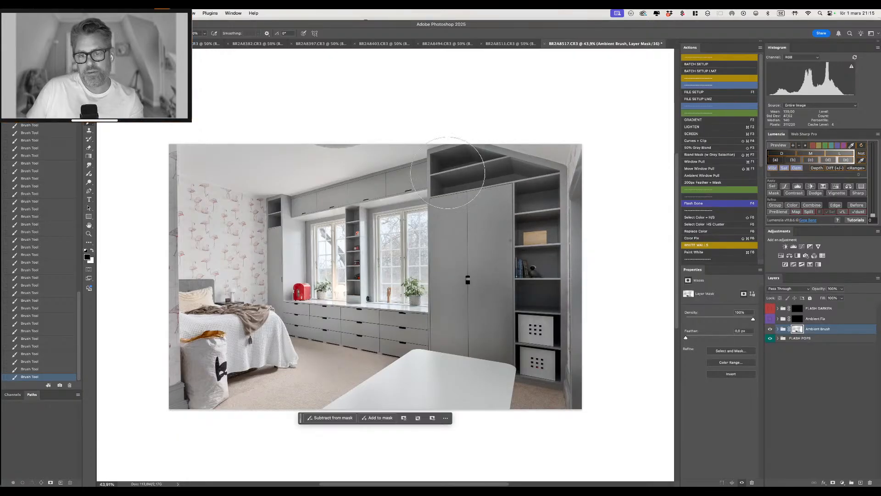
{"action": "key", "text": "x"}
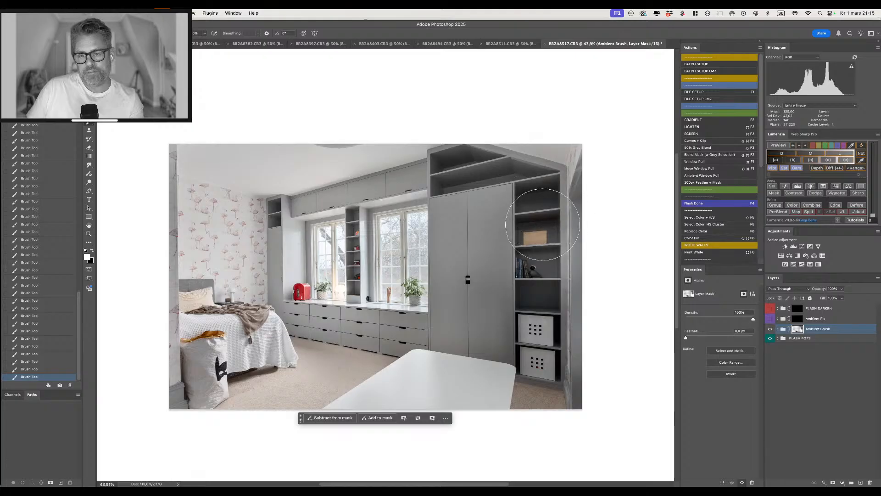
{"action": "key", "text": "x"}
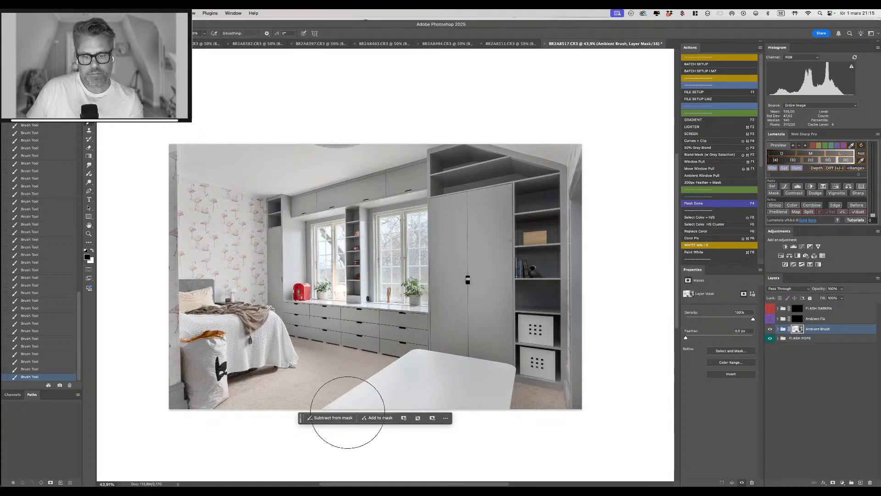
Touch up the Ambient Brush mask around the left window and the lamp on its sill, alternating between white and black.
{"action": "key", "text": "x"}
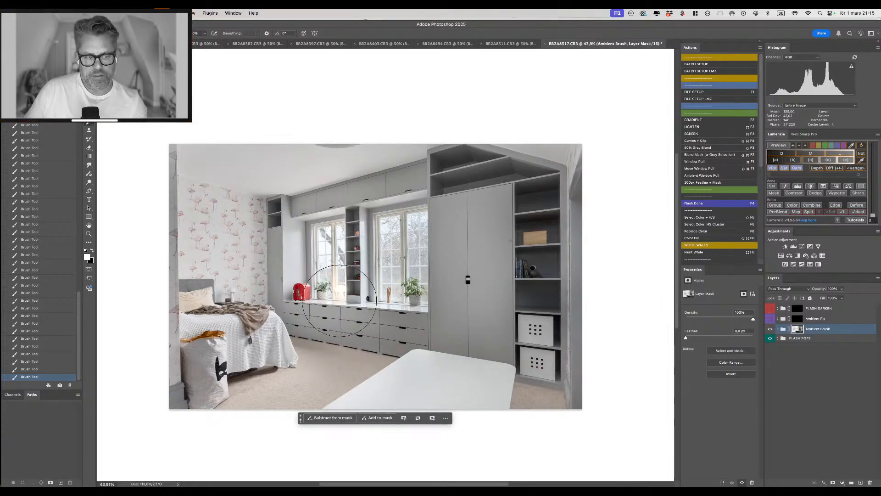
{"action": "key", "text": "super+space"}
{"action": "mouse_move", "coordinate": [329, 289]}
{"action": "left_mouse_down"}
{"action": "mouse_move", "coordinate": [392, 306]}
{"action": "mouse_move", "coordinate": [346, 308]}
{"action": "mouse_move", "coordinate": [361, 289]}
{"action": "mouse_move", "coordinate": [305, 268]}
{"action": "left_mouse_up"}
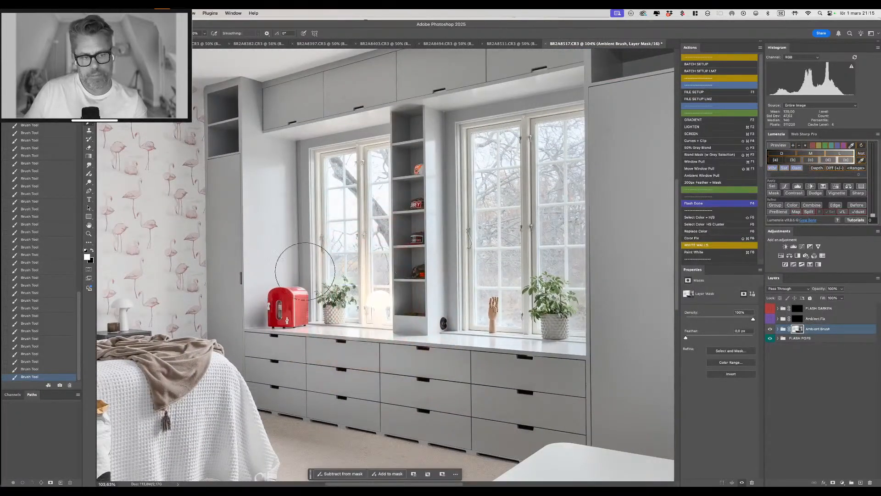
{"action": "key", "text": "x"}
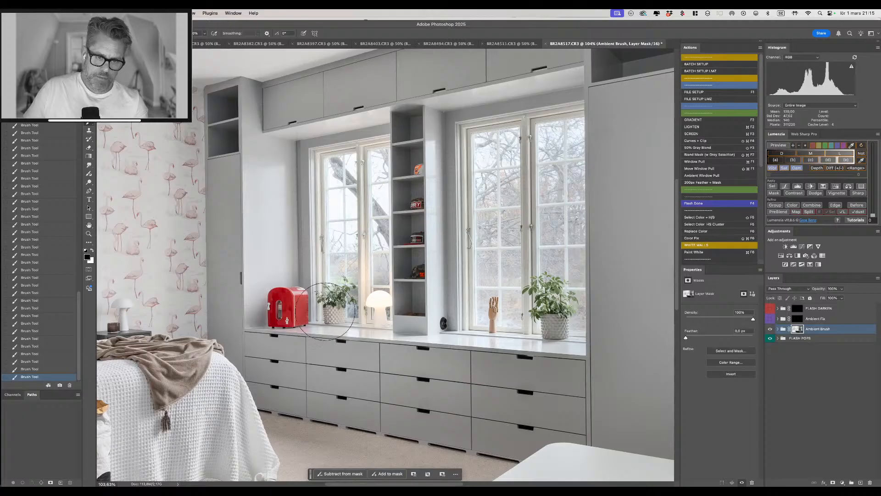
{"action": "key", "text": "x"}
{"action": "key", "text": "x"}
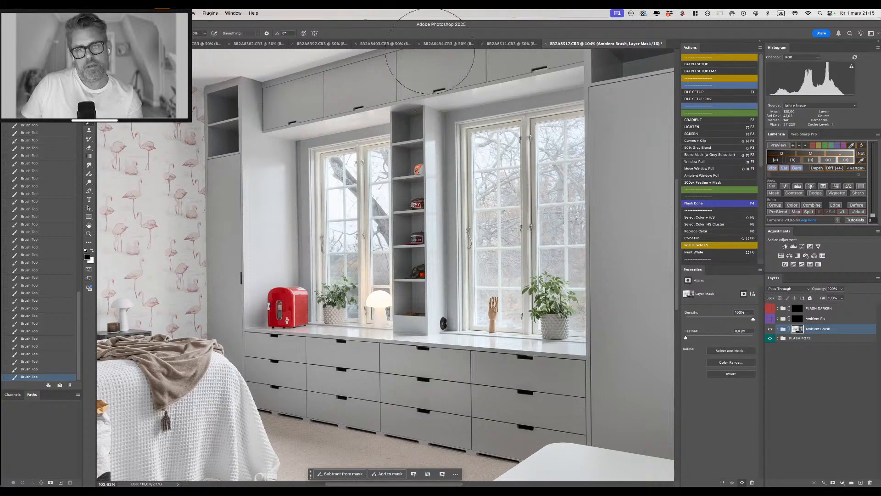
{"action": "key", "text": "super+0"}
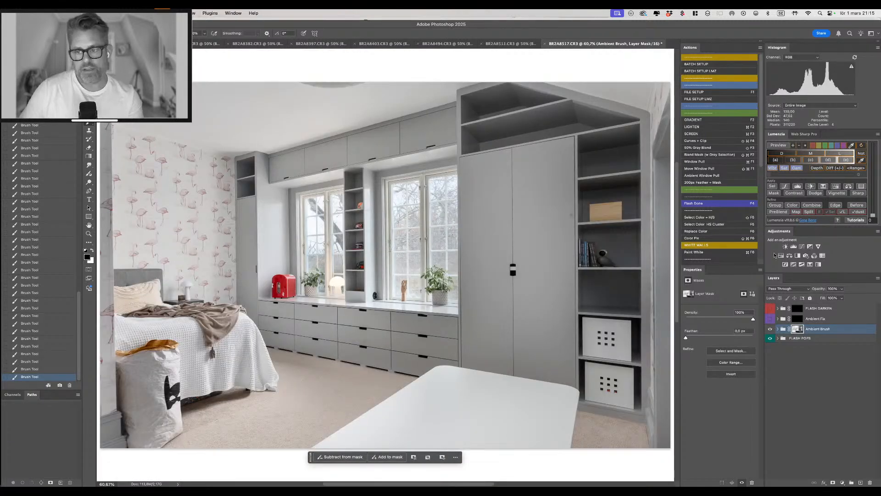
Make the Ambient Fix and FLASH DARKEN groups visible and select the Ambient Fix mask.
{"action": "left_click", "coordinate": [770, 319]}
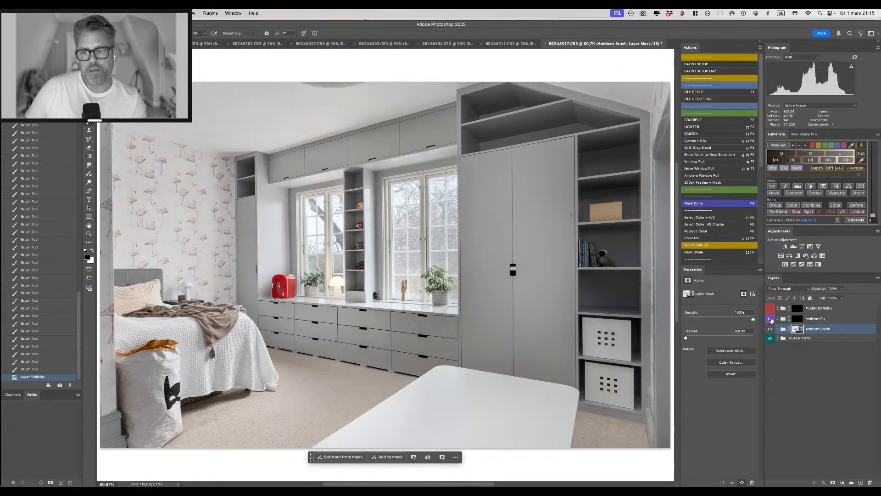
{"action": "left_click", "coordinate": [799, 320]}
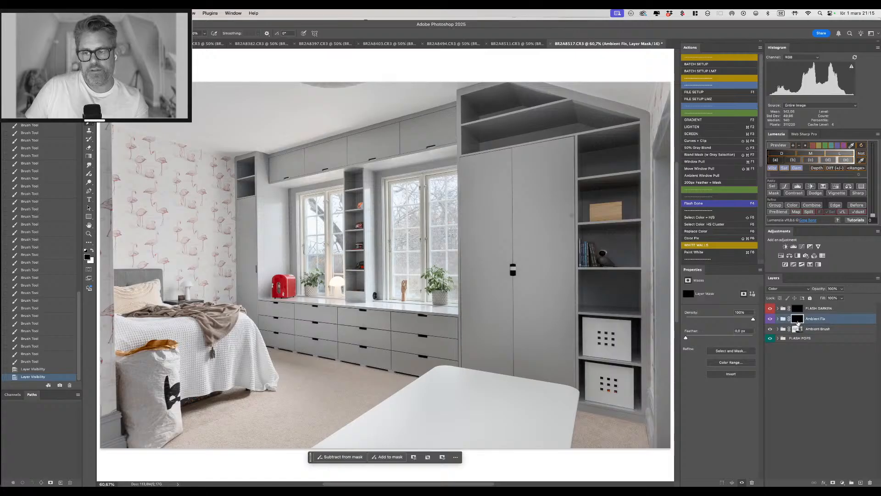
{"action": "key", "text": "super+minus"}
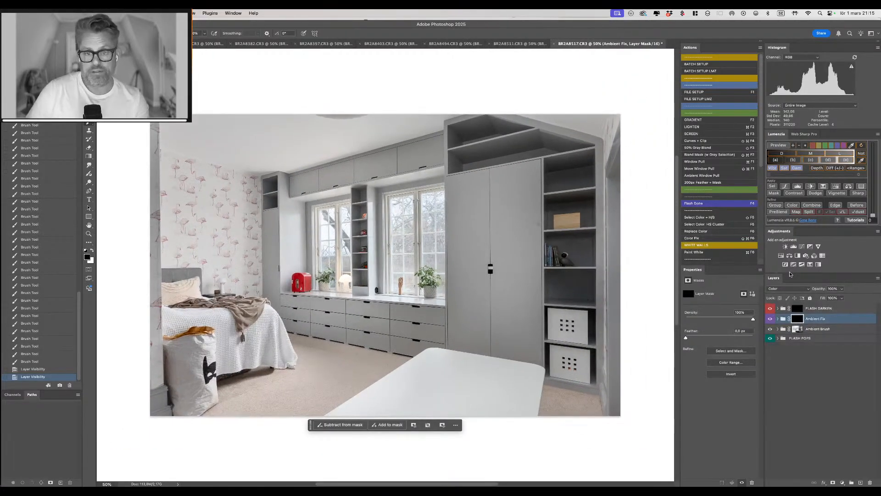
Compare the image with the Ambient Fix mask disabled and enabled, and inspect the left window frame and lamp up close.
{"action": "left_click", "coordinate": [792, 320], "text": "shift"}
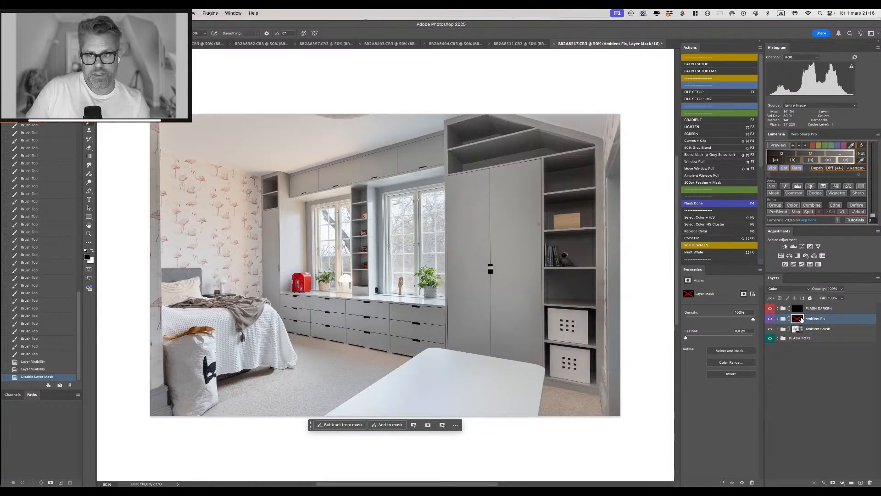
{"action": "left_click", "coordinate": [801, 319], "text": "shift"}
{"action": "left_click", "coordinate": [801, 319], "text": "shift"}
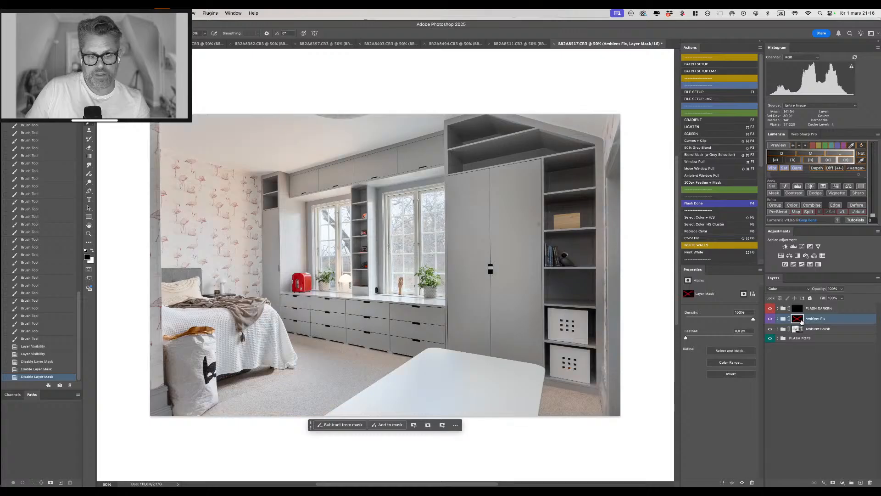
{"action": "left_click", "coordinate": [801, 322], "text": "shift"}
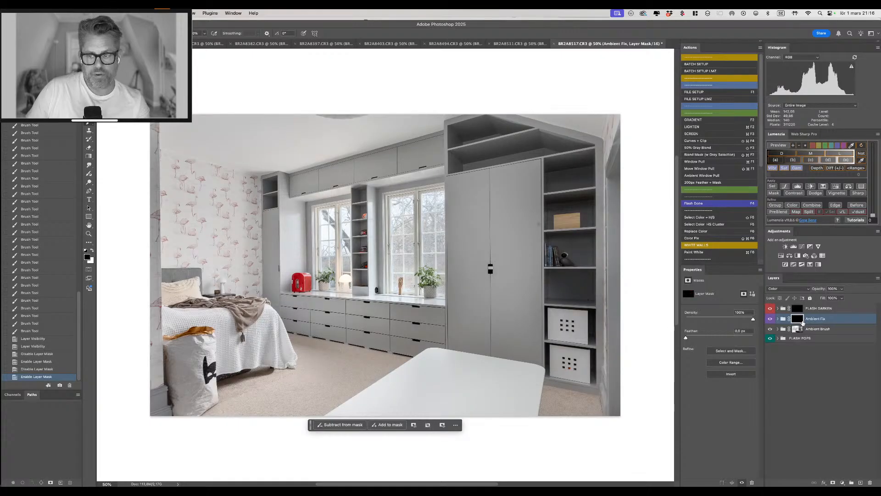
{"action": "left_click", "coordinate": [801, 321], "text": "shift"}
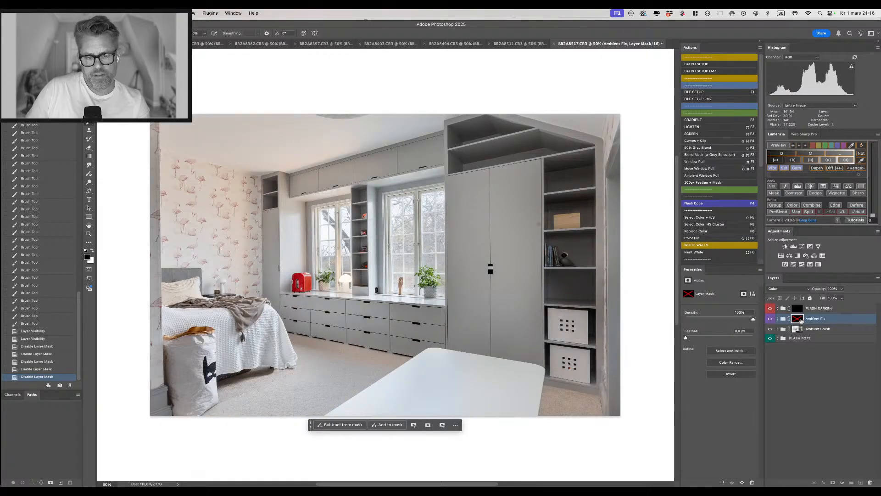
{"action": "left_click", "coordinate": [801, 321], "text": "shift"}
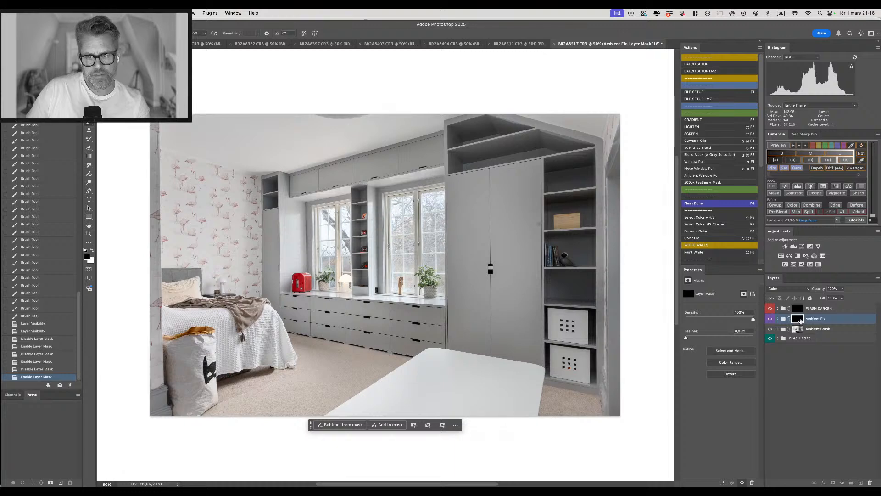
{"action": "left_click", "coordinate": [801, 321], "text": "shift"}
{"action": "left_click", "coordinate": [800, 321], "text": "shift"}
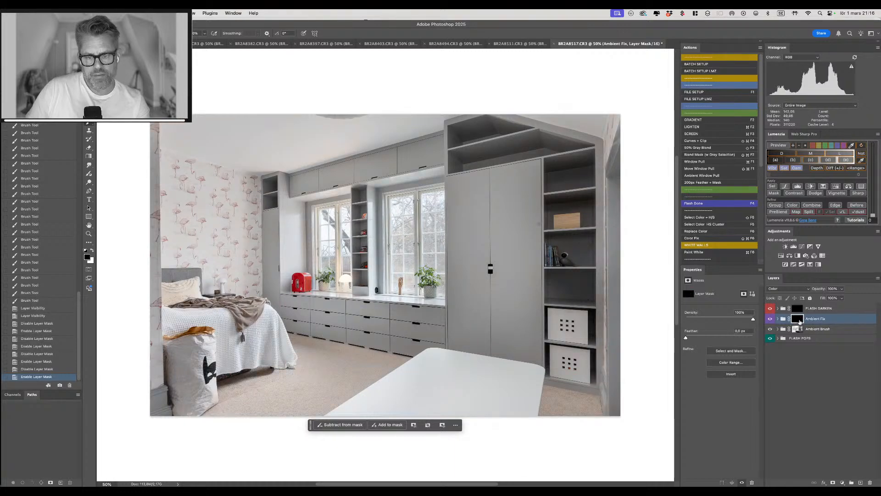
{"action": "left_click", "coordinate": [800, 321], "text": "shift"}
{"action": "left_click", "coordinate": [801, 321], "text": "shift"}
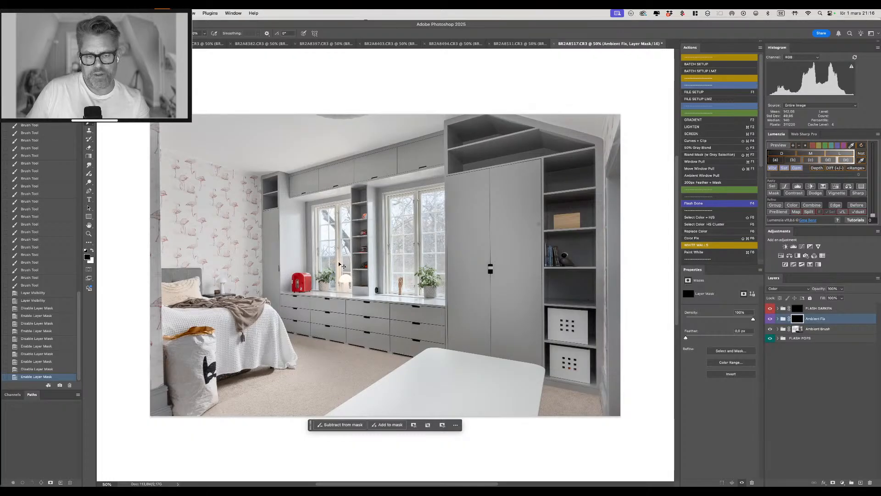
{"action": "left_click_drag", "start_coordinate": [343, 260], "coordinate": [463, 262]}
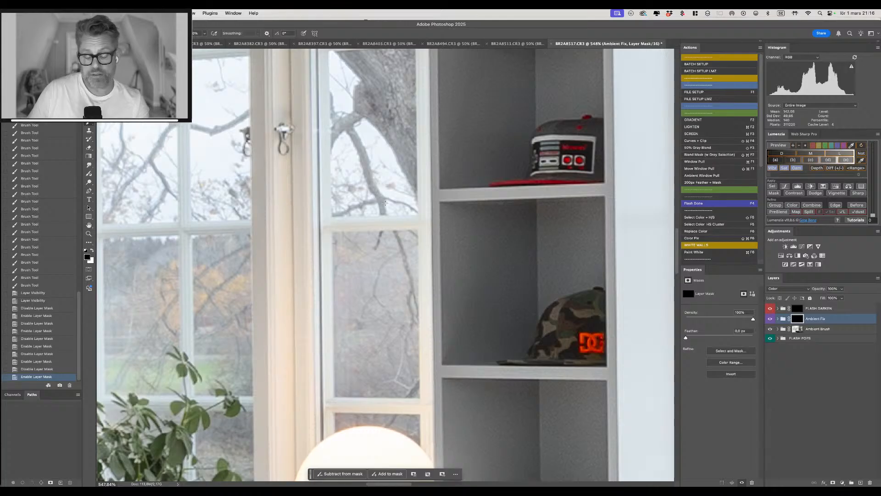
{"action": "key", "text": "super+0"}
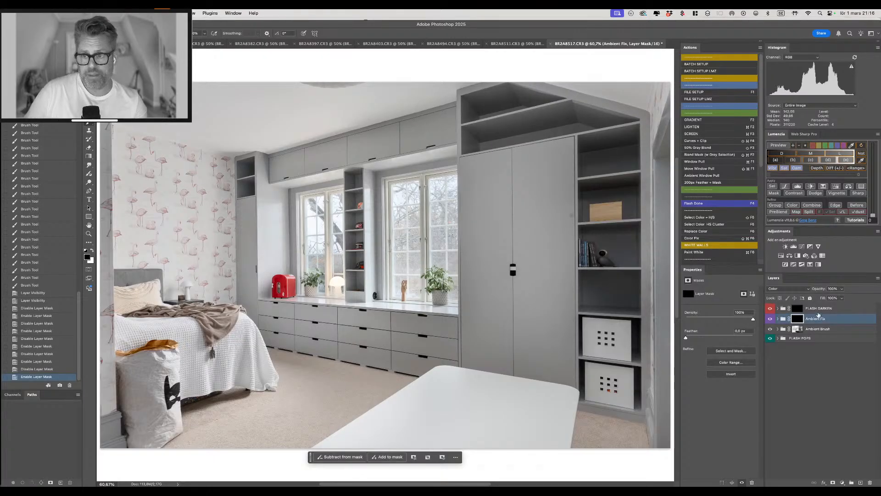
Select the FLASH DARKEN group's mask and compare the image with that mask disabled and enabled.
{"action": "left_click", "coordinate": [798, 311]}
{"action": "left_click", "coordinate": [799, 308], "text": "shift"}
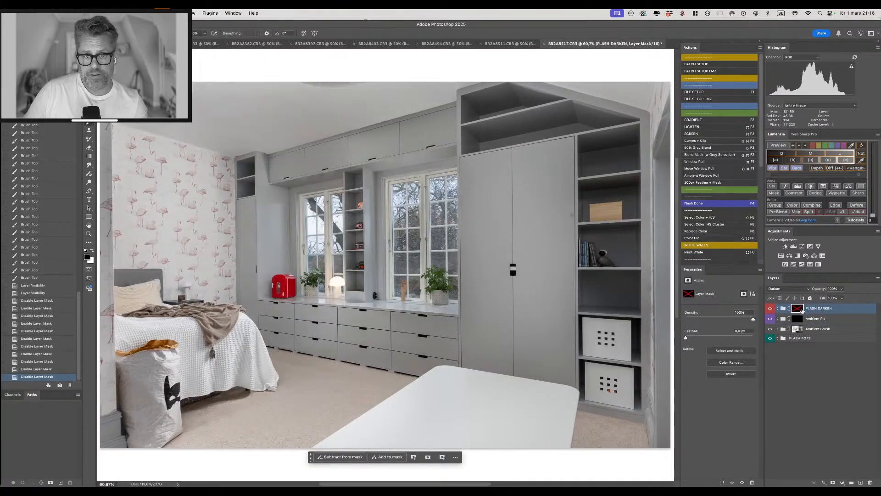
{"action": "left_click", "coordinate": [800, 309], "text": "shift"}
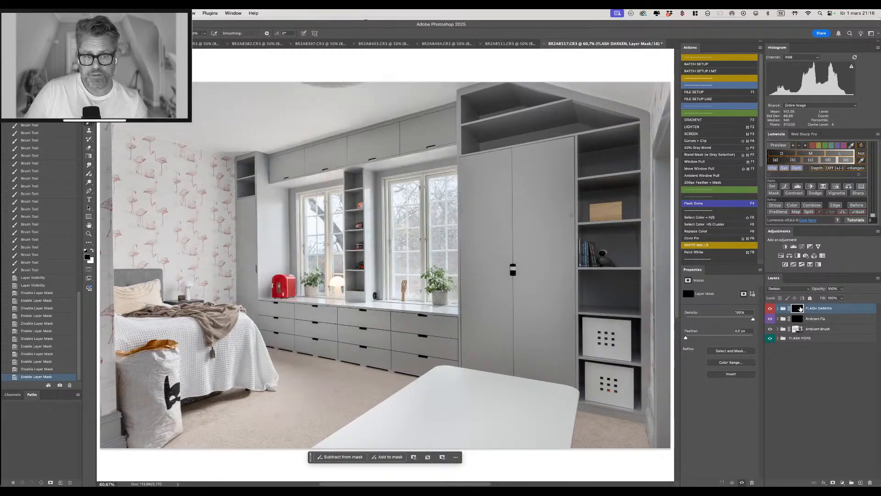
{"action": "left_click", "coordinate": [800, 309], "text": "shift"}
{"action": "left_click", "coordinate": [801, 309], "text": "shift"}
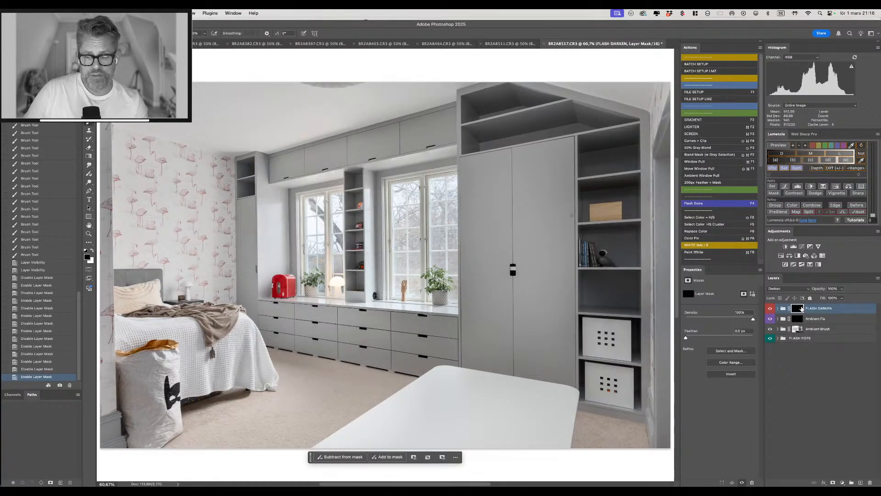
{"action": "left_click", "coordinate": [801, 309], "text": "shift"}
{"action": "left_click", "coordinate": [800, 310], "text": "shift"}
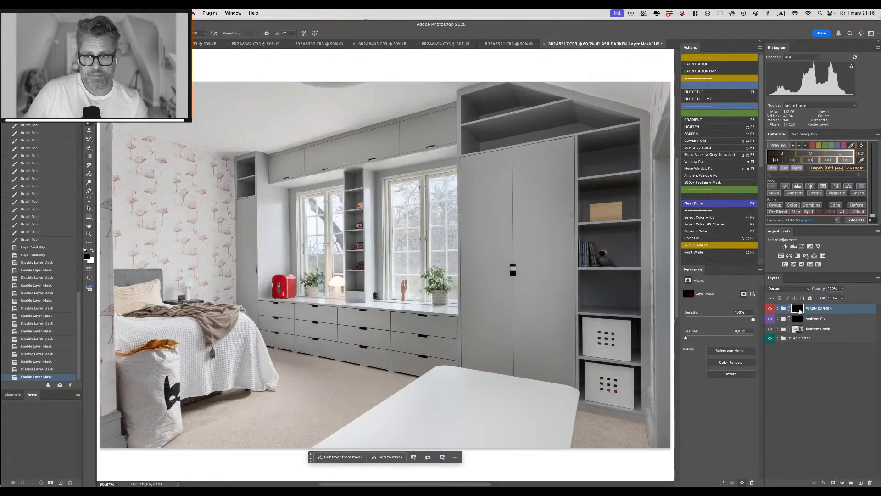
{"action": "left_click", "coordinate": [799, 310], "text": "shift"}
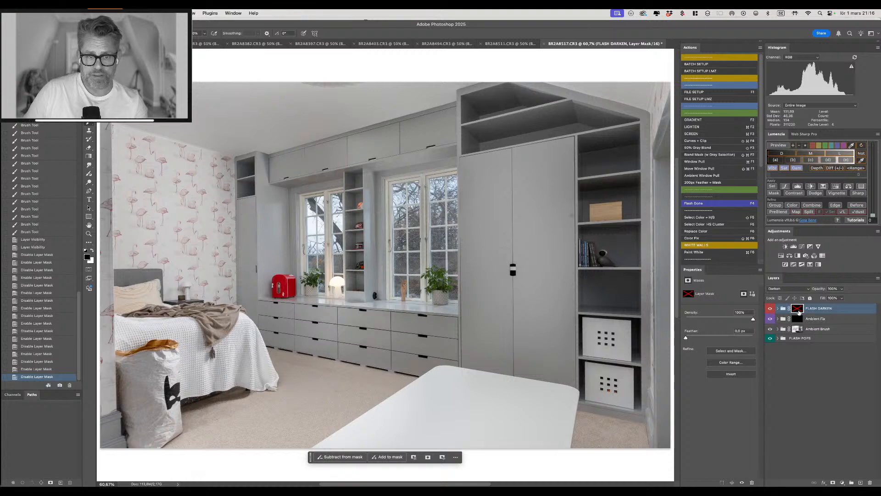
{"action": "left_click", "coordinate": [798, 312], "text": "shift"}
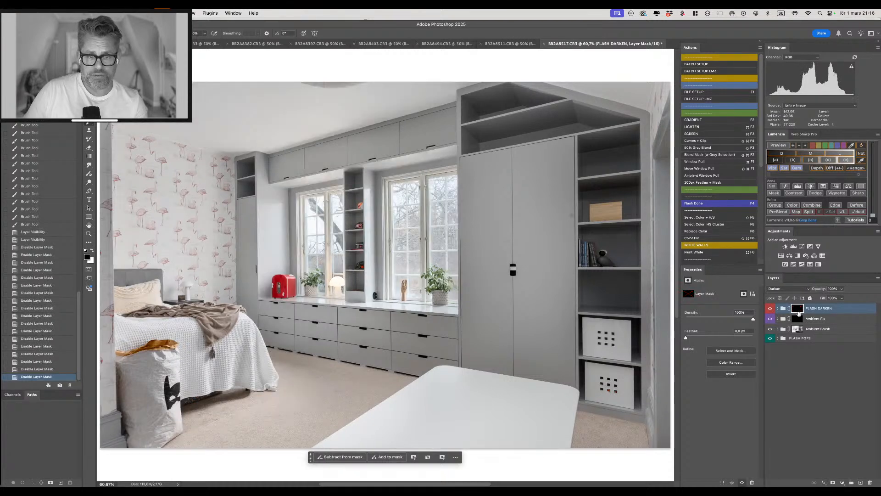
{"action": "left_click", "coordinate": [799, 311], "text": "shift"}
{"action": "left_click", "coordinate": [799, 312], "text": "shift"}
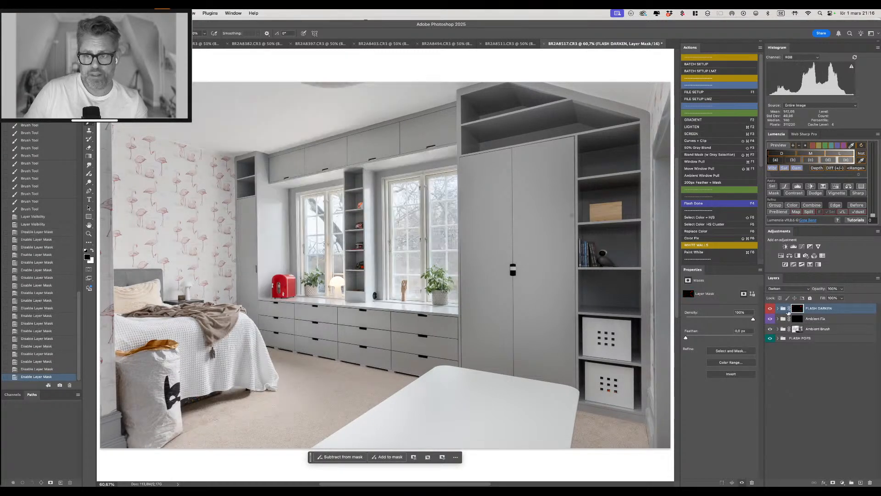
Try two white strokes on the FLASH DARKEN mask with a resized brush and undo them.
{"action": "mouse_move", "coordinate": [324, 227]}
{"action": "left_mouse_down", "text": "ctrl+alt"}
{"action": "mouse_move", "coordinate": [372, 227]}
{"action": "mouse_move", "coordinate": [417, 246]}
{"action": "mouse_move", "coordinate": [431, 284]}
{"action": "mouse_move", "coordinate": [419, 291]}
{"action": "mouse_move", "coordinate": [435, 249]}
{"action": "mouse_move", "coordinate": [432, 211]}
{"action": "mouse_move", "coordinate": [411, 202]}
{"action": "mouse_move", "coordinate": [424, 215]}
{"action": "mouse_move", "coordinate": [421, 277]}
{"action": "mouse_move", "coordinate": [371, 254]}
{"action": "mouse_move", "coordinate": [380, 238]}
{"action": "left_mouse_up", "text": "ctrl+alt"}
{"action": "key", "text": "x"}
{"action": "key", "text": "super+z"}
{"action": "key", "text": "super+z"}
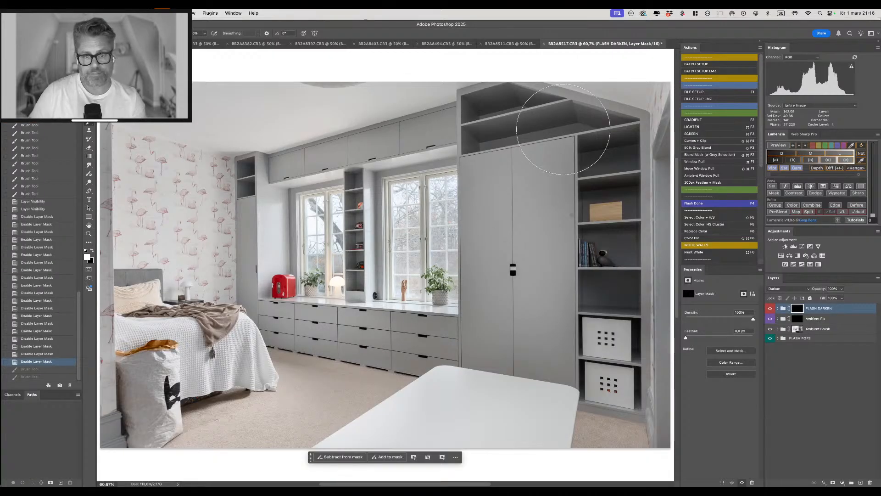
{"action": "key", "text": "super+minus"}
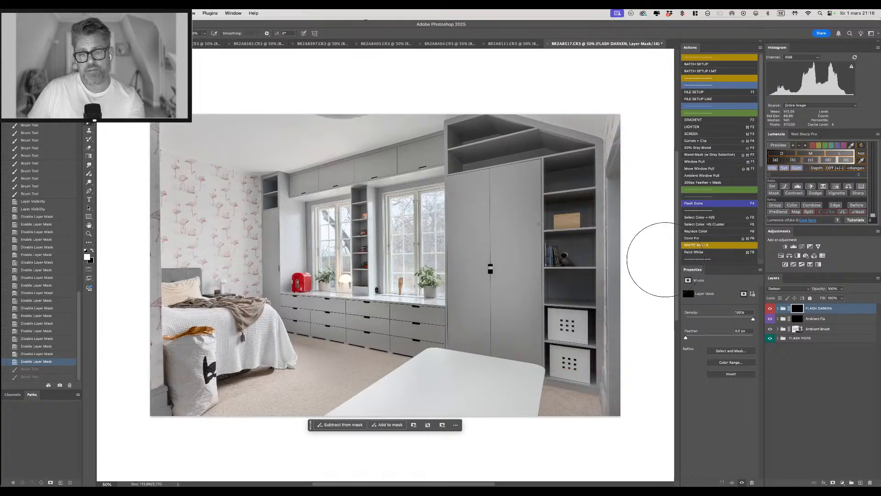
Sample the carpet across the room and below the boxes with Color Range, and desaturate it through a Hue/Saturation layer at saturation -45.
{"action": "key", "text": "F5"}
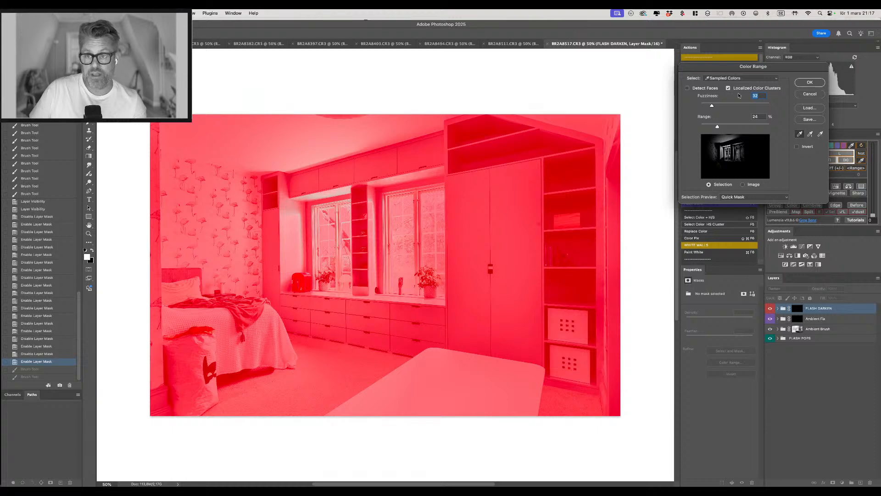
{"action": "left_click", "coordinate": [303, 339]}
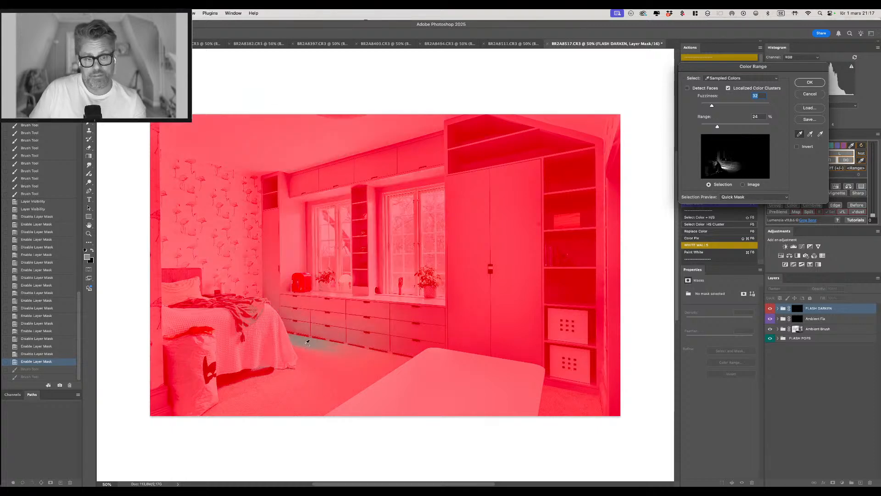
{"action": "left_click", "coordinate": [310, 359]}
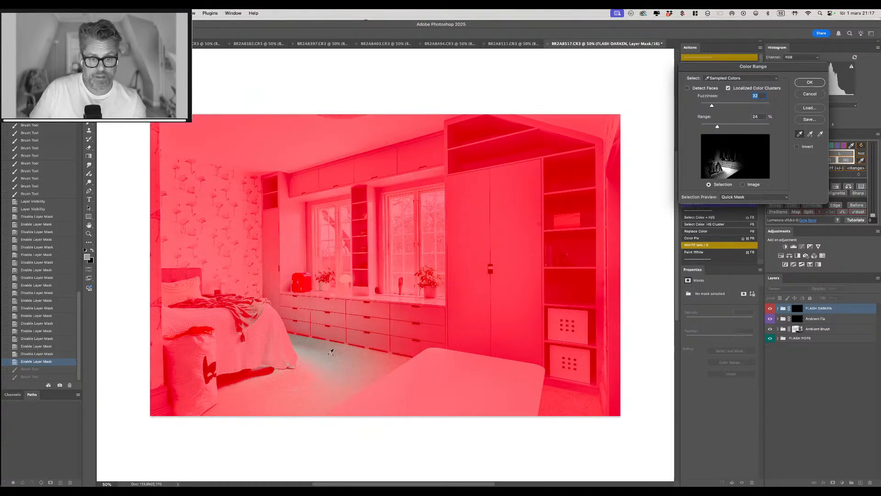
{"action": "left_click", "coordinate": [308, 379], "text": "shift"}
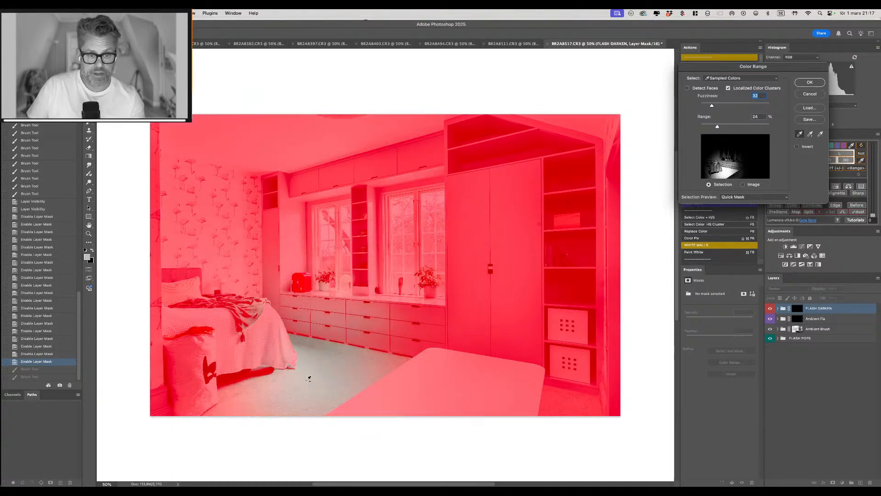
{"action": "left_click", "coordinate": [248, 391], "text": "shift"}
{"action": "left_click", "coordinate": [273, 404], "text": "shift"}
{"action": "left_click", "coordinate": [401, 377], "text": "shift"}
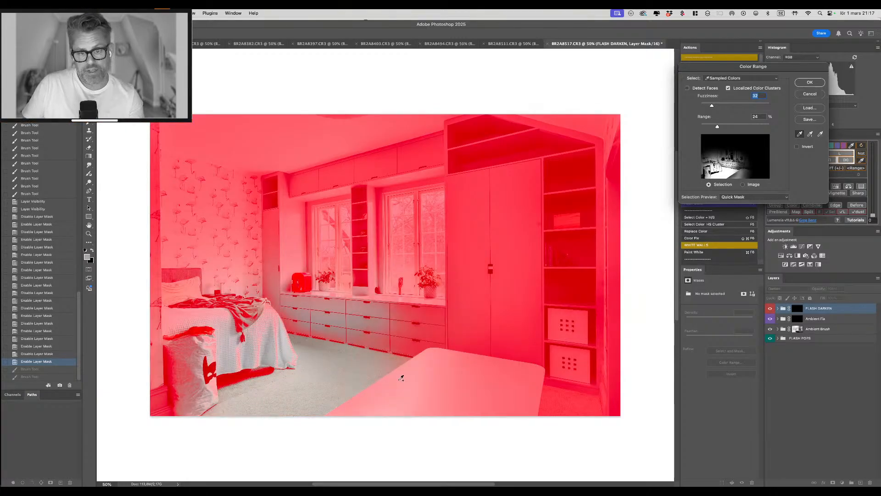
{"action": "left_click", "coordinate": [577, 401], "text": "shift"}
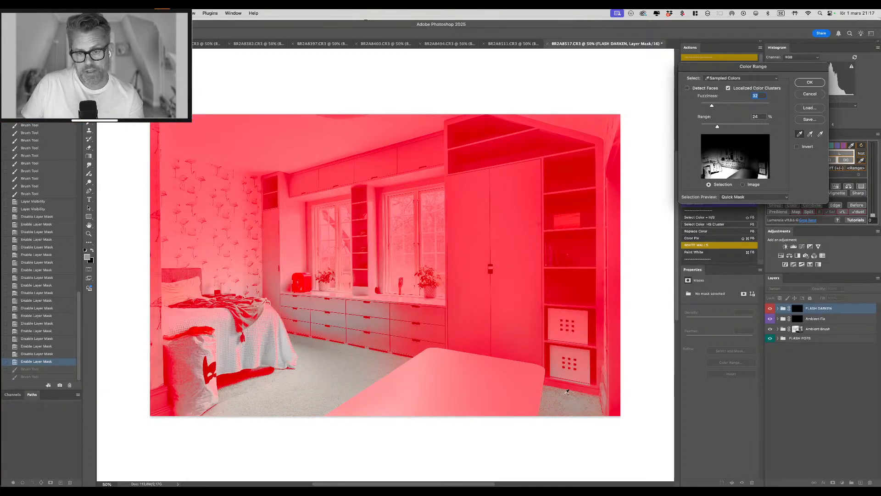
{"action": "left_click", "coordinate": [565, 394], "text": "shift"}
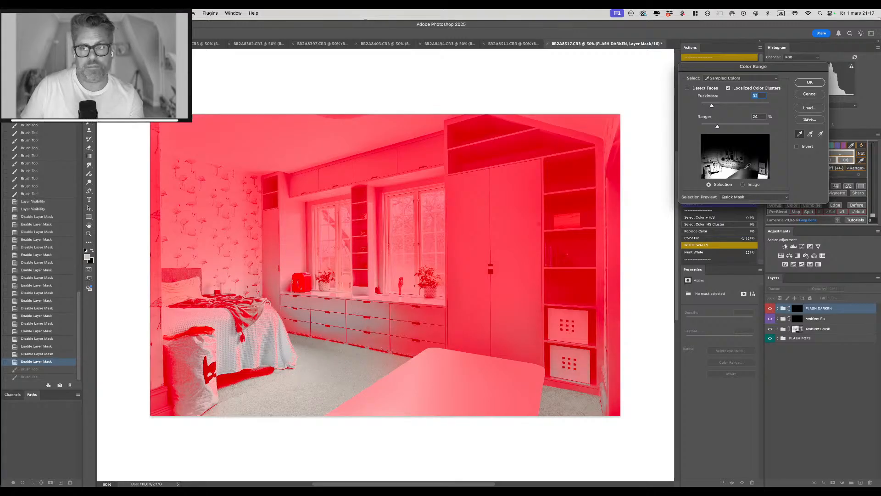
{"action": "key", "text": "Return"}
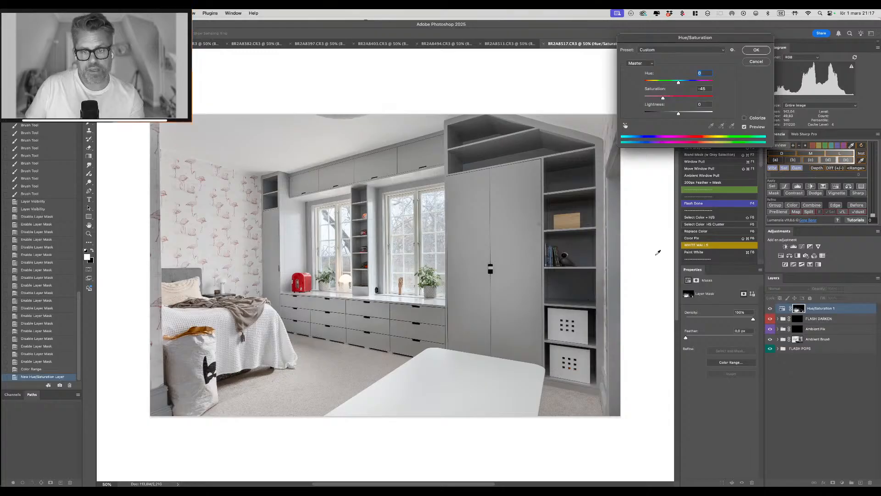
{"action": "left_click", "coordinate": [761, 50]}
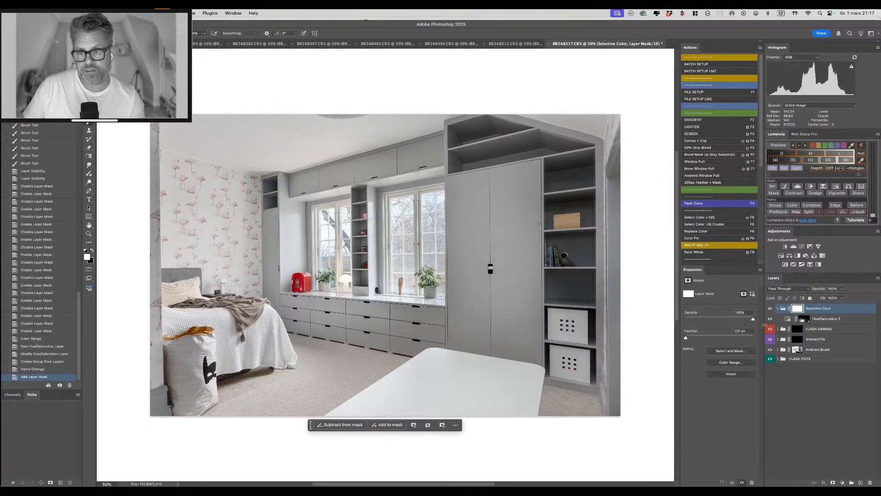
Compare the image with the Selective Color group hidden and shown, and set the group's opacity to 48%.
{"action": "left_click", "coordinate": [771, 308]}
{"action": "left_click", "coordinate": [771, 307]}
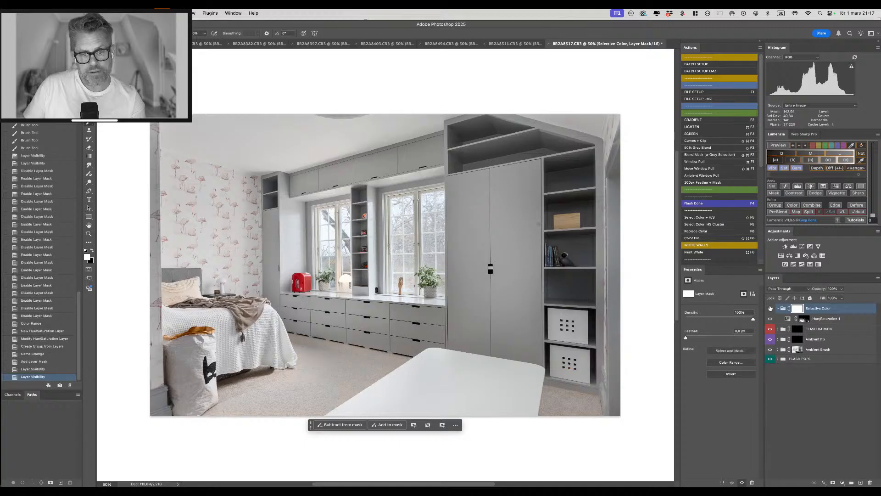
{"action": "left_click", "coordinate": [771, 307]}
{"action": "left_click", "coordinate": [771, 306]}
{"action": "left_click", "coordinate": [772, 306]}
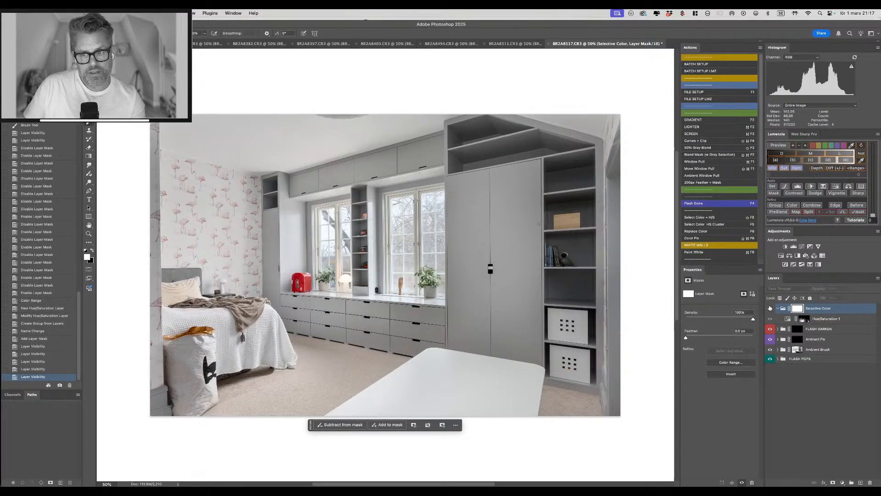
{"action": "left_click", "coordinate": [770, 308]}
{"action": "left_click", "coordinate": [771, 309]}
{"action": "left_click", "coordinate": [771, 309]}
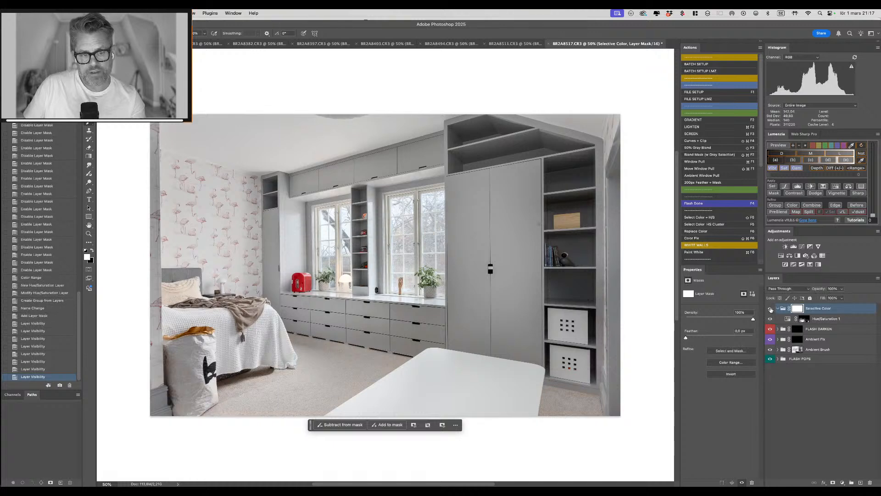
{"action": "left_click", "coordinate": [771, 309]}
{"action": "left_click", "coordinate": [771, 308]}
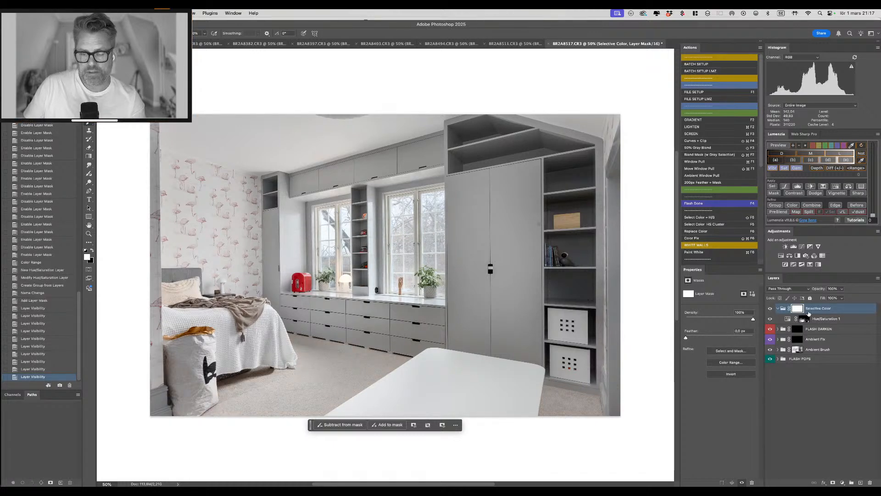
{"action": "left_click_drag", "start_coordinate": [825, 289], "coordinate": [811, 291]}
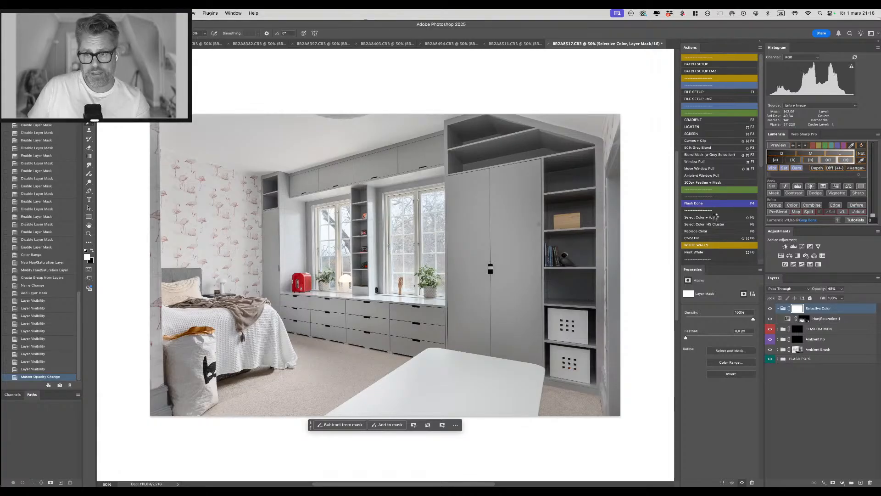
Stamp all visible layers into a new layer and open it in Nik 7 Color Efex, dismissing the promotion and postponing the update.
{"action": "key", "text": "super+shift+alt+e"}
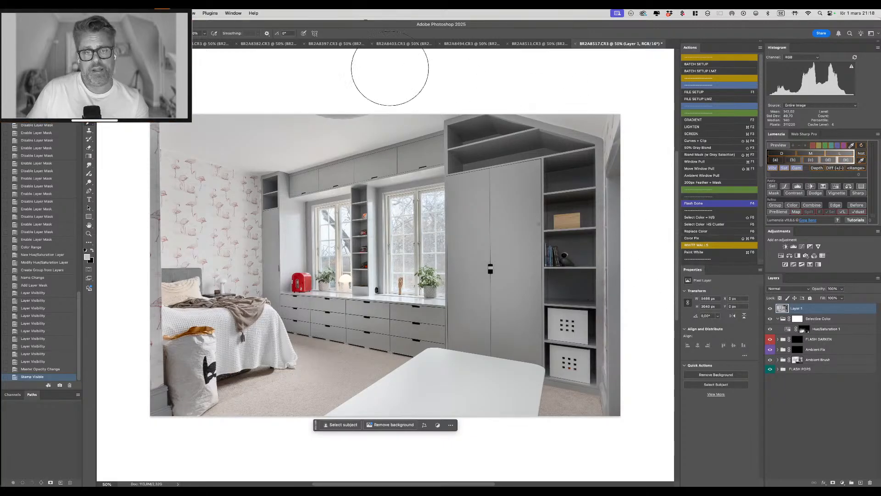
{"action": "left_click", "coordinate": [172, 13]}
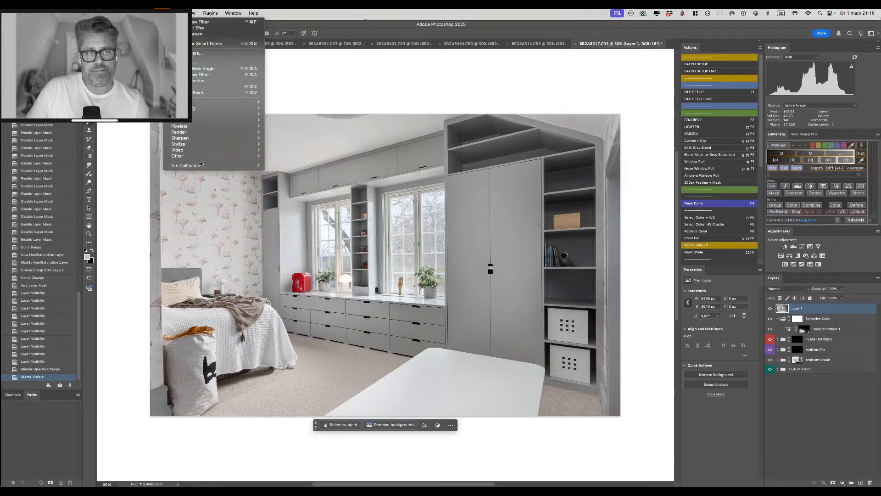
{"action": "mouse_move", "coordinate": [200, 165]}
{"action": "left_click", "coordinate": [288, 177]}
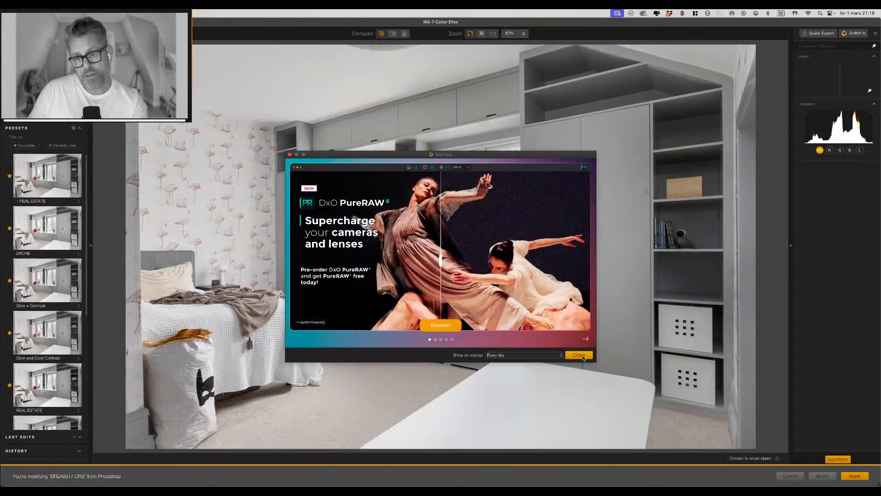
{"action": "left_click", "coordinate": [579, 355]}
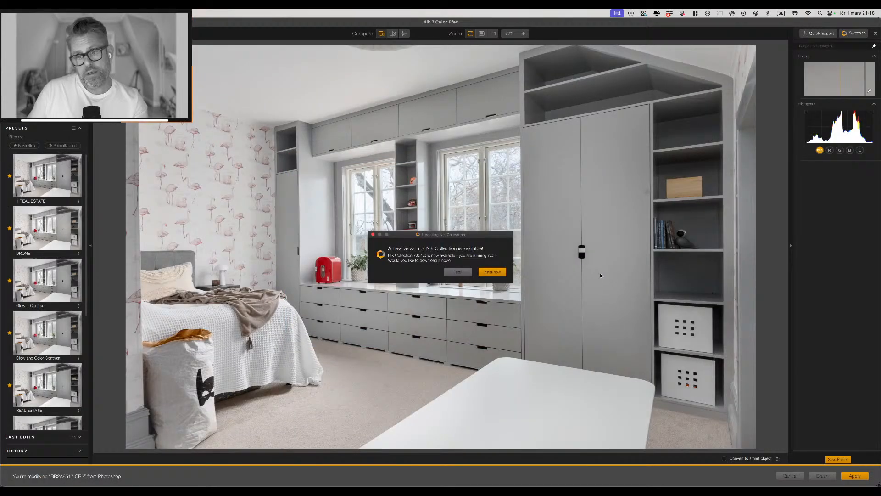
{"action": "left_click", "coordinate": [458, 272]}
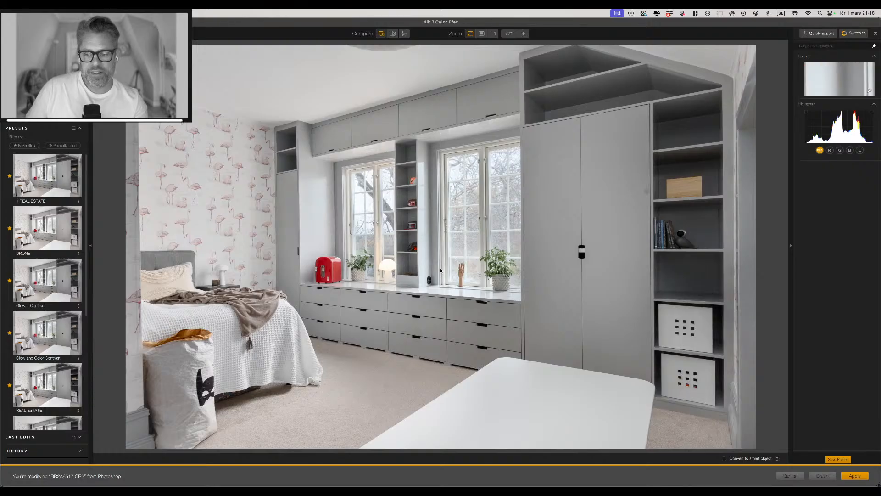
Try the REAL ESTATE TONAL preset on the bedroom photo and replace it with the first REAL ESTATE preset in the list.
{"action": "scroll", "coordinate": [48, 344], "scroll_direction": "down", "scroll_amount": 5}
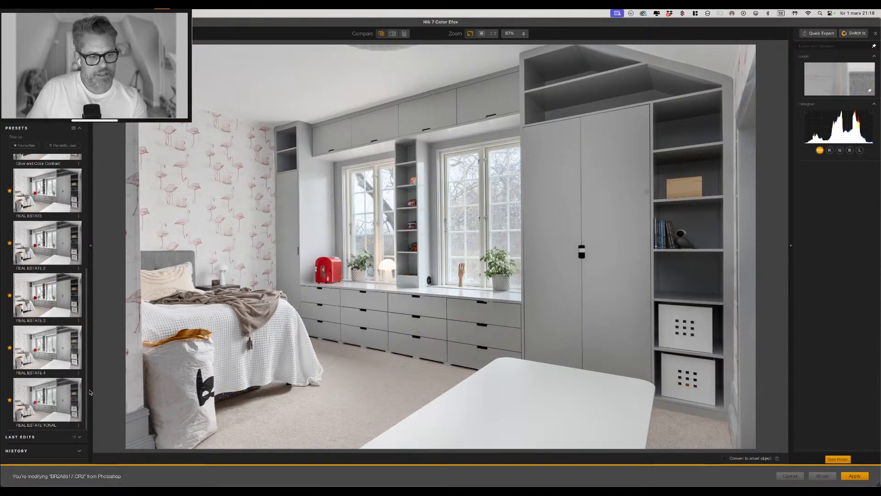
{"action": "left_click", "coordinate": [48, 399]}
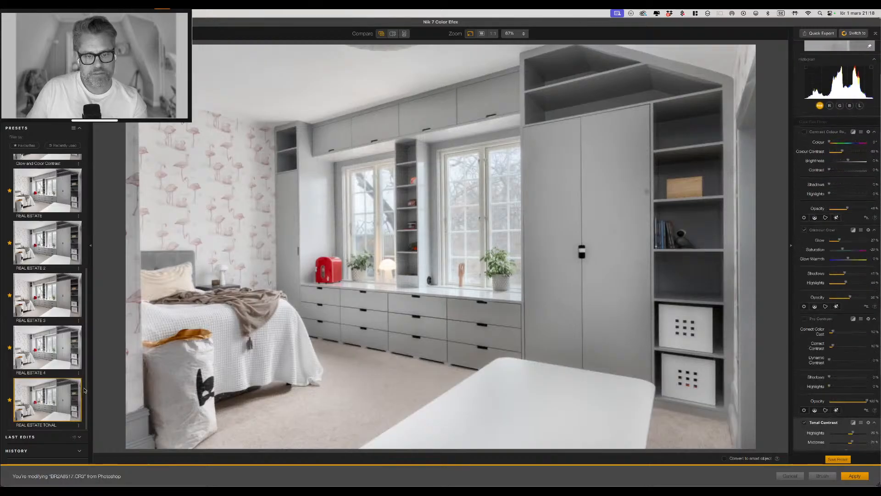
{"action": "scroll", "coordinate": [59, 191], "scroll_direction": "up", "scroll_amount": 5}
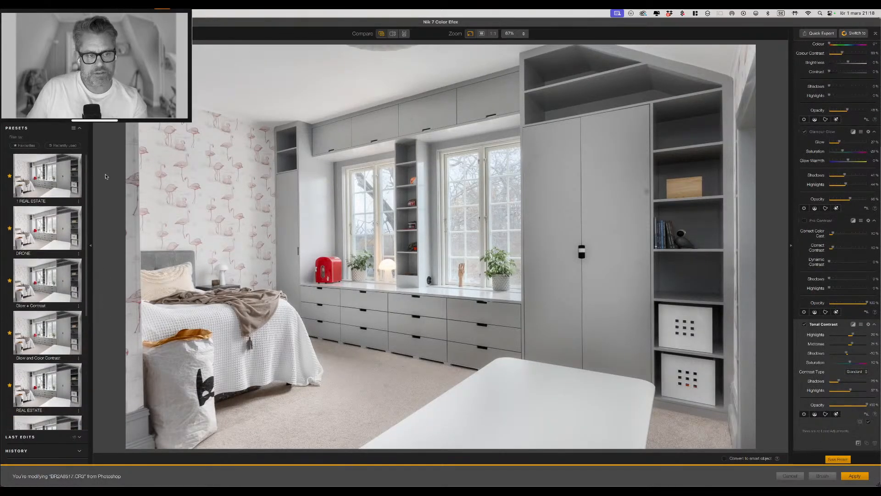
{"action": "left_click", "coordinate": [59, 190]}
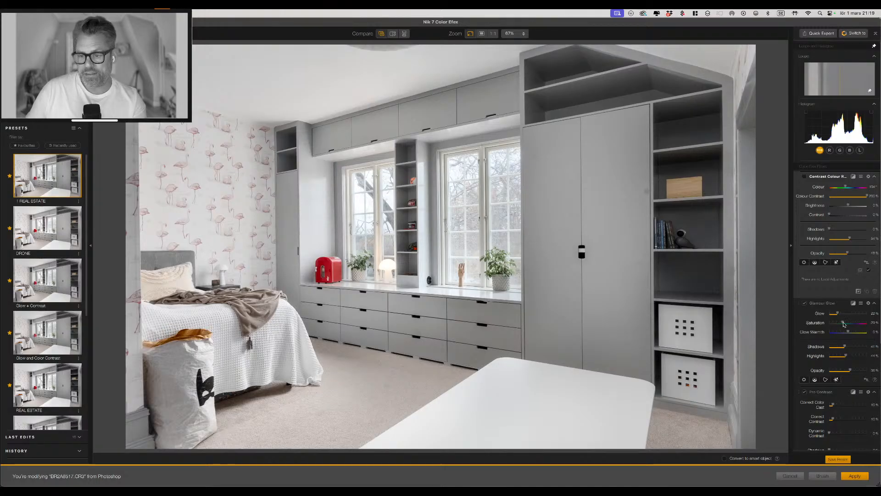
Slightly raise Pro Contrast's colour cast correction, switch off Tonal Contrast, and compare the photo with Pro Contrast off and on.
{"action": "scroll", "coordinate": [844, 324], "scroll_direction": "down", "scroll_amount": 3}
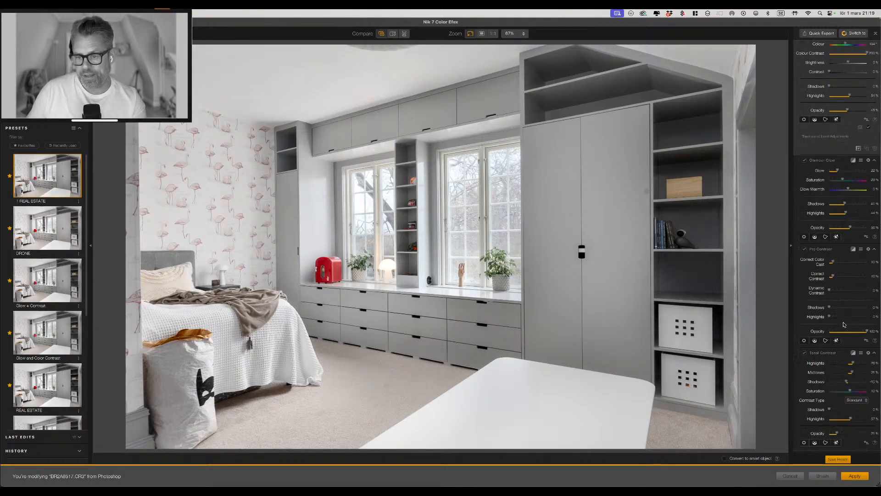
{"action": "left_click", "coordinate": [834, 262]}
{"action": "left_click_drag", "start_coordinate": [834, 234], "coordinate": [833, 234]}
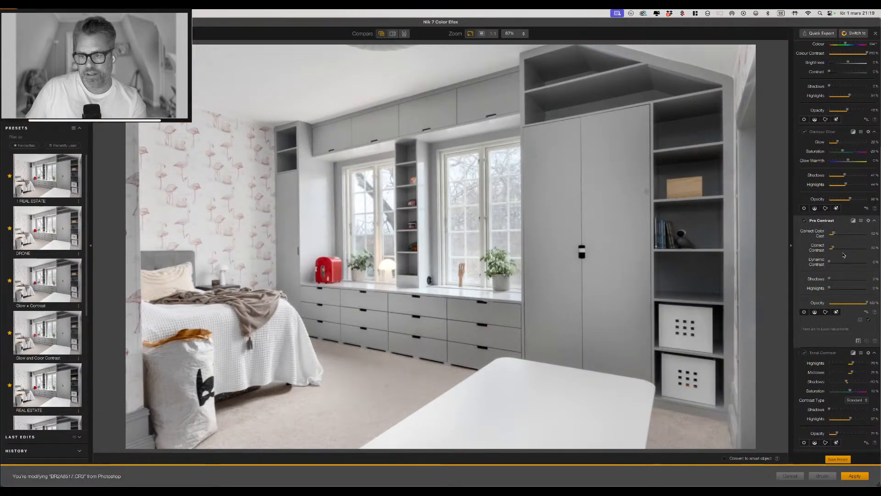
{"action": "left_click", "coordinate": [805, 353]}
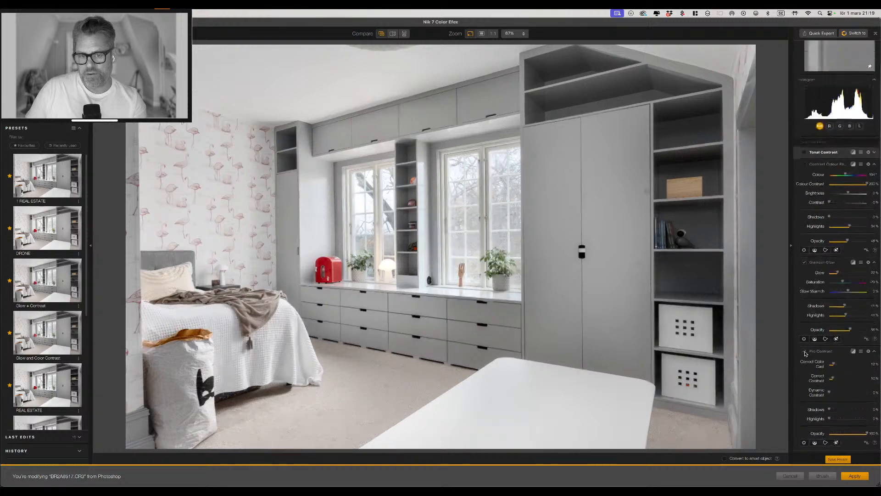
{"action": "left_click", "coordinate": [805, 353]}
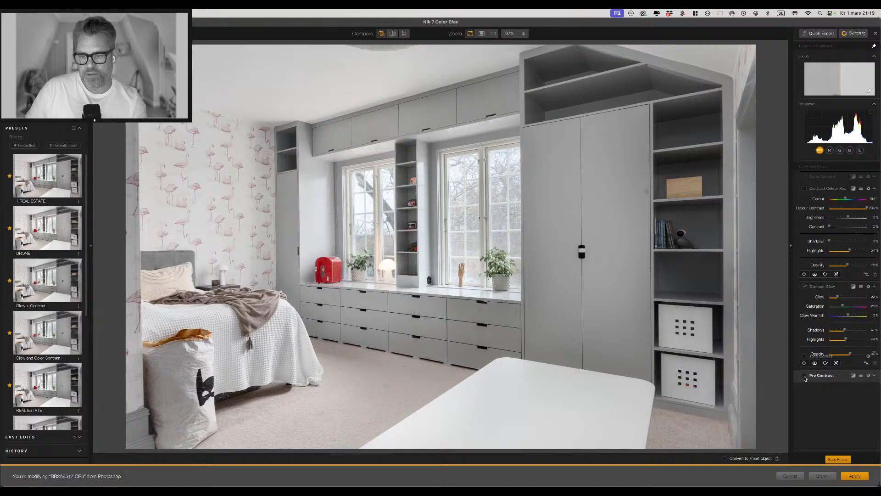
{"action": "left_click", "coordinate": [805, 376]}
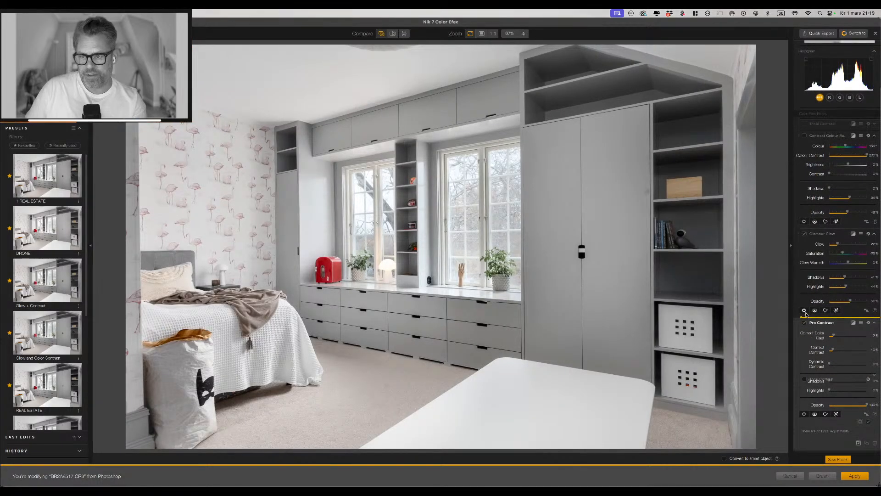
{"action": "left_click", "coordinate": [804, 323]}
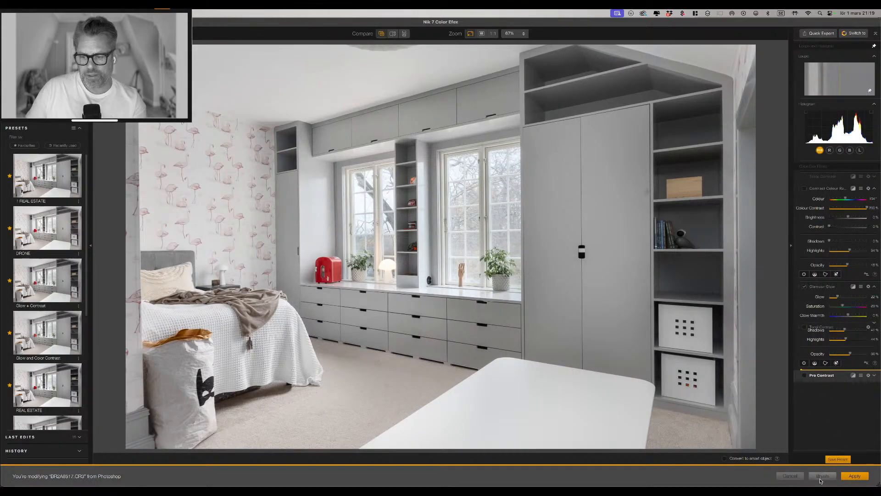
Discard the Color Efex edits and the stamped layer, and build the NIK COLOR smart object with a Color Efex smart filter and disabled filter mask.
{"action": "left_click", "coordinate": [795, 475]}
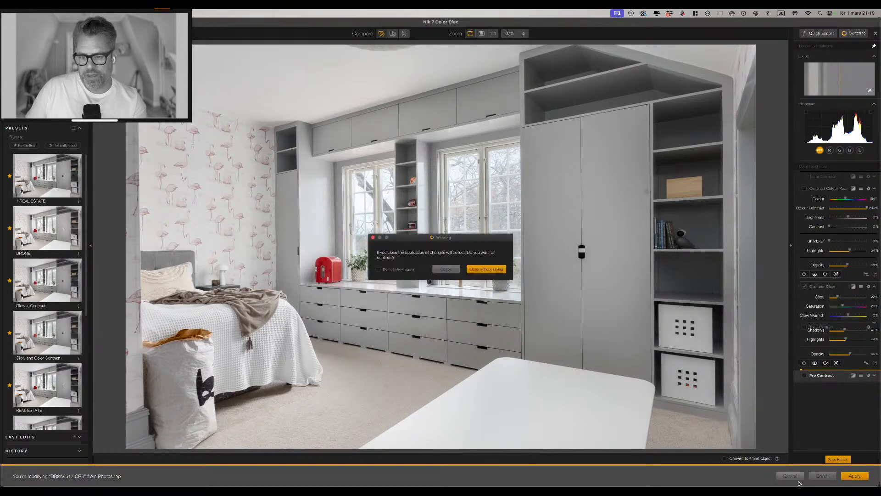
{"action": "left_click", "coordinate": [484, 270]}
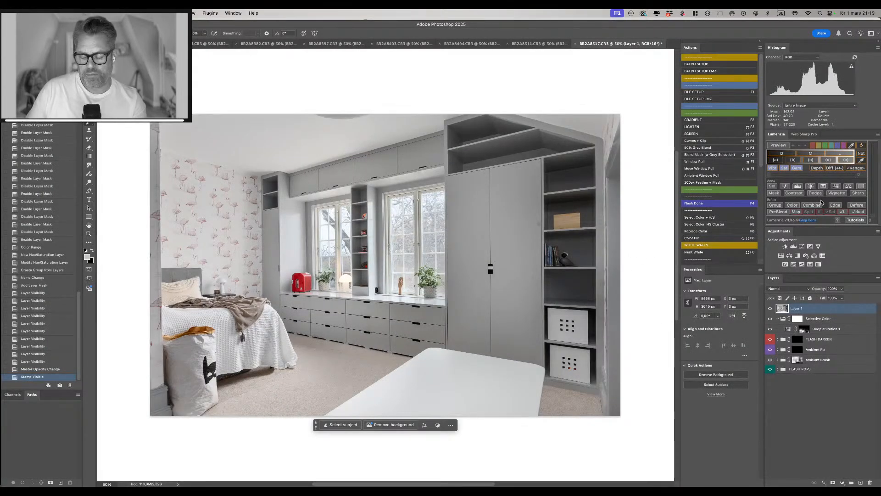
{"action": "key", "text": "BackSpace"}
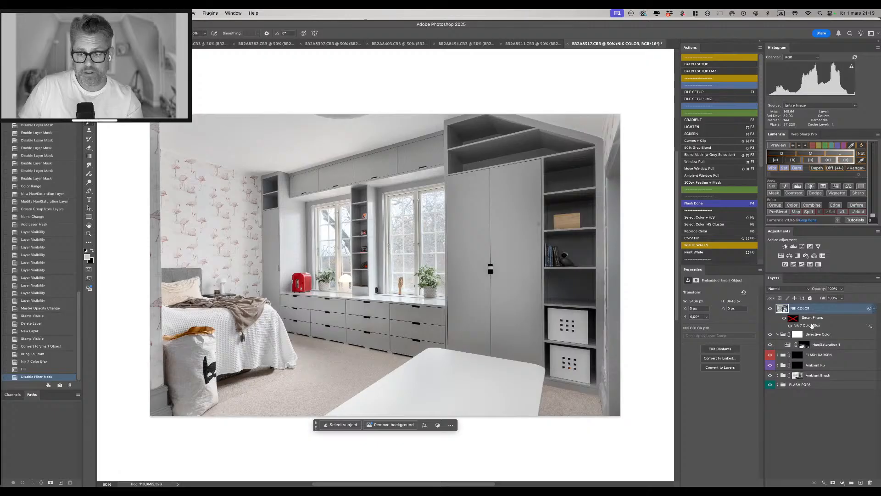
Reopen the smart object's Color Efex filter to check its editable settings, dismiss the smart object warning, and close it without saving.
{"action": "double_click", "coordinate": [808, 326]}
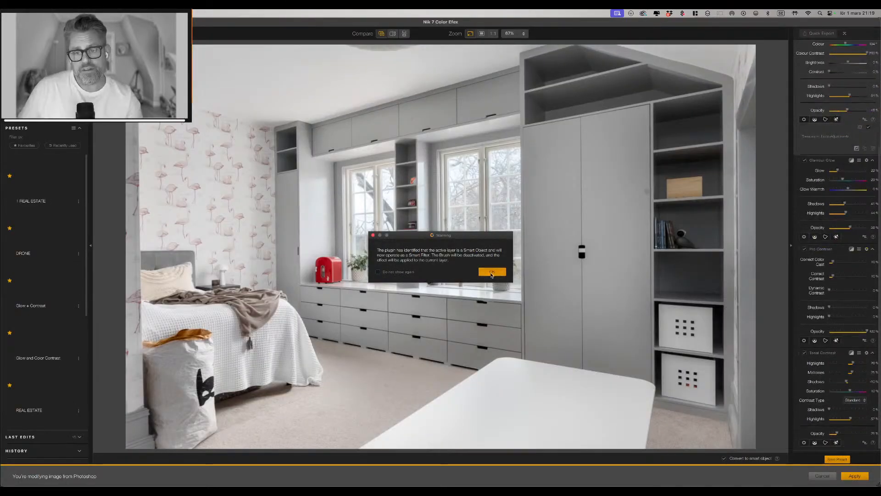
{"action": "left_click", "coordinate": [491, 272]}
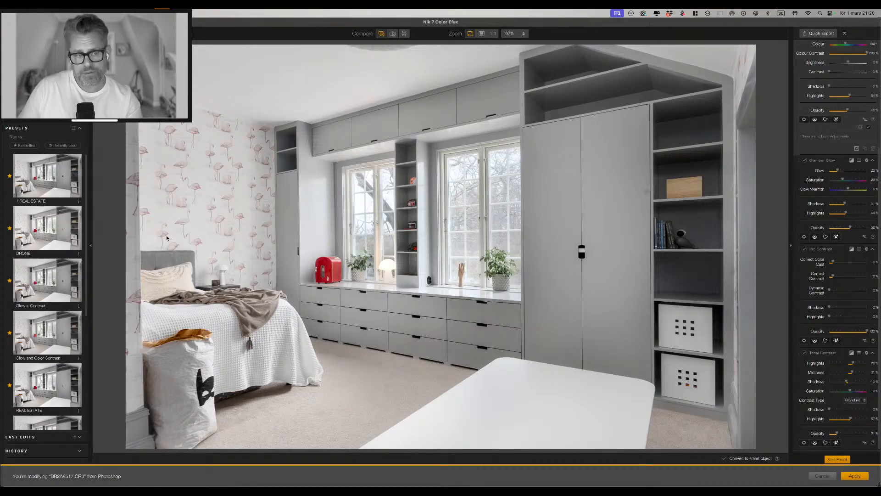
{"action": "left_click", "coordinate": [823, 476]}
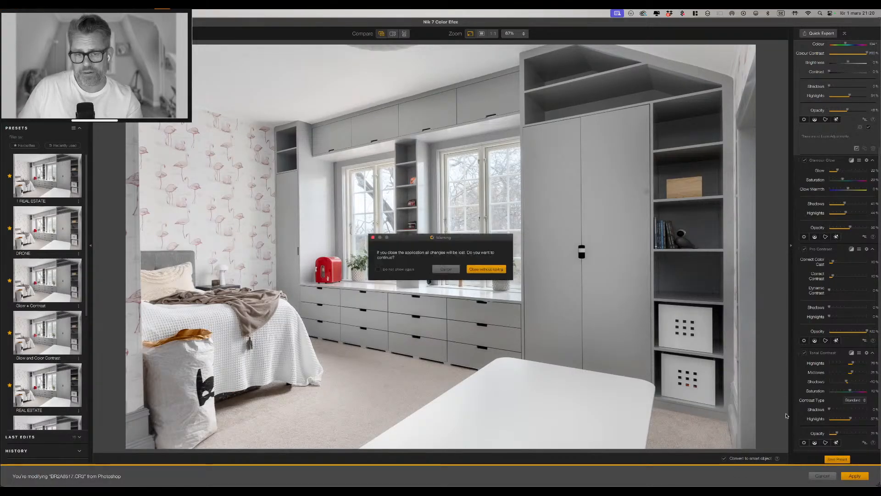
{"action": "left_click", "coordinate": [477, 269]}
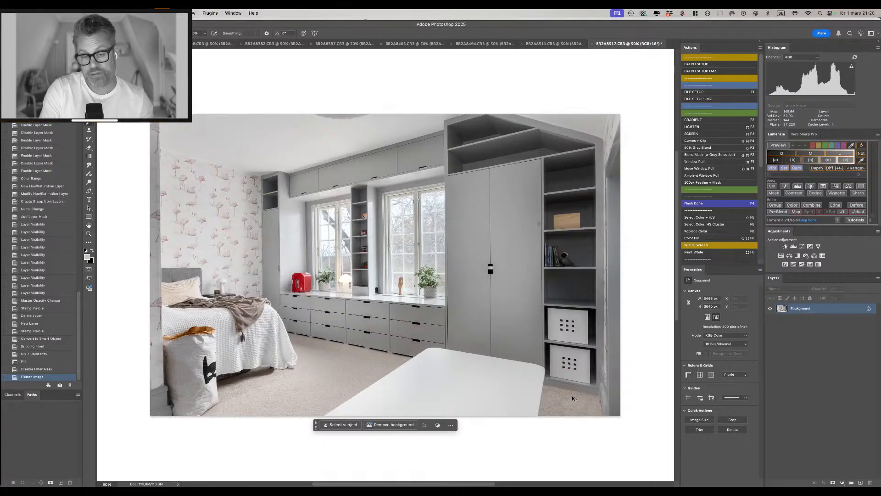
Apply Auto Contrast to the flattened bedroom photo and fade the adjustment to 50% opacity.
{"action": "key", "text": "alt+shift+super+l"}
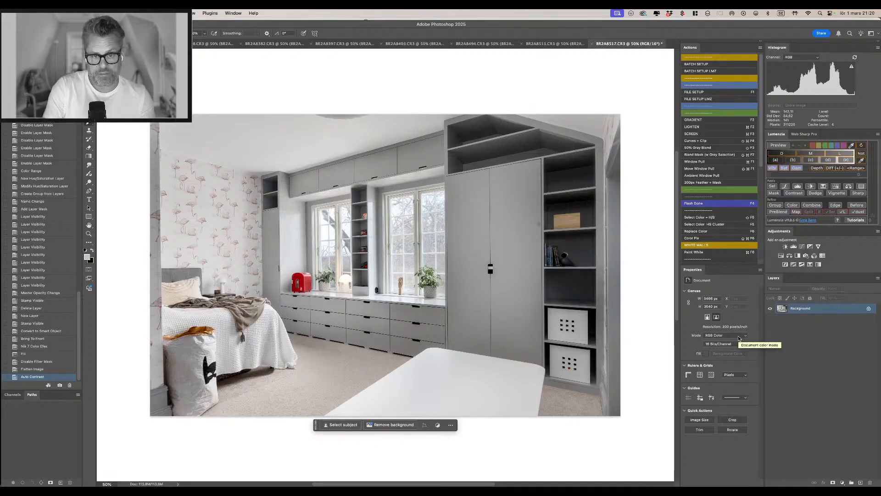
{"action": "key", "text": "shift+super+f"}
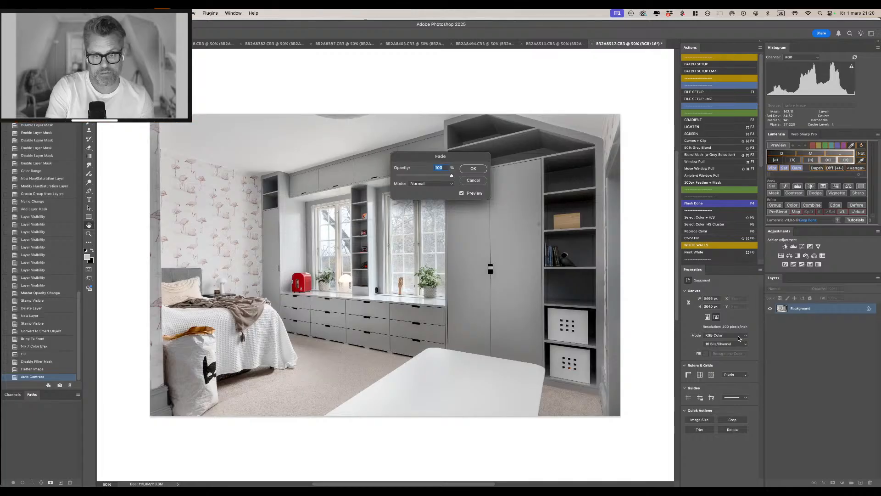
{"action": "type", "text": "50"}
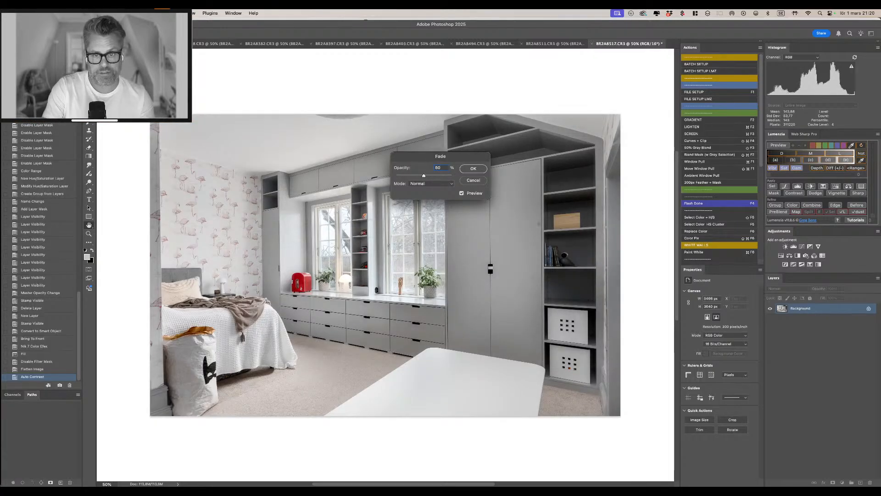
{"action": "key", "text": "Return"}
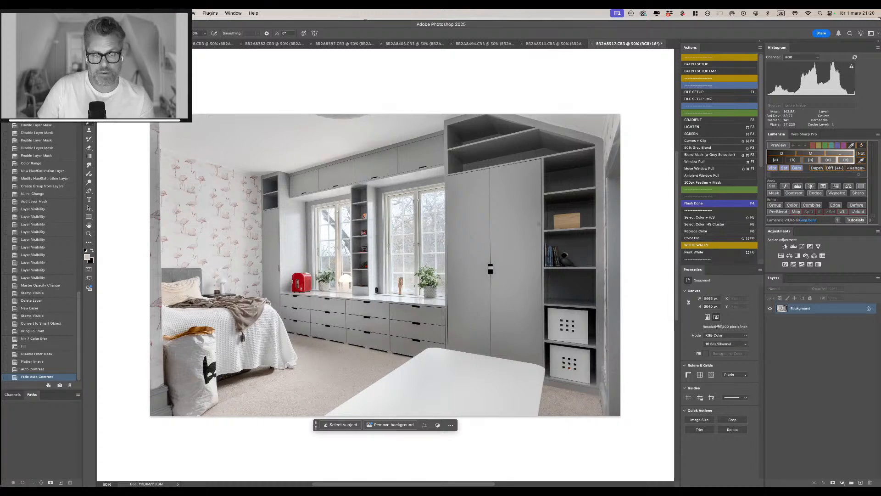
Open the Camera Raw filter, apply the automatic light settings, set Exposure to +0.14 and Highlights to +1, and raise Blacks slightly.
{"action": "key", "text": "super+shift+a"}
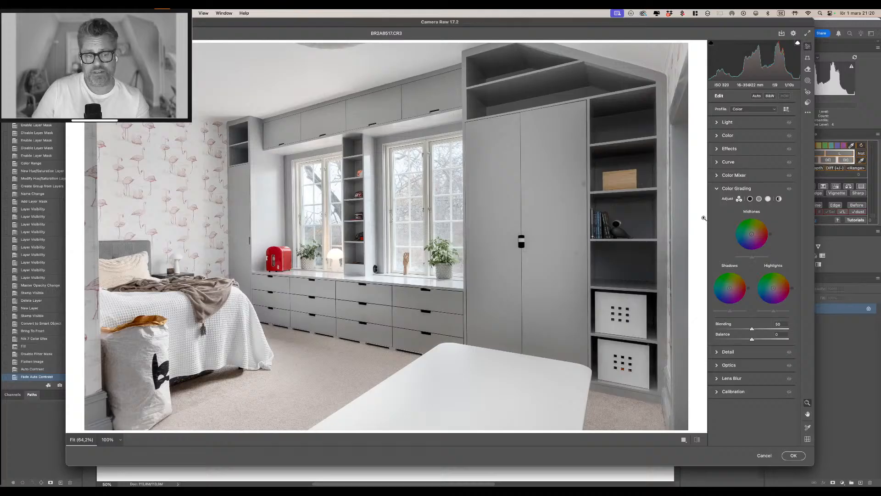
{"action": "left_click", "coordinate": [736, 123]}
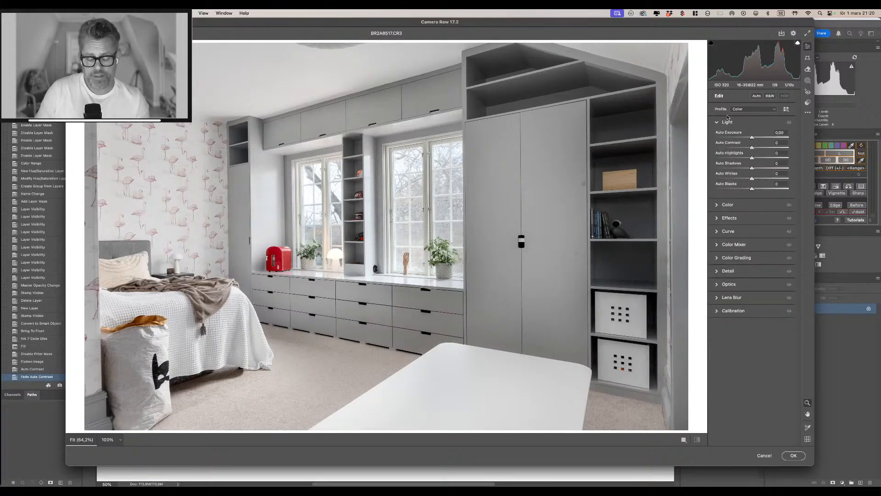
{"action": "key", "text": "super+u"}
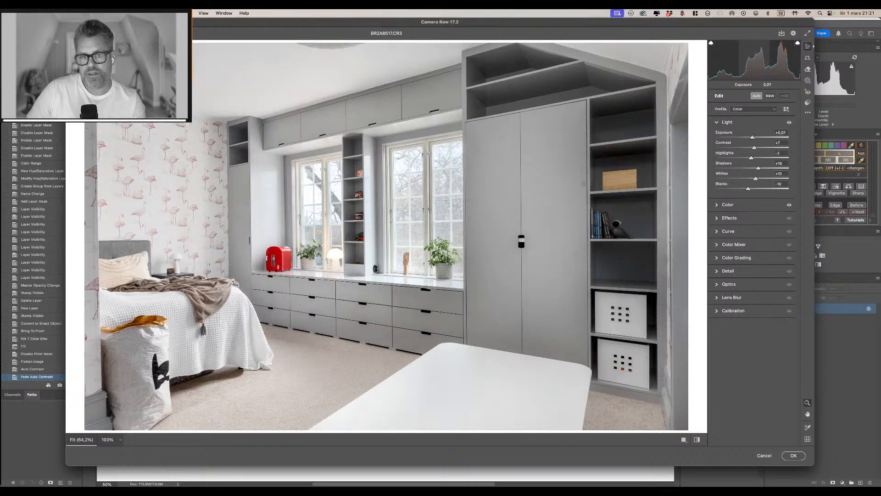
{"action": "left_click_drag", "start_coordinate": [758, 60], "coordinate": [778, 67]}
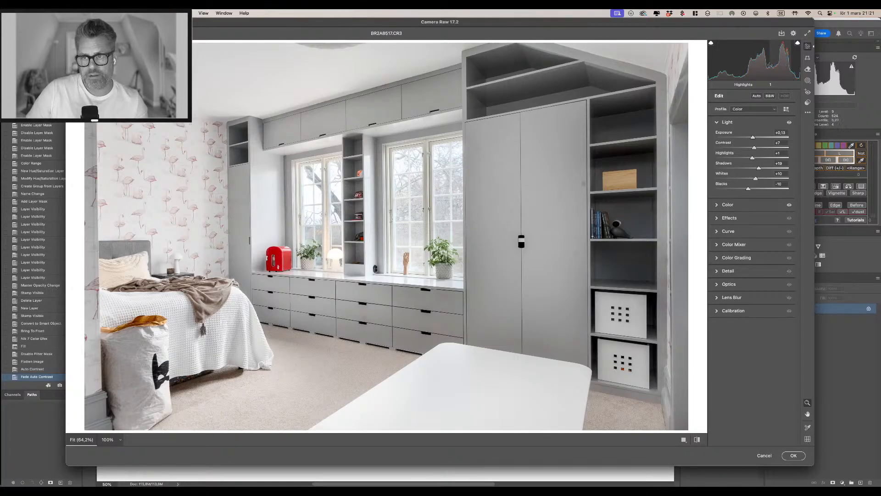
{"action": "left_click_drag", "start_coordinate": [766, 65], "coordinate": [715, 63]}
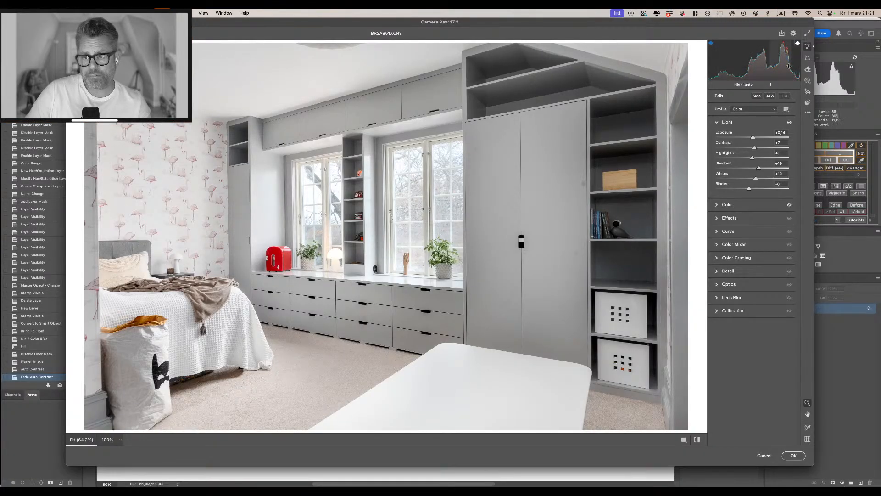
{"action": "key", "text": "alt"}
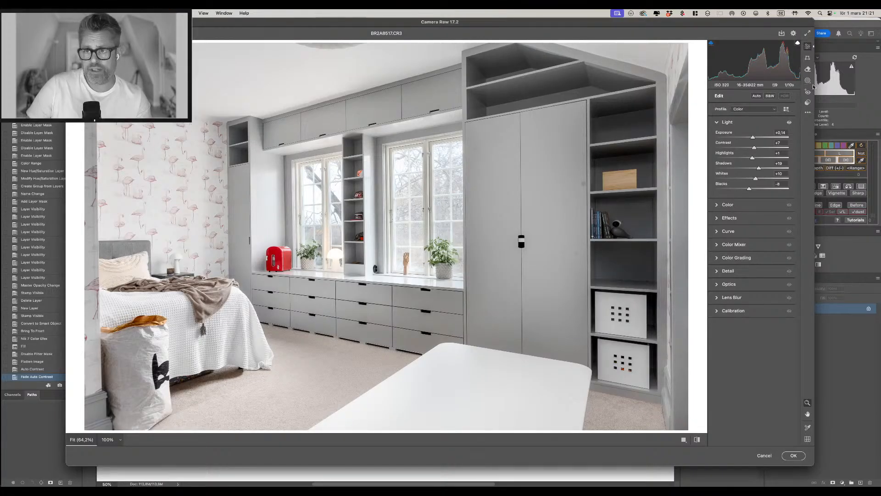
Straighten the photo's perspective with Upright, trying the Vertical correction and settling on Auto.
{"action": "left_click", "coordinate": [808, 57]}
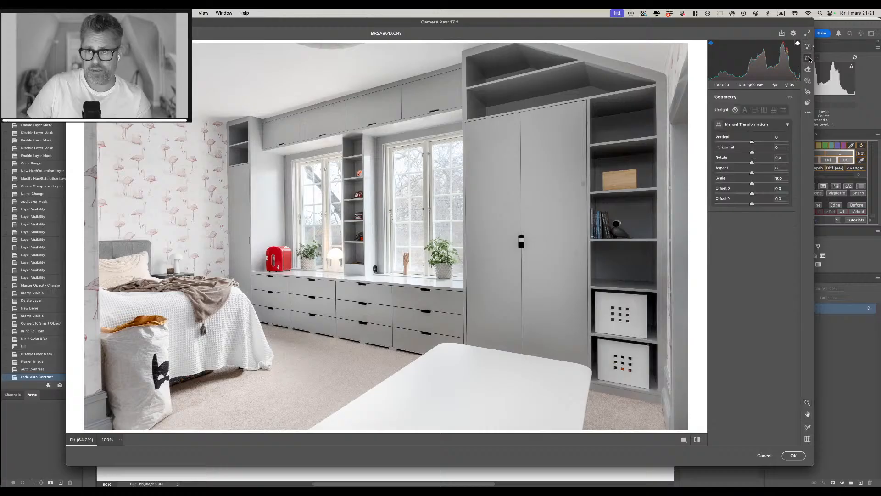
{"action": "left_click", "coordinate": [764, 110]}
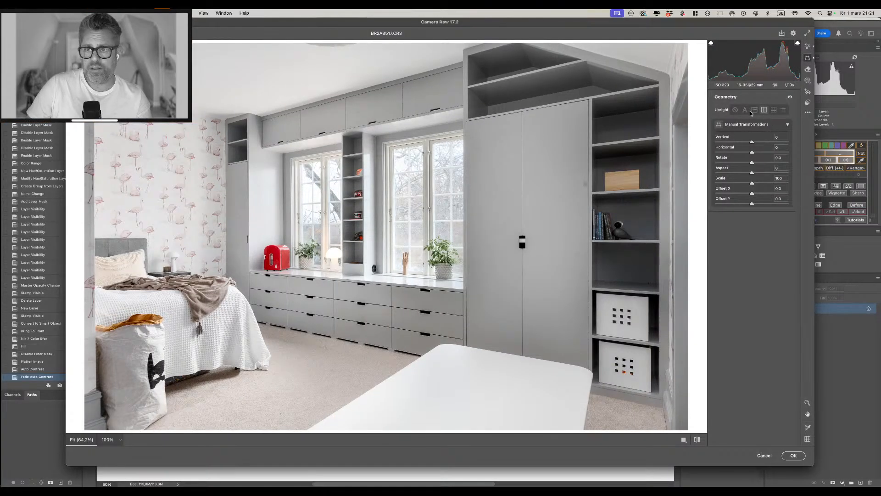
{"action": "left_click", "coordinate": [747, 111]}
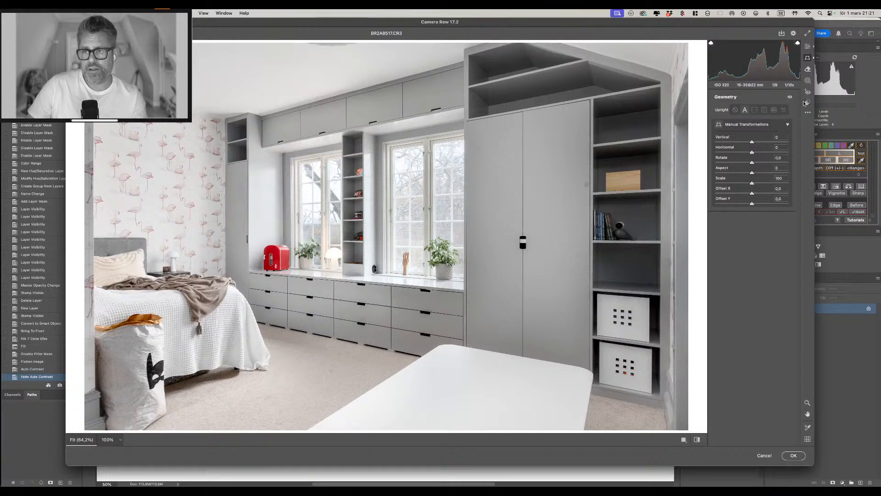
In Color Grading, raise midtone luminance to about 26, fine-tune the shadow and highlight luminance, and apply the Camera Raw filter.
{"action": "left_click", "coordinate": [808, 46]}
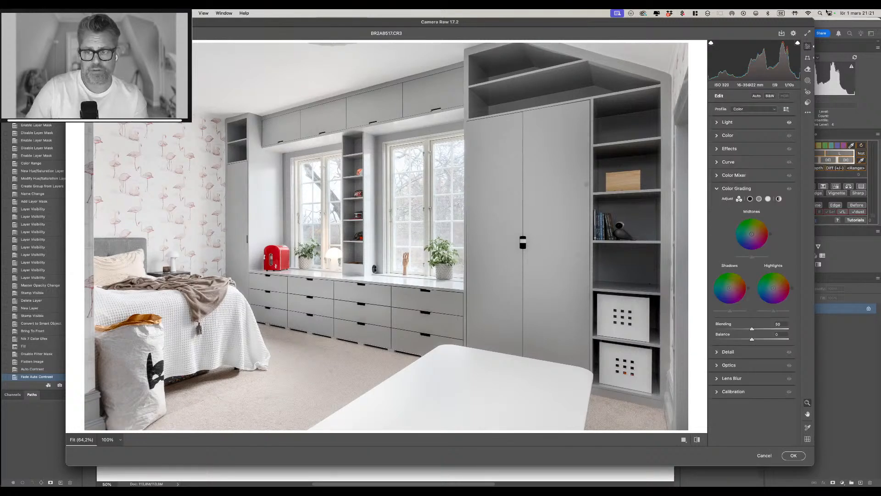
{"action": "left_click_drag", "start_coordinate": [751, 256], "coordinate": [757, 257]}
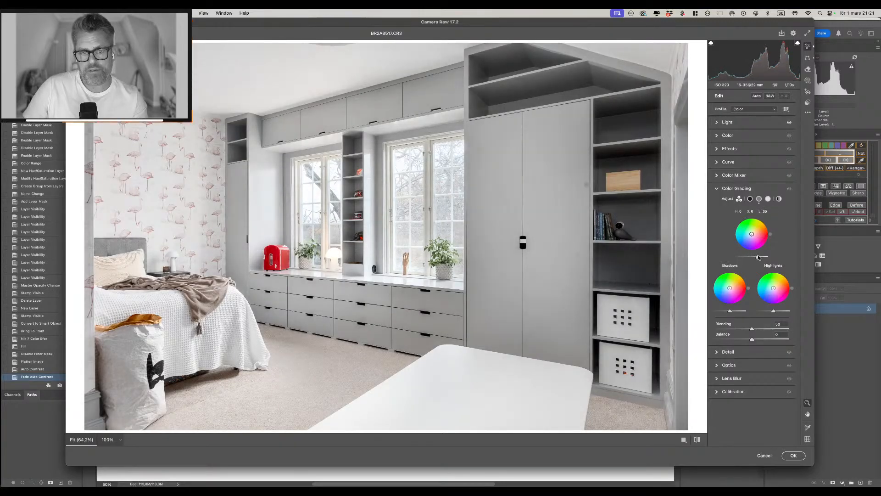
{"action": "left_click", "coordinate": [731, 312]}
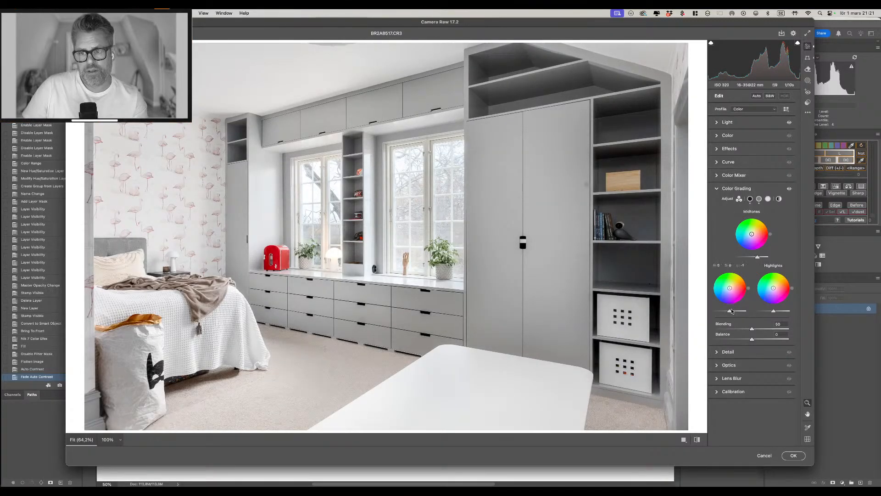
{"action": "left_click", "coordinate": [774, 312]}
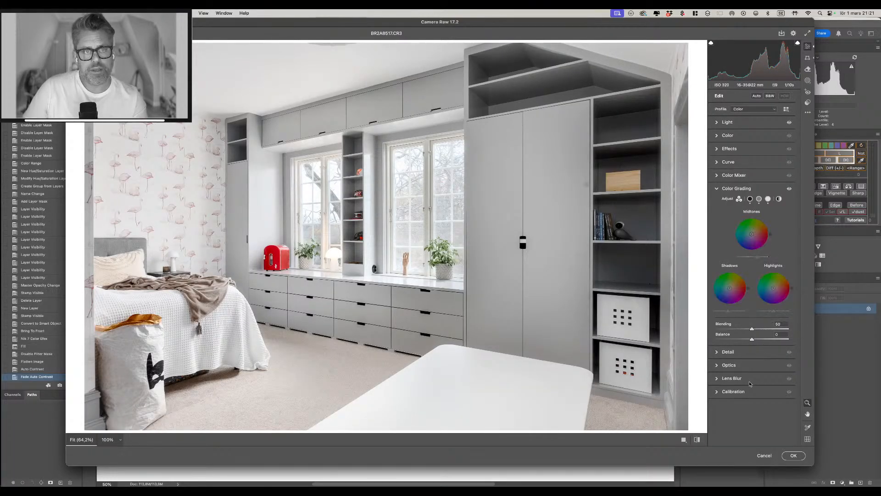
{"action": "left_click", "coordinate": [793, 456]}
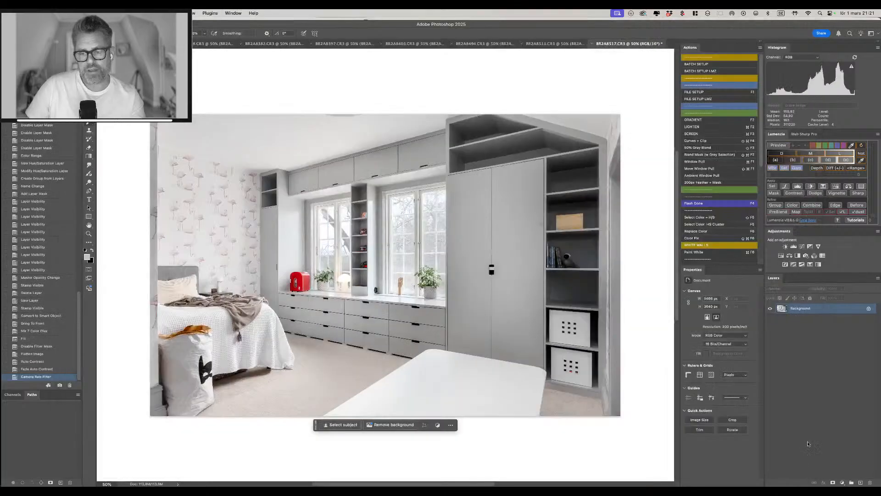
Review the finished bedroom photo full screen, fitted to the display, and return to the standard workspace.
{"action": "key", "text": "f"}
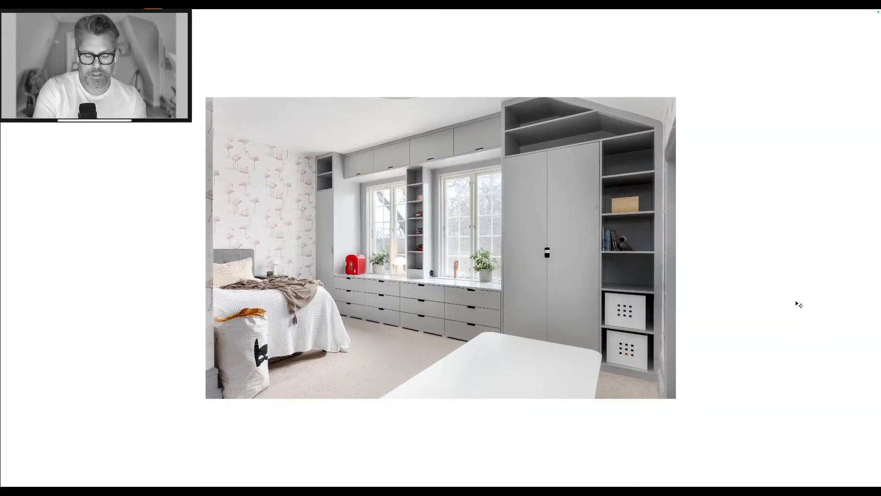
{"action": "key", "text": "ctrl+0"}
{"action": "key", "text": "b"}
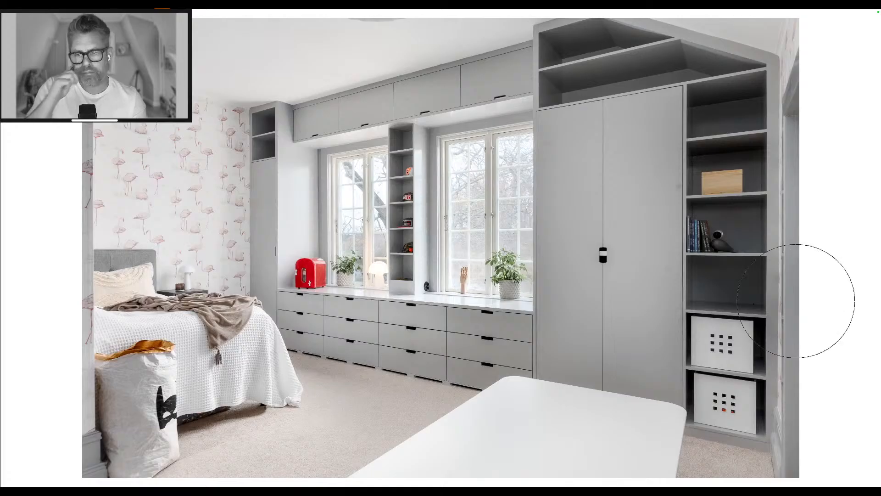
{"action": "key", "text": "v"}
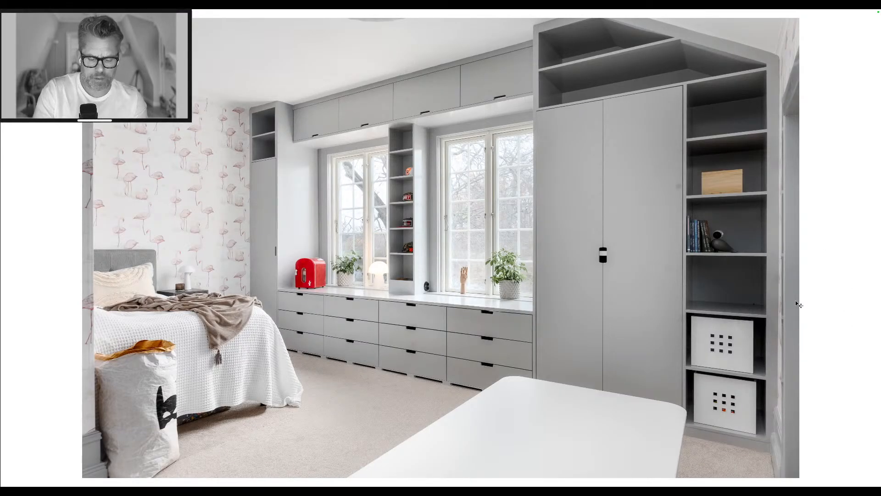
{"action": "key", "text": "f"}
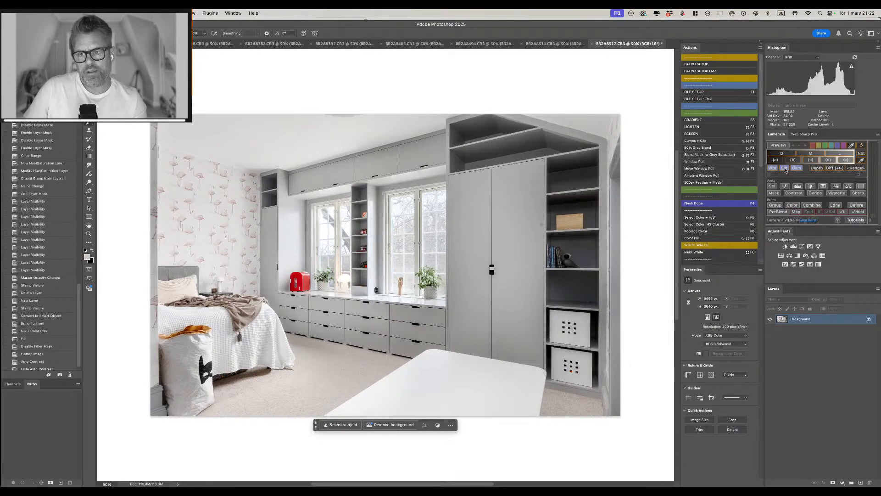
Run Web Sharp Pro's sharpening at the original ratio and 3000 px width, and close the bedroom document without saving.
{"action": "left_click", "coordinate": [804, 134]}
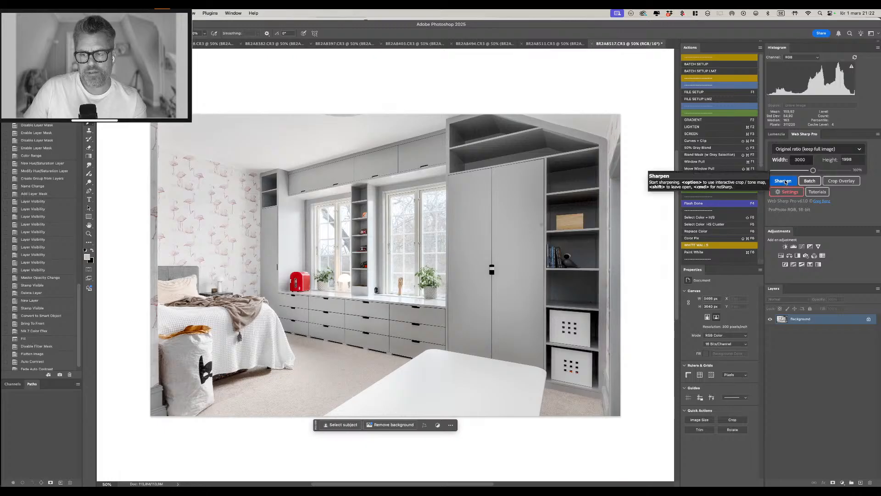
{"action": "left_click", "coordinate": [784, 181]}
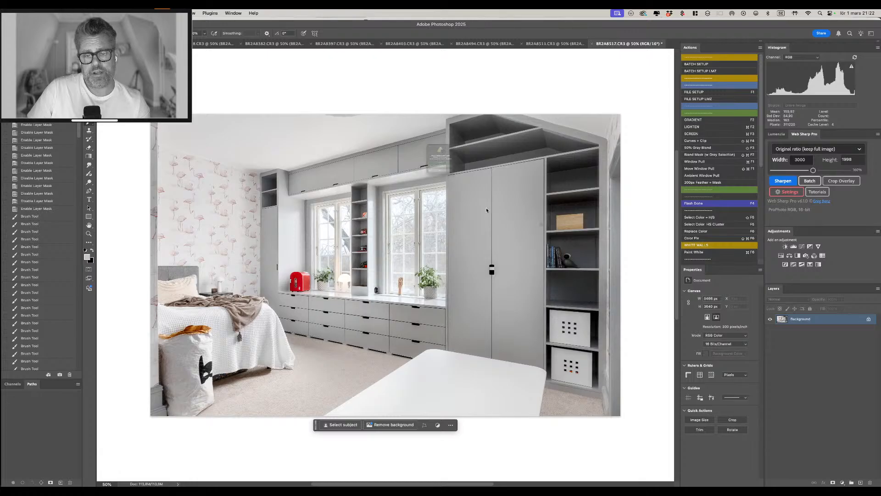
{"action": "key", "text": "super+w"}
{"action": "key", "text": "super+d"}
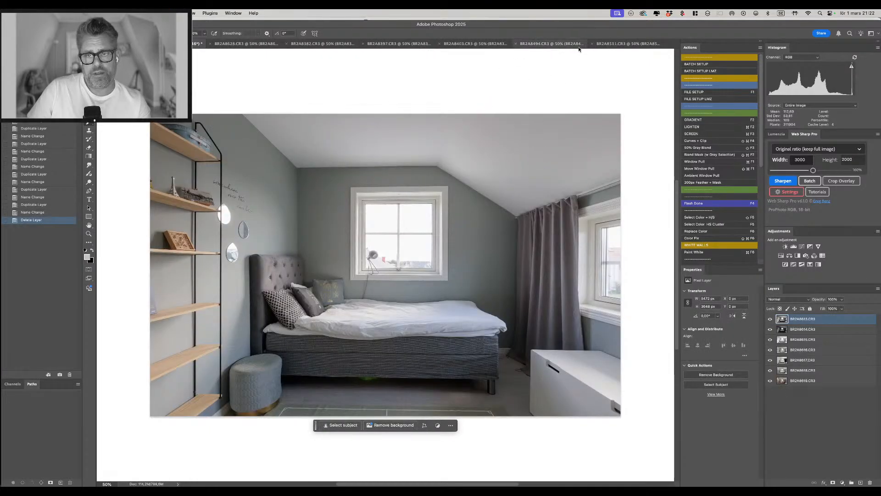
Look through the other open room photos, including BR2A8511, BR2A8403 and BR2A8382, to compare their exposures.
{"action": "left_click", "coordinate": [599, 44]}
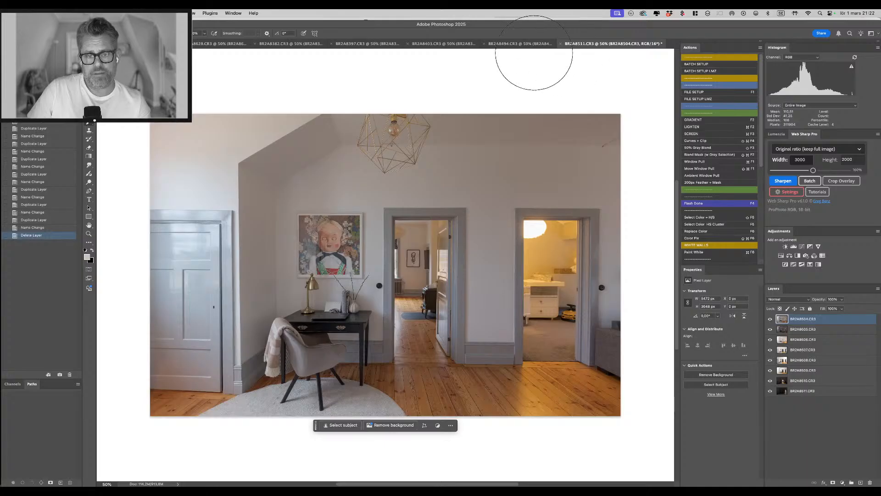
{"action": "left_click", "coordinate": [509, 45]}
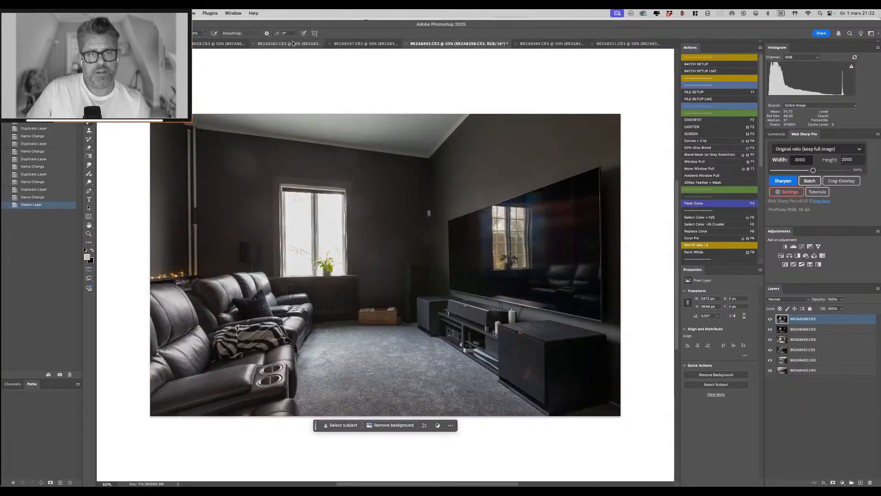
{"action": "left_click", "coordinate": [292, 44]}
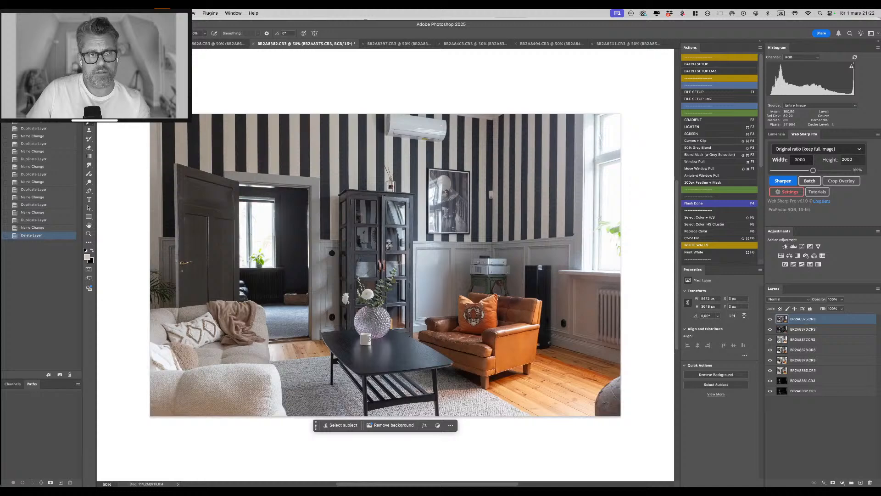
{"action": "left_click", "coordinate": [152, 43]}
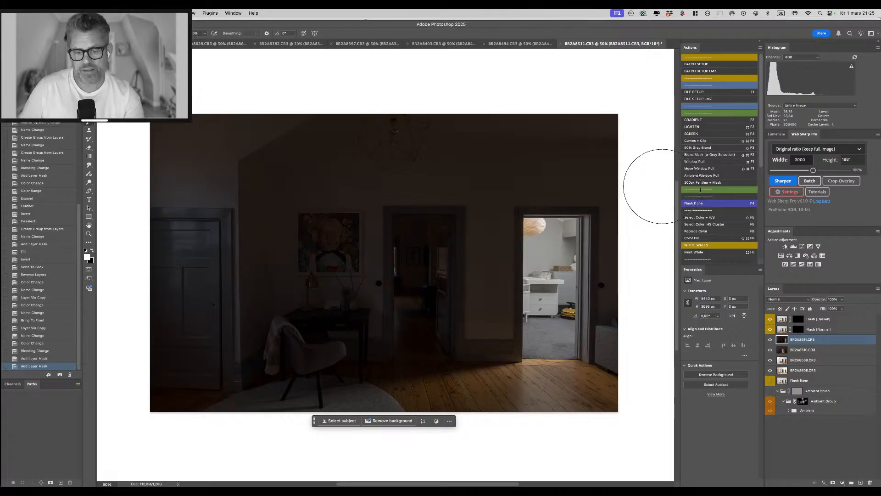
{"action": "scroll", "coordinate": [462, 174], "scroll_direction": "down", "scroll_amount": 2}
{"action": "scroll", "coordinate": [414, 205], "scroll_direction": "up", "scroll_amount": 3}
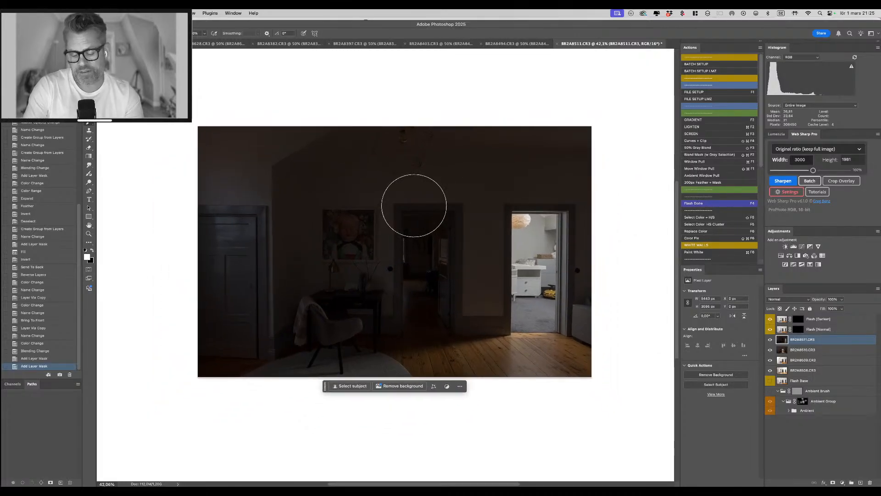
{"action": "key", "text": "super+minus"}
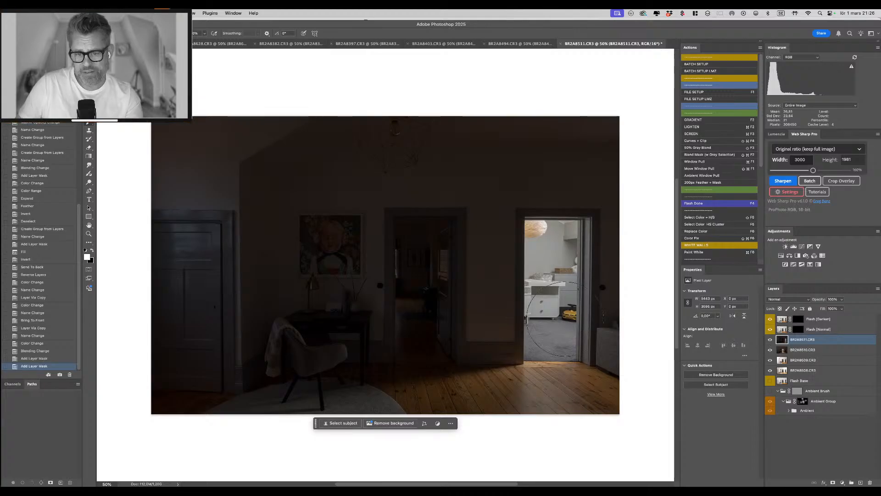
Hide the exposure layers BR2A8511, BR2A8510, BR2A8509 and BR2A8508 one by one to inspect each, and show Flash Base alone.
{"action": "left_click", "coordinate": [770, 340]}
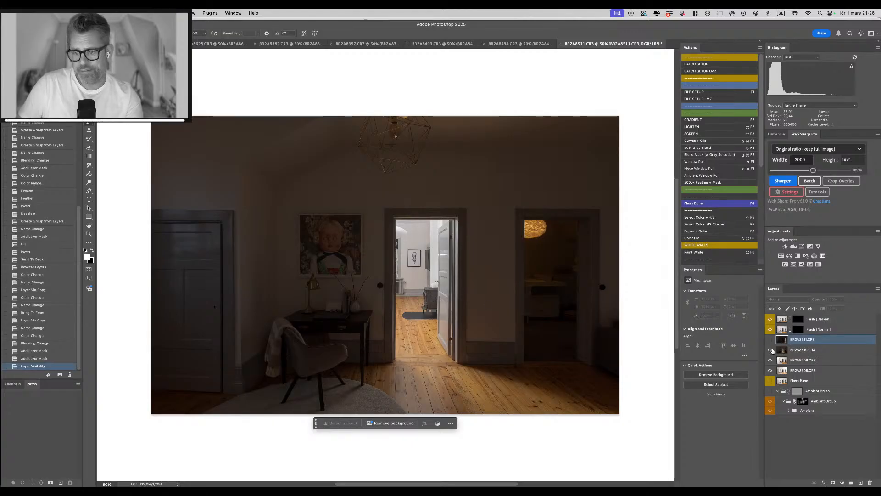
{"action": "left_click", "coordinate": [771, 350]}
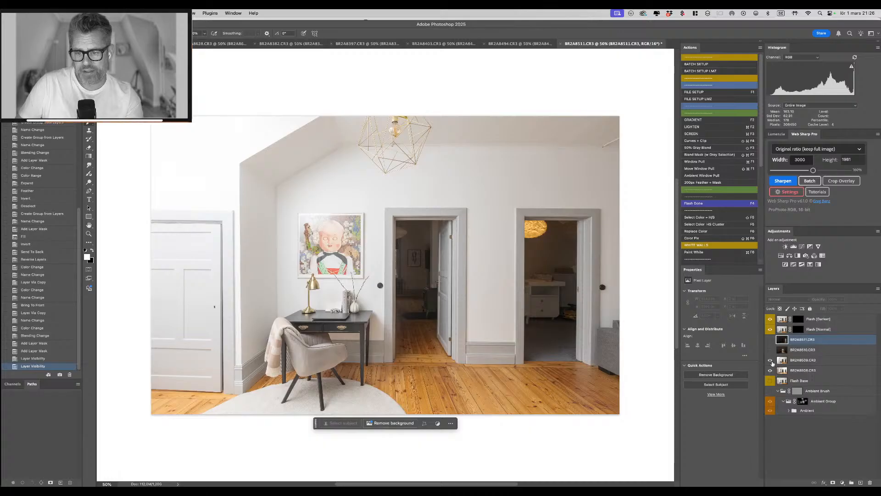
{"action": "left_click", "coordinate": [771, 360]}
{"action": "left_click", "coordinate": [771, 371]}
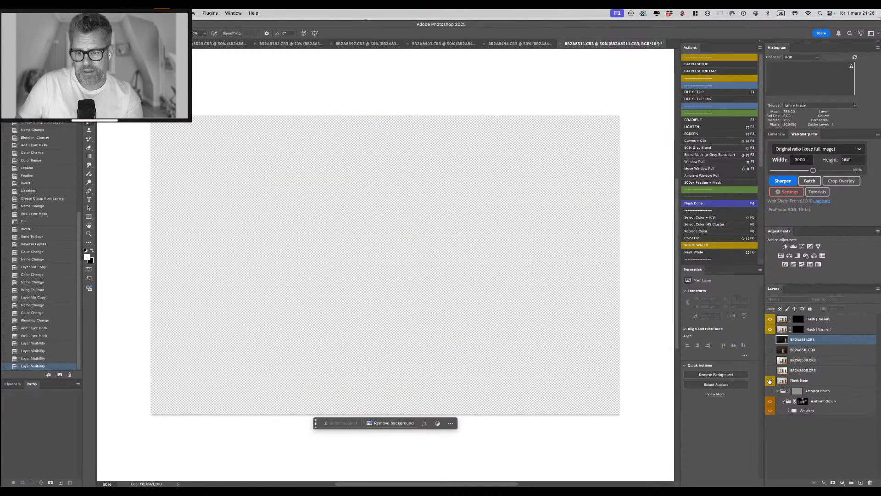
{"action": "left_click", "coordinate": [771, 381]}
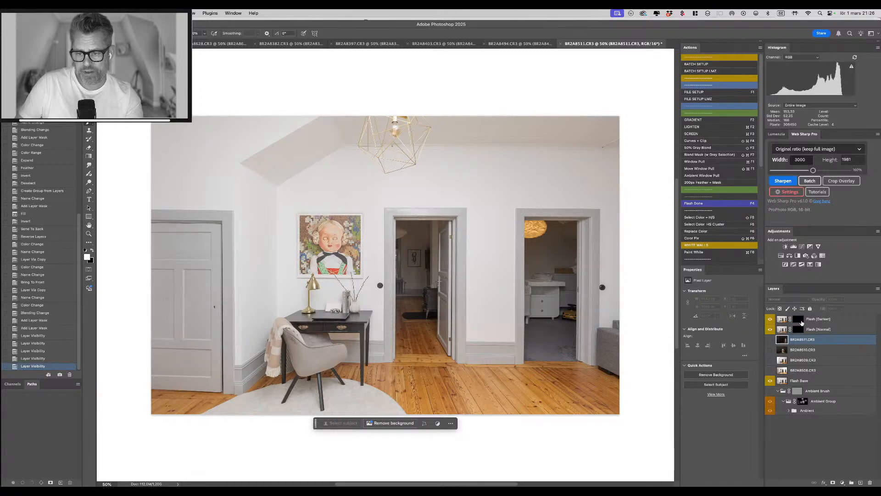
Hide Flash Base, check the Flash (Darken) and Flash (Normal) layers by toggling their masks, and show the four exposure layers again.
{"action": "left_click", "coordinate": [798, 319]}
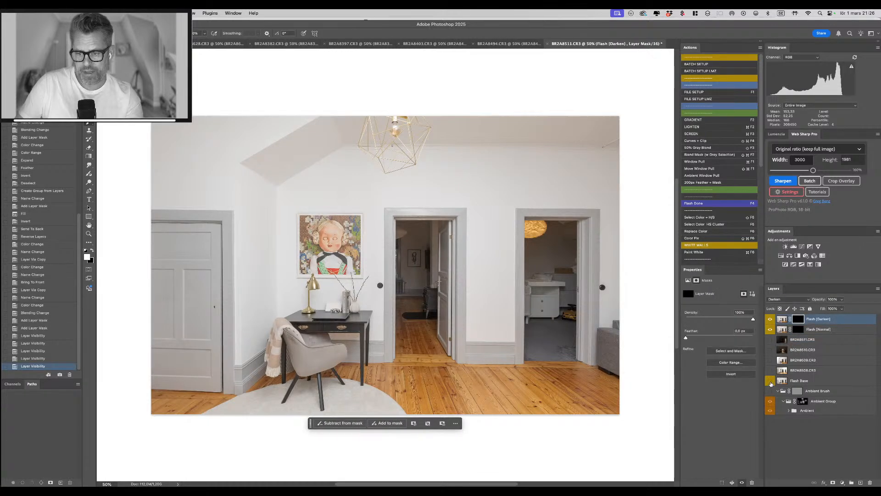
{"action": "left_click", "coordinate": [770, 381]}
{"action": "left_click", "coordinate": [798, 329]}
{"action": "left_click", "coordinate": [798, 329], "text": "shift"}
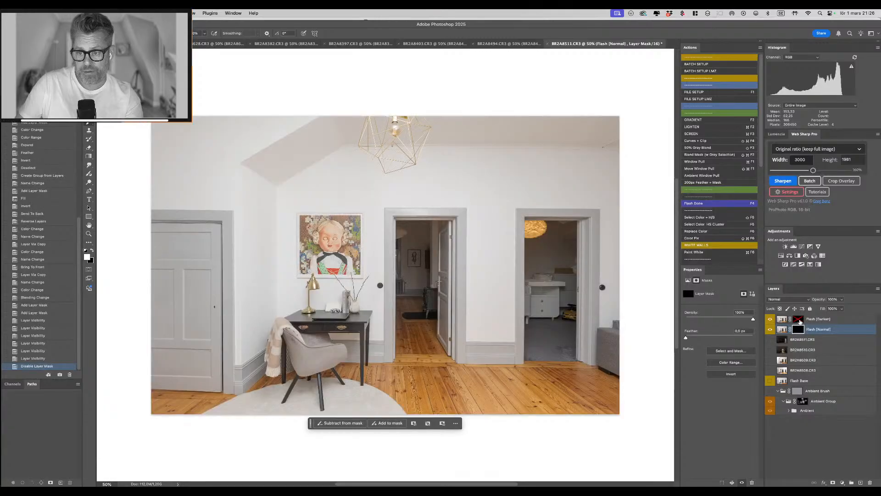
{"action": "left_click", "coordinate": [798, 329], "text": "shift"}
{"action": "left_click_drag", "start_coordinate": [769, 339], "coordinate": [771, 370]}
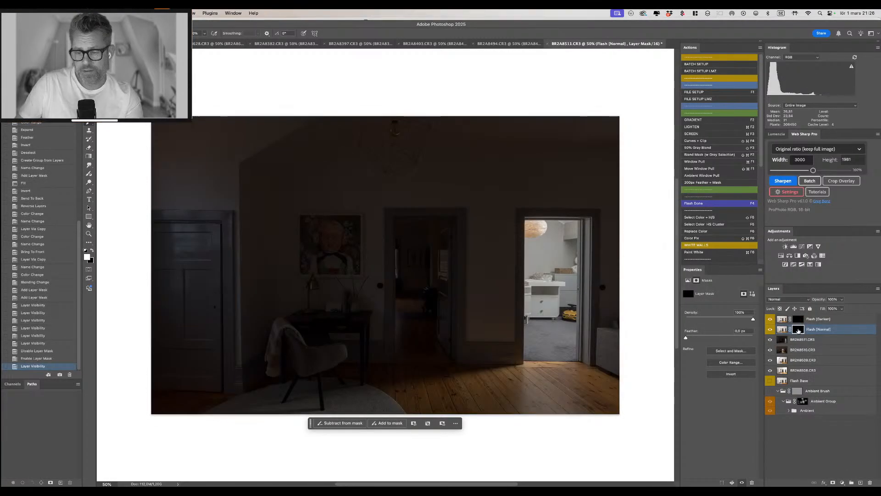
Compare the effect of the Flash (Darken) and Flash (Normal) layers by disabling and re-enabling each mask over the exposures.
{"action": "left_click", "coordinate": [798, 319], "text": "shift"}
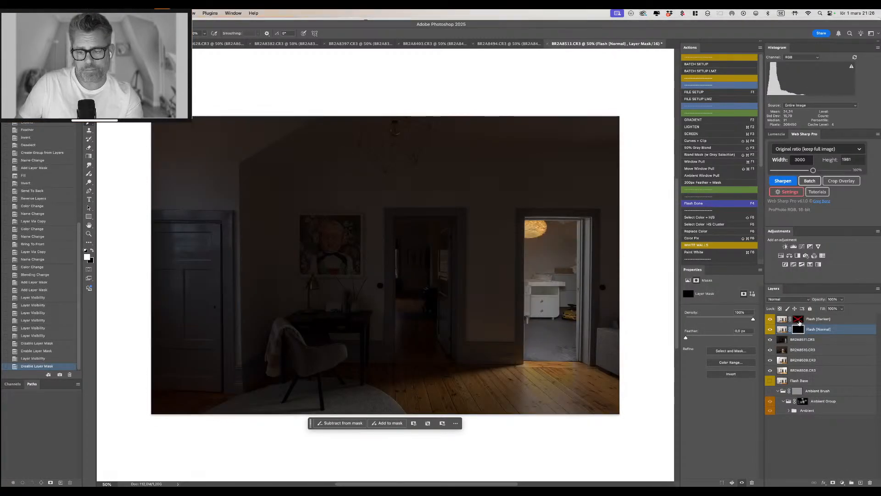
{"action": "left_click", "coordinate": [799, 319], "text": "shift"}
{"action": "left_click", "coordinate": [799, 319], "text": "shift"}
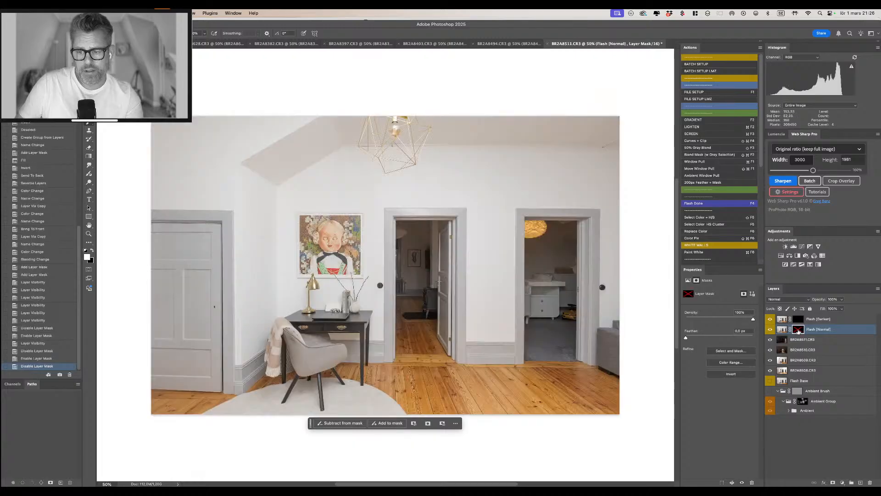
{"action": "left_click", "coordinate": [799, 319], "text": "shift"}
Set the blending mode of the BR2A8511.CR3 layer to Screen.
{"action": "left_click", "coordinate": [796, 341]}
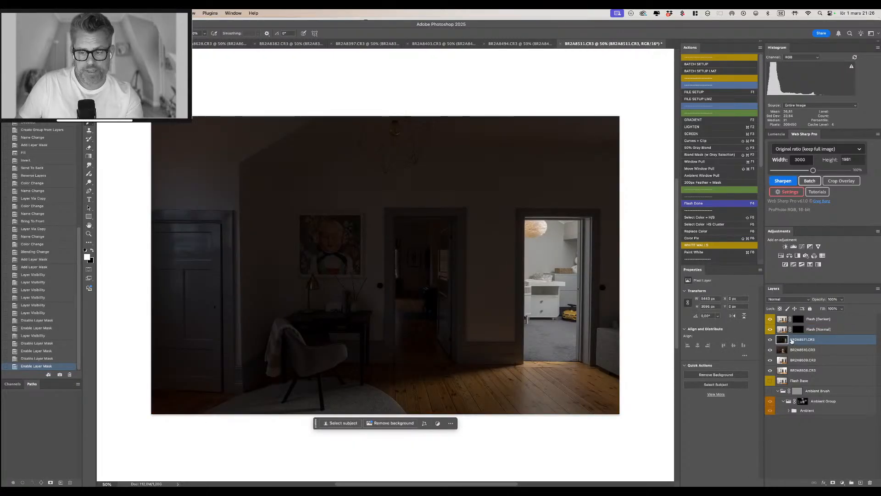
{"action": "key", "text": "v"}
{"action": "key", "text": "shift+alt+s"}
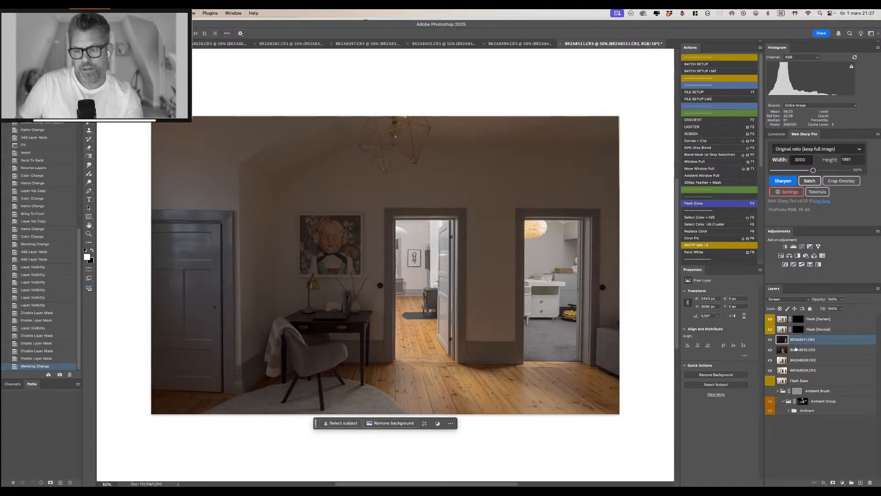
Group the BR2A8511 and BR2A8510 doorway exposures, and set the group to Screen blending at 80% opacity.
{"action": "left_click", "coordinate": [799, 350], "text": "shift"}
{"action": "key", "text": "super+g"}
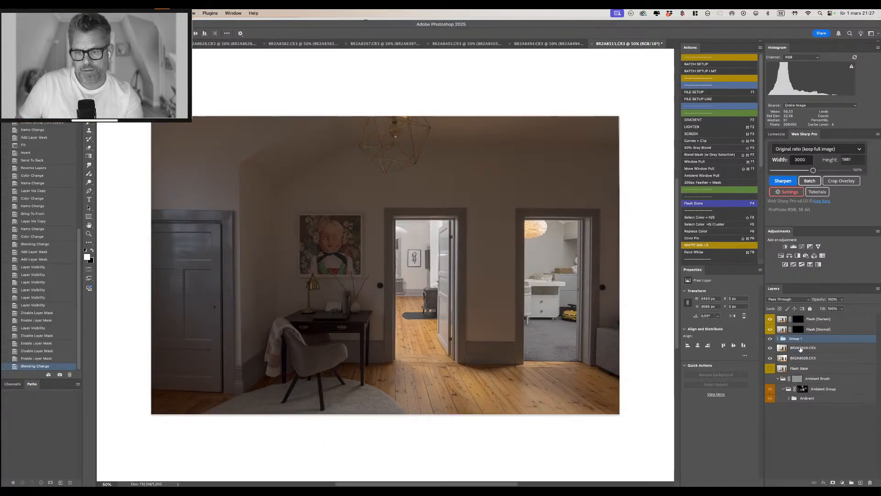
{"action": "key", "text": "shift+alt+s"}
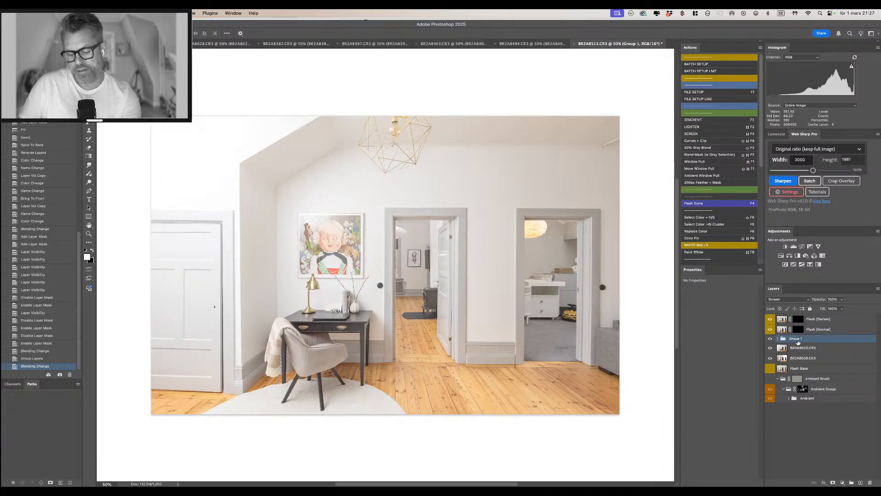
{"action": "key", "text": "8"}
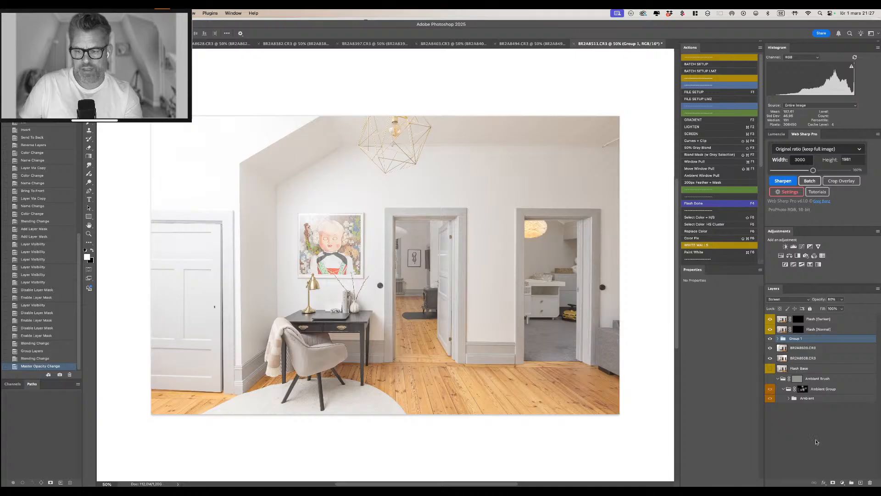
Add a Curves adjustment layer above the doorway exposure group and clip it to the group.
{"action": "left_click", "coordinate": [842, 482]}
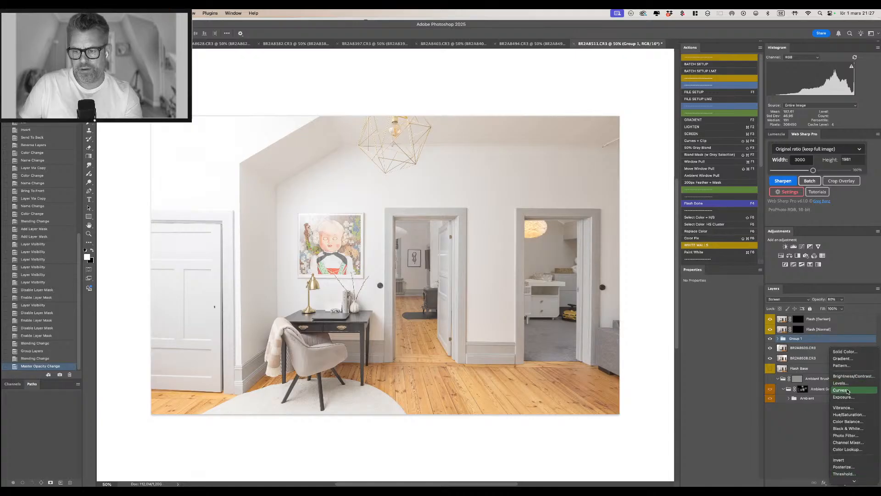
{"action": "left_click", "coordinate": [848, 390]}
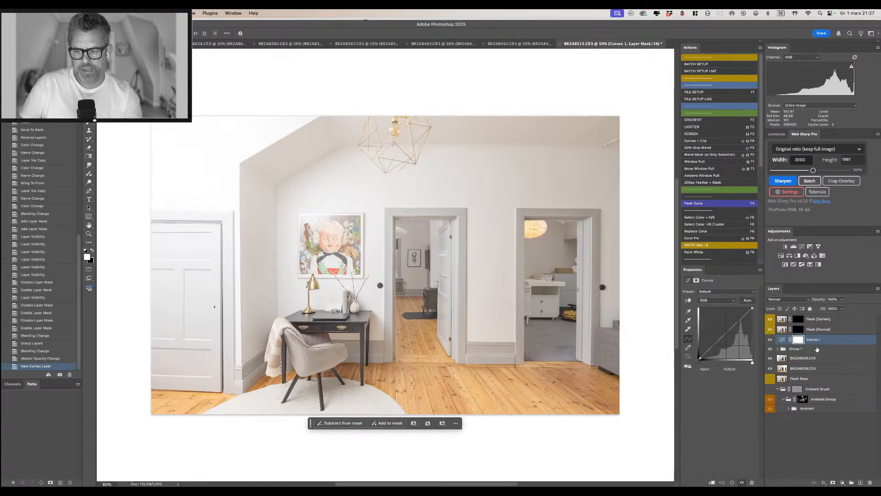
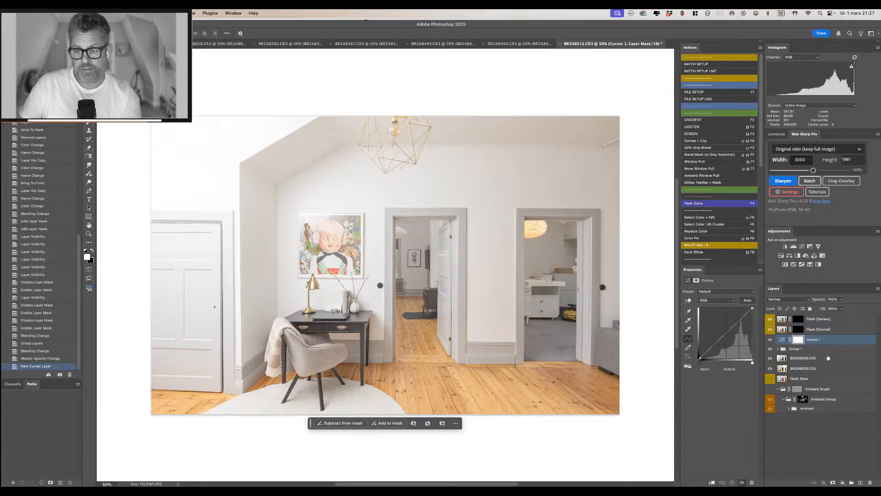
{"action": "key", "text": "alt+super+g"}
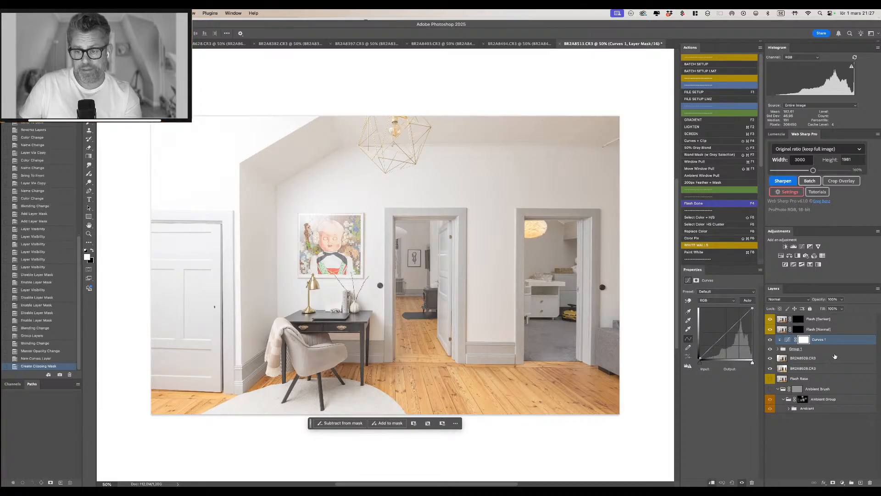
Apply the Medium Contrast (RGB) preset to the clipped Curves adjustment.
{"action": "left_click", "coordinate": [789, 340]}
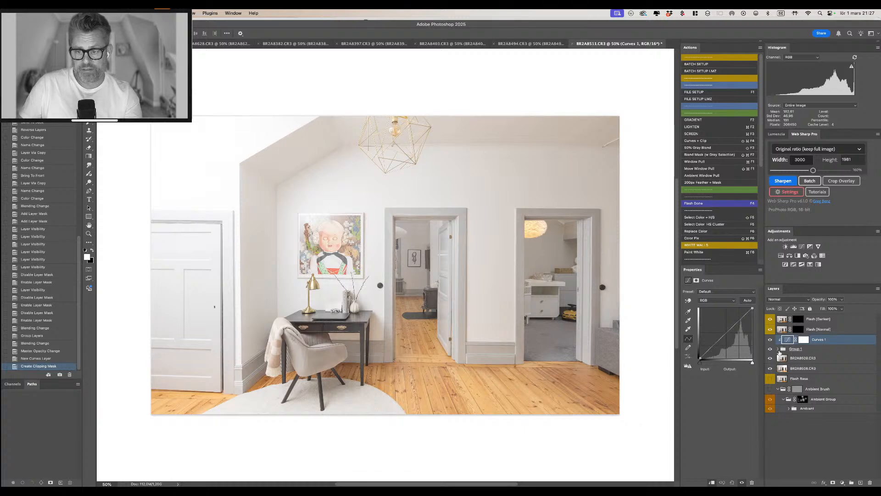
{"action": "left_click_drag", "start_coordinate": [725, 335], "coordinate": [727, 294]}
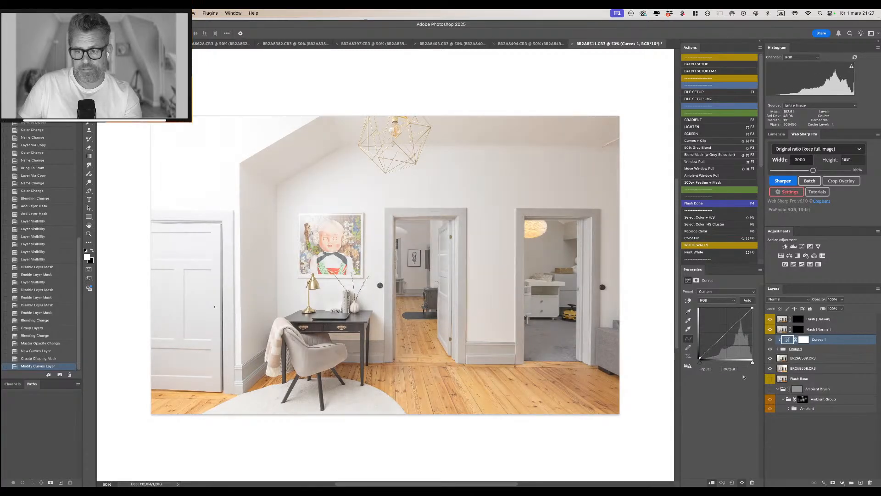
{"action": "left_click", "coordinate": [727, 291]}
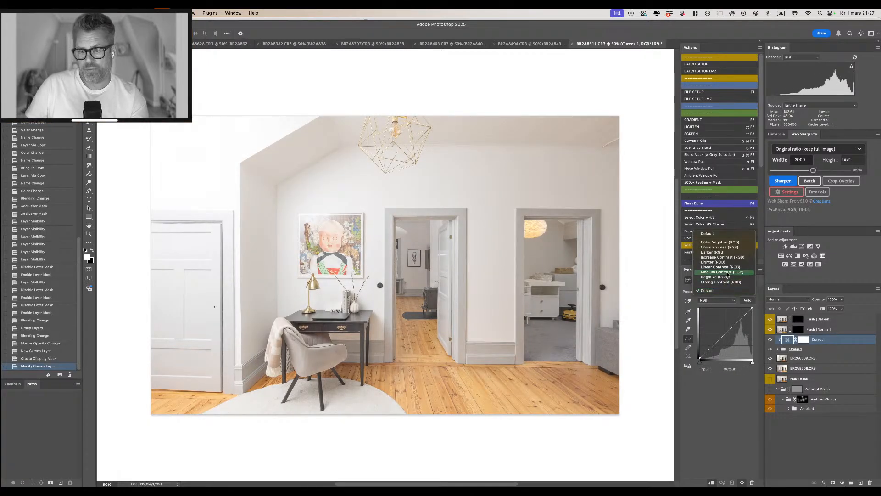
{"action": "left_click", "coordinate": [732, 273]}
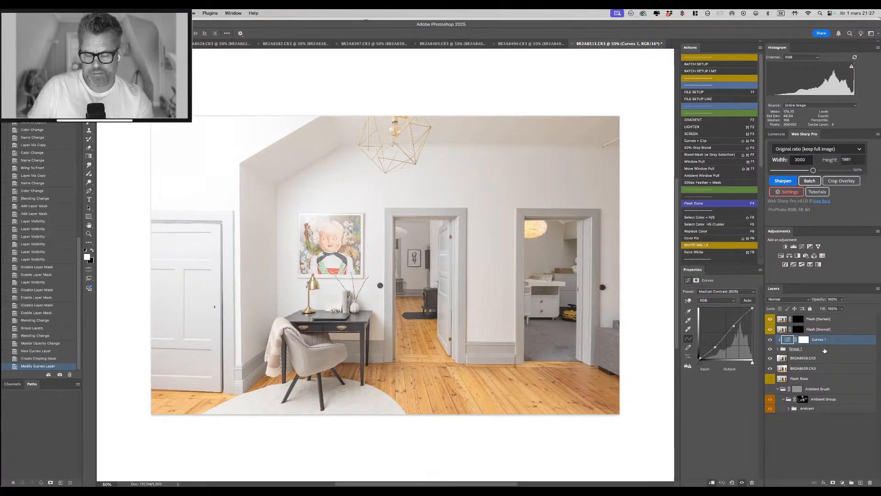
Raise the opacity of the doorway exposure group to about 99%.
{"action": "left_click", "coordinate": [777, 349]}
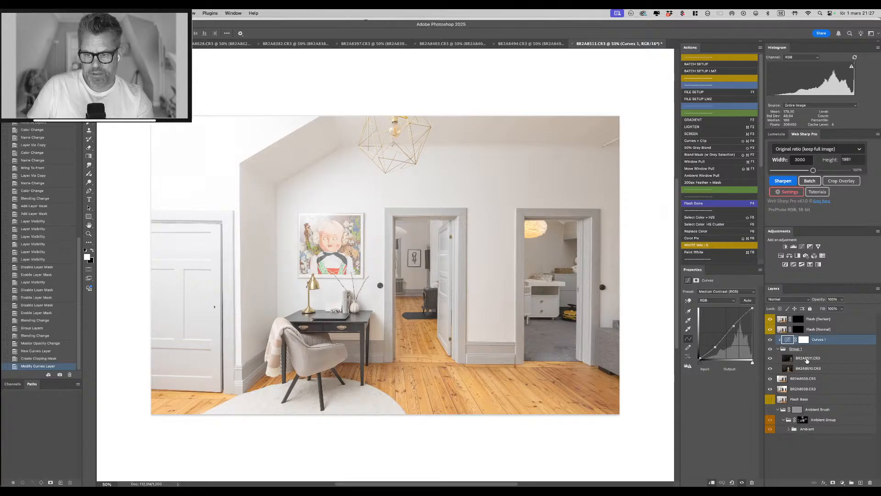
{"action": "left_click", "coordinate": [829, 349]}
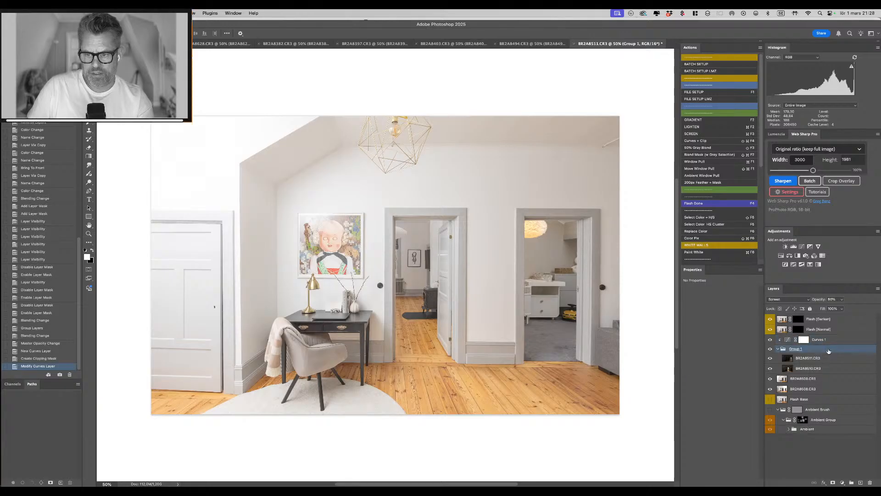
{"action": "left_click_drag", "start_coordinate": [818, 303], "coordinate": [837, 308]}
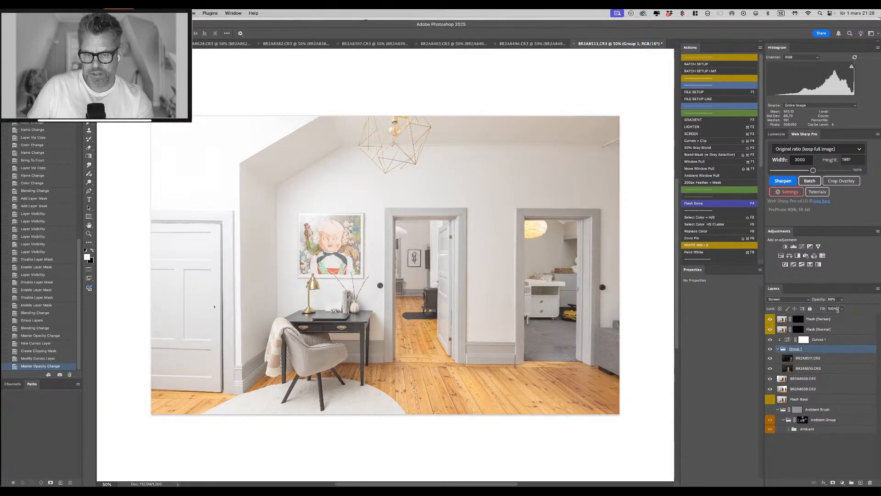
{"action": "left_click", "coordinate": [778, 350]}
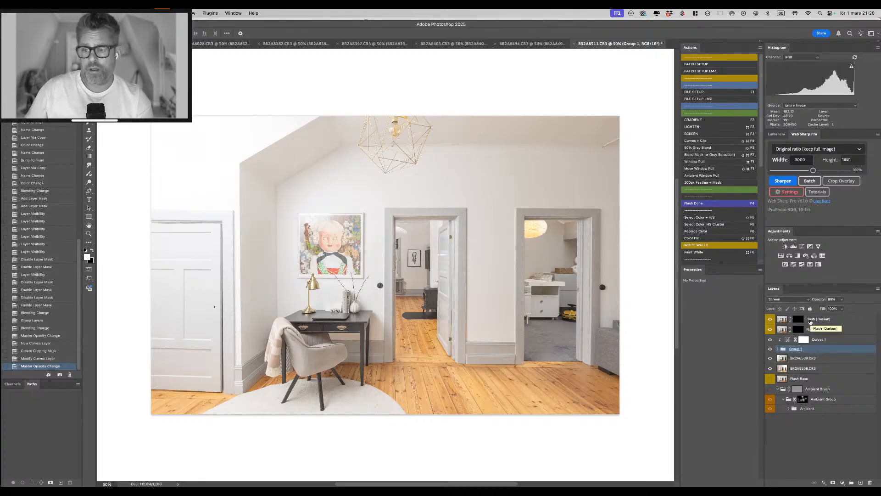
Add a mask to the BR2A8509 layer and draw a horizontal white-to-black linear gradient on it from the desk to just before the far doorway.
{"action": "left_click", "coordinate": [818, 361]}
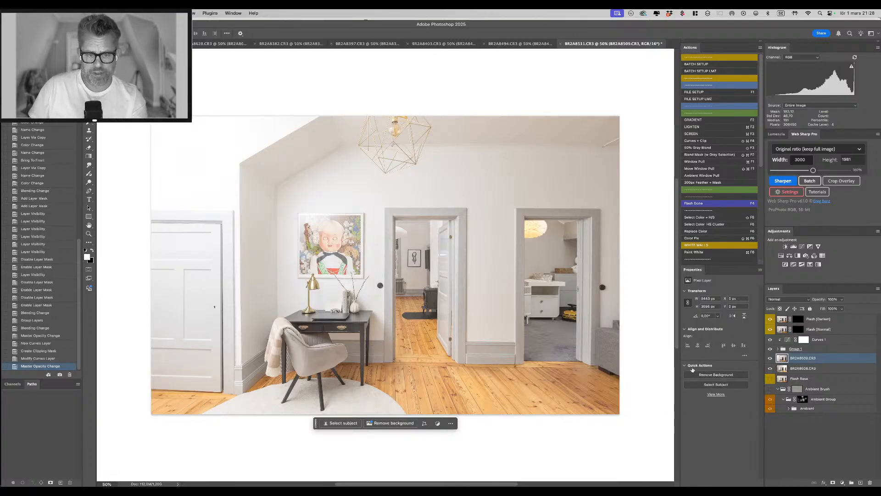
{"action": "left_click", "coordinate": [833, 482]}
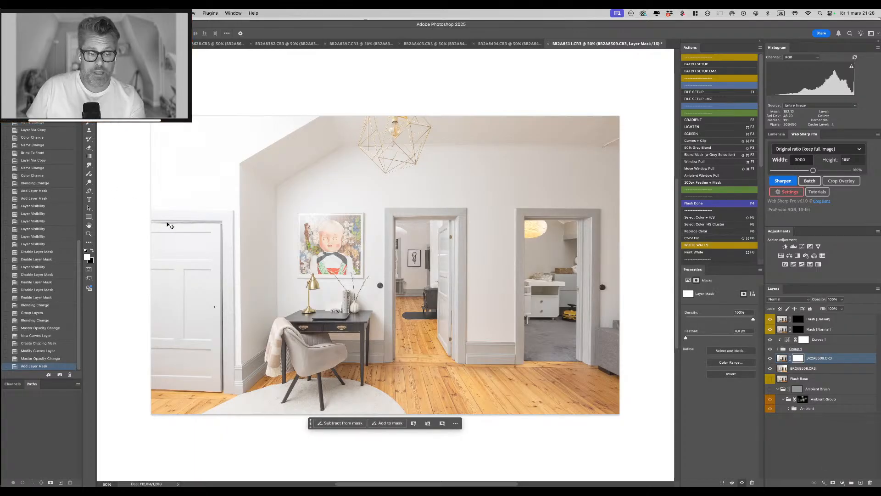
{"action": "key", "text": "g"}
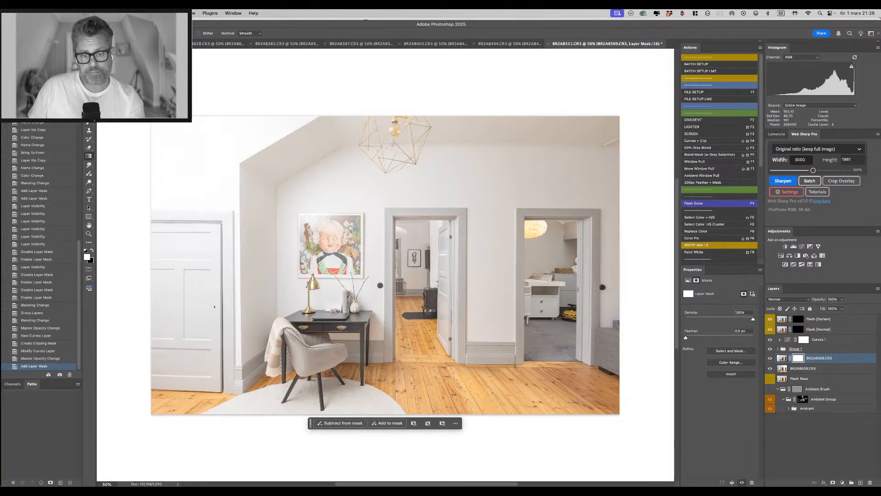
{"action": "left_click_drag", "start_coordinate": [358, 307], "coordinate": [504, 308]}
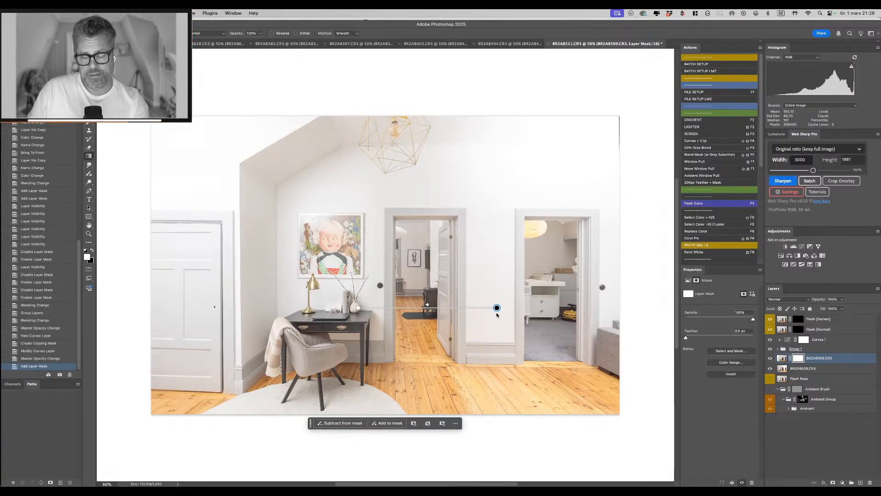
{"action": "left_click_drag", "start_coordinate": [497, 314], "coordinate": [497, 313]}
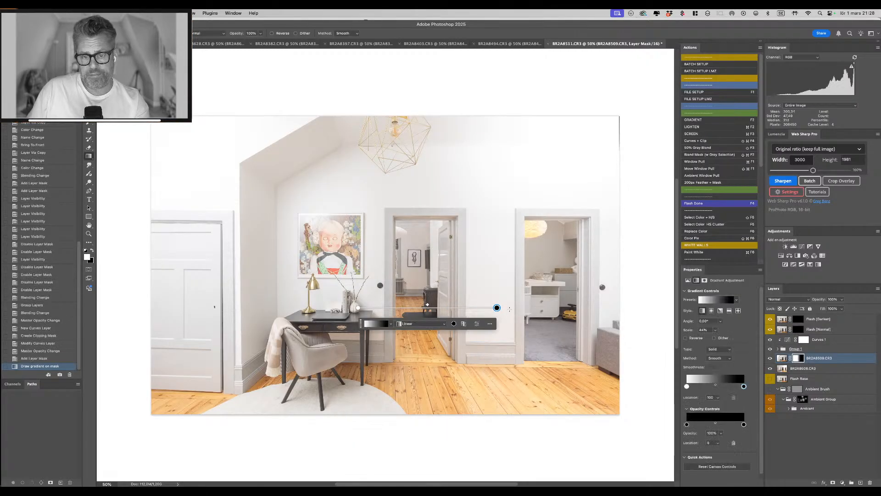
Toggle the BR2A8509 layer's gradient mask off and on to compare the blend with the exposure beneath.
{"action": "left_click", "coordinate": [801, 359], "text": "shift"}
{"action": "left_click", "coordinate": [798, 360], "text": "shift"}
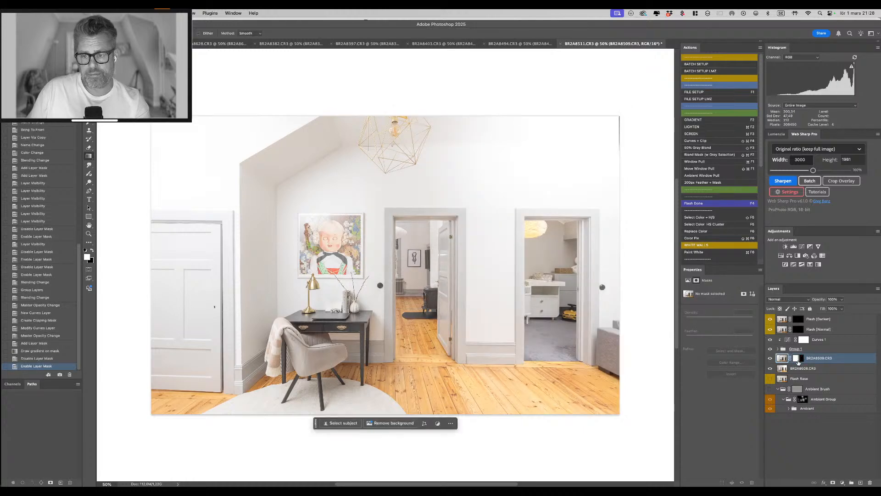
{"action": "left_click", "coordinate": [798, 361], "text": "shift"}
{"action": "left_click", "coordinate": [798, 360], "text": "shift"}
Try redrawing the BR2A8509 gradient in the opposite direction, from near the far doorway back toward the desk, and undo each attempt.
{"action": "left_click_drag", "start_coordinate": [510, 297], "coordinate": [364, 297]}
{"action": "key", "text": "super+z"}
{"action": "left_click", "coordinate": [801, 358]}
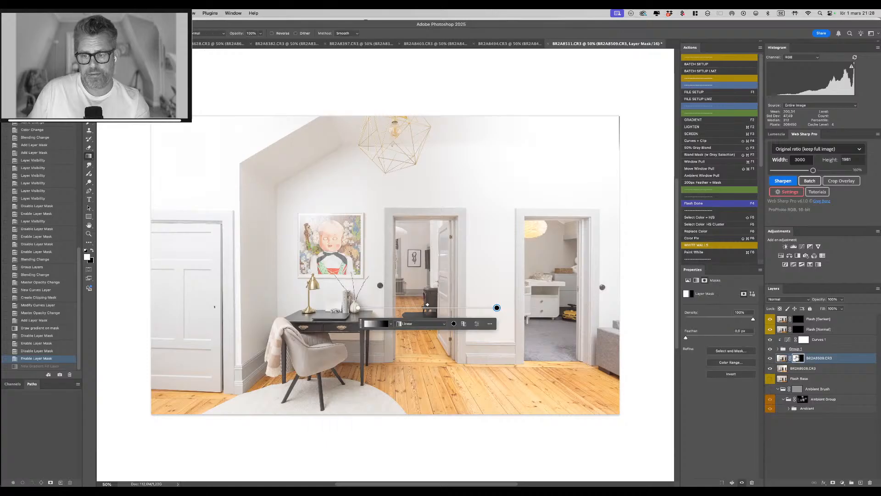
{"action": "left_click_drag", "start_coordinate": [498, 306], "coordinate": [349, 273]}
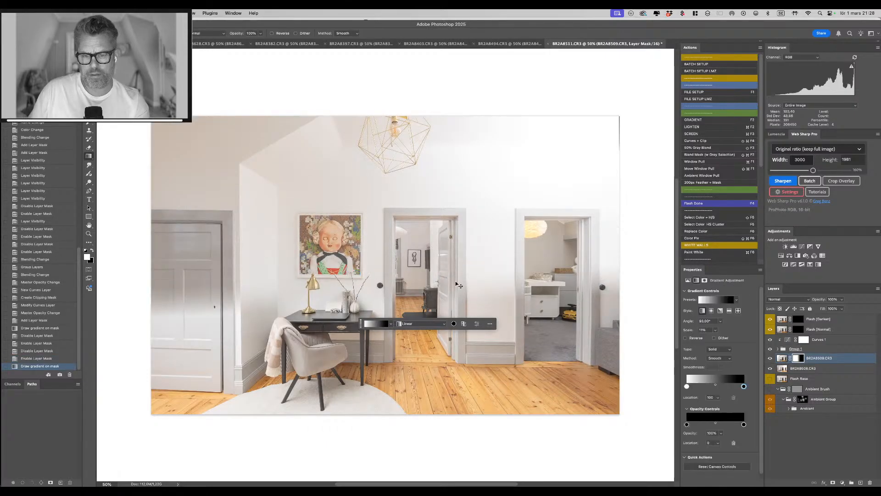
{"action": "key", "text": "super+z"}
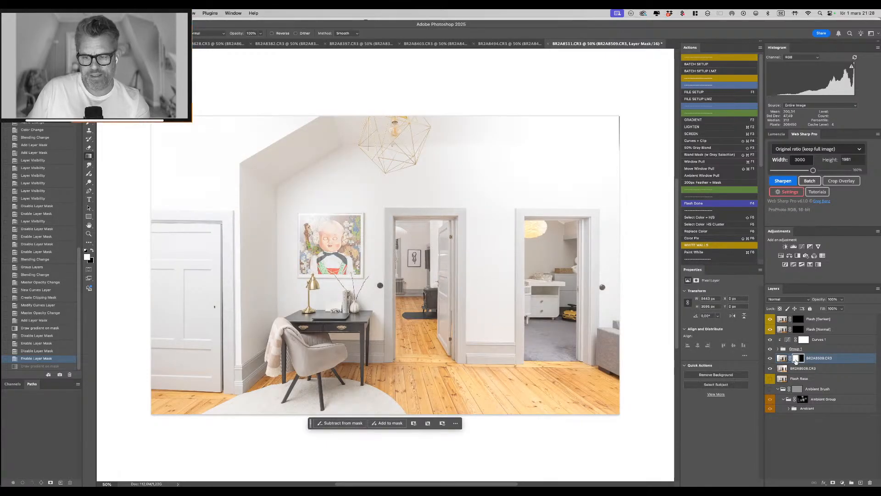
Try a reversed gradient on the BR2A8509 mask from between the doorways to near the picture, undo it, and toggle the mask to compare.
{"action": "left_click", "coordinate": [796, 358]}
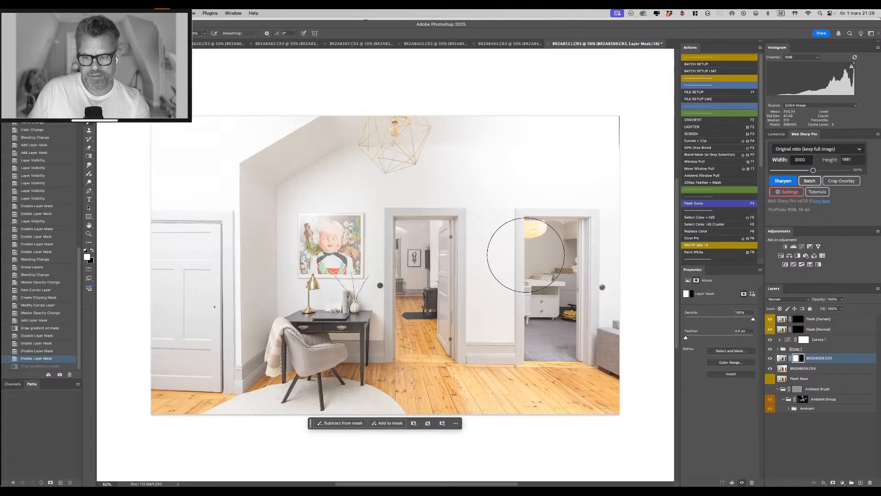
{"action": "left_click_drag", "start_coordinate": [492, 256], "coordinate": [258, 252]}
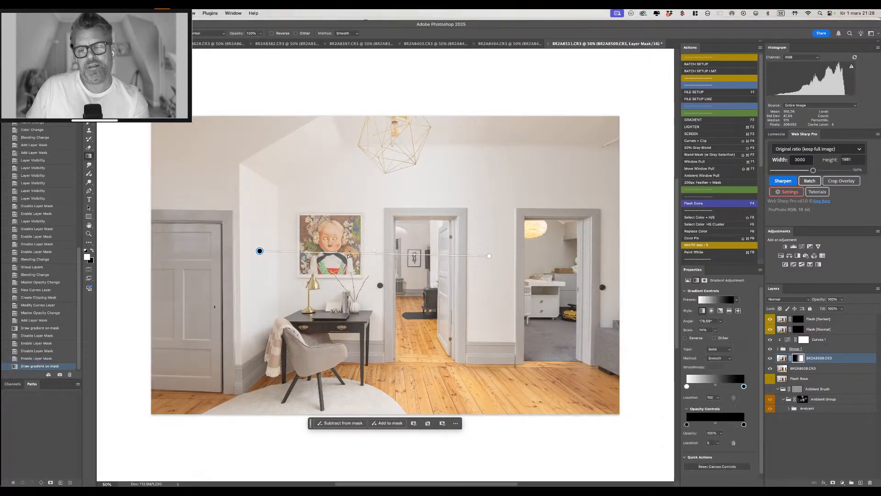
{"action": "key", "text": "super+z"}
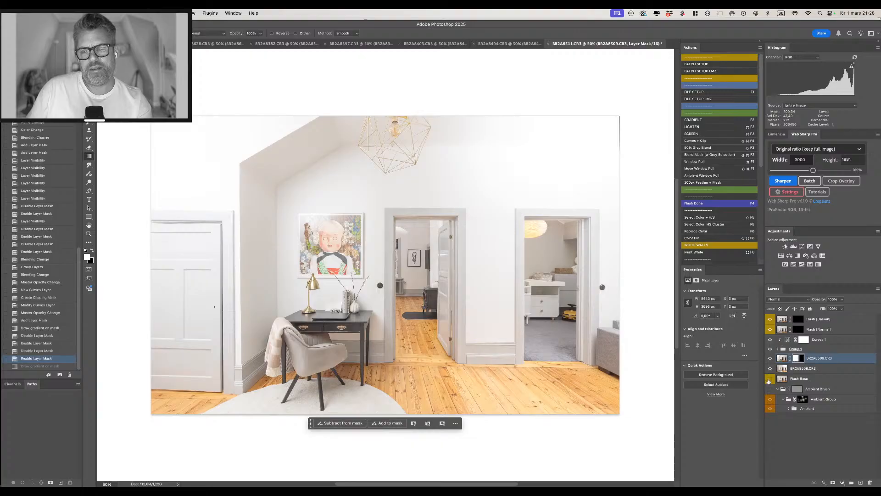
{"action": "left_click", "coordinate": [799, 358], "text": "shift"}
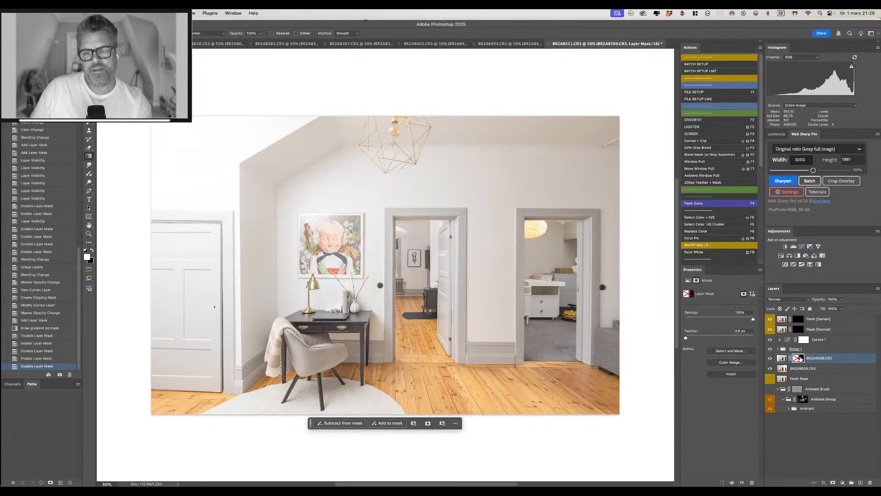
{"action": "left_click", "coordinate": [800, 358], "text": "shift"}
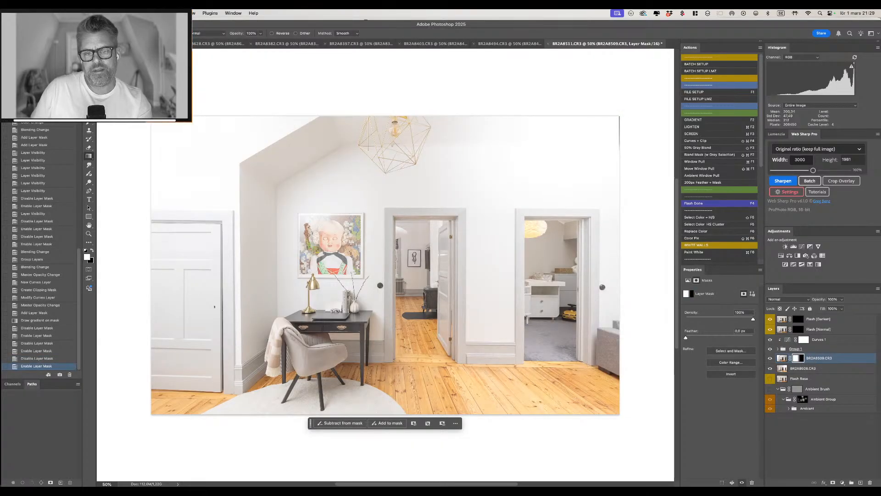
Redraw the BR2A8509 mask gradient white to black toward the closed door, then extend its ends to the right-hand doorway and beyond the image's left edge.
{"action": "left_click_drag", "start_coordinate": [467, 253], "coordinate": [237, 254]}
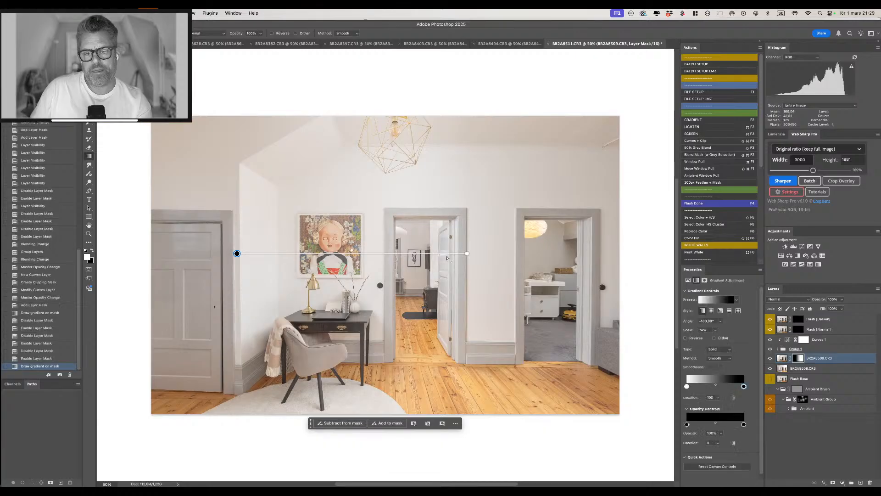
{"action": "left_click", "coordinate": [469, 254]}
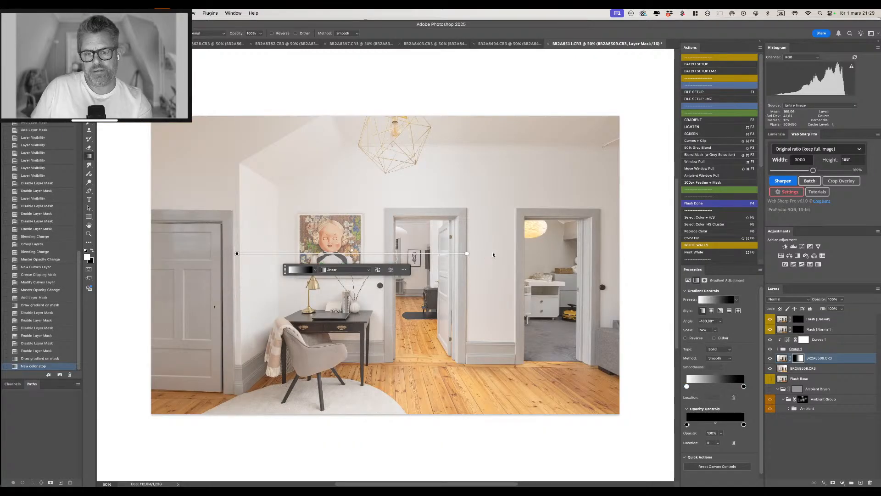
{"action": "left_click", "coordinate": [467, 254]}
{"action": "left_click_drag", "start_coordinate": [469, 254], "coordinate": [507, 255]}
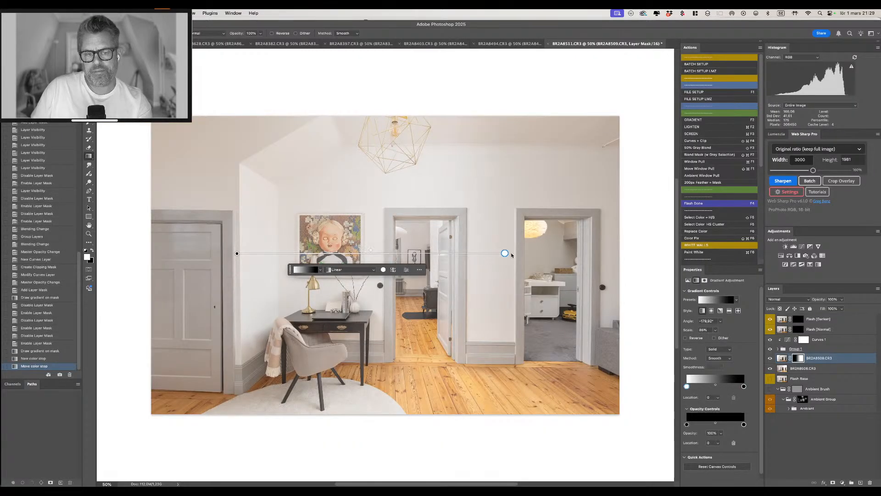
{"action": "left_click_drag", "start_coordinate": [237, 254], "coordinate": [130, 247]}
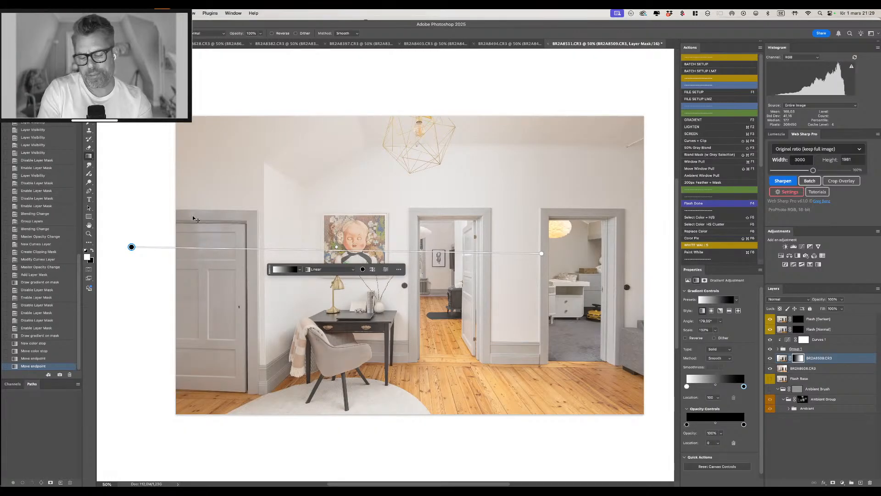
{"action": "scroll", "coordinate": [192, 215], "scroll_direction": "up", "scroll_amount": 1}
{"action": "scroll", "coordinate": [191, 216], "scroll_direction": "down", "scroll_amount": 2}
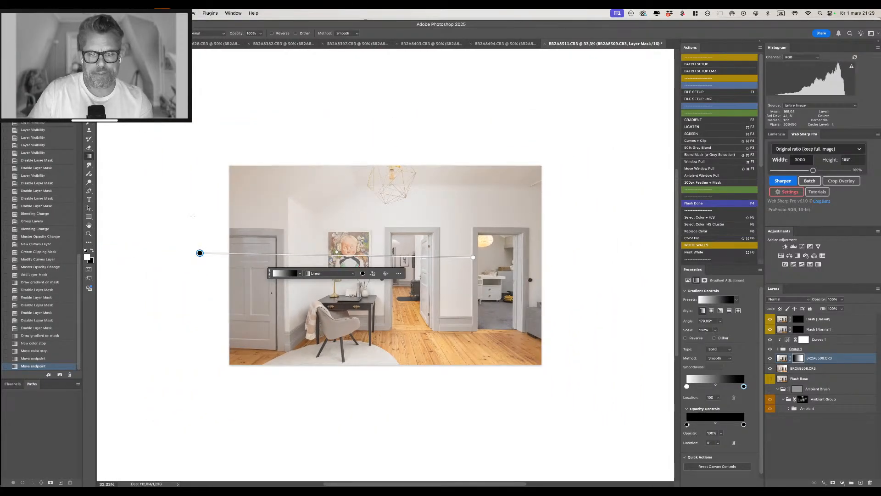
{"action": "left_click", "coordinate": [799, 358]}
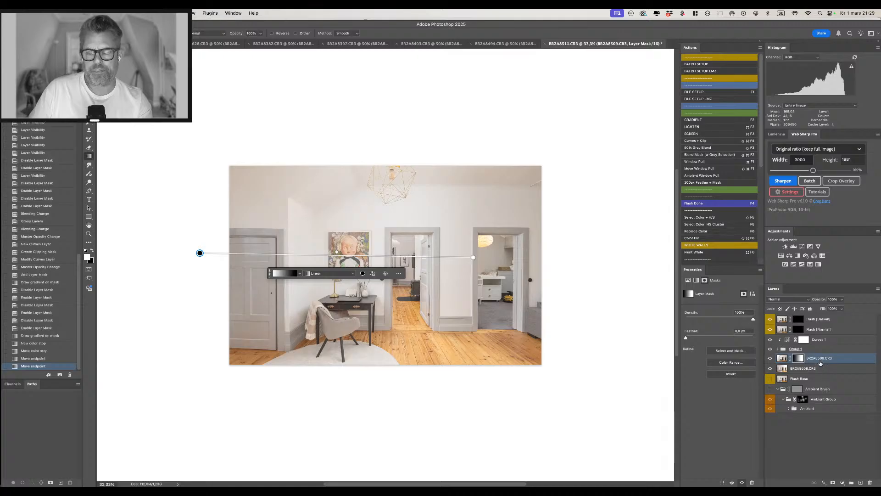
Paint with a large white brush on the Flash (Normal) layer's mask over the ceiling, upper walls, right-hand wall and floor.
{"action": "left_click", "coordinate": [818, 330]}
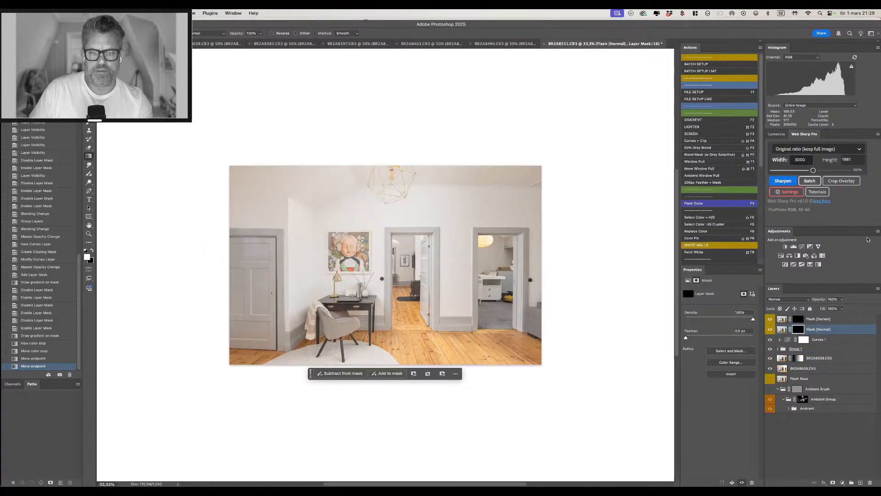
{"action": "key", "text": "b"}
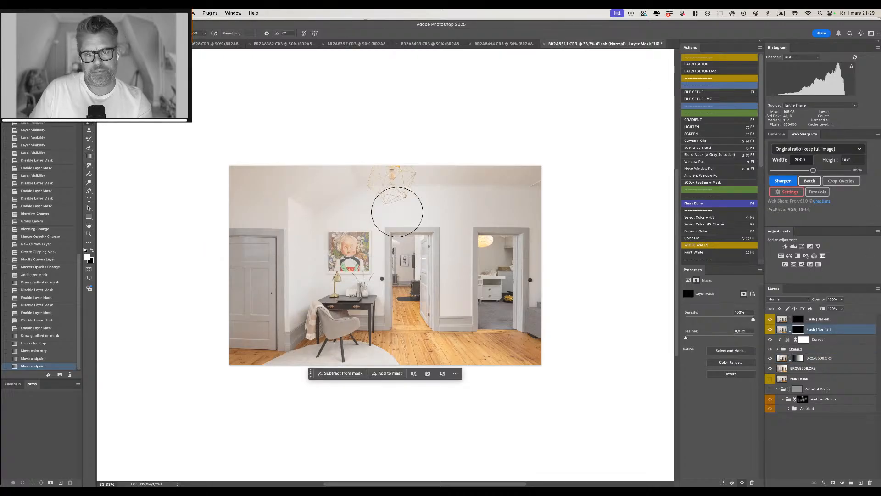
{"action": "mouse_move", "coordinate": [345, 197]}
{"action": "left_mouse_down"}
{"action": "mouse_move", "coordinate": [400, 202]}
{"action": "mouse_move", "coordinate": [391, 213]}
{"action": "left_mouse_up"}
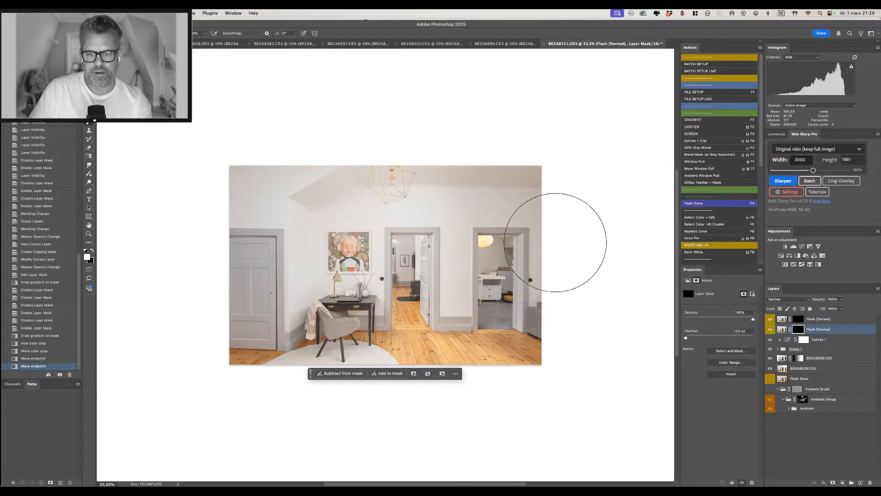
{"action": "left_click_drag", "start_coordinate": [541, 193], "coordinate": [532, 200]}
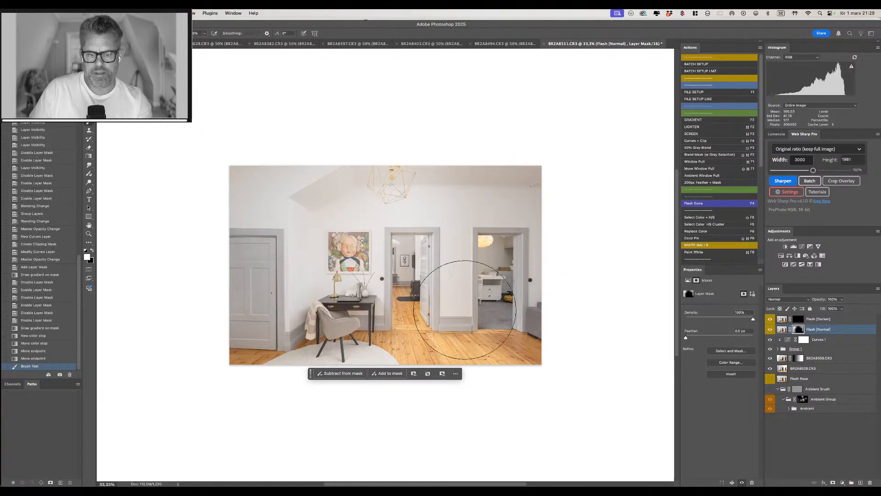
{"action": "mouse_move", "coordinate": [505, 357]}
{"action": "left_mouse_down"}
{"action": "mouse_move", "coordinate": [427, 363]}
{"action": "mouse_move", "coordinate": [454, 366]}
{"action": "mouse_move", "coordinate": [421, 354]}
{"action": "mouse_move", "coordinate": [430, 361]}
{"action": "mouse_move", "coordinate": [412, 364]}
{"action": "mouse_move", "coordinate": [488, 368]}
{"action": "mouse_move", "coordinate": [506, 359]}
{"action": "mouse_move", "coordinate": [340, 366]}
{"action": "left_mouse_up"}
{"action": "key", "text": "x"}
{"action": "key", "text": "x"}
{"action": "key", "text": "x"}
{"action": "mouse_move", "coordinate": [340, 366]}
{"action": "left_mouse_down"}
{"action": "mouse_move", "coordinate": [309, 363]}
{"action": "mouse_move", "coordinate": [326, 365]}
{"action": "mouse_move", "coordinate": [324, 384]}
{"action": "mouse_move", "coordinate": [349, 374]}
{"action": "left_mouse_up"}
{"action": "key", "text": "x"}
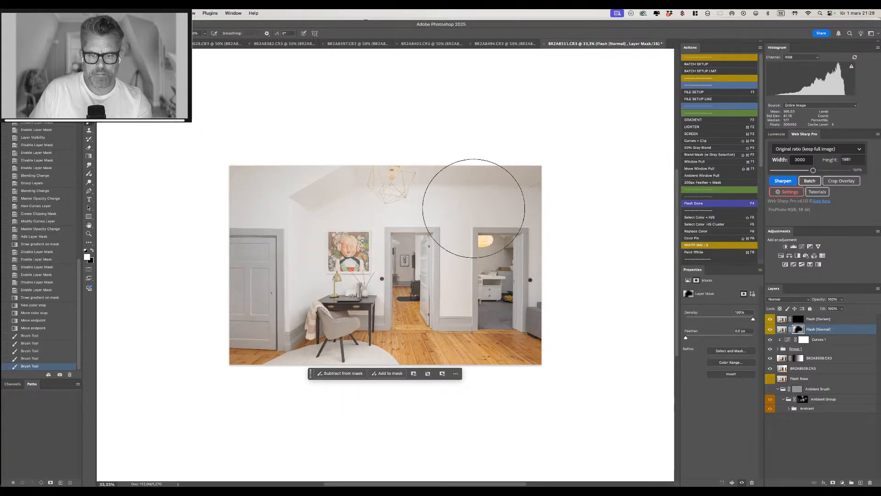
{"action": "mouse_move", "coordinate": [543, 202]}
{"action": "left_mouse_down"}
{"action": "mouse_move", "coordinate": [421, 193]}
{"action": "mouse_move", "coordinate": [411, 203]}
{"action": "mouse_move", "coordinate": [494, 191]}
{"action": "mouse_move", "coordinate": [574, 198]}
{"action": "left_mouse_up"}
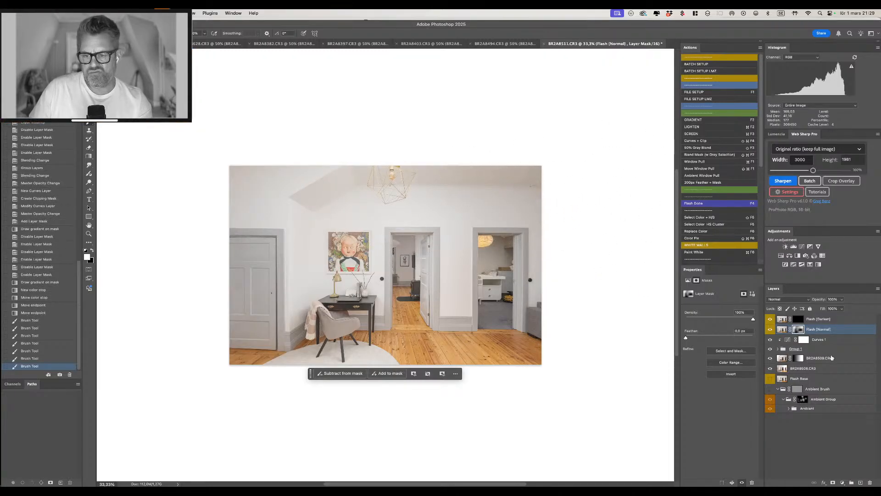
Move the Curves 1 layer and Group 1 together above the Flash (Darken) layer.
{"action": "left_click", "coordinate": [831, 341]}
{"action": "left_click", "coordinate": [833, 350], "text": "shift"}
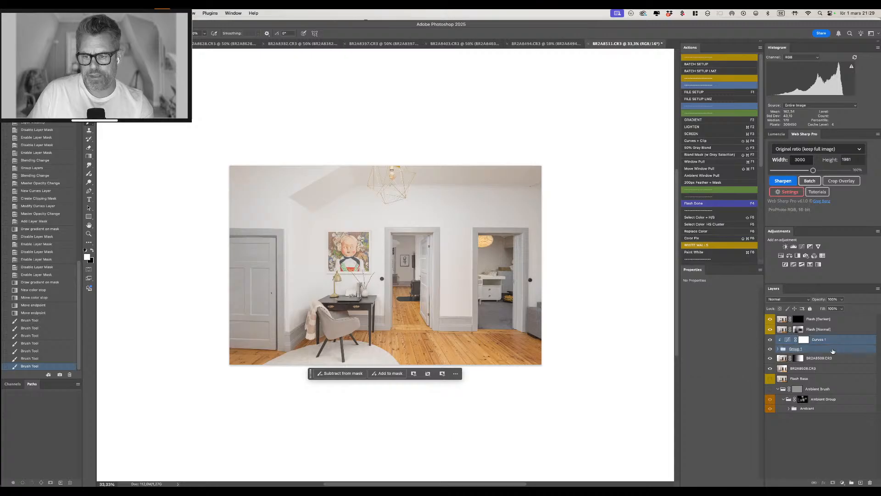
{"action": "left_click_drag", "start_coordinate": [833, 349], "coordinate": [835, 317]}
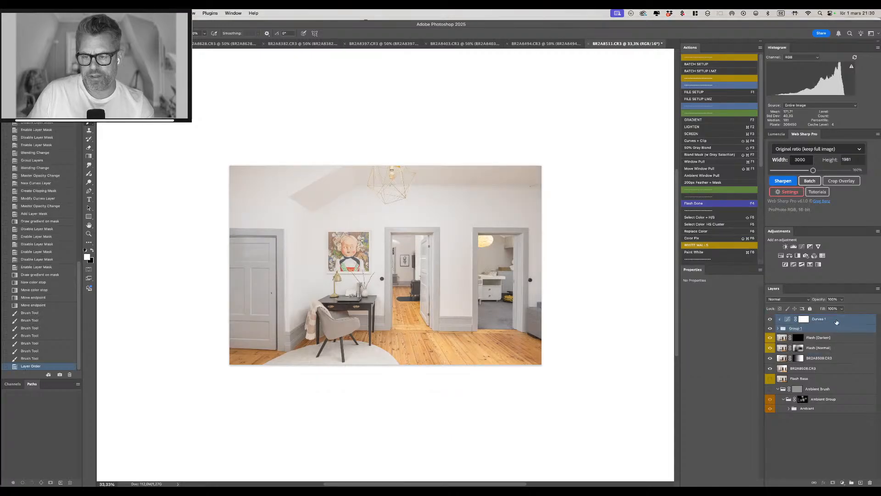
Brush more white into the Flash (Normal) mask over the walls around the doorways, the floor, the rug and the sloped ceiling.
{"action": "left_click", "coordinate": [798, 349]}
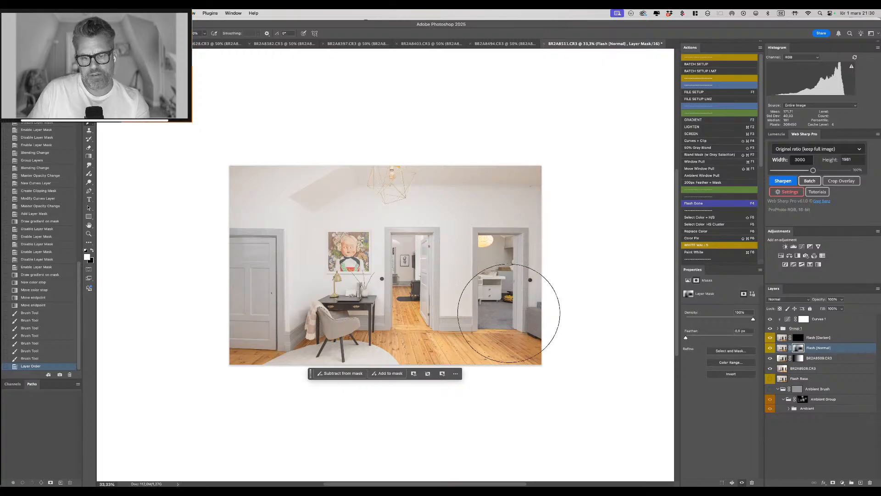
{"action": "left_click", "coordinate": [533, 236]}
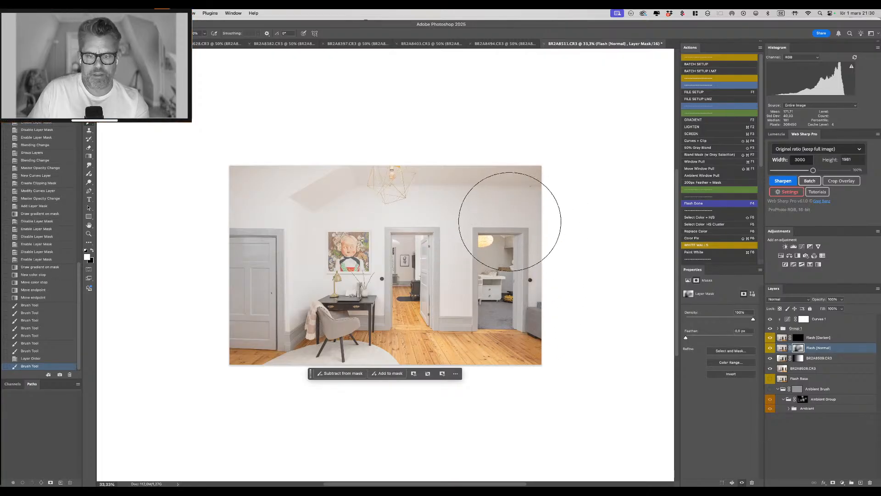
{"action": "left_click", "coordinate": [464, 251]}
{"action": "left_click", "coordinate": [452, 328]}
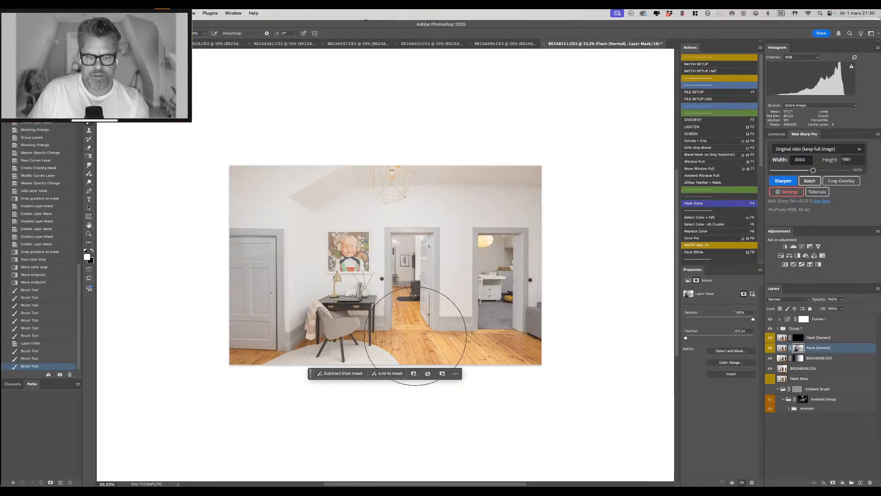
{"action": "left_click", "coordinate": [336, 351]}
{"action": "left_click", "coordinate": [324, 352]}
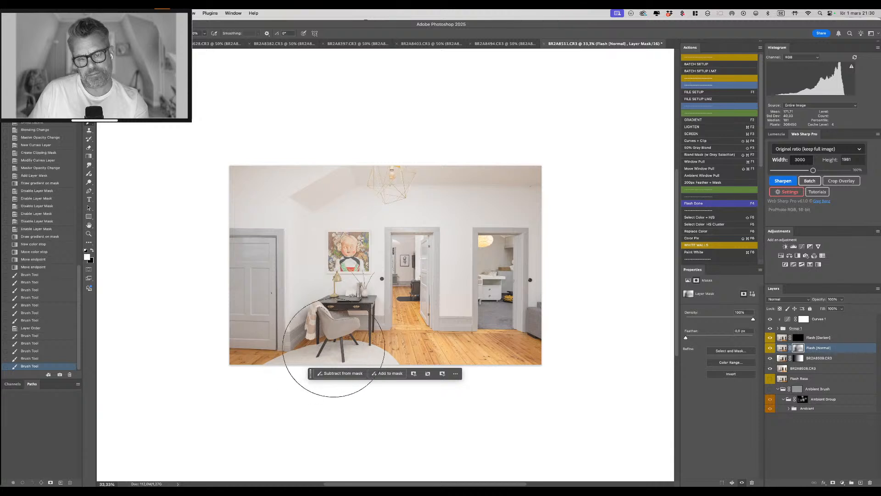
{"action": "left_click", "coordinate": [298, 341]}
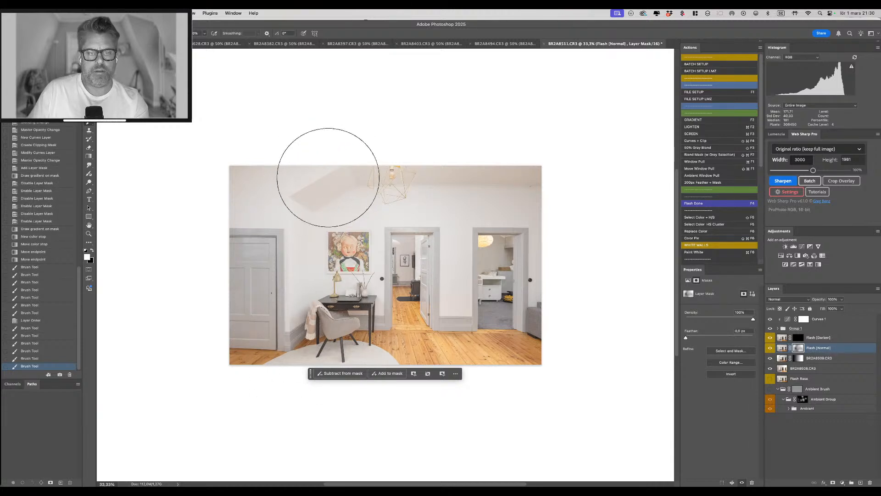
{"action": "left_click", "coordinate": [324, 167]}
{"action": "left_click", "coordinate": [296, 198]}
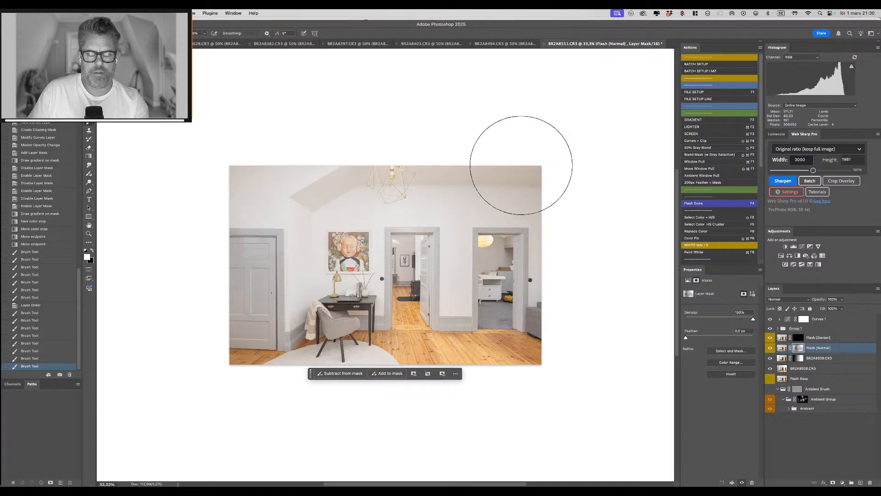
{"action": "left_click", "coordinate": [467, 203]}
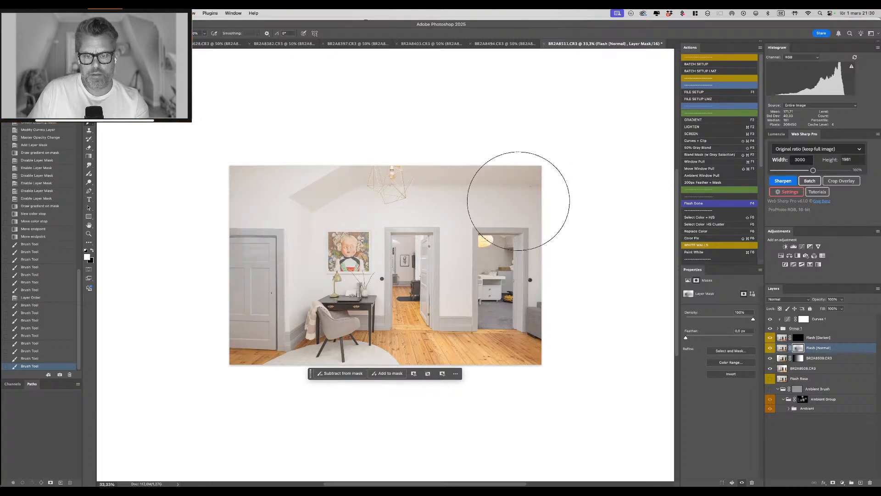
{"action": "left_click", "coordinate": [541, 220]}
{"action": "left_click", "coordinate": [511, 360]}
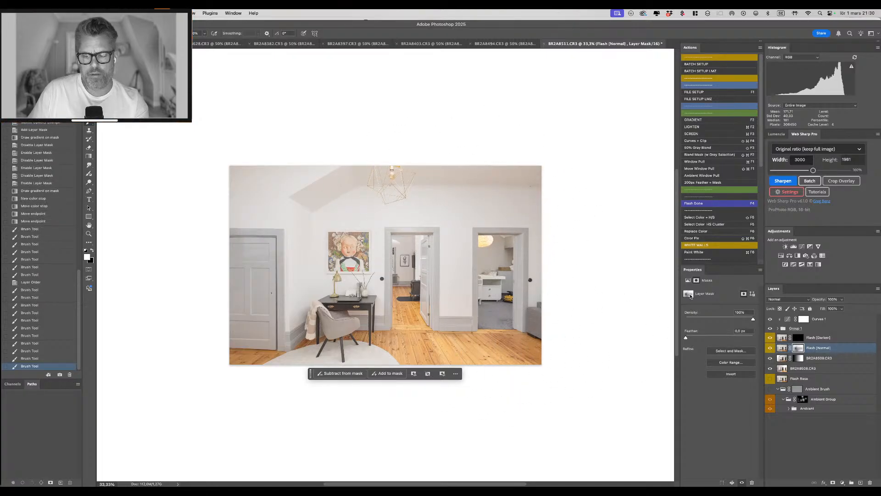
Toggle the Flash (Darken) layer's mask off and on repeatedly to compare its effect on the blend.
{"action": "left_click", "coordinate": [799, 339]}
{"action": "left_click", "coordinate": [800, 339], "text": "shift"}
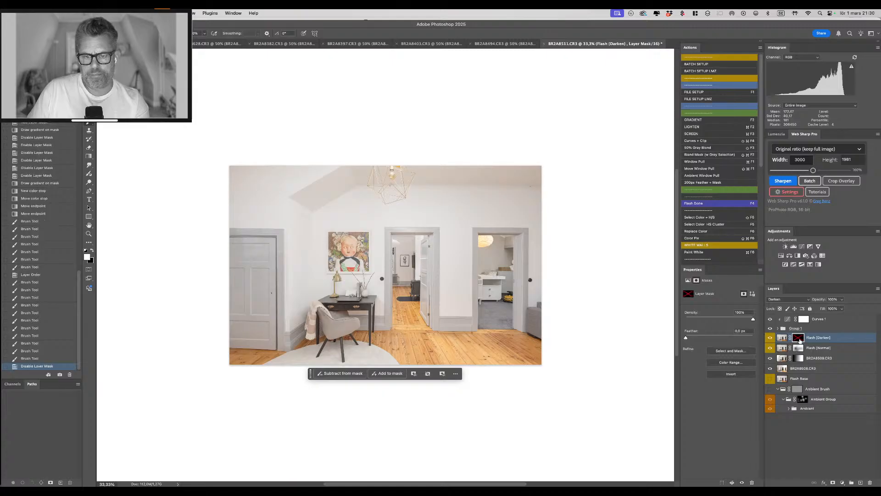
{"action": "left_click", "coordinate": [799, 339], "text": "shift"}
{"action": "left_click", "coordinate": [800, 339], "text": "shift"}
{"action": "left_click", "coordinate": [799, 339], "text": "shift"}
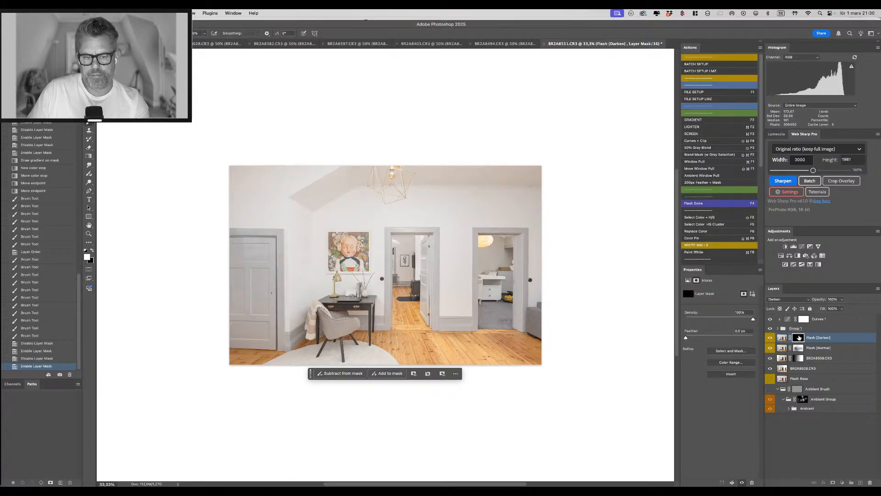
{"action": "left_click", "coordinate": [799, 338], "text": "shift"}
{"action": "left_click", "coordinate": [798, 338], "text": "shift"}
{"action": "left_click", "coordinate": [799, 338], "text": "shift"}
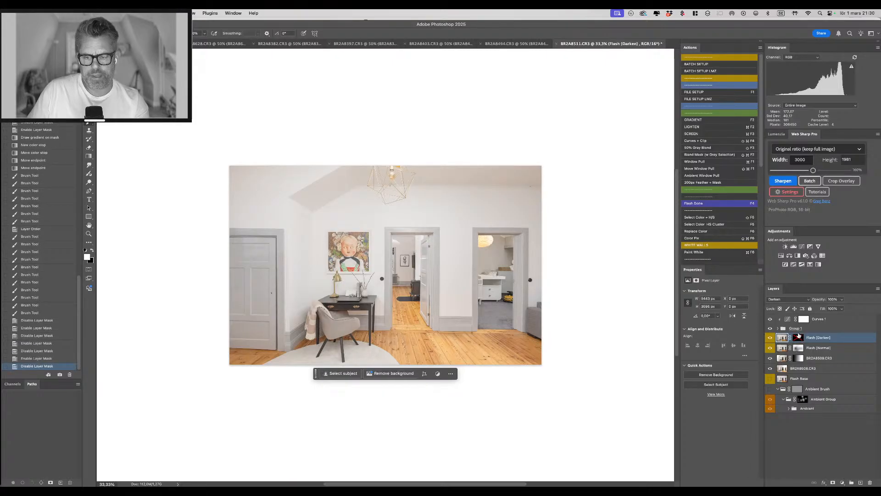
{"action": "left_click", "coordinate": [799, 337], "text": "shift"}
Select the Curves 1 layer and run the Flash Done action to organise the stack into flash and ambient groups.
{"action": "left_click", "coordinate": [824, 321]}
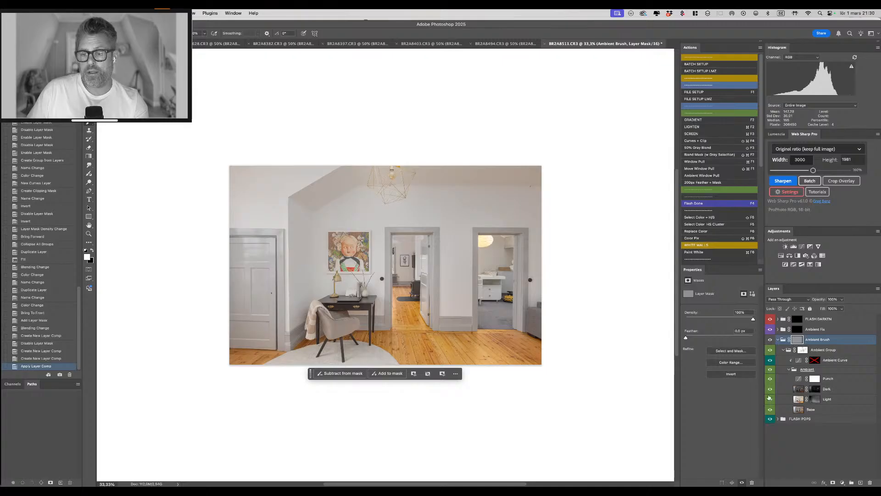
Compare the image with the Ambient Group mask and the Ambient Brush group switched off and on, then select the Ambient Brush mask.
{"action": "left_click", "coordinate": [803, 350]}
{"action": "left_click", "coordinate": [803, 350], "text": "shift"}
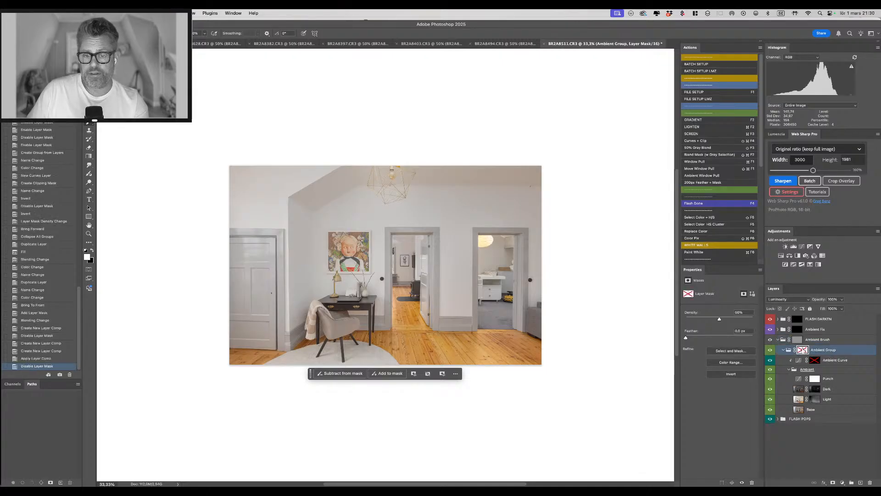
{"action": "left_click", "coordinate": [803, 350], "text": "shift"}
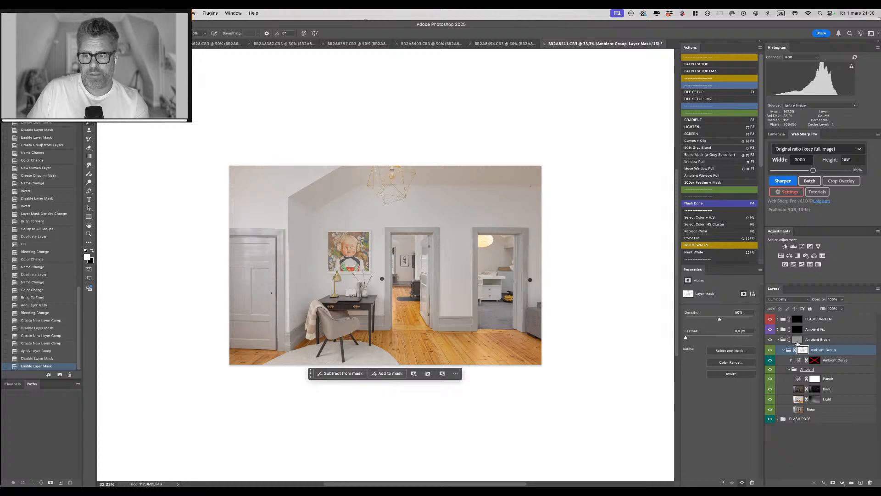
{"action": "left_click", "coordinate": [770, 339]}
{"action": "left_click", "coordinate": [771, 339]}
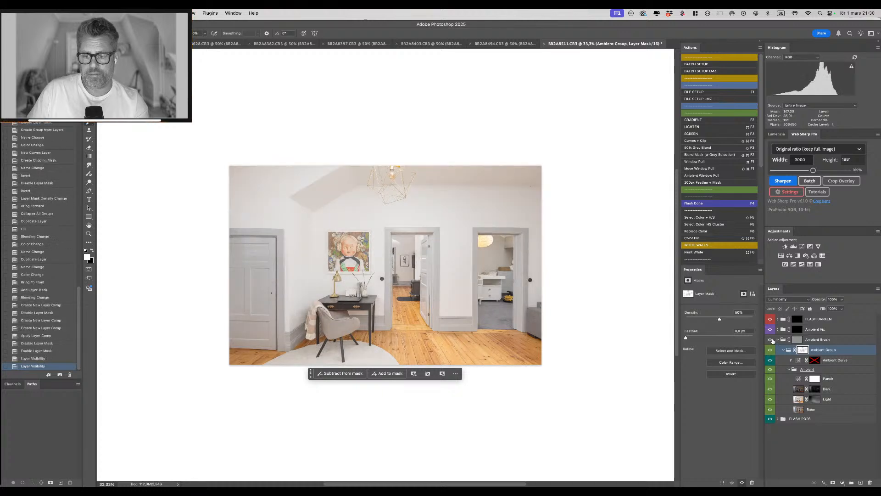
{"action": "left_click", "coordinate": [797, 340]}
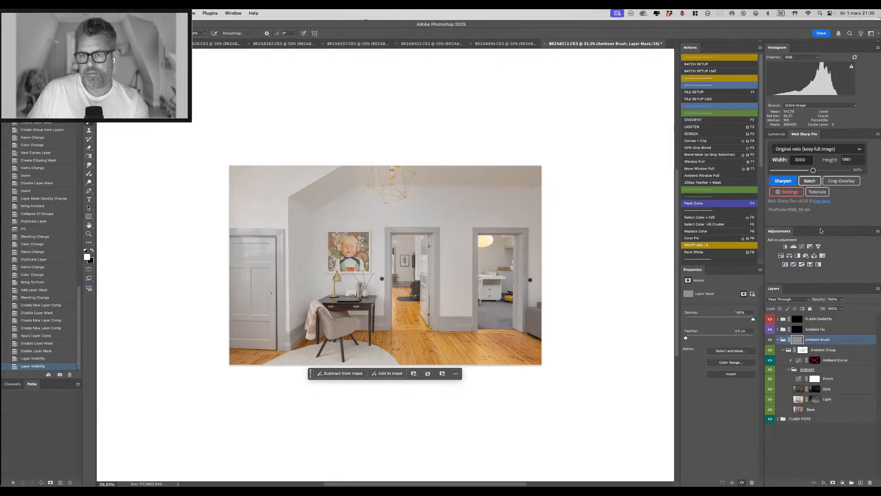
Show the Layer Comps panel, dock it together with Adjustments above the layer stack, and collapse the leftover panel group.
{"action": "left_click", "coordinate": [234, 13]}
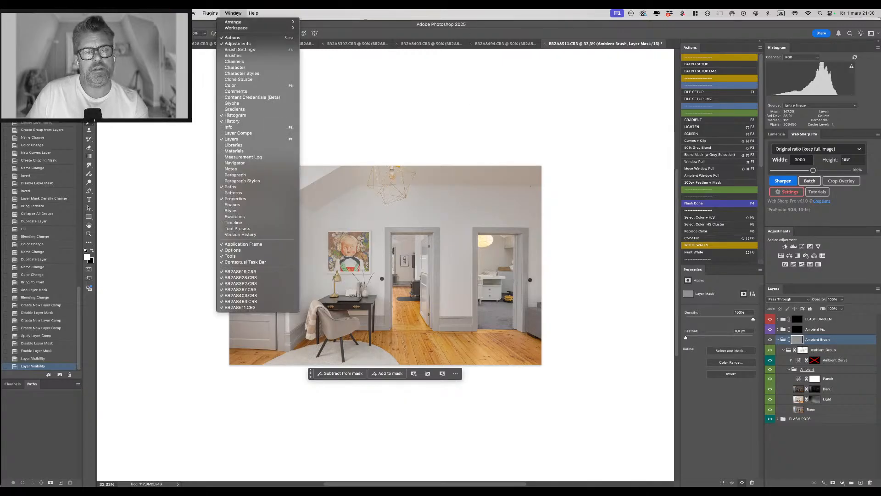
{"action": "left_click", "coordinate": [264, 131]}
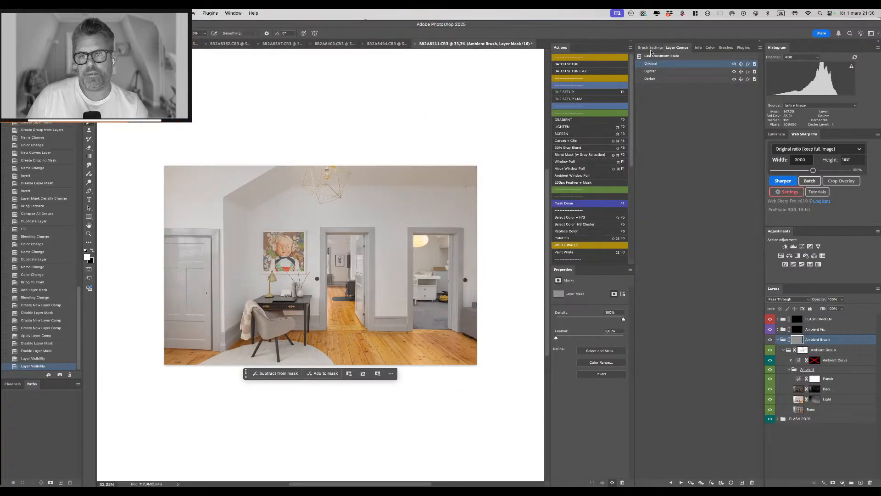
{"action": "left_click_drag", "start_coordinate": [682, 54], "coordinate": [810, 255]}
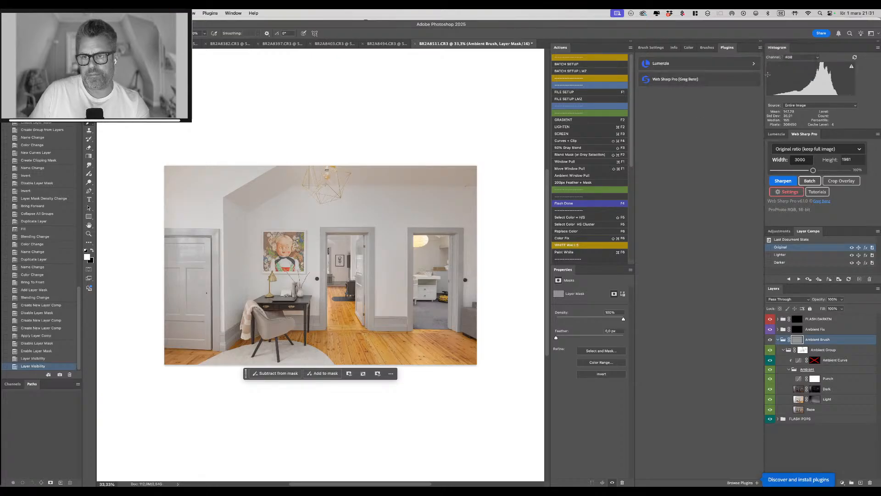
{"action": "left_click", "coordinate": [759, 48]}
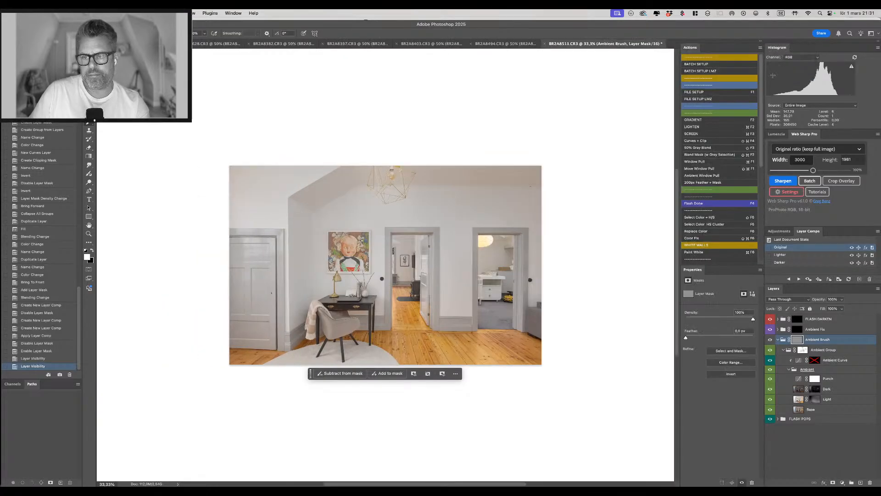
Compare the Lighter and Darker layer comps on the room image, leaving the Lighter comp applied.
{"action": "left_click", "coordinate": [780, 256]}
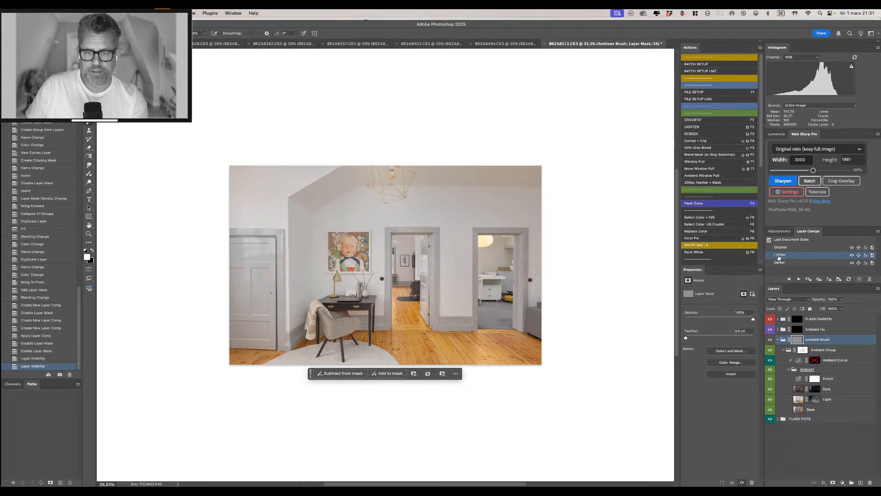
{"action": "left_click", "coordinate": [770, 255]}
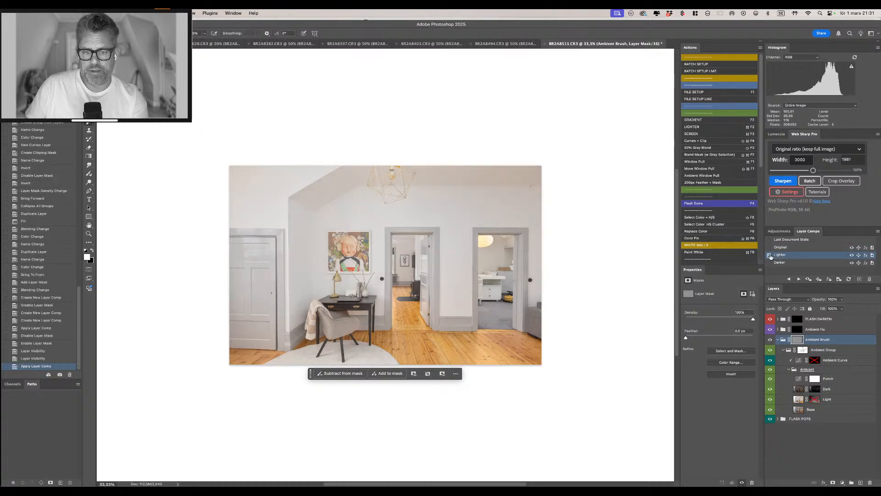
{"action": "left_click", "coordinate": [769, 263]}
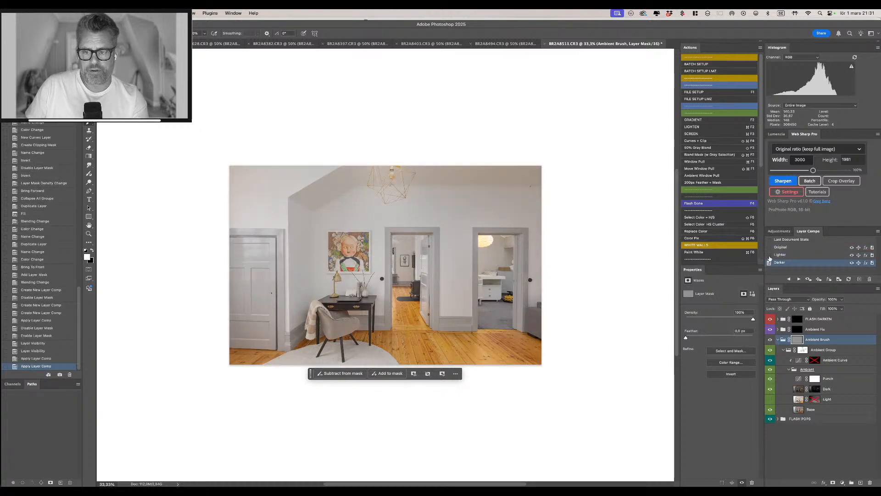
{"action": "left_click", "coordinate": [769, 255]}
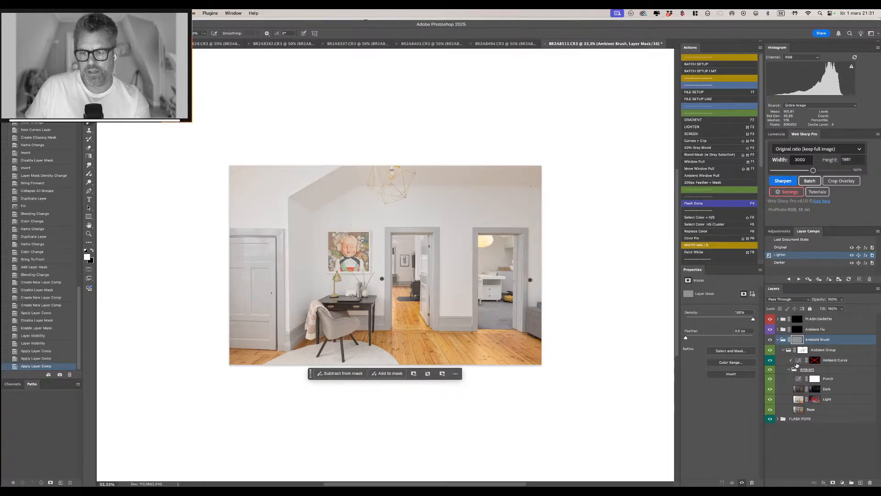
Try the Linear and Strong Contrast presets on the Ambient Curve adjustment, then settle on Medium Contrast (RGB).
{"action": "left_click", "coordinate": [798, 360]}
{"action": "left_click", "coordinate": [729, 291]}
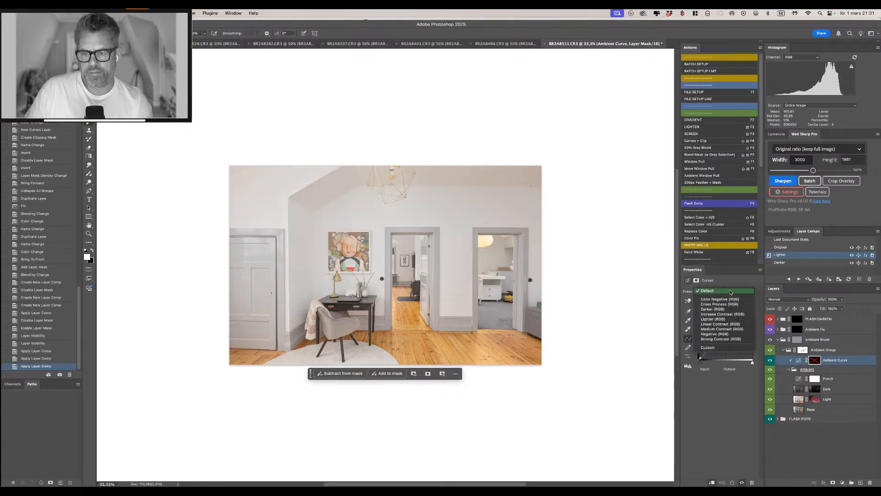
{"action": "left_click", "coordinate": [734, 324]}
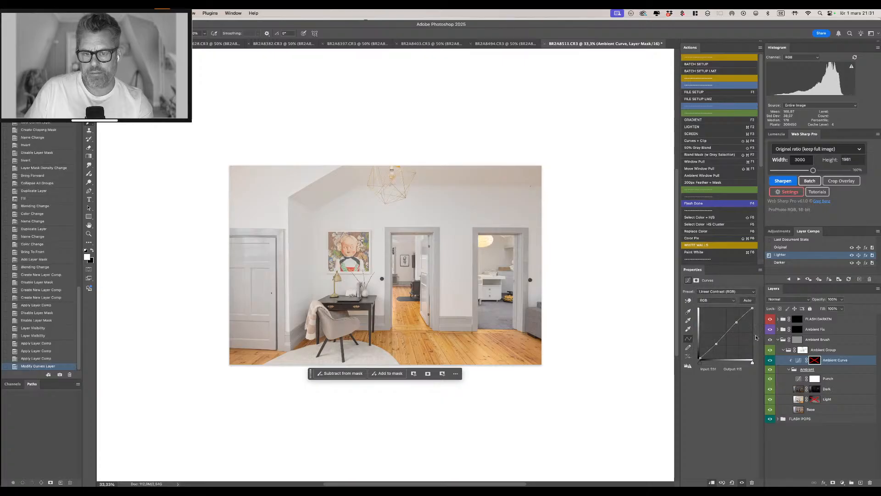
{"action": "left_click", "coordinate": [736, 294]}
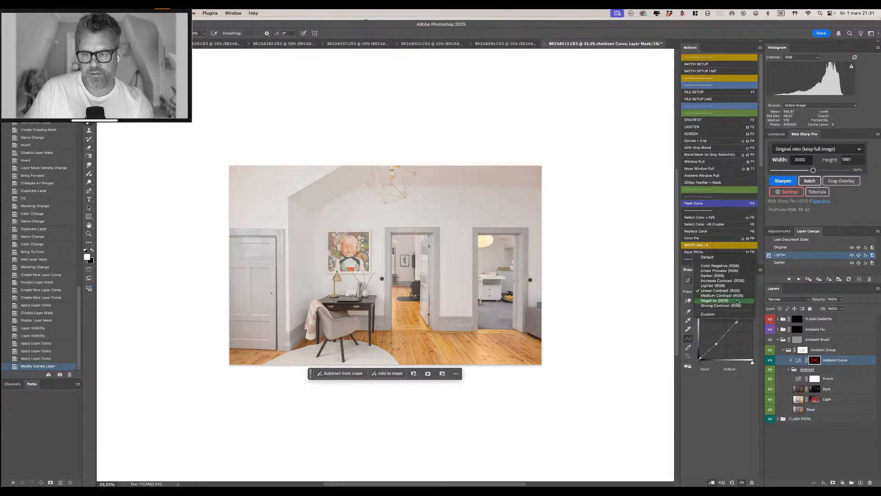
{"action": "left_click", "coordinate": [740, 306]}
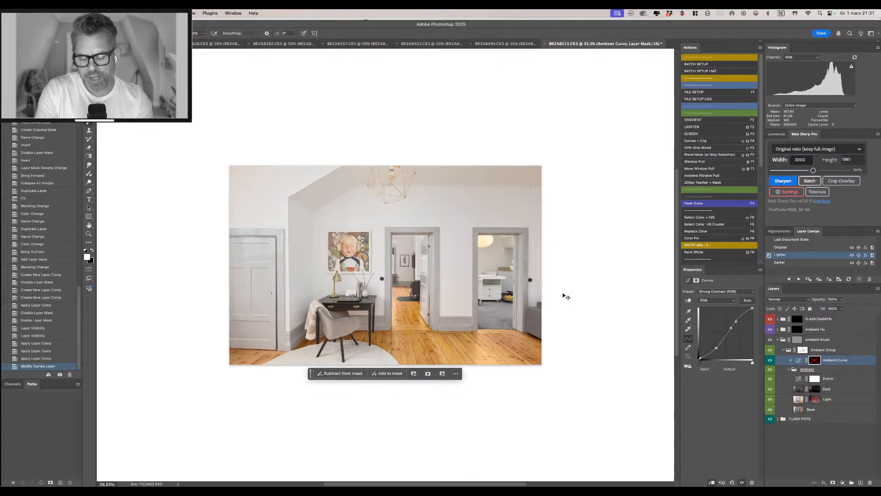
{"action": "key", "text": "super+0"}
{"action": "key", "text": "super+minus"}
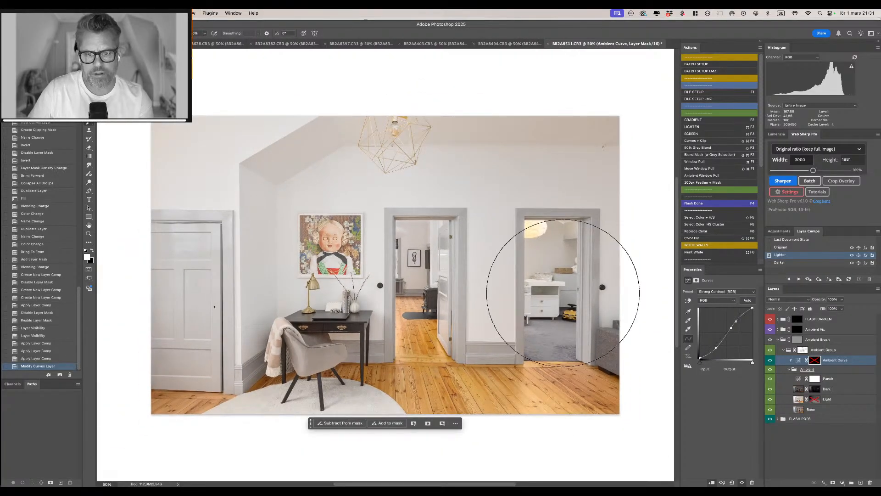
{"action": "left_click", "coordinate": [724, 293]}
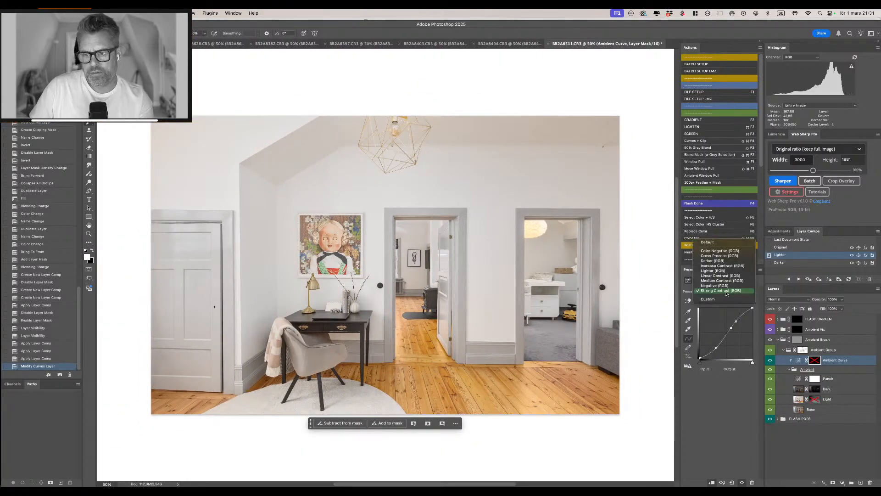
{"action": "left_click", "coordinate": [735, 279]}
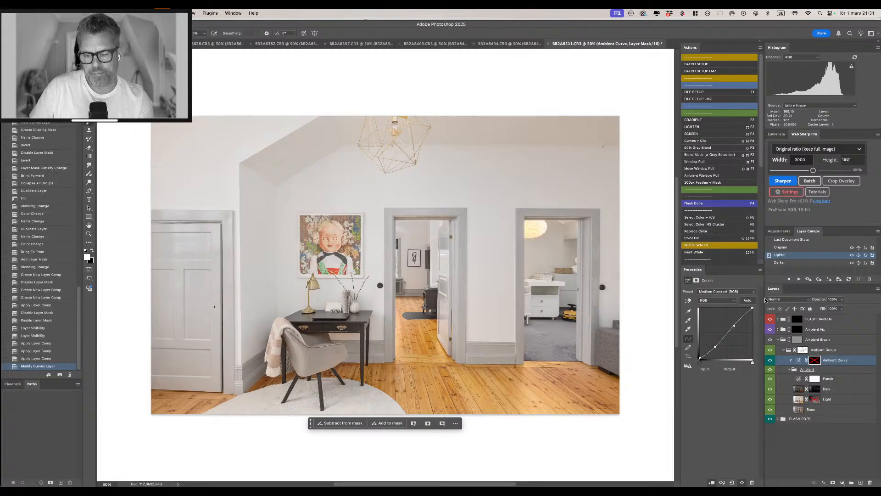
Compare the room with the Ambient Brush group's layer mask disabled and enabled, leaving the mask enabled.
{"action": "left_click", "coordinate": [798, 340]}
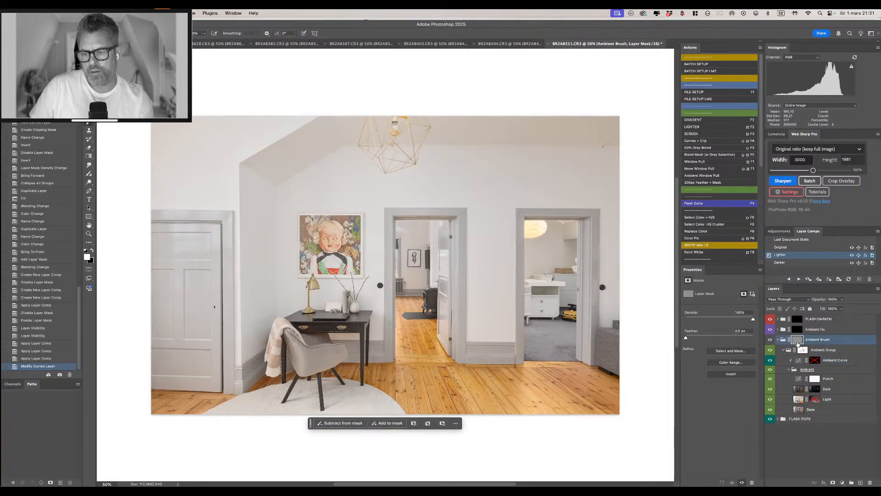
{"action": "left_click", "coordinate": [799, 339], "text": "shift"}
{"action": "left_click", "coordinate": [799, 340], "text": "shift"}
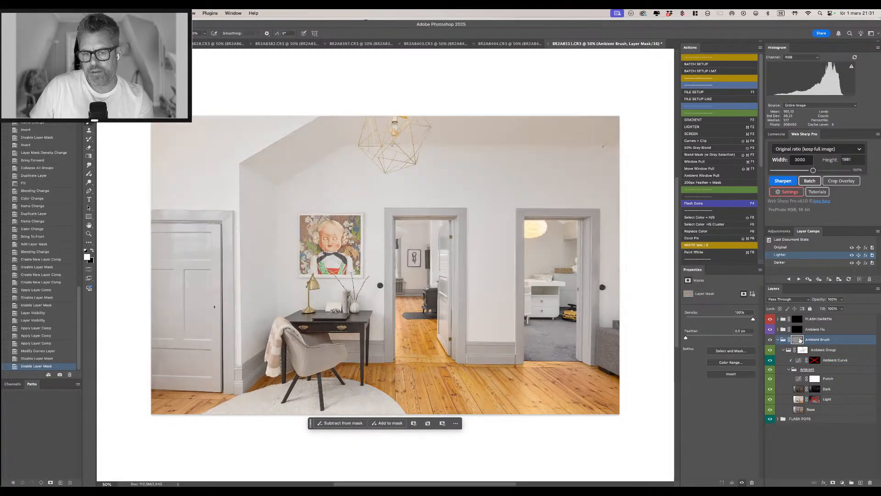
{"action": "left_click", "coordinate": [799, 339], "text": "shift"}
{"action": "left_click", "coordinate": [799, 339], "text": "shift"}
{"action": "left_click", "coordinate": [799, 339], "text": "shift"}
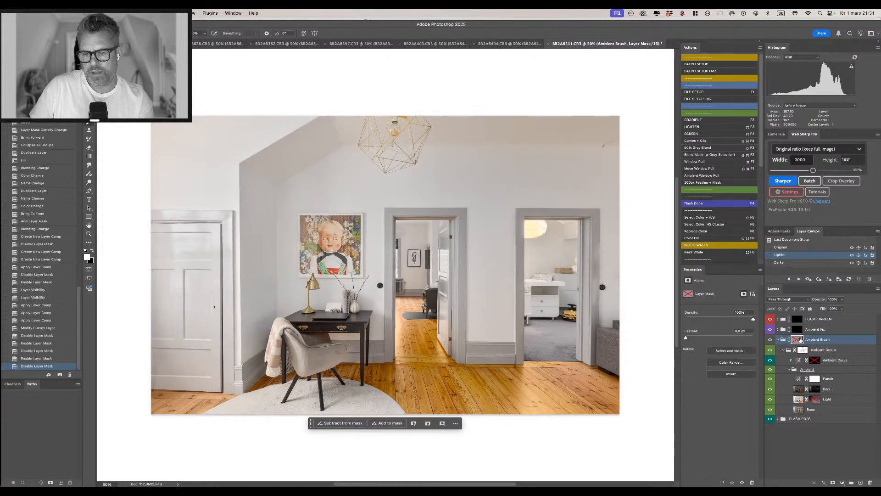
{"action": "left_click", "coordinate": [799, 340], "text": "shift"}
{"action": "left_click", "coordinate": [799, 340], "text": "shift"}
{"action": "left_click", "coordinate": [799, 340], "text": "shift"}
{"action": "left_click", "coordinate": [799, 339], "text": "shift"}
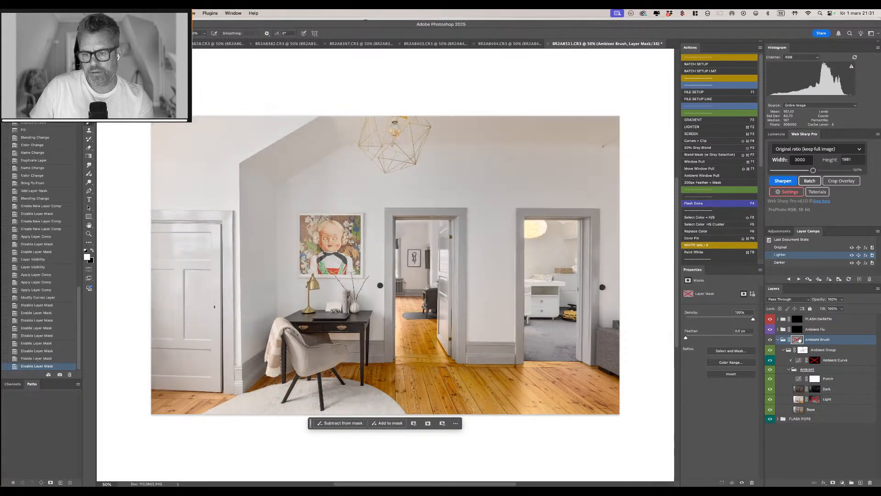
{"action": "left_click", "coordinate": [799, 340], "text": "shift"}
{"action": "left_click", "coordinate": [799, 339], "text": "shift"}
{"action": "left_click", "coordinate": [799, 340], "text": "shift"}
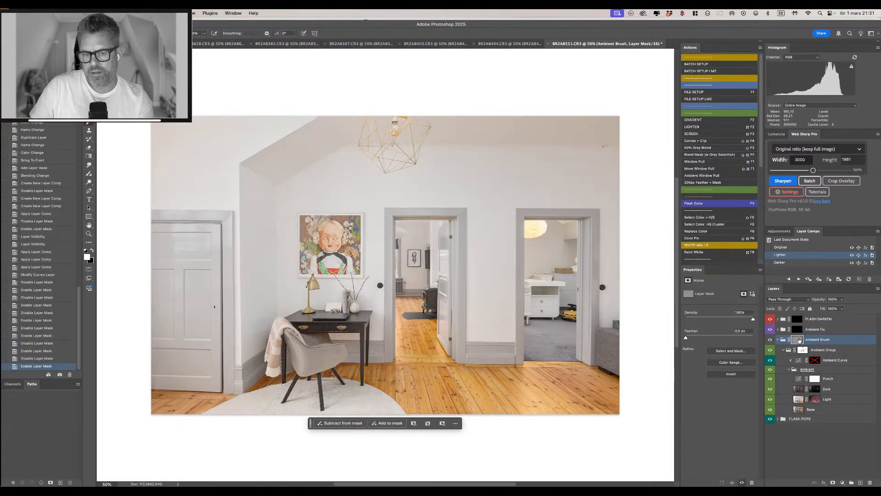
On the Ambient Brush mask, brush black over the wood floor and white over the closed door, chair and desk.
{"action": "key", "text": "x"}
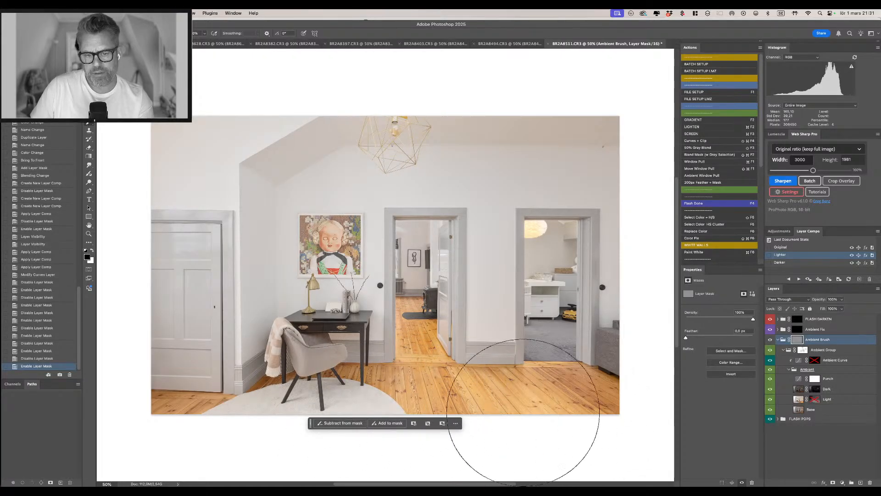
{"action": "left_click", "coordinate": [422, 399]}
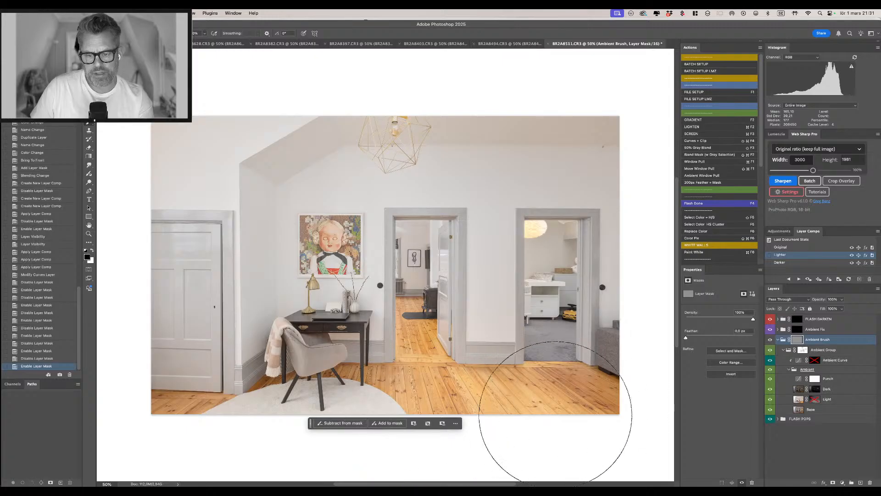
{"action": "key", "text": "x"}
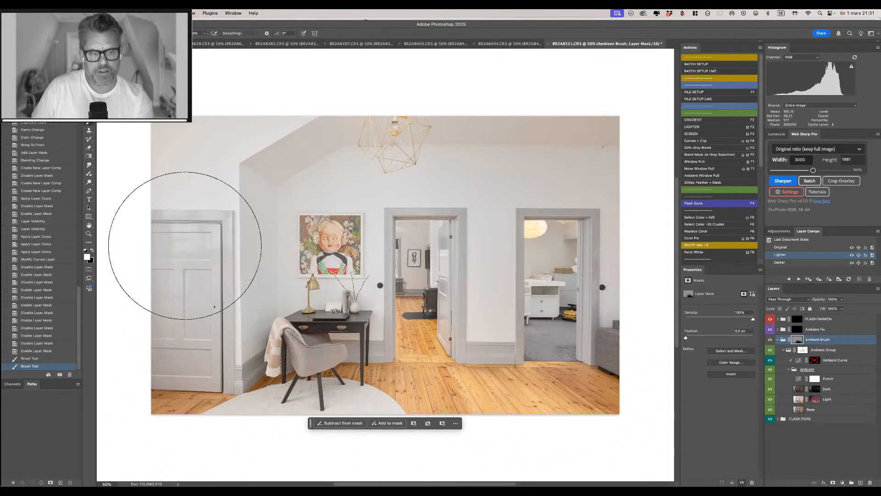
{"action": "left_click", "coordinate": [184, 244]}
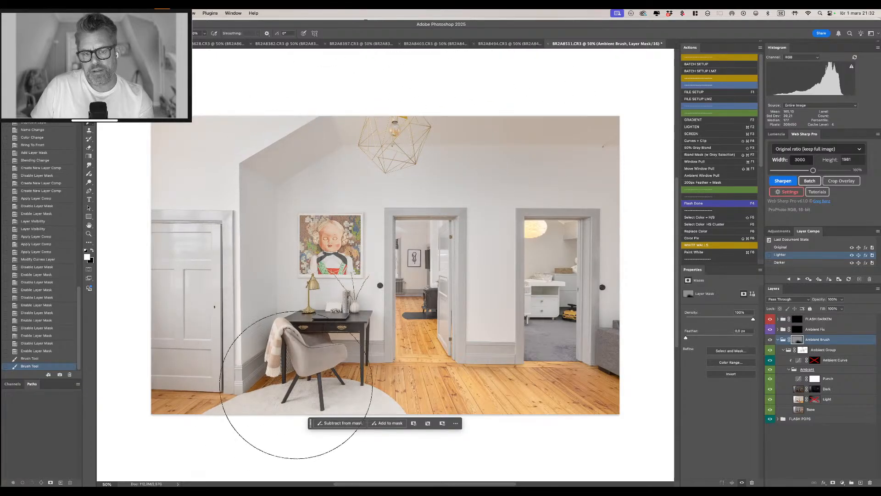
{"action": "mouse_move", "coordinate": [278, 387]}
{"action": "left_mouse_down"}
{"action": "mouse_move", "coordinate": [307, 390]}
{"action": "mouse_move", "coordinate": [292, 349]}
{"action": "mouse_move", "coordinate": [297, 362]}
{"action": "mouse_move", "coordinate": [330, 314]}
{"action": "left_mouse_up"}
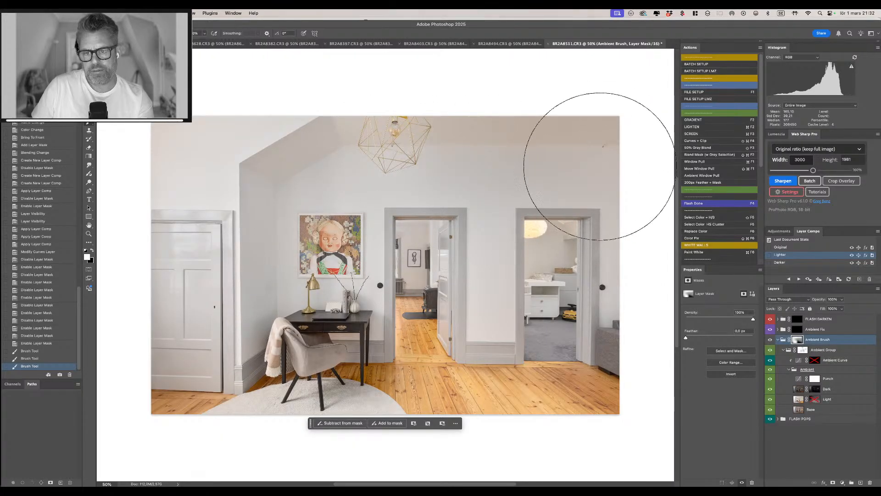
Brush black on the Ambient Brush mask around the right-hand doorway, the nearby baseboard and the upper part of the middle doorway.
{"action": "key", "text": "x"}
{"action": "mouse_move", "coordinate": [596, 322]}
{"action": "left_mouse_down"}
{"action": "mouse_move", "coordinate": [590, 389]}
{"action": "mouse_move", "coordinate": [592, 374]}
{"action": "mouse_move", "coordinate": [531, 397]}
{"action": "mouse_move", "coordinate": [562, 393]}
{"action": "mouse_move", "coordinate": [437, 403]}
{"action": "mouse_move", "coordinate": [466, 354]}
{"action": "left_mouse_up"}
{"action": "key", "text": "x"}
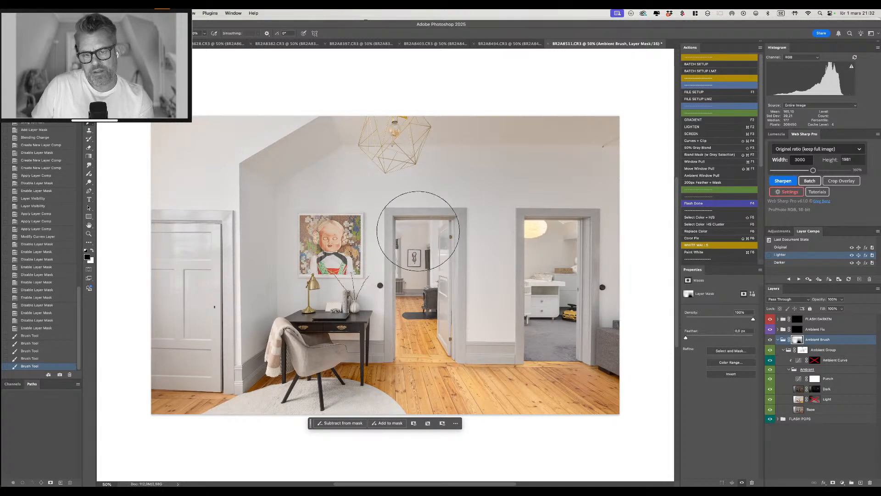
{"action": "mouse_move", "coordinate": [418, 231]}
{"action": "left_mouse_down"}
{"action": "mouse_move", "coordinate": [409, 232]}
{"action": "mouse_move", "coordinate": [423, 226]}
{"action": "mouse_move", "coordinate": [444, 251]}
{"action": "left_mouse_up"}
{"action": "key", "text": "x"}
{"action": "key", "text": "x"}
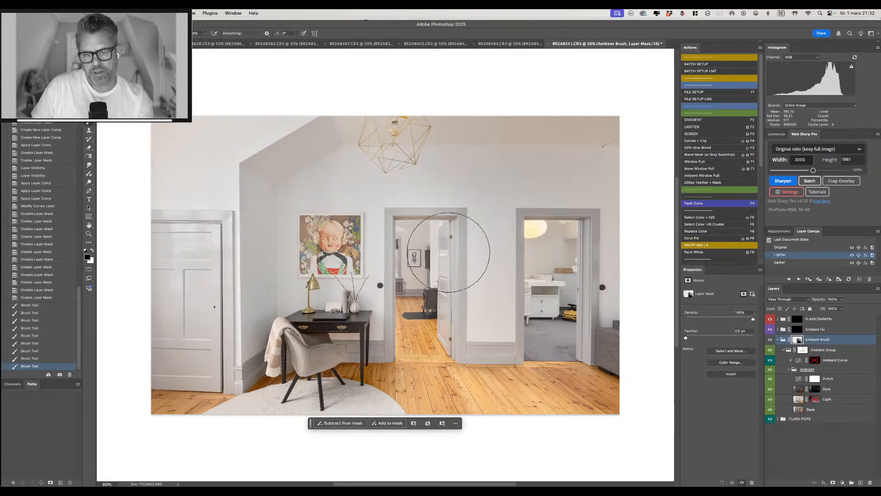
Brush white on the Ambient Brush mask over the open white door in the middle doorway.
{"action": "key", "text": "x"}
{"action": "left_click_drag", "start_coordinate": [451, 323], "coordinate": [451, 307]}
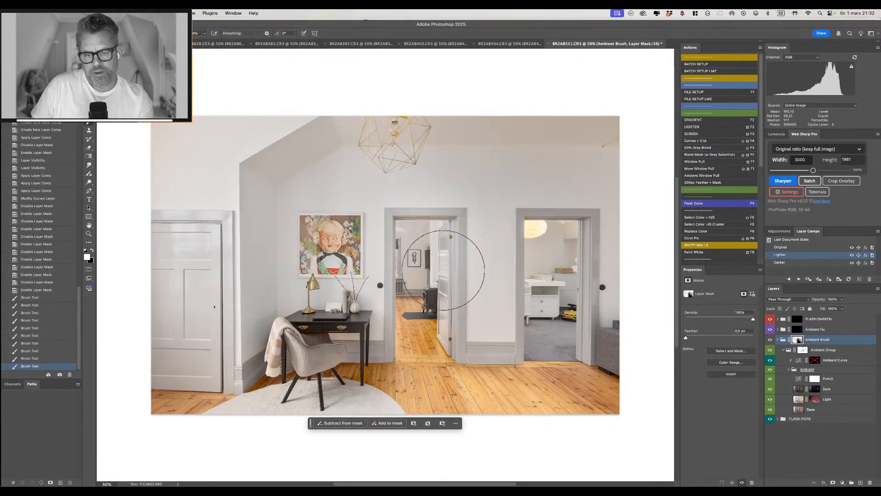
{"action": "left_click_drag", "start_coordinate": [443, 270], "coordinate": [448, 297]}
{"action": "key", "text": "x"}
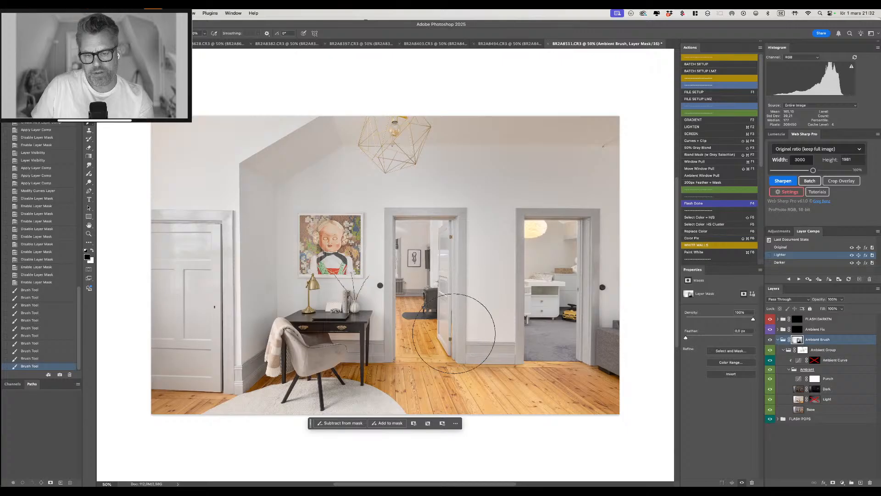
Brush black on the Ambient Brush mask over the wood floor, the right-hand doorway, the baseboard between the doorways and the desk area.
{"action": "mouse_move", "coordinate": [431, 343]}
{"action": "left_mouse_down"}
{"action": "mouse_move", "coordinate": [431, 377]}
{"action": "mouse_move", "coordinate": [408, 371]}
{"action": "mouse_move", "coordinate": [404, 353]}
{"action": "mouse_move", "coordinate": [389, 343]}
{"action": "mouse_move", "coordinate": [385, 360]}
{"action": "mouse_move", "coordinate": [412, 368]}
{"action": "mouse_move", "coordinate": [375, 373]}
{"action": "left_mouse_up"}
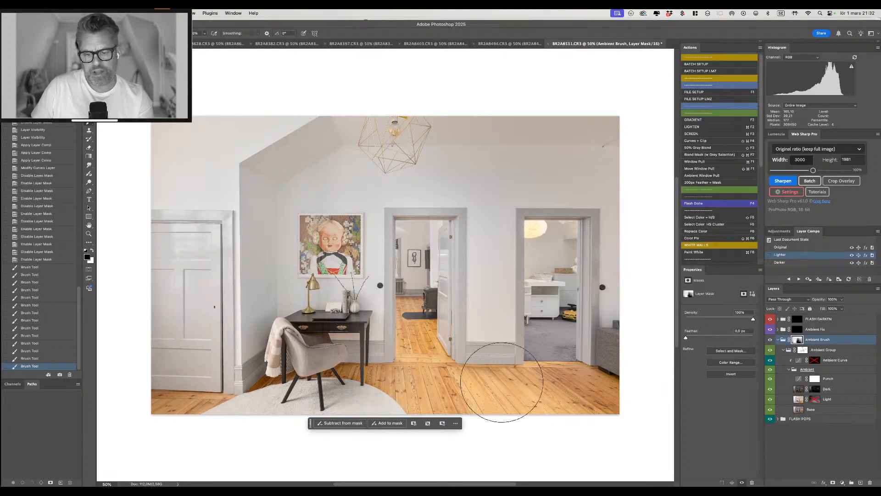
{"action": "left_click_drag", "start_coordinate": [502, 382], "coordinate": [565, 367]}
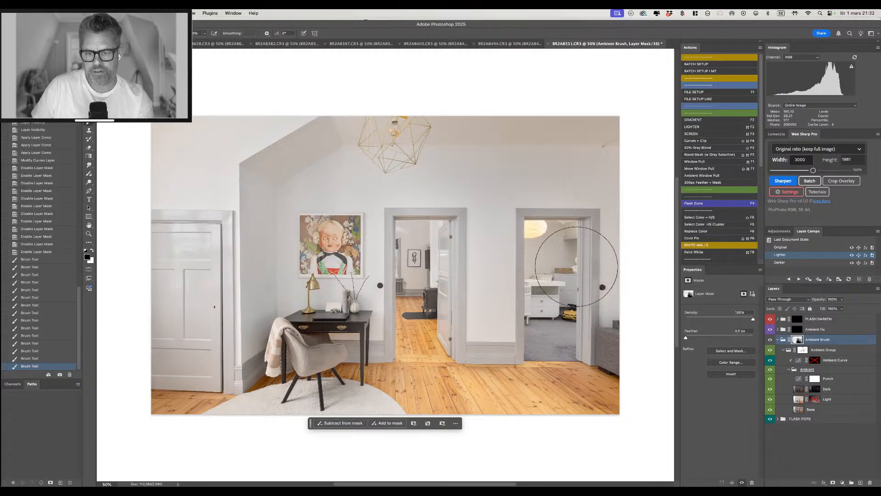
{"action": "mouse_move", "coordinate": [576, 273]}
{"action": "left_mouse_down"}
{"action": "mouse_move", "coordinate": [565, 326]}
{"action": "mouse_move", "coordinate": [558, 239]}
{"action": "left_mouse_up"}
{"action": "key", "text": "x"}
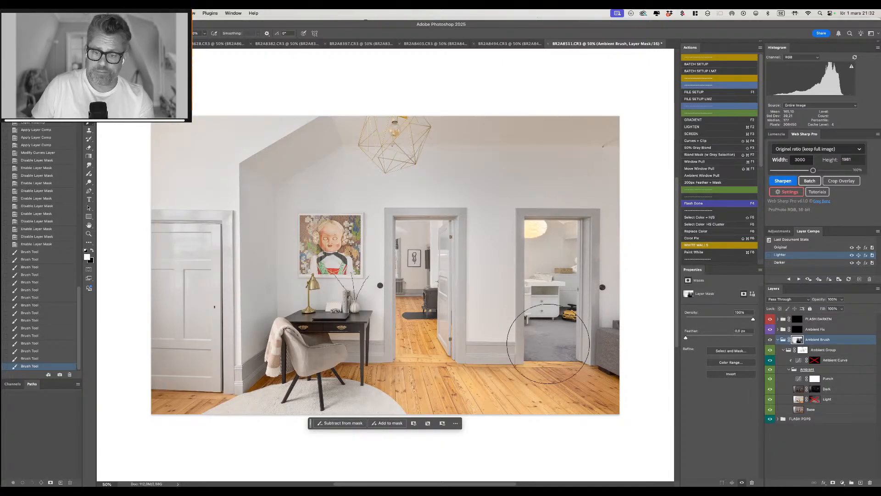
{"action": "key", "text": "x"}
{"action": "mouse_move", "coordinate": [502, 353]}
{"action": "left_mouse_down"}
{"action": "mouse_move", "coordinate": [467, 362]}
{"action": "mouse_move", "coordinate": [505, 353]}
{"action": "left_mouse_up"}
{"action": "mouse_move", "coordinate": [403, 349]}
{"action": "left_mouse_down"}
{"action": "mouse_move", "coordinate": [288, 360]}
{"action": "mouse_move", "coordinate": [253, 375]}
{"action": "mouse_move", "coordinate": [302, 369]}
{"action": "left_mouse_up"}
Brush white on the Ambient Brush mask over the right-hand doorway's lower part and the wall strip beside it.
{"action": "key", "text": "x"}
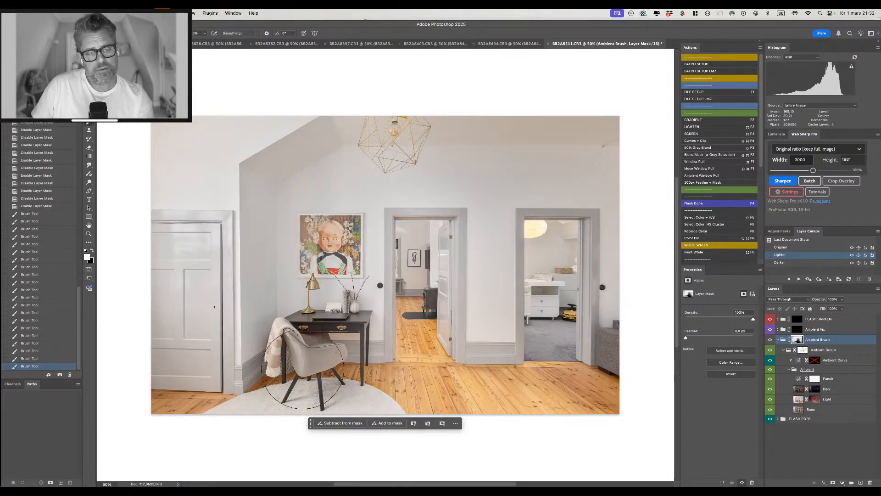
{"action": "left_click_drag", "start_coordinate": [572, 304], "coordinate": [577, 340]}
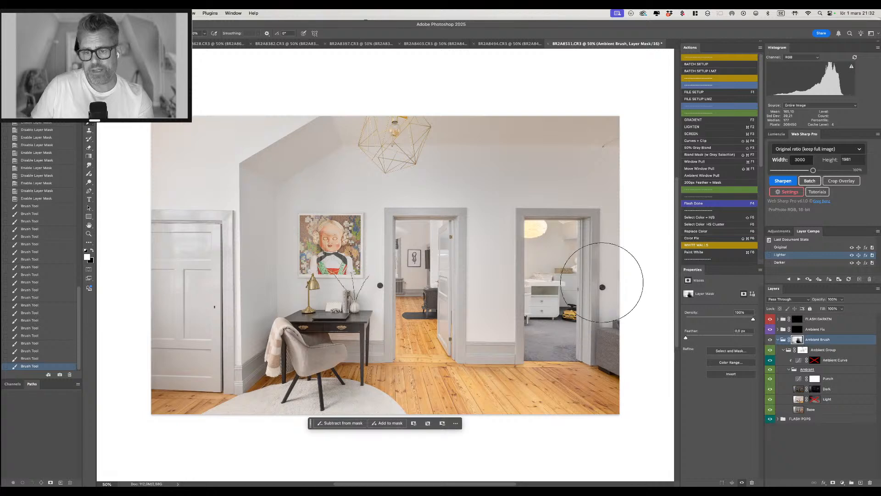
{"action": "left_click_drag", "start_coordinate": [604, 282], "coordinate": [601, 344]}
{"action": "key", "text": "x"}
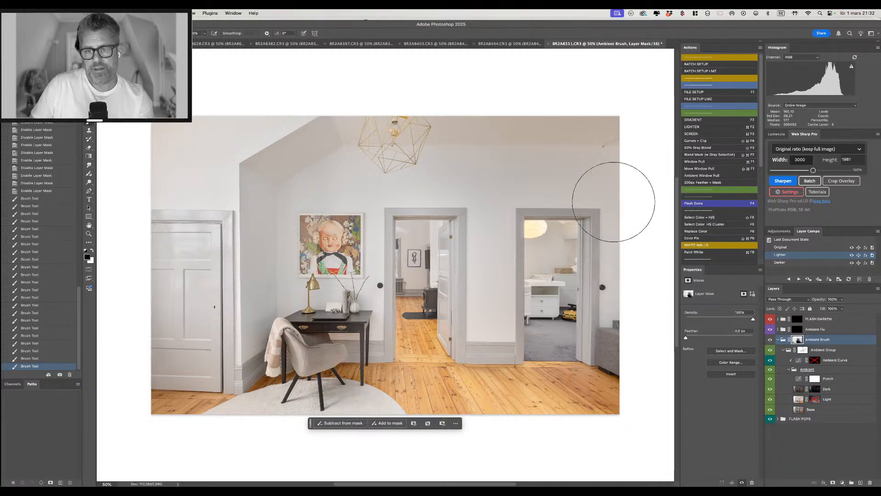
Brush black on the Ambient Brush mask over the photo's upper-right wall, the closed left door and the wall corner beside it.
{"action": "mouse_move", "coordinate": [614, 200]}
{"action": "left_mouse_down"}
{"action": "mouse_move", "coordinate": [606, 147]}
{"action": "mouse_move", "coordinate": [605, 162]}
{"action": "mouse_move", "coordinate": [625, 117]}
{"action": "left_mouse_up"}
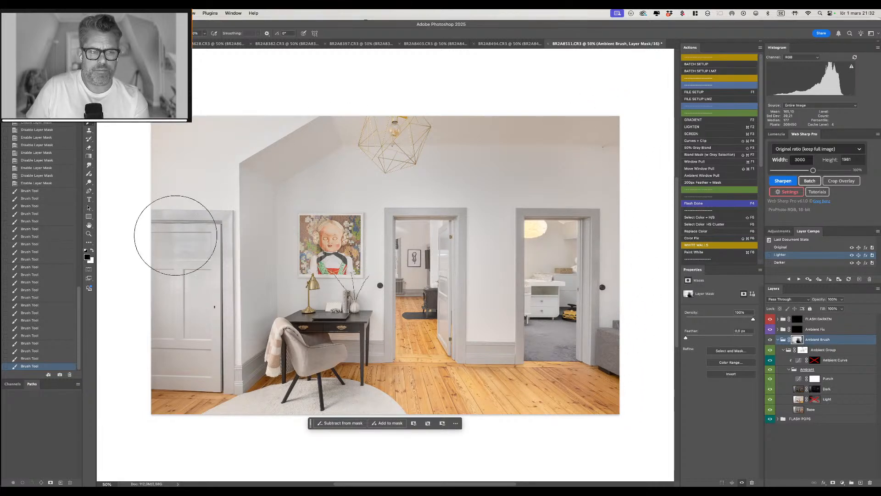
{"action": "mouse_move", "coordinate": [184, 283]}
{"action": "left_mouse_down"}
{"action": "mouse_move", "coordinate": [190, 344]}
{"action": "mouse_move", "coordinate": [192, 245]}
{"action": "mouse_move", "coordinate": [193, 254]}
{"action": "mouse_move", "coordinate": [159, 236]}
{"action": "mouse_move", "coordinate": [180, 266]}
{"action": "left_mouse_up"}
{"action": "key", "text": "x"}
{"action": "key", "text": "x"}
{"action": "mouse_move", "coordinate": [162, 239]}
{"action": "left_mouse_down"}
{"action": "mouse_move", "coordinate": [163, 314]}
{"action": "mouse_move", "coordinate": [177, 364]}
{"action": "mouse_move", "coordinate": [207, 346]}
{"action": "left_mouse_up"}
{"action": "mouse_move", "coordinate": [254, 296]}
{"action": "left_mouse_down"}
{"action": "mouse_move", "coordinate": [254, 340]}
{"action": "mouse_move", "coordinate": [251, 310]}
{"action": "left_mouse_up"}
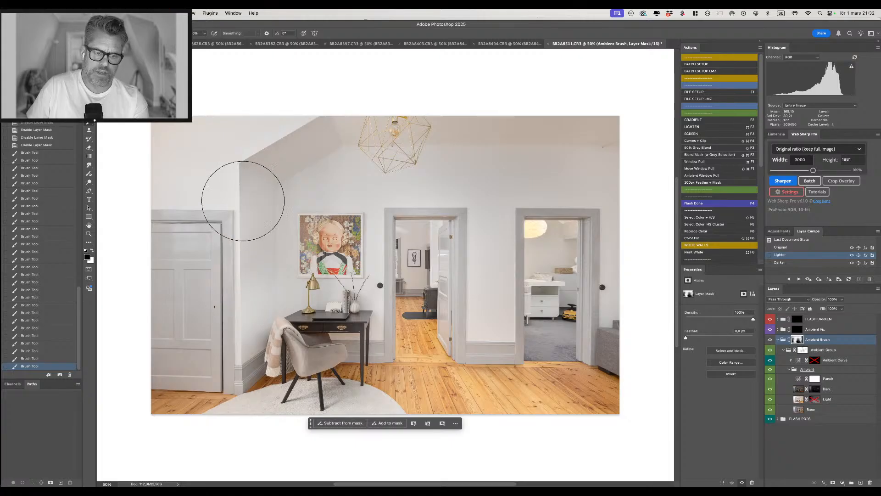
Brush white on the Ambient Brush mask over the baseboard corner between the closed door and the chair.
{"action": "key", "text": "x"}
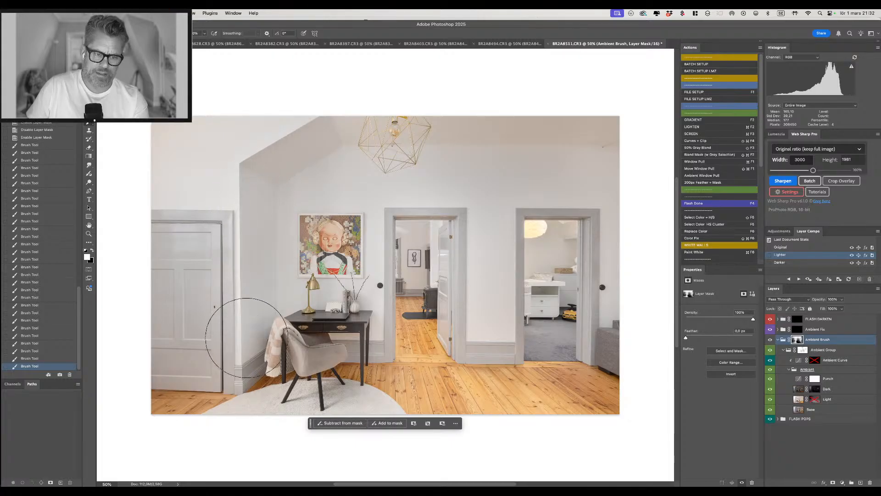
{"action": "mouse_move", "coordinate": [244, 374]}
{"action": "left_mouse_down"}
{"action": "mouse_move", "coordinate": [246, 319]}
{"action": "mouse_move", "coordinate": [261, 327]}
{"action": "mouse_move", "coordinate": [246, 354]}
{"action": "left_mouse_up"}
{"action": "key", "text": "x"}
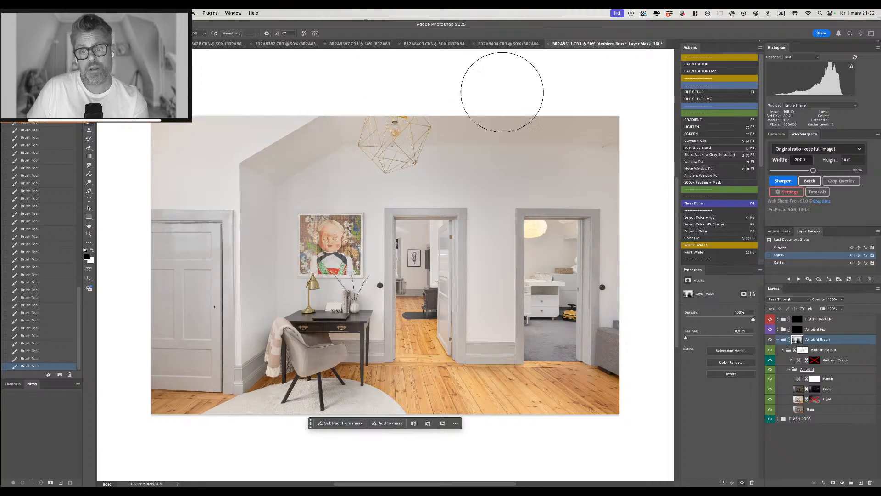
Compare the room with the Ambient Fix group's layer mask disabled and enabled, leaving the mask enabled.
{"action": "left_click", "coordinate": [820, 321]}
{"action": "left_click", "coordinate": [800, 331]}
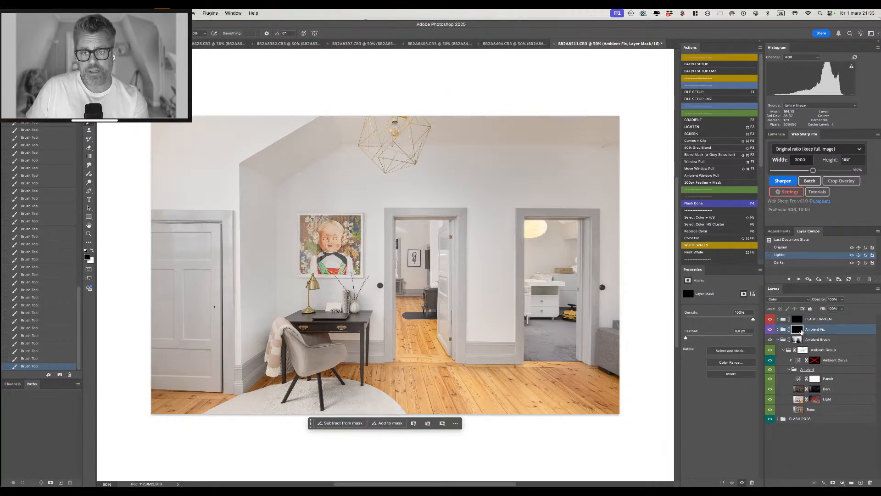
{"action": "left_click", "coordinate": [801, 332], "text": "shift"}
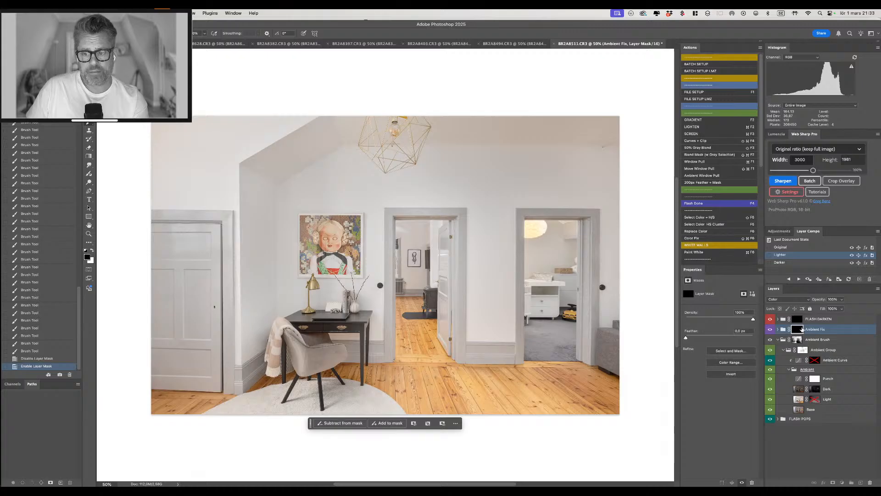
{"action": "left_click", "coordinate": [802, 331], "text": "shift"}
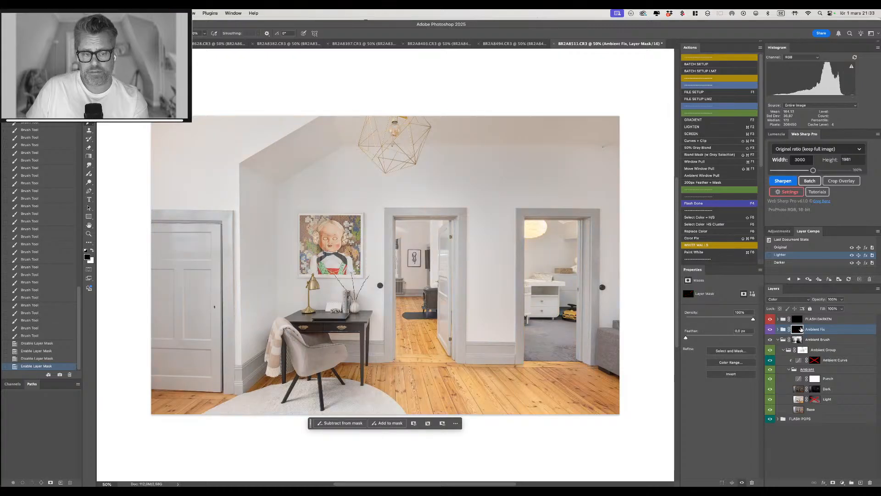
{"action": "left_click", "coordinate": [800, 330], "text": "shift"}
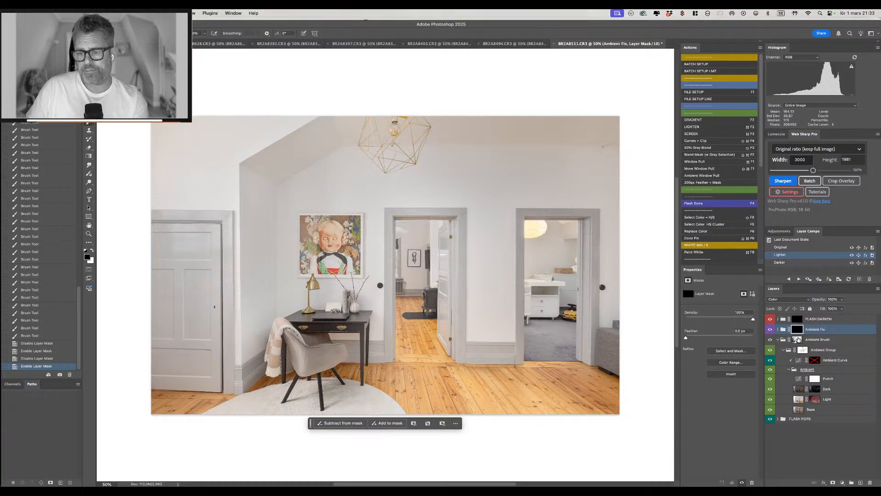
Compare the room with the Ambient Brush and Ambient Fix layer masks disabled and enabled, leaving both masks enabled.
{"action": "left_click", "coordinate": [799, 341], "text": "shift"}
{"action": "left_click", "coordinate": [800, 330], "text": "shift"}
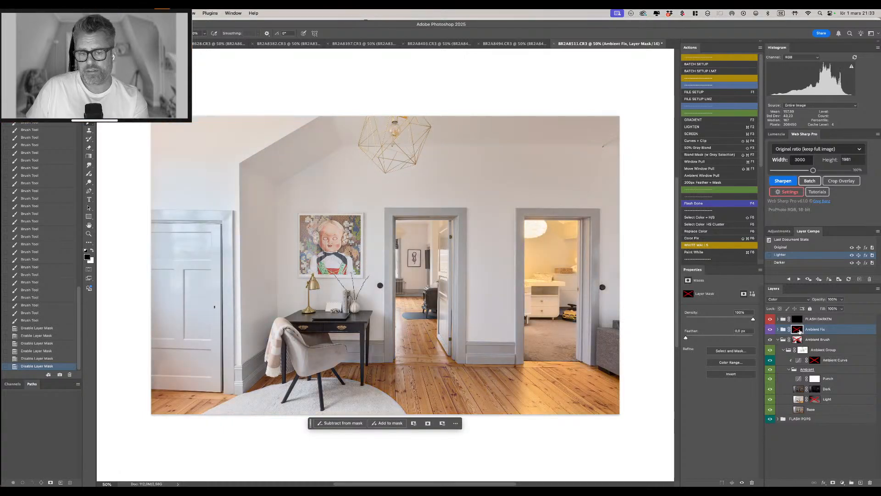
{"action": "left_click", "coordinate": [800, 330], "text": "shift"}
{"action": "left_click", "coordinate": [799, 340], "text": "shift"}
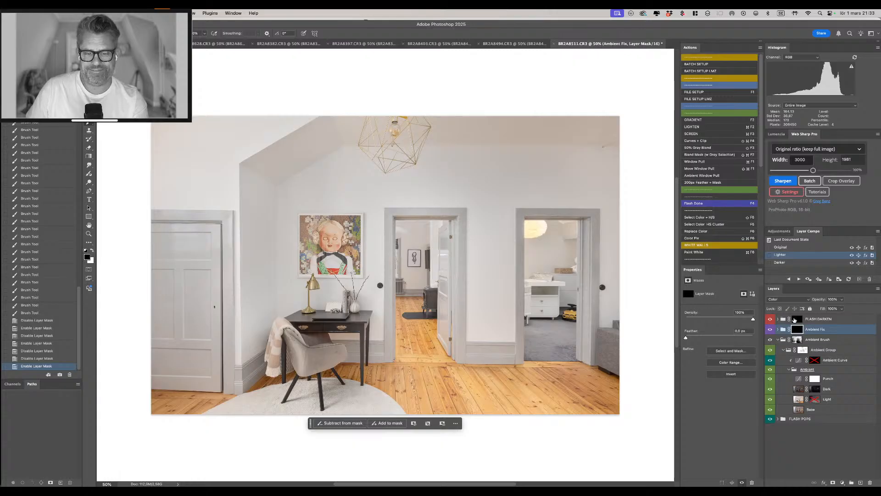
Start a Color Range selection with Localized Color Clusters, sampling the sloped ceiling and the ceiling strip to the right of the lamp.
{"action": "left_click", "coordinate": [731, 362]}
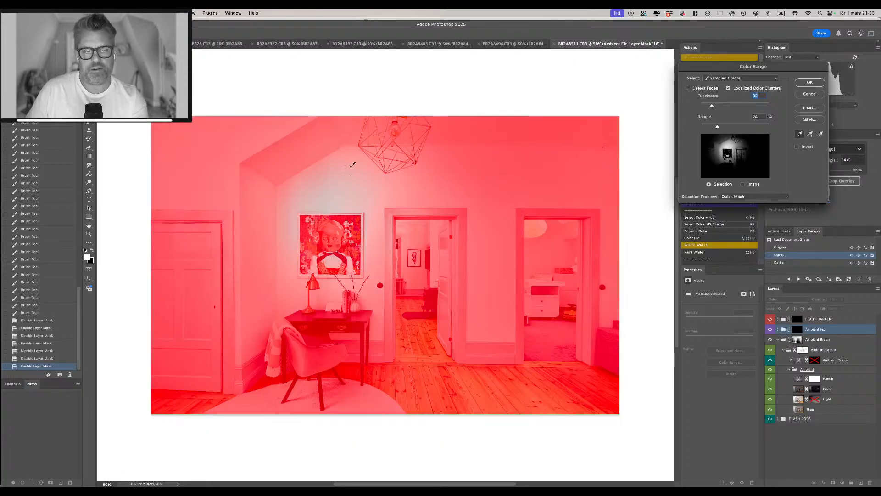
{"action": "left_click", "coordinate": [329, 129]}
{"action": "left_click", "coordinate": [358, 127], "text": "shift"}
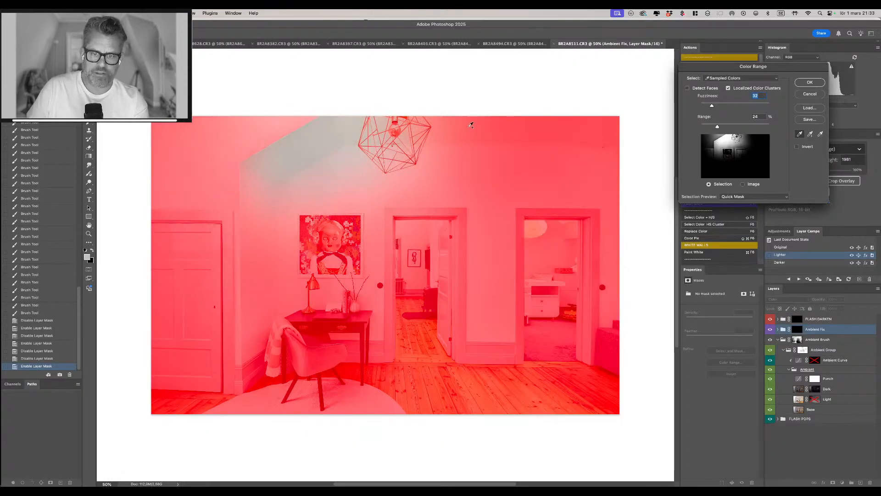
{"action": "left_click", "coordinate": [494, 131], "text": "shift"}
{"action": "left_click", "coordinate": [446, 136], "text": "shift"}
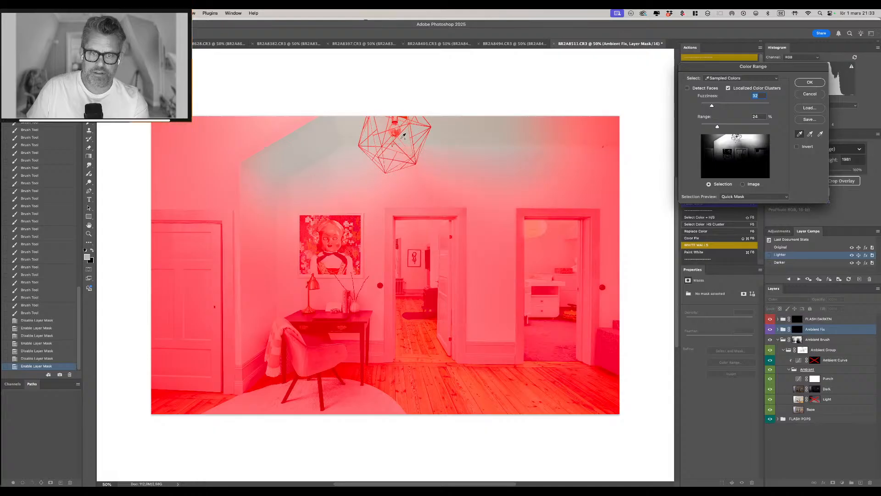
{"action": "left_click", "coordinate": [587, 126], "text": "shift"}
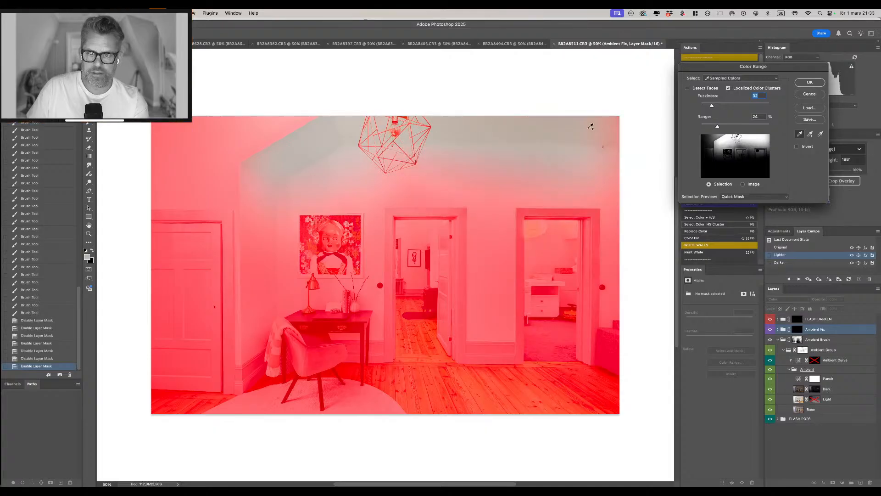
{"action": "left_click", "coordinate": [619, 129], "text": "shift"}
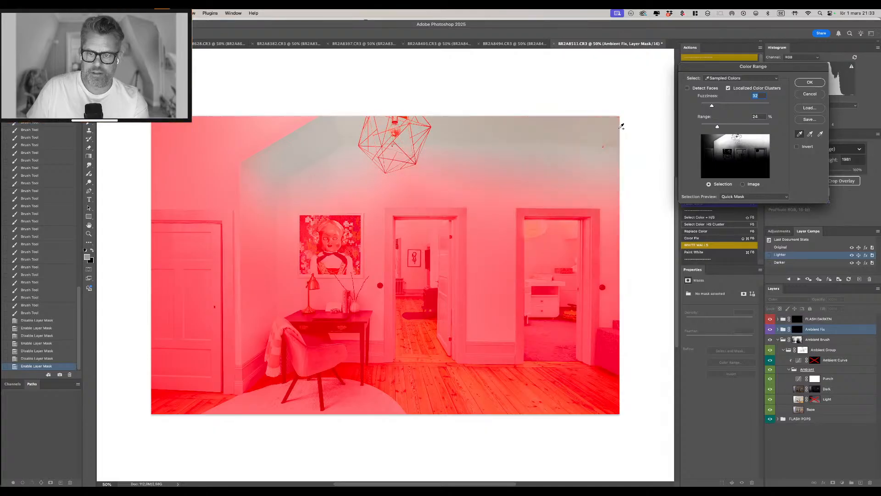
Add the walls around the picture, doorways and closed door to the Color Range, and desaturate them with a Hue/Saturation layer at saturation -45.
{"action": "left_click", "coordinate": [272, 186], "text": "shift"}
{"action": "left_click", "coordinate": [373, 197], "text": "shift"}
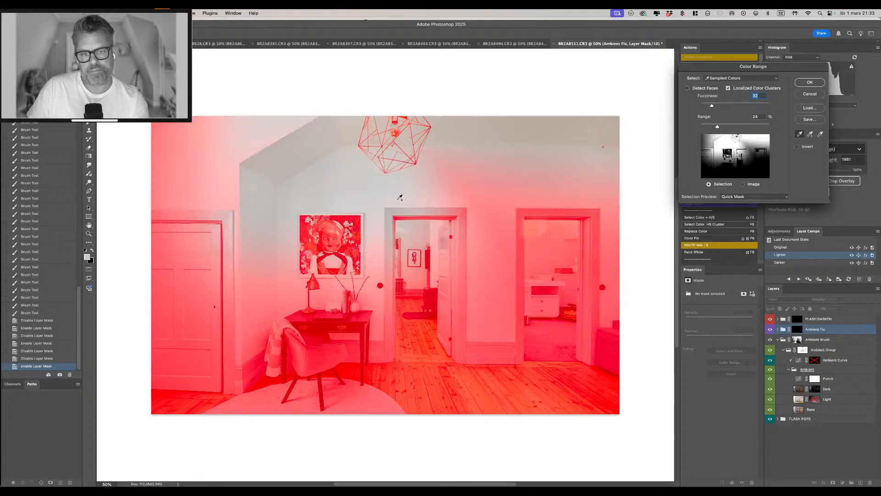
{"action": "left_click", "coordinate": [403, 196], "text": "shift"}
{"action": "left_click", "coordinate": [527, 184], "text": "shift"}
{"action": "left_click", "coordinate": [602, 187], "text": "shift"}
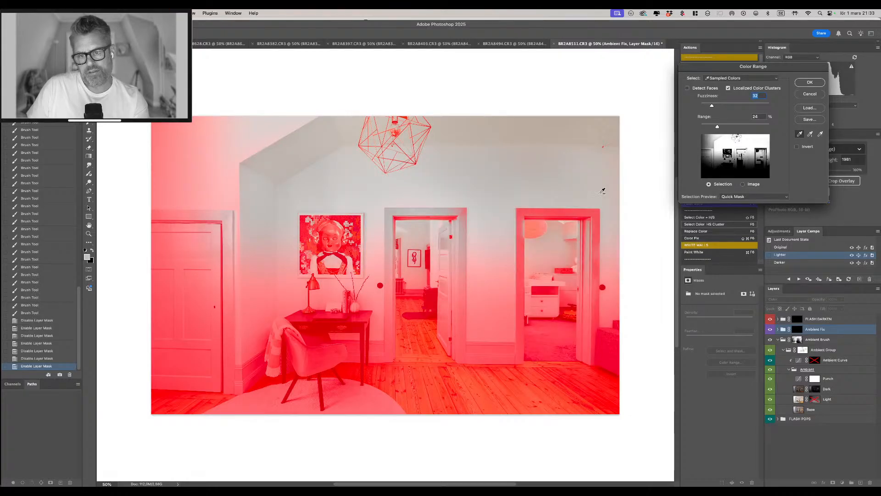
{"action": "left_click", "coordinate": [496, 292], "text": "shift"}
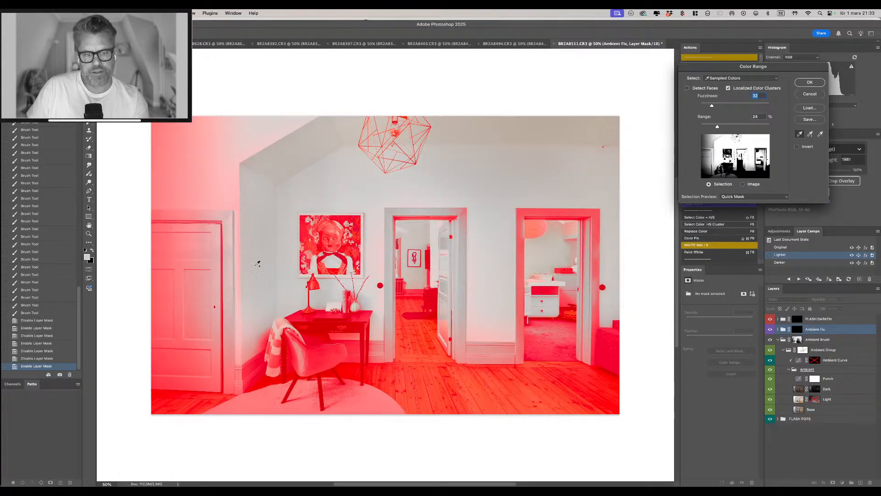
{"action": "left_click", "coordinate": [217, 178], "text": "shift"}
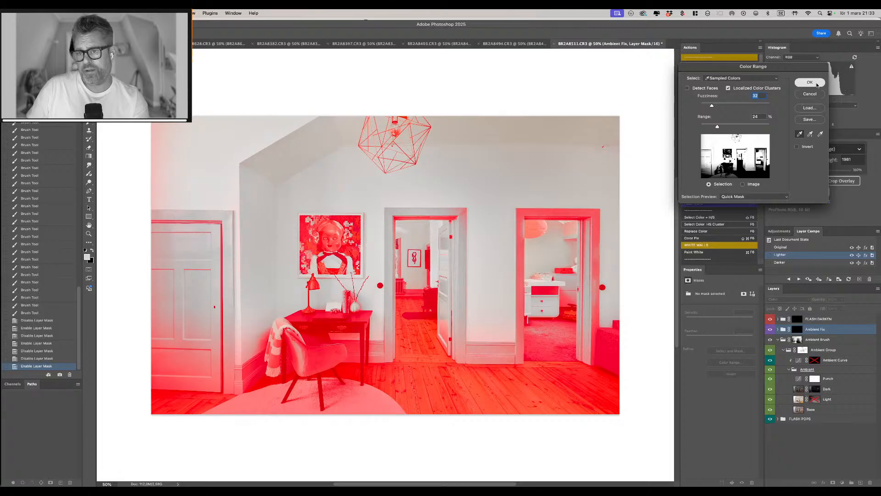
{"action": "key", "text": "Return"}
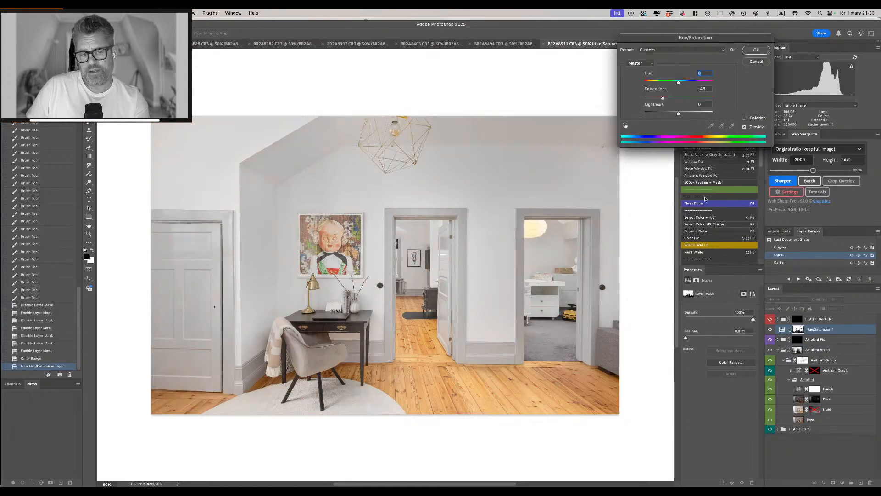
{"action": "key", "text": "Return"}
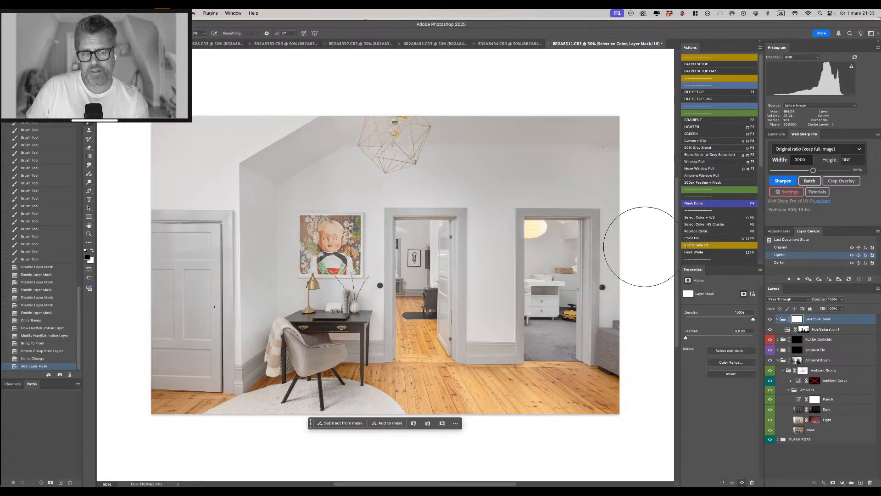
Compare the wall colour with the Selective Color group hidden and shown, leaving the group visible.
{"action": "left_click", "coordinate": [770, 319]}
{"action": "left_click", "coordinate": [770, 319]}
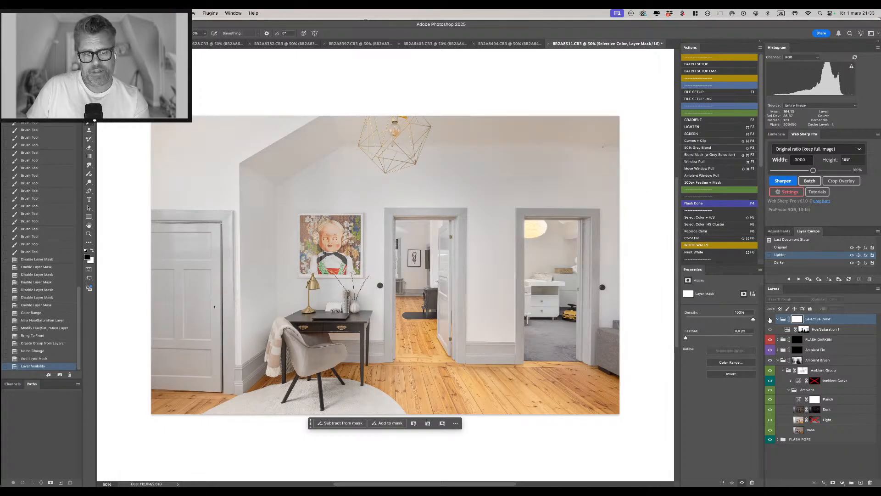
{"action": "left_click", "coordinate": [770, 319]}
{"action": "left_click", "coordinate": [770, 319]}
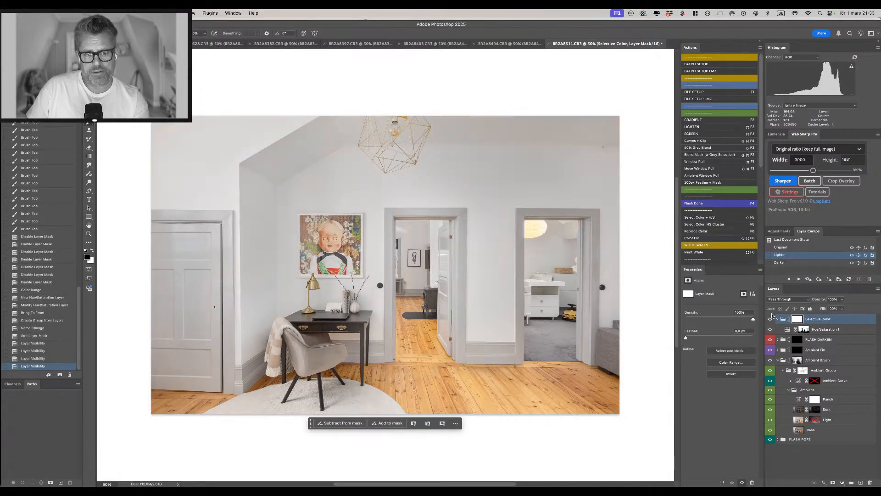
{"action": "left_click", "coordinate": [770, 319]}
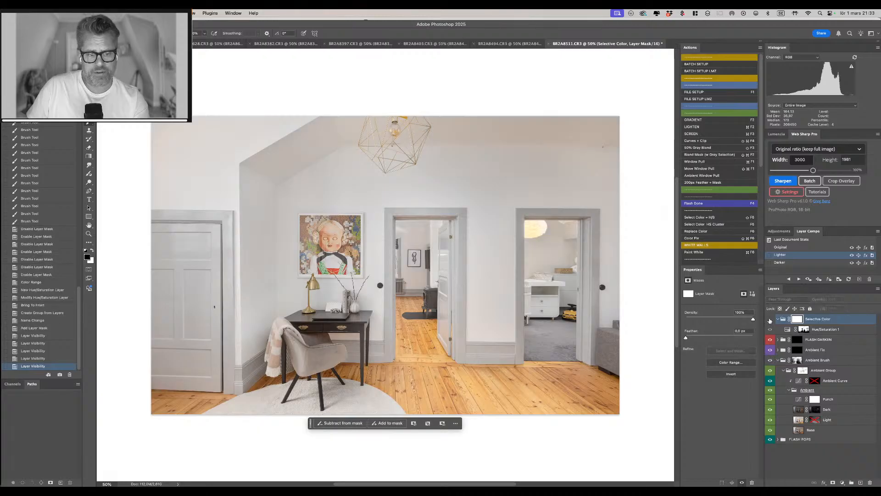
{"action": "left_click", "coordinate": [770, 319]}
{"action": "left_click", "coordinate": [770, 319]}
{"action": "left_click", "coordinate": [770, 319]}
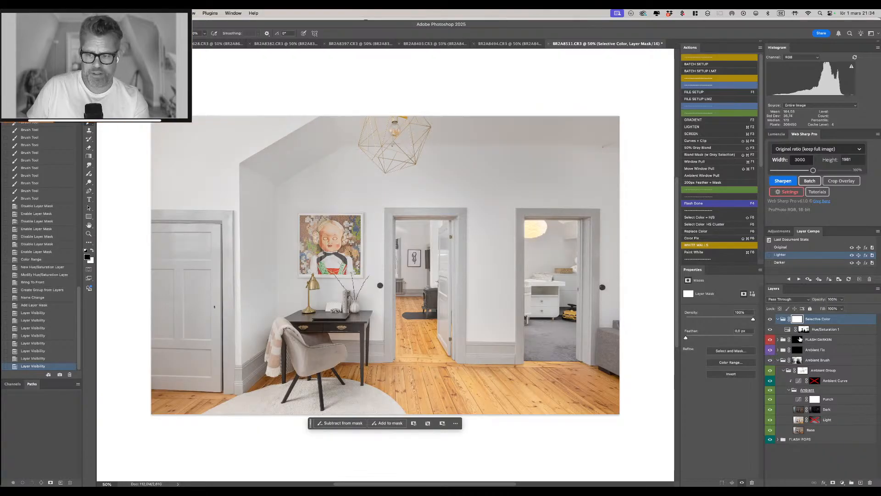
Brush white on the Hue/Saturation 1 layer's mask over the lower part of the closed door.
{"action": "left_click", "coordinate": [802, 329]}
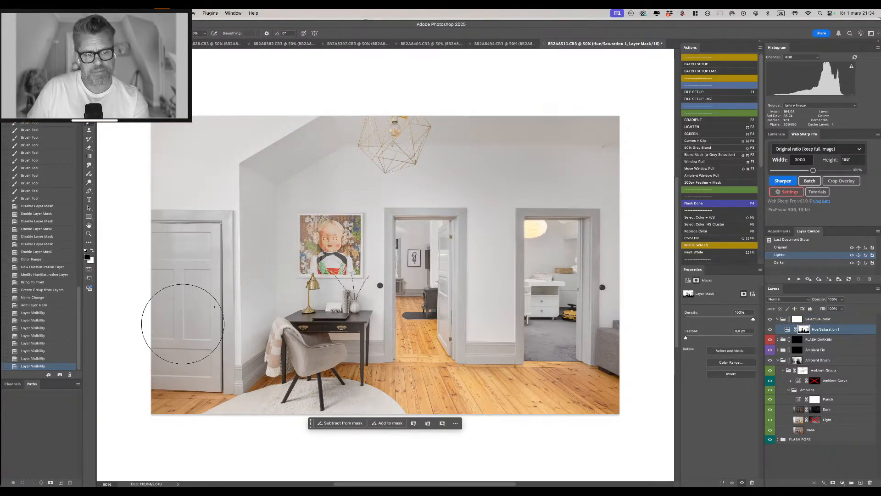
{"action": "key", "text": "x"}
{"action": "mouse_move", "coordinate": [180, 334]}
{"action": "left_mouse_down"}
{"action": "mouse_move", "coordinate": [157, 354]}
{"action": "mouse_move", "coordinate": [197, 338]}
{"action": "mouse_move", "coordinate": [200, 300]}
{"action": "left_mouse_up"}
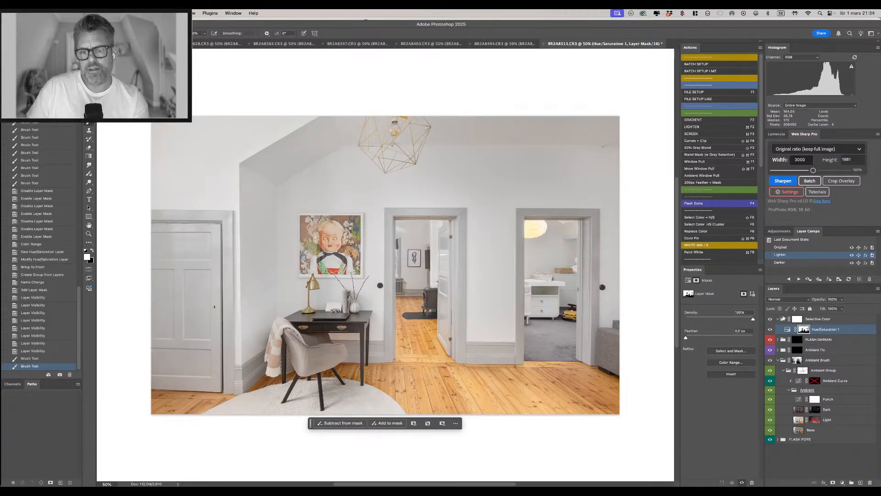
Set the Selective Color group's opacity to 88% and brush black on its mask along the ceiling to the right of the lamp.
{"action": "left_click", "coordinate": [798, 321]}
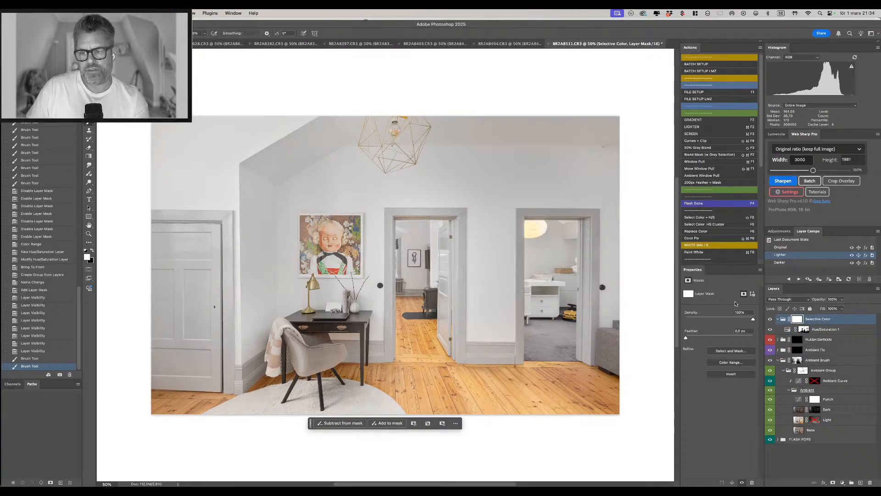
{"action": "left_click_drag", "start_coordinate": [825, 300], "coordinate": [817, 300]}
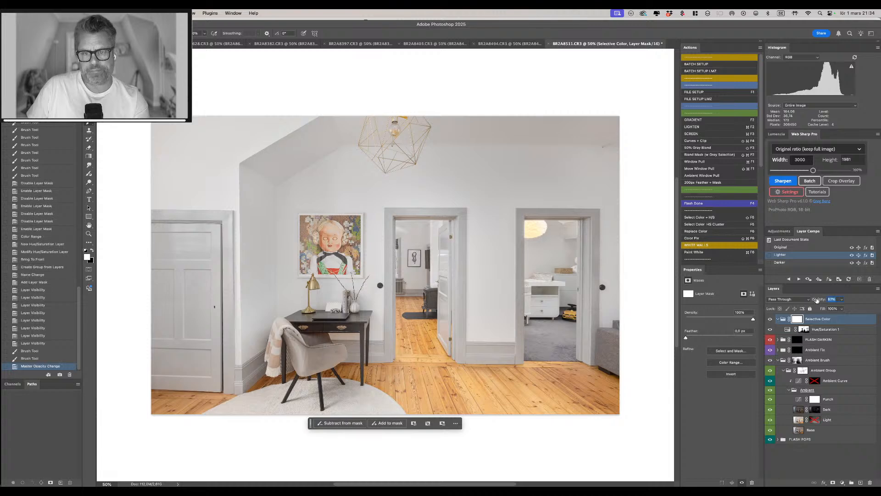
{"action": "key", "text": "x"}
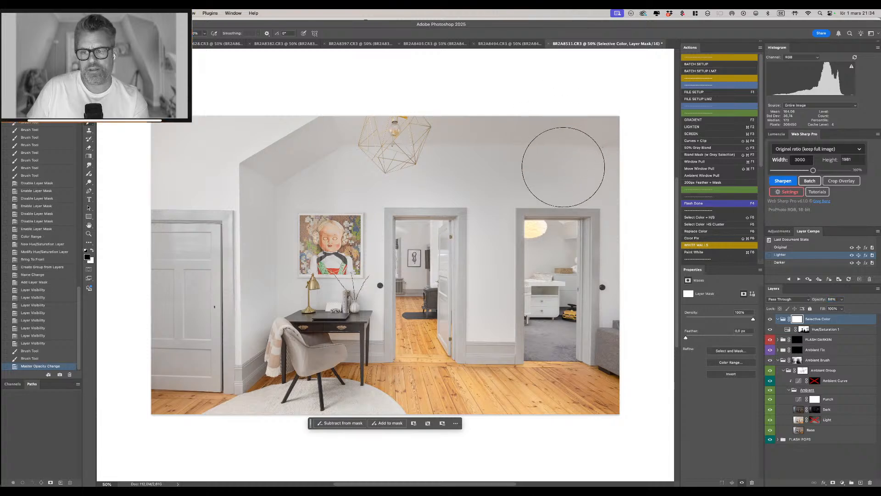
{"action": "left_click_drag", "start_coordinate": [429, 123], "coordinate": [611, 117]}
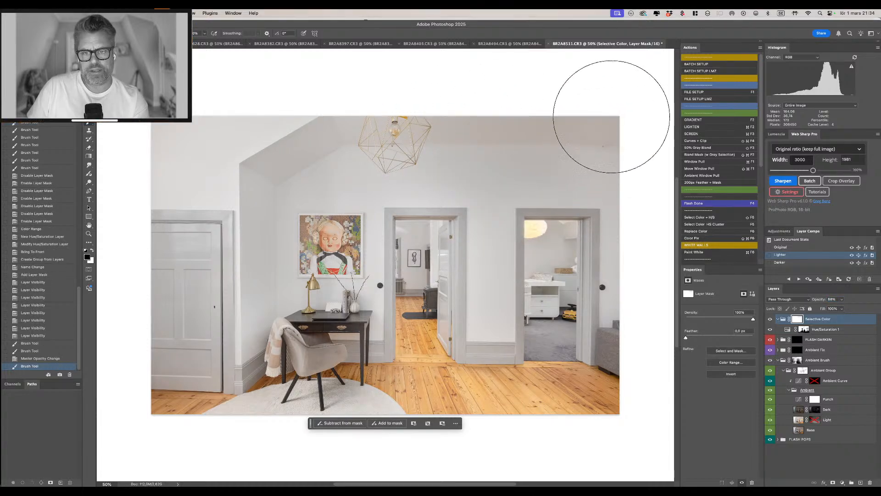
Refine the Selective Color mask with brush strokes over the sloped ceiling, the wall above the closed door and the chair and desk area.
{"action": "key", "text": "x"}
{"action": "mouse_move", "coordinate": [339, 113]}
{"action": "left_mouse_down"}
{"action": "mouse_move", "coordinate": [289, 132]}
{"action": "mouse_move", "coordinate": [258, 131]}
{"action": "left_mouse_up"}
{"action": "key", "text": "x"}
{"action": "mouse_move", "coordinate": [188, 201]}
{"action": "left_mouse_down"}
{"action": "mouse_move", "coordinate": [179, 161]}
{"action": "mouse_move", "coordinate": [276, 202]}
{"action": "left_mouse_up"}
{"action": "key", "text": "x"}
{"action": "mouse_move", "coordinate": [279, 287]}
{"action": "left_mouse_down"}
{"action": "mouse_move", "coordinate": [291, 339]}
{"action": "mouse_move", "coordinate": [347, 332]}
{"action": "mouse_move", "coordinate": [343, 346]}
{"action": "mouse_move", "coordinate": [322, 348]}
{"action": "mouse_move", "coordinate": [342, 337]}
{"action": "mouse_move", "coordinate": [309, 350]}
{"action": "mouse_move", "coordinate": [342, 337]}
{"action": "mouse_move", "coordinate": [325, 356]}
{"action": "left_mouse_up"}
{"action": "key", "text": "x"}
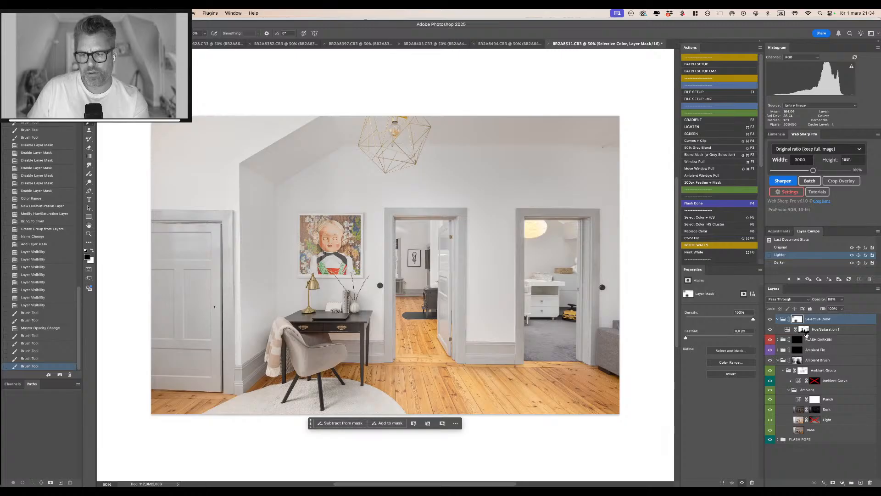
Inspect the Hue/Saturation 1 layer's mask on its own and return to the normal image view.
{"action": "key", "text": "alt+bracketleft"}
{"action": "left_click", "coordinate": [803, 329], "text": "alt"}
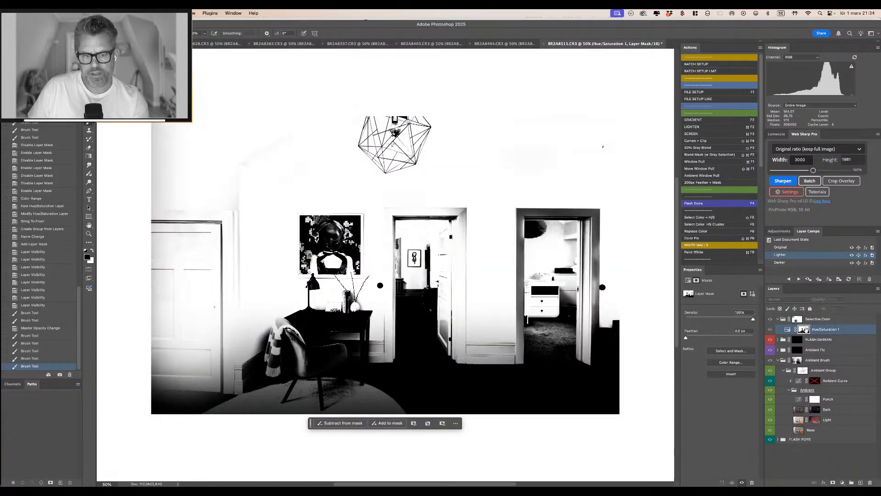
{"action": "left_click", "coordinate": [803, 330], "text": "alt"}
Brush white on the Hue/Saturation 1 mask over the wall beneath the desk and the adjoining chair backrest.
{"action": "left_click_drag", "start_coordinate": [333, 341], "coordinate": [430, 337]}
{"action": "mouse_move", "coordinate": [379, 311]}
{"action": "left_mouse_down"}
{"action": "mouse_move", "coordinate": [327, 299]}
{"action": "mouse_move", "coordinate": [339, 303]}
{"action": "left_mouse_up"}
{"action": "mouse_move", "coordinate": [252, 296]}
{"action": "left_mouse_down"}
{"action": "mouse_move", "coordinate": [285, 294]}
{"action": "mouse_move", "coordinate": [295, 305]}
{"action": "left_mouse_up"}
{"action": "key", "text": "x"}
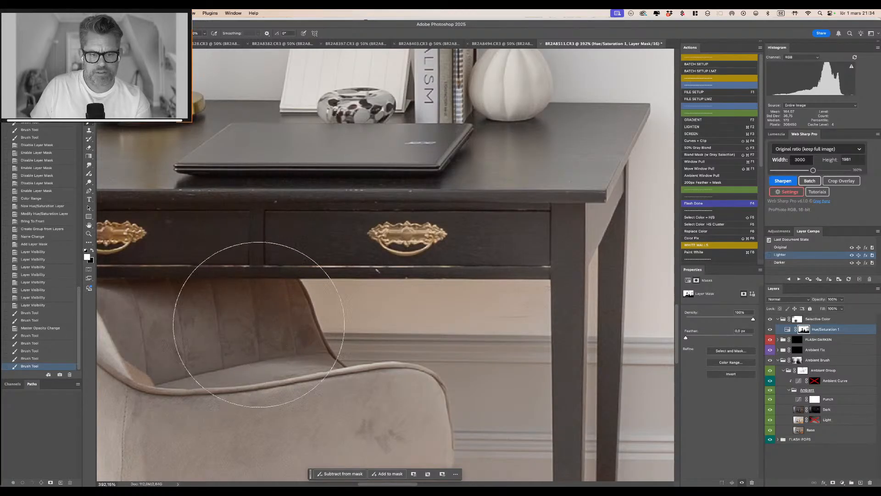
{"action": "left_click", "coordinate": [390, 307]}
{"action": "left_click", "coordinate": [448, 300]}
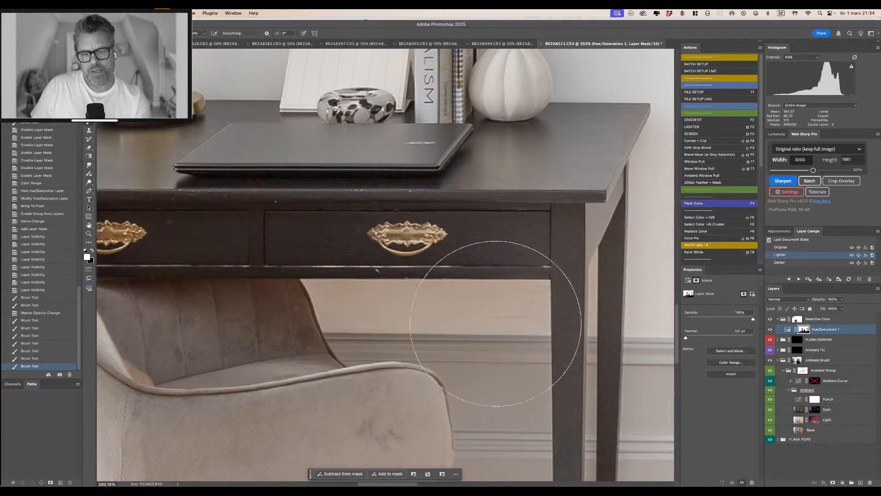
{"action": "mouse_move", "coordinate": [210, 313]}
{"action": "left_mouse_down"}
{"action": "mouse_move", "coordinate": [207, 343]}
{"action": "mouse_move", "coordinate": [249, 370]}
{"action": "mouse_move", "coordinate": [321, 365]}
{"action": "left_mouse_up"}
{"action": "key", "text": "super+0"}
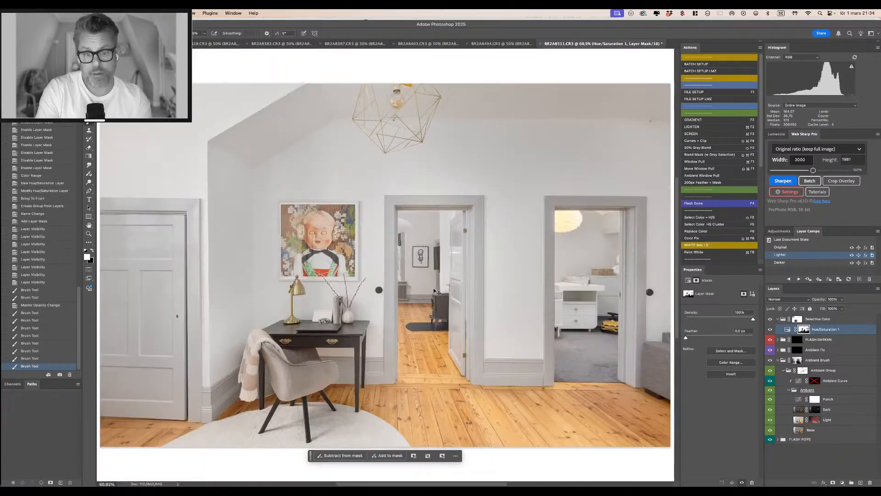
Apply Nik 7 Color Efex on a stamped NIK COLOR smart object above the Selective Color group, and flatten the image with Auto Contrast.
{"action": "left_click", "coordinate": [795, 319]}
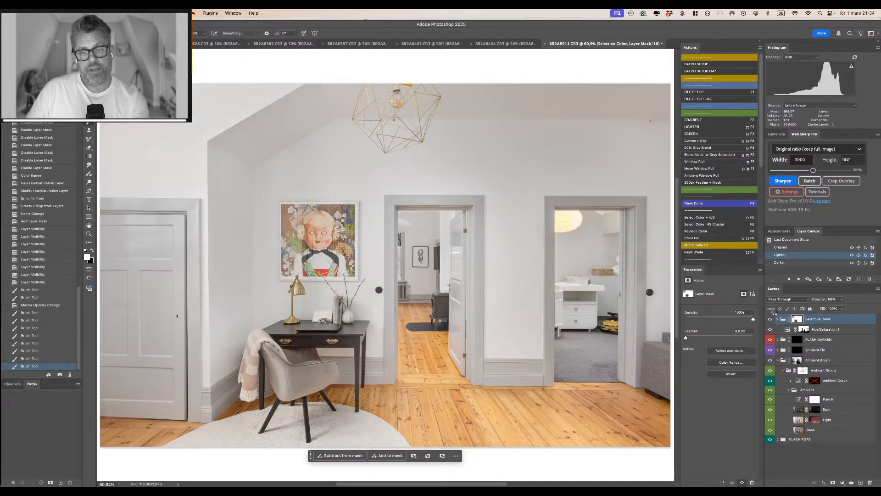
{"action": "key", "text": "F7"}
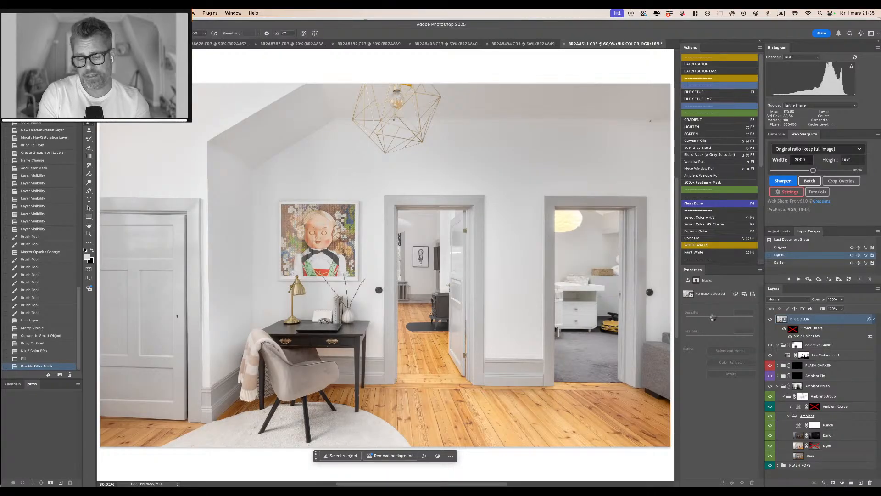
{"action": "key", "text": "F7"}
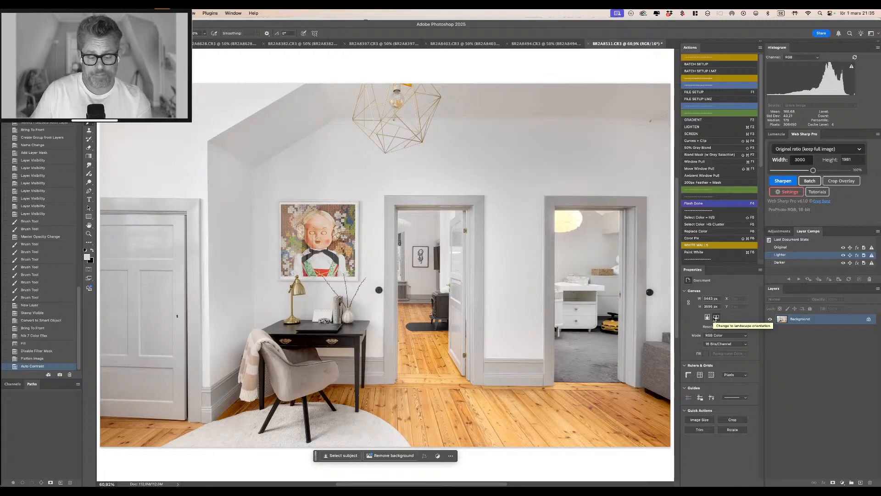
Adjust the Light settings with the Camera Raw Filter: Exposure +0.27, Highlights -30, Shadows +29, Whites 0 and Blacks +19.
{"action": "key", "text": "shift+super+a"}
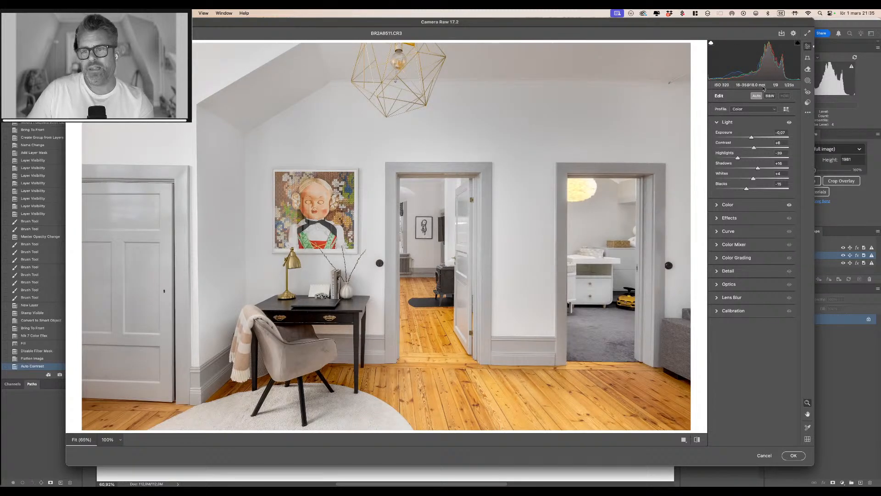
{"action": "left_click_drag", "start_coordinate": [751, 136], "coordinate": [753, 137]}
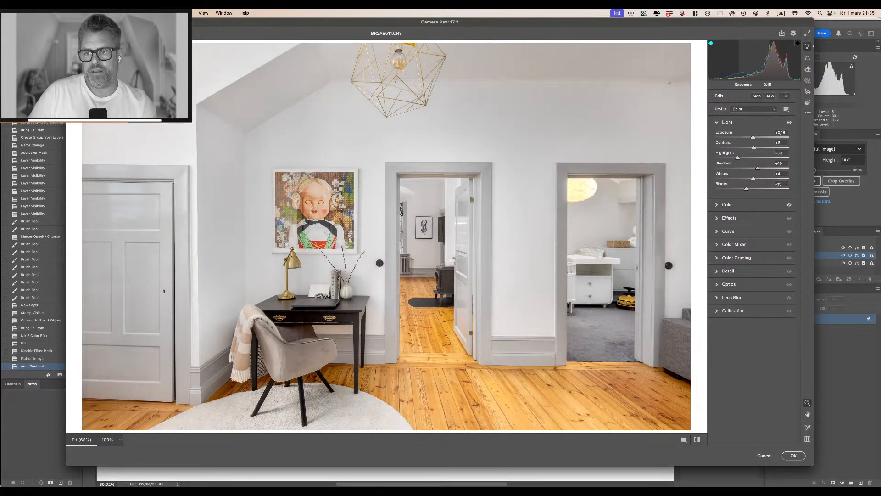
{"action": "left_click_drag", "start_coordinate": [769, 64], "coordinate": [773, 64]}
{"action": "left_click_drag", "start_coordinate": [746, 189], "coordinate": [758, 179]}
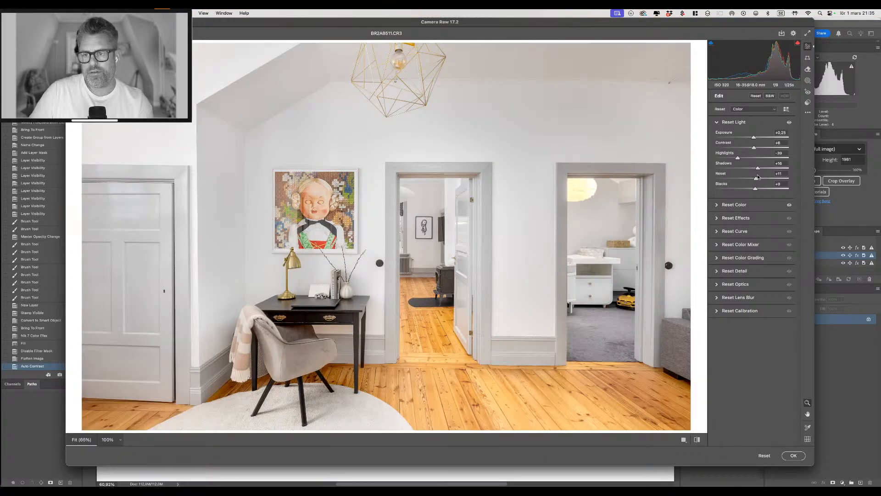
{"action": "double_click", "coordinate": [756, 179]}
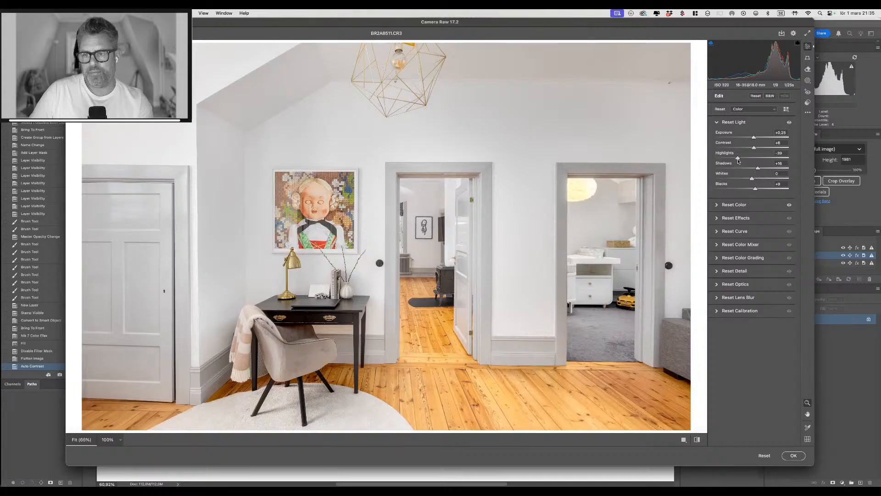
{"action": "left_click_drag", "start_coordinate": [737, 157], "coordinate": [762, 170]}
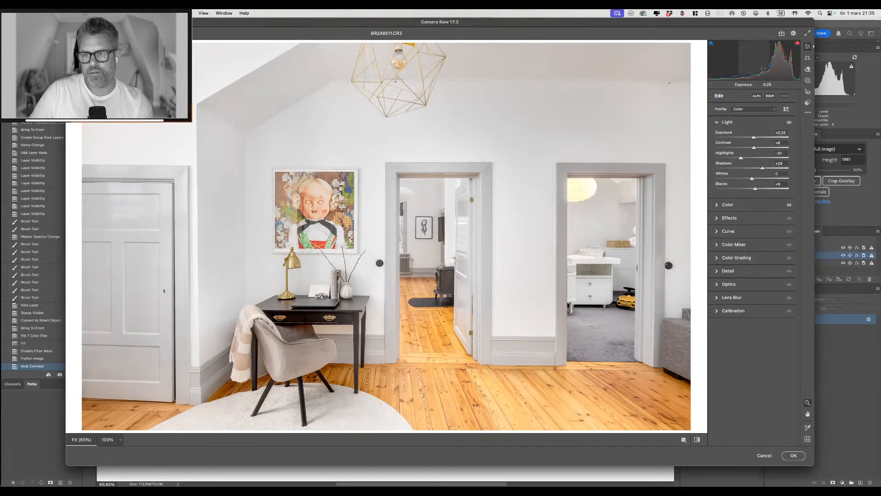
{"action": "left_click_drag", "start_coordinate": [754, 137], "coordinate": [754, 137]}
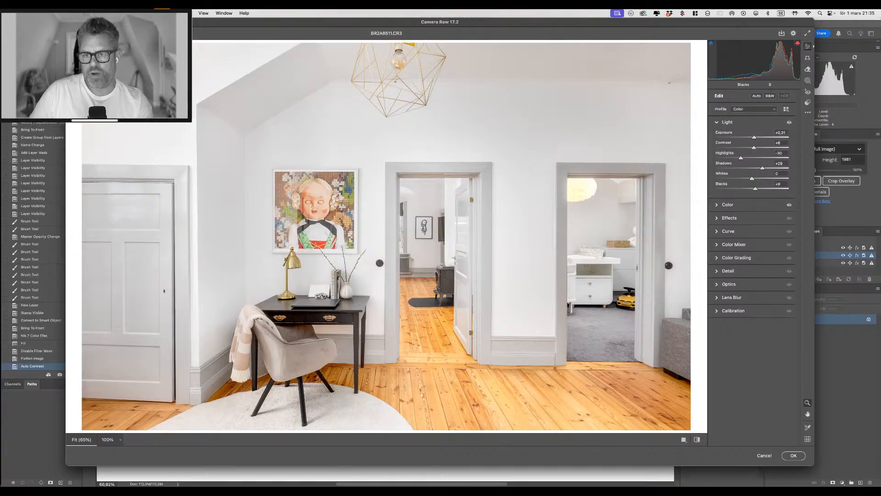
{"action": "left_click_drag", "start_coordinate": [751, 60], "coordinate": [746, 60]}
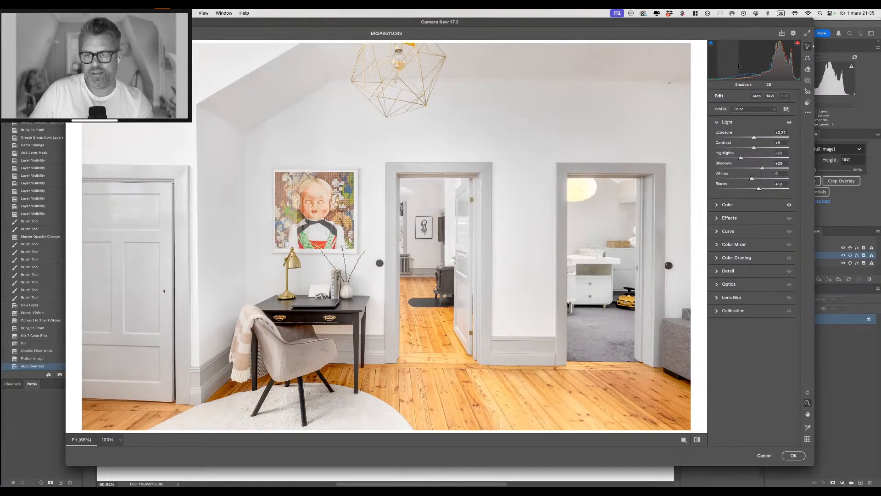
{"action": "key", "text": "alt"}
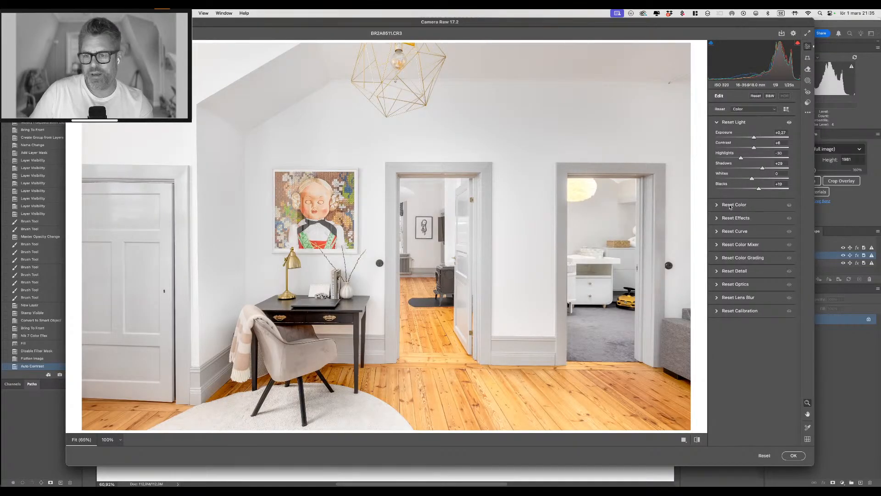
Correct the room's perspective with the Full Upright geometry correction and apply the Camera Raw adjustments.
{"action": "left_click", "coordinate": [808, 57]}
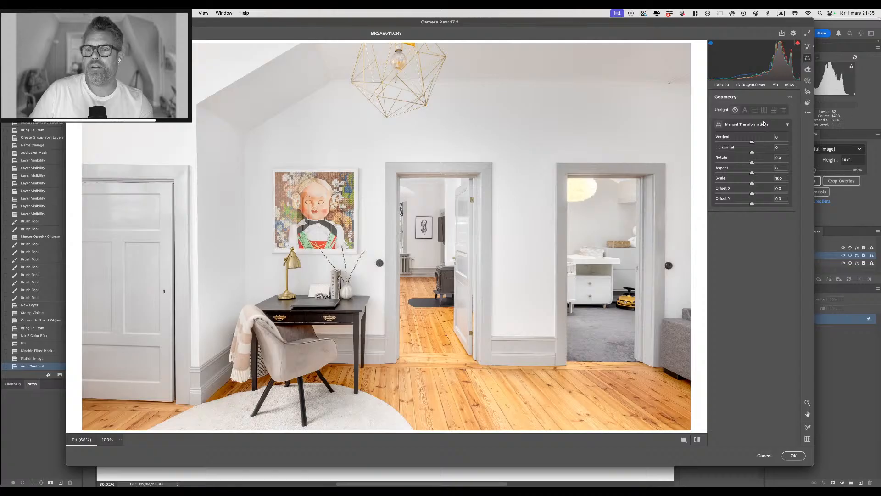
{"action": "left_click", "coordinate": [774, 110]}
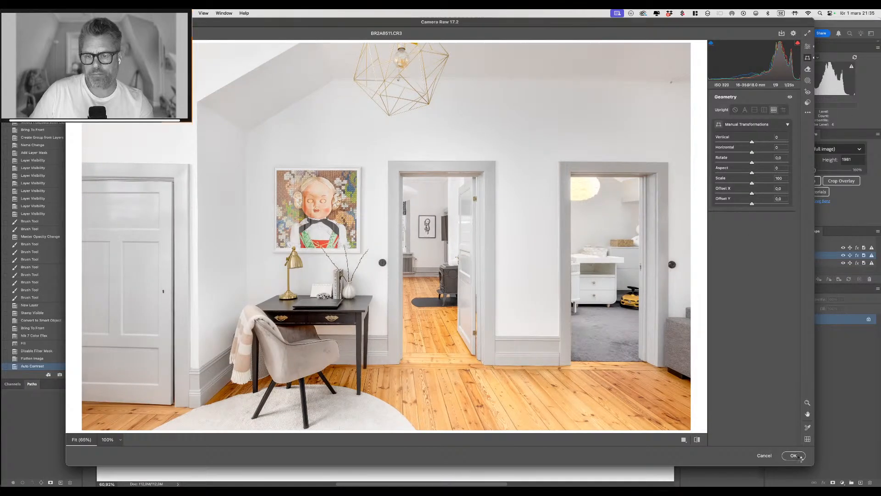
{"action": "left_click", "coordinate": [799, 457]}
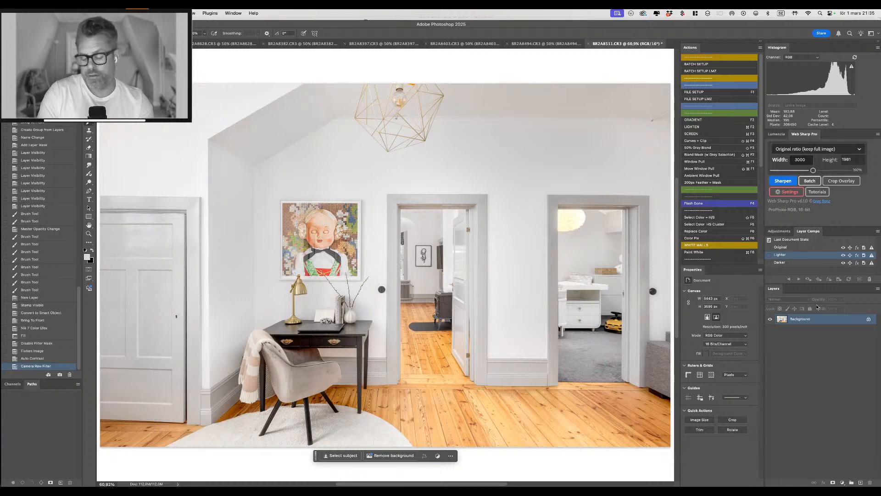
Generate a sharpened 3000 px wide copy with Web Sharp Pro at the original ratio, and close the finished documents of this room view.
{"action": "key", "text": "super+minus"}
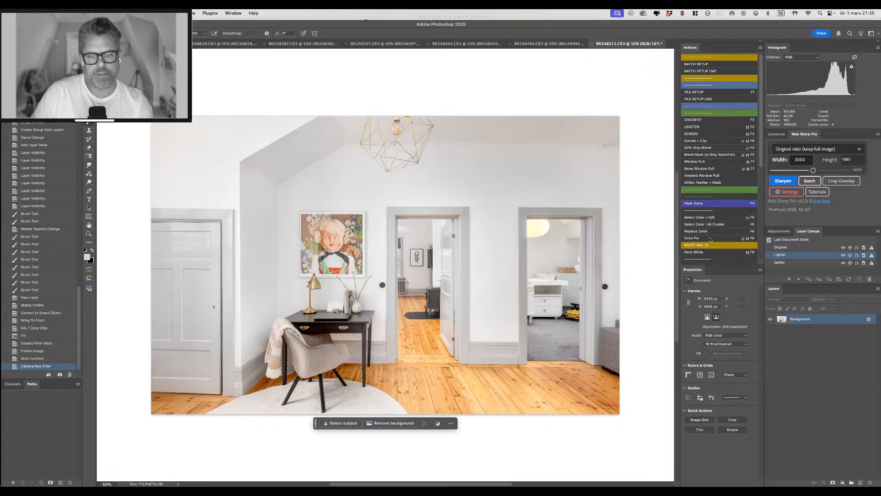
{"action": "left_click", "coordinate": [783, 180]}
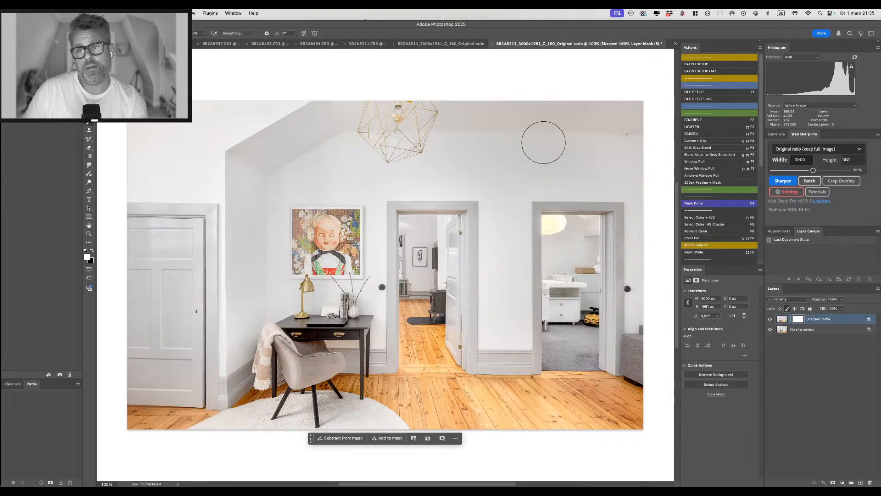
{"action": "key", "text": "super+w"}
{"action": "key", "text": "d"}
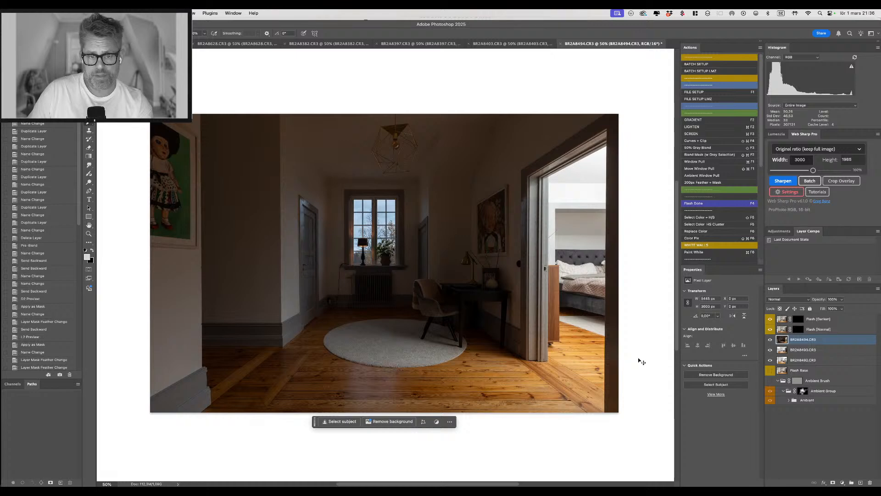
Blend the BR2A8494.CR3 layer in Screen mode and toggle its visibility to compare the doorway, leaving the layer shown.
{"action": "key", "text": "super+F2"}
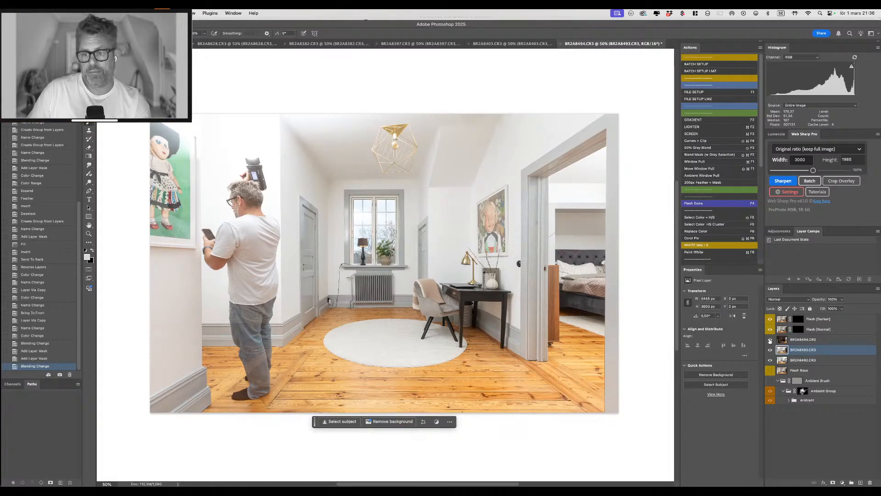
{"action": "left_click", "coordinate": [770, 340]}
{"action": "left_click", "coordinate": [770, 340]}
{"action": "left_click", "coordinate": [771, 338]}
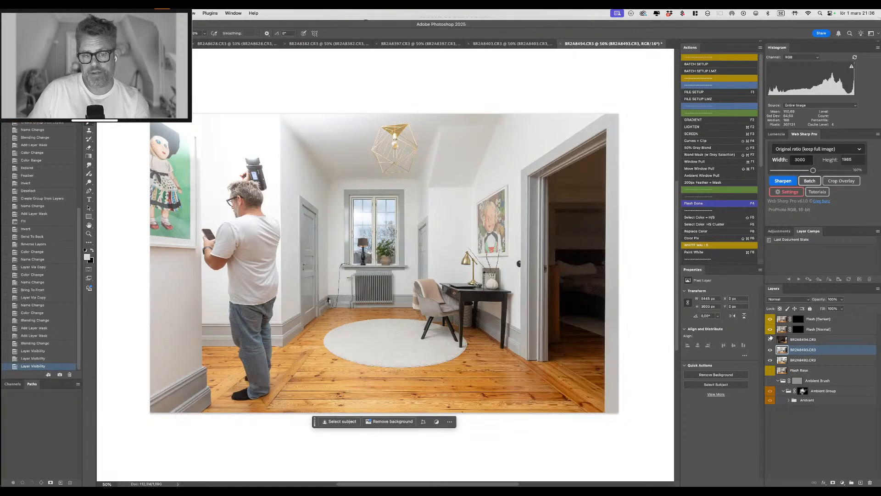
{"action": "left_click", "coordinate": [770, 338]}
{"action": "left_click", "coordinate": [771, 339]}
{"action": "left_click", "coordinate": [770, 340]}
{"action": "left_click", "coordinate": [771, 341]}
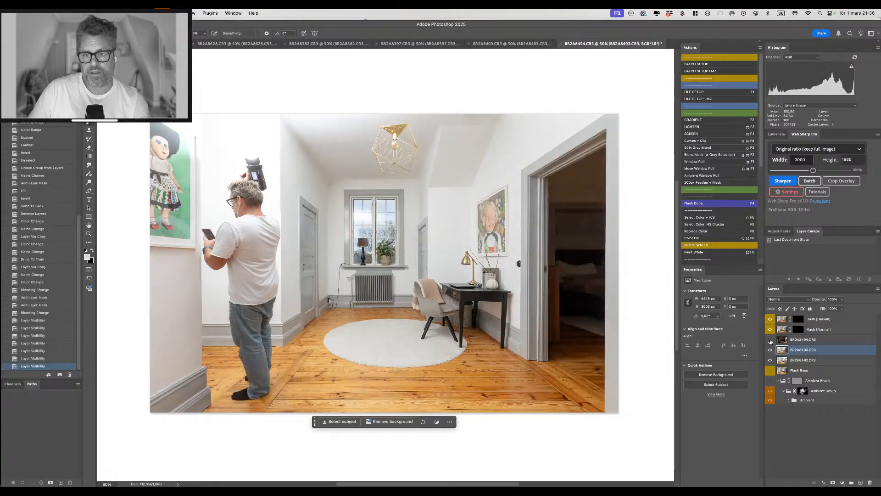
{"action": "left_click", "coordinate": [770, 341]}
{"action": "left_click", "coordinate": [770, 341]}
{"action": "left_click", "coordinate": [770, 341]}
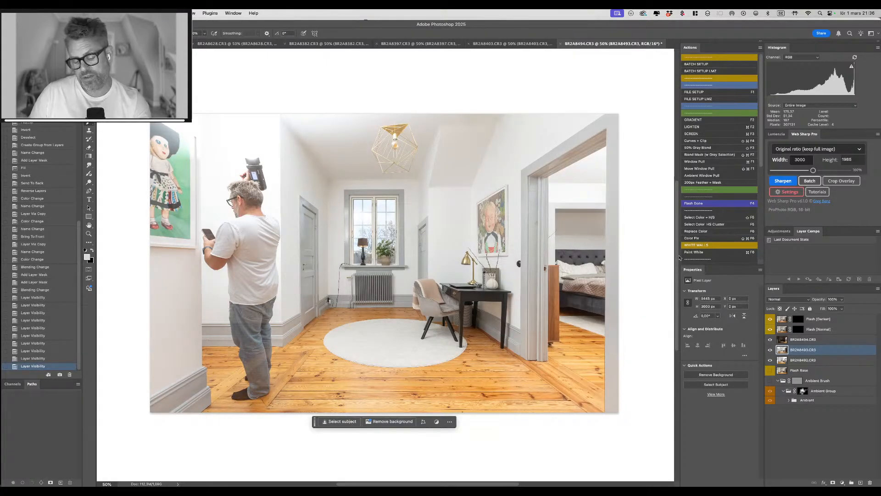
Create a mask with a 200 px feather from a rectangular selection around the bedroom doorway and place it on the BR2A8494.CR3 layer.
{"action": "key", "text": "m"}
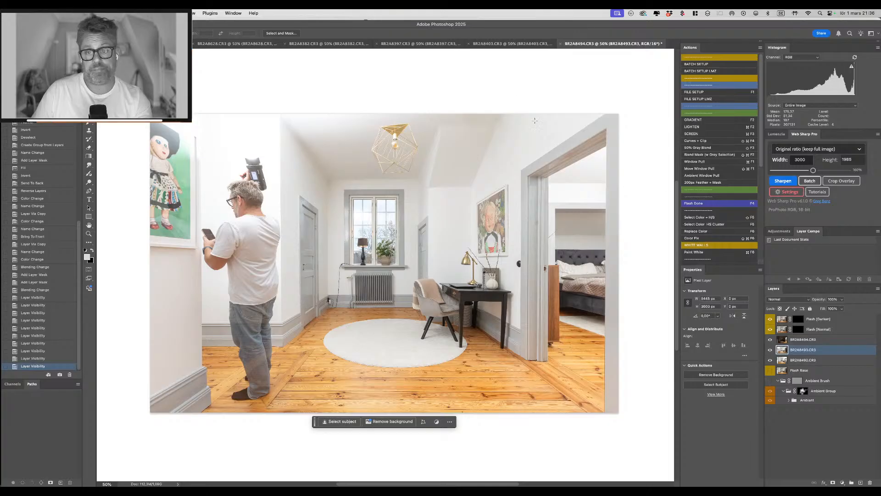
{"action": "left_click_drag", "start_coordinate": [502, 90], "coordinate": [660, 425]}
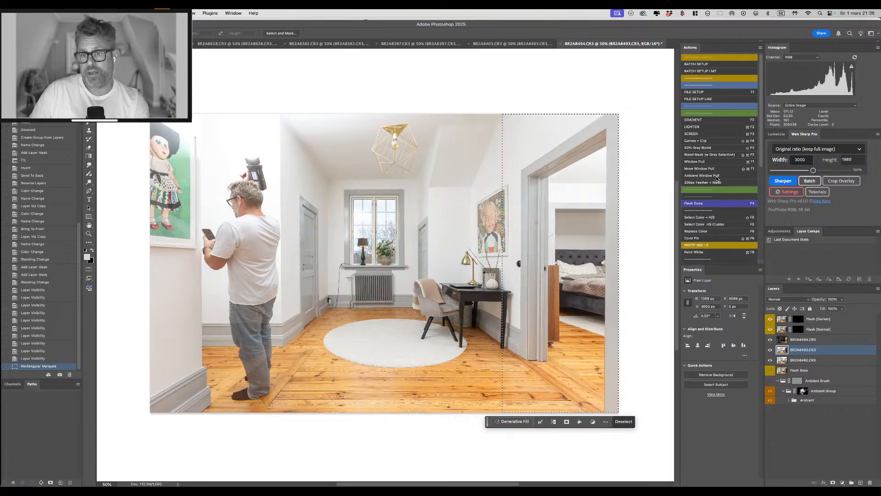
{"action": "left_click", "coordinate": [714, 183]}
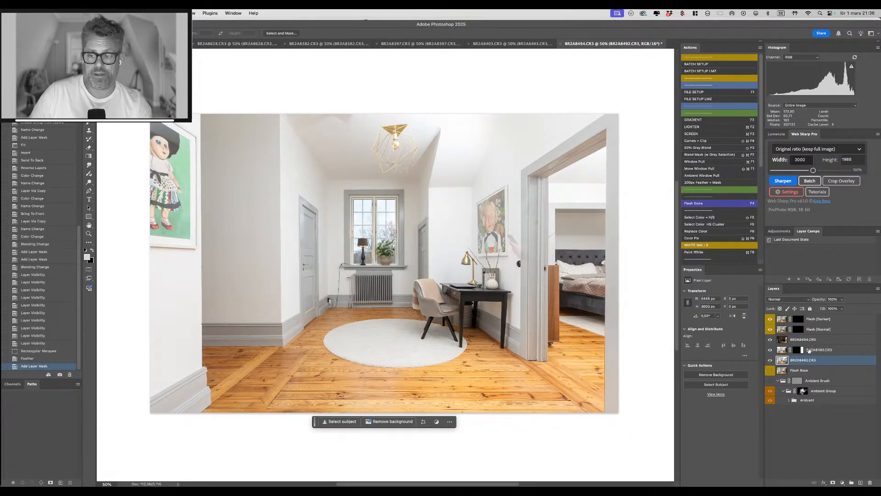
{"action": "left_click_drag", "start_coordinate": [809, 350], "coordinate": [802, 345]}
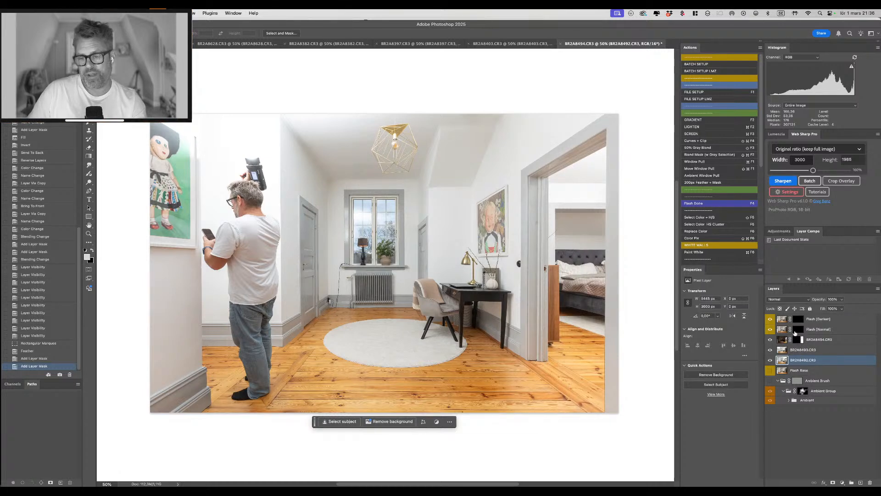
Inspect the BR2A8494.CR3 layer's mask on its own, and toggle it off and on to compare its effect.
{"action": "left_click", "coordinate": [796, 339]}
{"action": "left_click", "coordinate": [799, 339], "text": "alt"}
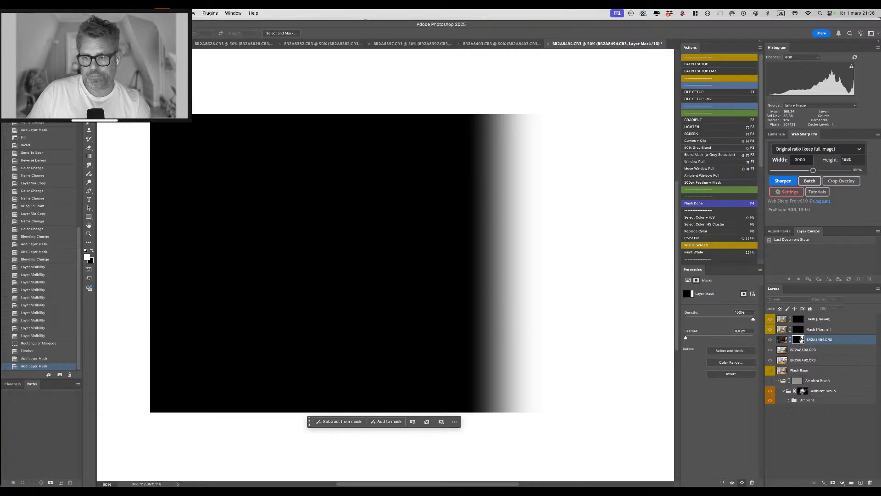
{"action": "left_click", "coordinate": [800, 339], "text": "alt"}
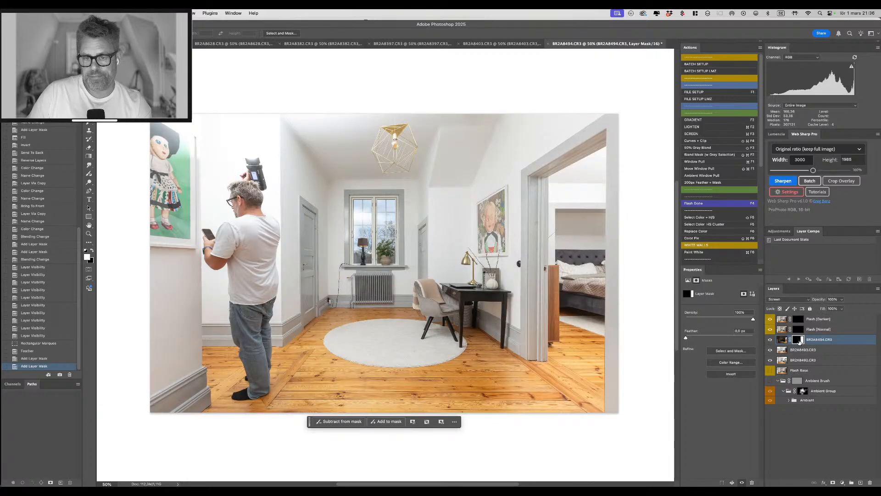
{"action": "left_click", "coordinate": [799, 340], "text": "shift"}
{"action": "left_click", "coordinate": [799, 340], "text": "shift"}
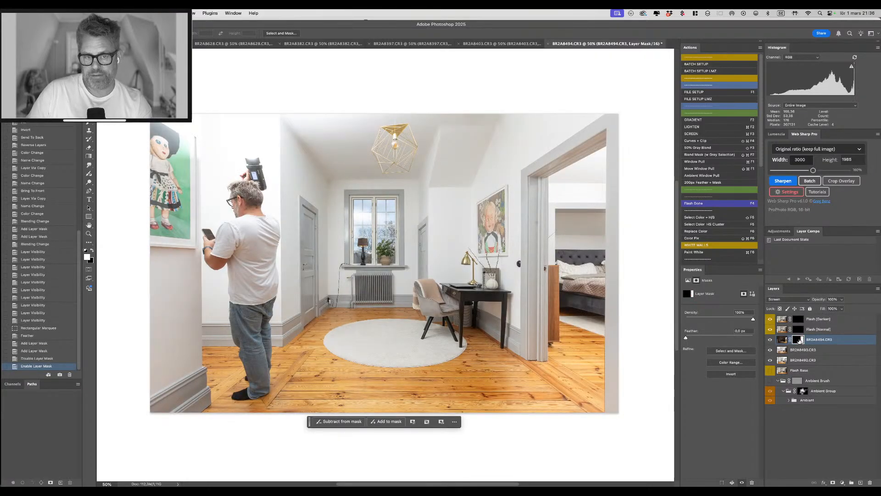
{"action": "left_click", "coordinate": [799, 340], "text": "shift"}
{"action": "left_click", "coordinate": [799, 340], "text": "shift"}
{"action": "left_click", "coordinate": [799, 341], "text": "shift"}
{"action": "left_click", "coordinate": [801, 340], "text": "shift"}
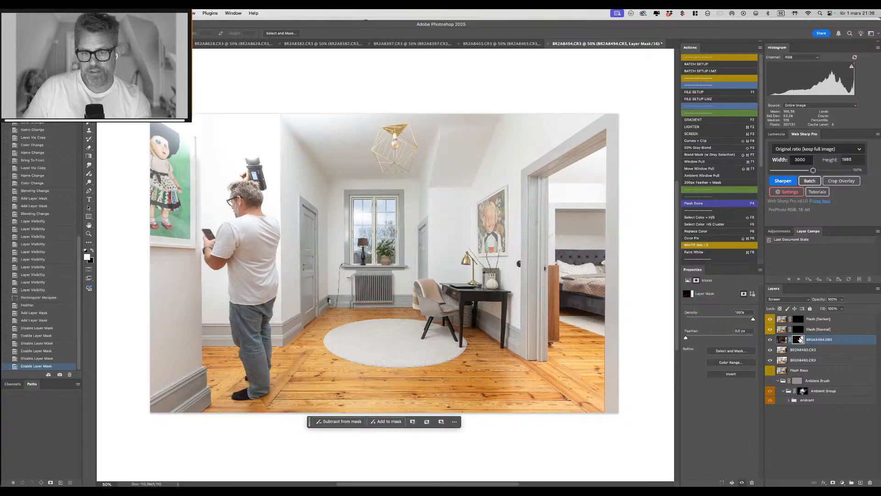
{"action": "left_click", "coordinate": [800, 340], "text": "shift"}
{"action": "left_click", "coordinate": [801, 339], "text": "shift"}
{"action": "left_click", "coordinate": [800, 340], "text": "shift"}
{"action": "left_click", "coordinate": [801, 339], "text": "shift"}
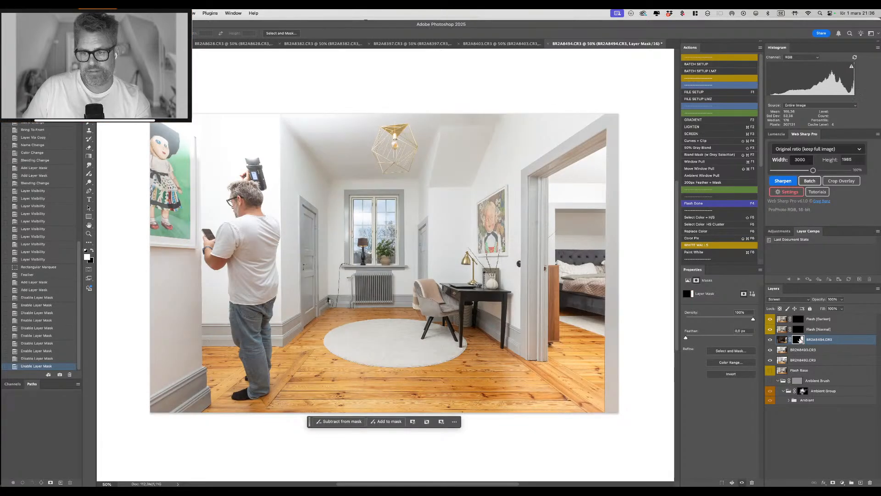
Brush black on the BR2A8494.CR3 mask along the bottom edge of the floor beside the bedroom doorway.
{"action": "key", "text": "b"}
{"action": "left_click_drag", "start_coordinate": [525, 382], "coordinate": [550, 383]}
{"action": "key", "text": "x"}
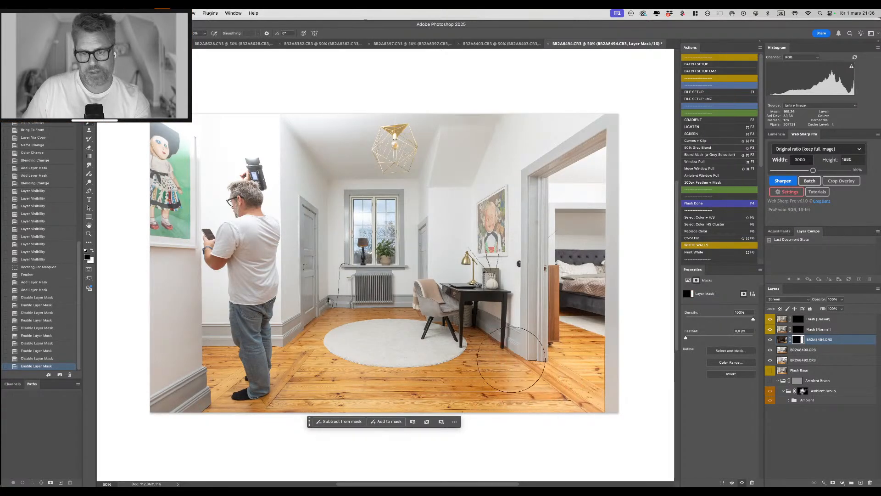
{"action": "mouse_move", "coordinate": [562, 428]}
{"action": "left_mouse_down"}
{"action": "mouse_move", "coordinate": [515, 417]}
{"action": "mouse_move", "coordinate": [466, 423]}
{"action": "mouse_move", "coordinate": [509, 435]}
{"action": "left_mouse_up"}
Run the Gradient action on the BR2A8493.CR3 layer and draw a horizontal mask gradient across the window, white toward the desk and black toward the closed door.
{"action": "left_click", "coordinate": [814, 351]}
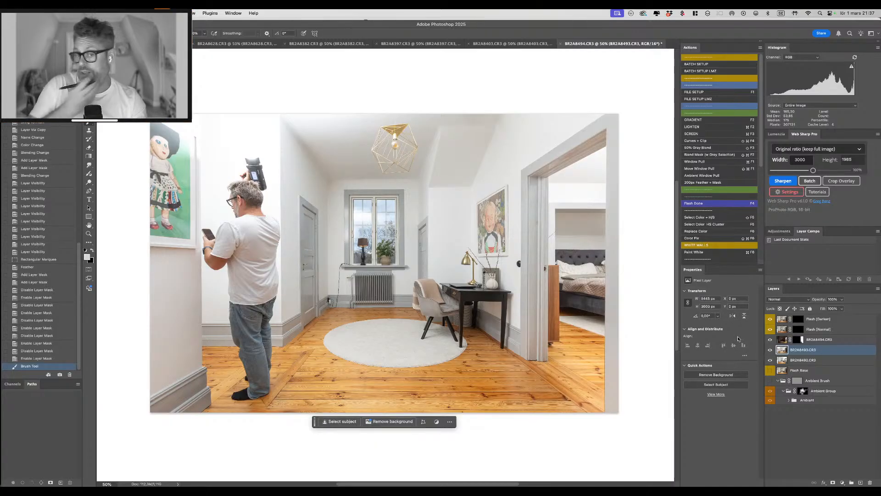
{"action": "key", "text": "F2"}
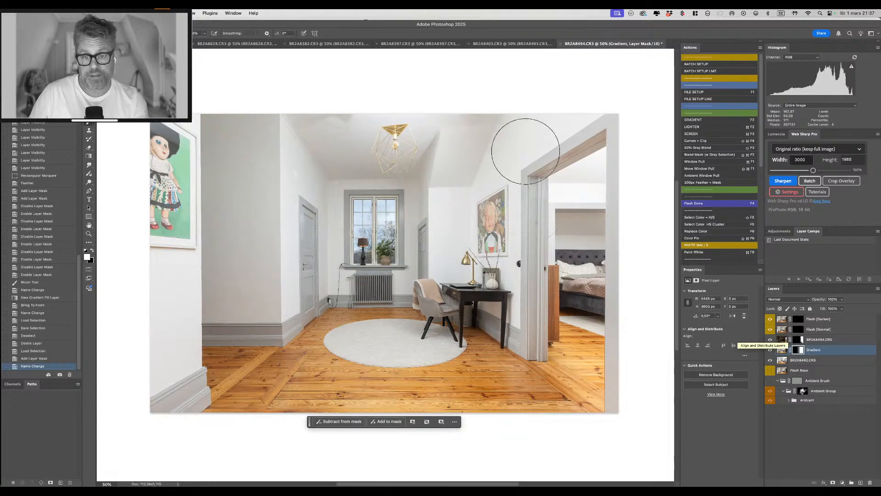
{"action": "left_click_drag", "start_coordinate": [426, 262], "coordinate": [350, 262]}
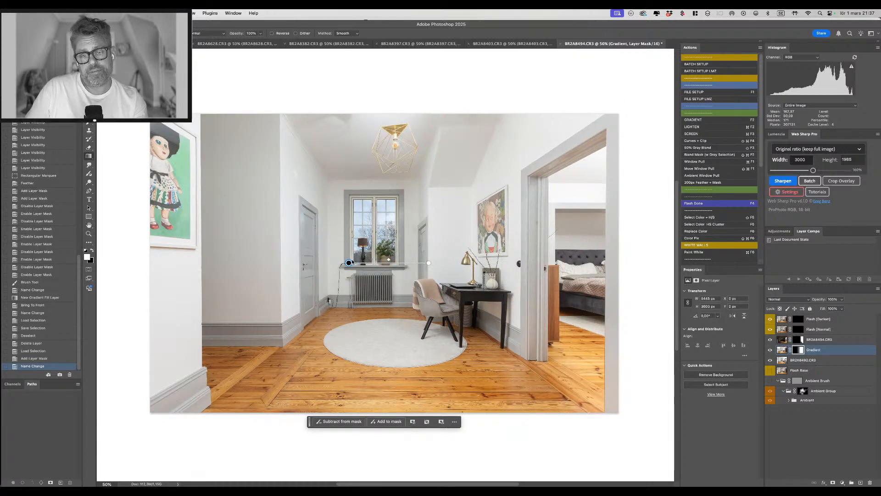
Refine the Gradient layer's mask with white brushed along the top of the ceiling and black dabbed over the upper slope above the desk.
{"action": "key", "text": "b"}
{"action": "mouse_move", "coordinate": [339, 119]}
{"action": "left_mouse_down"}
{"action": "mouse_move", "coordinate": [386, 115]}
{"action": "mouse_move", "coordinate": [321, 98]}
{"action": "mouse_move", "coordinate": [439, 98]}
{"action": "left_mouse_up"}
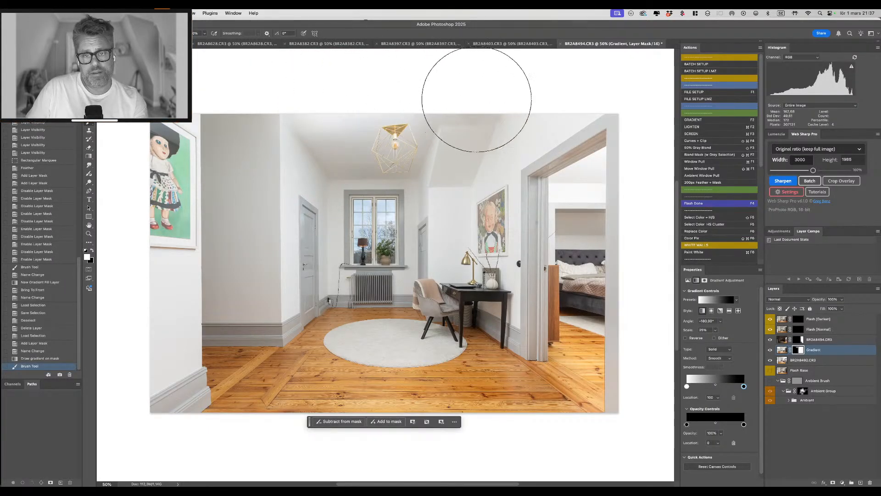
{"action": "key", "text": "x"}
{"action": "left_click", "coordinate": [481, 102]}
{"action": "left_click", "coordinate": [487, 107]}
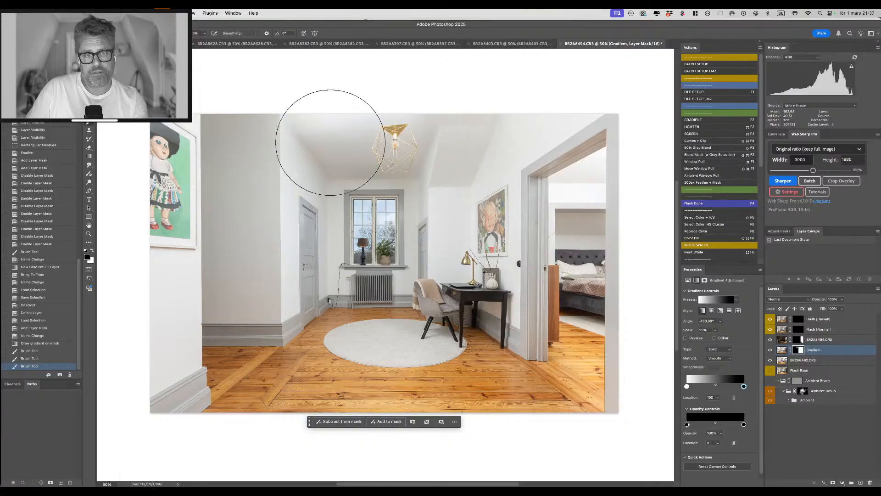
Refine the Gradient mask with white on the upper wall above the closed door, and black over the left wall recess, its baseboard and the window.
{"action": "key", "text": "x"}
{"action": "left_click_drag", "start_coordinate": [297, 171], "coordinate": [272, 181]}
{"action": "key", "text": "x"}
{"action": "mouse_move", "coordinate": [245, 223]}
{"action": "left_mouse_down"}
{"action": "mouse_move", "coordinate": [255, 316]}
{"action": "mouse_move", "coordinate": [254, 214]}
{"action": "mouse_move", "coordinate": [263, 216]}
{"action": "left_mouse_up"}
{"action": "mouse_move", "coordinate": [262, 311]}
{"action": "left_mouse_down"}
{"action": "mouse_move", "coordinate": [274, 342]}
{"action": "mouse_move", "coordinate": [302, 300]}
{"action": "mouse_move", "coordinate": [270, 308]}
{"action": "mouse_move", "coordinate": [269, 331]}
{"action": "left_mouse_up"}
{"action": "mouse_move", "coordinate": [393, 220]}
{"action": "left_mouse_down"}
{"action": "mouse_move", "coordinate": [394, 212]}
{"action": "mouse_move", "coordinate": [390, 225]}
{"action": "mouse_move", "coordinate": [362, 217]}
{"action": "mouse_move", "coordinate": [375, 224]}
{"action": "left_mouse_up"}
{"action": "key", "text": "x"}
{"action": "key", "text": "x"}
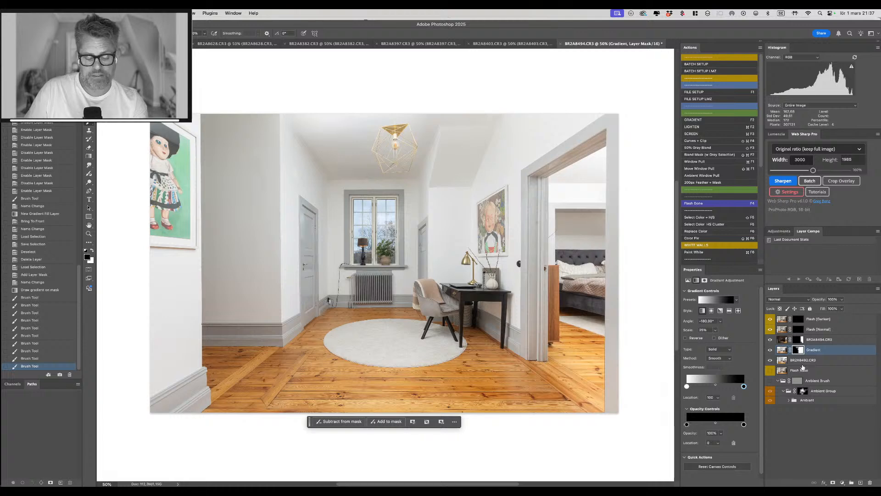
Brush white on the Flash [Normal] layer's mask over the window and the wall beside it.
{"action": "key", "text": "alt+]"}
{"action": "key", "text": "alt+]"}
{"action": "key", "text": "x"}
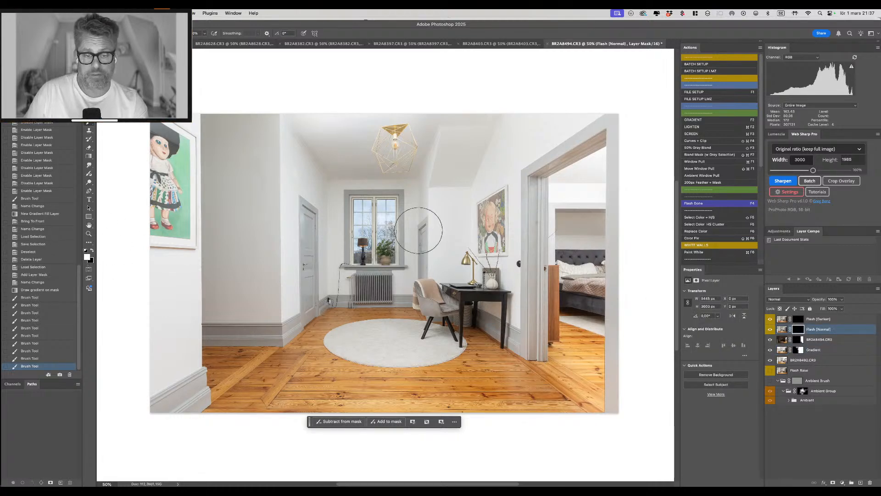
{"action": "mouse_move", "coordinate": [396, 259]}
{"action": "left_mouse_down"}
{"action": "mouse_move", "coordinate": [448, 248]}
{"action": "mouse_move", "coordinate": [422, 237]}
{"action": "left_mouse_up"}
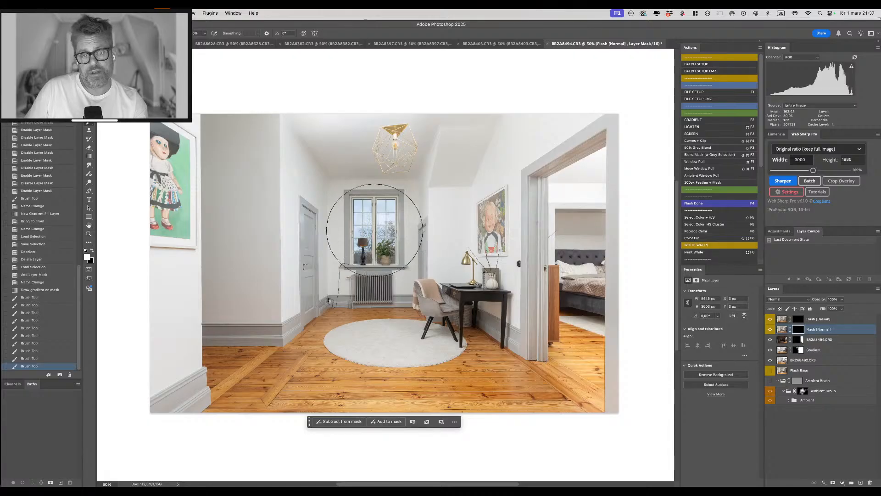
{"action": "left_click", "coordinate": [371, 239]}
{"action": "left_click", "coordinate": [376, 256]}
Trim the Flash [Normal] mask with black over the window panes, and brush white across the ceiling toward the wall above the bedroom doorway.
{"action": "key", "text": "x"}
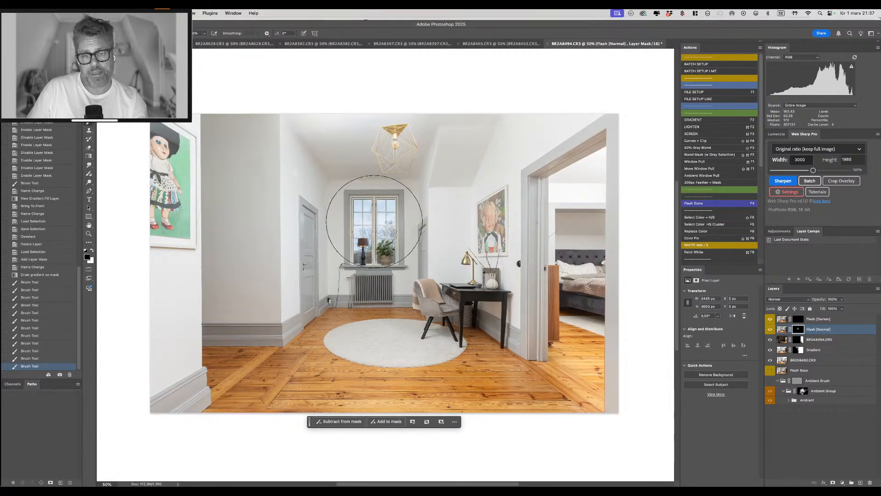
{"action": "left_click", "coordinate": [378, 219]}
{"action": "left_click", "coordinate": [389, 245]}
{"action": "key", "text": "x"}
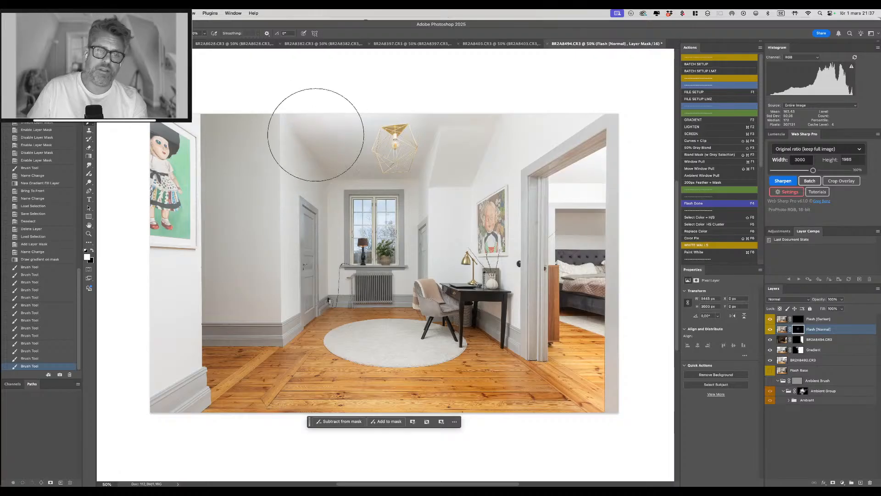
{"action": "mouse_move", "coordinate": [350, 120]}
{"action": "left_mouse_down"}
{"action": "mouse_move", "coordinate": [446, 120]}
{"action": "mouse_move", "coordinate": [460, 136]}
{"action": "mouse_move", "coordinate": [495, 139]}
{"action": "mouse_move", "coordinate": [500, 155]}
{"action": "mouse_move", "coordinate": [542, 116]}
{"action": "mouse_move", "coordinate": [566, 118]}
{"action": "mouse_move", "coordinate": [519, 160]}
{"action": "mouse_move", "coordinate": [516, 334]}
{"action": "mouse_move", "coordinate": [548, 183]}
{"action": "left_mouse_up"}
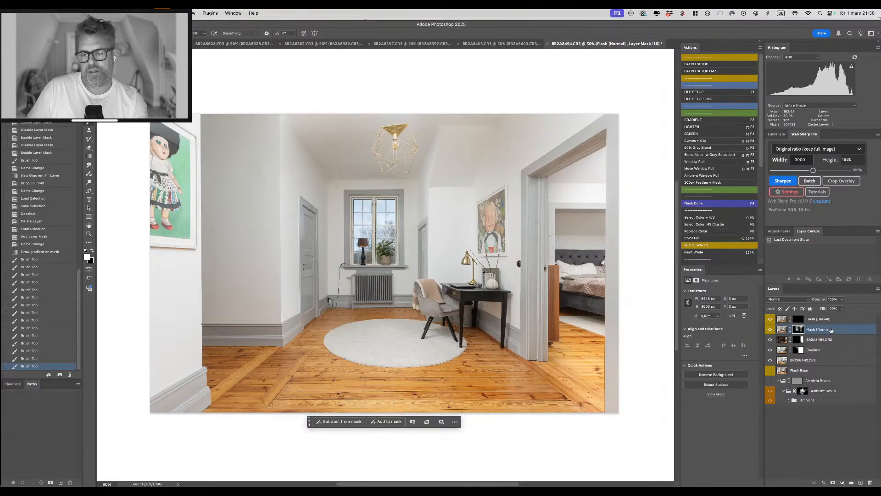
Add a clipped Curves layer to Flash [Normal] with the Curves + Clip action and lift its midtones slightly.
{"action": "key", "text": "super+2"}
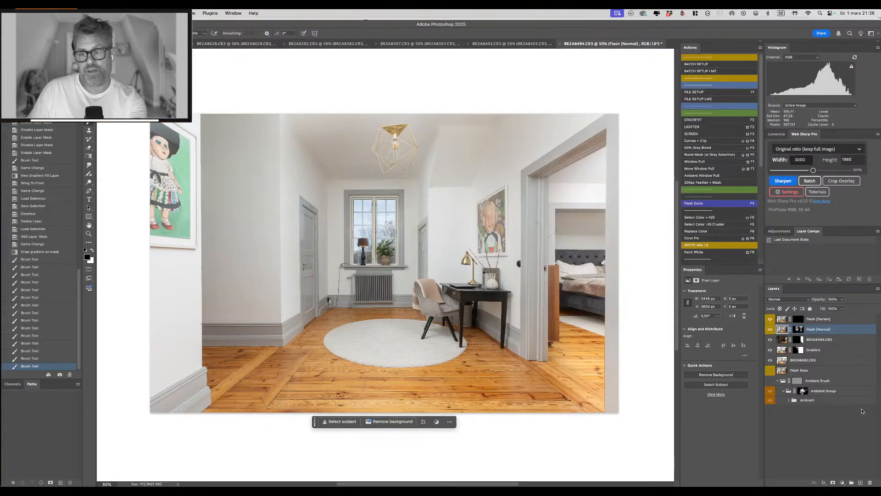
{"action": "key", "text": "shift+super+F4"}
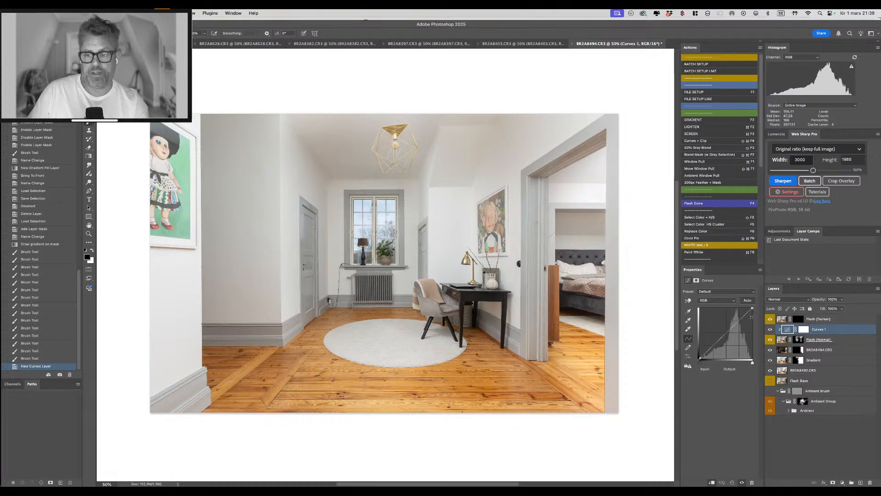
{"action": "left_click_drag", "start_coordinate": [723, 336], "coordinate": [724, 332]}
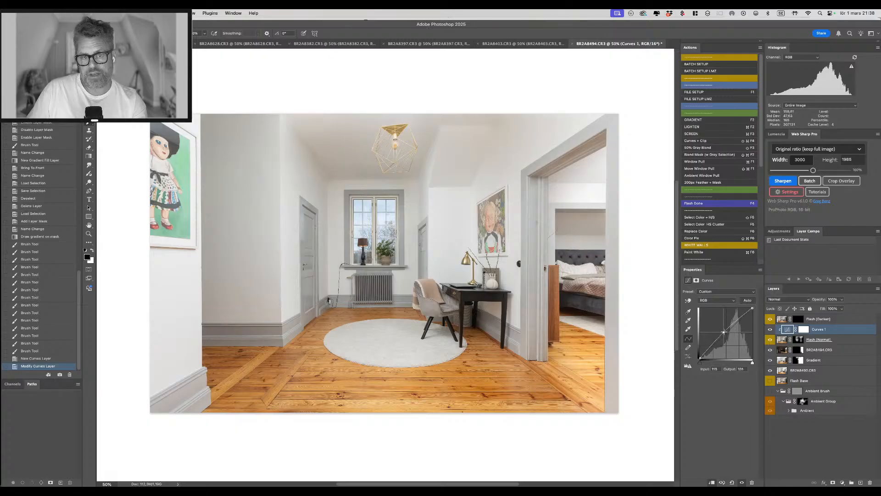
Brush white on the Flash [Normal] mask over the floor left of the rug, the floor by the bedroom doorway and the wall beside the desk.
{"action": "left_click", "coordinate": [799, 339]}
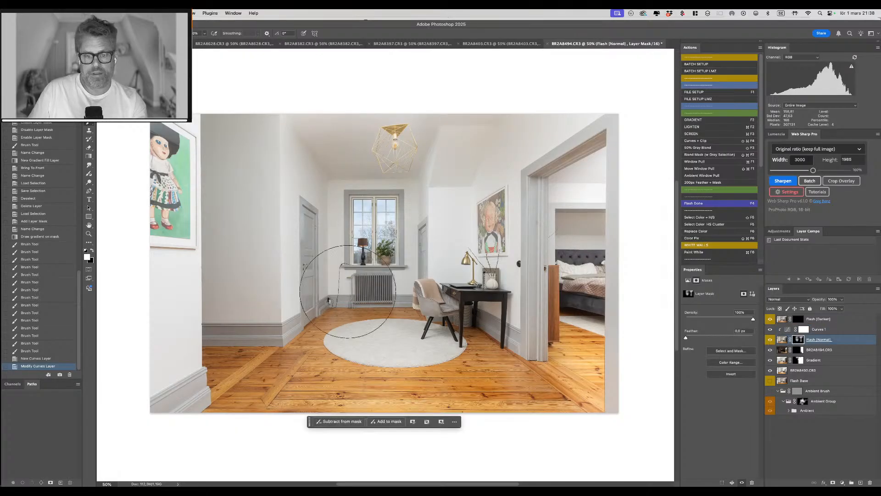
{"action": "left_click_drag", "start_coordinate": [289, 360], "coordinate": [322, 364]}
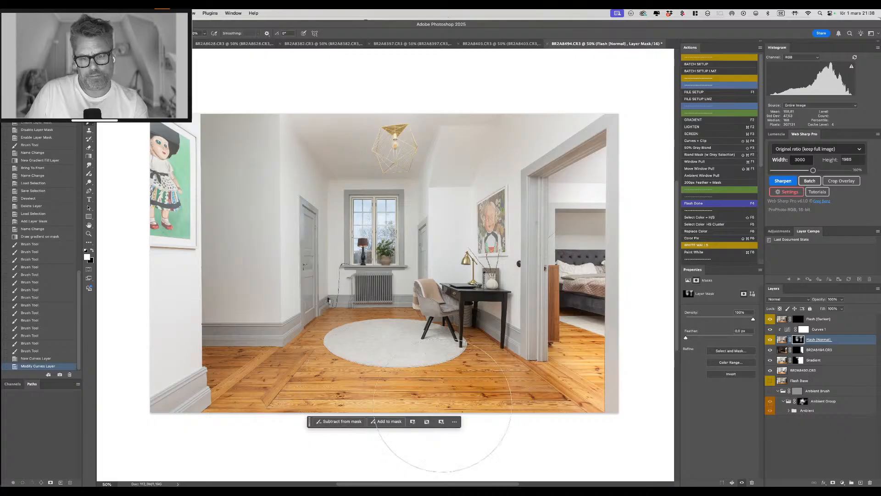
{"action": "left_click_drag", "start_coordinate": [505, 385], "coordinate": [500, 367]}
{"action": "mouse_move", "coordinate": [487, 336]}
{"action": "left_mouse_down"}
{"action": "mouse_move", "coordinate": [469, 336]}
{"action": "mouse_move", "coordinate": [513, 341]}
{"action": "mouse_move", "coordinate": [504, 359]}
{"action": "mouse_move", "coordinate": [473, 352]}
{"action": "left_mouse_up"}
{"action": "mouse_move", "coordinate": [514, 305]}
{"action": "left_mouse_down"}
{"action": "mouse_move", "coordinate": [507, 324]}
{"action": "mouse_move", "coordinate": [517, 309]}
{"action": "mouse_move", "coordinate": [511, 296]}
{"action": "mouse_move", "coordinate": [508, 349]}
{"action": "mouse_move", "coordinate": [485, 313]}
{"action": "mouse_move", "coordinate": [504, 324]}
{"action": "left_mouse_up"}
Brush black on the Flash [Normal] mask over the framed portrait above the desk and the wall around it.
{"action": "key", "text": "x"}
{"action": "key", "text": "x"}
{"action": "key", "text": "x"}
{"action": "key", "text": "x"}
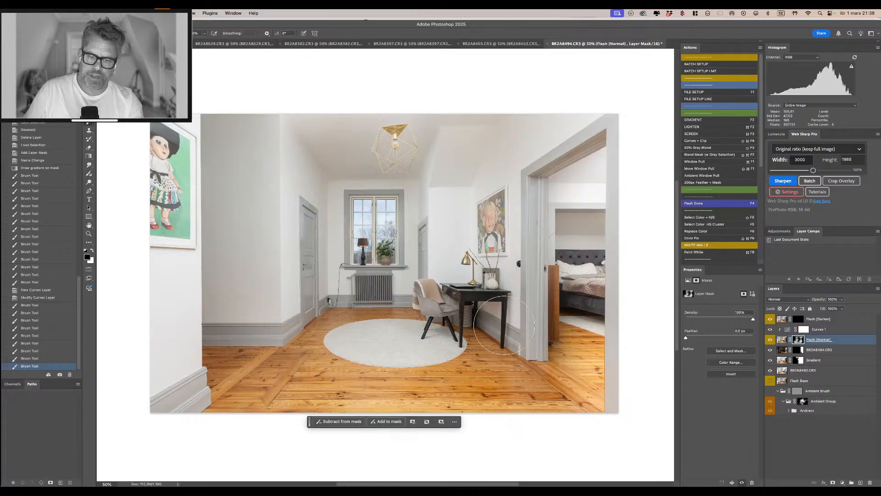
{"action": "left_click_drag", "start_coordinate": [487, 231], "coordinate": [507, 230]}
{"action": "left_click_drag", "start_coordinate": [488, 232], "coordinate": [493, 246]}
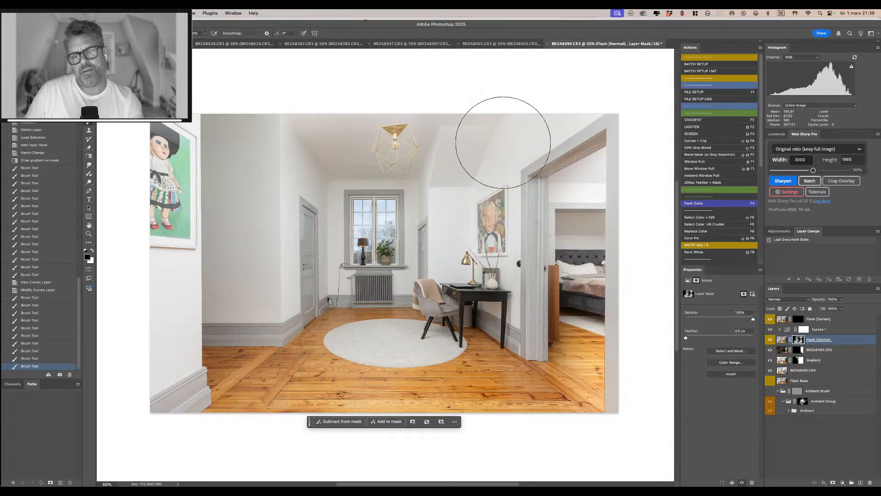
{"action": "left_click", "coordinate": [505, 248]}
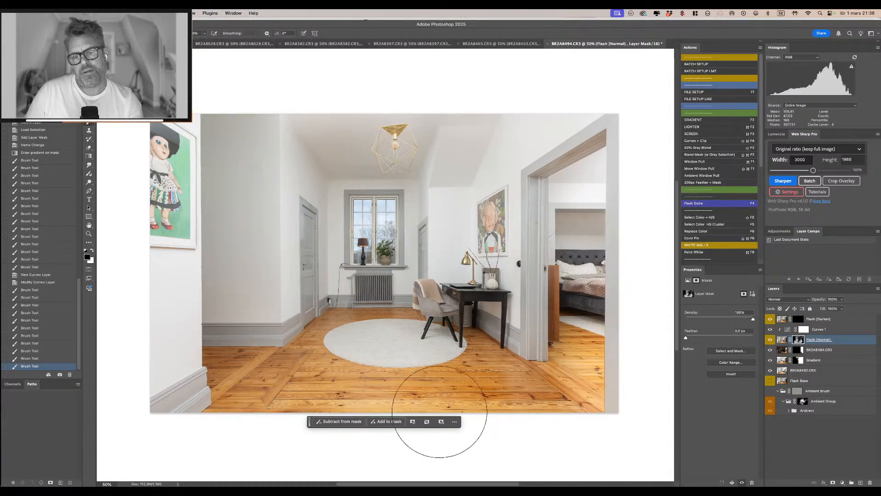
Brush black on the Flash [Normal] mask over the left floor, the lower left wall below the doll picture, and the ceiling.
{"action": "mouse_move", "coordinate": [269, 370]}
{"action": "left_mouse_down"}
{"action": "mouse_move", "coordinate": [256, 332]}
{"action": "mouse_move", "coordinate": [233, 366]}
{"action": "left_mouse_up"}
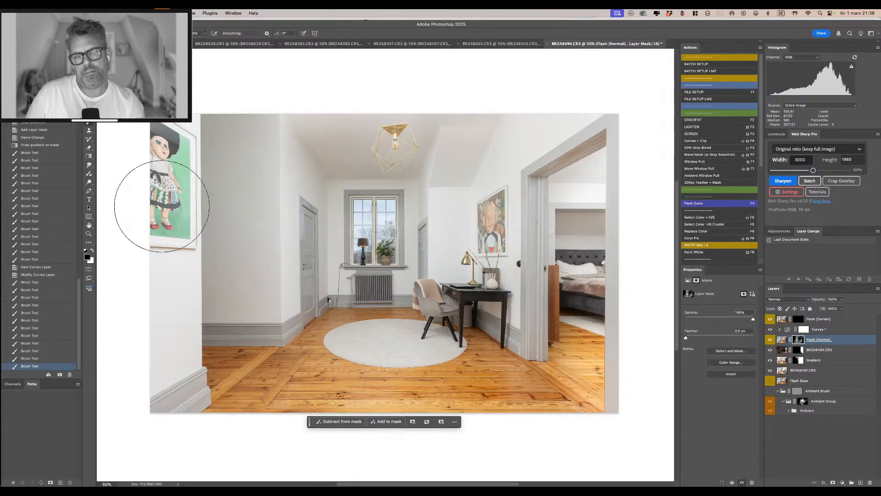
{"action": "mouse_move", "coordinate": [170, 376]}
{"action": "left_mouse_down"}
{"action": "mouse_move", "coordinate": [173, 385]}
{"action": "mouse_move", "coordinate": [163, 387]}
{"action": "left_mouse_up"}
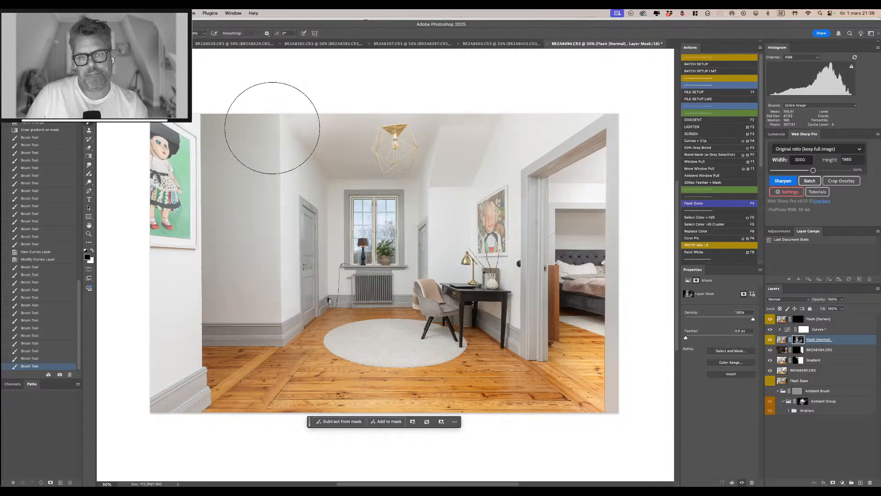
{"action": "left_click_drag", "start_coordinate": [338, 136], "coordinate": [348, 155]}
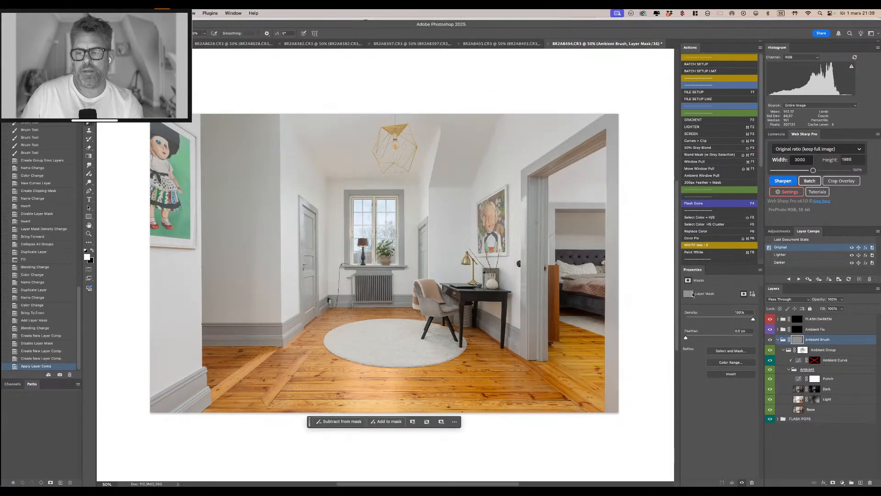
Compare the image with the Ambient Group mask disabled and enabled, and set that mask's density to 34%.
{"action": "left_click", "coordinate": [802, 350]}
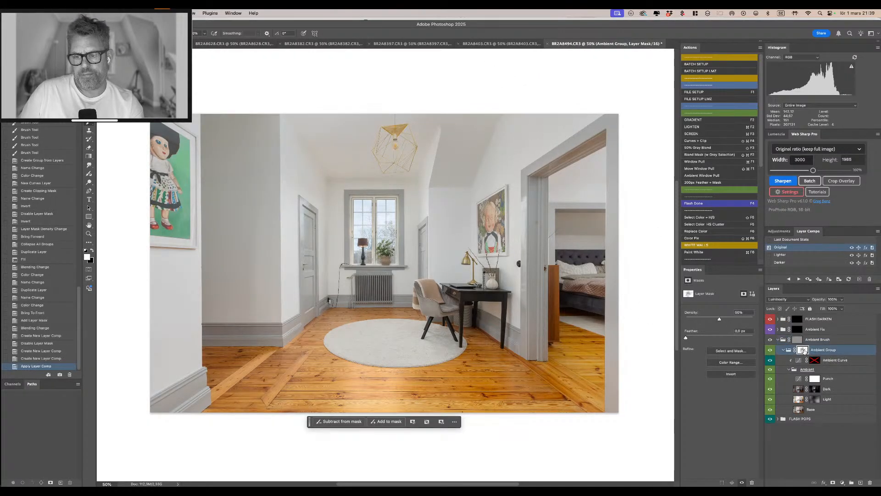
{"action": "left_click", "coordinate": [804, 350], "text": "shift"}
{"action": "left_click", "coordinate": [804, 351], "text": "shift"}
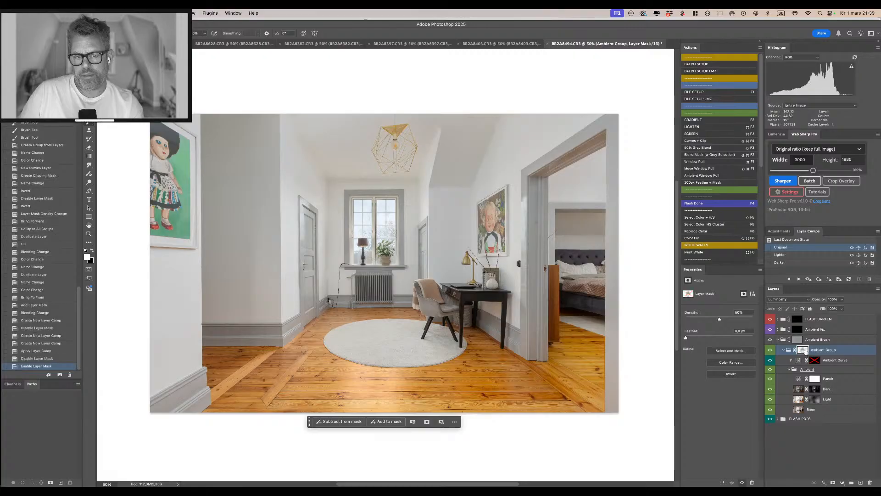
{"action": "left_click", "coordinate": [805, 351], "text": "shift"}
{"action": "left_click", "coordinate": [806, 352], "text": "shift"}
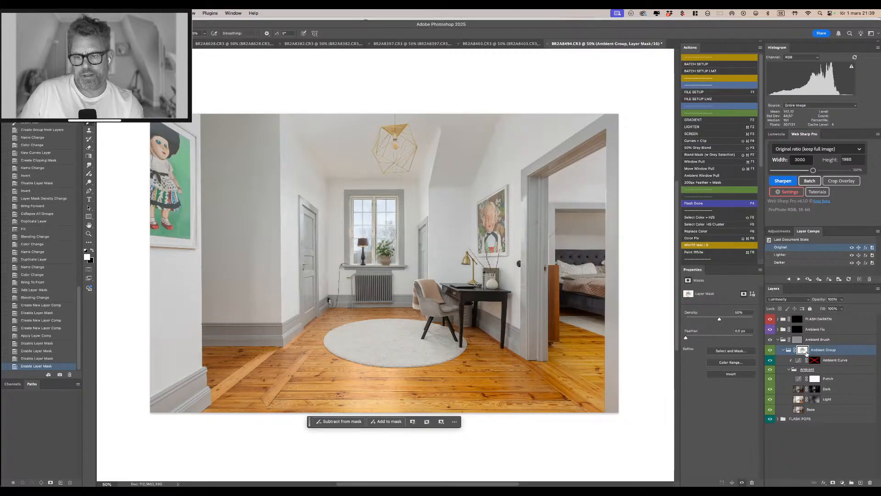
{"action": "left_click", "coordinate": [708, 321]}
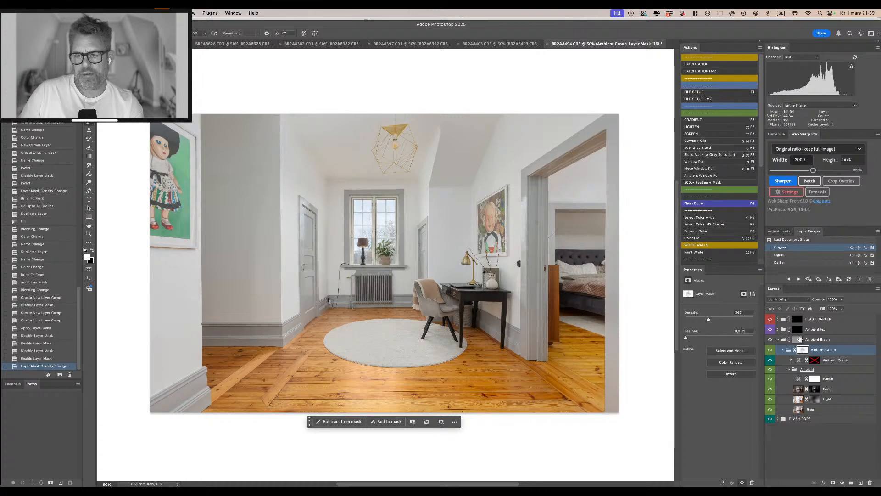
Compare the image with the Ambient Fix and Ambient Brush group masks disabled and enabled.
{"action": "left_click", "coordinate": [801, 330], "text": "shift"}
{"action": "left_click", "coordinate": [799, 329], "text": "shift"}
{"action": "left_click", "coordinate": [798, 339], "text": "shift"}
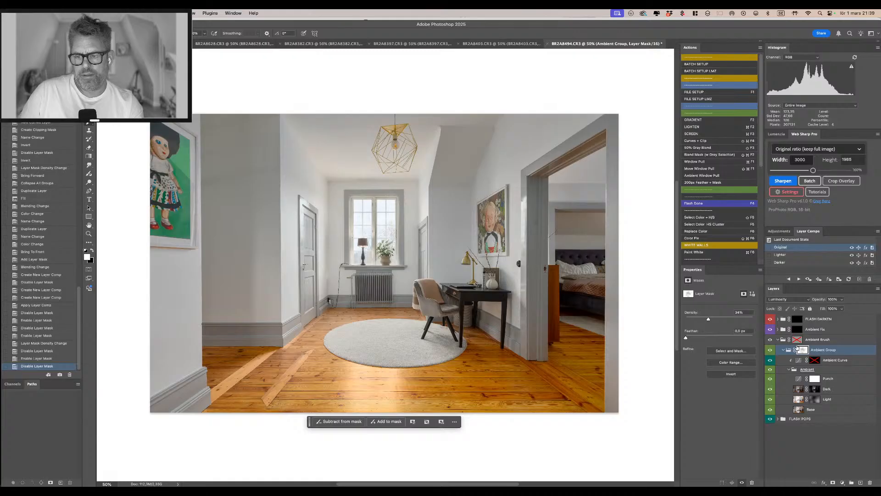
{"action": "left_click", "coordinate": [797, 339], "text": "shift"}
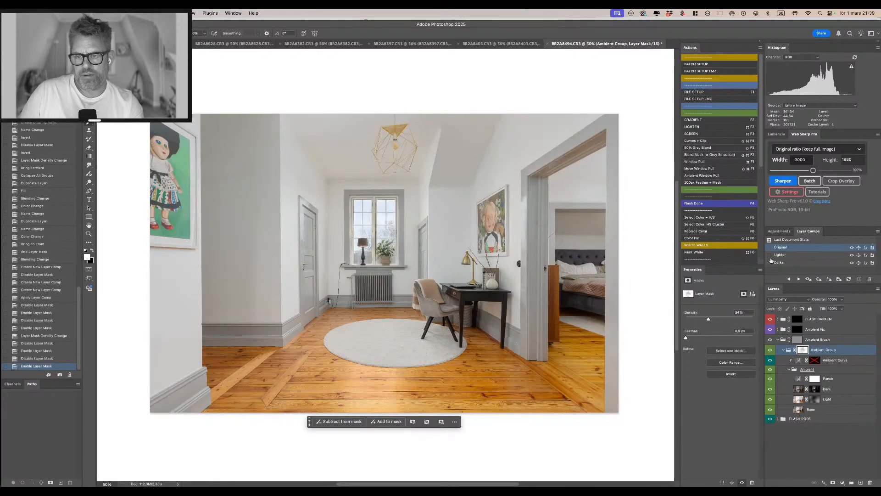
Apply the Lighter layer comp and raise the midpoint of the Ambient Curve layer to brighten the ambient exposure.
{"action": "left_click", "coordinate": [770, 255]}
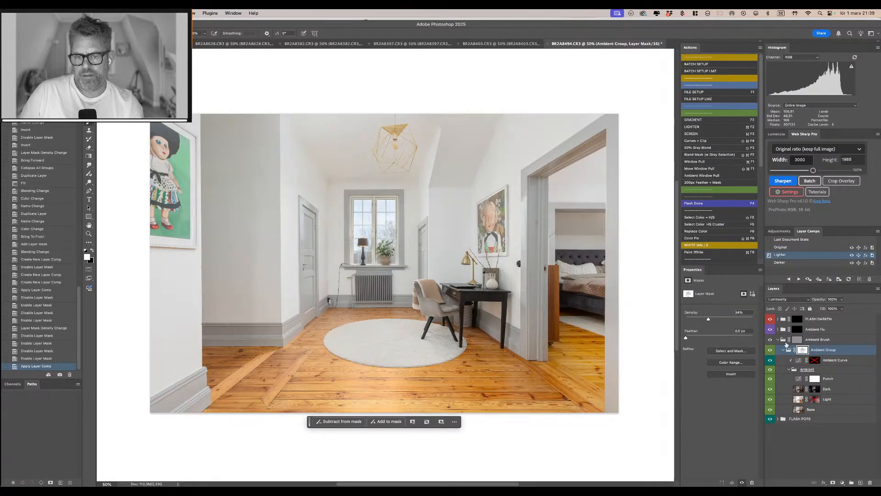
{"action": "left_click", "coordinate": [800, 360]}
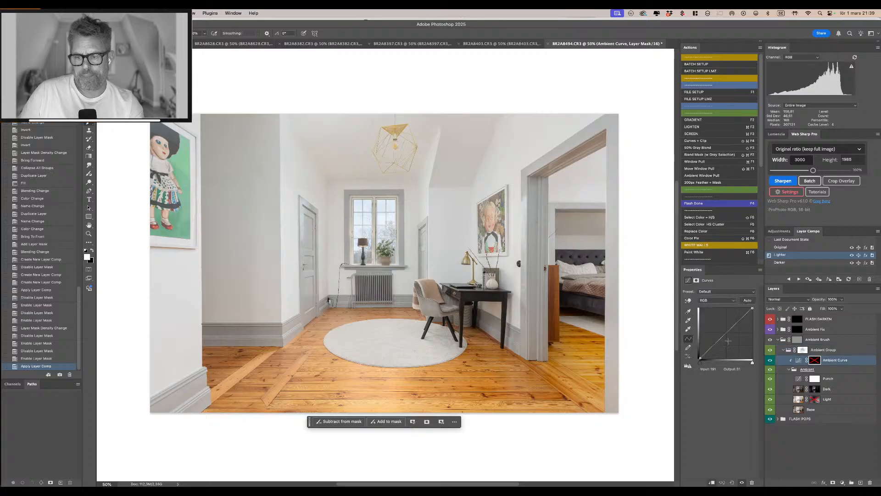
{"action": "left_click_drag", "start_coordinate": [726, 331], "coordinate": [726, 327]}
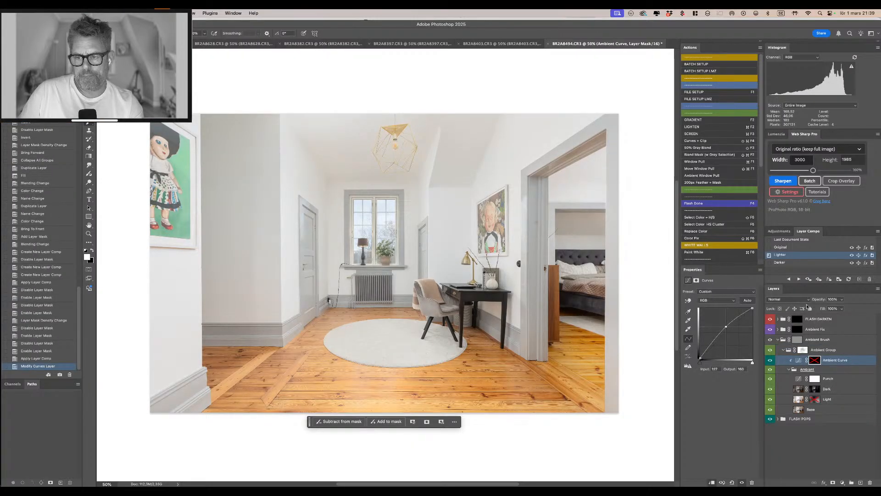
Compare the Original layer comp with Lighter, return to Lighter, and reduce the midtone lift on the Ambient Curve layer.
{"action": "left_click", "coordinate": [770, 250]}
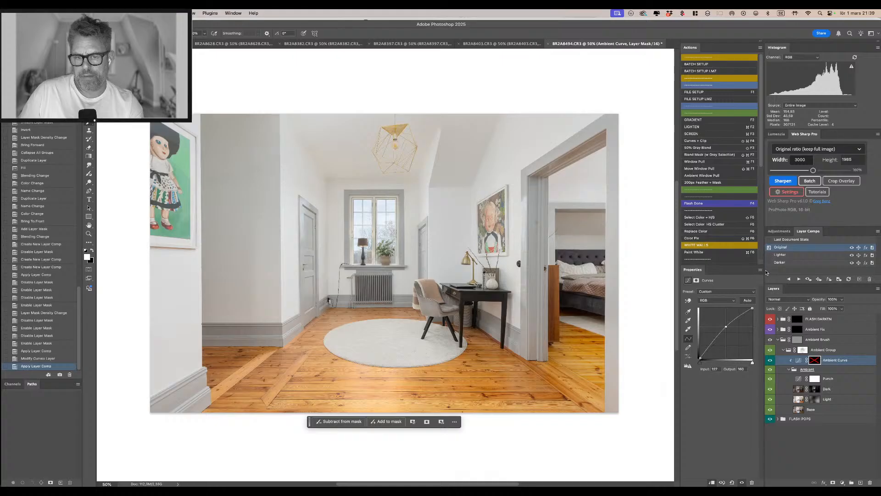
{"action": "left_click", "coordinate": [771, 255]}
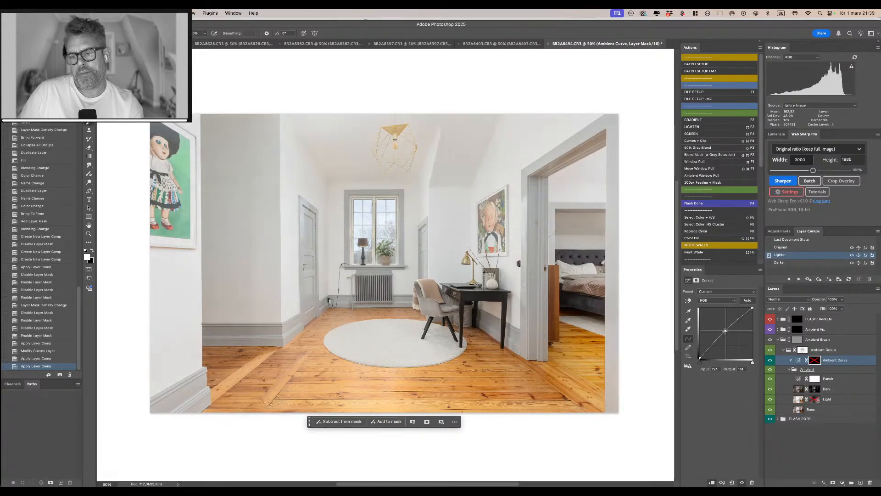
{"action": "left_click", "coordinate": [725, 331]}
Check the image with the Ambient Curve mask enabled and disabled, and set the Ambient Group mask's density to 57%.
{"action": "left_click", "coordinate": [815, 361], "text": "shift"}
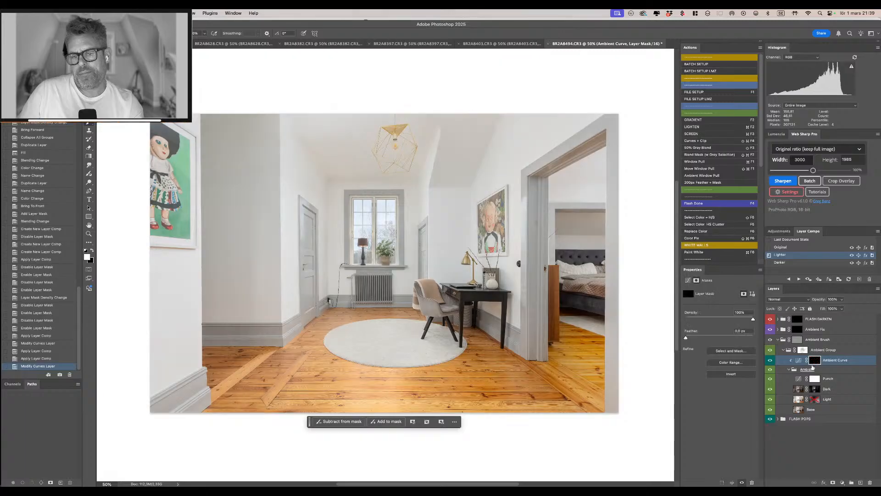
{"action": "double_click", "coordinate": [811, 368]}
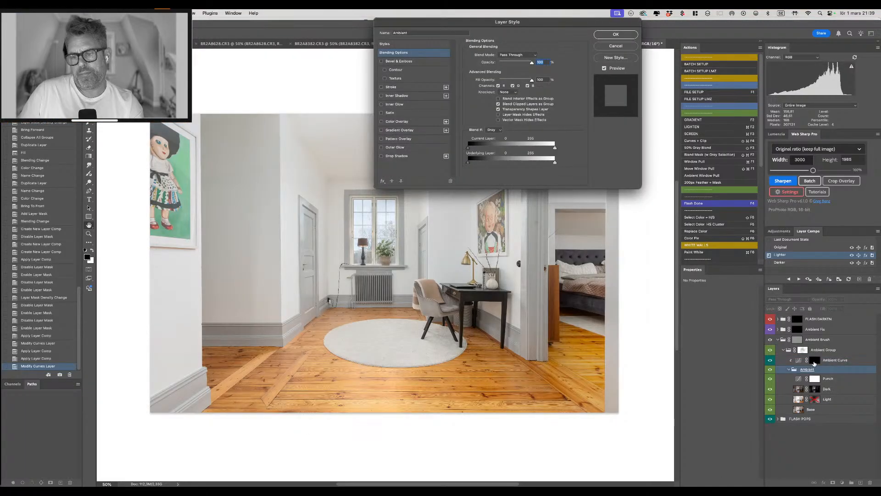
{"action": "key", "text": "Escape"}
{"action": "left_click", "coordinate": [815, 360], "text": "shift"}
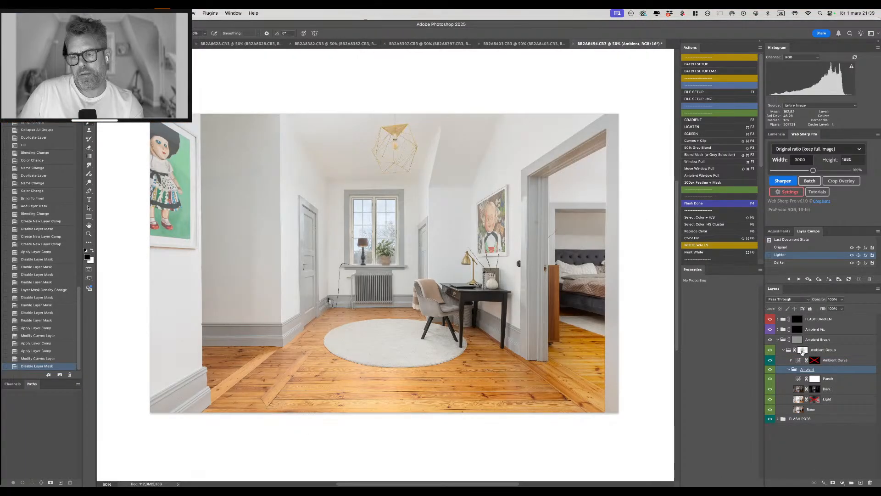
{"action": "left_click", "coordinate": [802, 350]}
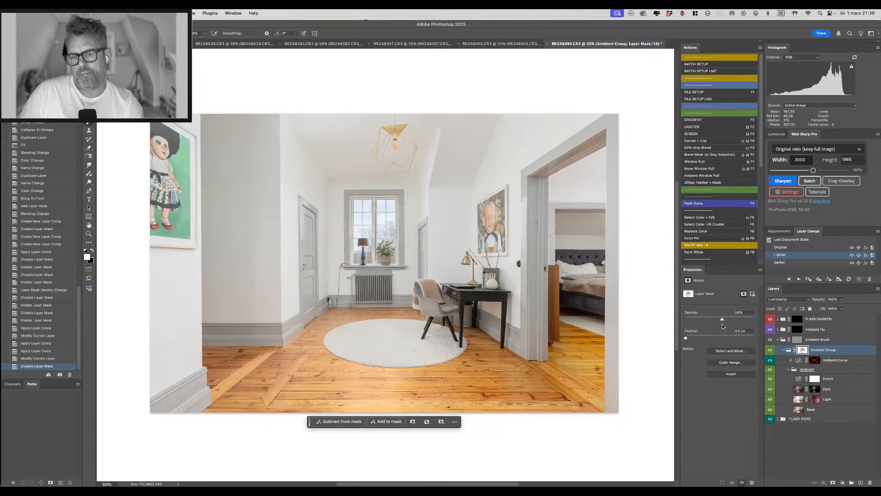
{"action": "left_click_drag", "start_coordinate": [725, 327], "coordinate": [725, 326]}
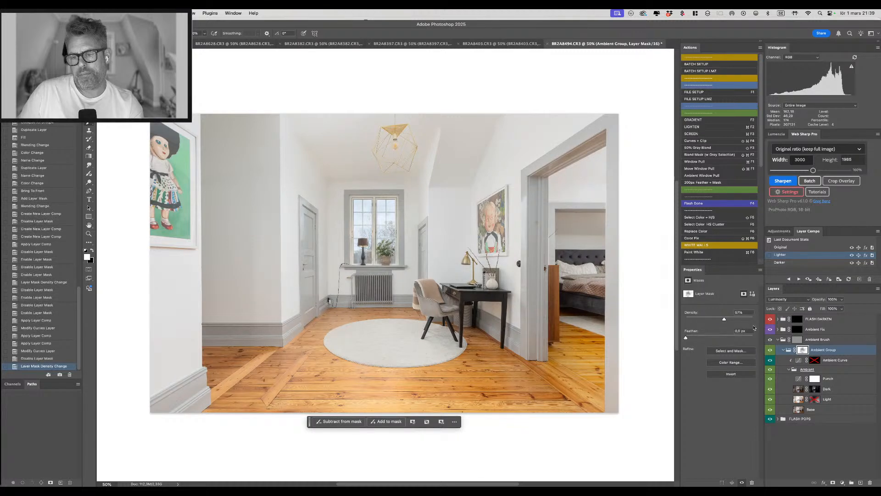
Compare the image repeatedly with the FLASH DARKEN group's mask disabled and enabled, and select that mask.
{"action": "left_click", "coordinate": [799, 320], "text": "shift"}
{"action": "left_click", "coordinate": [797, 323], "text": "shift"}
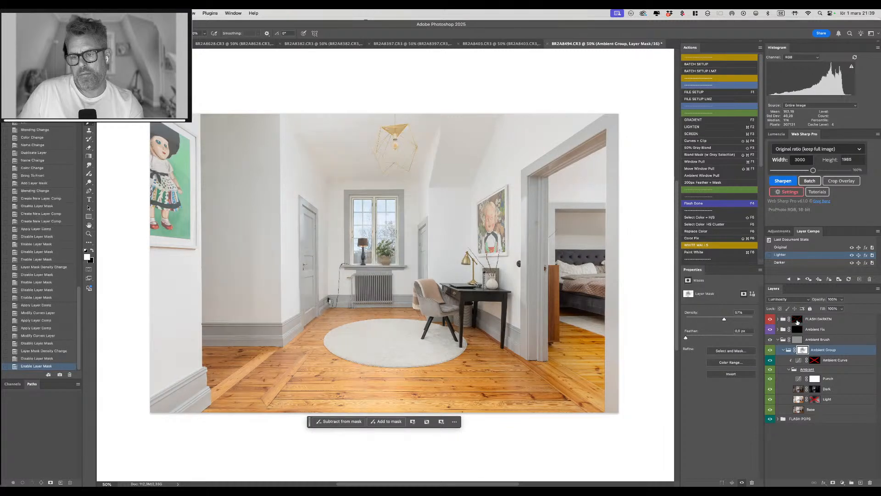
{"action": "left_click", "coordinate": [797, 323], "text": "shift"}
{"action": "left_click", "coordinate": [798, 322], "text": "shift"}
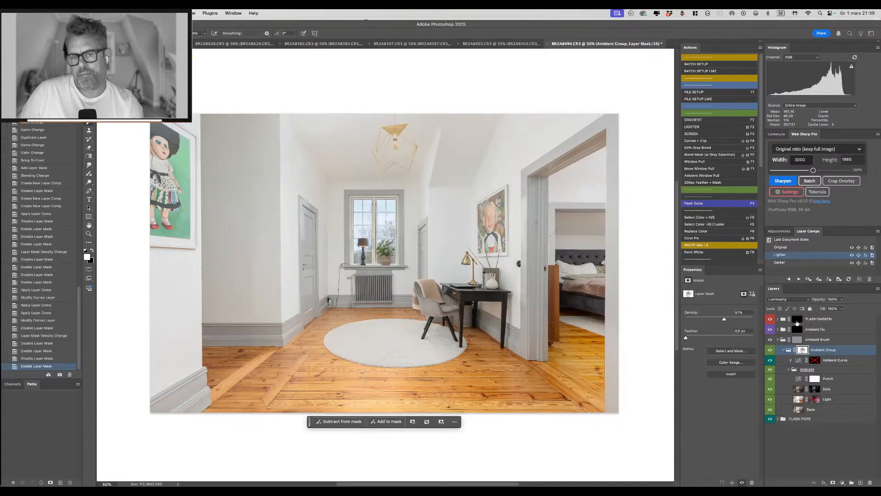
{"action": "left_click", "coordinate": [797, 322], "text": "shift"}
{"action": "left_click", "coordinate": [797, 322], "text": "shift"}
{"action": "left_click", "coordinate": [797, 321]}
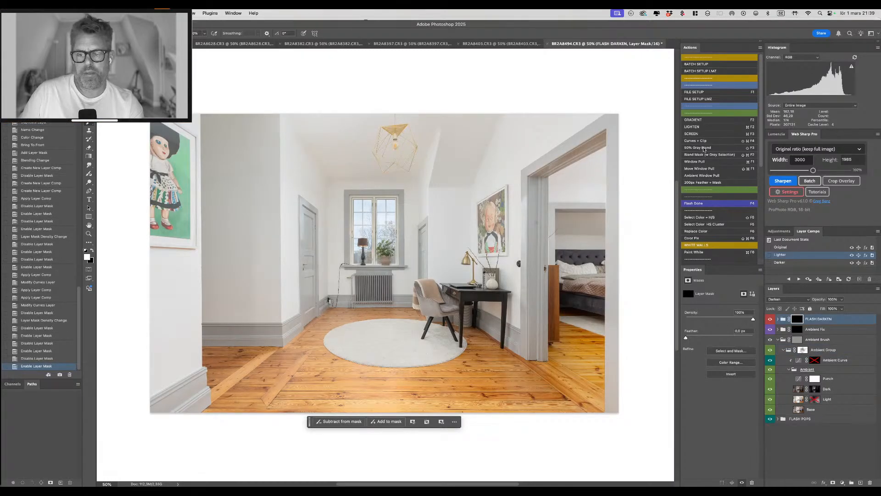
Paint black on the Ambient Brush group's mask over the rug, the wooden floor and the floor at the bedroom doorway.
{"action": "left_click", "coordinate": [797, 339]}
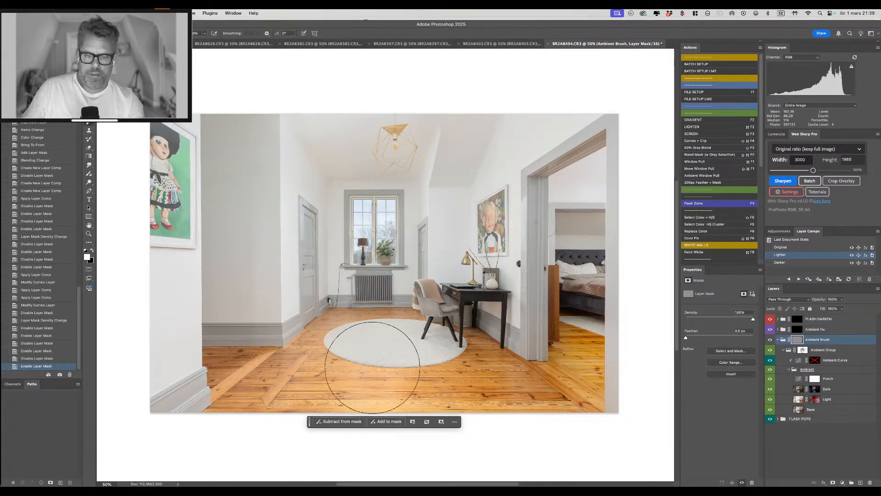
{"action": "key", "text": "x"}
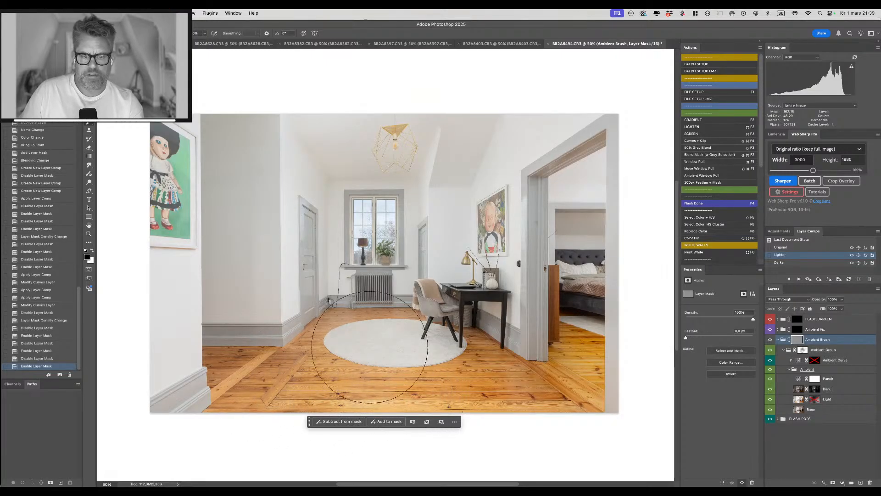
{"action": "mouse_move", "coordinate": [369, 331]}
{"action": "left_mouse_down"}
{"action": "mouse_move", "coordinate": [352, 384]}
{"action": "mouse_move", "coordinate": [520, 407]}
{"action": "mouse_move", "coordinate": [590, 360]}
{"action": "mouse_move", "coordinate": [574, 324]}
{"action": "mouse_move", "coordinate": [575, 380]}
{"action": "left_mouse_up"}
{"action": "key", "text": "x"}
{"action": "left_click", "coordinate": [595, 390]}
{"action": "left_click", "coordinate": [580, 343]}
{"action": "left_click", "coordinate": [576, 359]}
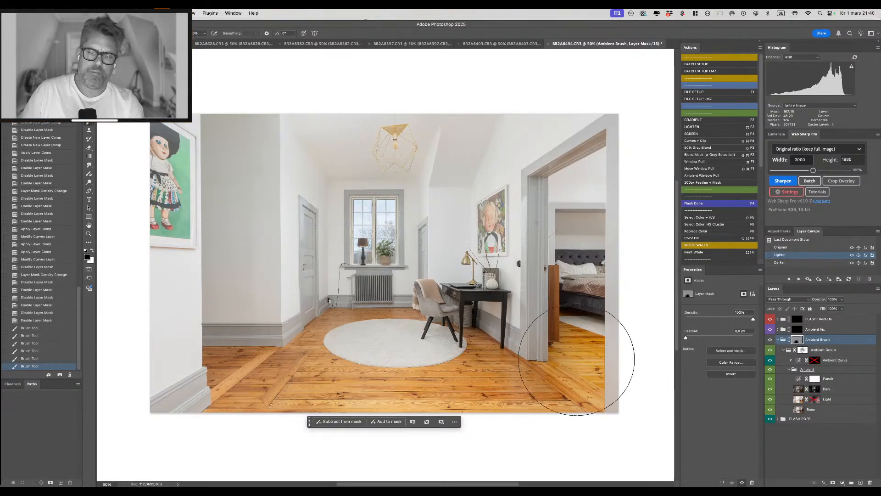
{"action": "left_click", "coordinate": [585, 377]}
Paint white on the Ambient Brush mask over the bedroom door frame, the desk area and the baseboard beside the grey door.
{"action": "left_click", "coordinate": [550, 282]}
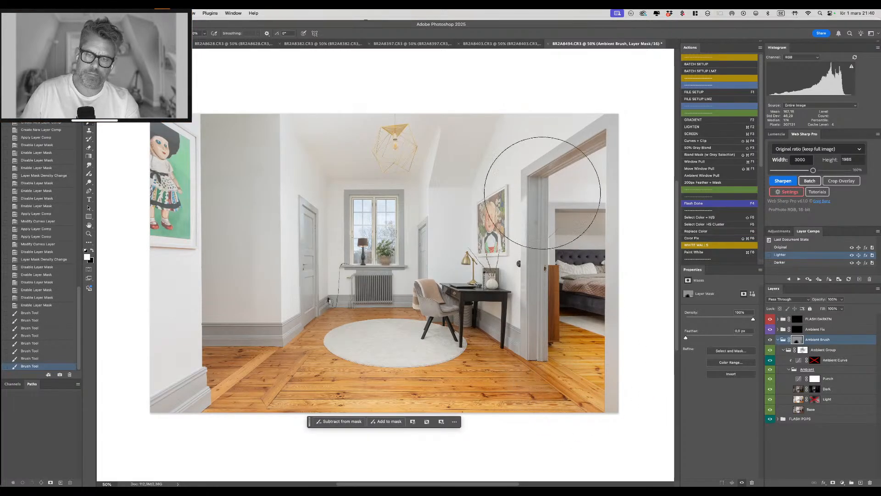
{"action": "left_click", "coordinate": [585, 134]}
{"action": "left_click", "coordinate": [510, 252]}
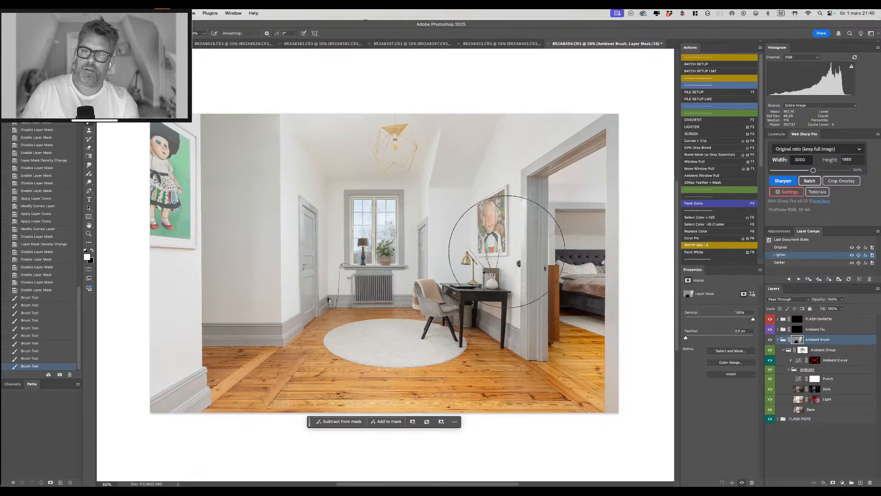
{"action": "left_click", "coordinate": [508, 311]}
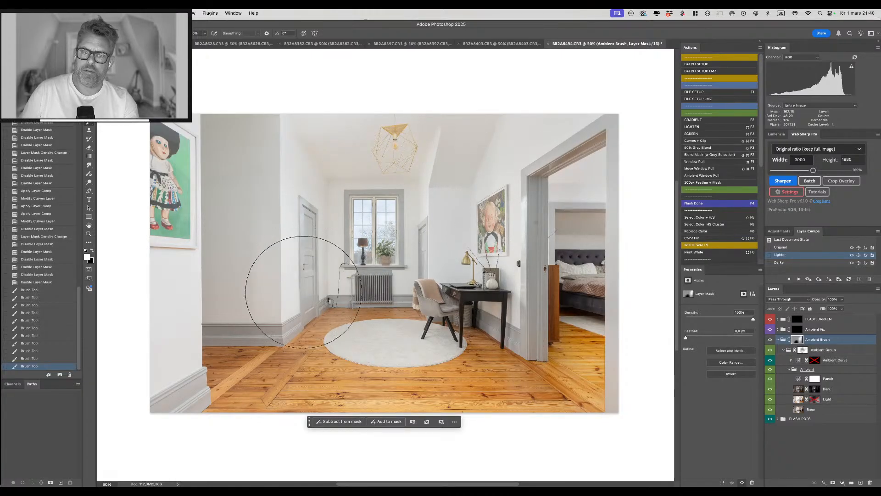
{"action": "left_click", "coordinate": [280, 320]}
Paint black on the Ambient Brush mask over the floor beside the rug and the recessed wall next to the green picture.
{"action": "key", "text": "x"}
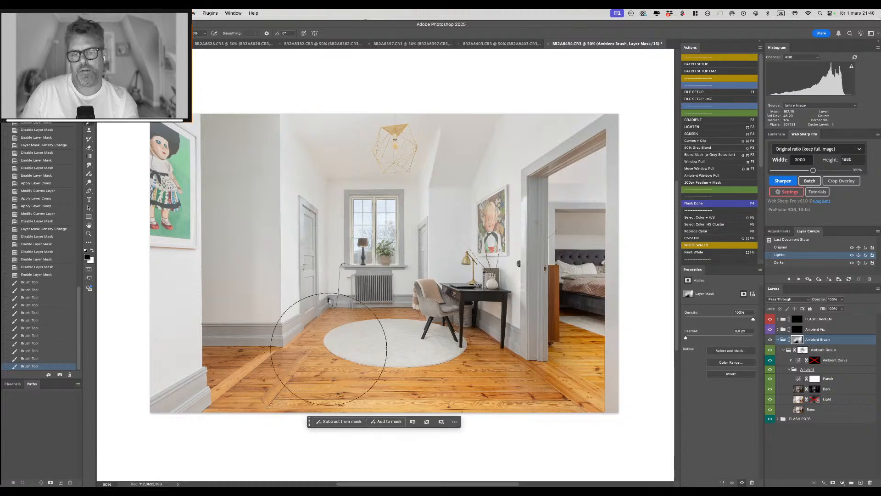
{"action": "left_click", "coordinate": [325, 361]}
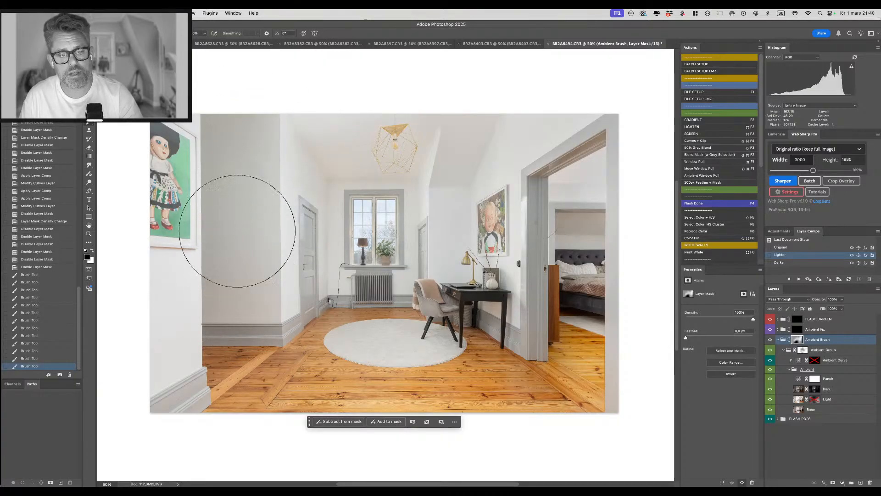
{"action": "mouse_move", "coordinate": [237, 231]}
{"action": "left_mouse_down"}
{"action": "mouse_move", "coordinate": [234, 197]}
{"action": "mouse_move", "coordinate": [241, 247]}
{"action": "mouse_move", "coordinate": [240, 122]}
{"action": "mouse_move", "coordinate": [228, 215]}
{"action": "left_mouse_up"}
Paint the Ambient Brush mask white over the green picture, its wall and the nearby floor, and black over the foreground floor near the doorway.
{"action": "key", "text": "x"}
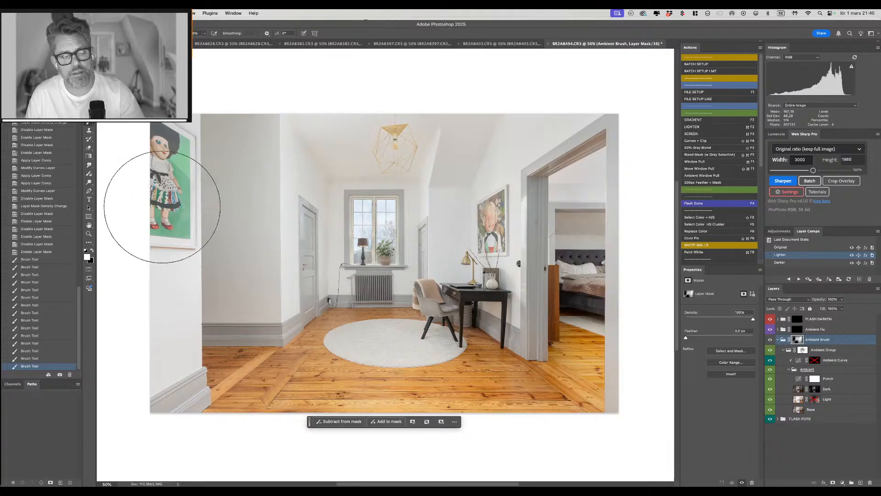
{"action": "left_click", "coordinate": [164, 199]}
{"action": "left_click", "coordinate": [165, 214]}
{"action": "left_click", "coordinate": [160, 283]}
{"action": "left_click", "coordinate": [157, 360]}
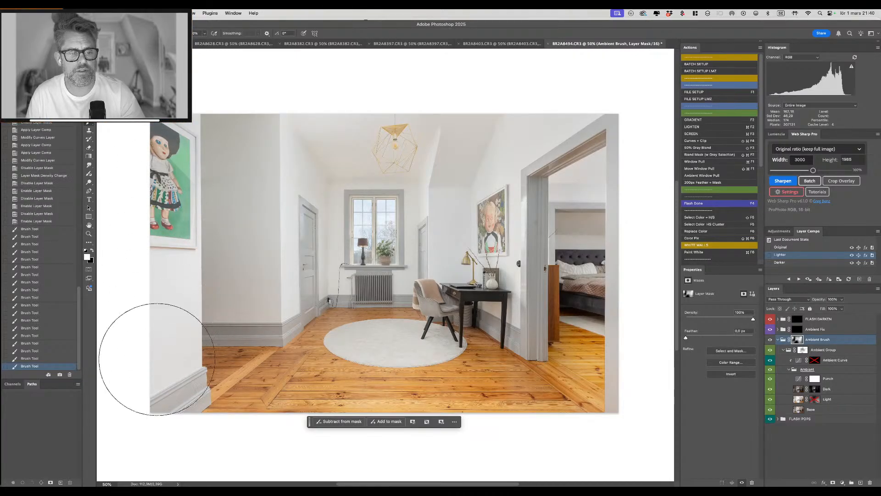
{"action": "left_click", "coordinate": [252, 407]}
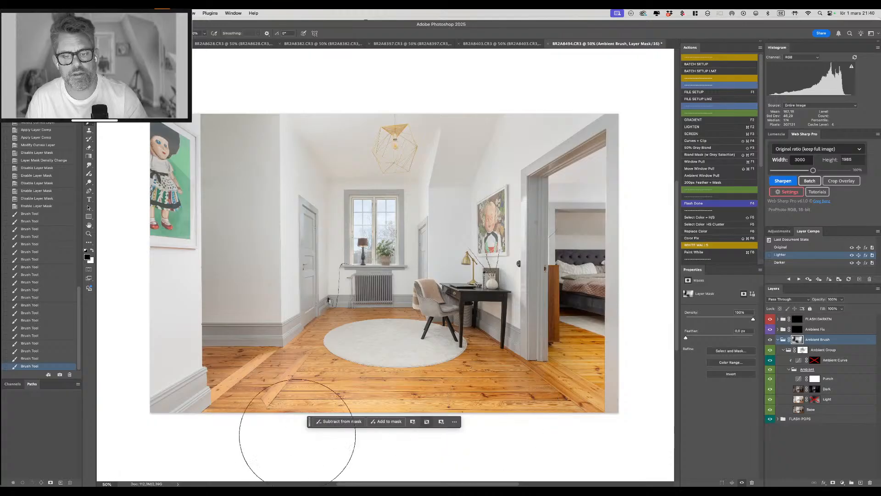
{"action": "key", "text": "x"}
{"action": "left_click", "coordinate": [540, 398]}
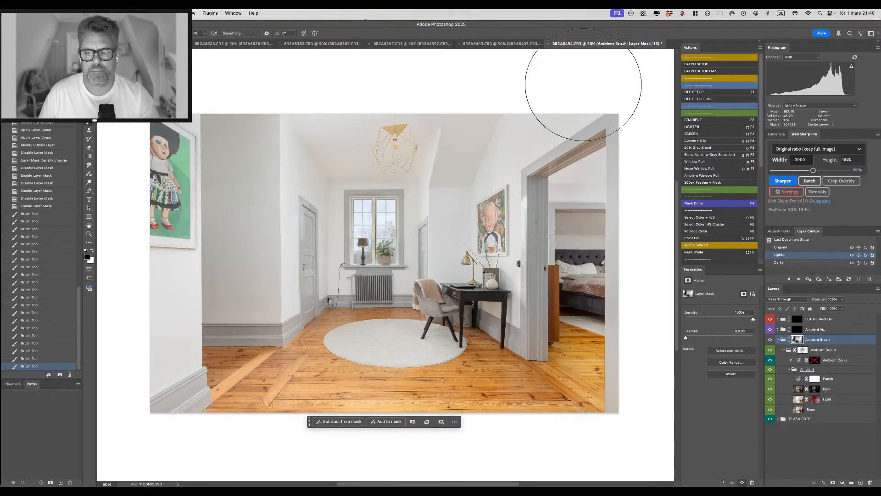
Select the white walls and ceiling with a localized Color Range by sampling several spots on both sides of the room.
{"action": "key", "text": "F5"}
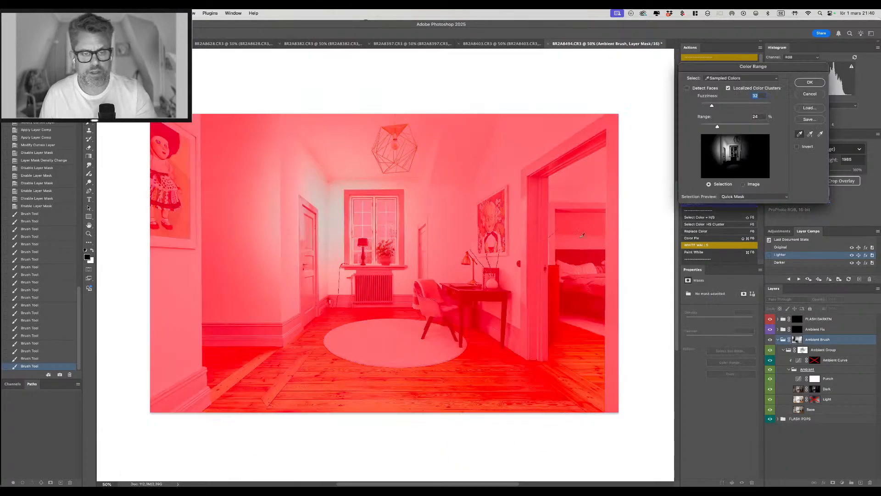
{"action": "left_click", "coordinate": [327, 167]}
{"action": "left_click", "coordinate": [317, 135], "text": "shift"}
{"action": "left_click", "coordinate": [269, 133], "text": "shift"}
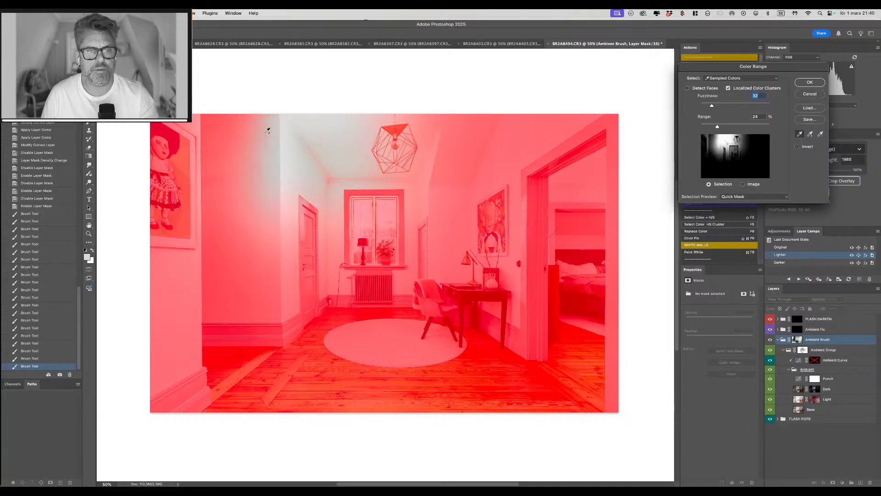
{"action": "left_click", "coordinate": [254, 198], "text": "shift"}
{"action": "left_click", "coordinate": [257, 274], "text": "shift"}
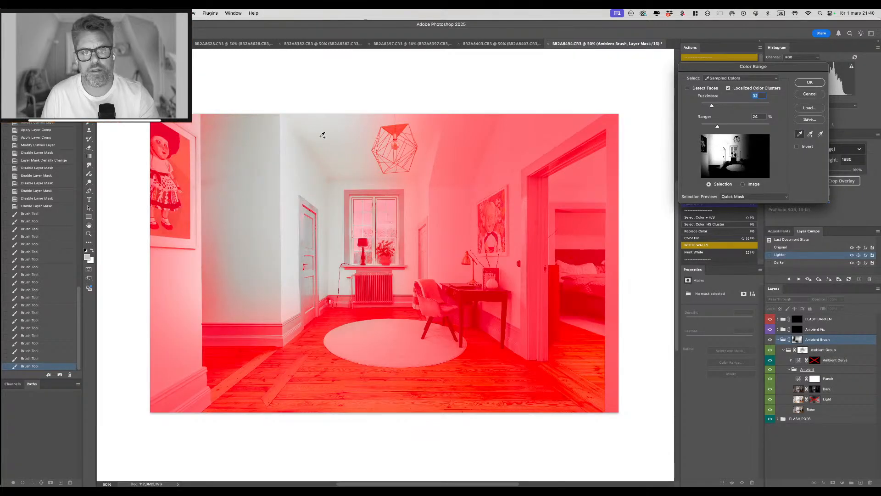
{"action": "left_click", "coordinate": [448, 129], "text": "shift"}
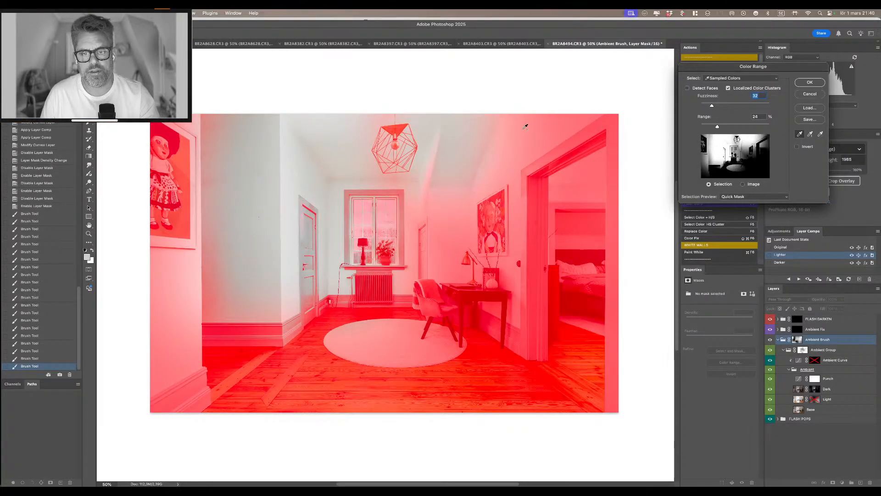
{"action": "left_click", "coordinate": [435, 165], "text": "shift"}
{"action": "left_click", "coordinate": [442, 188], "text": "shift"}
{"action": "left_click", "coordinate": [439, 202], "text": "shift"}
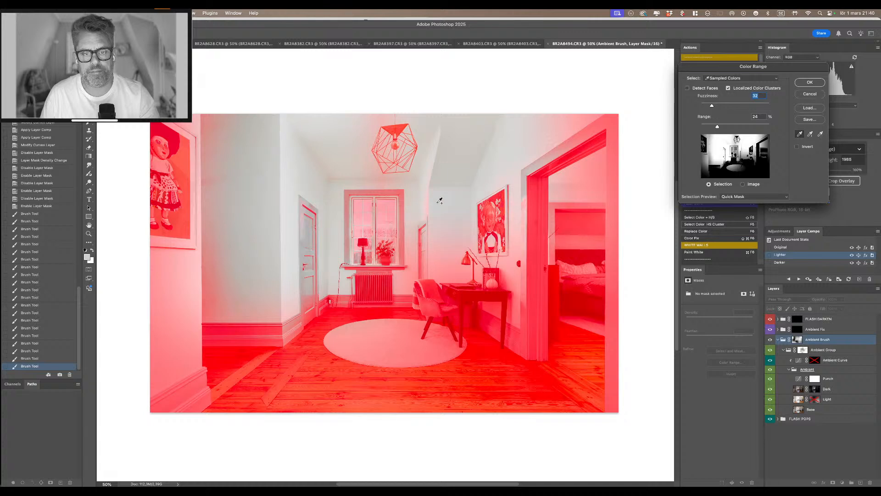
{"action": "key", "text": "Return"}
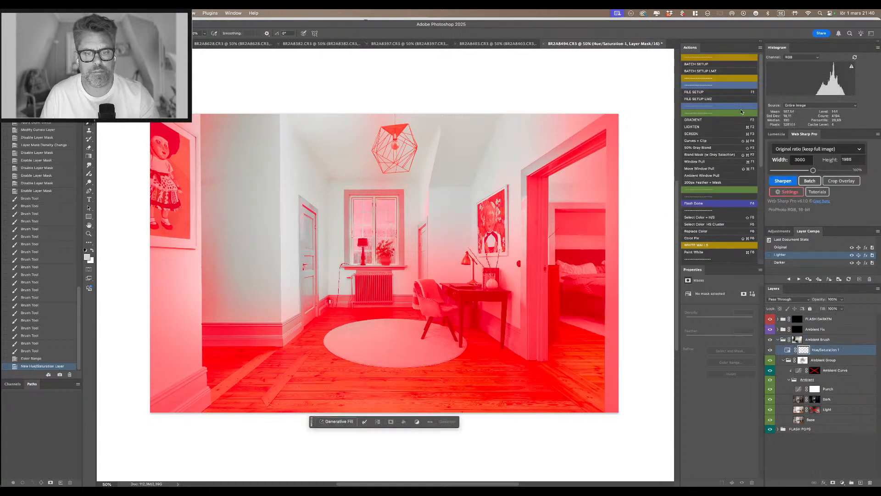
Accept the Hue/Saturation adjustment for the selected walls and set the Selective Color group's opacity to 50%.
{"action": "key", "text": "Return"}
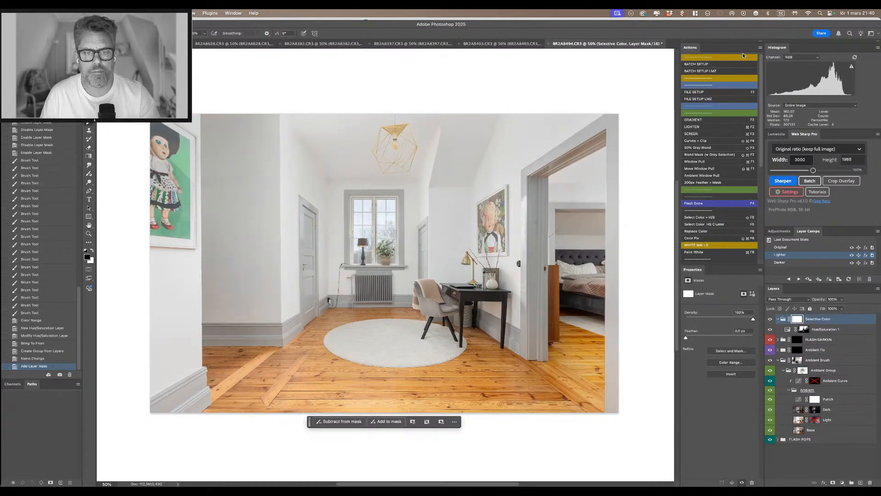
{"action": "key", "text": "v"}
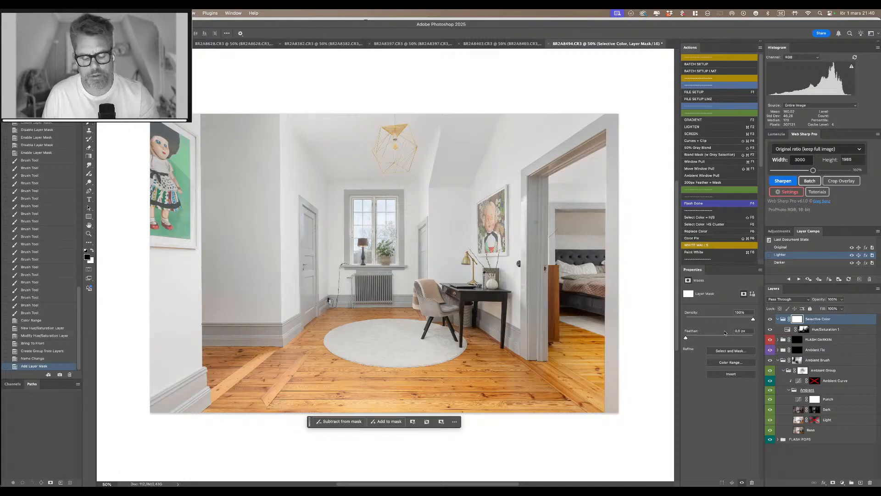
{"action": "key", "text": "5"}
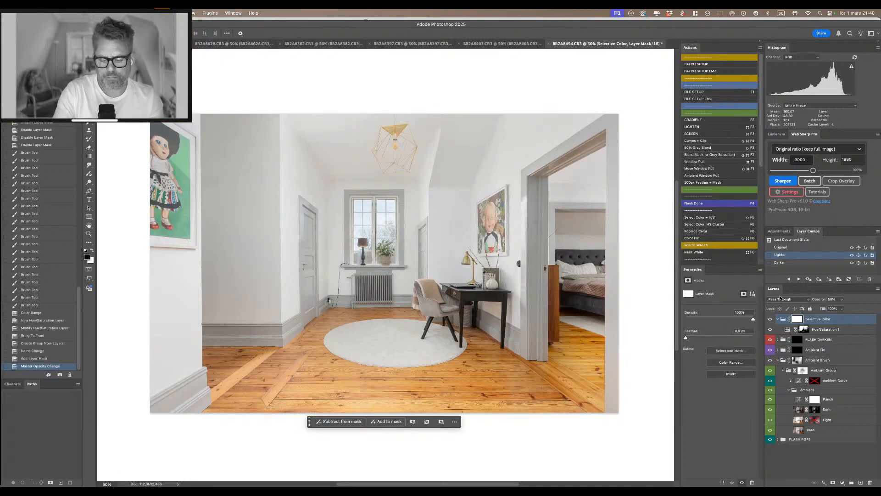
Create the NIK COLOR smart object with the Nik 7 Color Efex filter and compare the image with it hidden and shown.
{"action": "key", "text": "F7"}
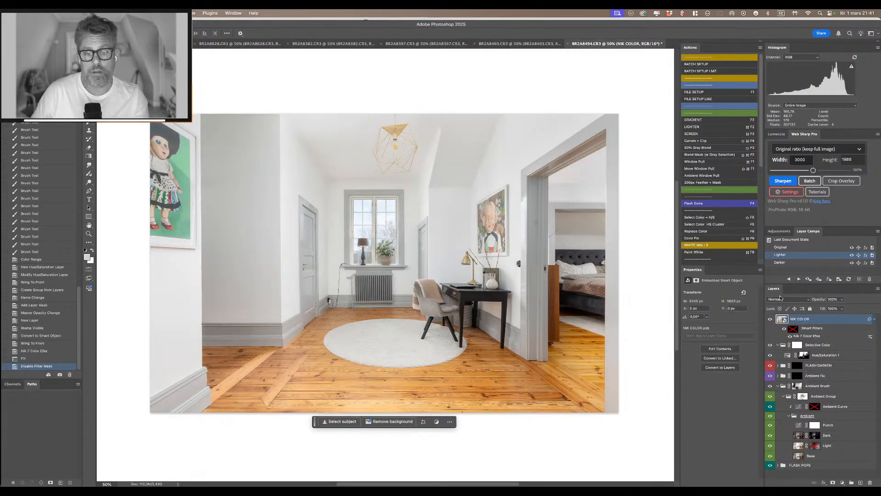
{"action": "left_click", "coordinate": [770, 320]}
{"action": "left_click", "coordinate": [770, 319]}
{"action": "left_click", "coordinate": [770, 319]}
{"action": "left_click", "coordinate": [770, 320]}
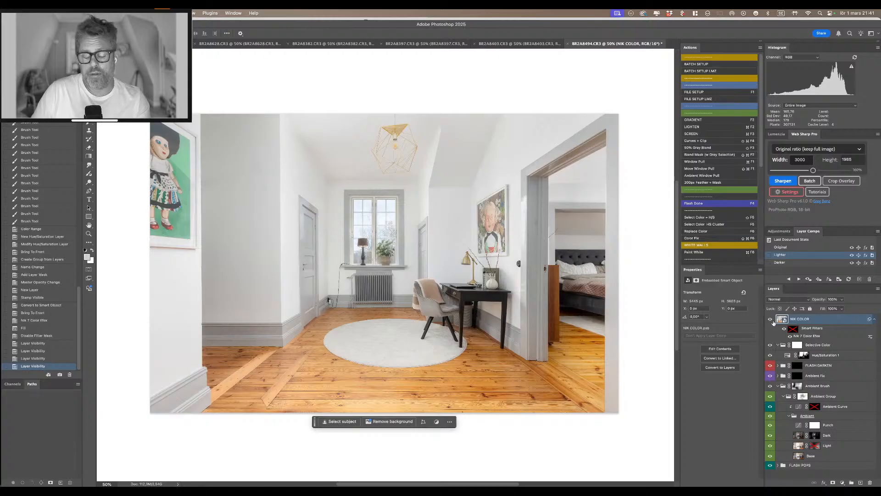
Flatten the image into a single background layer and apply Auto Contrast.
{"action": "key", "text": "super+shift+e"}
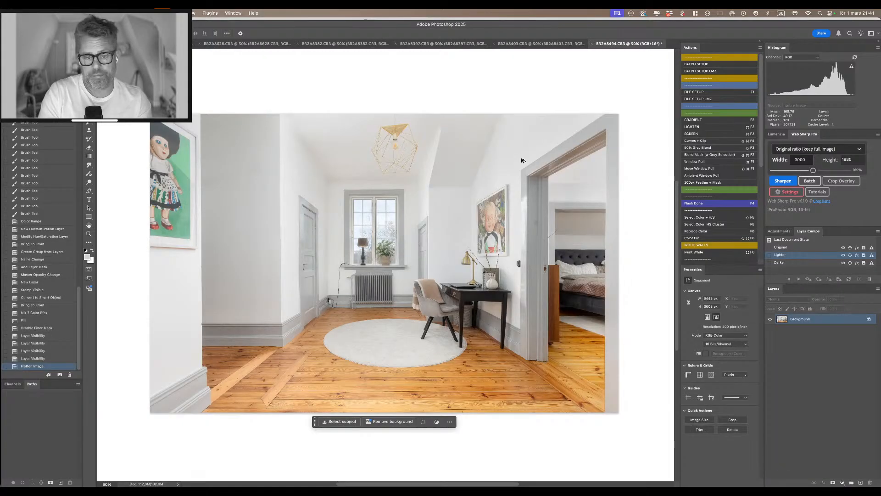
{"action": "key", "text": "super+alt+shift+l"}
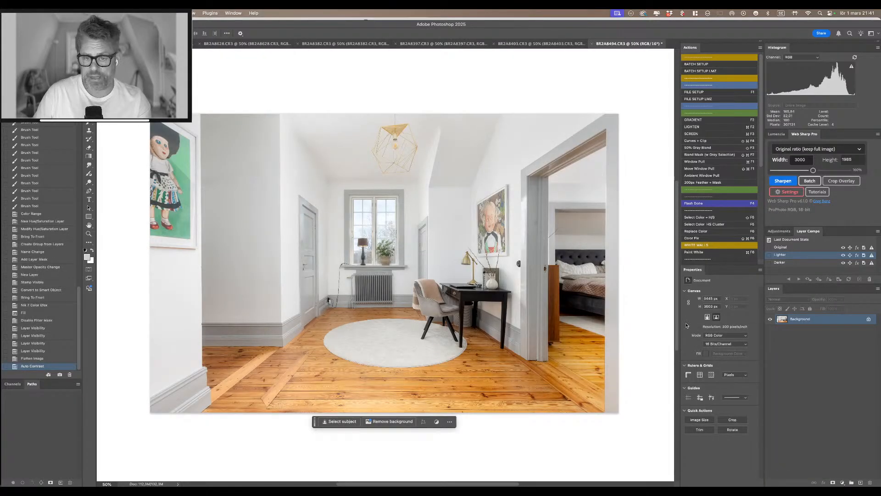
Open the flattened image in the Camera Raw filter, apply the automatic adjustments and reset the Color settings.
{"action": "key", "text": "super+shift+a"}
{"action": "left_click", "coordinate": [722, 275]}
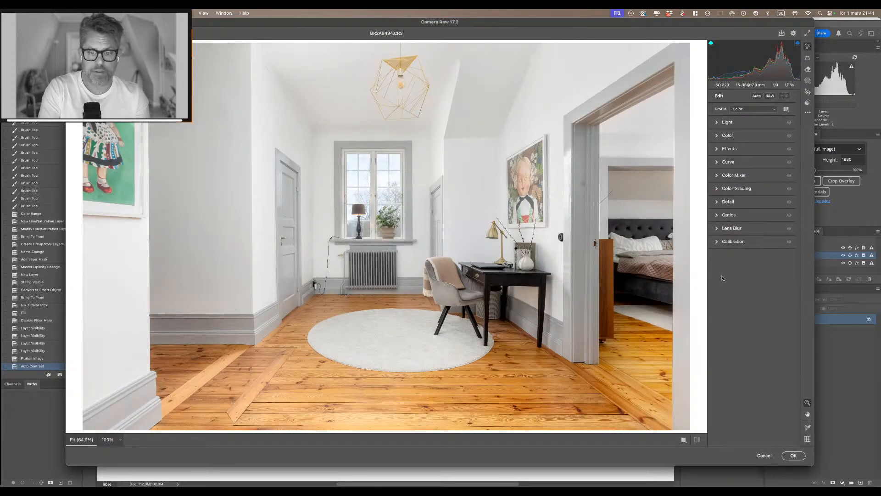
{"action": "key", "text": "super+u"}
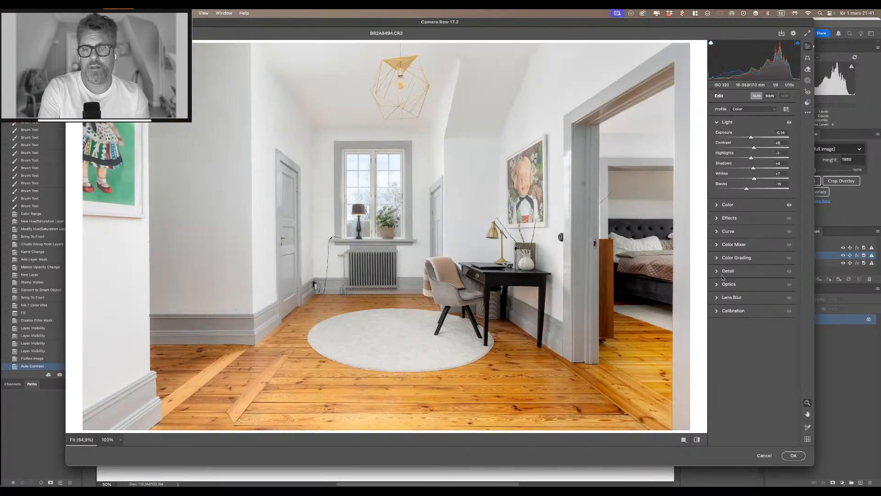
{"action": "left_click", "coordinate": [735, 205], "text": "alt"}
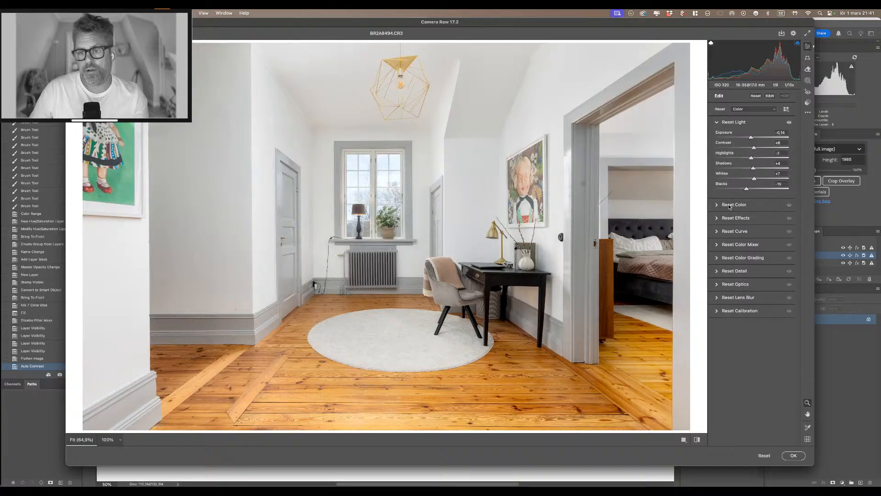
Raise the Camera Raw exposure to +0.07 and apply the Full Upright perspective correction.
{"action": "left_click_drag", "start_coordinate": [769, 62], "coordinate": [780, 62]}
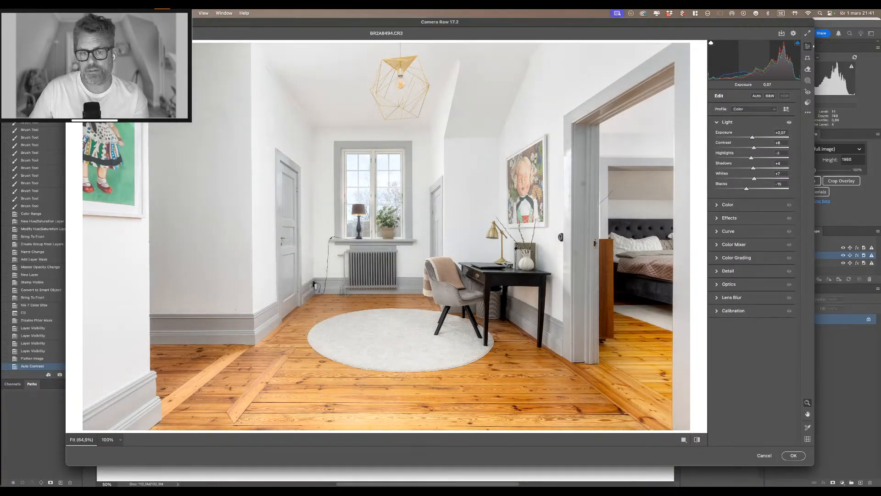
{"action": "left_click", "coordinate": [808, 57]}
{"action": "left_click", "coordinate": [775, 109]}
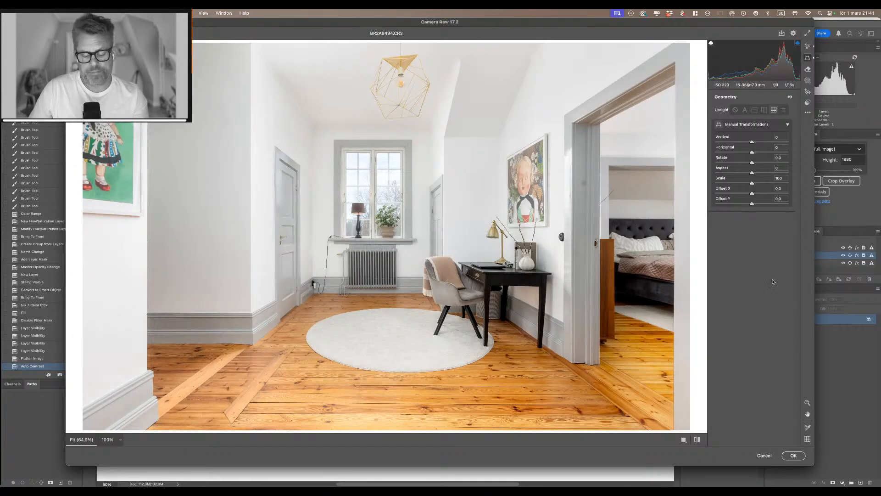
Set the color grading luminance to 27 for midtones and 10 for shadows, and lower the highlights luminance.
{"action": "key", "text": "e"}
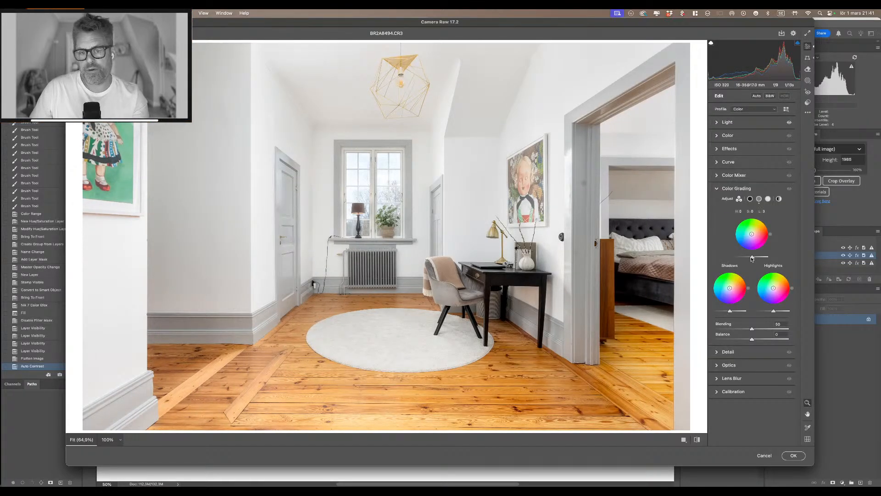
{"action": "left_click_drag", "start_coordinate": [752, 259], "coordinate": [759, 258]}
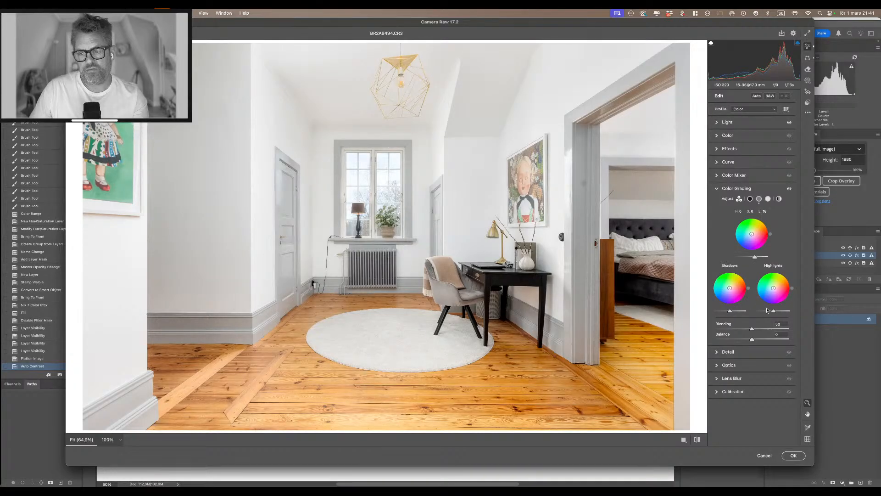
{"action": "left_click_drag", "start_coordinate": [757, 259], "coordinate": [758, 258]}
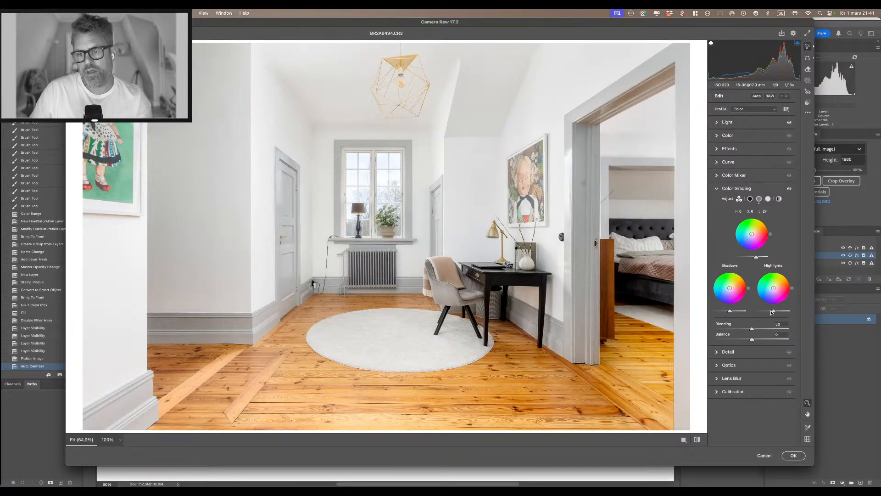
{"action": "left_click_drag", "start_coordinate": [774, 312], "coordinate": [769, 313]}
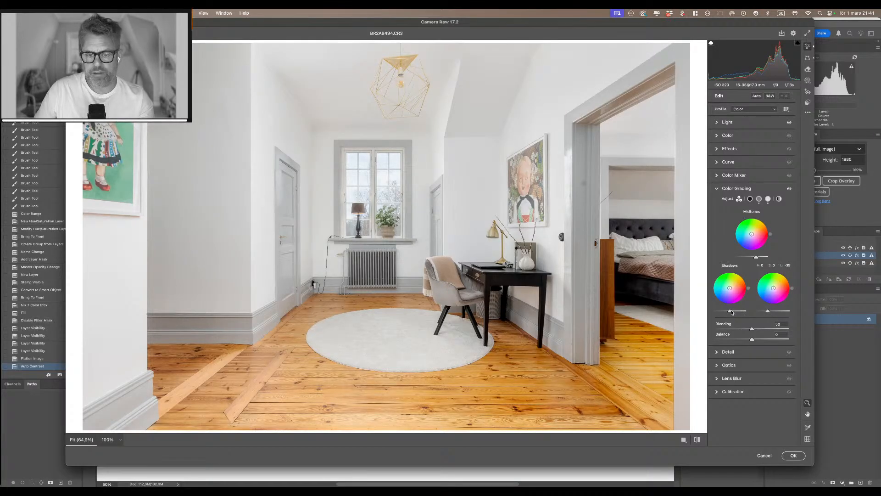
{"action": "left_click_drag", "start_coordinate": [732, 312], "coordinate": [734, 314]}
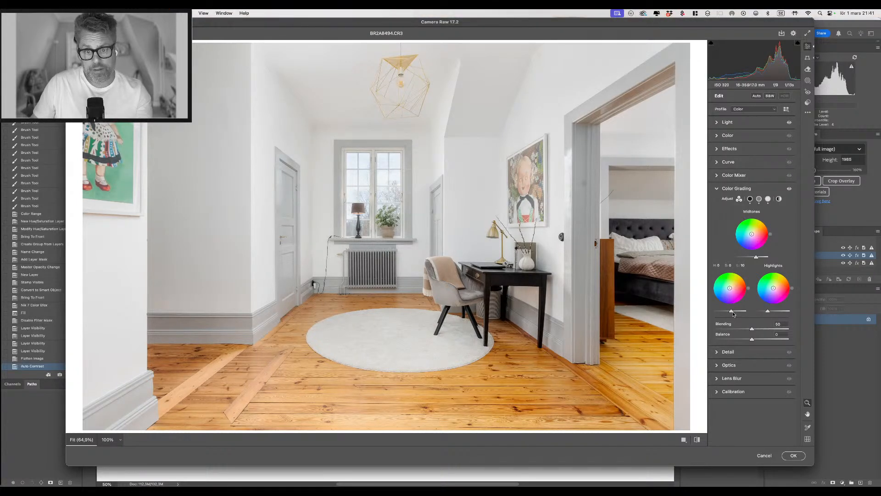
Apply the Camera Raw edits and export a sharpened copy 3000 px wide, closing BR2A8494.CR3 without saving.
{"action": "left_click", "coordinate": [793, 453]}
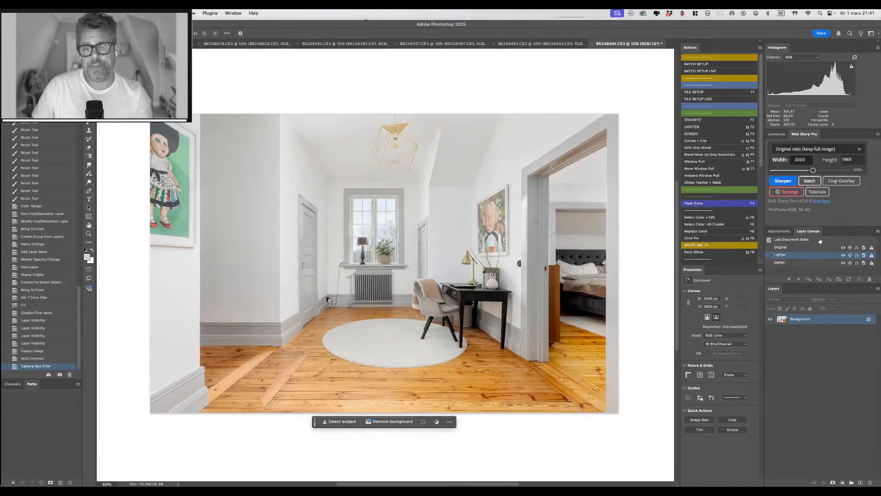
{"action": "left_click", "coordinate": [783, 181]}
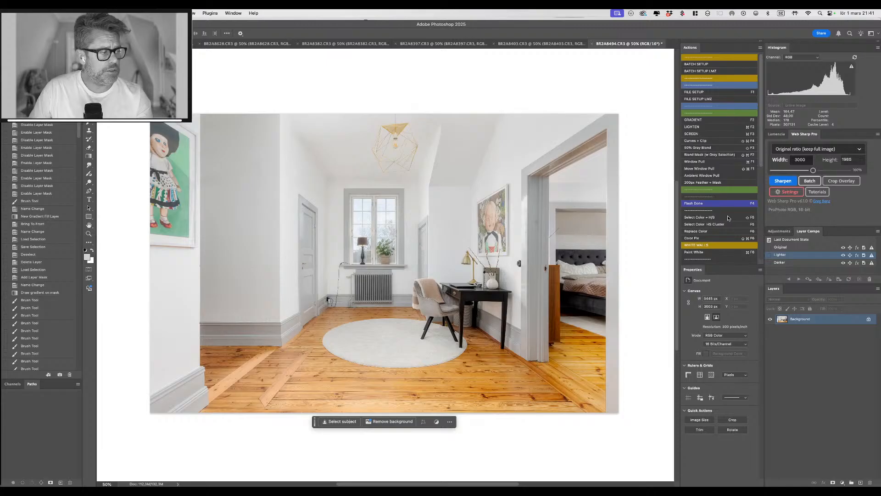
{"action": "key", "text": "super+w"}
{"action": "key", "text": "d"}
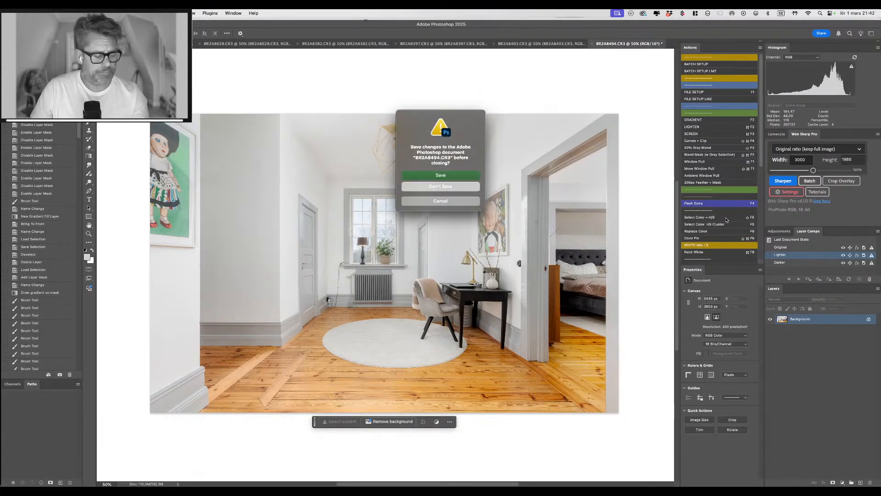
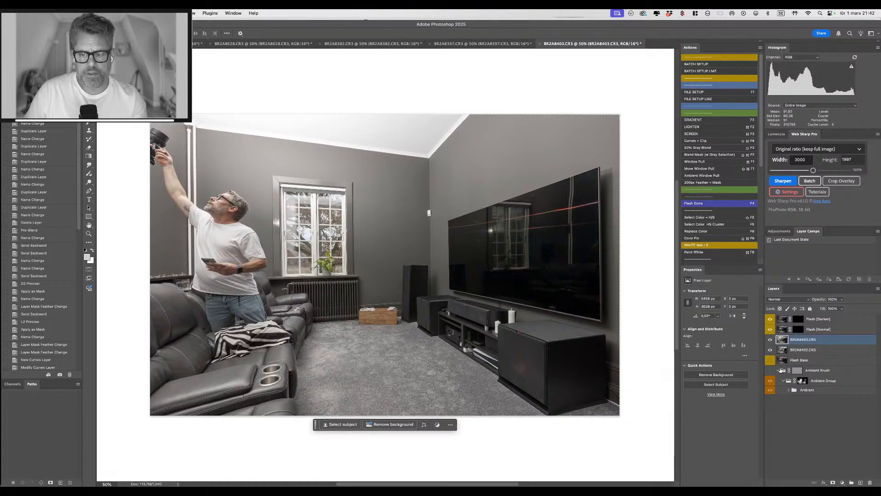
Compare the two flash exposures of the TV room by toggling the visibility of layer BR2A8403.CR3.
{"action": "left_click", "coordinate": [771, 340]}
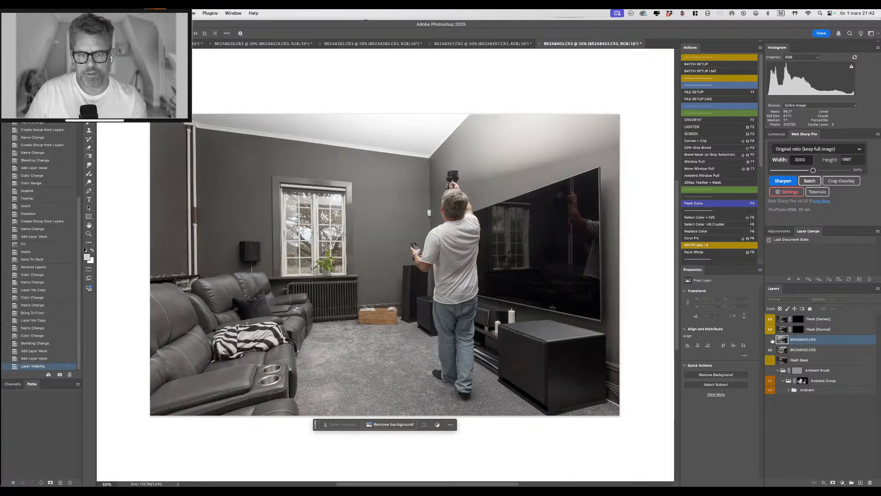
{"action": "left_click", "coordinate": [771, 340]}
{"action": "left_click", "coordinate": [771, 339]}
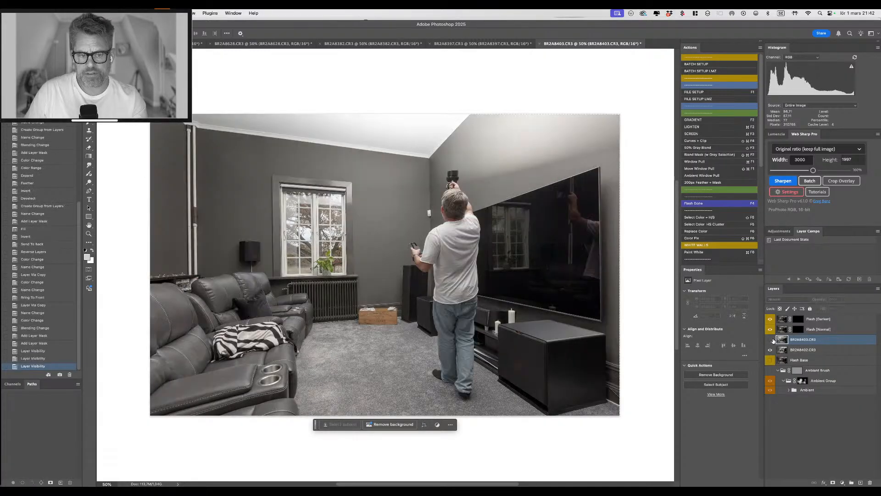
{"action": "left_click", "coordinate": [771, 340]}
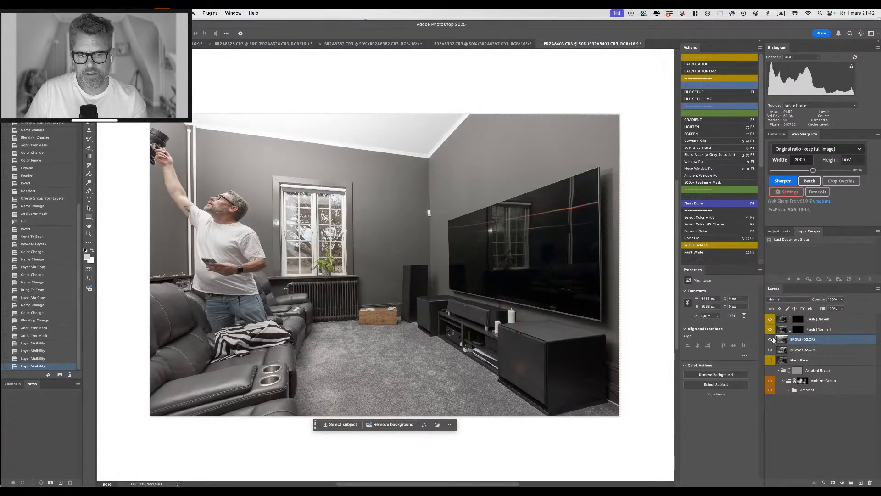
{"action": "left_click", "coordinate": [771, 339]}
{"action": "left_click", "coordinate": [771, 340]}
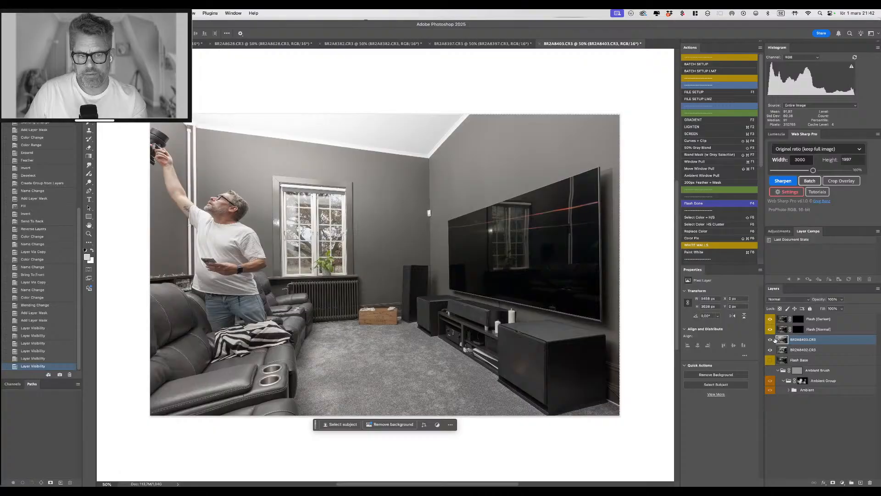
{"action": "left_click", "coordinate": [772, 340]}
{"action": "left_click", "coordinate": [772, 339]}
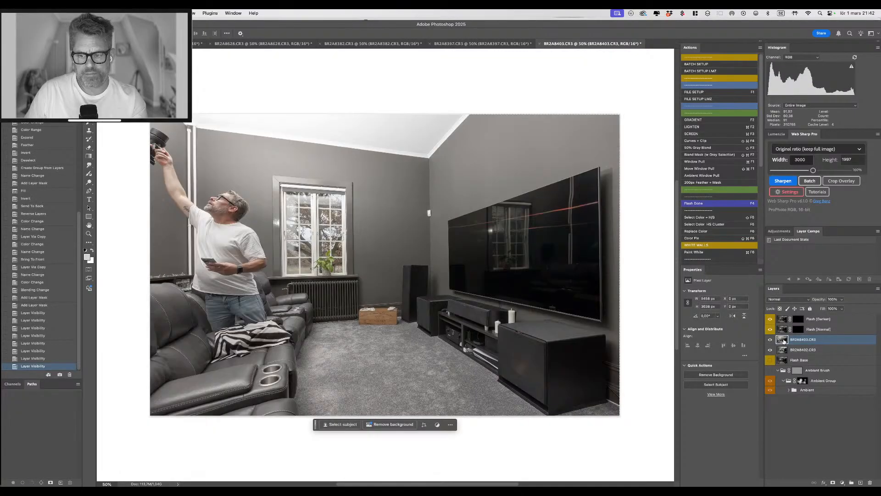
Add a 50% gray mask to layer BR2A8403.CR3 and brush it to remove the photographer from both sides of the room.
{"action": "key", "text": "shift+F3"}
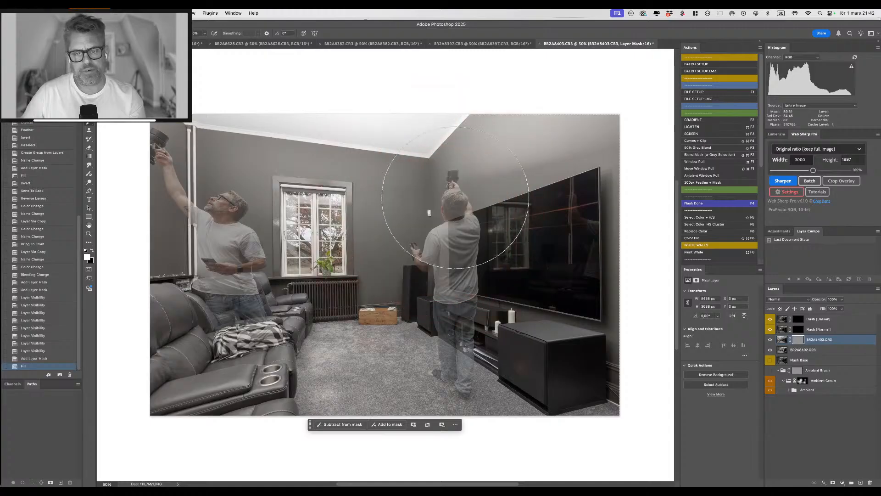
{"action": "left_click", "coordinate": [454, 248]}
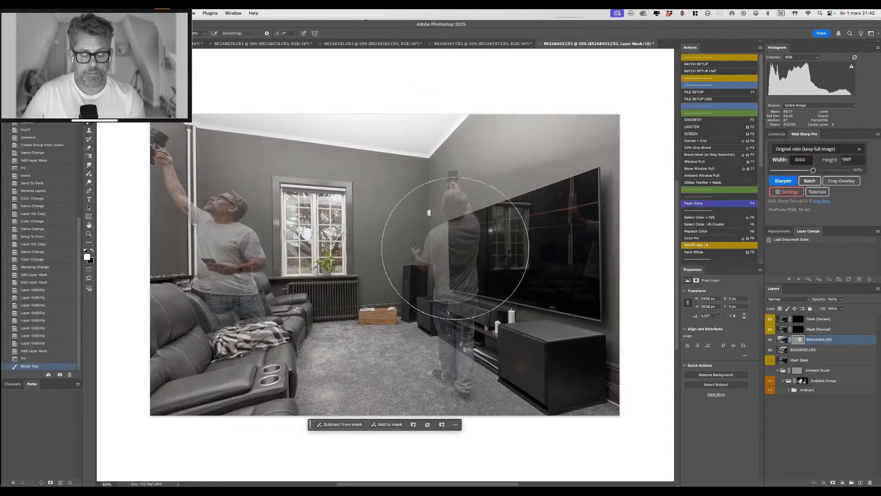
{"action": "mouse_move", "coordinate": [454, 248]}
{"action": "left_mouse_down"}
{"action": "mouse_move", "coordinate": [472, 233]}
{"action": "mouse_move", "coordinate": [468, 199]}
{"action": "mouse_move", "coordinate": [447, 368]}
{"action": "mouse_move", "coordinate": [465, 322]}
{"action": "mouse_move", "coordinate": [489, 170]}
{"action": "left_mouse_up"}
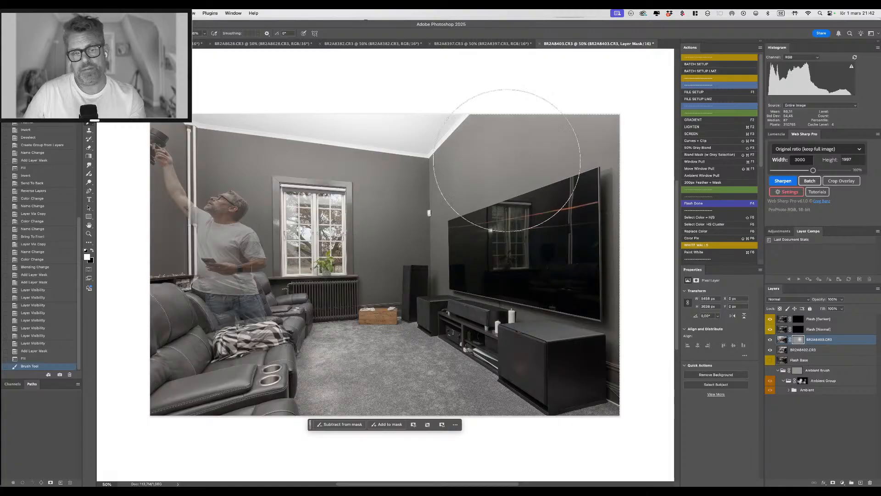
{"action": "mouse_move", "coordinate": [220, 178]}
{"action": "left_mouse_down"}
{"action": "mouse_move", "coordinate": [207, 207]}
{"action": "mouse_move", "coordinate": [167, 128]}
{"action": "mouse_move", "coordinate": [210, 245]}
{"action": "mouse_move", "coordinate": [256, 230]}
{"action": "mouse_move", "coordinate": [285, 317]}
{"action": "mouse_move", "coordinate": [230, 404]}
{"action": "mouse_move", "coordinate": [225, 253]}
{"action": "mouse_move", "coordinate": [256, 128]}
{"action": "left_mouse_up"}
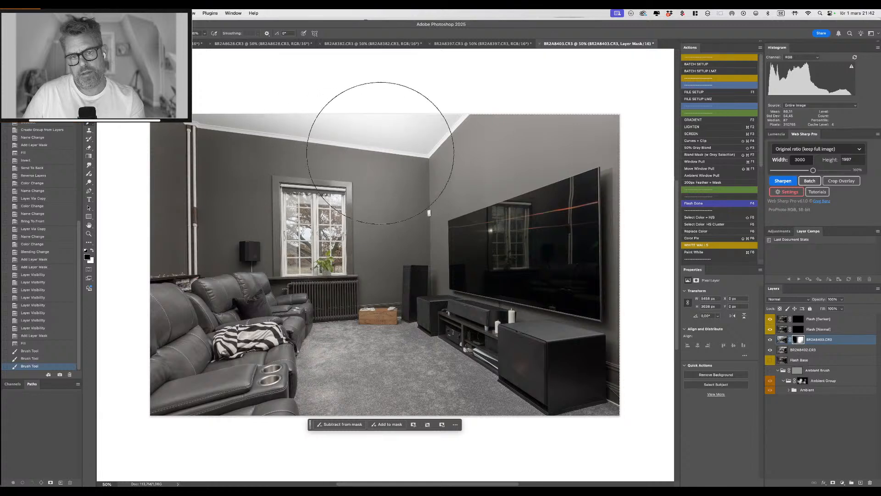
{"action": "mouse_move", "coordinate": [380, 153]}
{"action": "left_mouse_down"}
{"action": "mouse_move", "coordinate": [272, 92]}
{"action": "mouse_move", "coordinate": [394, 98]}
{"action": "mouse_move", "coordinate": [431, 132]}
{"action": "mouse_move", "coordinate": [365, 168]}
{"action": "mouse_move", "coordinate": [472, 149]}
{"action": "mouse_move", "coordinate": [427, 228]}
{"action": "mouse_move", "coordinate": [447, 257]}
{"action": "mouse_move", "coordinate": [460, 346]}
{"action": "mouse_move", "coordinate": [488, 433]}
{"action": "mouse_move", "coordinate": [507, 359]}
{"action": "left_mouse_up"}
{"action": "key", "text": "x"}
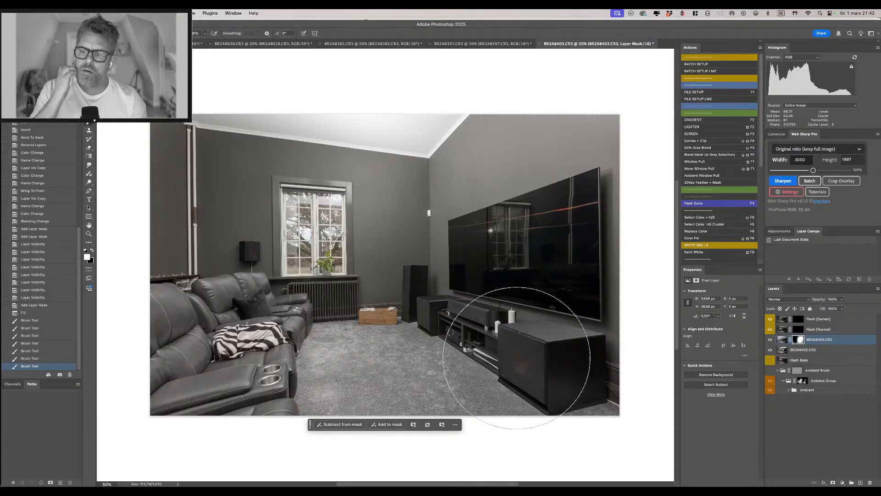
Brush the Flash [Normal] layer's mask over the ceiling, alternating black and white to balance the flash light there.
{"action": "key", "text": "alt+bracketright"}
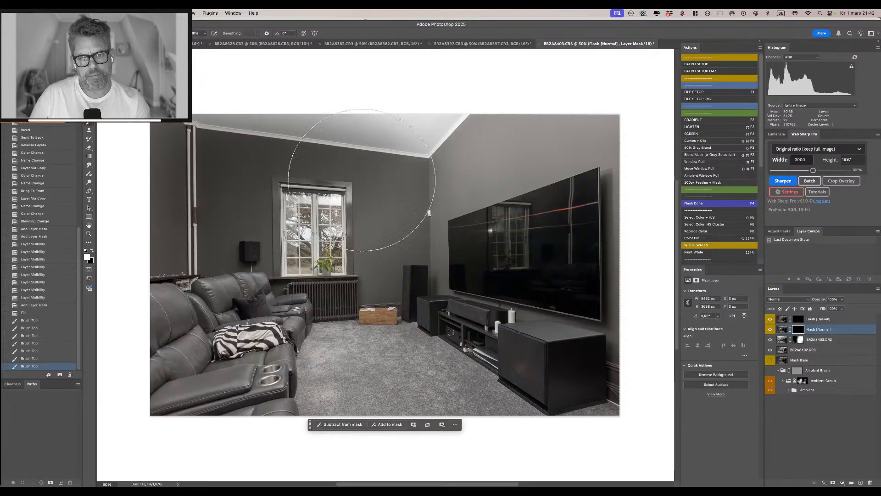
{"action": "key", "text": "x"}
{"action": "mouse_move", "coordinate": [280, 103]}
{"action": "left_mouse_down"}
{"action": "mouse_move", "coordinate": [413, 99]}
{"action": "mouse_move", "coordinate": [354, 92]}
{"action": "left_mouse_up"}
{"action": "left_click", "coordinate": [341, 85]}
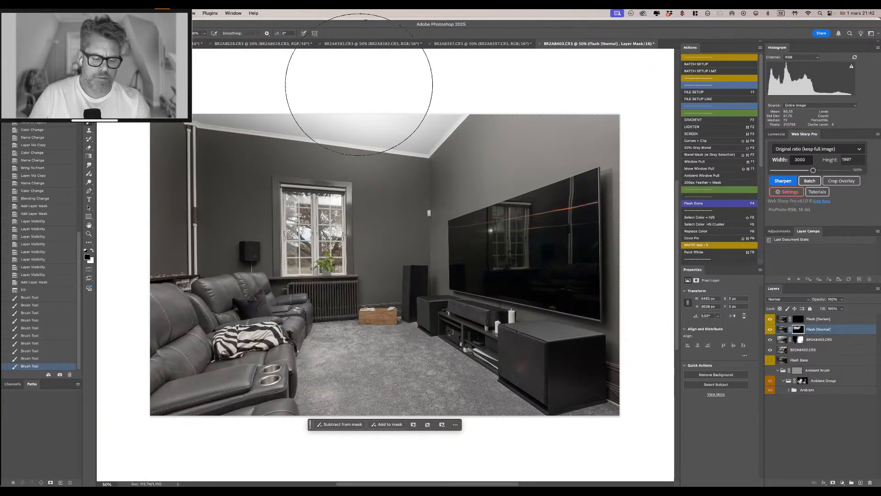
{"action": "key", "text": "x"}
{"action": "left_click", "coordinate": [346, 123]}
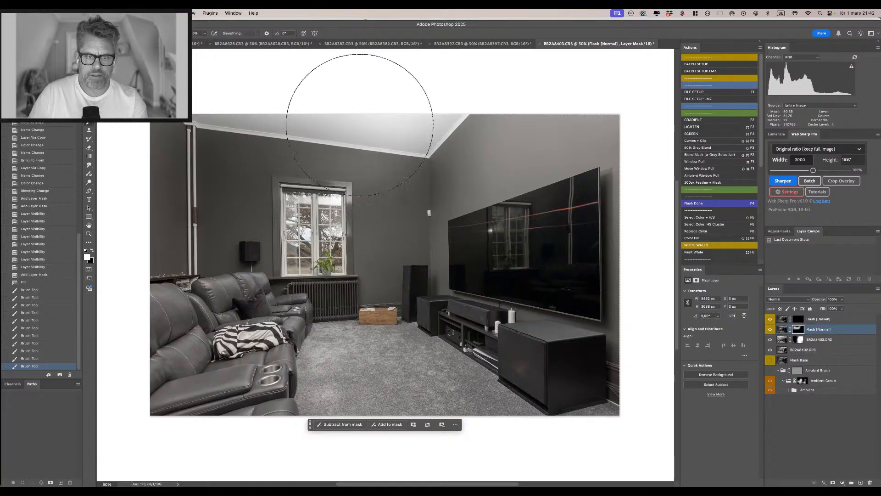
{"action": "left_click", "coordinate": [404, 108]}
Paint the Flash [Normal] mask over the TV wall, back corner, floor and ceiling edge to blend in that exposure.
{"action": "key", "text": "x"}
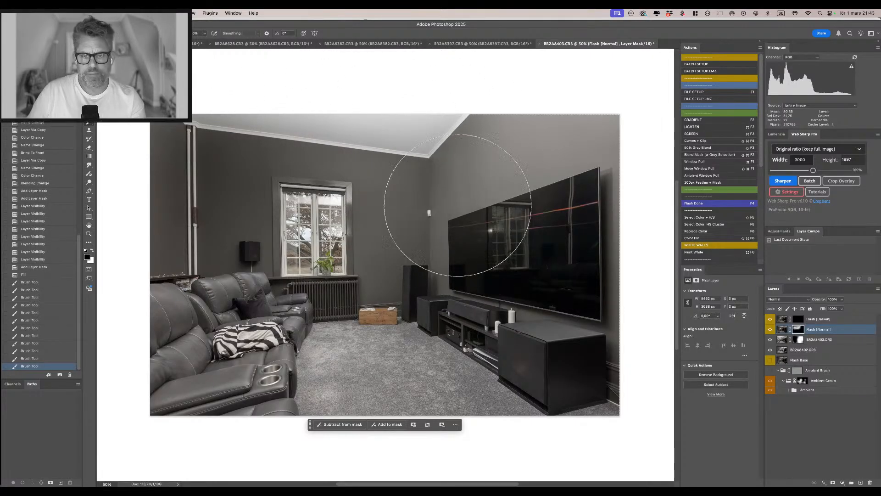
{"action": "left_click", "coordinate": [523, 134]}
{"action": "key", "text": "x"}
{"action": "left_click", "coordinate": [488, 156]}
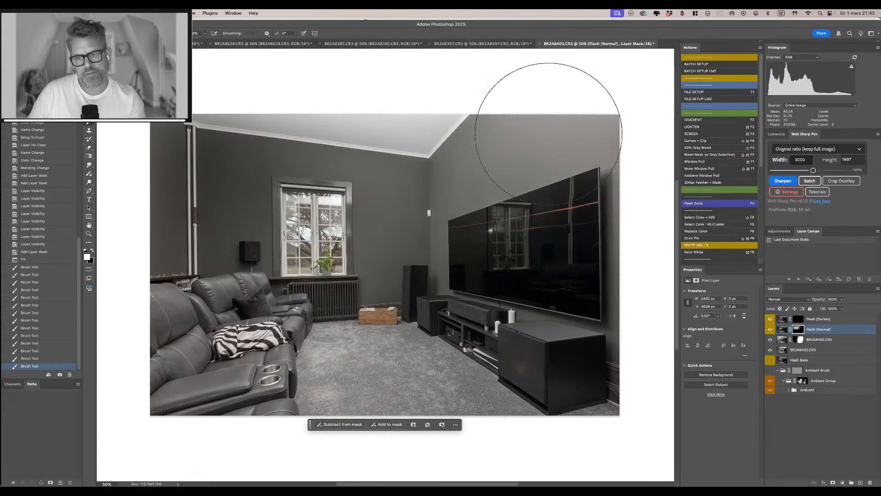
{"action": "left_click", "coordinate": [538, 141]}
{"action": "left_click", "coordinate": [580, 170]}
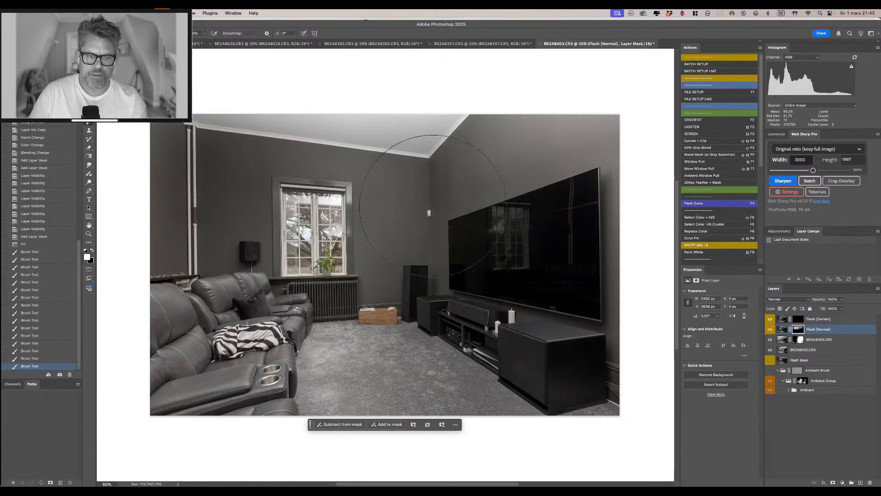
{"action": "mouse_move", "coordinate": [432, 206]}
{"action": "left_mouse_down"}
{"action": "mouse_move", "coordinate": [418, 302]}
{"action": "mouse_move", "coordinate": [377, 308]}
{"action": "mouse_move", "coordinate": [359, 330]}
{"action": "mouse_move", "coordinate": [383, 394]}
{"action": "mouse_move", "coordinate": [429, 378]}
{"action": "mouse_move", "coordinate": [387, 390]}
{"action": "mouse_move", "coordinate": [396, 407]}
{"action": "left_mouse_up"}
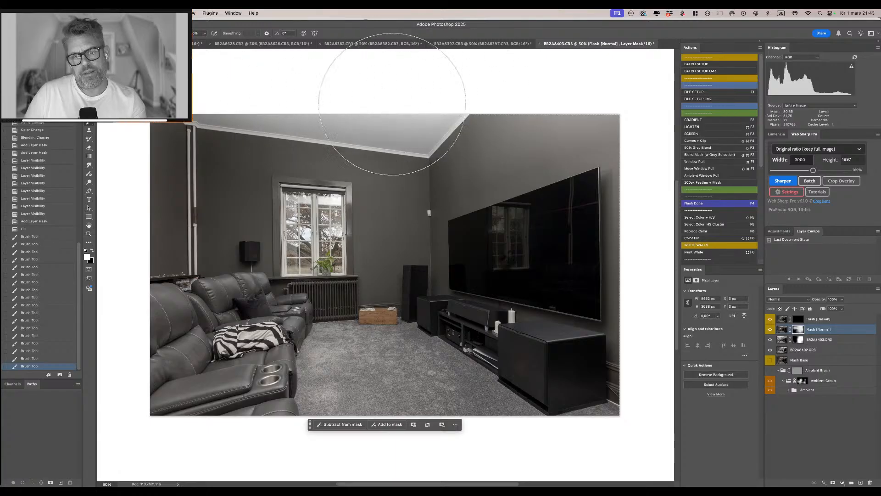
{"action": "left_click_drag", "start_coordinate": [393, 104], "coordinate": [464, 98]}
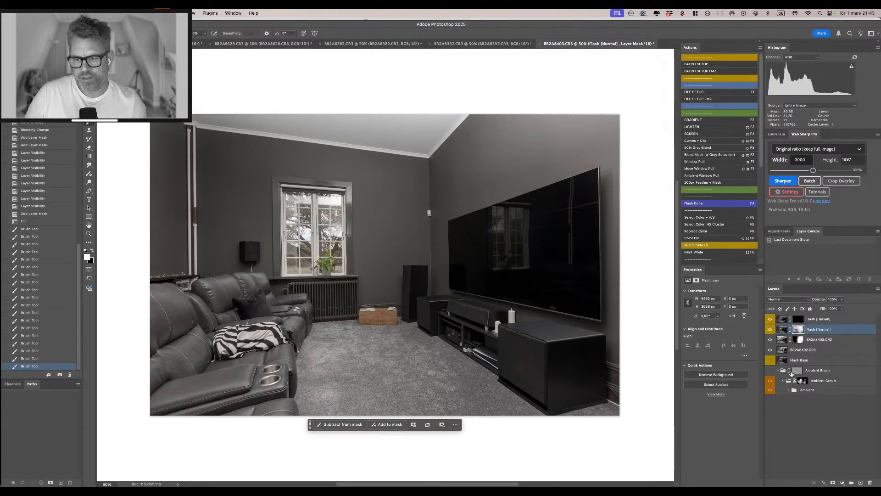
Check the flash blend by toggling the BR2A8403.CR3 layer and its mask, plus the Flash [Darken] mask.
{"action": "left_click", "coordinate": [795, 352]}
{"action": "left_click", "coordinate": [797, 341]}
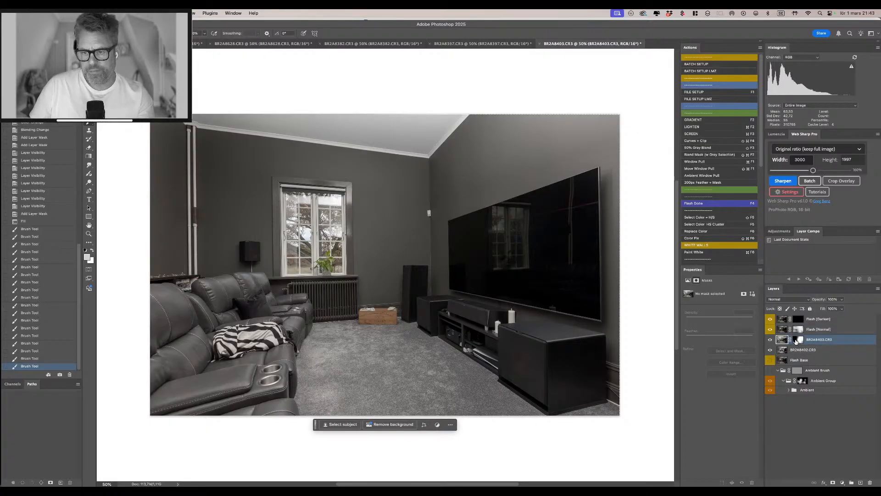
{"action": "left_click", "coordinate": [797, 340], "text": "shift"}
{"action": "left_click", "coordinate": [799, 340], "text": "shift"}
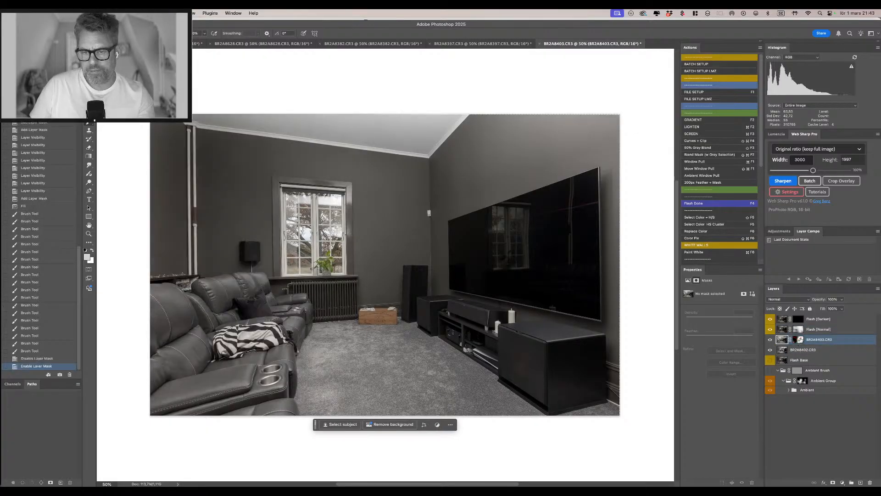
{"action": "left_click", "coordinate": [771, 339]}
{"action": "left_click", "coordinate": [771, 340]}
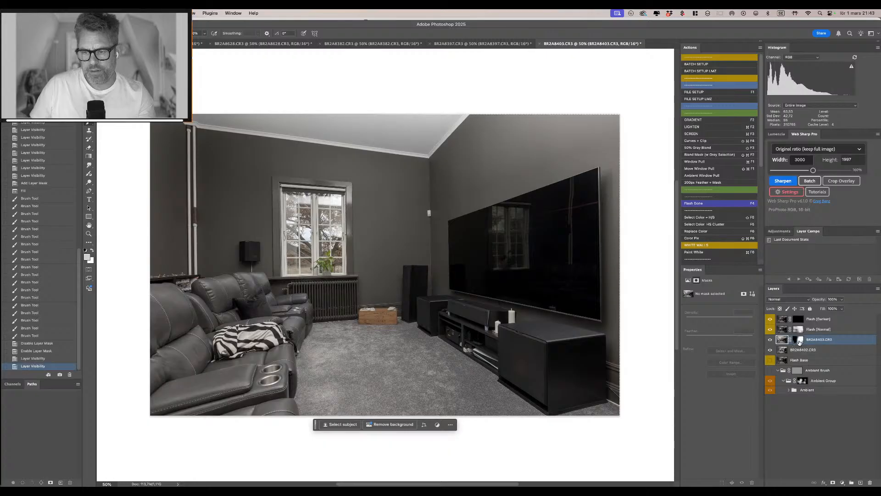
{"action": "left_click", "coordinate": [800, 319], "text": "shift"}
{"action": "left_click", "coordinate": [800, 319], "text": "shift"}
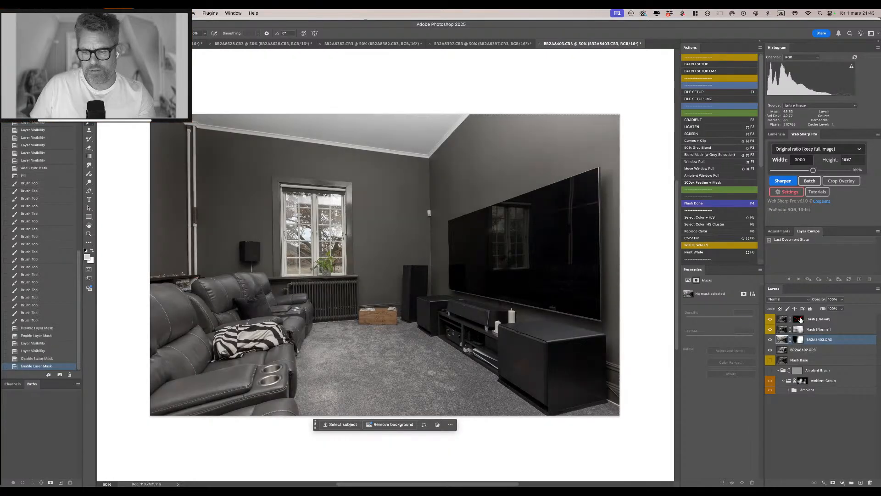
Try a copy of the ambient Dark layer above Flash [Darken], comparing it with and without its mask, and delete the copy.
{"action": "left_click", "coordinate": [789, 390]}
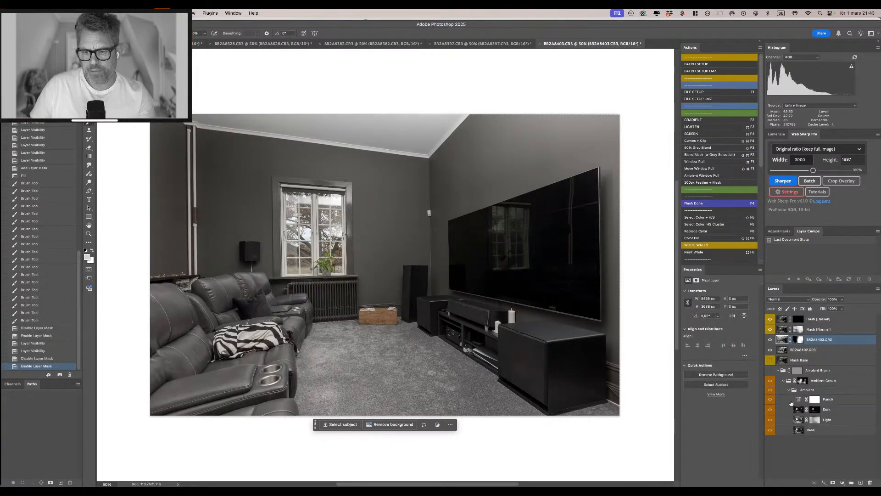
{"action": "left_click_drag", "start_coordinate": [829, 412], "coordinate": [836, 318]}
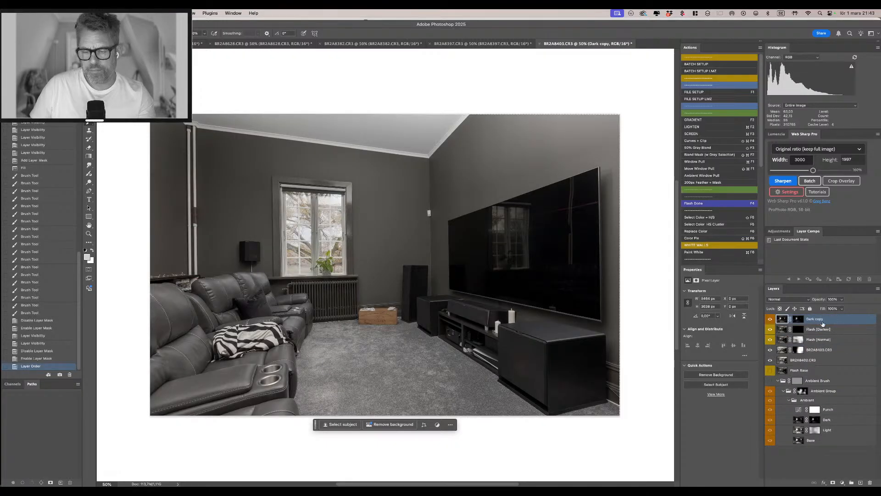
{"action": "left_click", "coordinate": [796, 320], "text": "shift"}
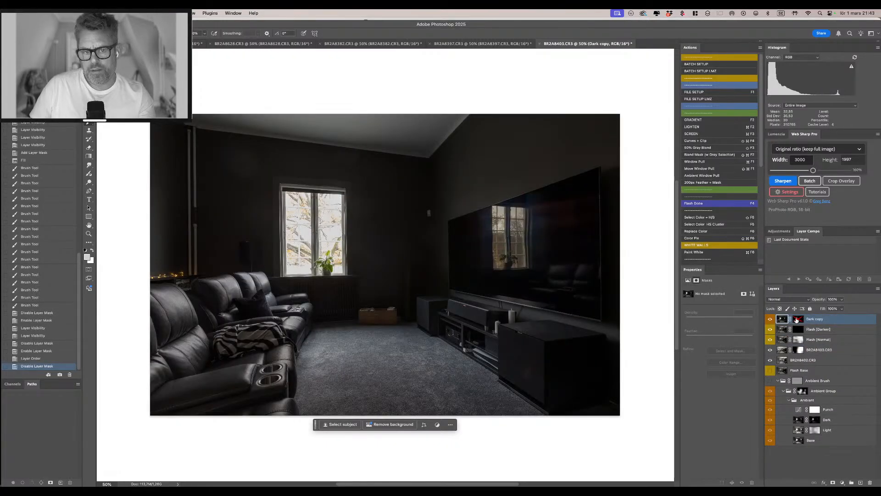
{"action": "left_click", "coordinate": [800, 319], "text": "shift"}
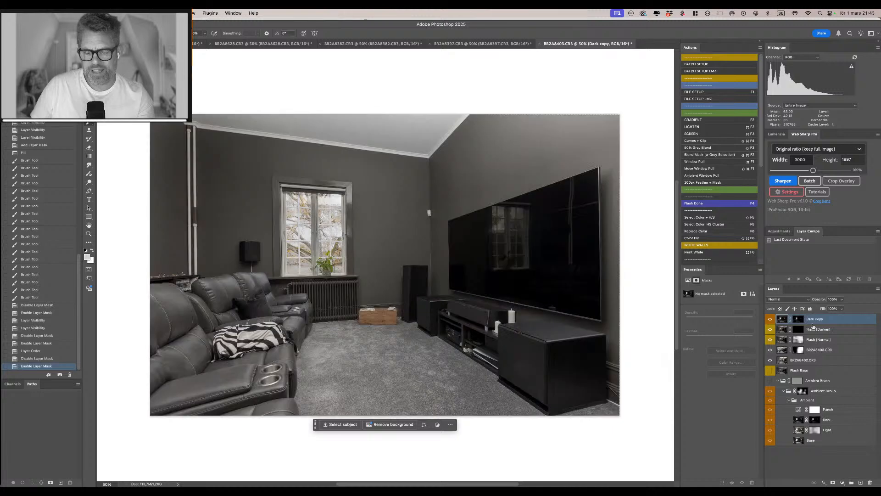
{"action": "left_click", "coordinate": [845, 323]}
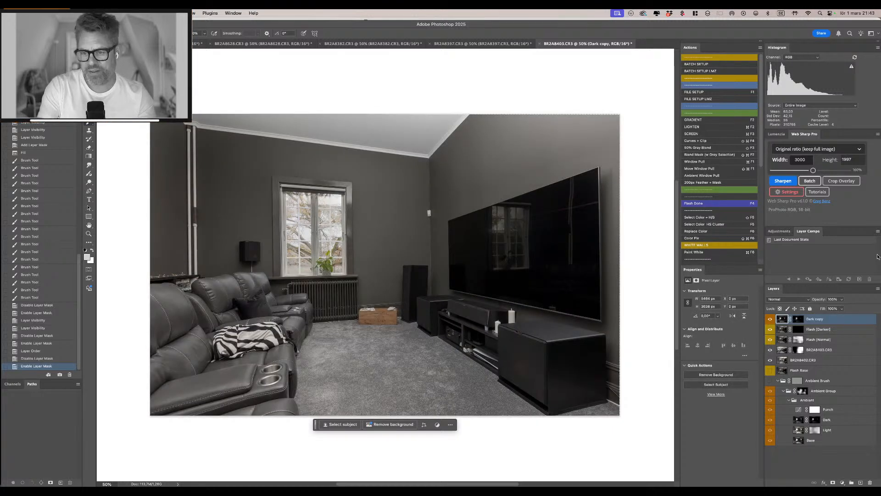
{"action": "key", "text": "Delete"}
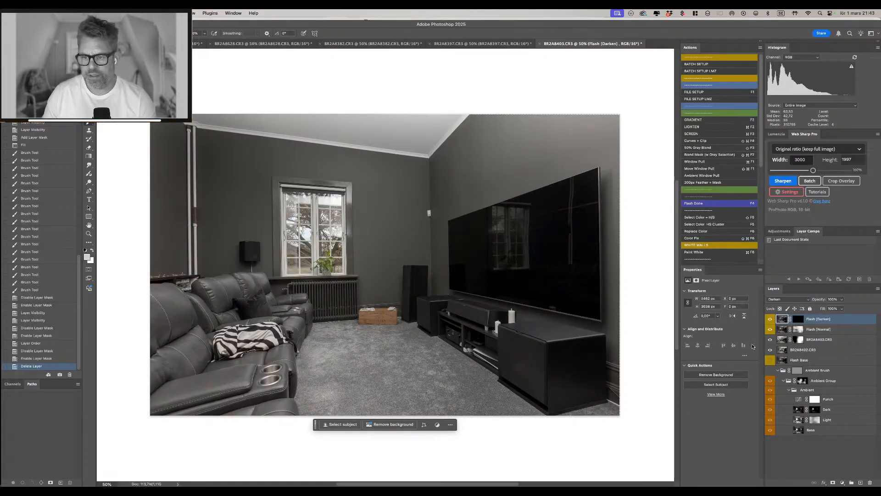
Compare the image with the Flash [Darken] layer's mask disabled and enabled.
{"action": "left_click", "coordinate": [798, 321], "text": "shift"}
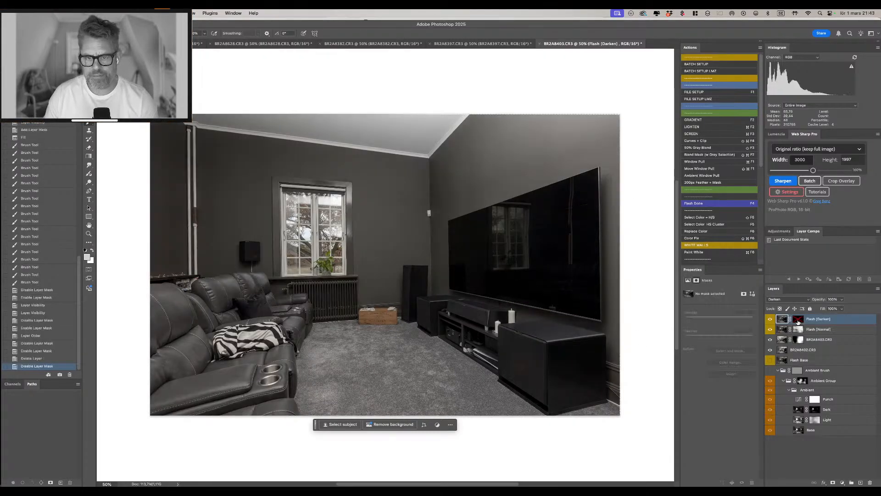
{"action": "left_click", "coordinate": [799, 320], "text": "shift"}
{"action": "left_click", "coordinate": [798, 320], "text": "shift"}
{"action": "left_click", "coordinate": [799, 320], "text": "shift"}
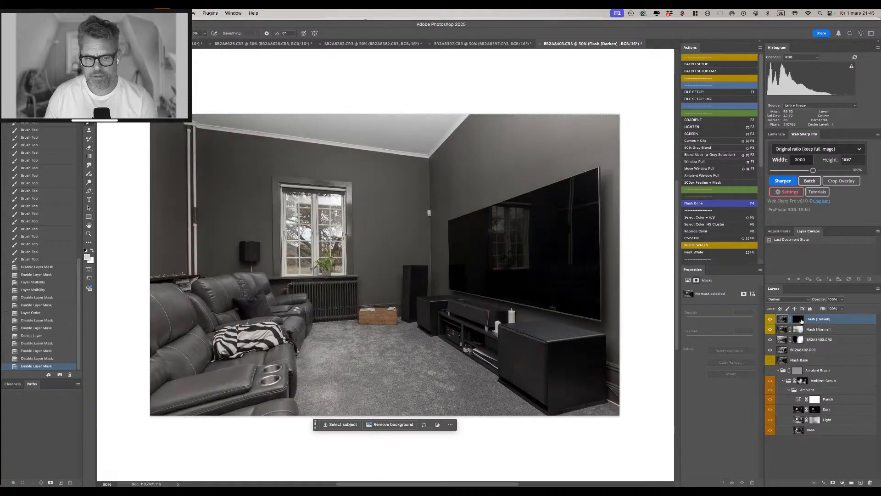
{"action": "left_click", "coordinate": [801, 320], "text": "shift"}
{"action": "left_click", "coordinate": [803, 319], "text": "shift"}
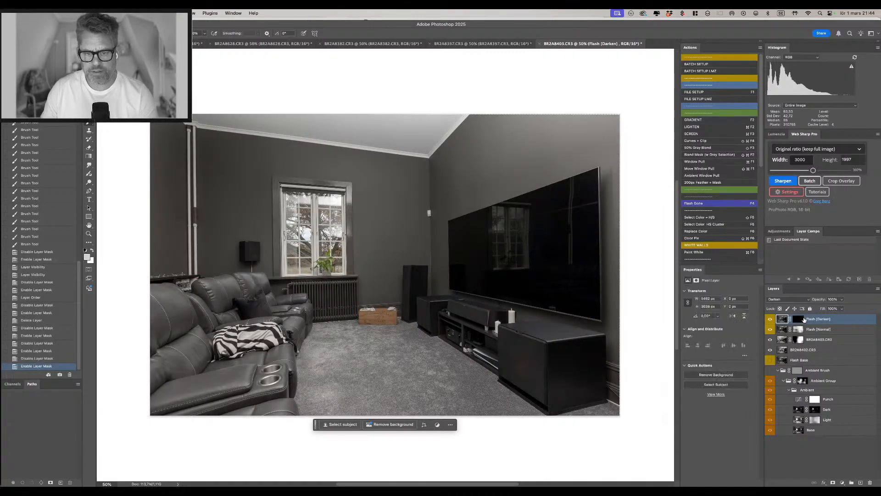
Recheck the Flash [Darken] blend by toggling its layer mask.
{"action": "left_click", "coordinate": [801, 322], "text": "shift"}
{"action": "left_click", "coordinate": [801, 321], "text": "shift"}
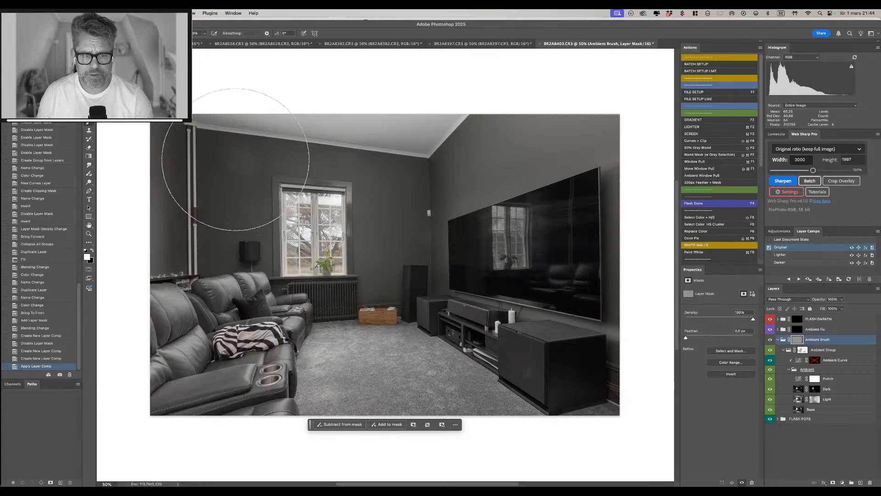
Brush the Ambient Brush mask in black and white over the back wall, TV wall, floor and sofa to balance ambient and flash.
{"action": "left_click_drag", "start_coordinate": [232, 186], "coordinate": [236, 167]}
{"action": "key", "text": "x"}
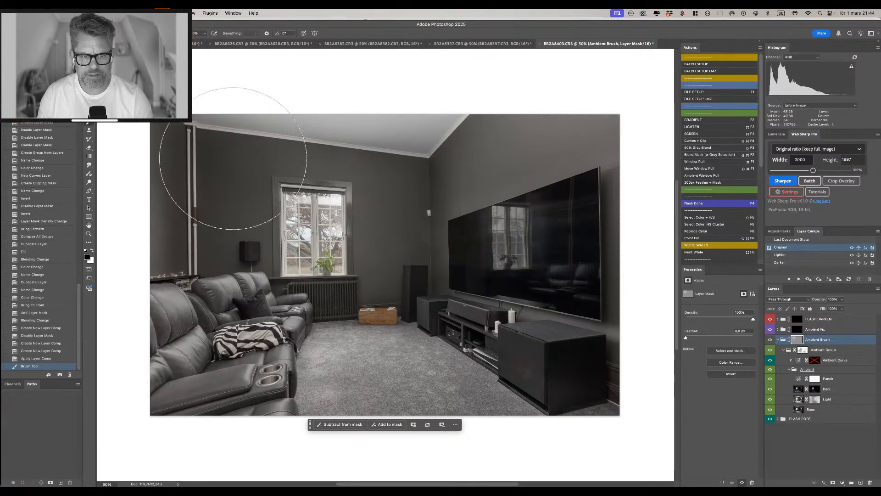
{"action": "left_click_drag", "start_coordinate": [365, 149], "coordinate": [275, 153]}
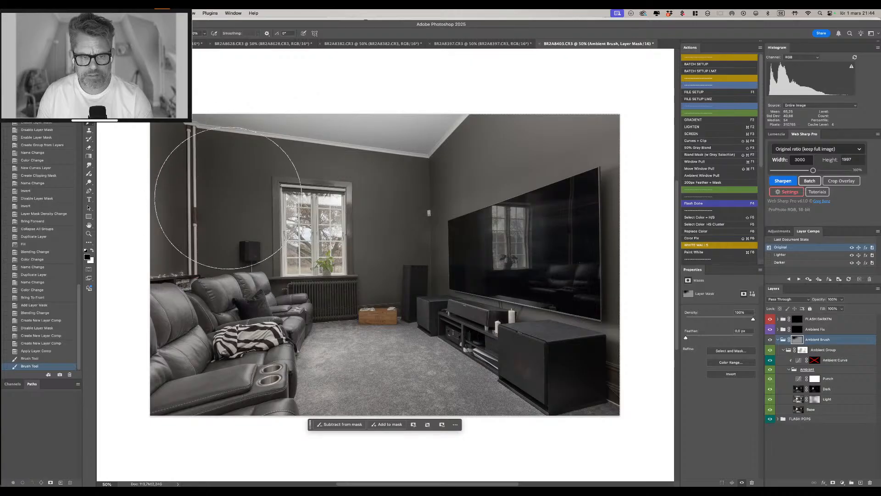
{"action": "mouse_move", "coordinate": [231, 225]}
{"action": "left_mouse_down"}
{"action": "mouse_move", "coordinate": [257, 188]}
{"action": "mouse_move", "coordinate": [364, 149]}
{"action": "left_mouse_up"}
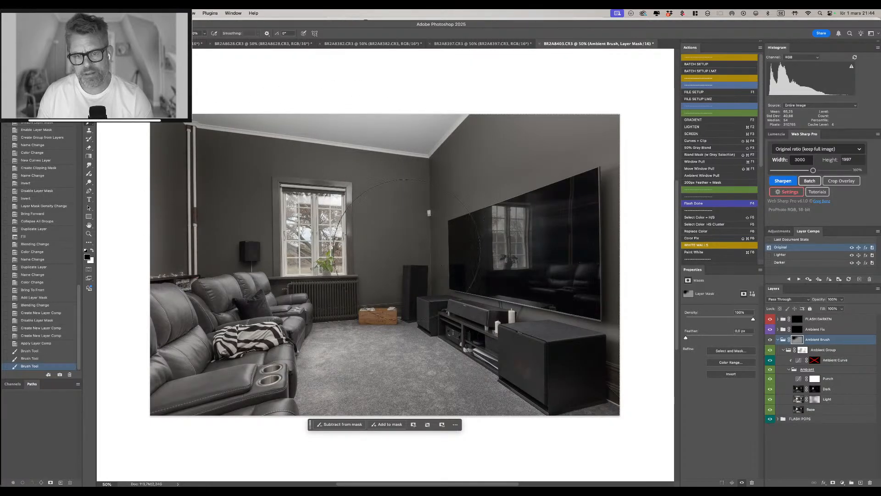
{"action": "mouse_move", "coordinate": [424, 202]}
{"action": "left_mouse_down"}
{"action": "mouse_move", "coordinate": [491, 160]}
{"action": "mouse_move", "coordinate": [523, 188]}
{"action": "left_mouse_up"}
{"action": "key", "text": "x"}
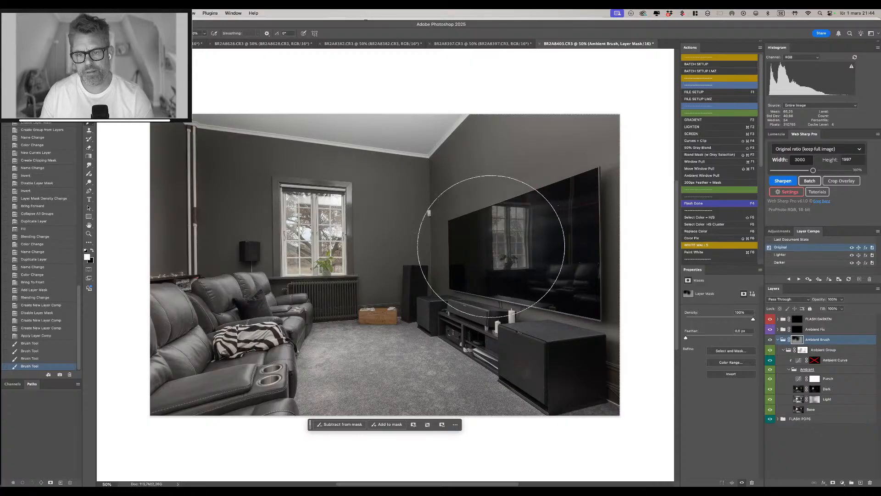
{"action": "mouse_move", "coordinate": [492, 247]}
{"action": "left_mouse_down"}
{"action": "mouse_move", "coordinate": [569, 232]}
{"action": "mouse_move", "coordinate": [503, 248]}
{"action": "mouse_move", "coordinate": [534, 236]}
{"action": "mouse_move", "coordinate": [511, 248]}
{"action": "mouse_move", "coordinate": [540, 220]}
{"action": "mouse_move", "coordinate": [567, 272]}
{"action": "mouse_move", "coordinate": [577, 259]}
{"action": "mouse_move", "coordinate": [488, 253]}
{"action": "mouse_move", "coordinate": [554, 217]}
{"action": "mouse_move", "coordinate": [541, 366]}
{"action": "mouse_move", "coordinate": [474, 329]}
{"action": "mouse_move", "coordinate": [462, 383]}
{"action": "mouse_move", "coordinate": [491, 393]}
{"action": "mouse_move", "coordinate": [482, 385]}
{"action": "left_mouse_up"}
{"action": "key", "text": "x"}
{"action": "key", "text": "x"}
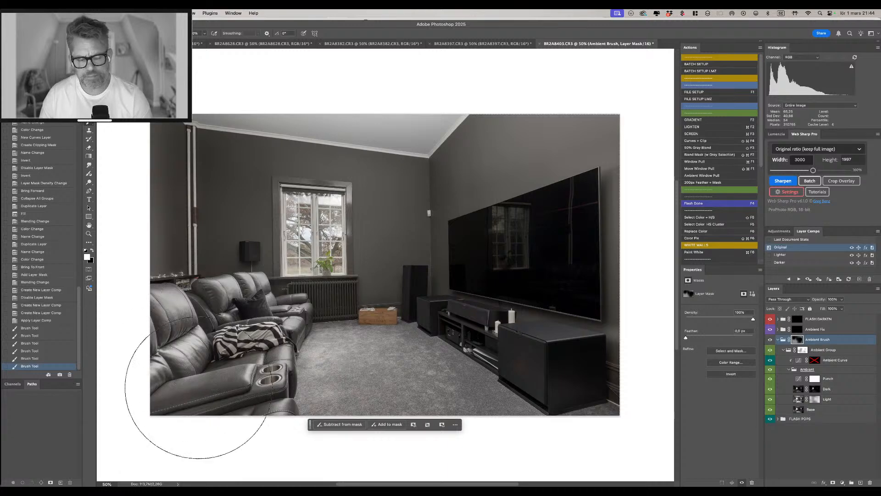
{"action": "left_click", "coordinate": [228, 370]}
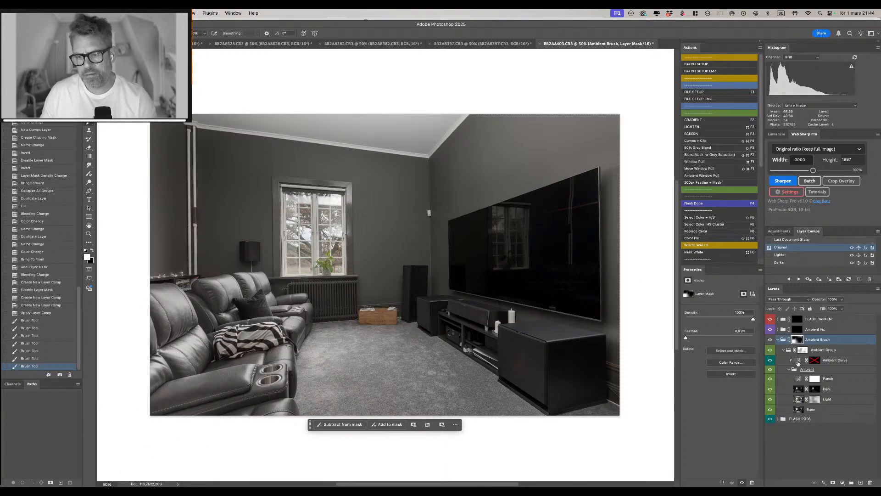
Apply the Medium Contrast (RGB) preset to the Ambient Curve adjustment layer.
{"action": "left_click", "coordinate": [798, 363]}
{"action": "left_click", "coordinate": [730, 291]}
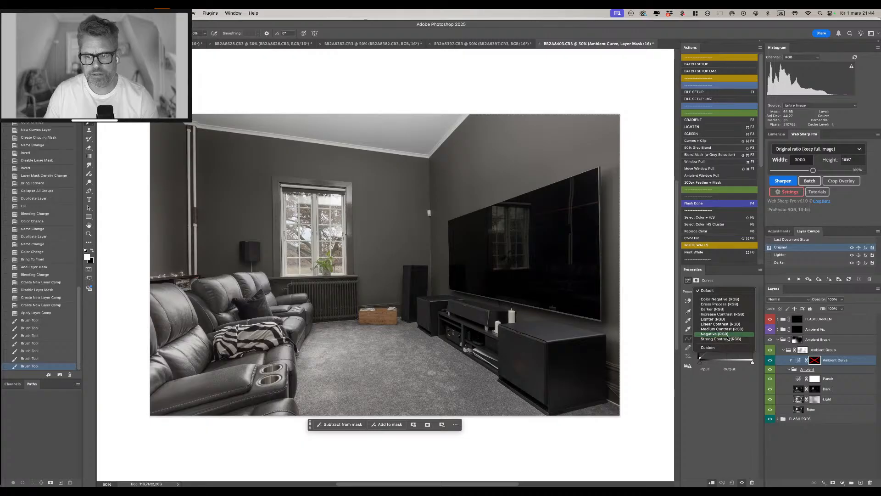
{"action": "left_click", "coordinate": [723, 328]}
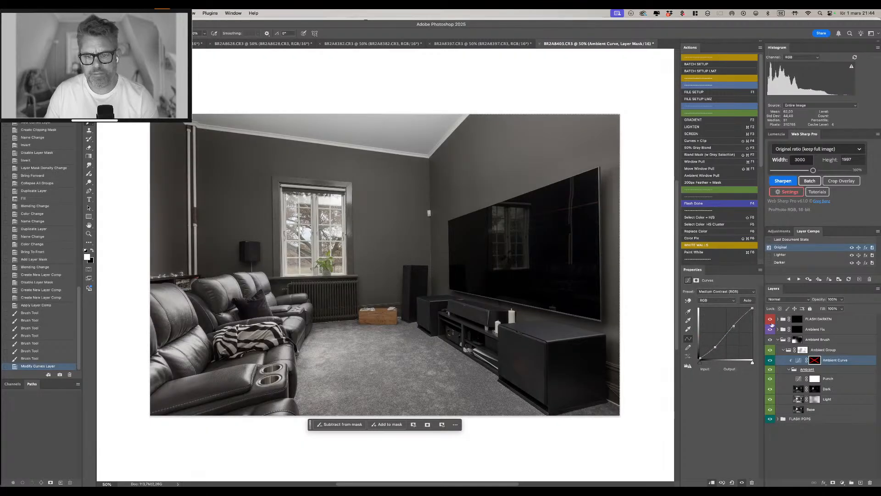
Compare the image with the Ambient Group's mask disabled and enabled.
{"action": "left_click", "coordinate": [803, 351], "text": "shift"}
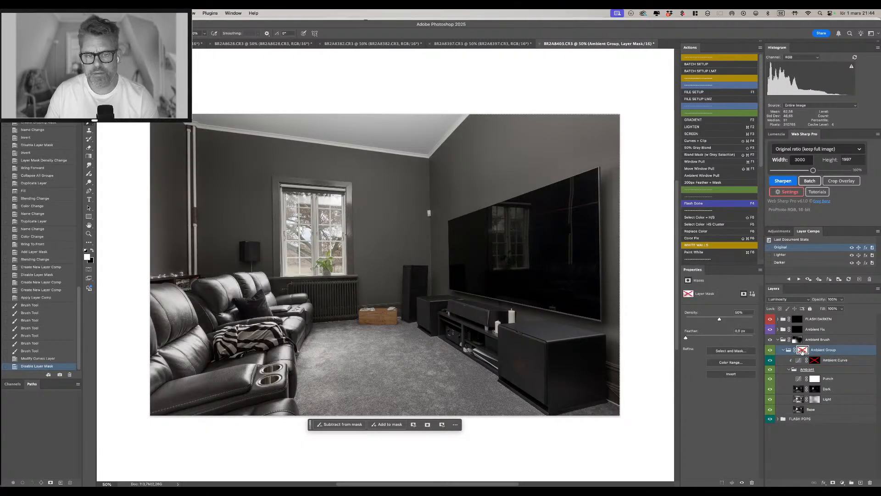
{"action": "left_click", "coordinate": [801, 351], "text": "shift"}
{"action": "left_click", "coordinate": [801, 352], "text": "shift"}
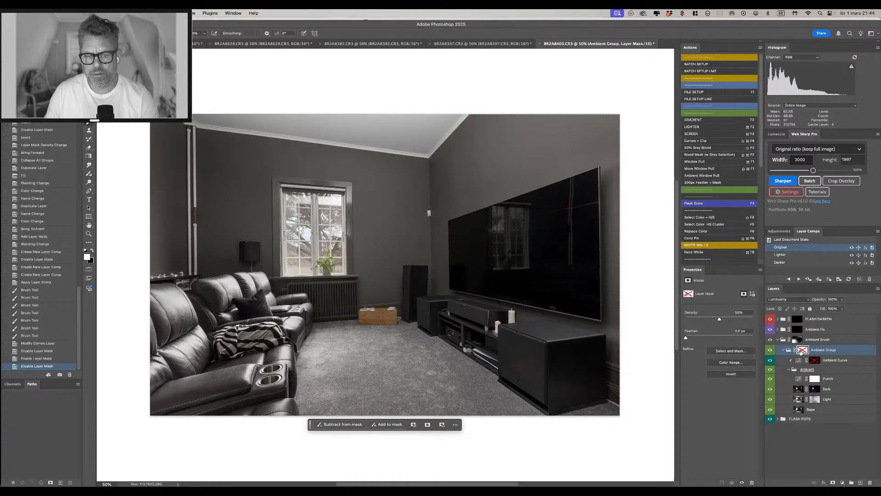
{"action": "left_click", "coordinate": [801, 352], "text": "shift"}
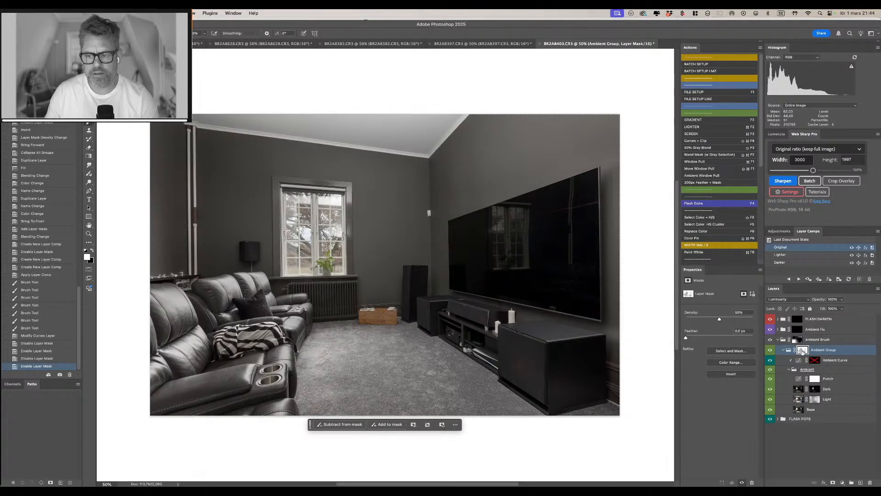
Paint white on the Ambient Group mask over the sofa and the window.
{"action": "left_click_drag", "start_coordinate": [260, 357], "coordinate": [241, 357]}
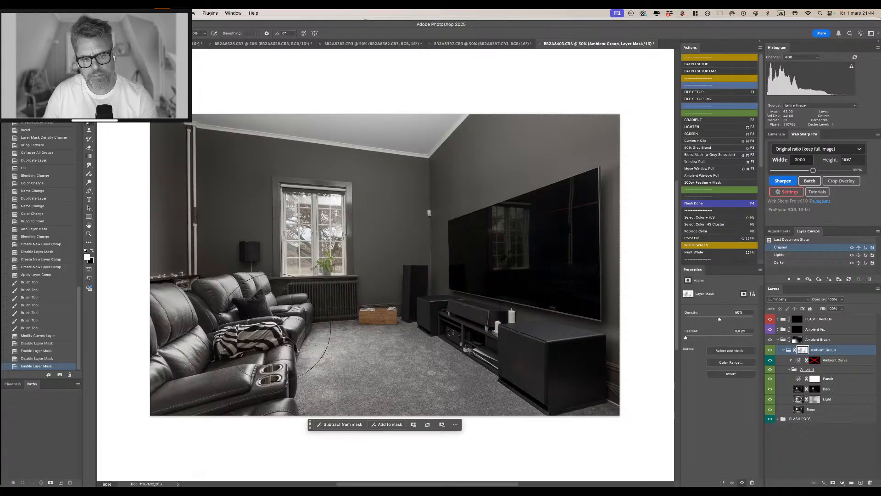
{"action": "left_click_drag", "start_coordinate": [265, 367], "coordinate": [259, 404]}
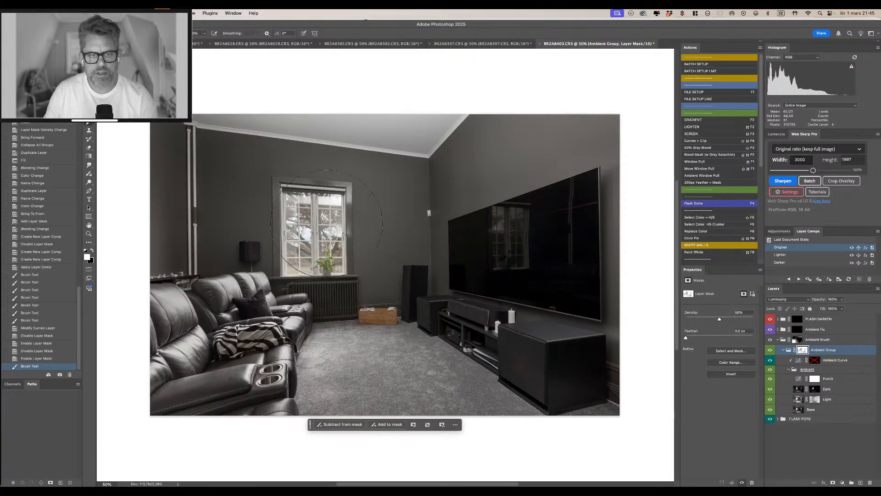
{"action": "left_click_drag", "start_coordinate": [326, 220], "coordinate": [327, 202]}
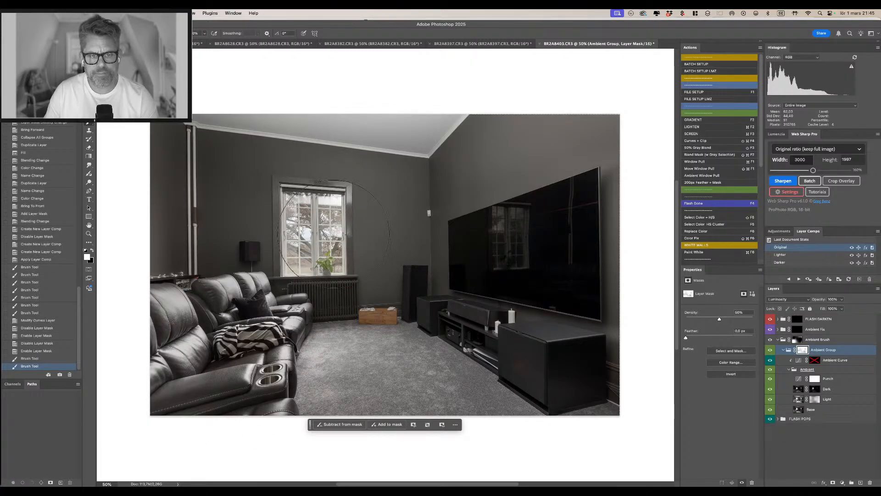
{"action": "left_click", "coordinate": [333, 228]}
Refine the Ambient Brush mask with a smaller brush over the window, the wall above it and the carpet.
{"action": "left_click", "coordinate": [797, 339]}
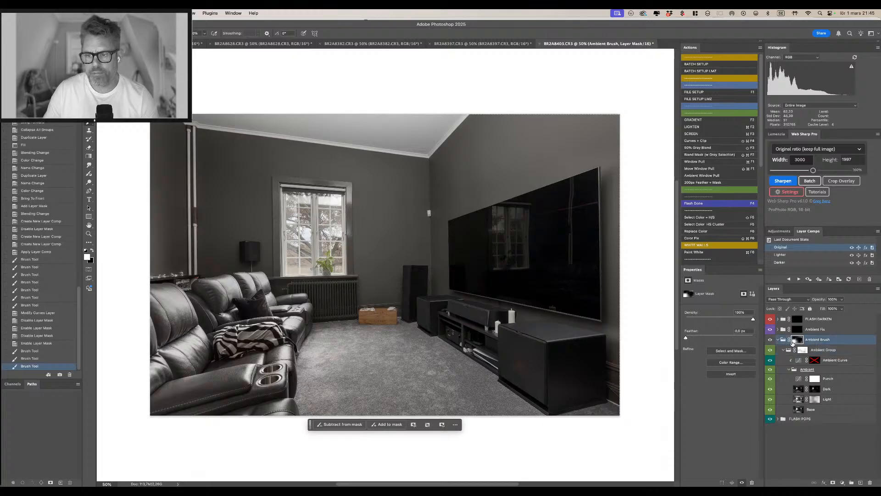
{"action": "key", "text": "["}
{"action": "key", "text": "["}
{"action": "key", "text": "["}
{"action": "mouse_move", "coordinate": [315, 220]}
{"action": "left_mouse_down"}
{"action": "mouse_move", "coordinate": [322, 225]}
{"action": "mouse_move", "coordinate": [302, 214]}
{"action": "left_mouse_up"}
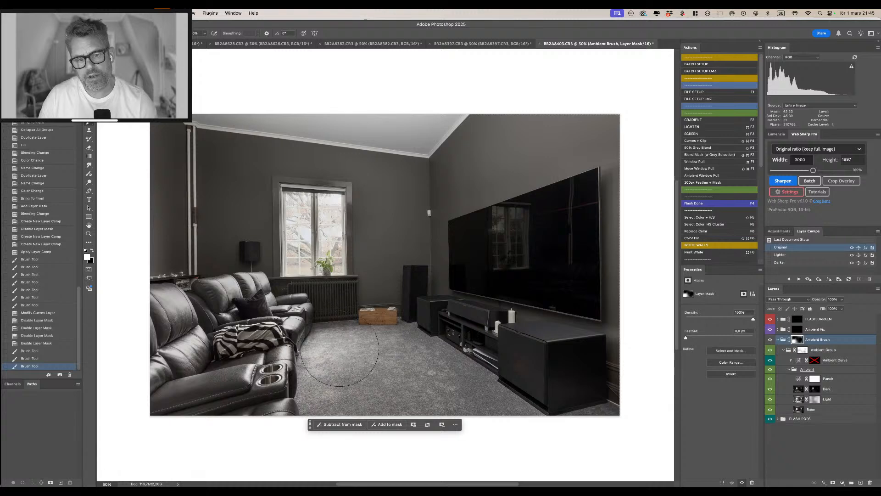
{"action": "mouse_move", "coordinate": [342, 349]}
{"action": "left_mouse_down"}
{"action": "mouse_move", "coordinate": [385, 372]}
{"action": "mouse_move", "coordinate": [400, 346]}
{"action": "mouse_move", "coordinate": [375, 348]}
{"action": "mouse_move", "coordinate": [347, 331]}
{"action": "mouse_move", "coordinate": [354, 332]}
{"action": "mouse_move", "coordinate": [347, 360]}
{"action": "mouse_move", "coordinate": [375, 361]}
{"action": "mouse_move", "coordinate": [405, 388]}
{"action": "mouse_move", "coordinate": [400, 356]}
{"action": "left_mouse_up"}
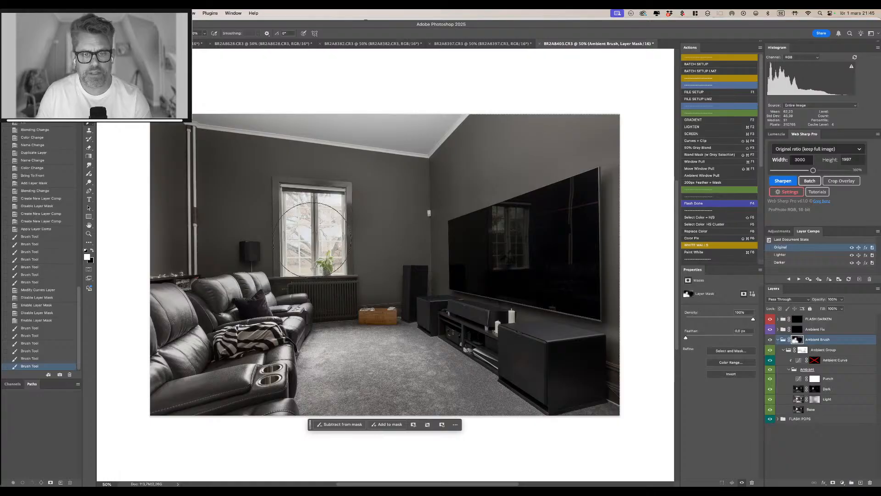
{"action": "left_click_drag", "start_coordinate": [308, 204], "coordinate": [322, 166]}
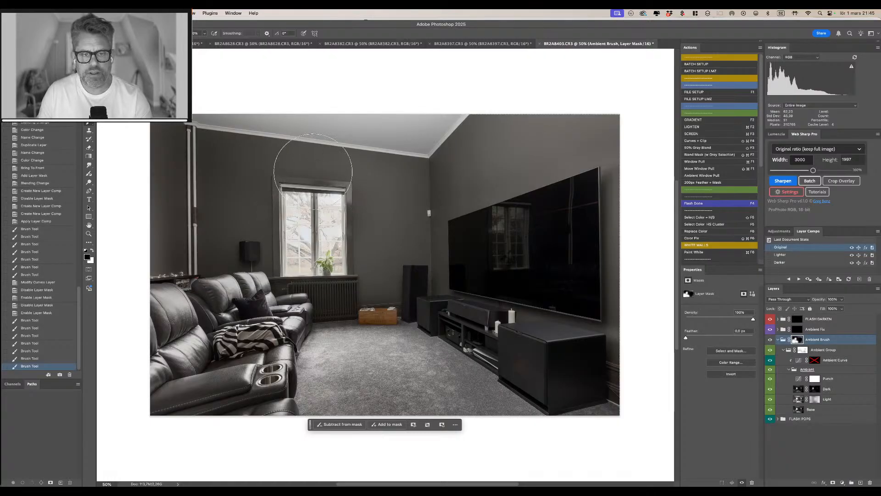
{"action": "key", "text": "x"}
{"action": "mouse_move", "coordinate": [357, 325]}
{"action": "left_mouse_down"}
{"action": "mouse_move", "coordinate": [345, 337]}
{"action": "mouse_move", "coordinate": [335, 329]}
{"action": "mouse_move", "coordinate": [360, 334]}
{"action": "mouse_move", "coordinate": [330, 344]}
{"action": "left_mouse_up"}
{"action": "key", "text": "x"}
{"action": "left_click", "coordinate": [358, 346]}
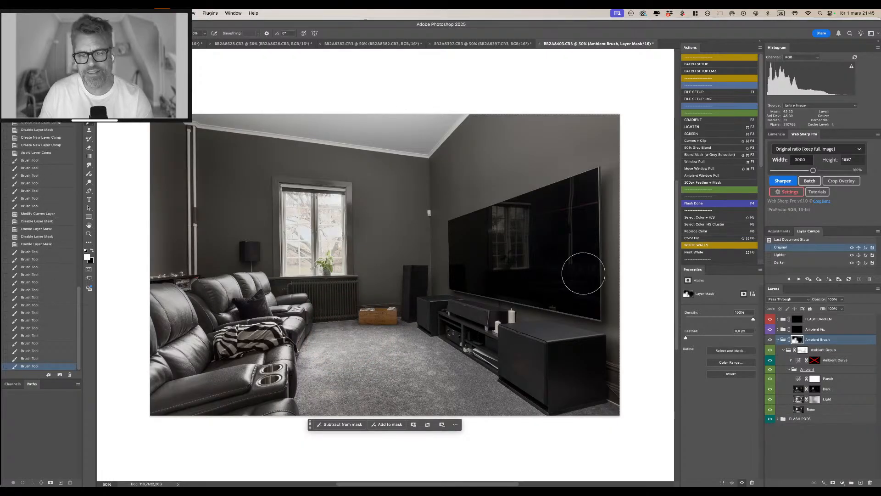
Try a dark canvas colour around the image and switch it back to white.
{"action": "right_click", "coordinate": [285, 98]}
{"action": "left_click", "coordinate": [291, 119]}
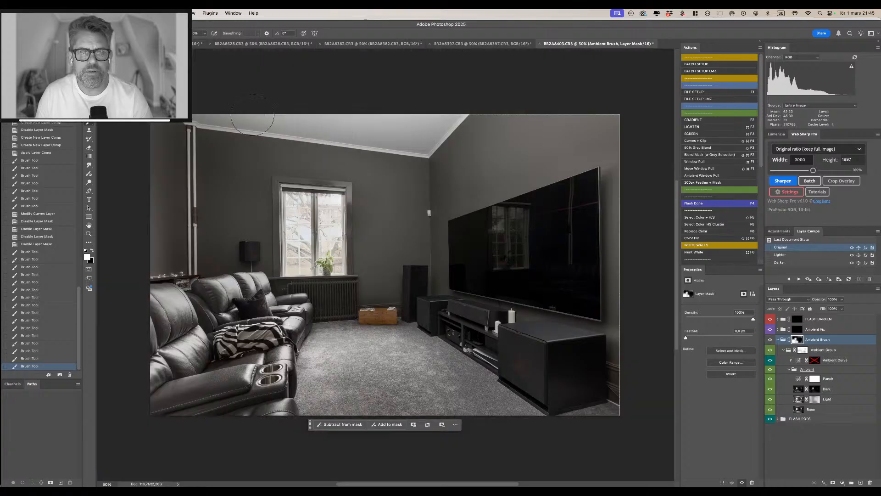
{"action": "right_click", "coordinate": [378, 91]}
{"action": "left_click", "coordinate": [403, 142]}
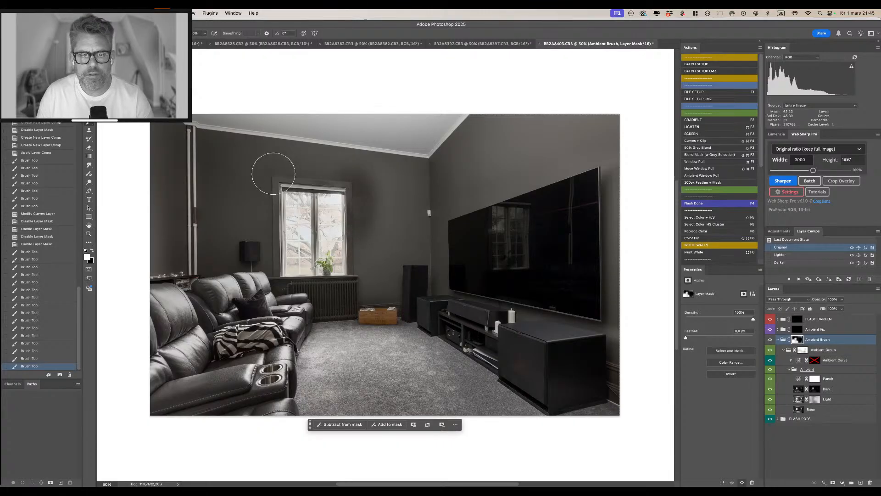
Try black and white strokes around the window frame on the Ambient Brush mask and undo them.
{"action": "left_click_drag", "start_coordinate": [274, 174], "coordinate": [313, 212]}
{"action": "key", "text": "ctrl+z"}
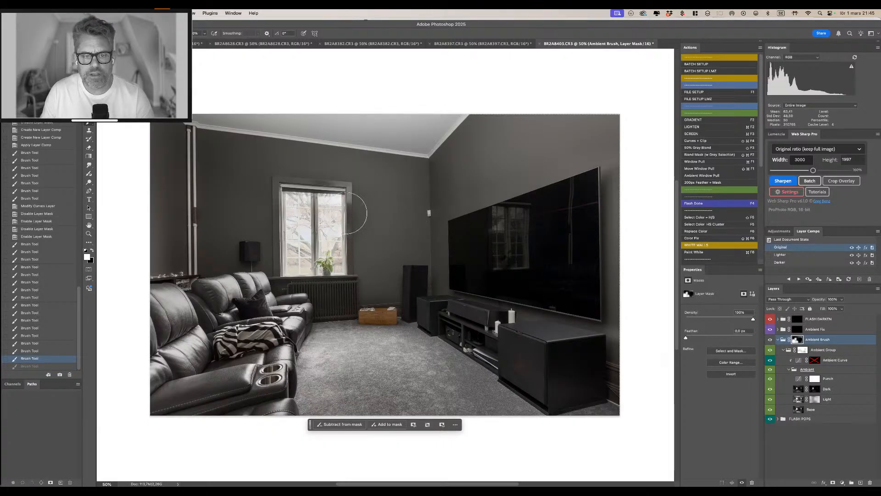
{"action": "key", "text": "x"}
{"action": "mouse_move", "coordinate": [355, 217]}
{"action": "left_mouse_down"}
{"action": "mouse_move", "coordinate": [354, 235]}
{"action": "mouse_move", "coordinate": [348, 226]}
{"action": "left_mouse_up"}
{"action": "key", "text": "super+z"}
{"action": "key", "text": "x"}
Try white strokes over the window, the wall beside it and the sofa, and undo the recent Ambient Brush mask strokes.
{"action": "left_click", "coordinate": [326, 241]}
{"action": "left_click", "coordinate": [330, 225]}
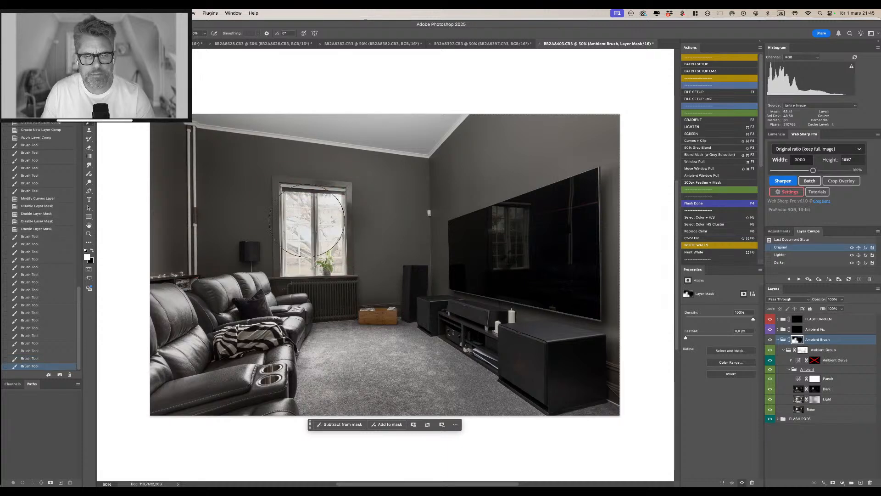
{"action": "left_click", "coordinate": [298, 233]}
{"action": "key", "text": "super+z"}
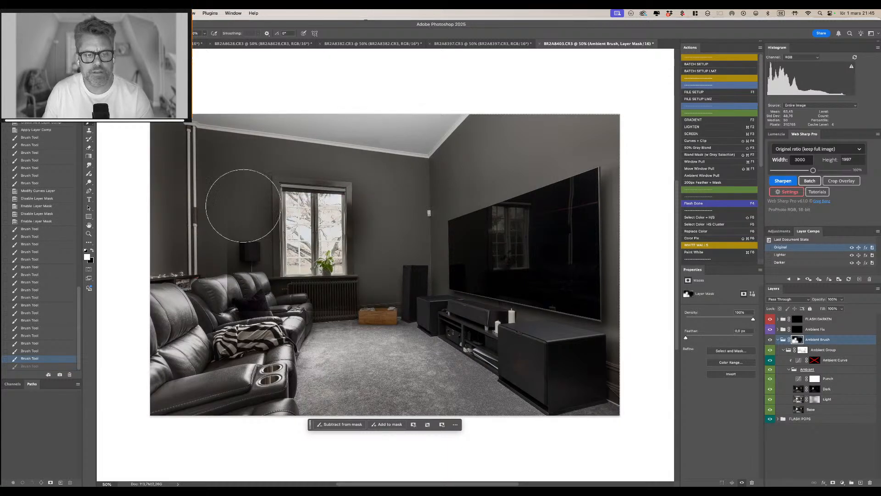
{"action": "left_click_drag", "start_coordinate": [241, 220], "coordinate": [216, 294]}
{"action": "key", "text": "super+z"}
{"action": "key", "text": "super+z"}
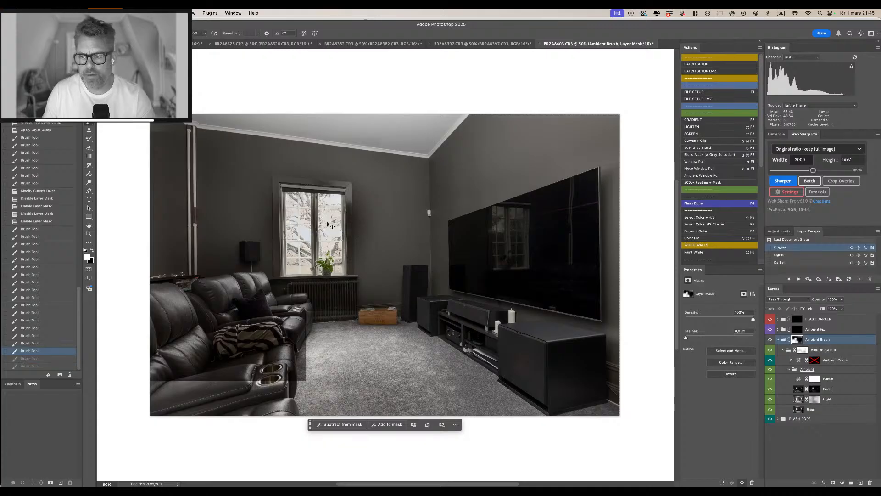
{"action": "key", "text": "shift+super+z"}
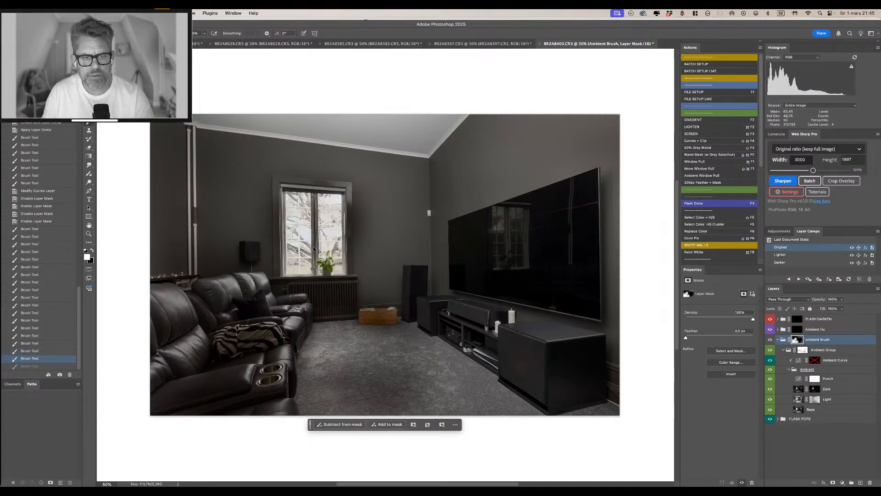
{"action": "key", "text": "super+z"}
{"action": "key", "text": "super+z"}
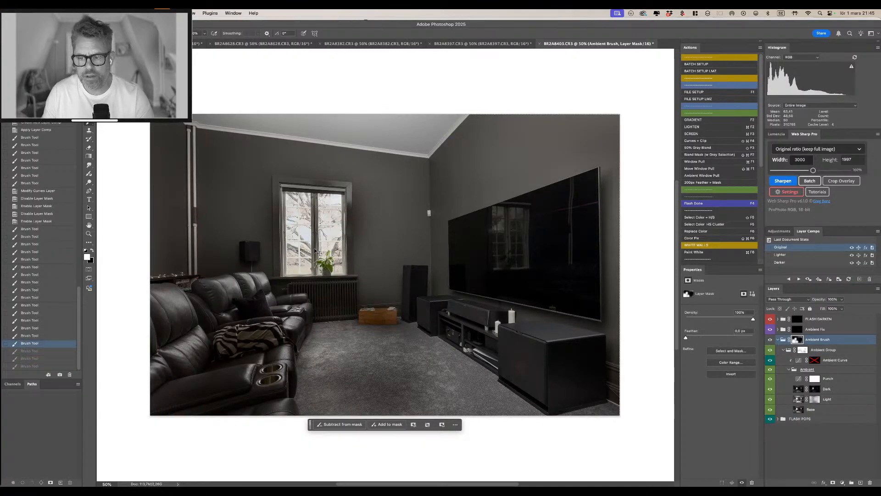
{"action": "key", "text": "v"}
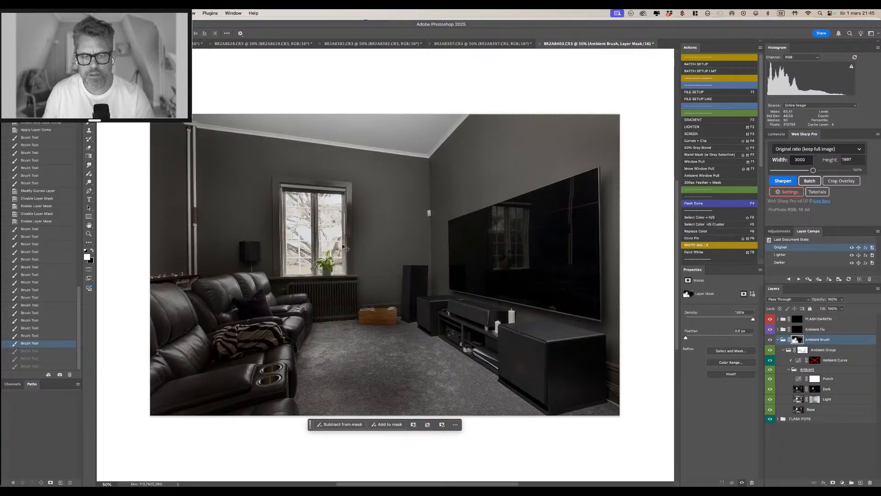
{"action": "key", "text": "super+z"}
{"action": "key", "text": "super+z"}
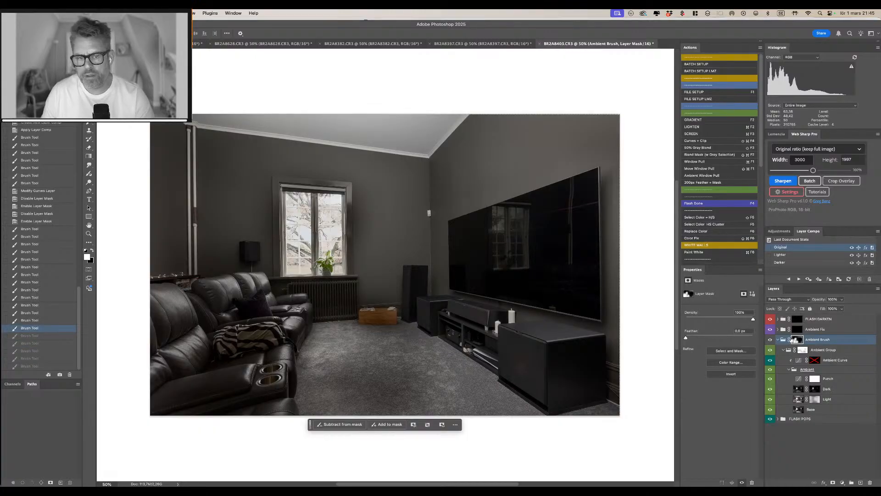
Check the Ambient Brush mask by toggling it, and paint black on it over the window to reduce the ambient exposure there.
{"action": "left_click", "coordinate": [797, 340], "text": "shift"}
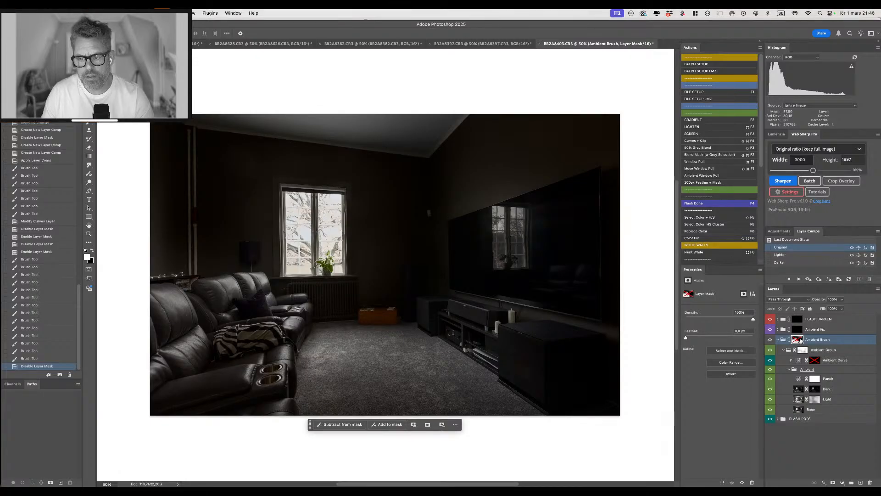
{"action": "left_click", "coordinate": [797, 339], "text": "shift"}
{"action": "left_click", "coordinate": [801, 351]}
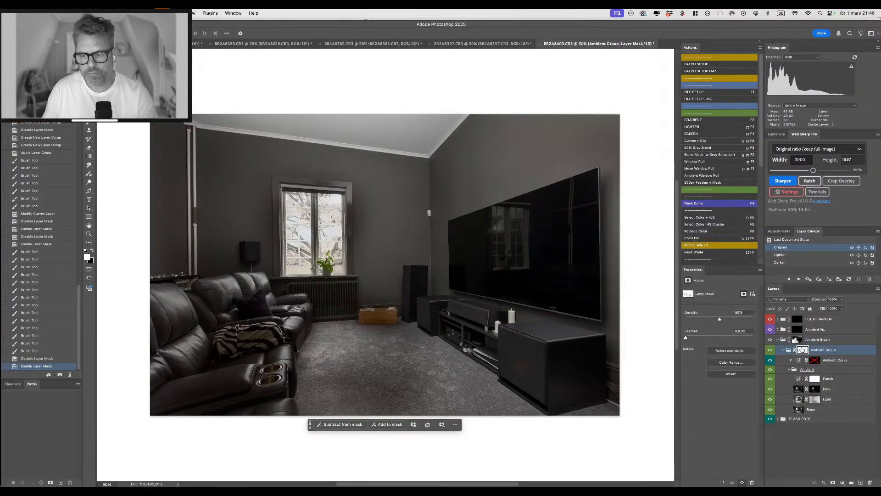
{"action": "left_click", "coordinate": [797, 340]}
{"action": "key", "text": "b"}
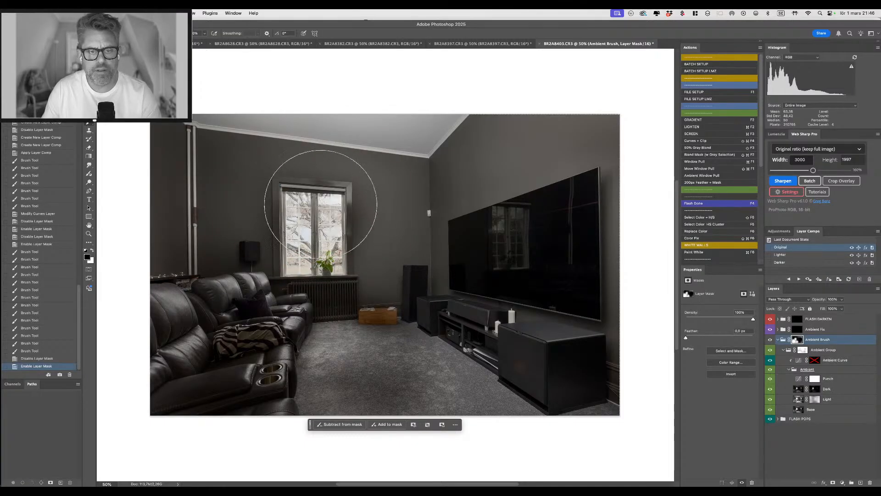
{"action": "key", "text": "x"}
{"action": "mouse_move", "coordinate": [315, 248]}
{"action": "left_mouse_down"}
{"action": "mouse_move", "coordinate": [321, 266]}
{"action": "mouse_move", "coordinate": [334, 216]}
{"action": "mouse_move", "coordinate": [303, 188]}
{"action": "mouse_move", "coordinate": [312, 182]}
{"action": "mouse_move", "coordinate": [335, 257]}
{"action": "mouse_move", "coordinate": [362, 231]}
{"action": "left_mouse_up"}
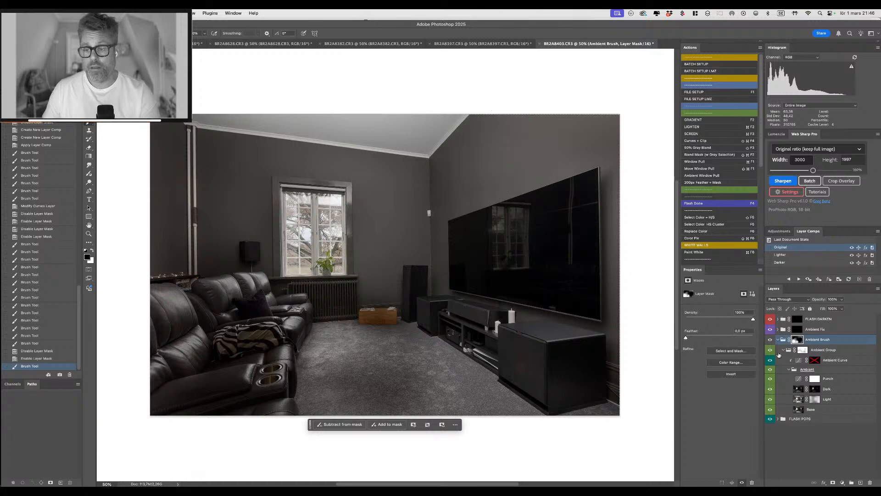
Compare the image with the Ambient Group mask off and on, and inspect the Ambient Curve and Punch curve settings.
{"action": "left_click", "coordinate": [803, 352]}
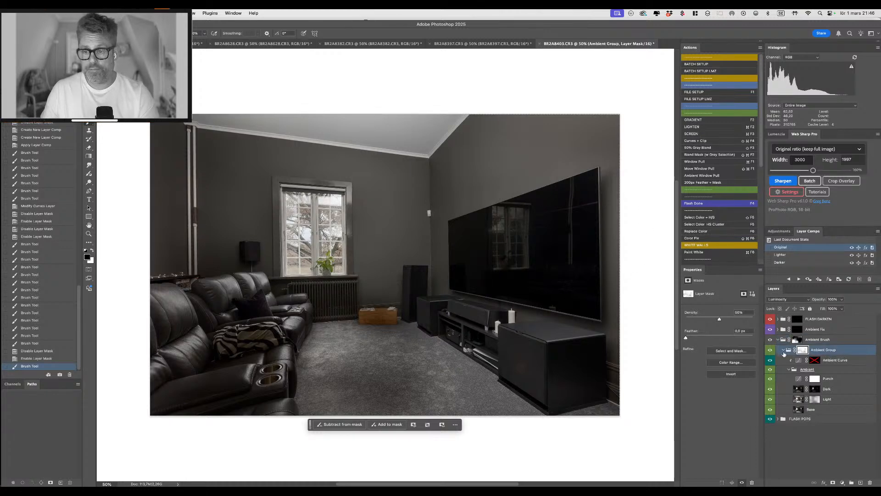
{"action": "left_click", "coordinate": [802, 350], "text": "shift"}
{"action": "left_click", "coordinate": [801, 351], "text": "shift"}
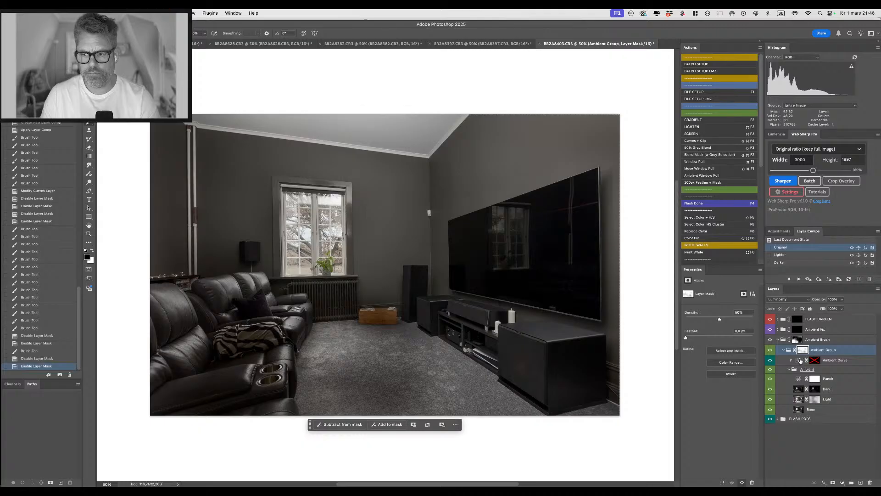
{"action": "left_click", "coordinate": [799, 360]}
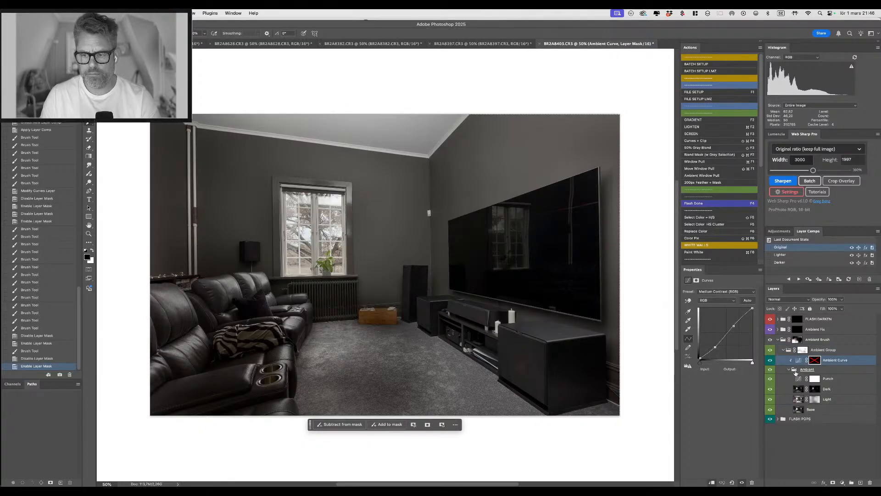
{"action": "left_click", "coordinate": [799, 378]}
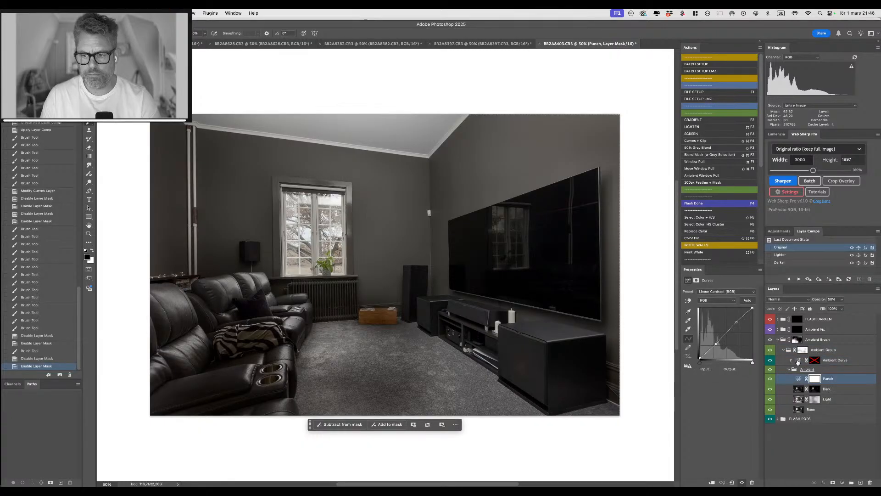
{"action": "left_click", "coordinate": [798, 362]}
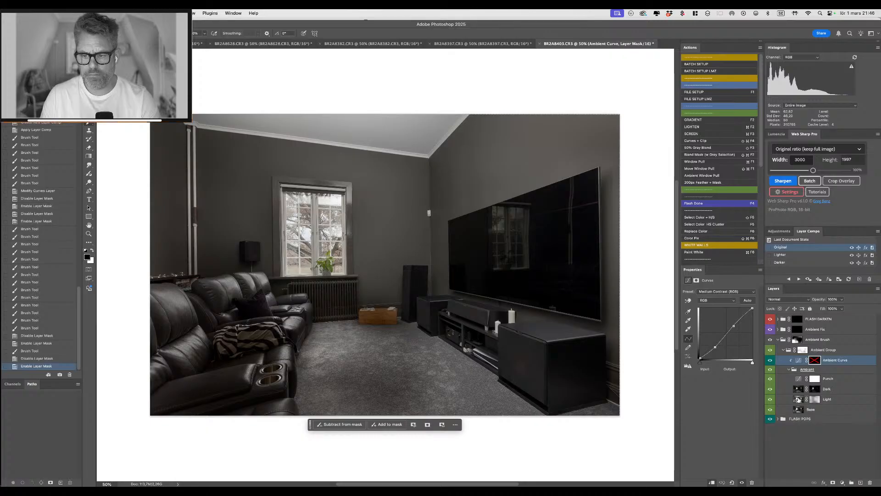
{"action": "left_click", "coordinate": [783, 352]}
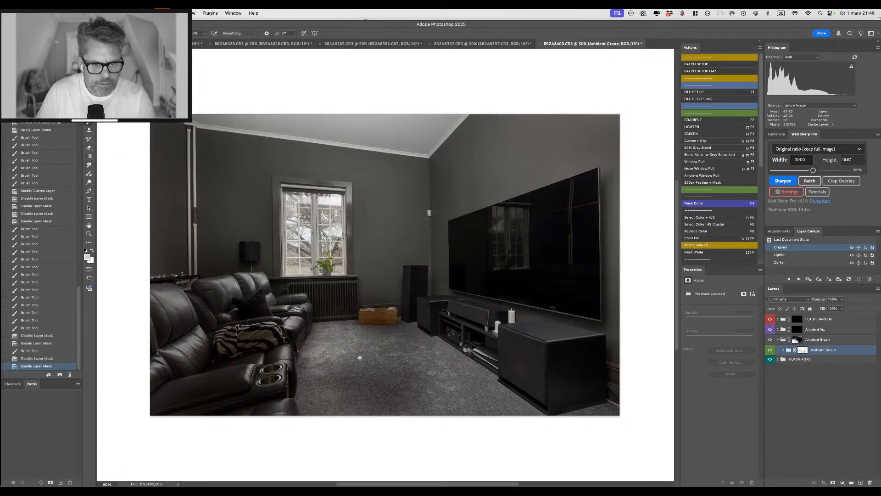
Revert the image in its history to the state before the Ambient Brush mask strokes, where the layer comp had just been applied.
{"action": "left_click_drag", "start_coordinate": [282, 348], "coordinate": [336, 367]}
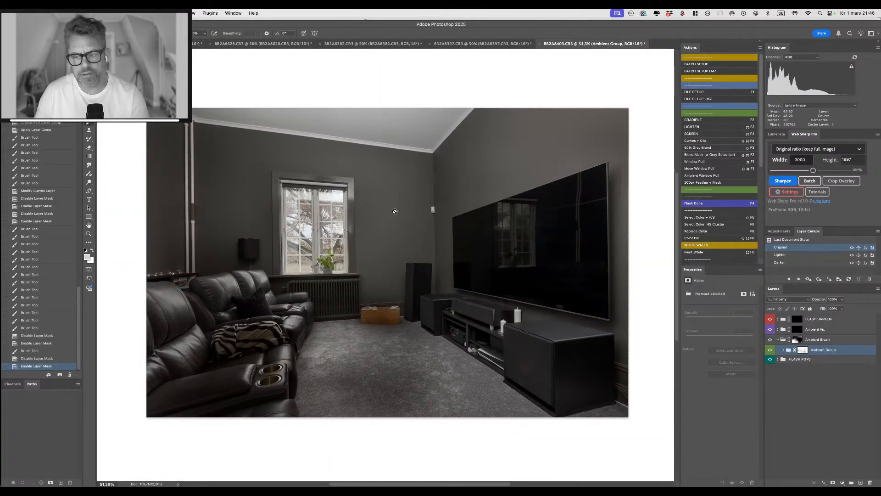
{"action": "key", "text": "super+z"}
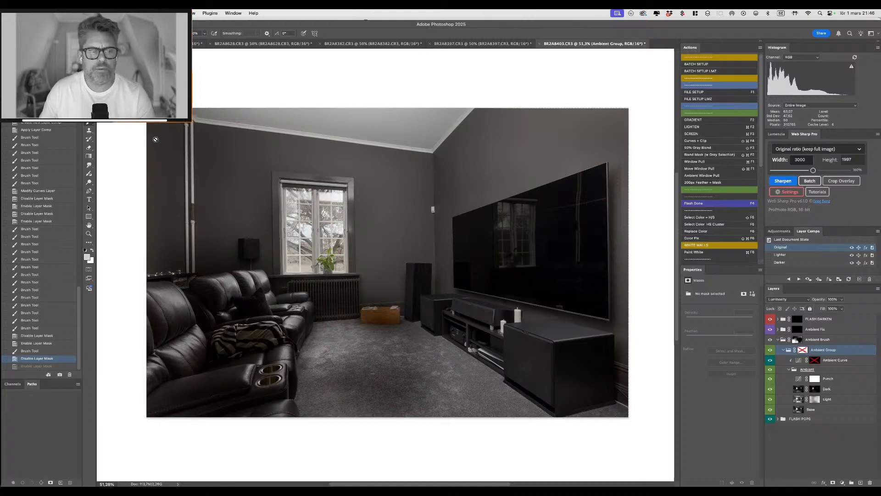
{"action": "scroll", "coordinate": [80, 316], "scroll_direction": "up", "scroll_amount": 10}
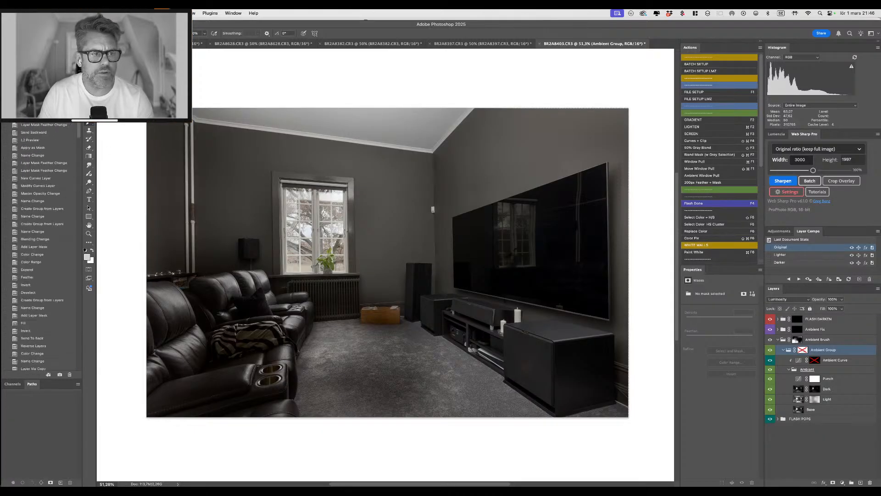
{"action": "left_click", "coordinate": [44, 117]}
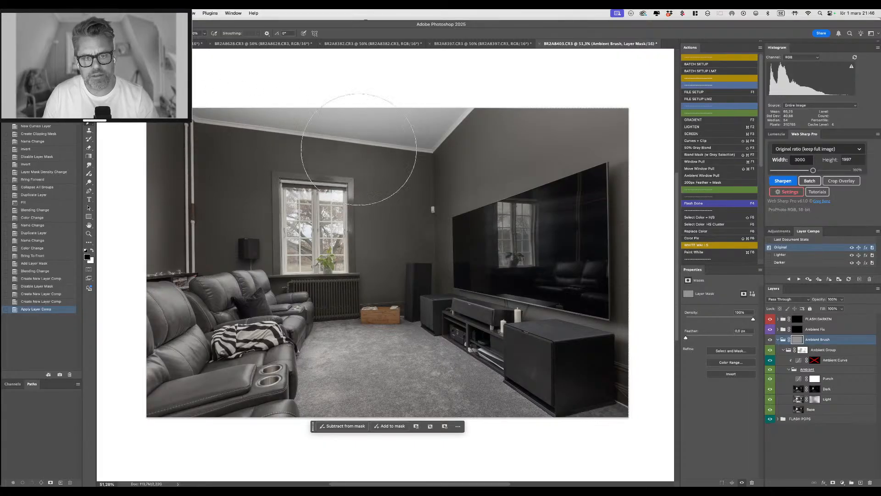
Paint the Ambient Brush mask black over the back wall and speaker area, and white over the window and sofa.
{"action": "mouse_move", "coordinate": [424, 254]}
{"action": "left_mouse_down"}
{"action": "mouse_move", "coordinate": [420, 235]}
{"action": "mouse_move", "coordinate": [417, 278]}
{"action": "left_mouse_up"}
{"action": "left_click", "coordinate": [370, 261]}
{"action": "key", "text": "x"}
{"action": "left_click_drag", "start_coordinate": [284, 229], "coordinate": [303, 219]}
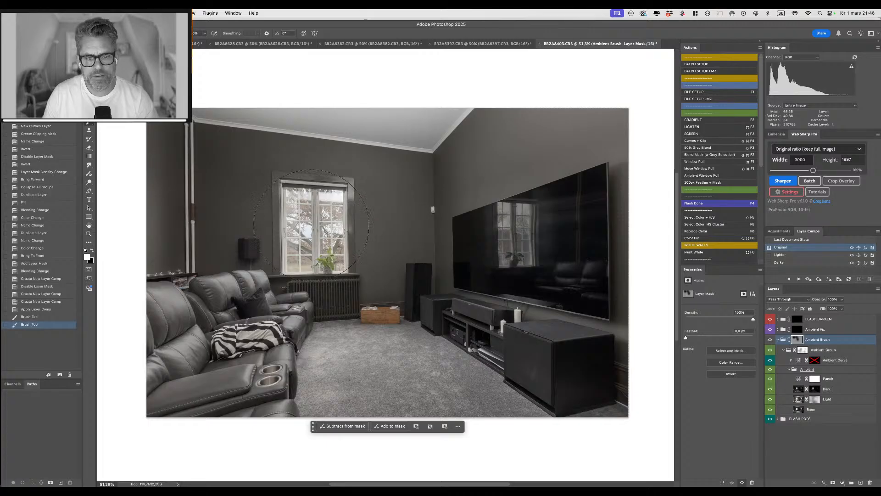
{"action": "left_click_drag", "start_coordinate": [318, 260], "coordinate": [306, 269]}
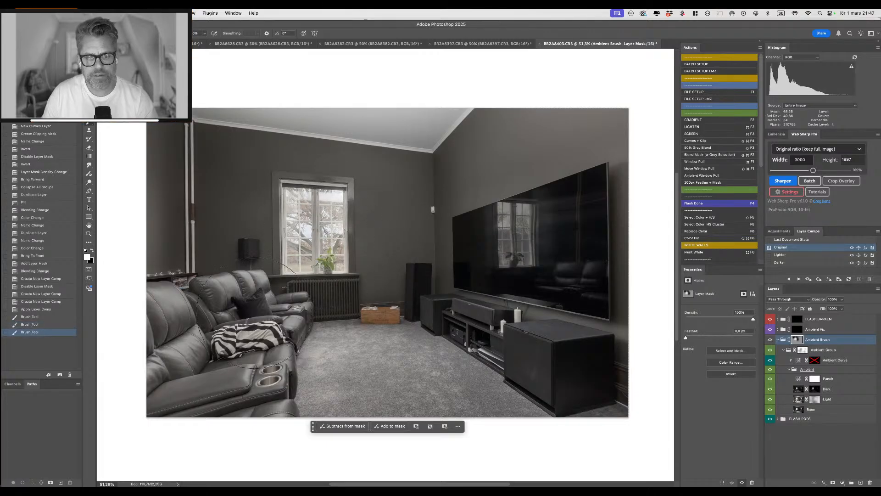
{"action": "mouse_move", "coordinate": [255, 292]}
{"action": "left_mouse_down"}
{"action": "mouse_move", "coordinate": [175, 350]}
{"action": "mouse_move", "coordinate": [181, 342]}
{"action": "mouse_move", "coordinate": [232, 353]}
{"action": "mouse_move", "coordinate": [245, 380]}
{"action": "mouse_move", "coordinate": [268, 383]}
{"action": "mouse_move", "coordinate": [294, 313]}
{"action": "mouse_move", "coordinate": [235, 362]}
{"action": "mouse_move", "coordinate": [216, 362]}
{"action": "left_mouse_up"}
Paint the Ambient Brush mask black over the TV screen and white over the front carpet, with a black touch-up further back.
{"action": "key", "text": "x"}
{"action": "mouse_move", "coordinate": [458, 279]}
{"action": "left_mouse_down"}
{"action": "mouse_move", "coordinate": [562, 212]}
{"action": "mouse_move", "coordinate": [535, 210]}
{"action": "mouse_move", "coordinate": [576, 280]}
{"action": "mouse_move", "coordinate": [589, 251]}
{"action": "mouse_move", "coordinate": [529, 282]}
{"action": "mouse_move", "coordinate": [521, 277]}
{"action": "mouse_move", "coordinate": [558, 250]}
{"action": "mouse_move", "coordinate": [547, 227]}
{"action": "mouse_move", "coordinate": [494, 240]}
{"action": "mouse_move", "coordinate": [531, 275]}
{"action": "mouse_move", "coordinate": [531, 318]}
{"action": "mouse_move", "coordinate": [516, 334]}
{"action": "mouse_move", "coordinate": [461, 312]}
{"action": "mouse_move", "coordinate": [485, 313]}
{"action": "mouse_move", "coordinate": [514, 340]}
{"action": "mouse_move", "coordinate": [565, 300]}
{"action": "mouse_move", "coordinate": [564, 270]}
{"action": "mouse_move", "coordinate": [574, 266]}
{"action": "mouse_move", "coordinate": [566, 275]}
{"action": "mouse_move", "coordinate": [565, 255]}
{"action": "mouse_move", "coordinate": [522, 265]}
{"action": "left_mouse_up"}
{"action": "key", "text": "x"}
{"action": "key", "text": "x"}
{"action": "key", "text": "x"}
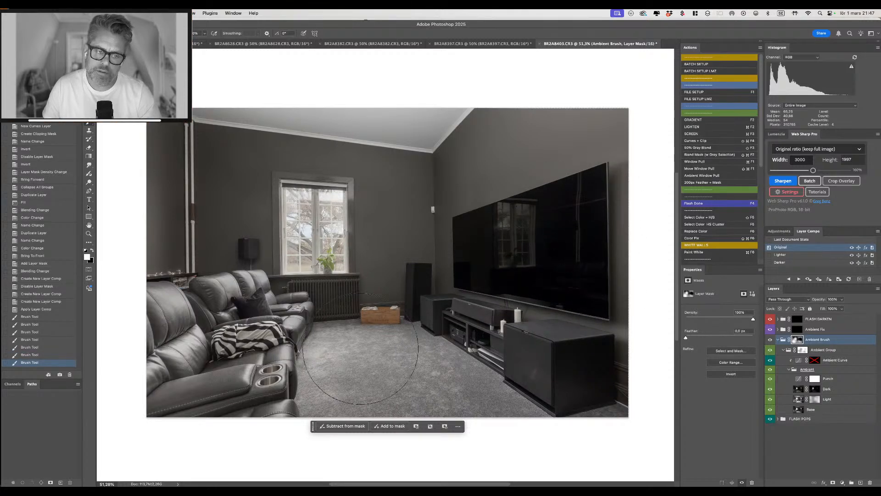
{"action": "left_click_drag", "start_coordinate": [367, 388], "coordinate": [404, 389]}
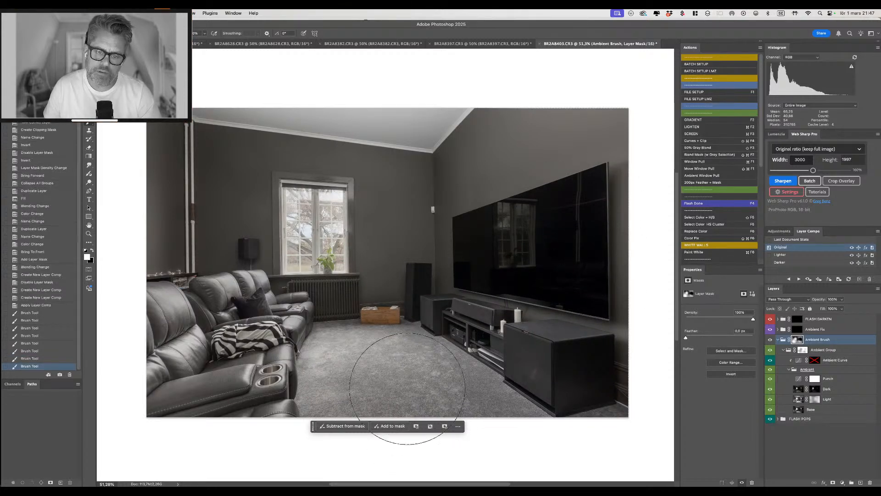
{"action": "key", "text": "x"}
{"action": "mouse_move", "coordinate": [357, 340]}
{"action": "left_mouse_down"}
{"action": "mouse_move", "coordinate": [300, 330]}
{"action": "mouse_move", "coordinate": [356, 335]}
{"action": "left_mouse_up"}
Lower the Ambient Group mask density to 29%, and compare the Ambient Curve mask on and off, leaving it disabled.
{"action": "left_click", "coordinate": [806, 350]}
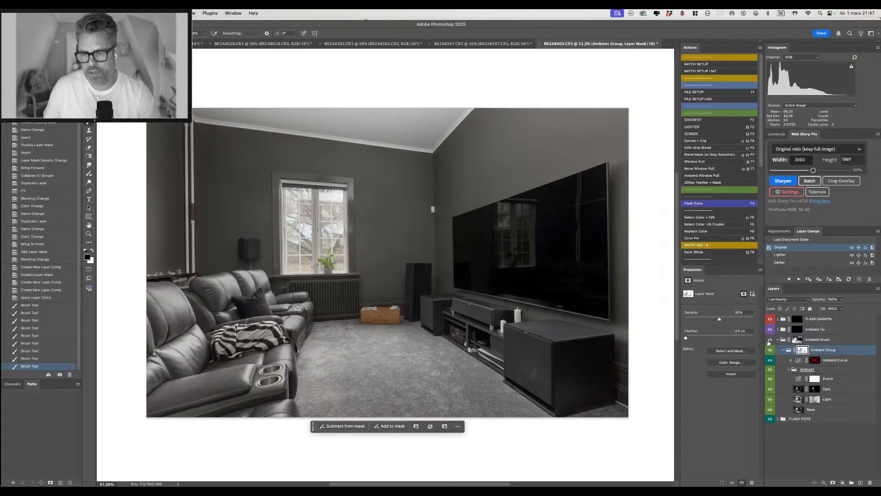
{"action": "left_click_drag", "start_coordinate": [719, 320], "coordinate": [710, 320]}
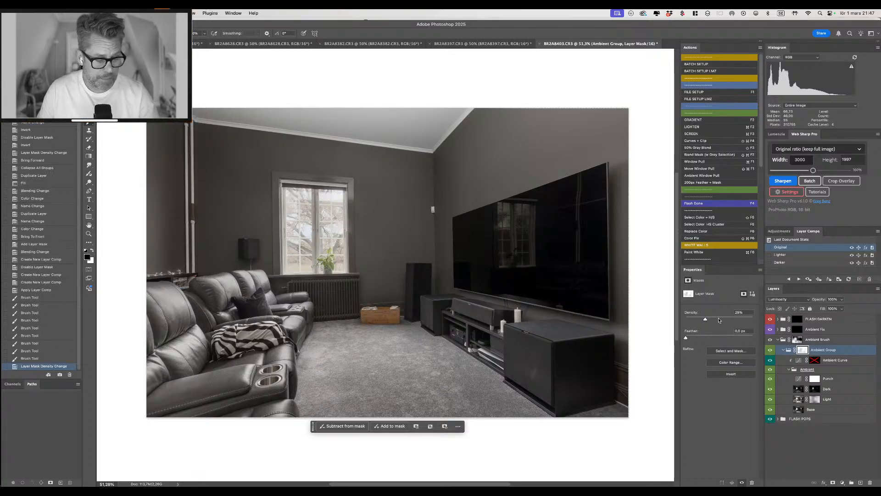
{"action": "left_click", "coordinate": [816, 360]}
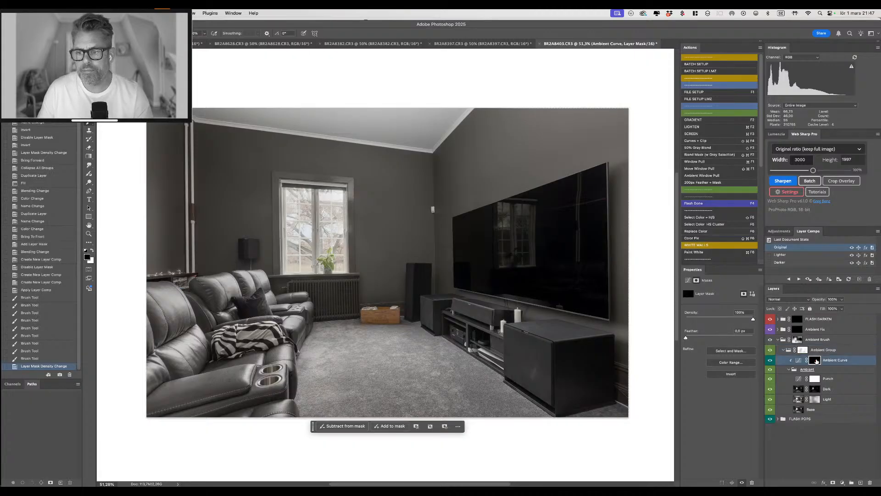
{"action": "left_click", "coordinate": [817, 362], "text": "shift"}
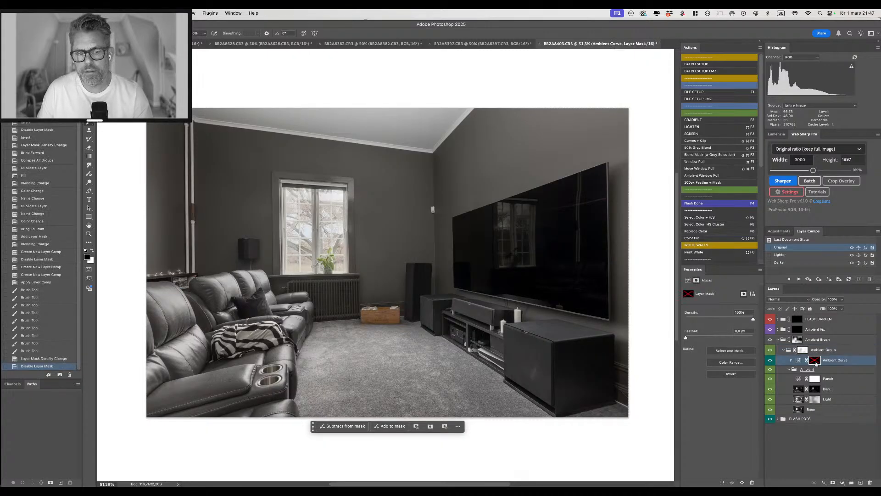
Trace a closed four-point Pen path around the corners of the TV screen.
{"action": "left_click", "coordinate": [824, 332]}
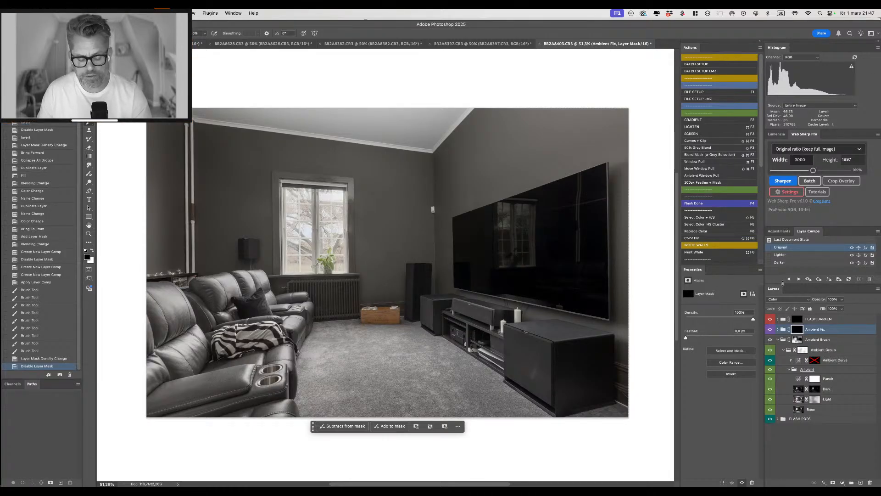
{"action": "key", "text": "p"}
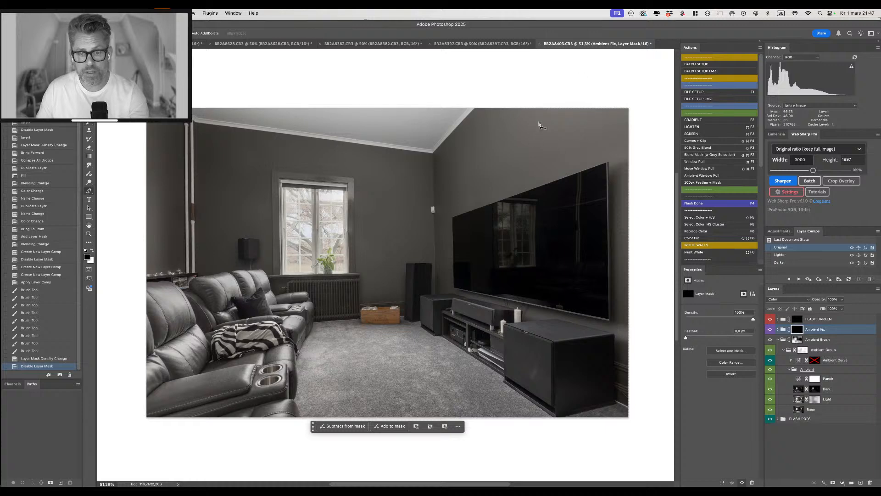
{"action": "mouse_move", "coordinate": [473, 223]}
{"action": "left_mouse_down"}
{"action": "mouse_move", "coordinate": [535, 225]}
{"action": "mouse_move", "coordinate": [469, 230]}
{"action": "left_mouse_up"}
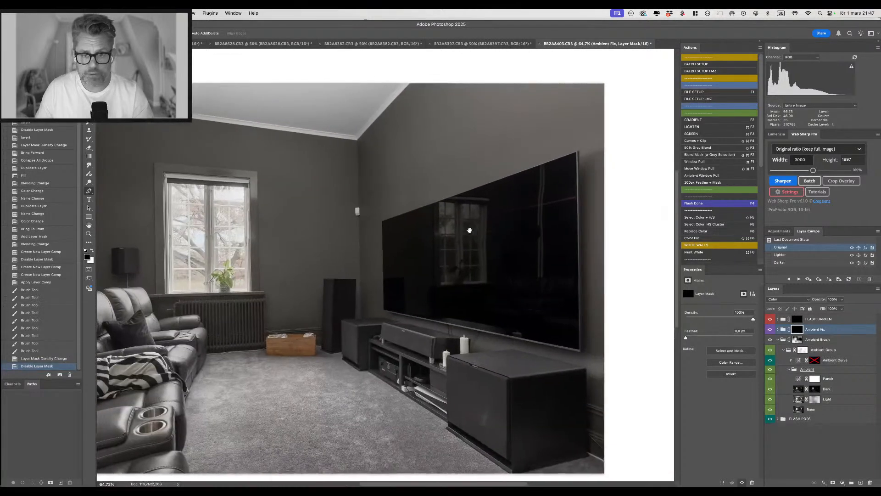
{"action": "left_click", "coordinate": [382, 222]}
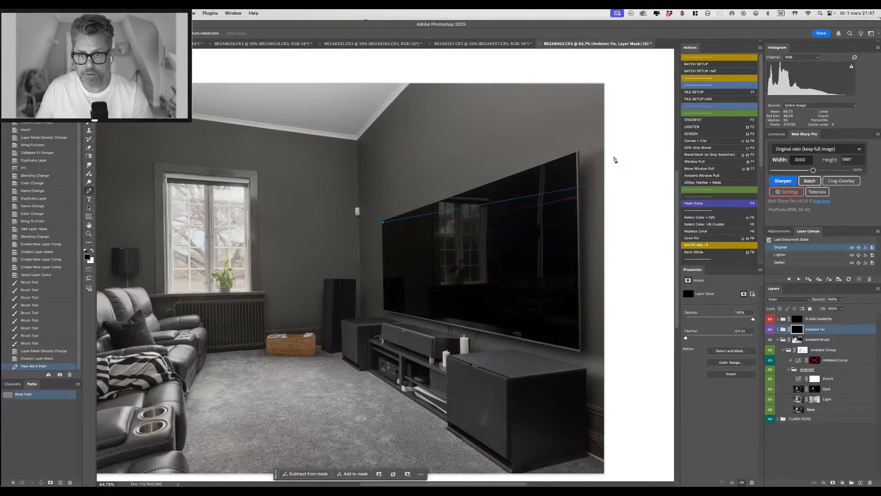
{"action": "left_click", "coordinate": [578, 152]}
{"action": "left_click", "coordinate": [579, 350]}
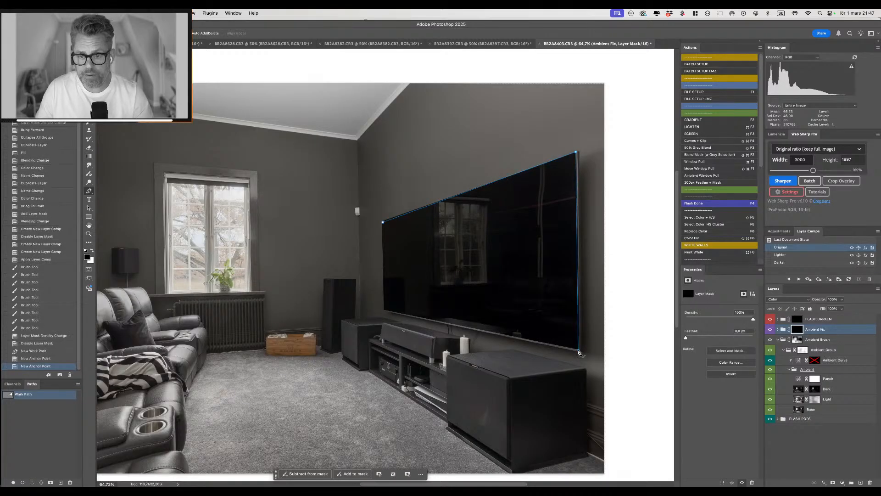
{"action": "left_click", "coordinate": [385, 311]}
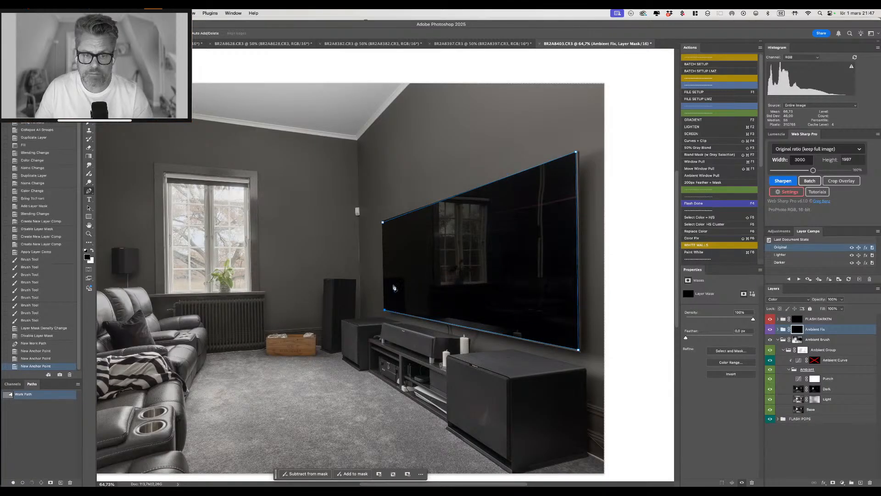
{"action": "left_click", "coordinate": [383, 222]}
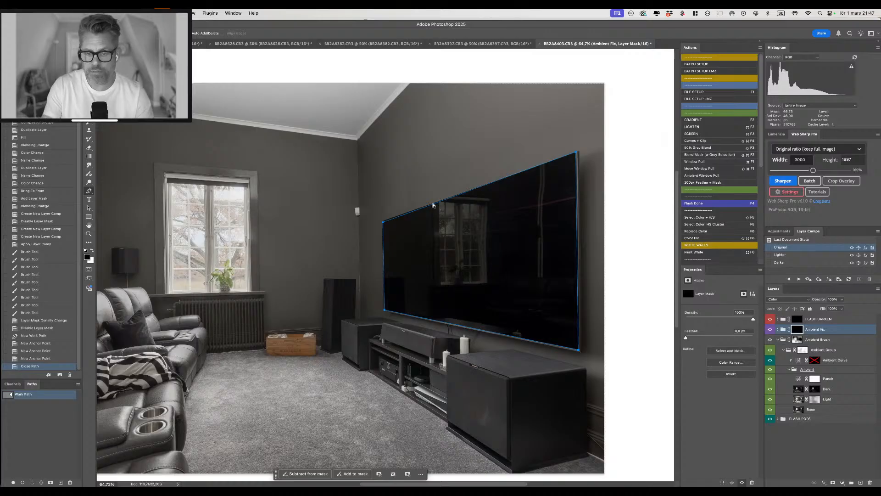
Convert the TV screen path to a selection and feather it.
{"action": "key", "text": "super+Return"}
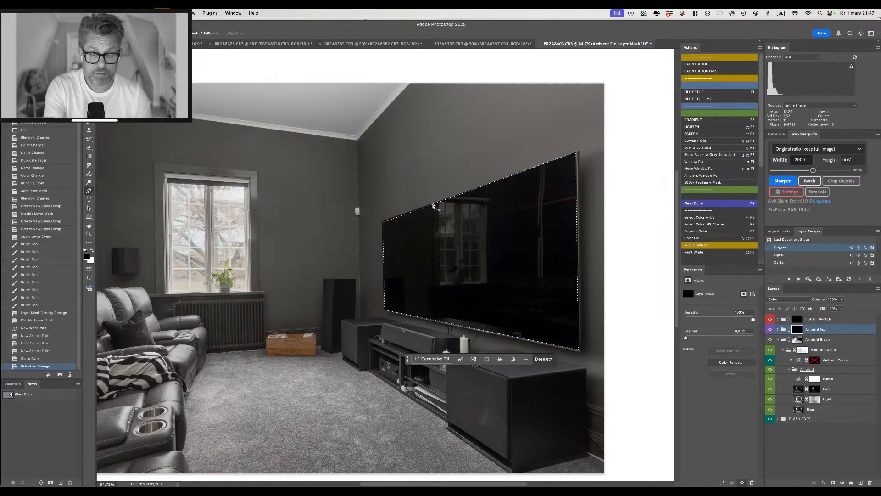
{"action": "key", "text": "shift+F6"}
{"action": "key", "text": "Return"}
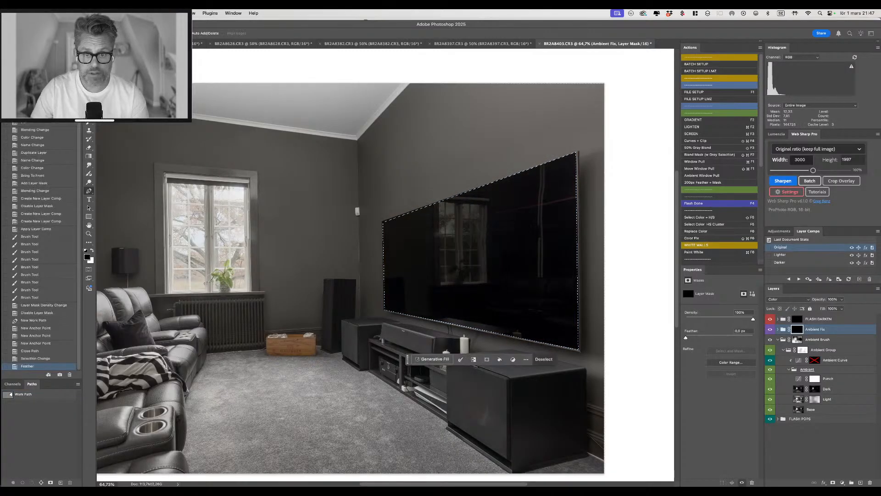
Run the TV Gradient action on the selected TV screen and accept its linear gradient fill at 69% scale.
{"action": "scroll", "coordinate": [760, 153], "scroll_direction": "down", "scroll_amount": 3}
{"action": "left_click_drag", "start_coordinate": [760, 153], "coordinate": [760, 231]}
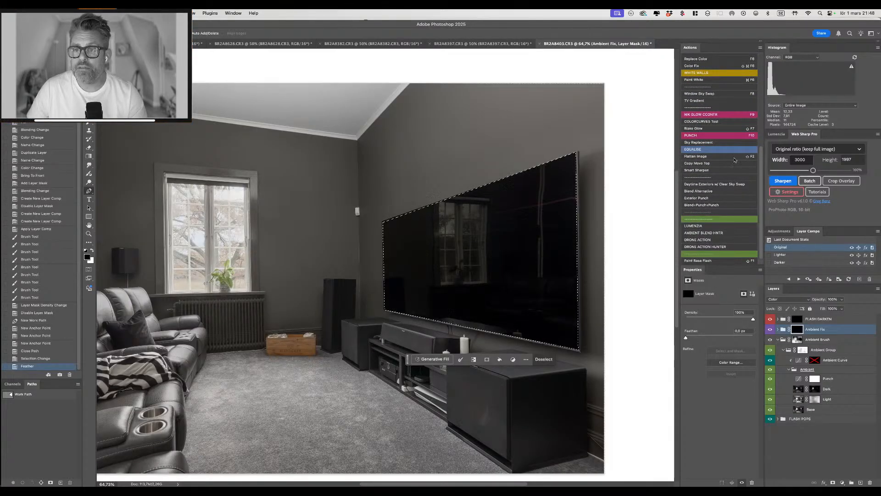
{"action": "left_click", "coordinate": [705, 102]}
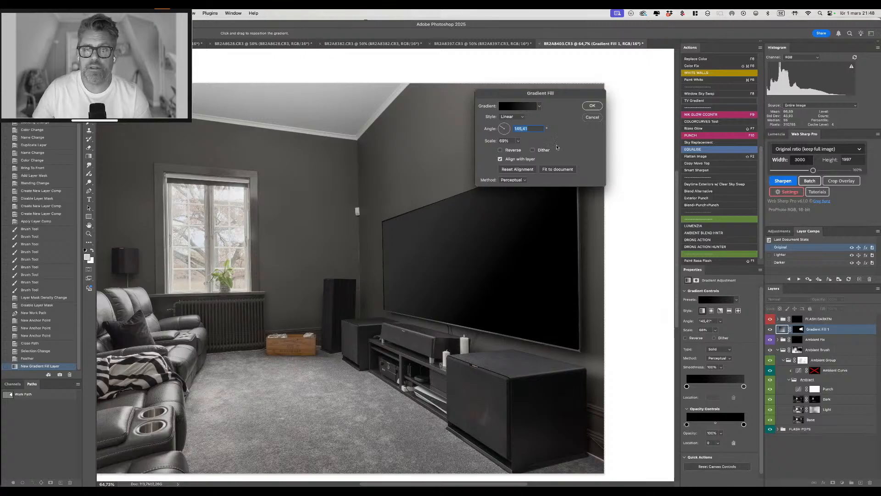
{"action": "left_click", "coordinate": [591, 105]}
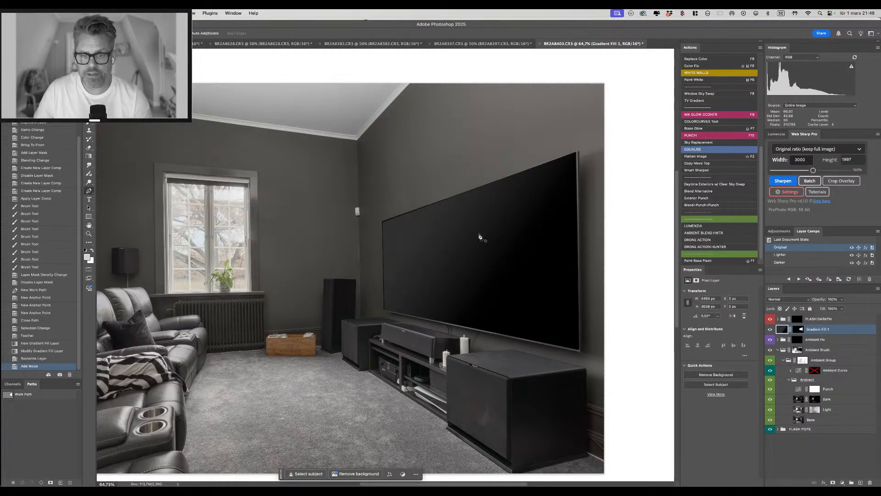
{"action": "left_click_drag", "start_coordinate": [435, 230], "coordinate": [480, 237]}
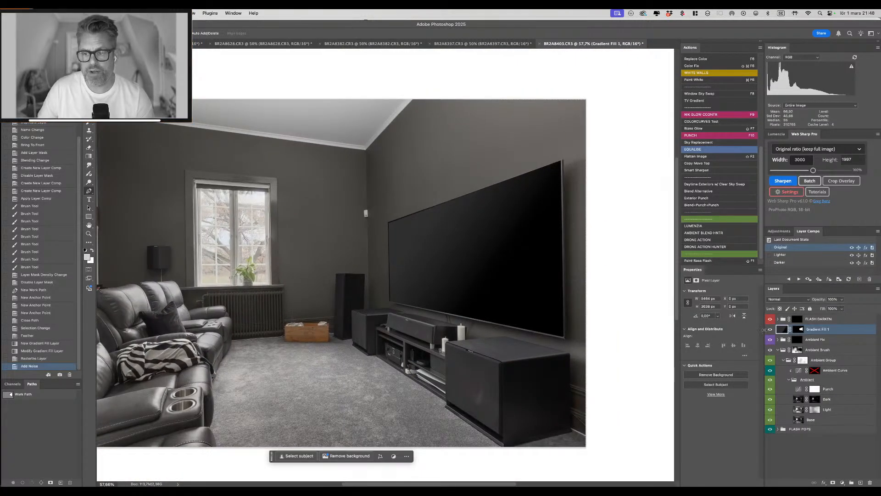
Move the TV gradient layer above the FLASH DARKEN group and set its opacity to 90%.
{"action": "left_click_drag", "start_coordinate": [829, 331], "coordinate": [837, 315]}
{"action": "key", "text": "super+z"}
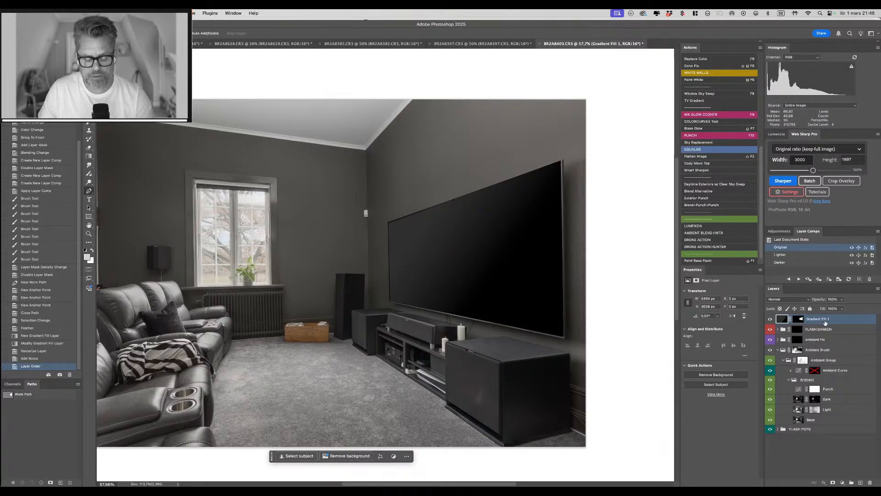
{"action": "key", "text": "v"}
{"action": "key", "text": "9"}
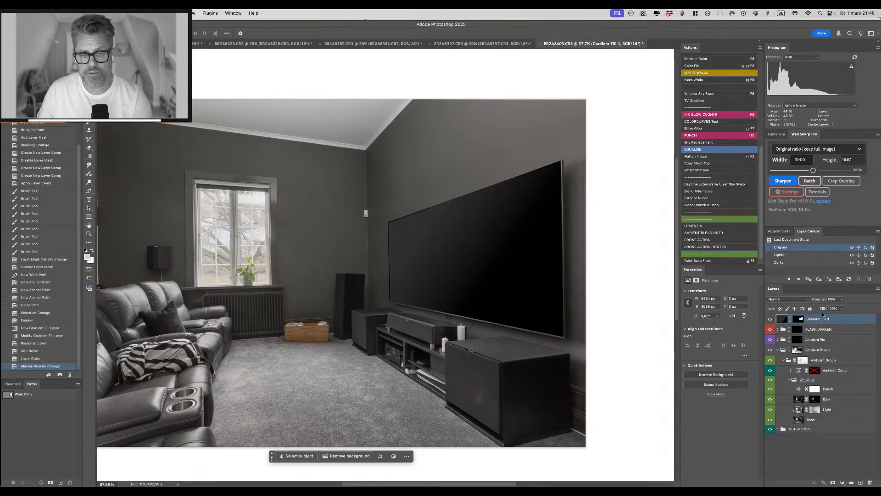
{"action": "key", "text": "8"}
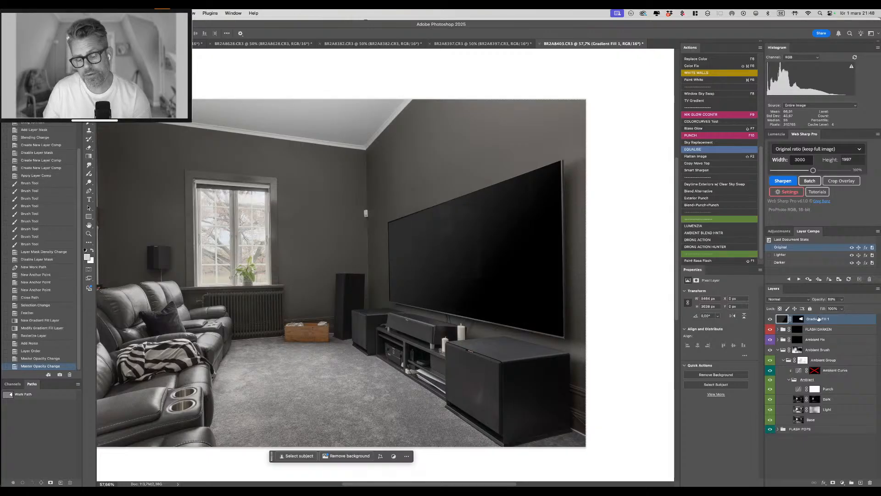
{"action": "key", "text": "8"}
{"action": "key", "text": "9"}
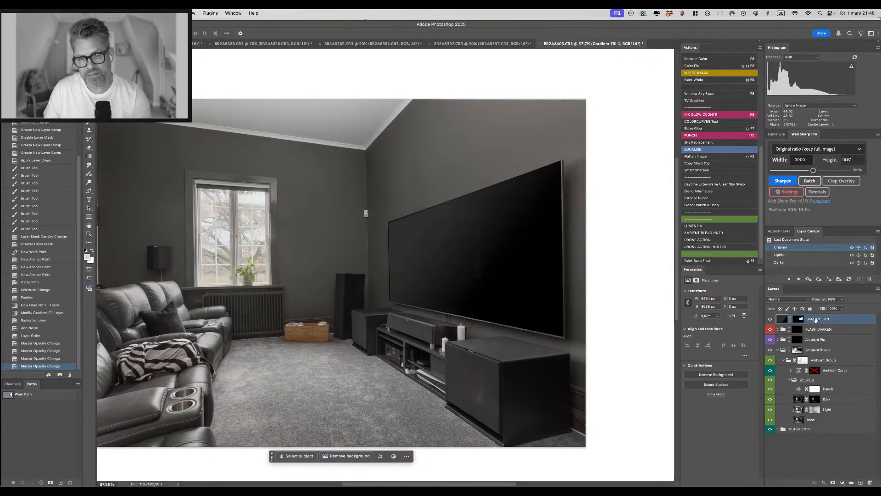
Try 94% opacity on the TV gradient layer before setting it back to 90%.
{"action": "key", "text": "9"}
{"action": "key", "text": "4"}
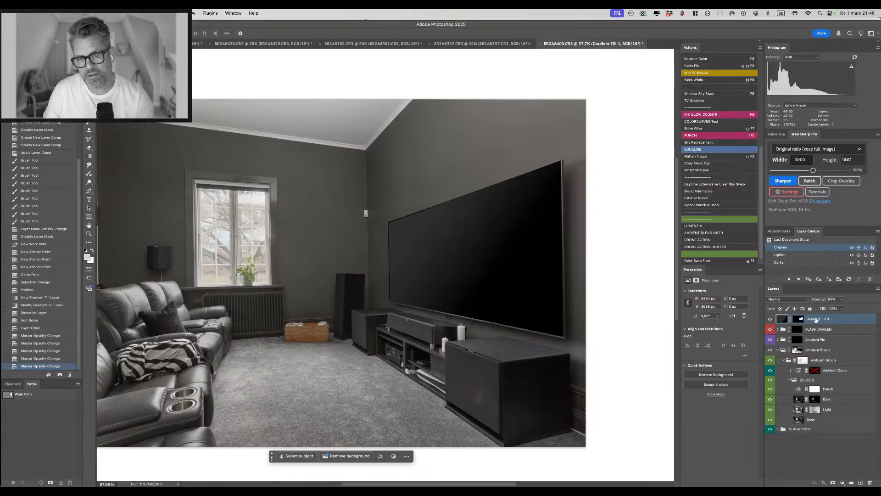
{"action": "key", "text": "9"}
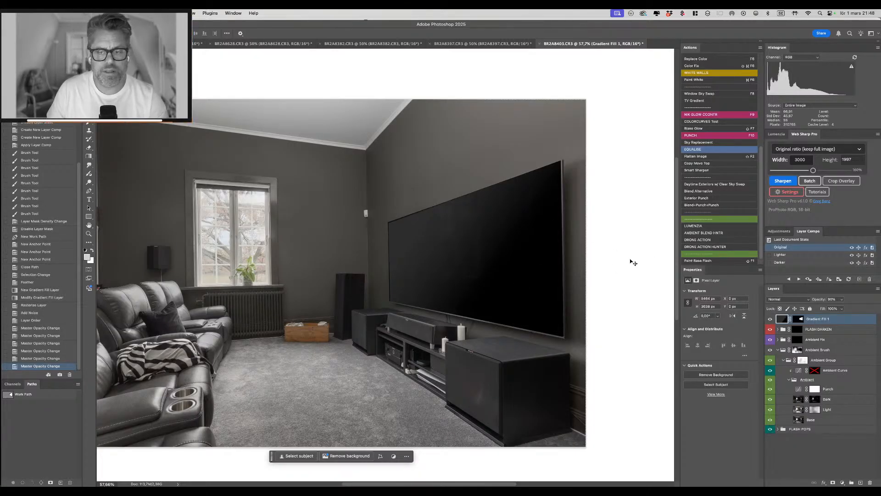
Run the Flatten Image action to merge all layers into the background and apply Auto Contrast.
{"action": "scroll", "coordinate": [658, 244], "scroll_direction": "up", "scroll_amount": 1}
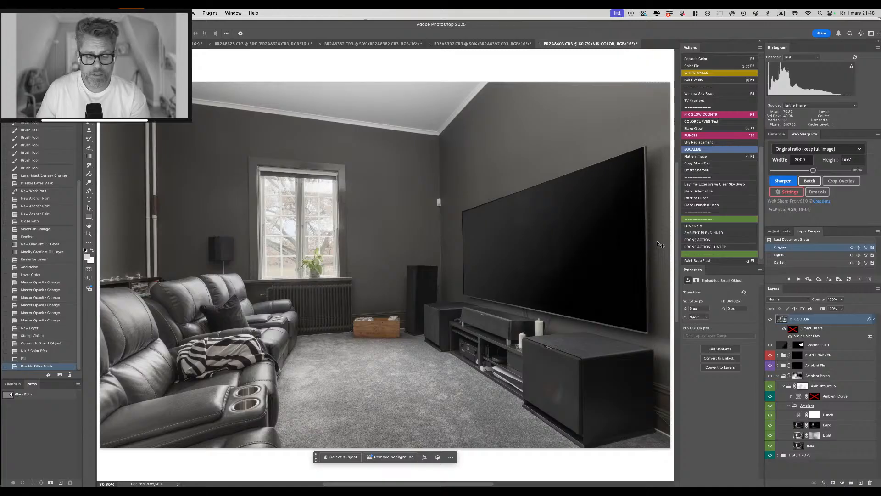
{"action": "key", "text": "shift+F2"}
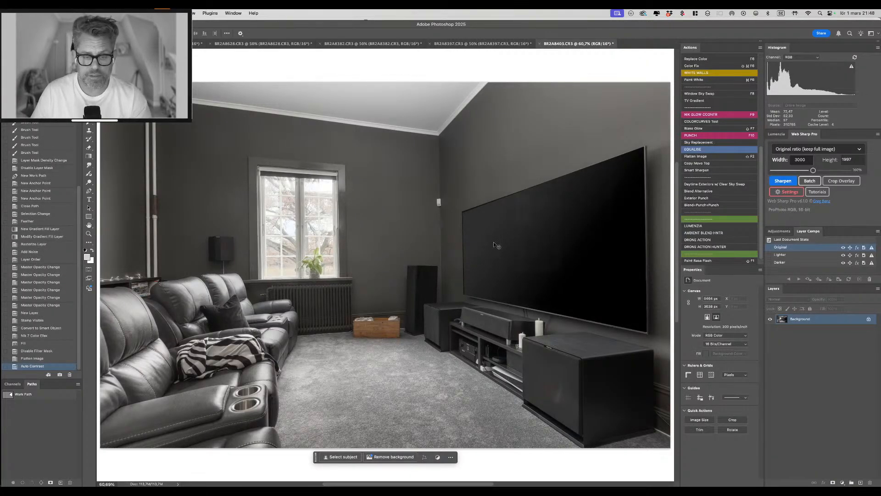
Apply automatic light adjustments in the Camera Raw filter, refining Shadows to +13, Blacks to +1 and Highlights to -16.
{"action": "key", "text": "super+shift+a"}
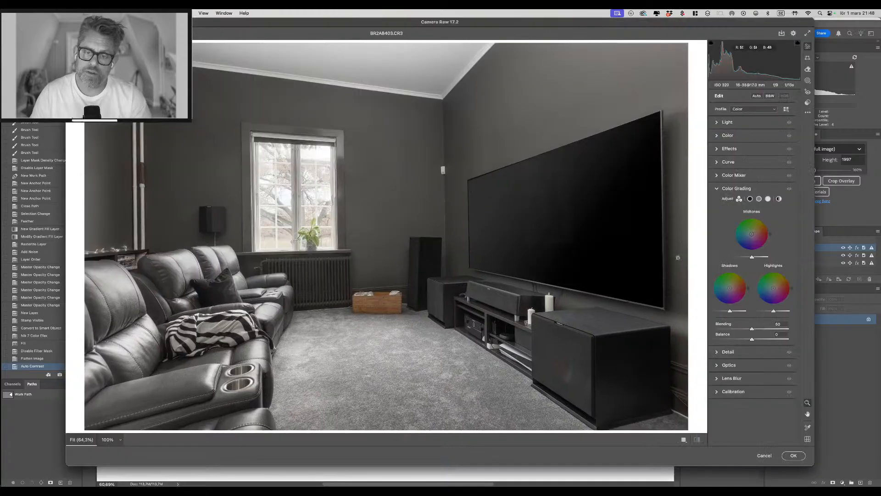
{"action": "left_click", "coordinate": [751, 123]}
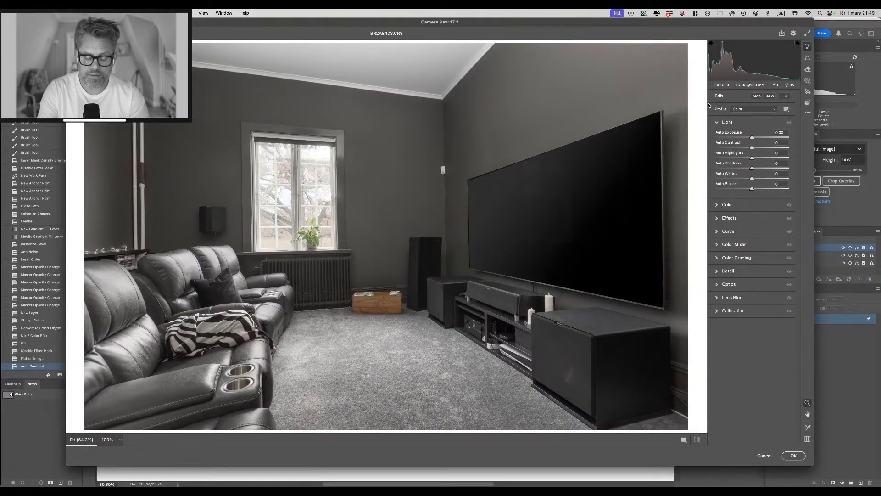
{"action": "left_click", "coordinate": [757, 95]}
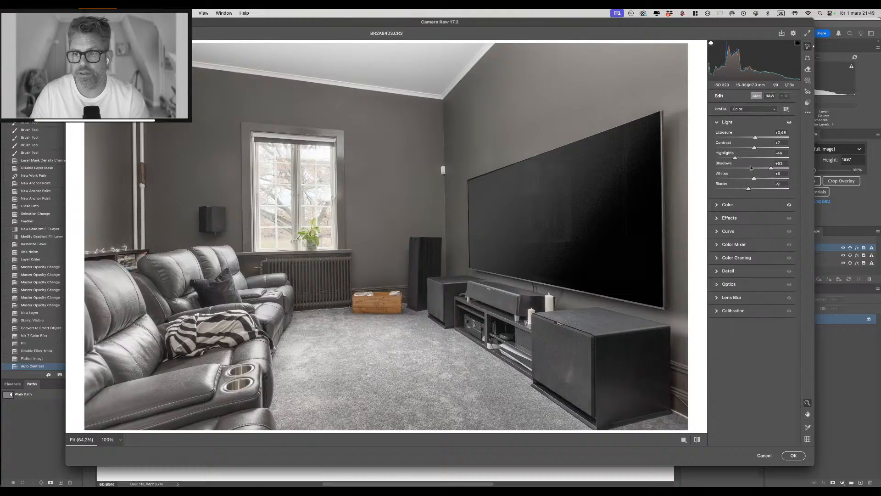
{"action": "left_click_drag", "start_coordinate": [771, 169], "coordinate": [754, 191]}
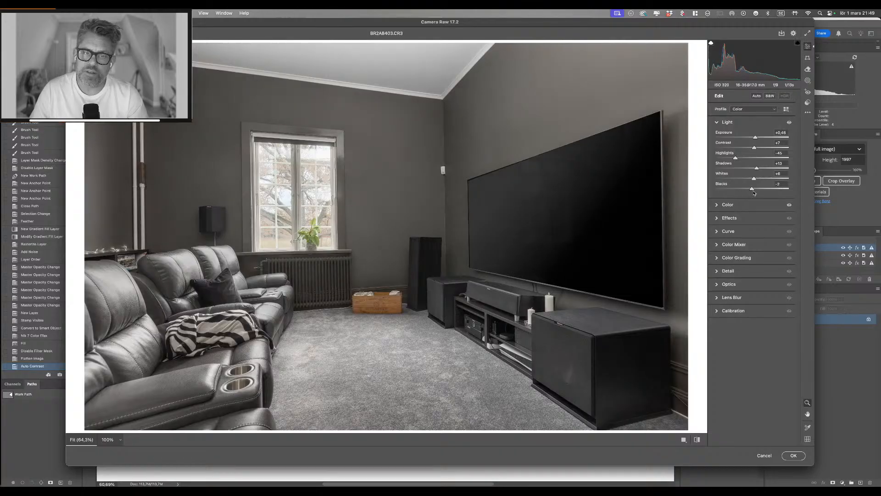
{"action": "left_click_drag", "start_coordinate": [741, 158], "coordinate": [746, 158]}
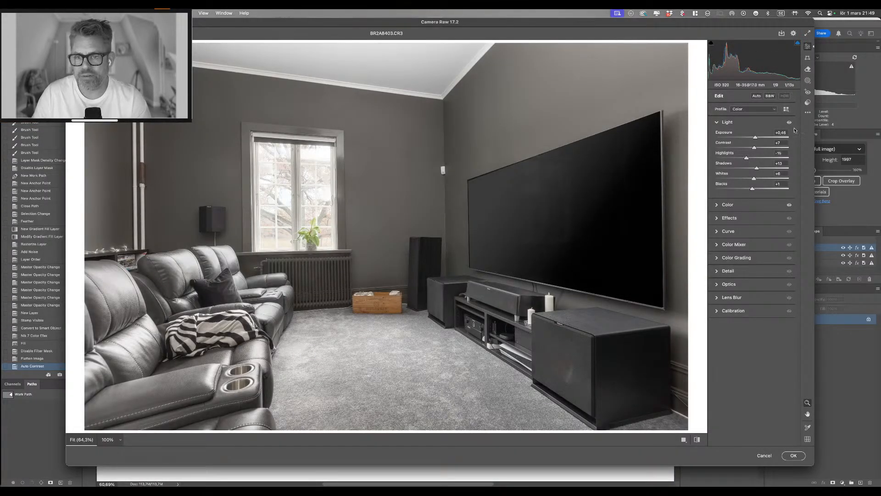
Reset all Camera Raw adjustments to see the unedited photo, and undo the reset.
{"action": "key", "text": "alt"}
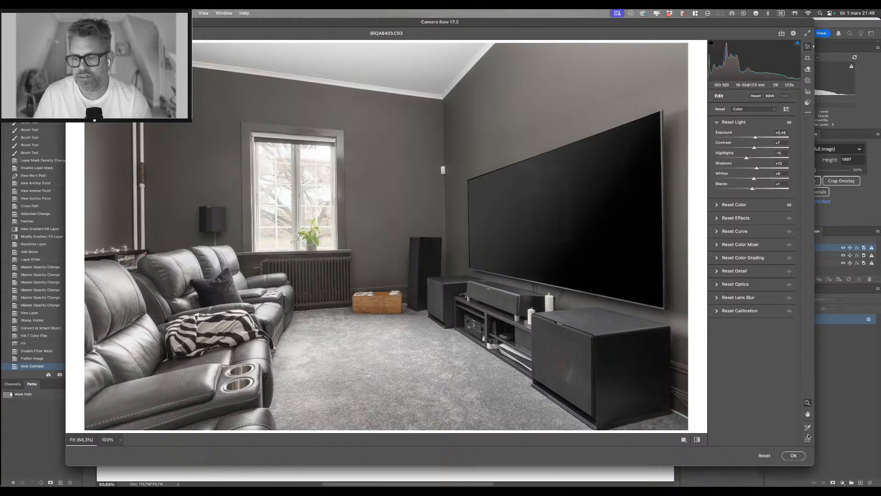
{"action": "left_click", "coordinate": [765, 456]}
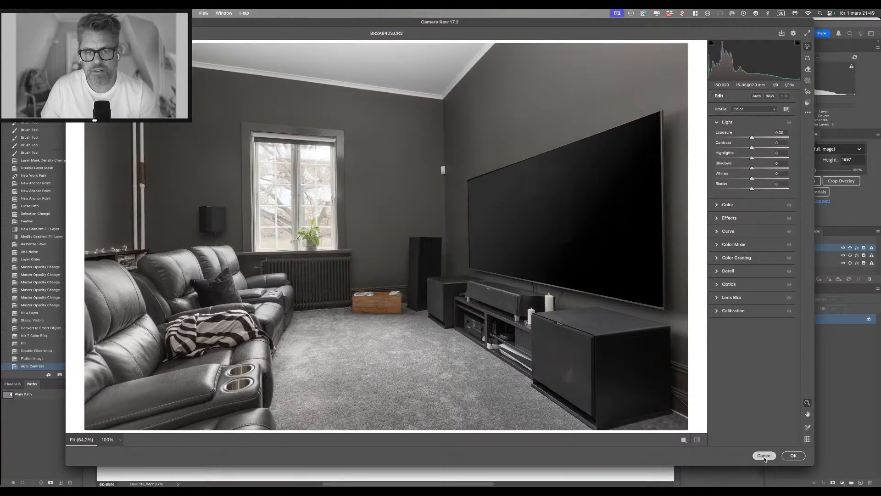
{"action": "key", "text": "super+z"}
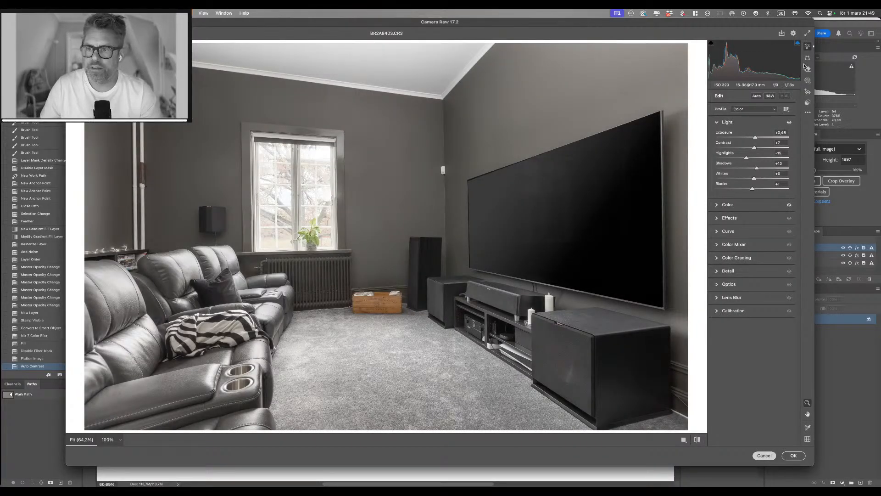
Apply the Vertical Upright correction in the Geometry settings and commit the Camera Raw edits.
{"action": "key", "text": "shift+g"}
{"action": "left_click", "coordinate": [764, 110]}
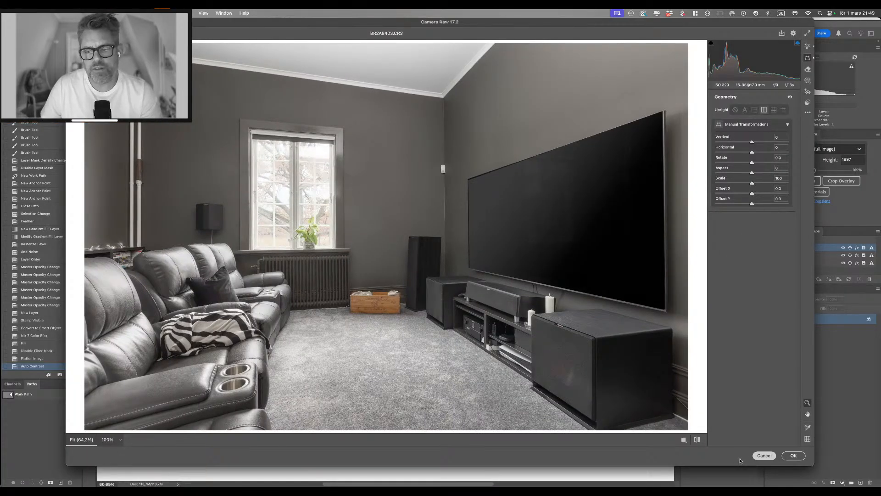
{"action": "left_click", "coordinate": [795, 457]}
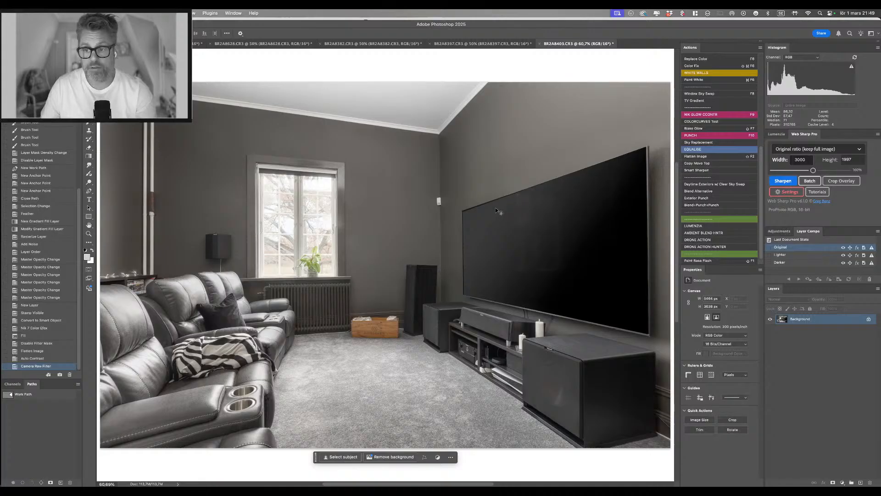
Clean up the wall beside the window frame and above the window with the Remove tool.
{"action": "key", "text": "j"}
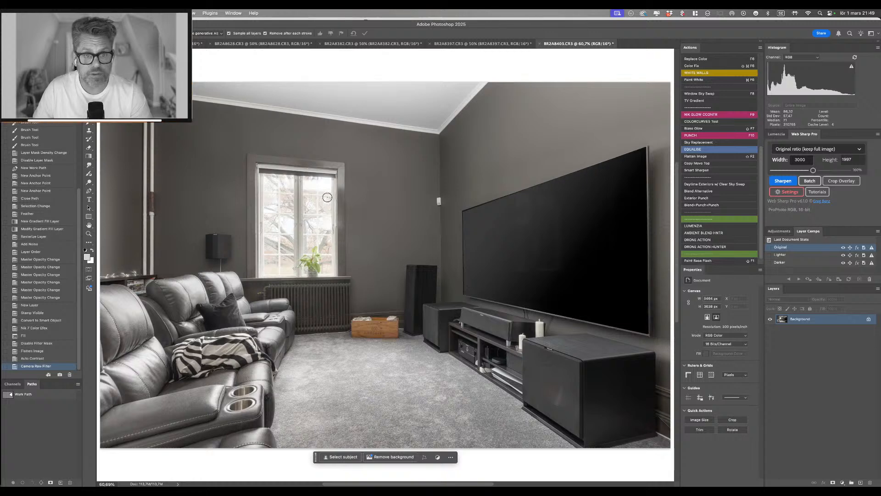
{"action": "mouse_move", "coordinate": [347, 186]}
{"action": "left_mouse_down"}
{"action": "mouse_move", "coordinate": [346, 198]}
{"action": "mouse_move", "coordinate": [370, 184]}
{"action": "mouse_move", "coordinate": [348, 177]}
{"action": "mouse_move", "coordinate": [347, 188]}
{"action": "left_mouse_up"}
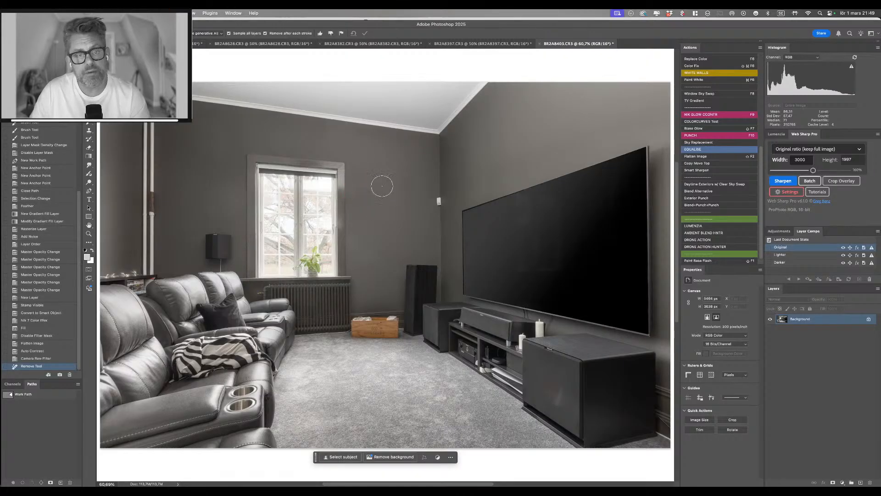
{"action": "mouse_move", "coordinate": [325, 128]}
{"action": "left_mouse_down"}
{"action": "mouse_move", "coordinate": [343, 142]}
{"action": "mouse_move", "coordinate": [352, 134]}
{"action": "mouse_move", "coordinate": [333, 129]}
{"action": "left_mouse_up"}
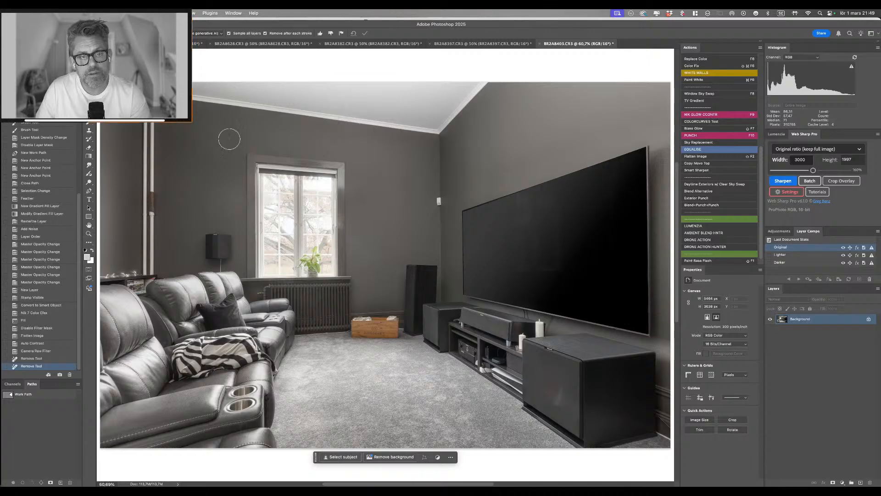
Try to clean up the wall area between the white pipe and the window with the Remove tool, and undo the strokes.
{"action": "mouse_move", "coordinate": [186, 123]}
{"action": "left_mouse_down"}
{"action": "mouse_move", "coordinate": [190, 147]}
{"action": "mouse_move", "coordinate": [218, 153]}
{"action": "mouse_move", "coordinate": [234, 141]}
{"action": "mouse_move", "coordinate": [222, 124]}
{"action": "mouse_move", "coordinate": [197, 115]}
{"action": "mouse_move", "coordinate": [184, 131]}
{"action": "left_mouse_up"}
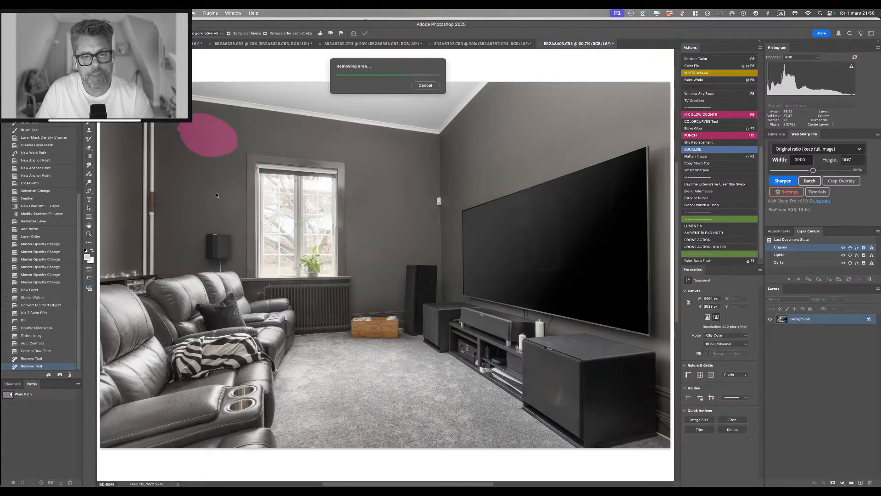
{"action": "key", "text": "super+z"}
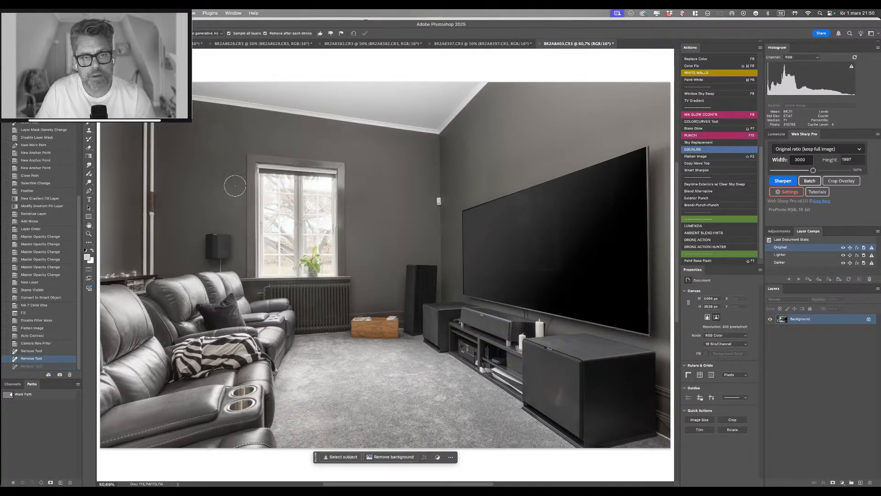
{"action": "mouse_move", "coordinate": [184, 128]}
{"action": "left_mouse_down"}
{"action": "mouse_move", "coordinate": [192, 143]}
{"action": "mouse_move", "coordinate": [221, 152]}
{"action": "mouse_move", "coordinate": [216, 133]}
{"action": "mouse_move", "coordinate": [202, 128]}
{"action": "mouse_move", "coordinate": [232, 127]}
{"action": "left_mouse_up"}
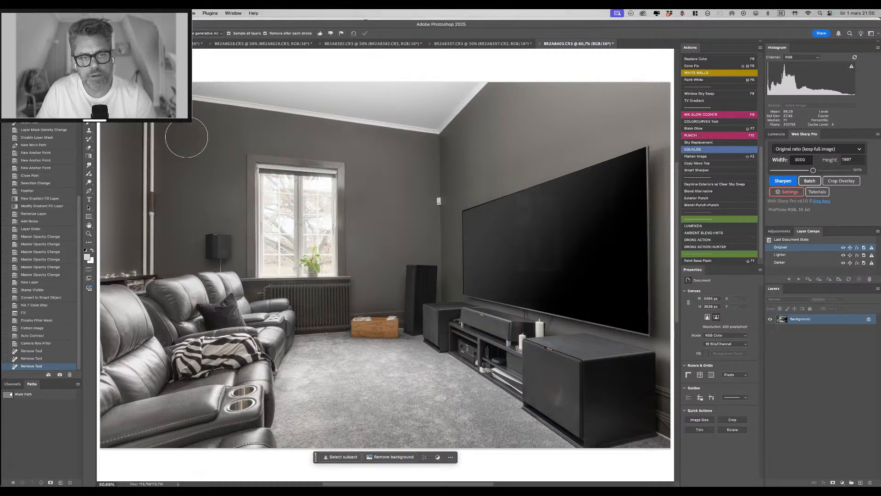
{"action": "mouse_move", "coordinate": [186, 137]}
{"action": "left_mouse_down"}
{"action": "mouse_move", "coordinate": [208, 156]}
{"action": "mouse_move", "coordinate": [226, 152]}
{"action": "mouse_move", "coordinate": [234, 136]}
{"action": "mouse_move", "coordinate": [223, 116]}
{"action": "mouse_move", "coordinate": [203, 111]}
{"action": "mouse_move", "coordinate": [183, 138]}
{"action": "left_mouse_up"}
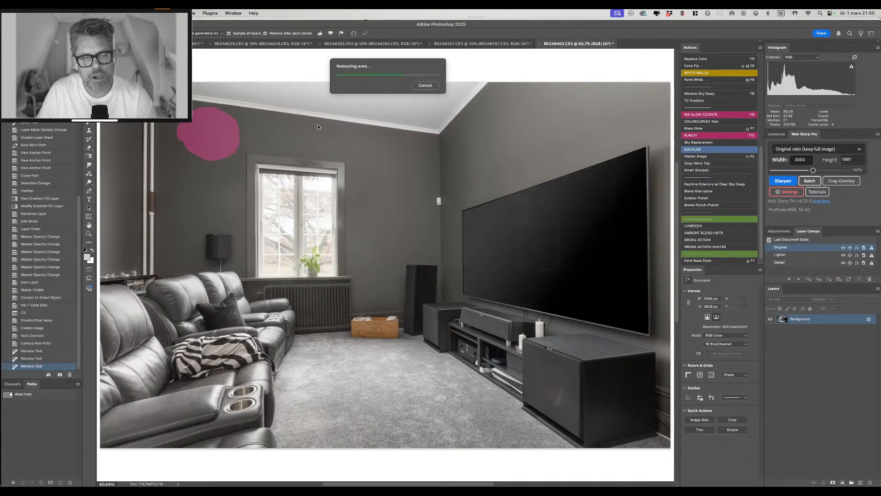
{"action": "key", "text": "super+z"}
{"action": "key", "text": "super+z"}
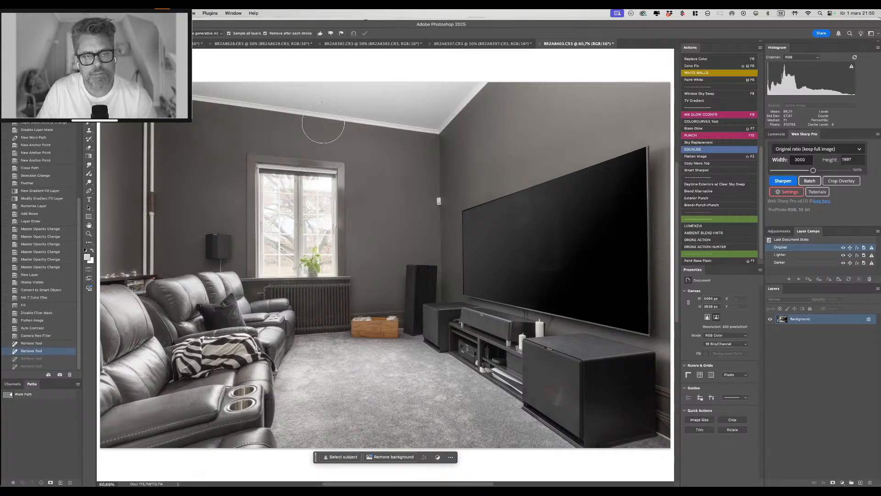
Try Generative Fill without a prompt on a rectangular selection of the wall between the pipe and the window.
{"action": "key", "text": "m"}
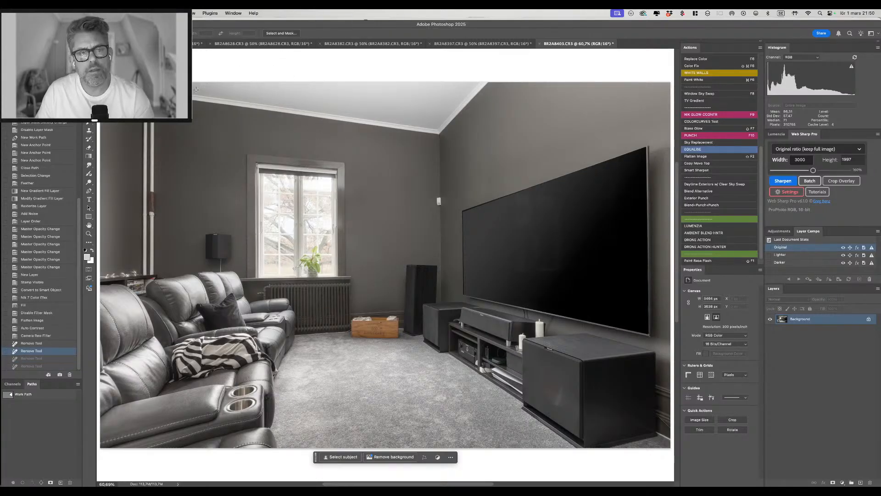
{"action": "left_click_drag", "start_coordinate": [172, 104], "coordinate": [245, 223]}
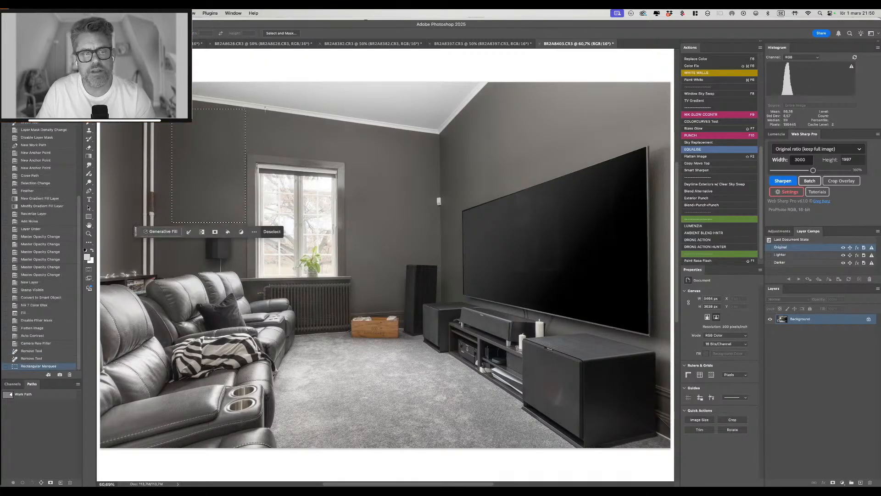
{"action": "left_click", "coordinate": [163, 232]}
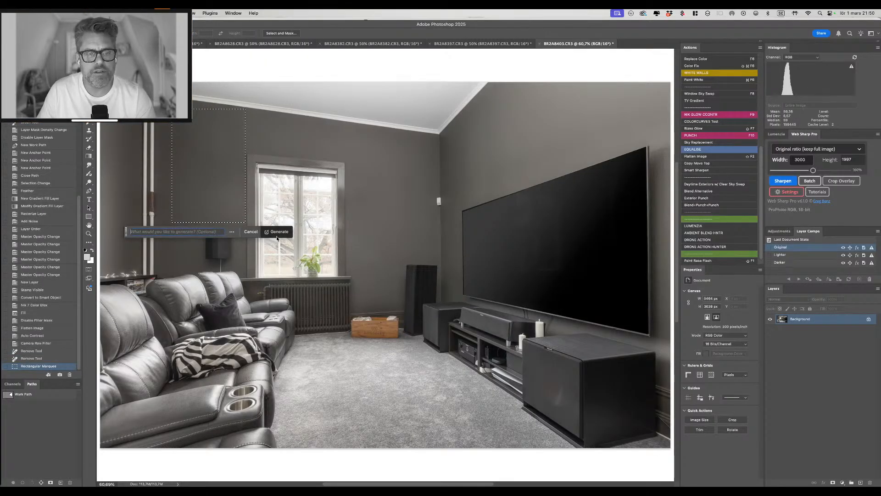
{"action": "left_click", "coordinate": [278, 233]}
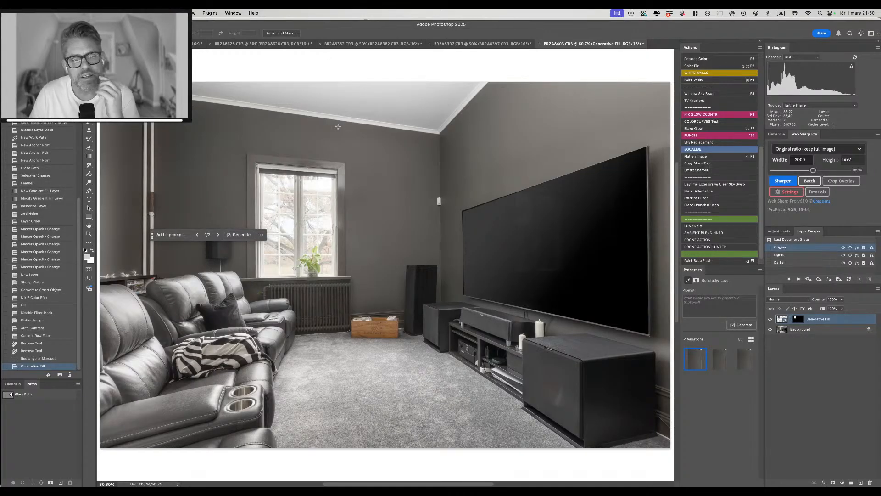
Compare the three generated wall variations and delete the Generative Fill layer.
{"action": "left_click", "coordinate": [718, 360]}
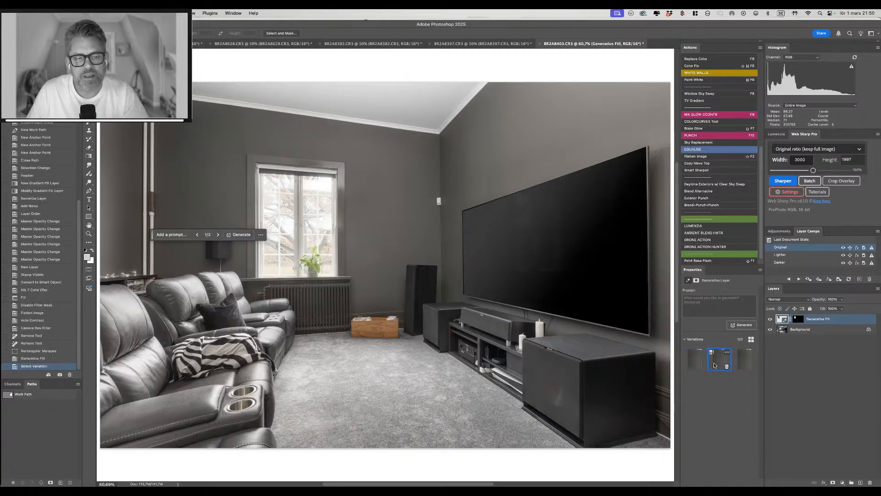
{"action": "left_click", "coordinate": [744, 360]}
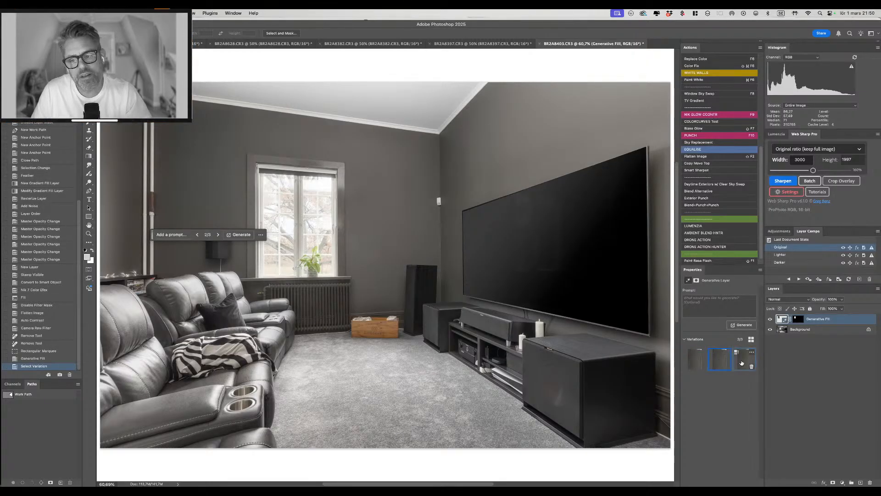
{"action": "left_click", "coordinate": [695, 363]}
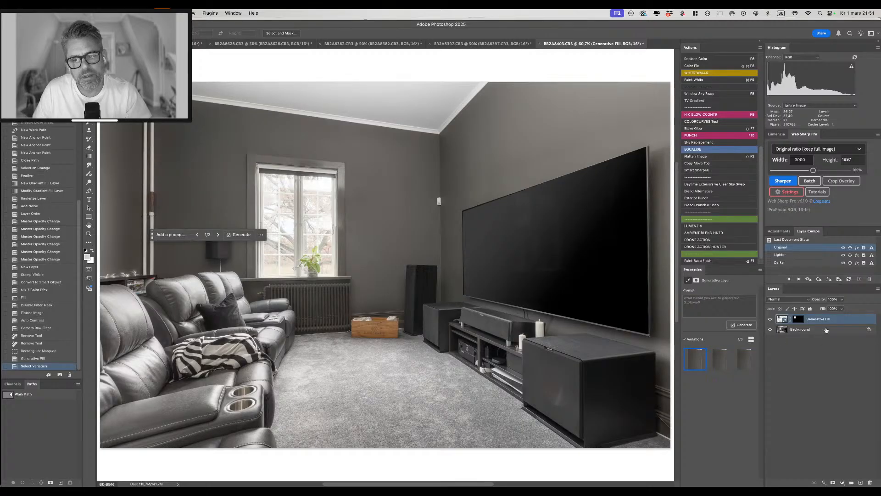
{"action": "left_click_drag", "start_coordinate": [828, 319], "coordinate": [870, 482]}
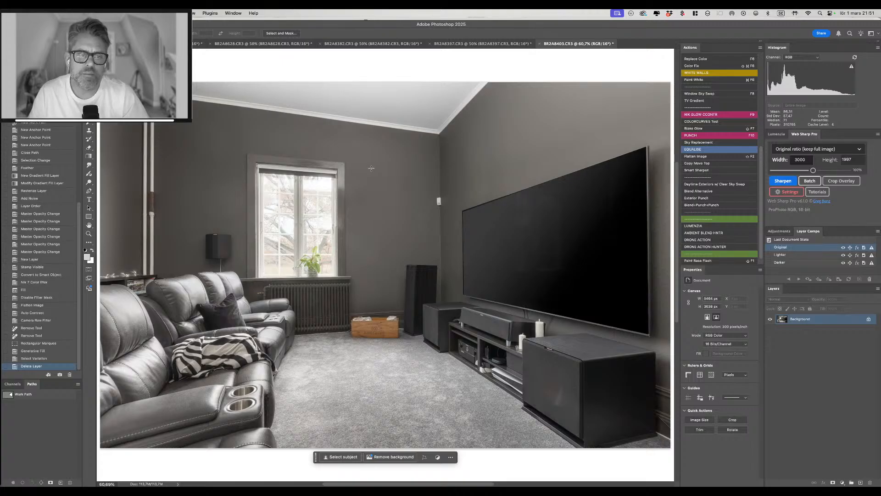
Create a new empty layer above the background and set its blend mode to Color.
{"action": "key", "text": "b"}
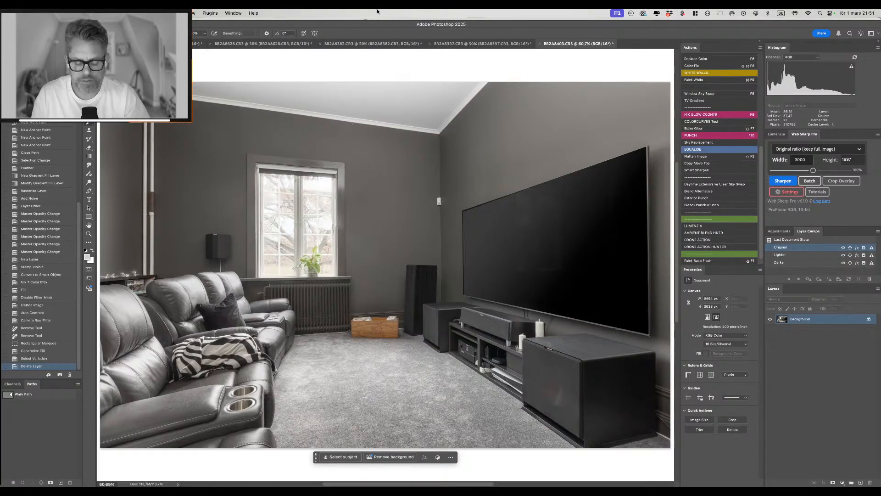
{"action": "key", "text": "alt+shift+super+n"}
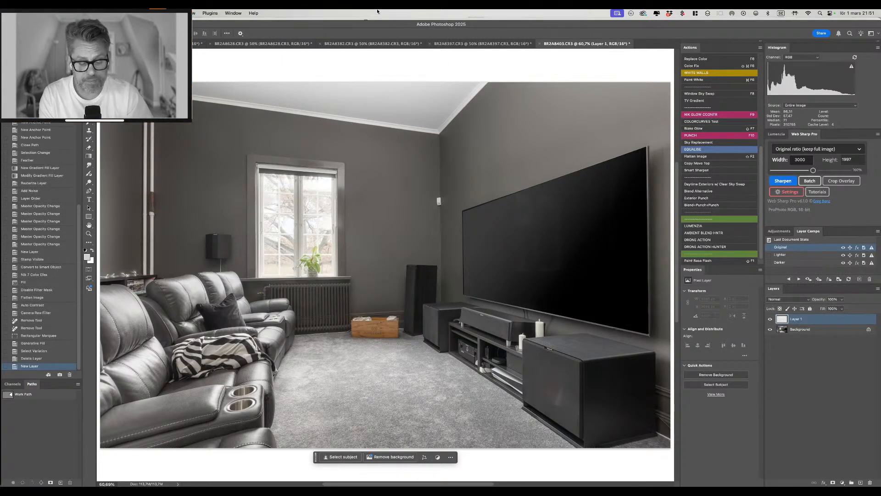
{"action": "key", "text": "alt+shift+c"}
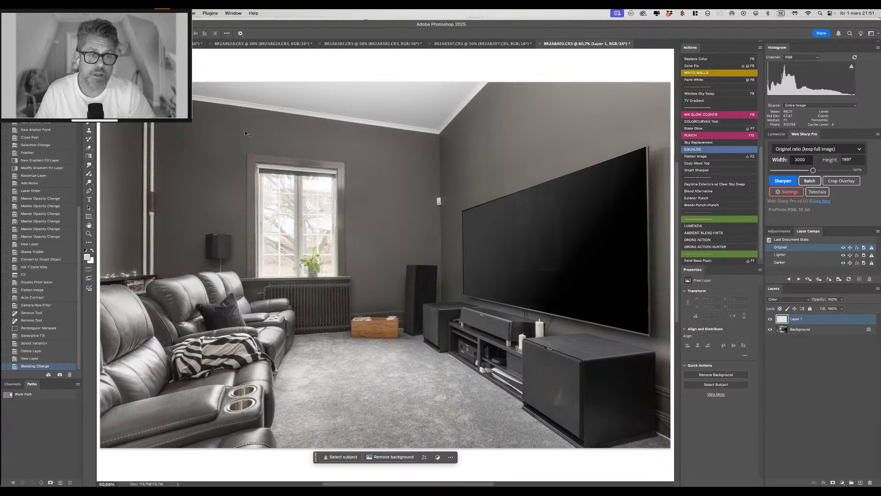
Paint the sampled wall colour inside a rectangular selection of the wall between the pipe and the window, and deselect.
{"action": "mouse_move", "coordinate": [259, 134]}
{"action": "left_mouse_down"}
{"action": "mouse_move", "coordinate": [273, 132]}
{"action": "mouse_move", "coordinate": [266, 136]}
{"action": "left_mouse_up"}
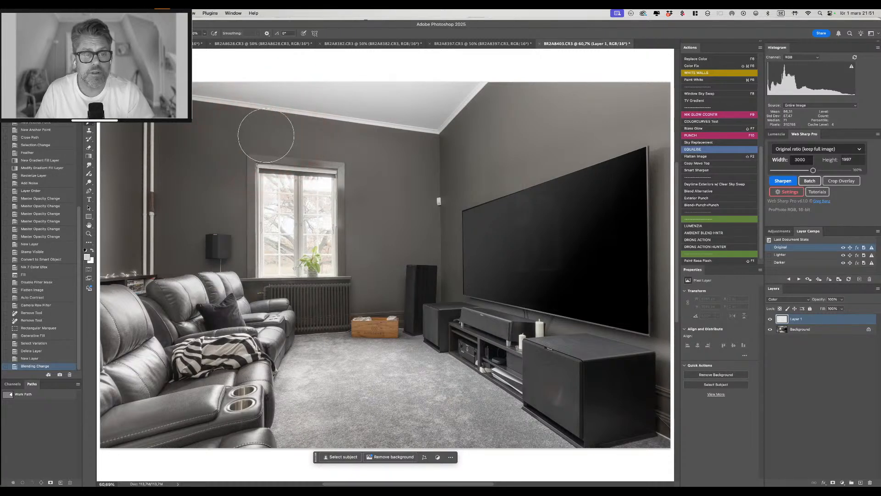
{"action": "key", "text": "m"}
{"action": "left_click_drag", "start_coordinate": [159, 99], "coordinate": [246, 239]}
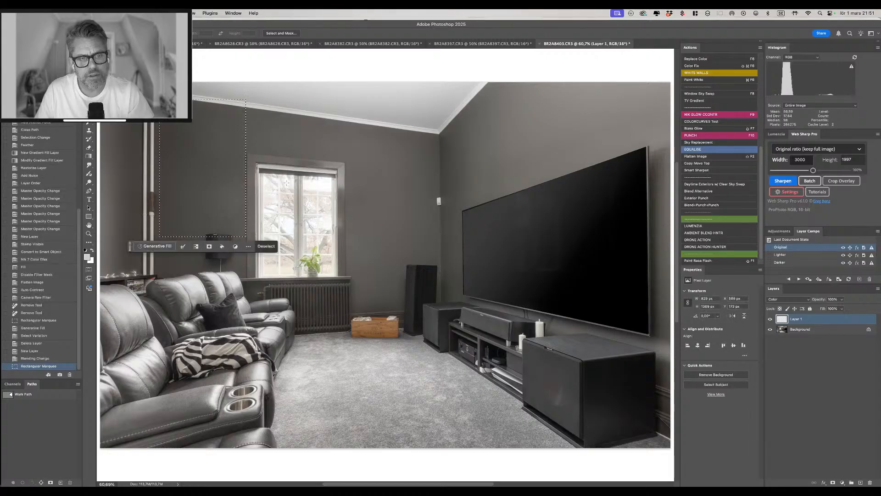
{"action": "key", "text": "b"}
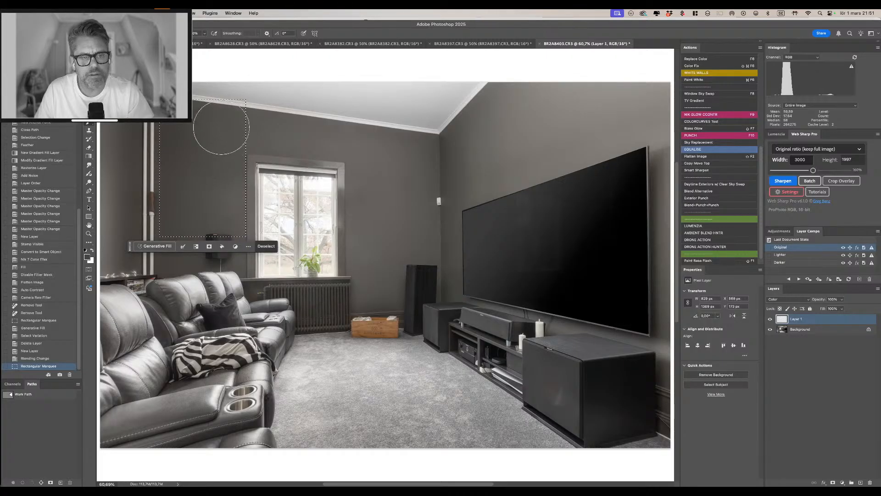
{"action": "mouse_move", "coordinate": [232, 140]}
{"action": "left_mouse_down"}
{"action": "mouse_move", "coordinate": [197, 145]}
{"action": "mouse_move", "coordinate": [266, 139]}
{"action": "left_mouse_up"}
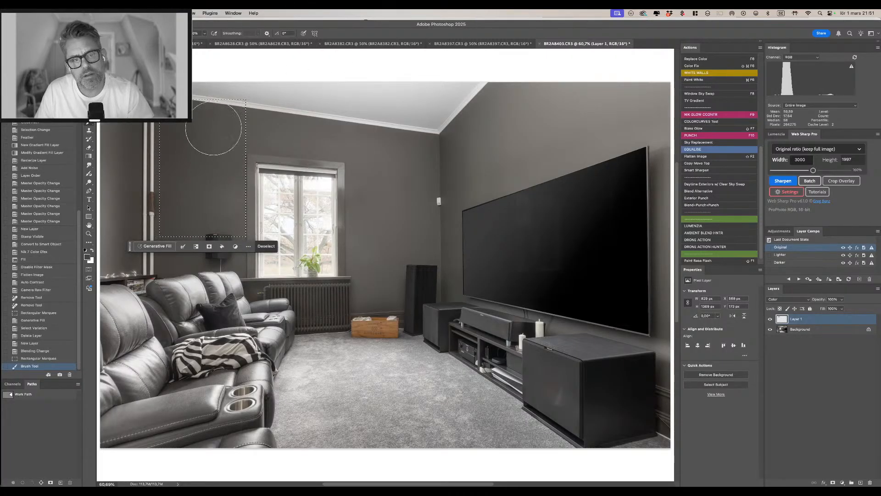
{"action": "left_click_drag", "start_coordinate": [200, 152], "coordinate": [230, 162]}
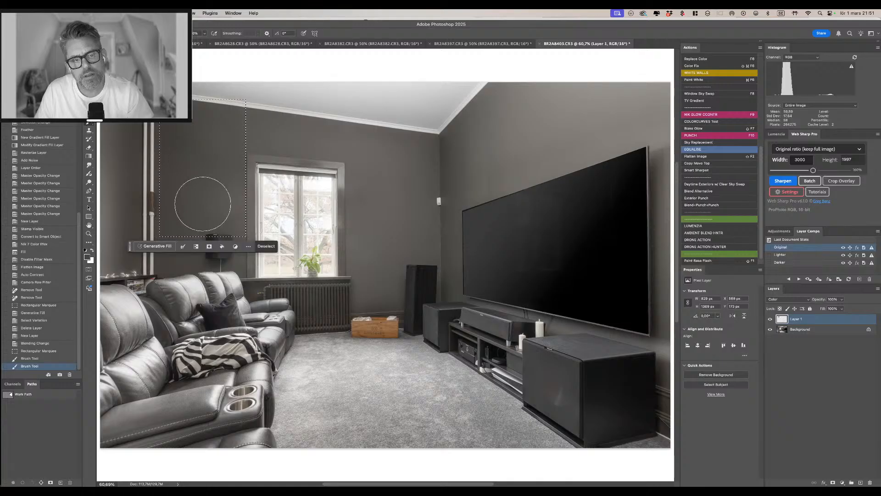
{"action": "left_click_drag", "start_coordinate": [203, 178], "coordinate": [275, 148]}
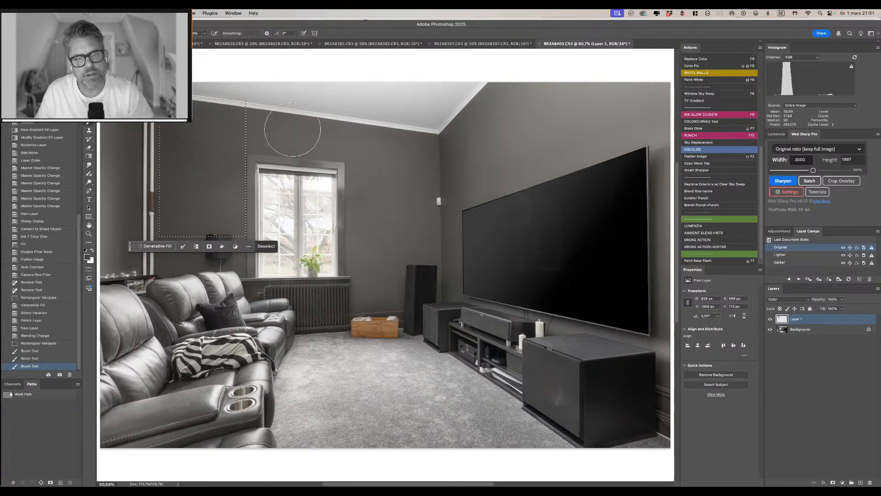
{"action": "left_click_drag", "start_coordinate": [211, 177], "coordinate": [260, 106]}
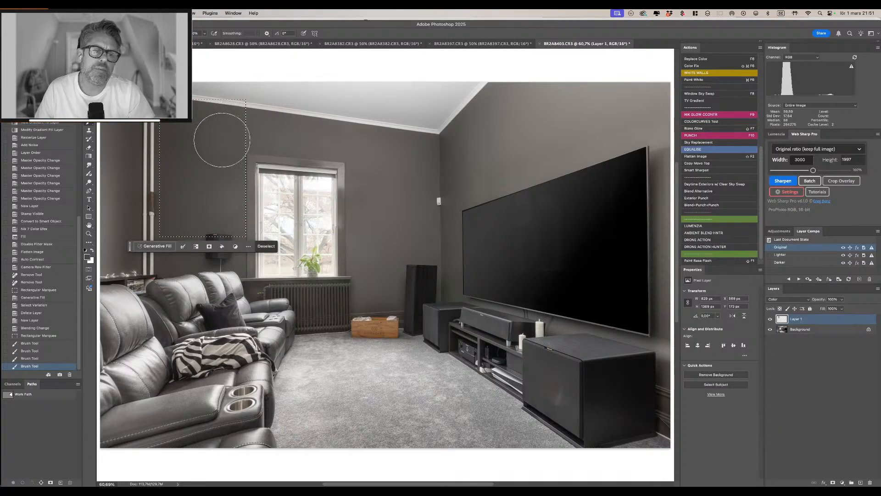
{"action": "left_click_drag", "start_coordinate": [219, 140], "coordinate": [275, 115]}
{"action": "key", "text": "super+d"}
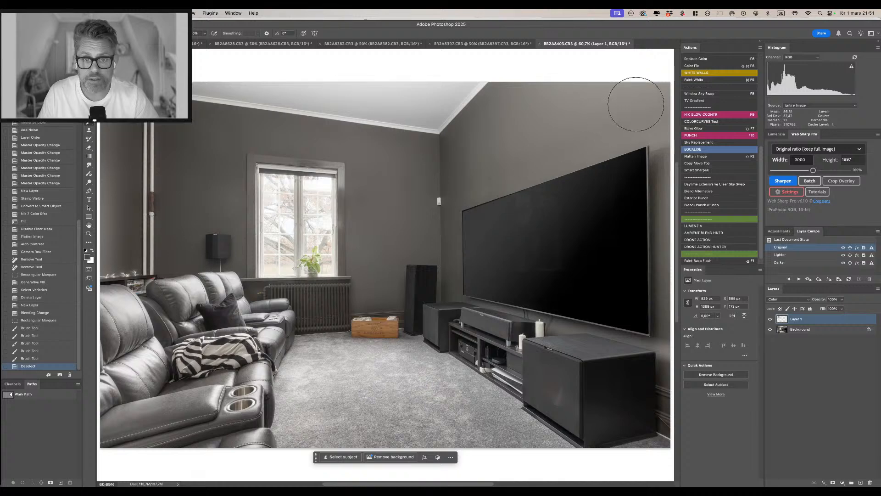
Sharpen the image with Web Sharp Pro at a width of 3000, and close the document without saving.
{"action": "left_click", "coordinate": [781, 181]}
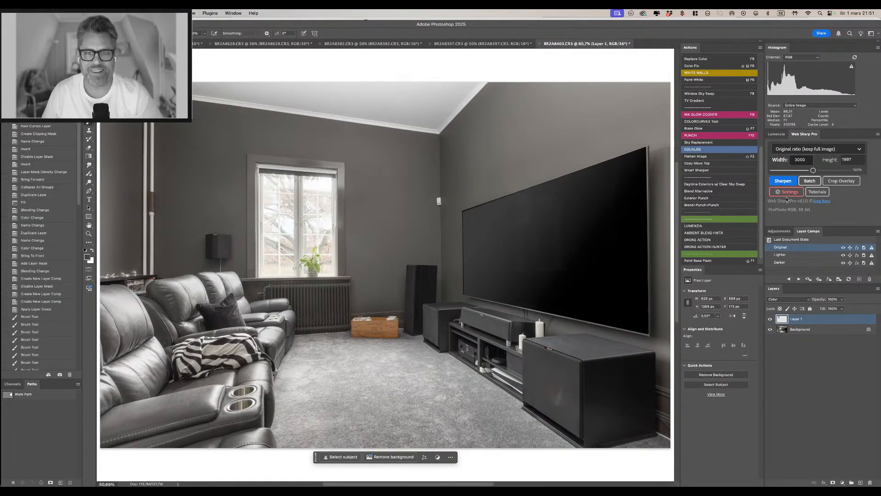
{"action": "key", "text": "super+w"}
{"action": "key", "text": "d"}
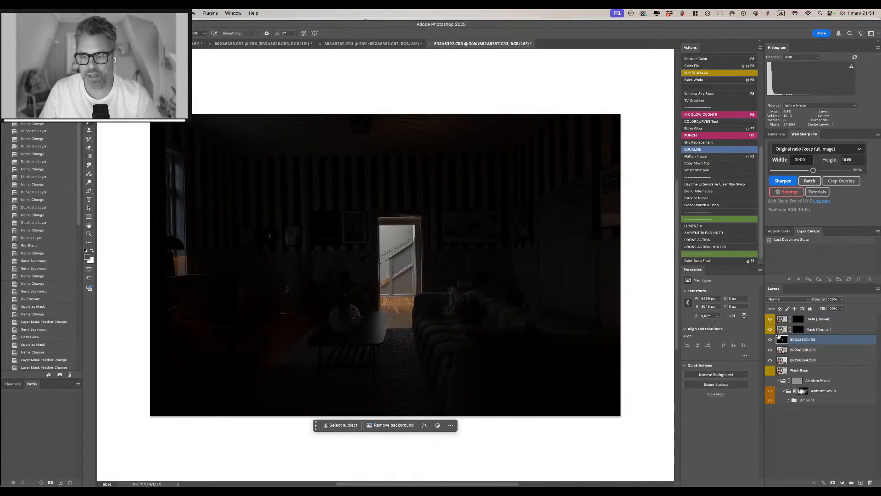
Mask the dark doorway exposure layer to a feathered rectangle around the doorway with the 200px Feather + Mask action and set it to Screen.
{"action": "left_click", "coordinate": [796, 330], "text": "shift"}
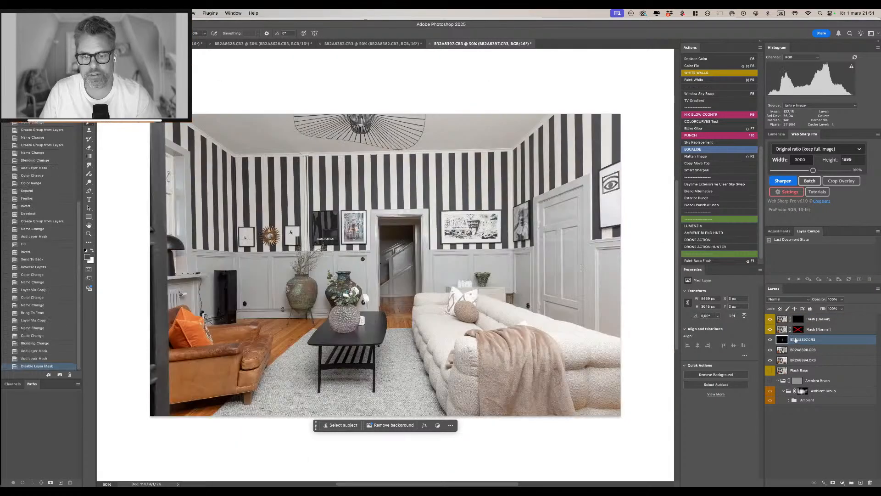
{"action": "left_click", "coordinate": [799, 330], "text": "shift"}
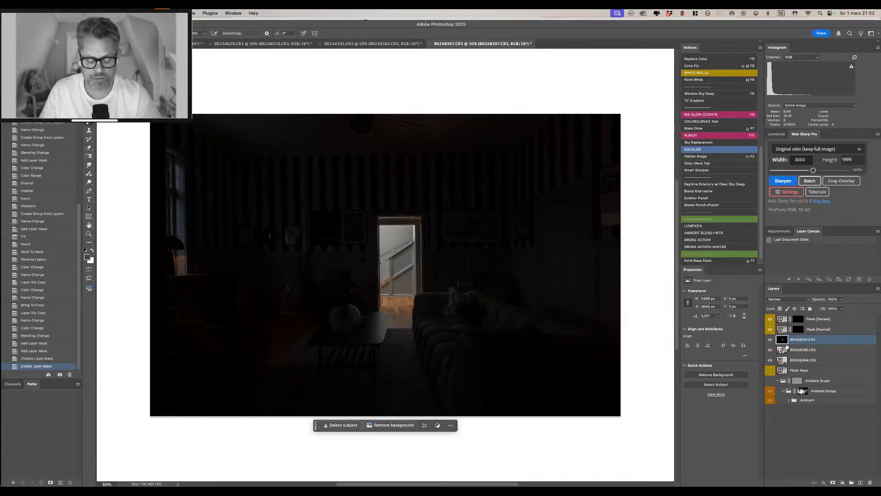
{"action": "left_click_drag", "start_coordinate": [362, 205], "coordinate": [434, 315]}
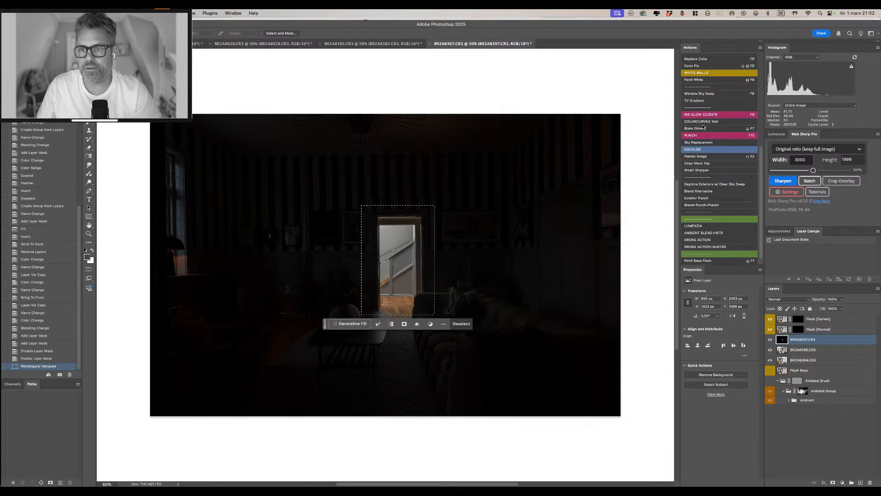
{"action": "scroll", "coordinate": [728, 146], "scroll_direction": "up", "scroll_amount": 8}
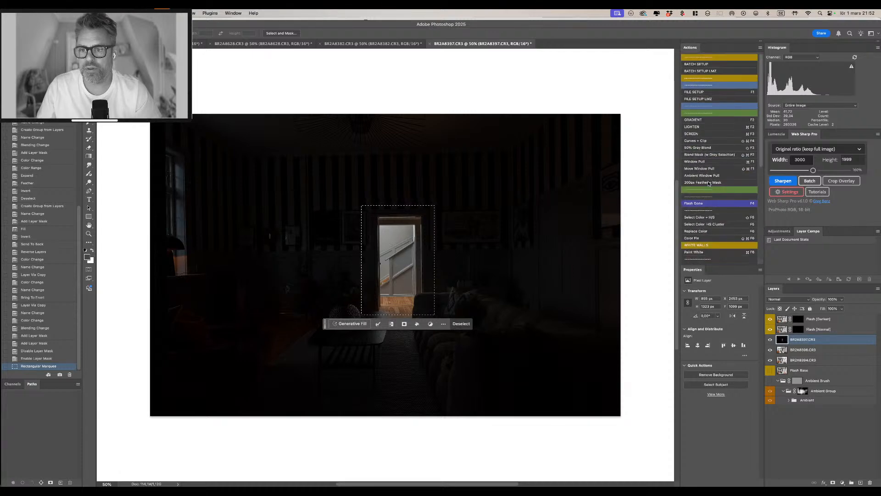
{"action": "left_click", "coordinate": [709, 182]}
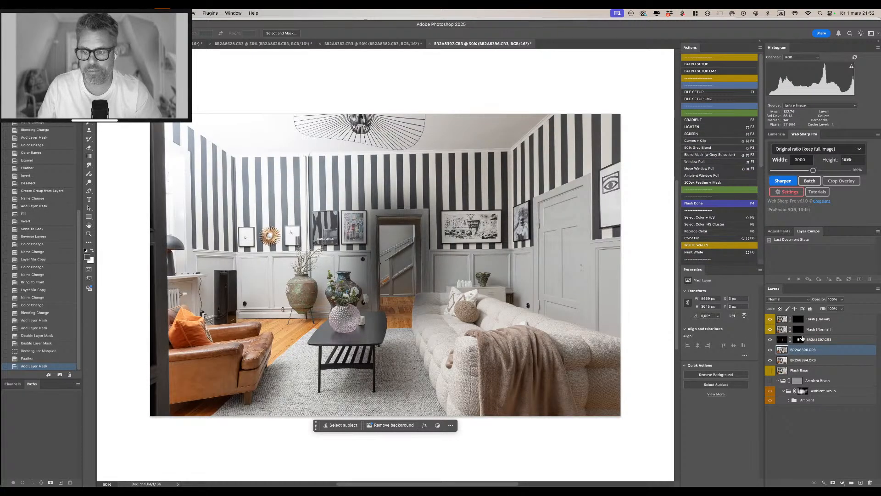
{"action": "left_click", "coordinate": [809, 340]}
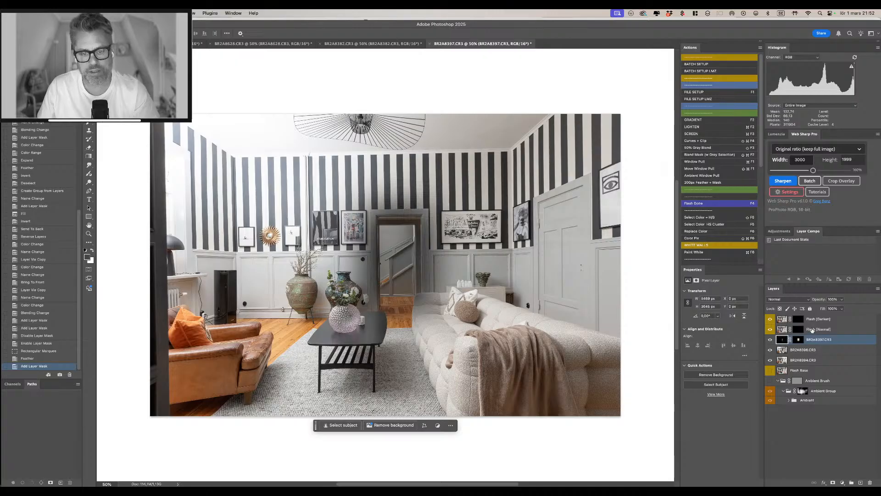
{"action": "key", "text": "super+F2"}
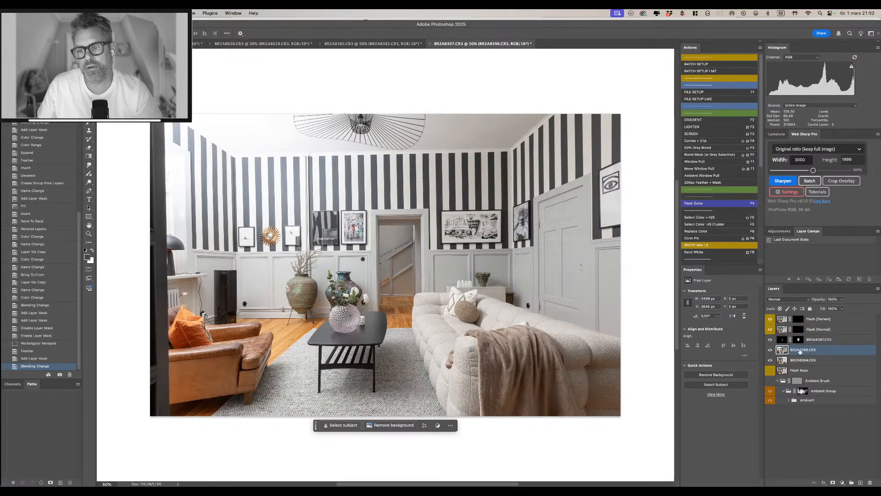
Compare the room with the BR2A8396 layer hidden and shown, and add a white layer mask to that layer.
{"action": "left_click", "coordinate": [770, 350]}
{"action": "left_click", "coordinate": [769, 351]}
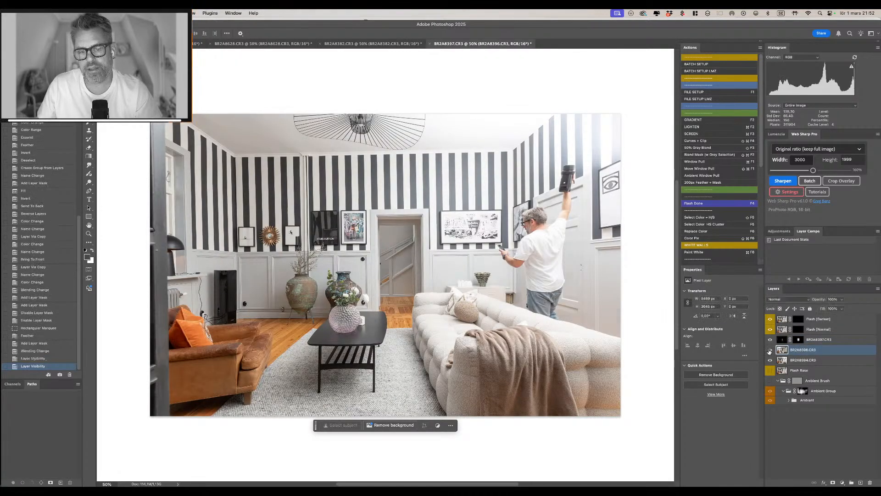
{"action": "left_click", "coordinate": [770, 351]}
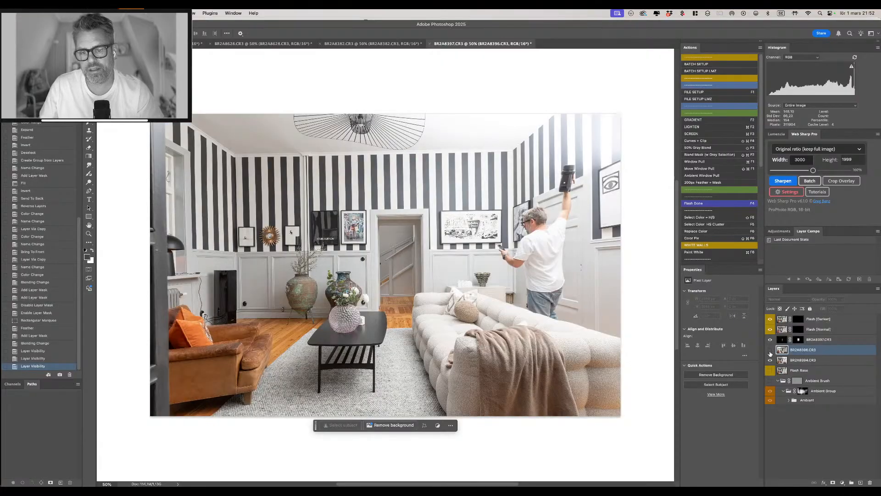
{"action": "left_click", "coordinate": [770, 351]}
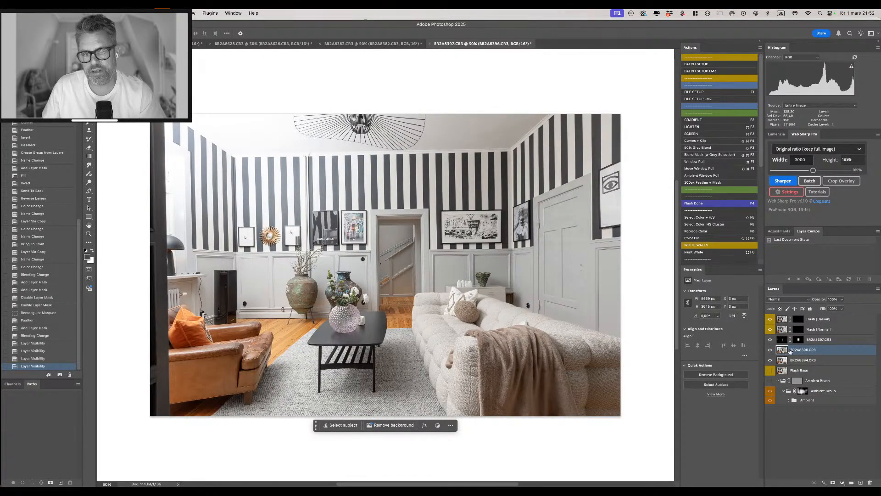
{"action": "key", "text": "super+shift+m"}
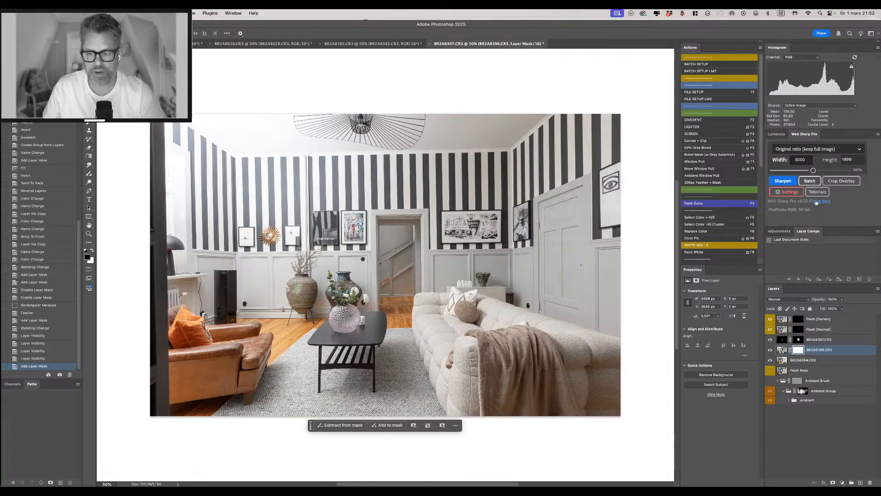
Paint black on the BR2A8396 mask over the room's left side and rug, and restore the area near the vases and pictures with white.
{"action": "key", "text": "b"}
{"action": "left_click_drag", "start_coordinate": [281, 183], "coordinate": [324, 183]}
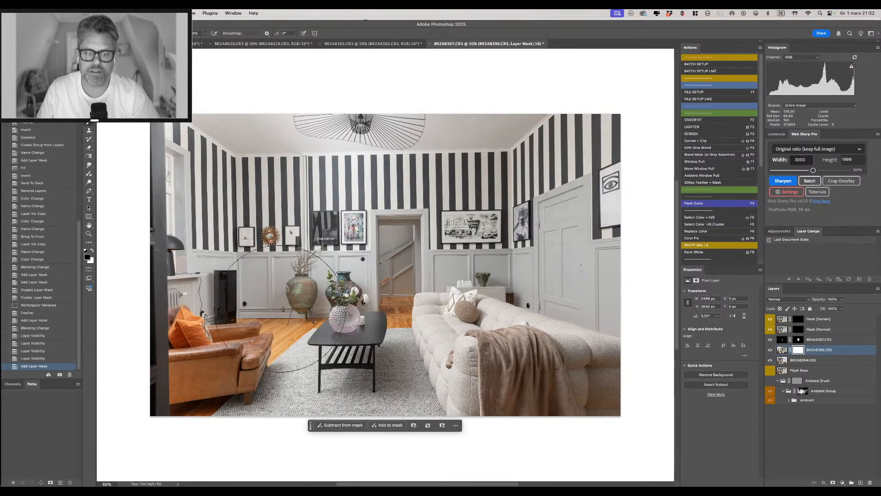
{"action": "mouse_move", "coordinate": [352, 419]}
{"action": "left_mouse_down"}
{"action": "mouse_move", "coordinate": [369, 404]}
{"action": "mouse_move", "coordinate": [389, 411]}
{"action": "mouse_move", "coordinate": [273, 405]}
{"action": "left_mouse_up"}
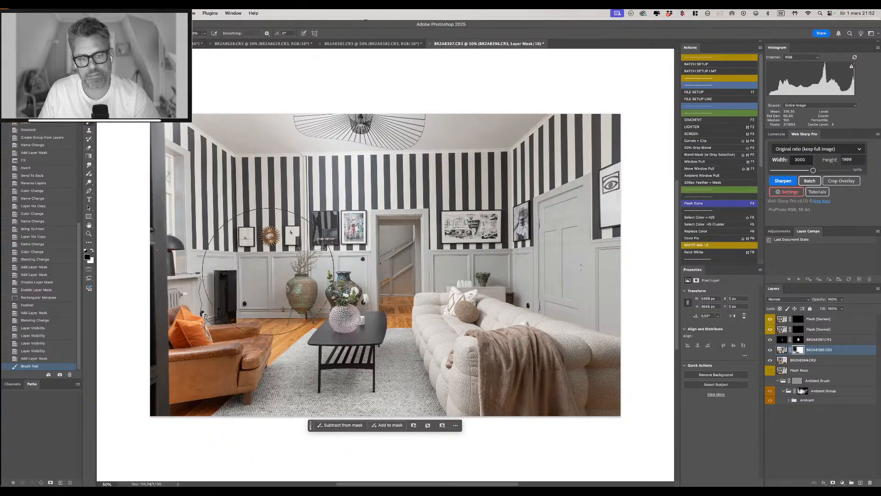
{"action": "mouse_move", "coordinate": [269, 358]}
{"action": "left_mouse_down"}
{"action": "mouse_move", "coordinate": [216, 370]}
{"action": "mouse_move", "coordinate": [337, 373]}
{"action": "left_mouse_up"}
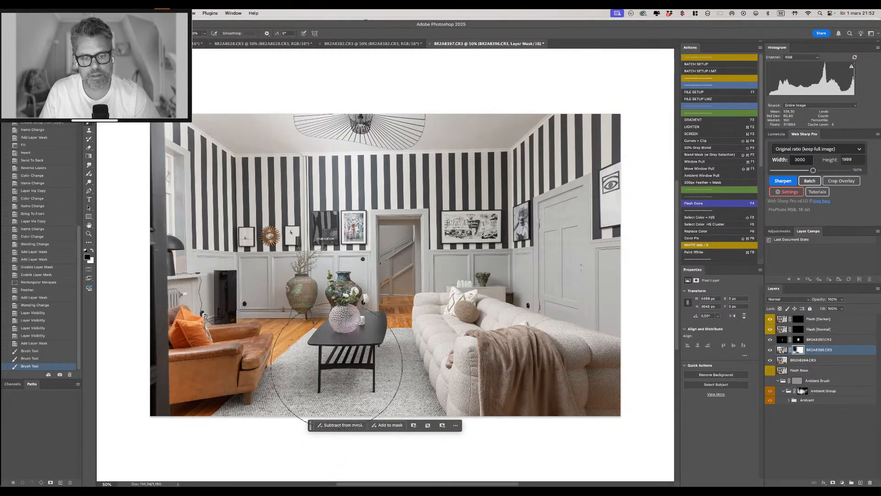
{"action": "key", "text": "x"}
{"action": "mouse_move", "coordinate": [308, 270]}
{"action": "left_mouse_down"}
{"action": "mouse_move", "coordinate": [343, 269]}
{"action": "mouse_move", "coordinate": [304, 268]}
{"action": "mouse_move", "coordinate": [334, 260]}
{"action": "mouse_move", "coordinate": [320, 241]}
{"action": "mouse_move", "coordinate": [368, 218]}
{"action": "left_mouse_up"}
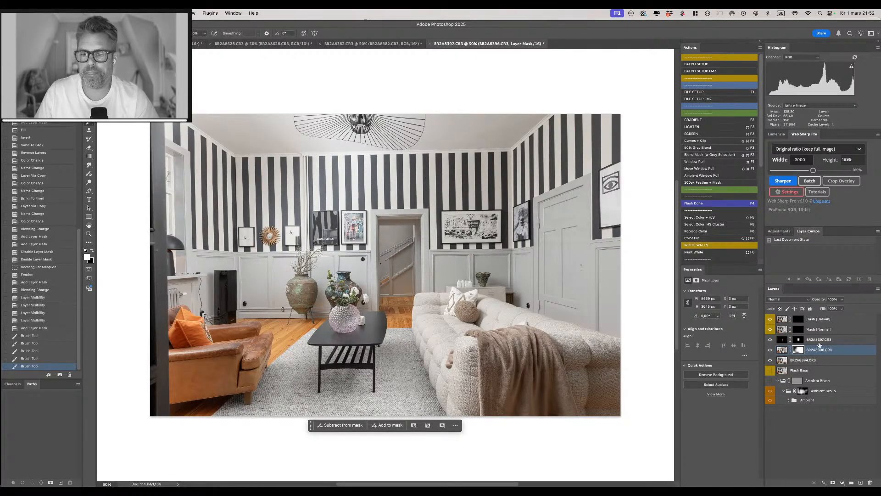
Paint white on the Flash (Normal) layer mask to reveal the flash exposure over the left wall and the foreground rug.
{"action": "left_click", "coordinate": [818, 329]}
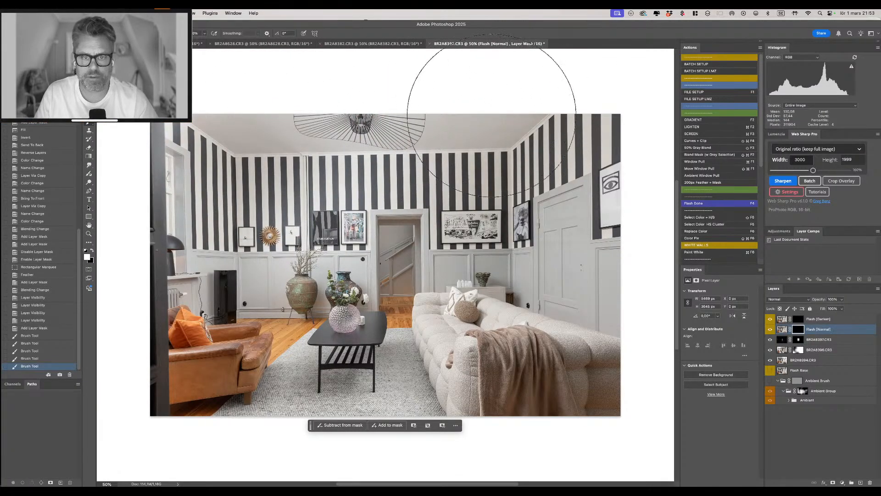
{"action": "left_click_drag", "start_coordinate": [225, 139], "coordinate": [225, 294]}
{"action": "mouse_move", "coordinate": [298, 411]}
{"action": "left_mouse_down"}
{"action": "mouse_move", "coordinate": [375, 411]}
{"action": "mouse_move", "coordinate": [345, 389]}
{"action": "mouse_move", "coordinate": [335, 405]}
{"action": "mouse_move", "coordinate": [358, 395]}
{"action": "mouse_move", "coordinate": [339, 404]}
{"action": "mouse_move", "coordinate": [362, 398]}
{"action": "left_mouse_up"}
{"action": "key", "text": "x"}
{"action": "left_click", "coordinate": [387, 425]}
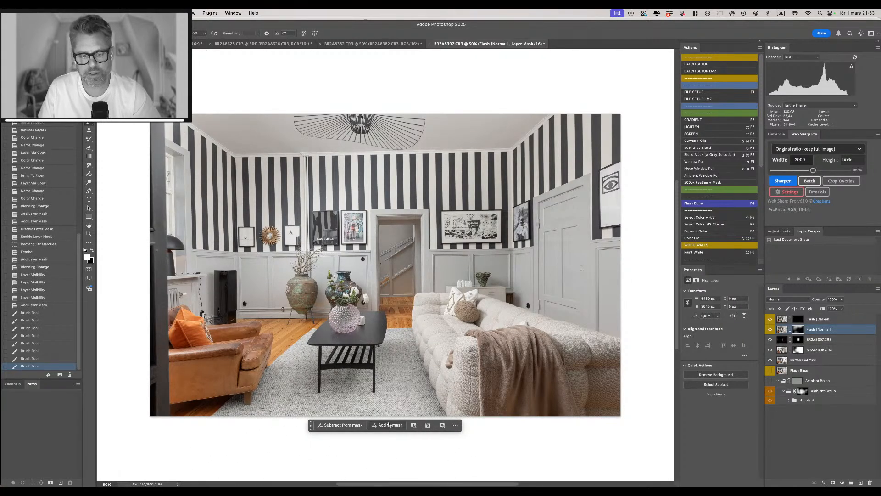
Paint black on the Flash (Normal) mask with a smaller brush over the sofa's inner edge and the throw.
{"action": "left_click_drag", "start_coordinate": [387, 346], "coordinate": [353, 347], "text": "ctrl+alt"}
{"action": "key", "text": "x"}
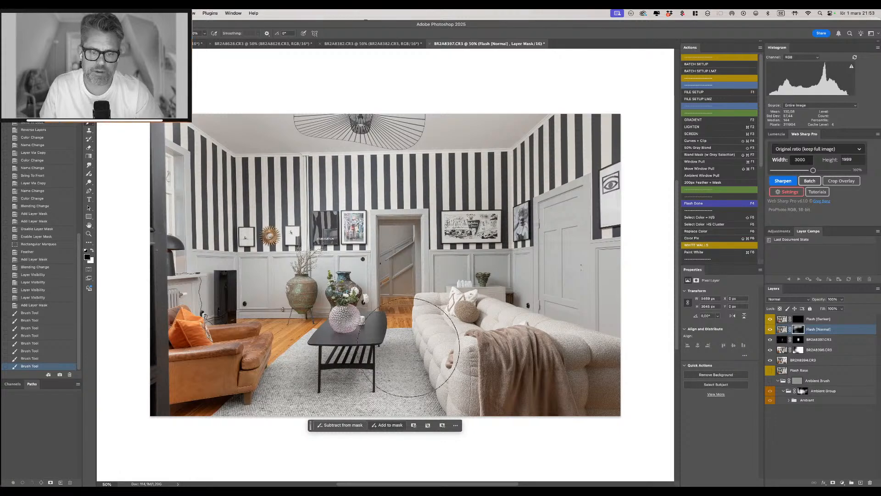
{"action": "mouse_move", "coordinate": [413, 345]}
{"action": "left_mouse_down"}
{"action": "mouse_move", "coordinate": [399, 343]}
{"action": "mouse_move", "coordinate": [420, 329]}
{"action": "left_mouse_up"}
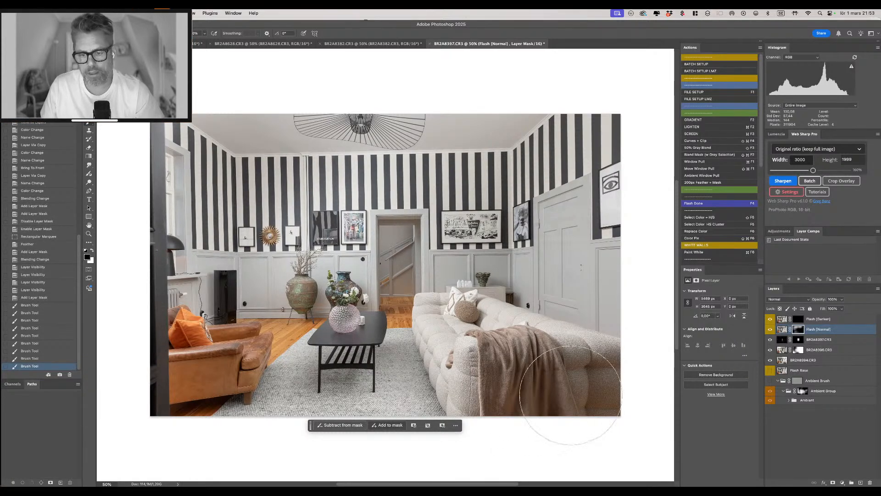
{"action": "left_click", "coordinate": [568, 373]}
Paint white on the Flash (Normal) mask over the panelled door, the right wall and the wall behind the sofa.
{"action": "key", "text": "x"}
{"action": "mouse_move", "coordinate": [533, 285]}
{"action": "left_mouse_down"}
{"action": "mouse_move", "coordinate": [528, 275]}
{"action": "mouse_move", "coordinate": [509, 284]}
{"action": "mouse_move", "coordinate": [529, 288]}
{"action": "mouse_move", "coordinate": [611, 232]}
{"action": "left_mouse_up"}
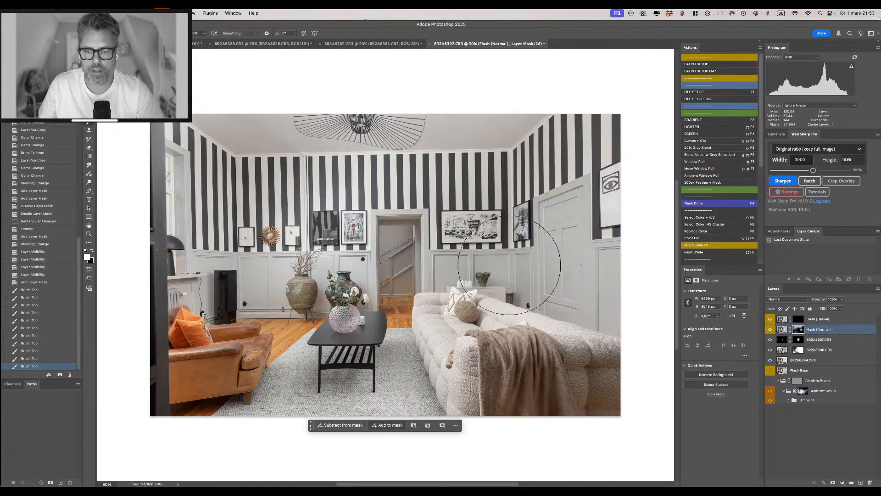
{"action": "left_click_drag", "start_coordinate": [509, 268], "coordinate": [501, 258]}
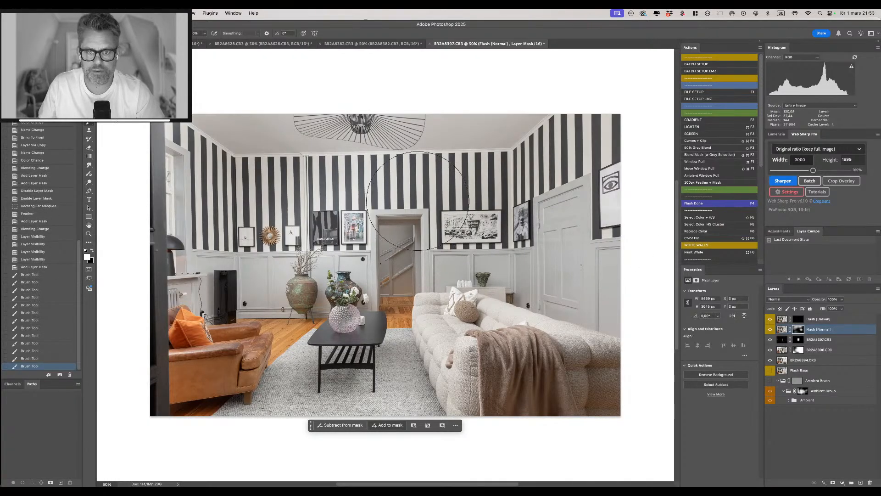
{"action": "left_click_drag", "start_coordinate": [445, 275], "coordinate": [458, 276]}
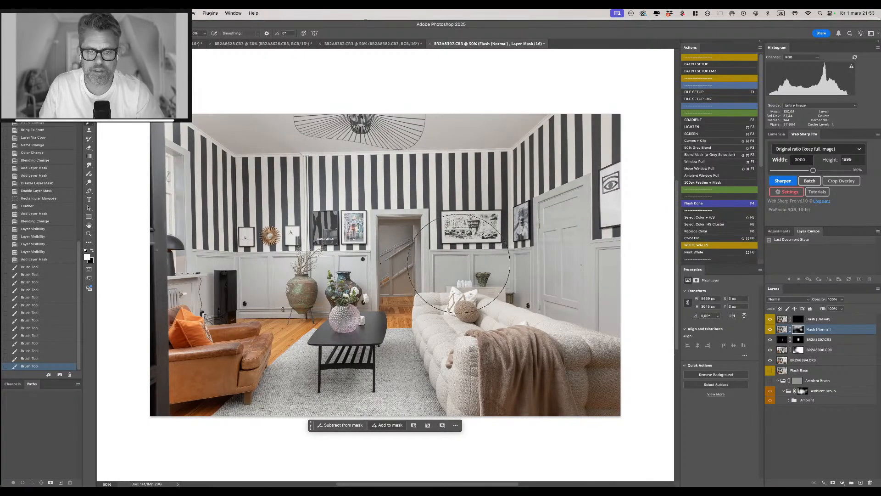
Refine the Flash (Normal) mask around the doorway with alternating black and white dabs, and undo the last dab.
{"action": "key", "text": "x"}
{"action": "left_click", "coordinate": [406, 259]}
{"action": "key", "text": "x"}
{"action": "left_click", "coordinate": [405, 221]}
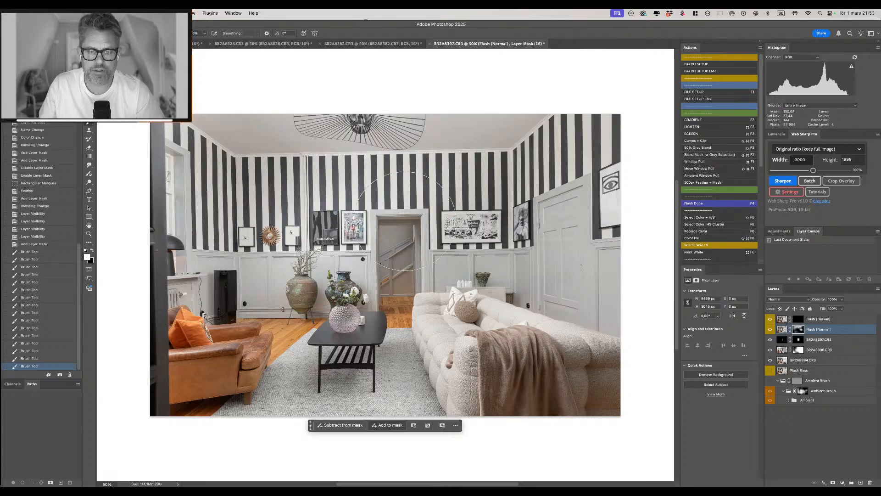
{"action": "key", "text": "x"}
{"action": "left_click", "coordinate": [405, 222]}
{"action": "left_click", "coordinate": [407, 216]}
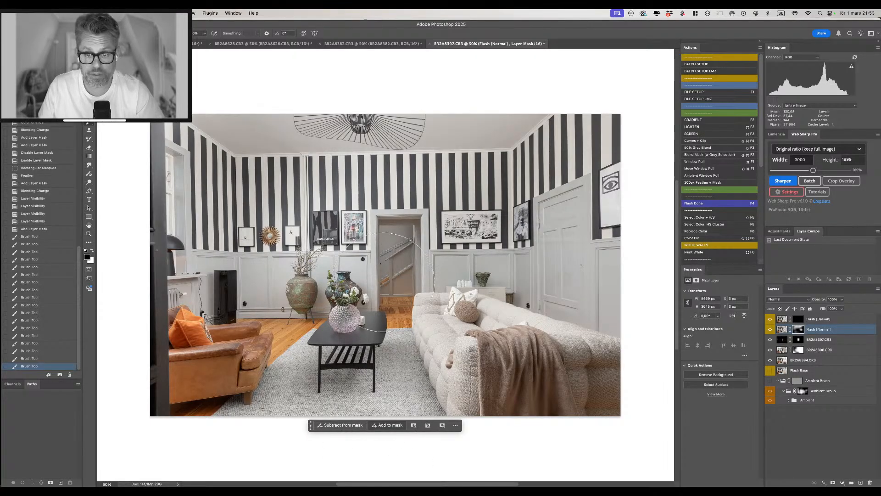
{"action": "key", "text": "x"}
{"action": "left_click", "coordinate": [397, 273]}
{"action": "left_click", "coordinate": [402, 261]}
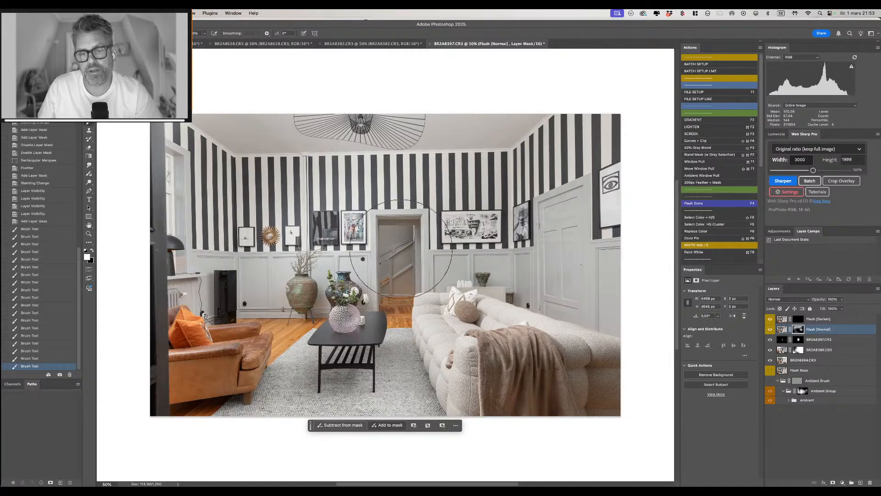
{"action": "key", "text": "super+z"}
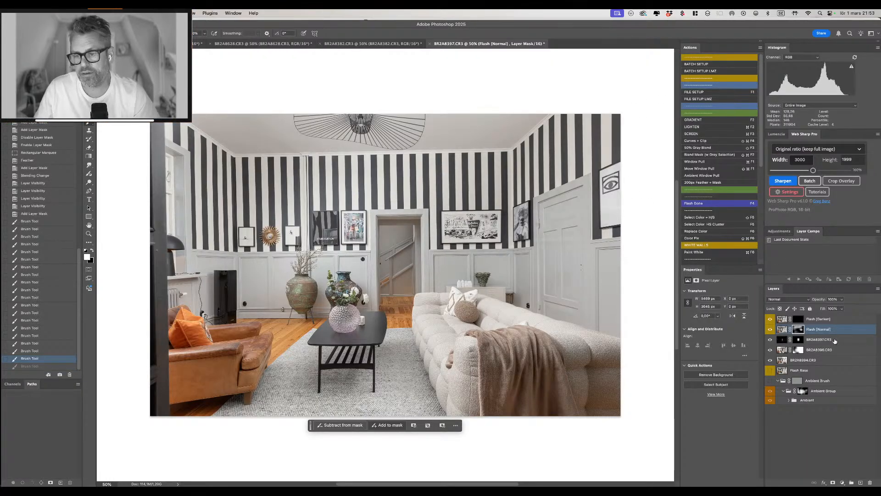
Move the masked doorway layer to the top of the stack and brighten it with a clipped Curves adjustment that raises the midtones.
{"action": "left_click_drag", "start_coordinate": [830, 338], "coordinate": [845, 312]}
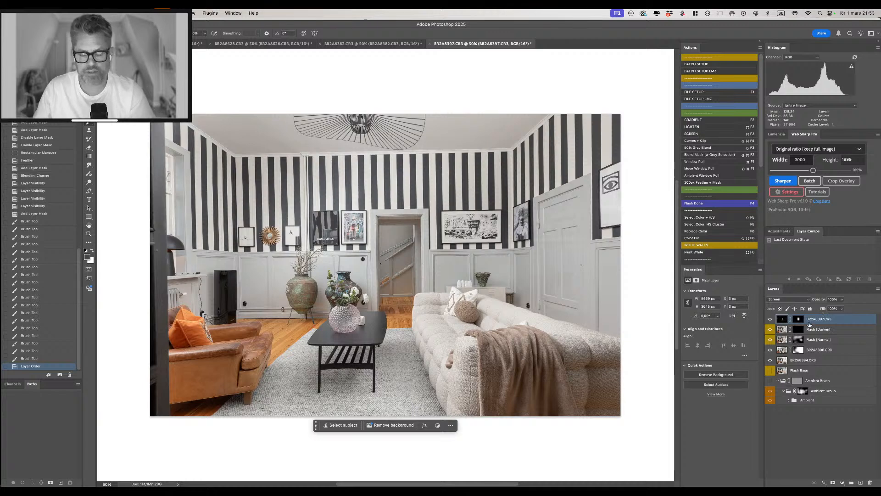
{"action": "key", "text": "shift+super+F4"}
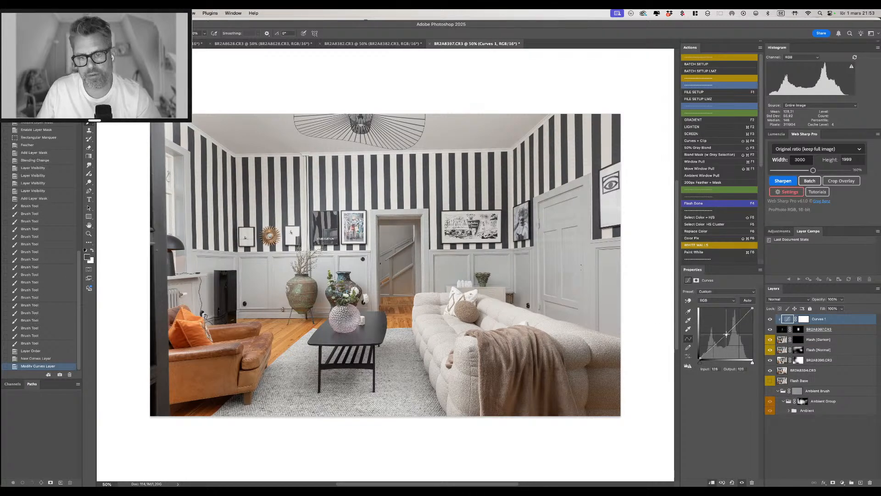
{"action": "left_click_drag", "start_coordinate": [727, 334], "coordinate": [724, 329]}
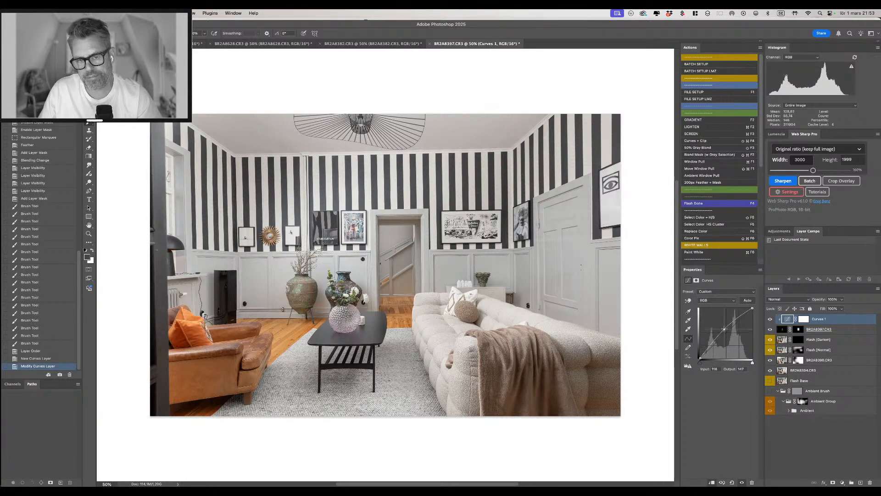
Run the Flash Done action to group the flash layers and set up the ambient blend groups and layer comps.
{"action": "left_click", "coordinate": [853, 333]}
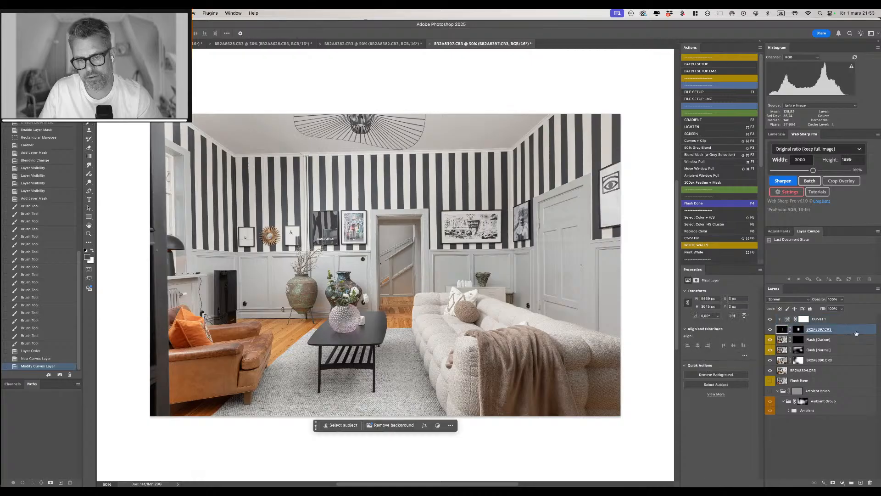
{"action": "key", "text": "super+F2"}
{"action": "key", "text": "super+z"}
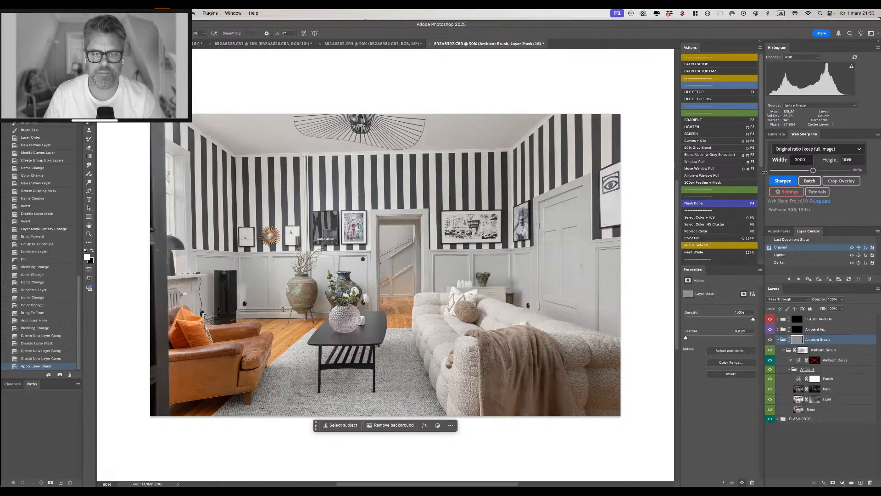
Compare the blend with the Ambient Group layer mask disabled and enabled, and select that mask.
{"action": "left_click", "coordinate": [803, 351], "text": "shift"}
{"action": "left_click", "coordinate": [806, 350], "text": "shift"}
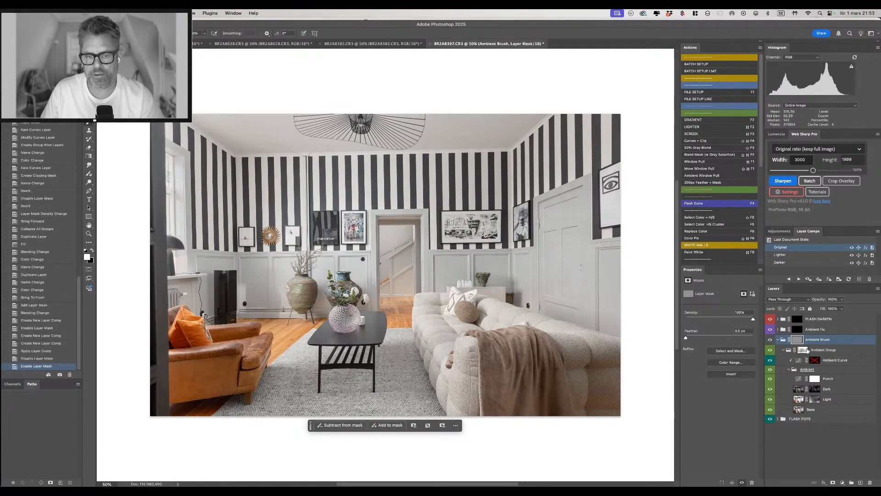
{"action": "left_click", "coordinate": [808, 350], "text": "shift"}
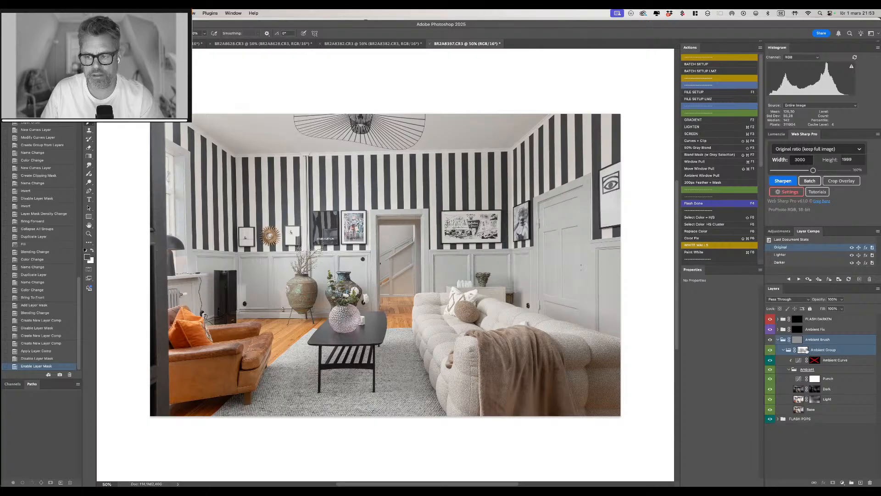
{"action": "left_click", "coordinate": [806, 350], "text": "shift"}
{"action": "left_click", "coordinate": [806, 350], "text": "shift"}
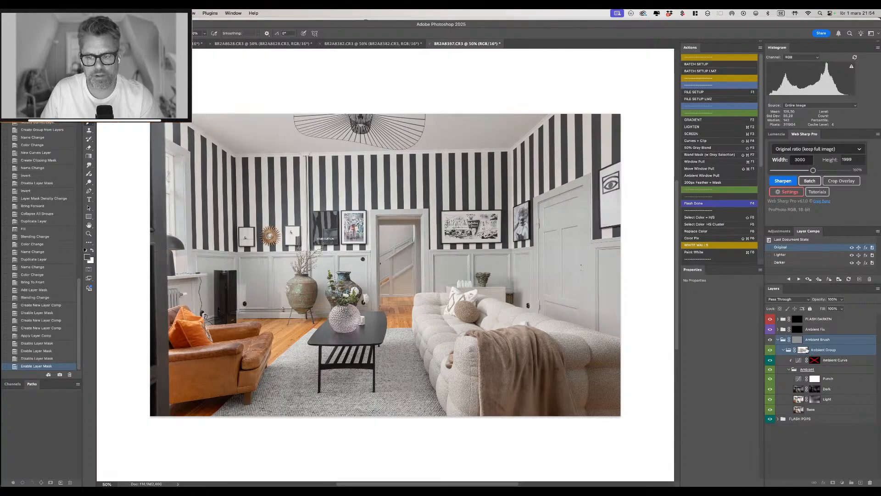
{"action": "left_click", "coordinate": [806, 350], "text": "shift"}
{"action": "left_click", "coordinate": [806, 350], "text": "shift"}
{"action": "left_click", "coordinate": [806, 350]}
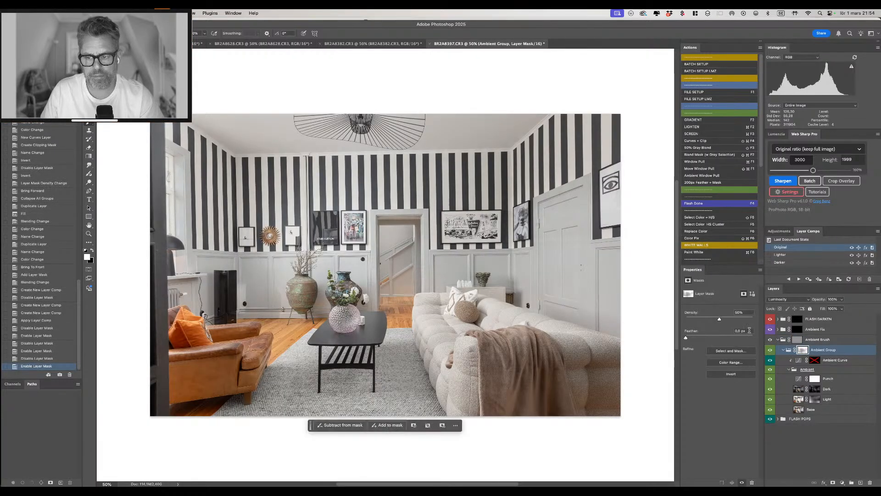
Lower the Ambient Group mask density slightly and paint alternating black and white on the Ambient Brush mask around the window and rear wall.
{"action": "left_click_drag", "start_coordinate": [720, 320], "coordinate": [713, 320]}
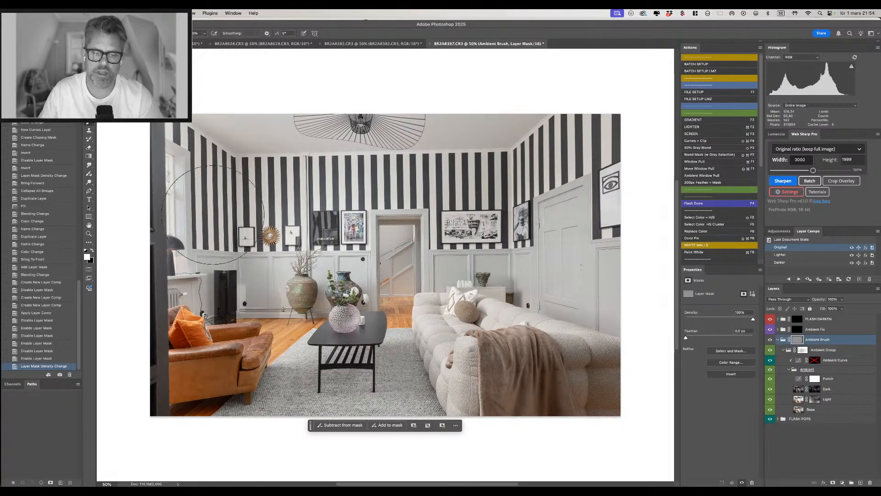
{"action": "left_click_drag", "start_coordinate": [275, 281], "coordinate": [238, 281], "text": "ctrl+alt"}
{"action": "key", "text": "x"}
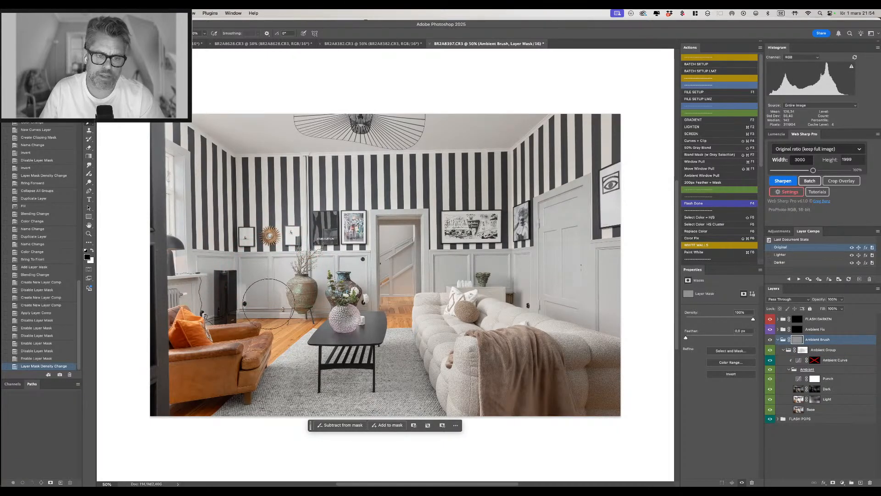
{"action": "left_click", "coordinate": [250, 271]}
{"action": "key", "text": "x"}
{"action": "mouse_move", "coordinate": [177, 177]}
{"action": "left_mouse_down"}
{"action": "mouse_move", "coordinate": [180, 199]}
{"action": "mouse_move", "coordinate": [170, 158]}
{"action": "left_mouse_up"}
{"action": "mouse_move", "coordinate": [230, 226]}
{"action": "left_mouse_down"}
{"action": "mouse_move", "coordinate": [250, 205]}
{"action": "mouse_move", "coordinate": [252, 214]}
{"action": "left_mouse_up"}
{"action": "key", "text": "x"}
{"action": "left_click", "coordinate": [355, 244]}
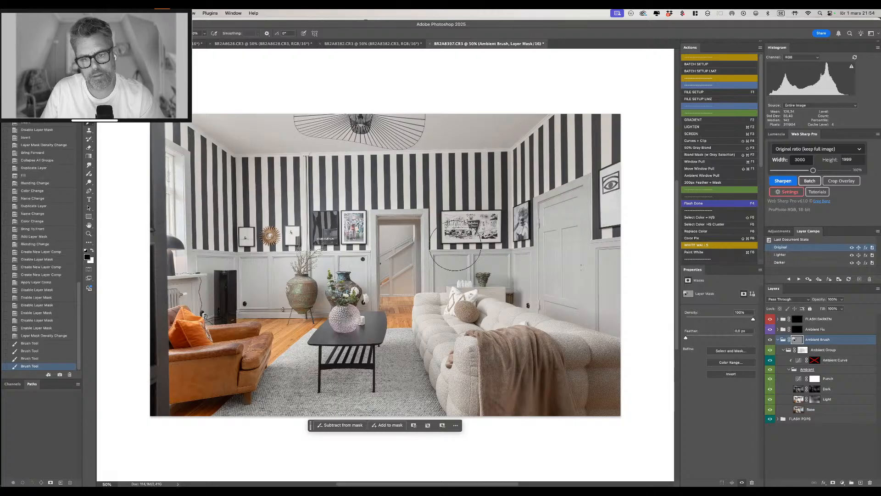
Paint the Ambient Brush mask black across the wide framed picture and white over the coffee table, sofa and throw.
{"action": "mouse_move", "coordinate": [456, 246]}
{"action": "left_mouse_down"}
{"action": "mouse_move", "coordinate": [475, 233]}
{"action": "mouse_move", "coordinate": [528, 234]}
{"action": "left_mouse_up"}
{"action": "key", "text": "x"}
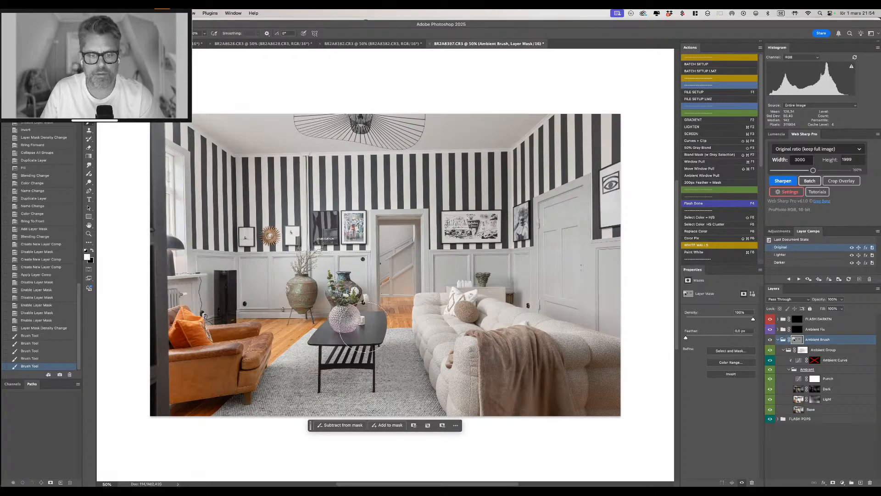
{"action": "mouse_move", "coordinate": [369, 316]}
{"action": "left_mouse_down"}
{"action": "mouse_move", "coordinate": [336, 329]}
{"action": "mouse_move", "coordinate": [378, 321]}
{"action": "mouse_move", "coordinate": [370, 340]}
{"action": "mouse_move", "coordinate": [337, 336]}
{"action": "mouse_move", "coordinate": [332, 323]}
{"action": "mouse_move", "coordinate": [409, 324]}
{"action": "left_mouse_up"}
{"action": "key", "text": "x"}
{"action": "key", "text": "x"}
{"action": "left_click_drag", "start_coordinate": [462, 331], "coordinate": [464, 329]}
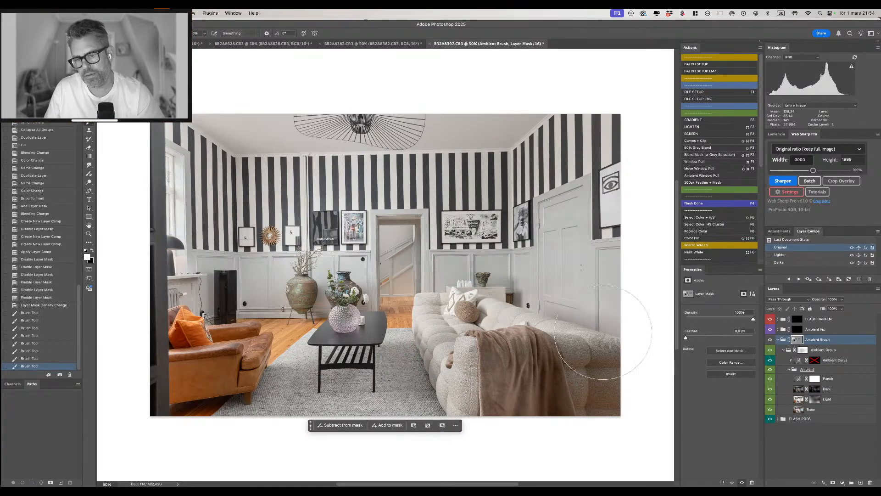
{"action": "left_click_drag", "start_coordinate": [531, 409], "coordinate": [521, 386]}
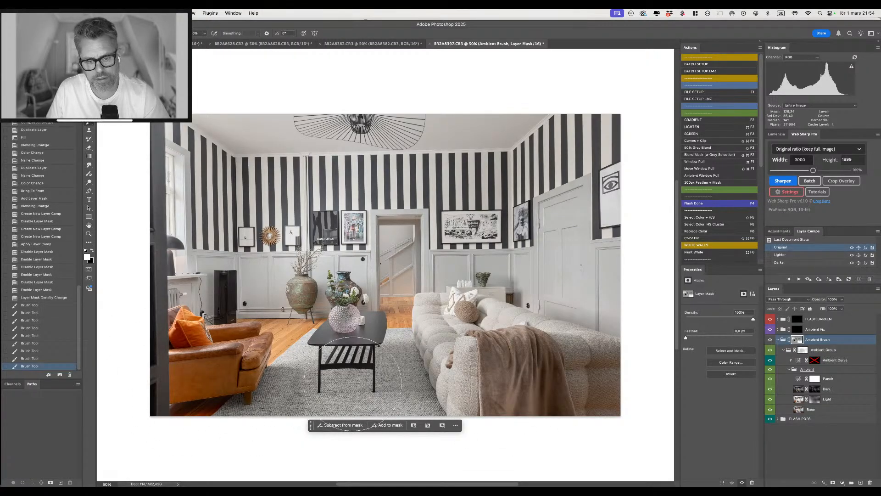
Paint white on the Ambient Brush mask over the rug, the left striped wall and the black speaker area.
{"action": "mouse_move", "coordinate": [358, 406]}
{"action": "left_mouse_down"}
{"action": "mouse_move", "coordinate": [269, 403]}
{"action": "mouse_move", "coordinate": [391, 407]}
{"action": "mouse_move", "coordinate": [358, 400]}
{"action": "left_mouse_up"}
{"action": "mouse_move", "coordinate": [235, 241]}
{"action": "left_mouse_down"}
{"action": "mouse_move", "coordinate": [199, 226]}
{"action": "mouse_move", "coordinate": [167, 233]}
{"action": "mouse_move", "coordinate": [198, 204]}
{"action": "mouse_move", "coordinate": [216, 222]}
{"action": "left_mouse_up"}
{"action": "right_click", "coordinate": [224, 238]}
{"action": "key", "text": "Escape"}
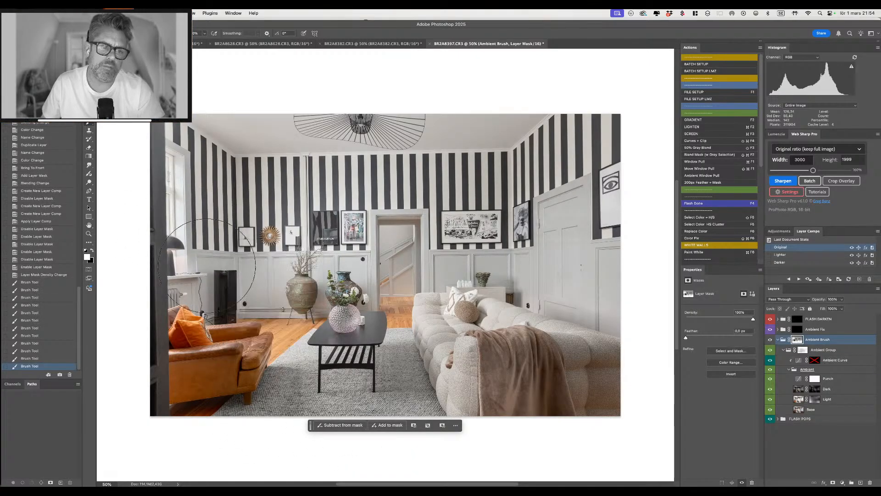
{"action": "mouse_move", "coordinate": [209, 284]}
{"action": "left_mouse_down"}
{"action": "mouse_move", "coordinate": [267, 304]}
{"action": "mouse_move", "coordinate": [213, 294]}
{"action": "left_mouse_up"}
Dab black on the Ambient Brush mask along the panelled wall between the speaker and the tall vase, using a smaller brush.
{"action": "mouse_move", "coordinate": [274, 296]}
{"action": "left_mouse_down", "text": "ctrl+alt"}
{"action": "mouse_move", "coordinate": [239, 297]}
{"action": "mouse_move", "coordinate": [277, 285]}
{"action": "mouse_move", "coordinate": [279, 303]}
{"action": "left_mouse_up", "text": "ctrl+alt"}
{"action": "key", "text": "x"}
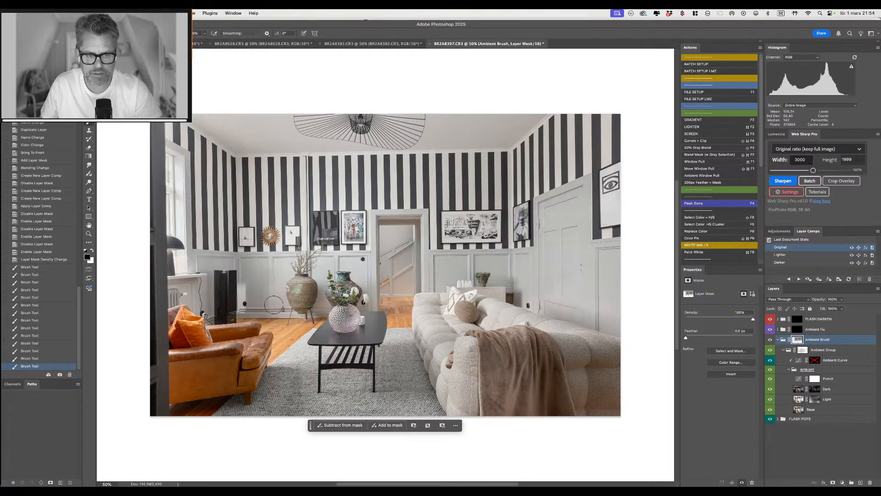
{"action": "left_click", "coordinate": [275, 308]}
{"action": "left_click", "coordinate": [276, 302]}
{"action": "left_click", "coordinate": [275, 299]}
{"action": "left_click", "coordinate": [274, 295]}
{"action": "left_click", "coordinate": [273, 293]}
{"action": "left_click", "coordinate": [272, 287]}
{"action": "left_click", "coordinate": [272, 282]}
{"action": "left_click", "coordinate": [272, 280]}
{"action": "left_click", "coordinate": [273, 277]}
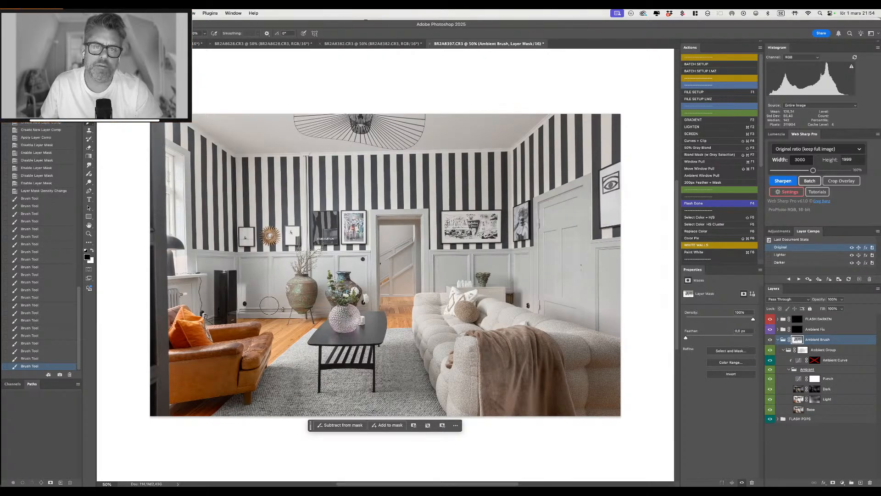
{"action": "left_click", "coordinate": [270, 305]}
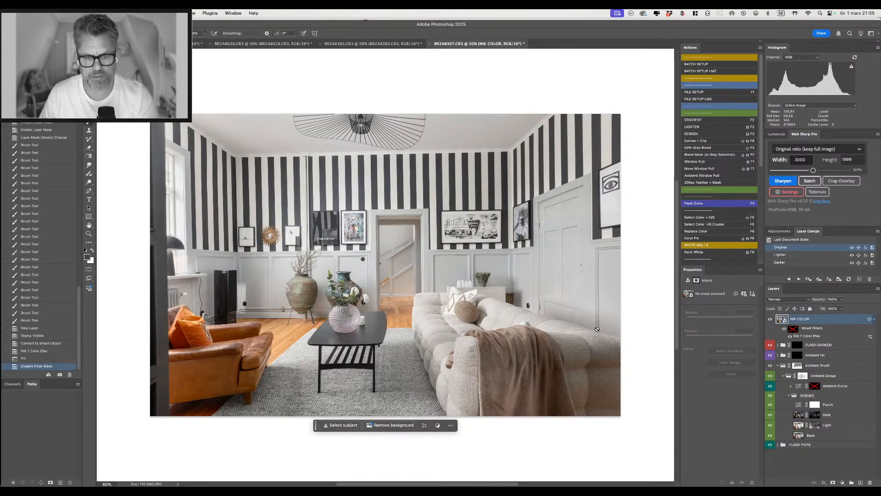
Sample the hallway walls and ceiling tones with Color Range and add a Hue/Saturation layer masked to them.
{"action": "key", "text": "F5"}
{"action": "left_click", "coordinate": [405, 282]}
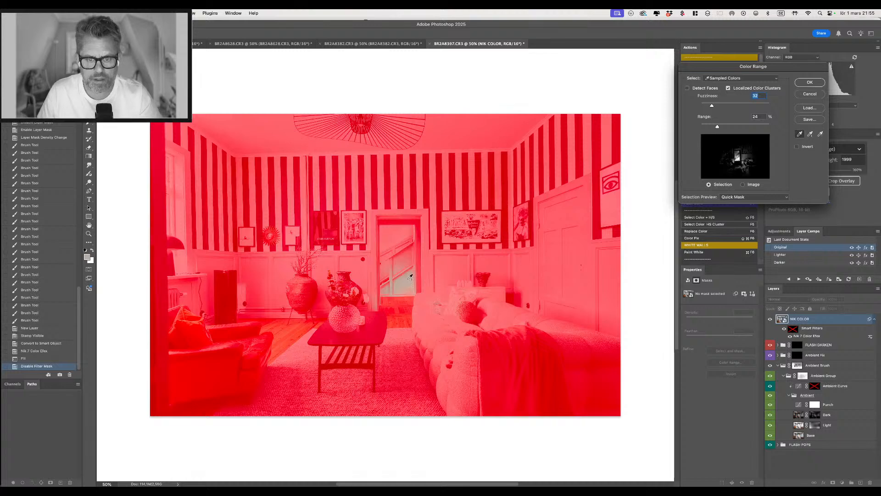
{"action": "left_click", "coordinate": [408, 281], "text": "shift"}
{"action": "left_click", "coordinate": [404, 261], "text": "shift"}
{"action": "left_click", "coordinate": [277, 138], "text": "shift"}
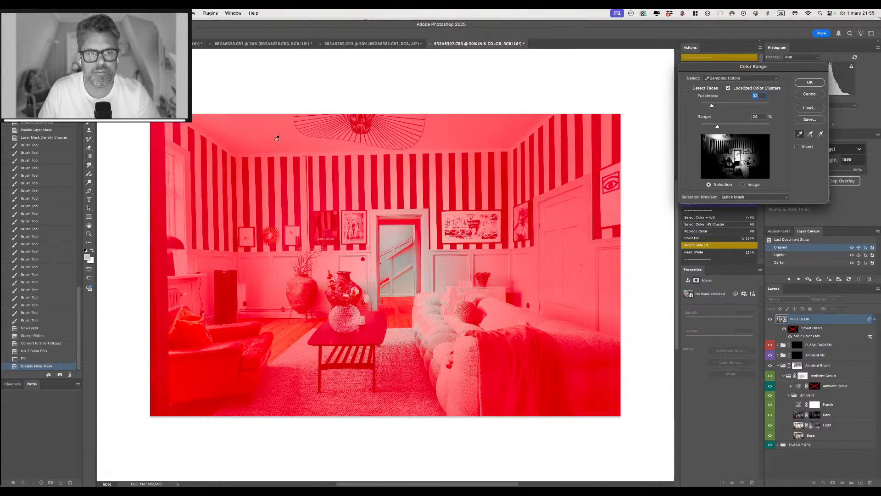
{"action": "left_click", "coordinate": [260, 146], "text": "shift"}
{"action": "left_click", "coordinate": [489, 122], "text": "shift"}
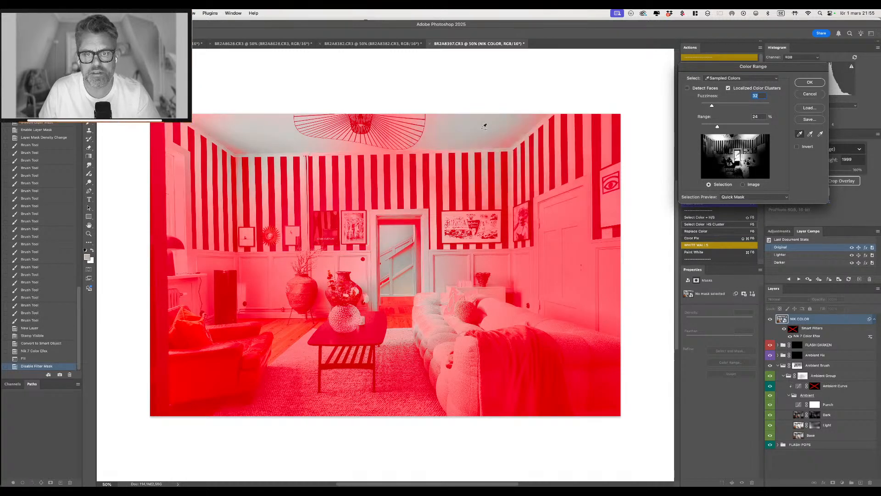
{"action": "left_click", "coordinate": [469, 128], "text": "shift"}
{"action": "left_click", "coordinate": [513, 140], "text": "shift"}
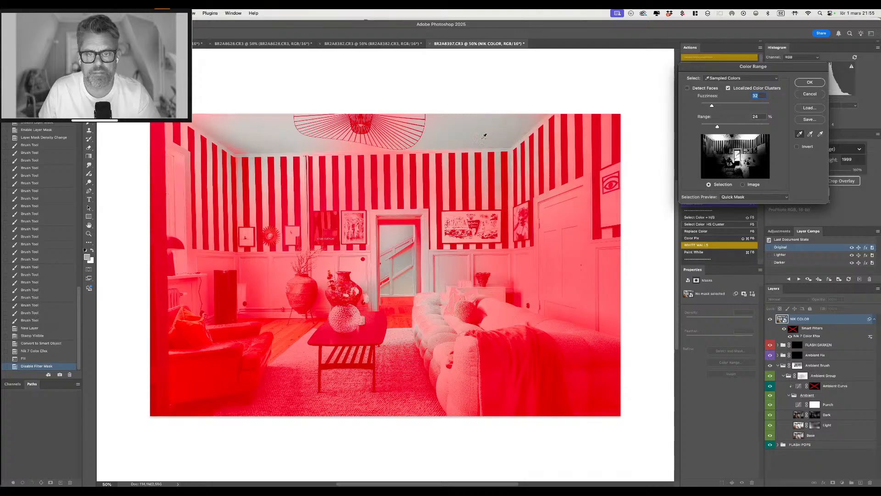
{"action": "left_click", "coordinate": [239, 148], "text": "shift"}
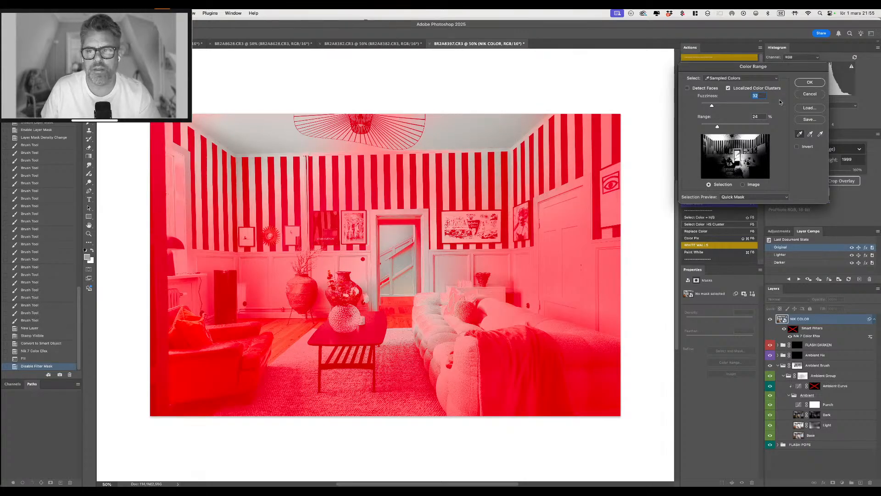
{"action": "left_click", "coordinate": [809, 82]}
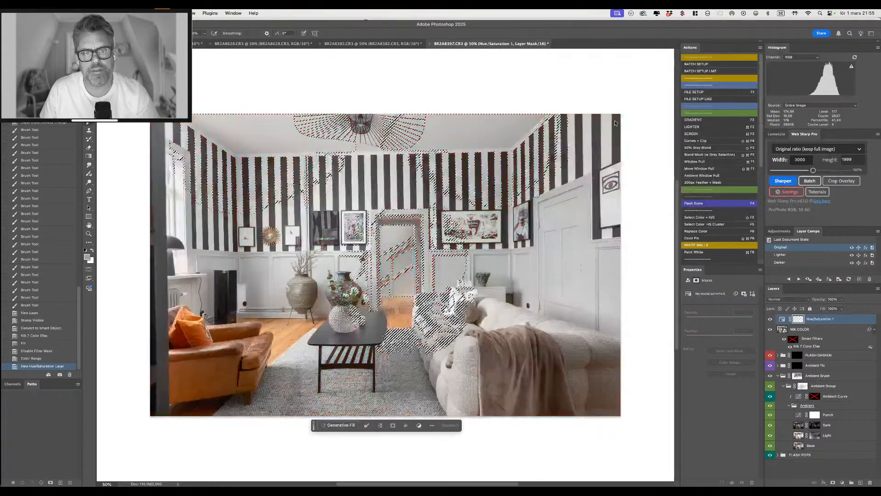
{"action": "left_click", "coordinate": [758, 52]}
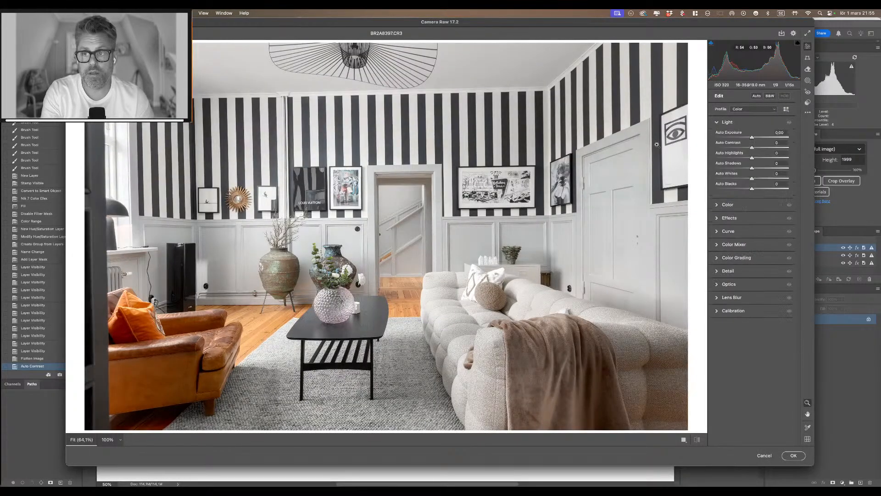
Review the Auto light and color adjustments in Camera Raw and correct the perspective with the Full Upright mode.
{"action": "key", "text": "alt"}
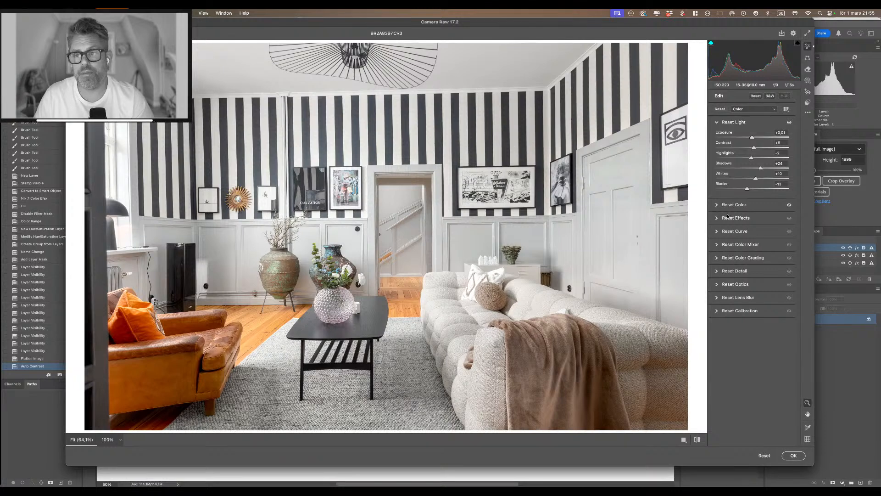
{"action": "left_click", "coordinate": [729, 205], "text": "alt"}
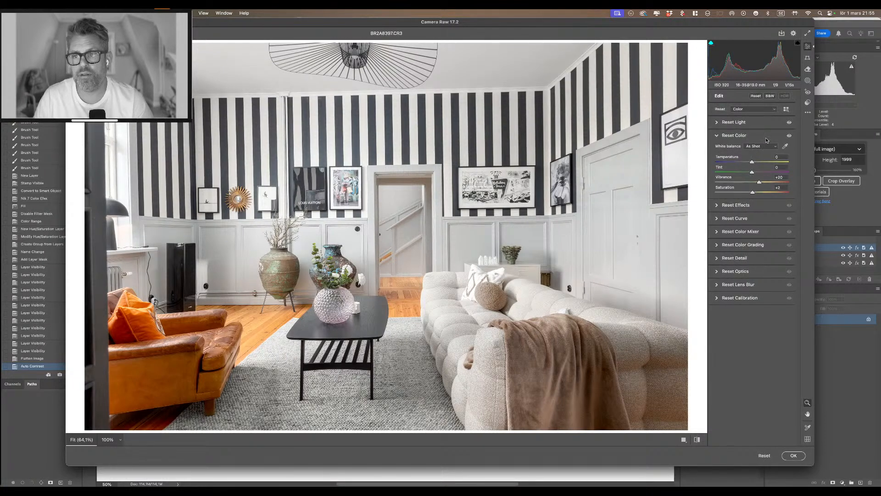
{"action": "left_click", "coordinate": [808, 57]}
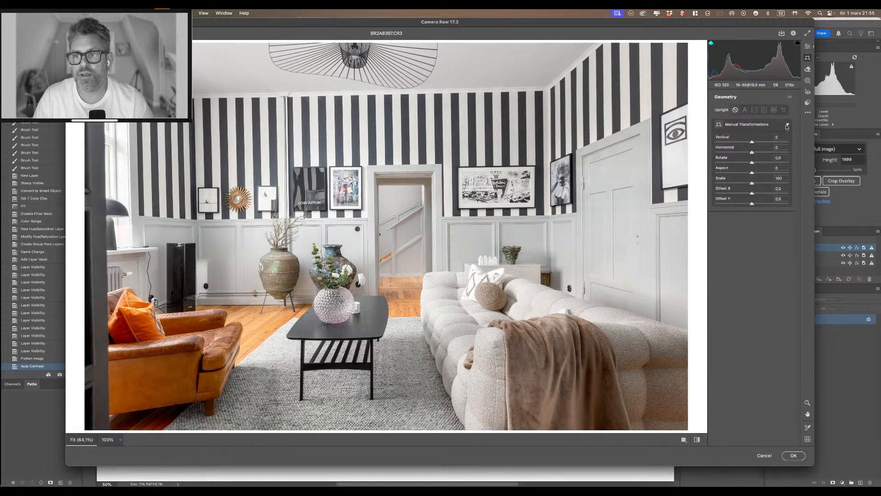
{"action": "left_click", "coordinate": [775, 110]}
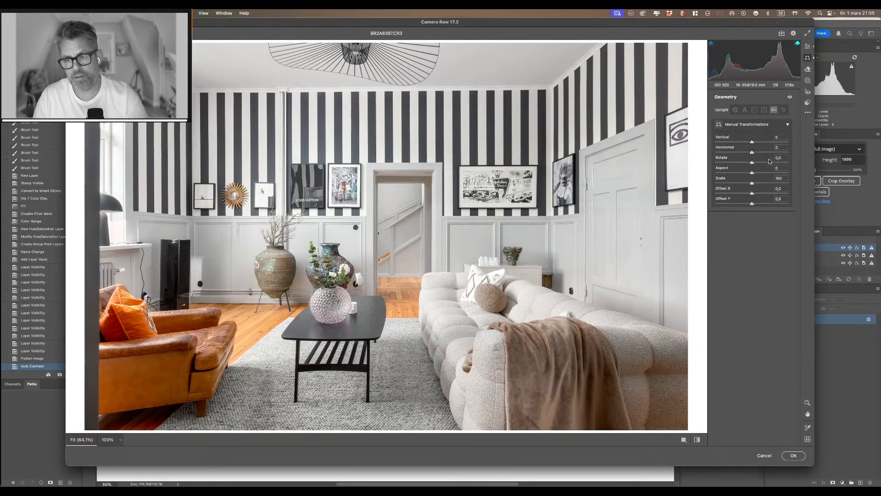
In Color Grading, raise the midtone luminance to about 36, lower the shadows and raise the highlights, and apply the Camera Raw filter.
{"action": "key", "text": "e"}
{"action": "left_click_drag", "start_coordinate": [752, 258], "coordinate": [757, 257]}
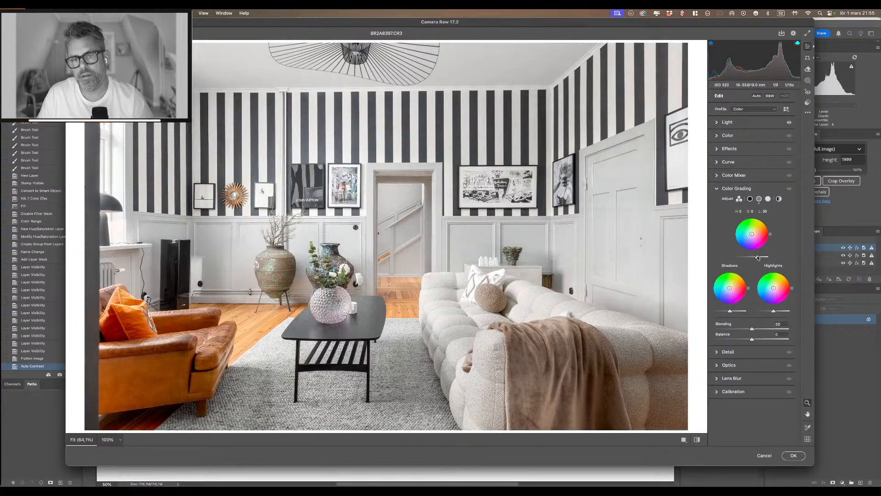
{"action": "left_click_drag", "start_coordinate": [728, 311], "coordinate": [779, 312]}
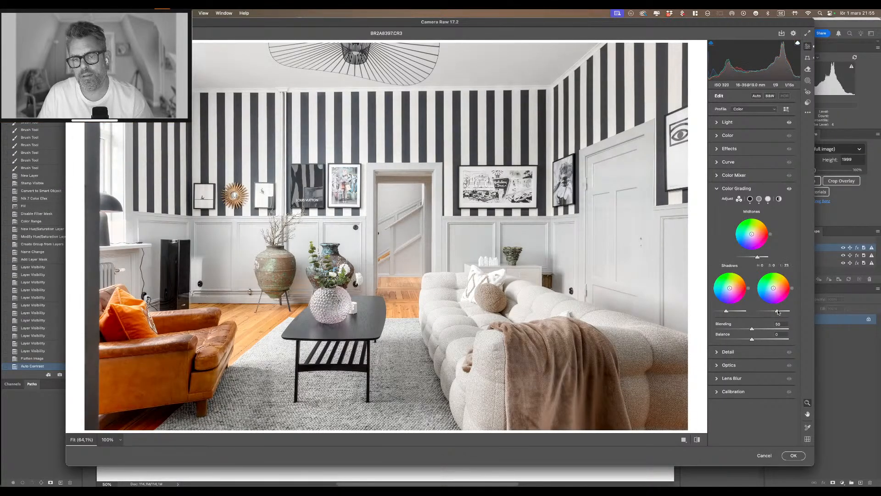
{"action": "left_click", "coordinate": [793, 456]}
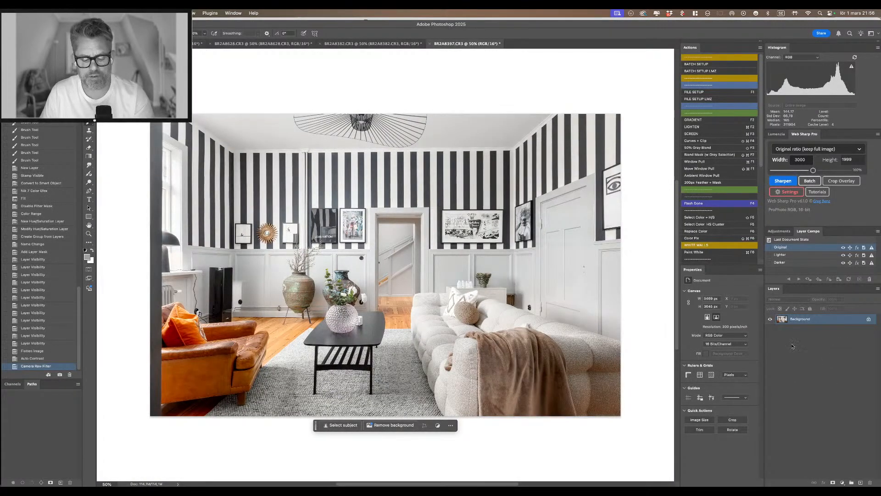
Desaturate the sampled right-hand sofa tones with a Hue/Saturation layer at Saturation -45 and mask the correction off the brown throw.
{"action": "key", "text": "F5"}
{"action": "left_click", "coordinate": [580, 363]}
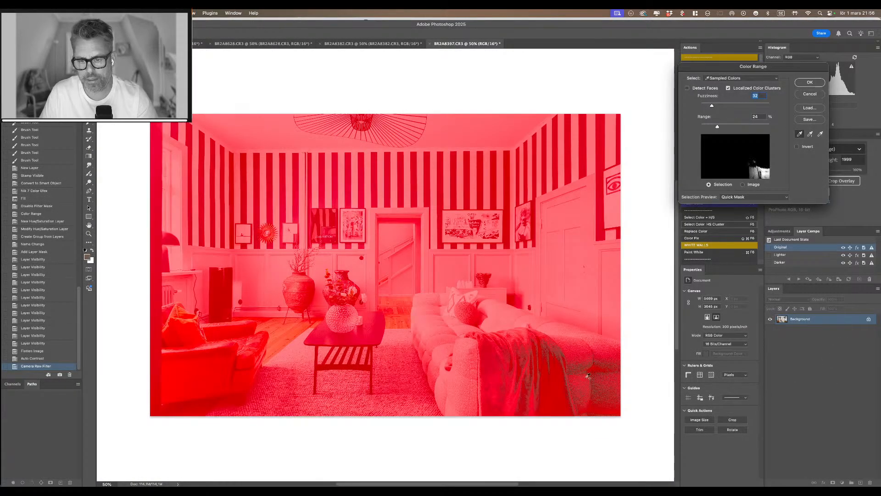
{"action": "left_click", "coordinate": [589, 376], "text": "shift"}
{"action": "left_click", "coordinate": [608, 354], "text": "shift"}
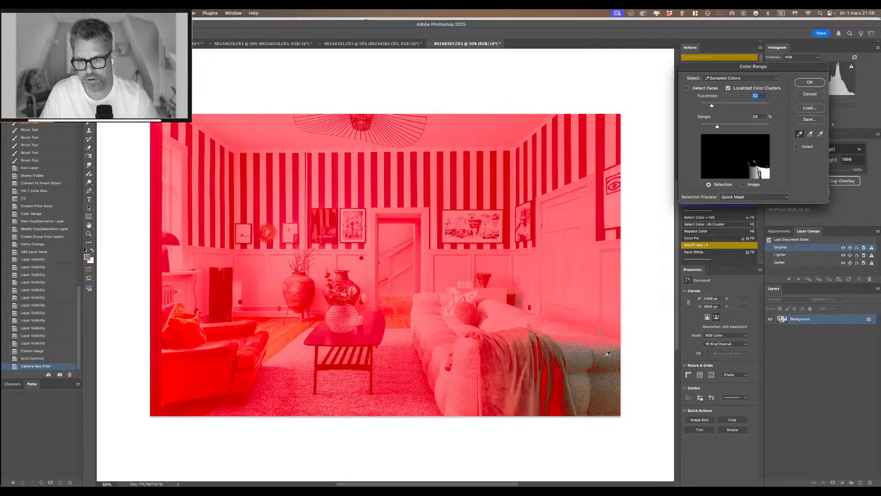
{"action": "left_click", "coordinate": [600, 349], "text": "shift"}
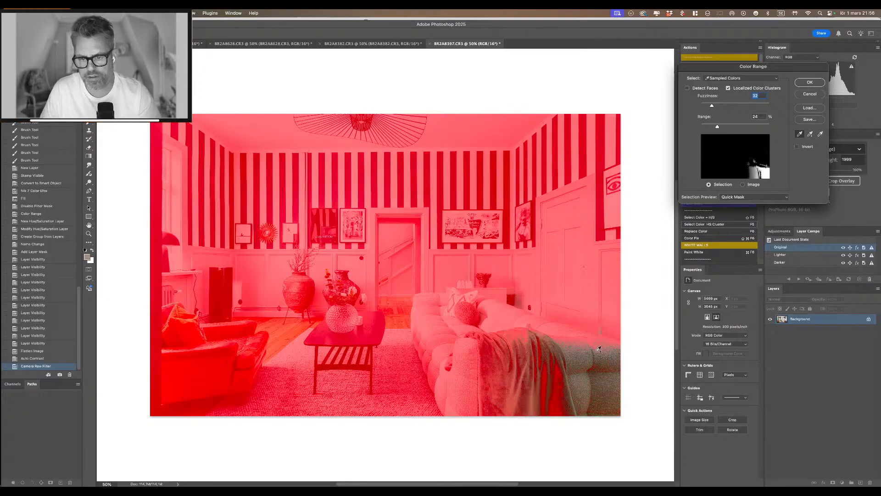
{"action": "left_click", "coordinate": [810, 85]}
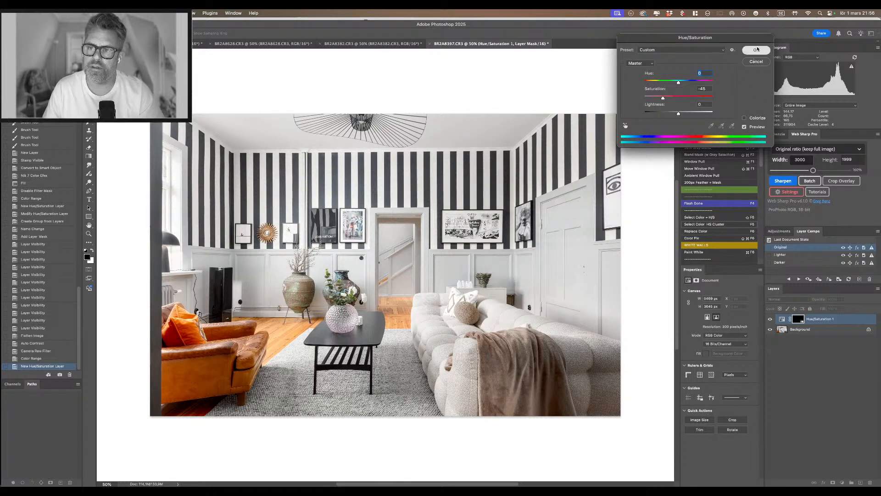
{"action": "left_click", "coordinate": [756, 49]}
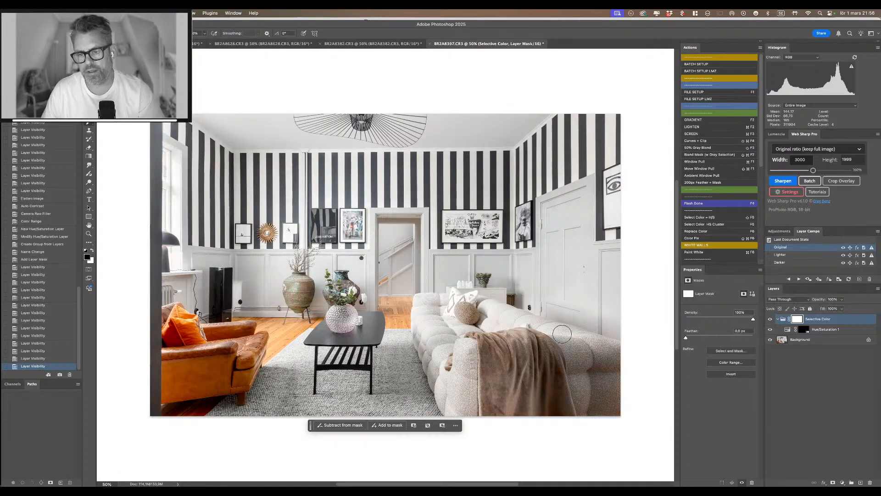
{"action": "mouse_move", "coordinate": [511, 362]}
{"action": "left_mouse_down"}
{"action": "mouse_move", "coordinate": [542, 376]}
{"action": "mouse_move", "coordinate": [523, 363]}
{"action": "mouse_move", "coordinate": [535, 413]}
{"action": "mouse_move", "coordinate": [517, 387]}
{"action": "mouse_move", "coordinate": [570, 370]}
{"action": "left_mouse_up"}
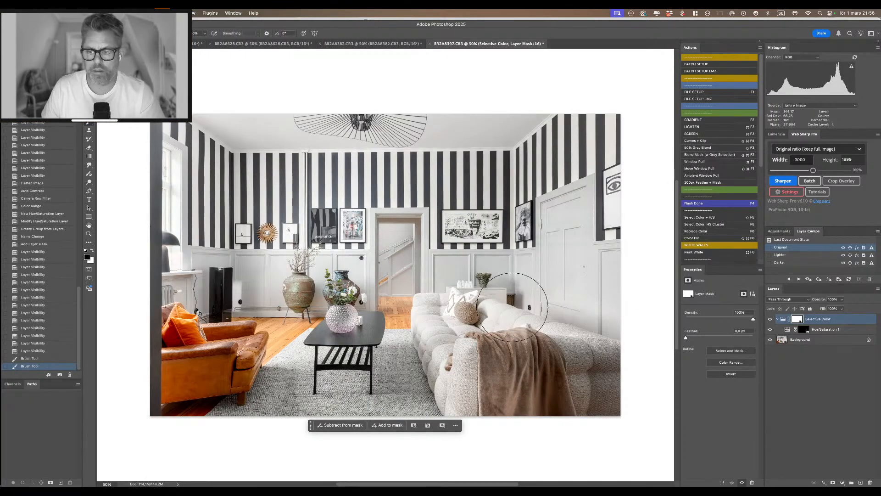
Merge the visible layers, sharpen the photo for export with Web Sharp Pro at 3000 px width, and close the document without saving.
{"action": "key", "text": "super+shift+e"}
{"action": "left_click", "coordinate": [782, 180]}
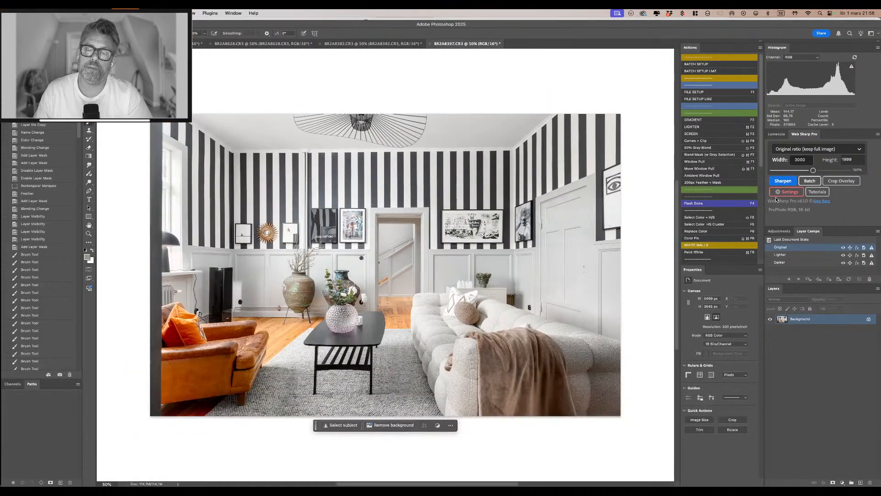
{"action": "key", "text": "super+w"}
{"action": "key", "text": "d"}
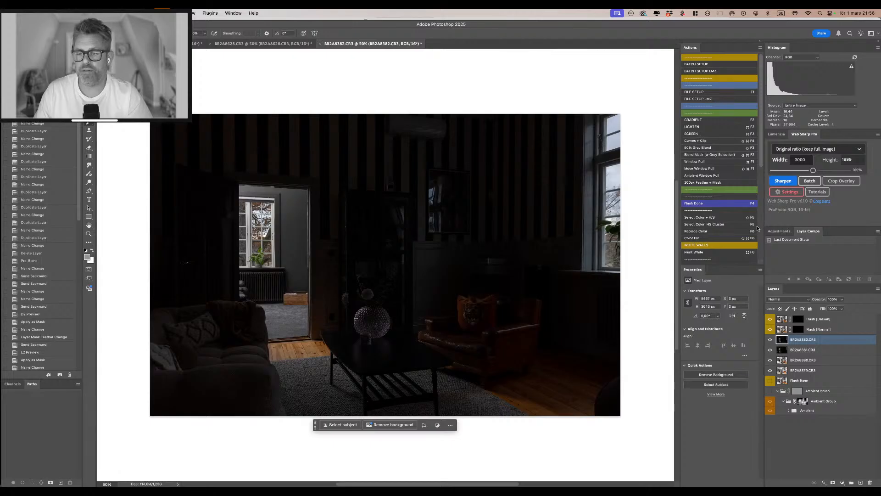
Compare the BR2A8382.CR3 exposure layer with the one below it by switching its visibility.
{"action": "left_click", "coordinate": [770, 339]}
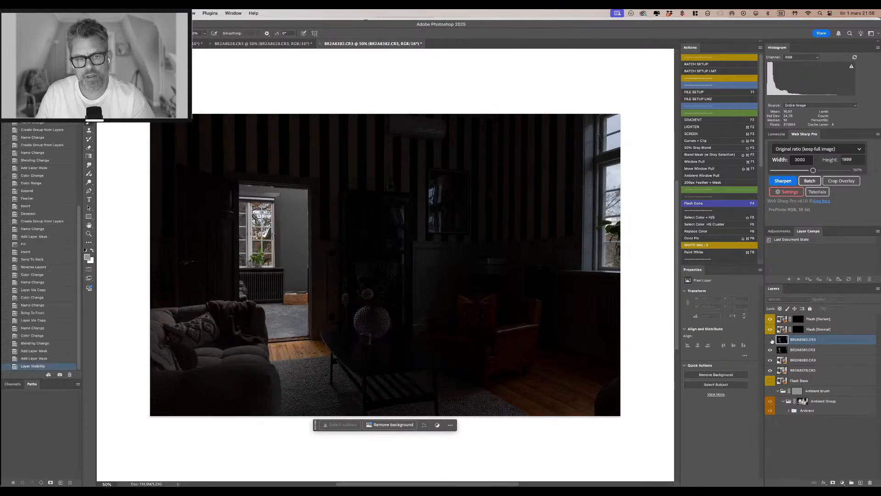
{"action": "left_click", "coordinate": [771, 340]}
{"action": "left_click", "coordinate": [772, 340]}
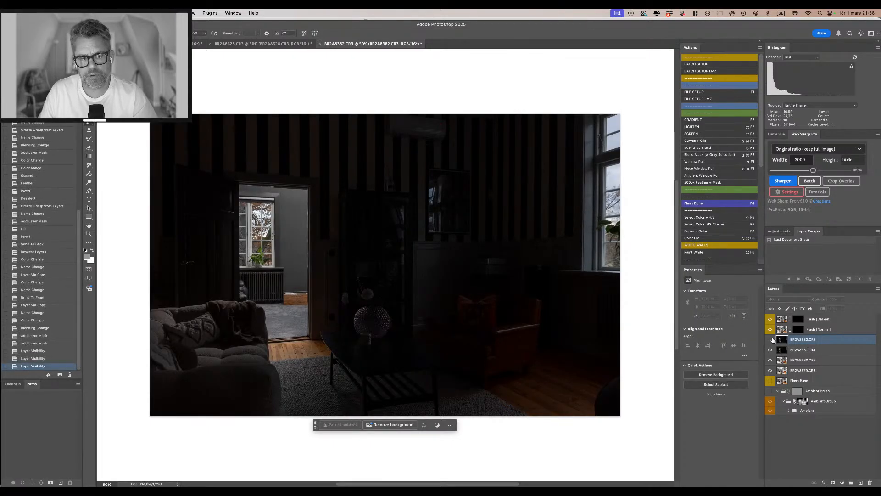
{"action": "left_click", "coordinate": [771, 339]}
{"action": "left_click", "coordinate": [771, 339]}
{"action": "left_click", "coordinate": [770, 339]}
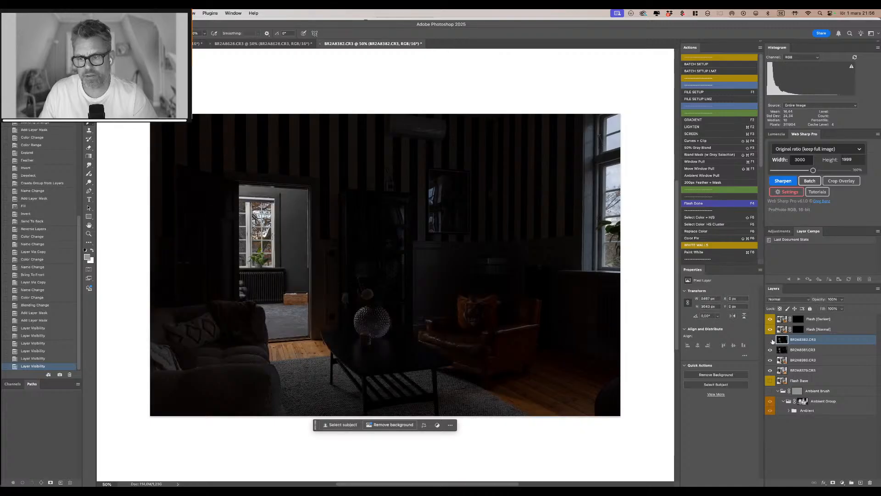
Blend the BR2A8382.CR3 exposure over BR2A8381.CR3 with a brightening blend mode and put both layers in one group.
{"action": "left_click", "coordinate": [771, 339]}
{"action": "left_click", "coordinate": [771, 339]}
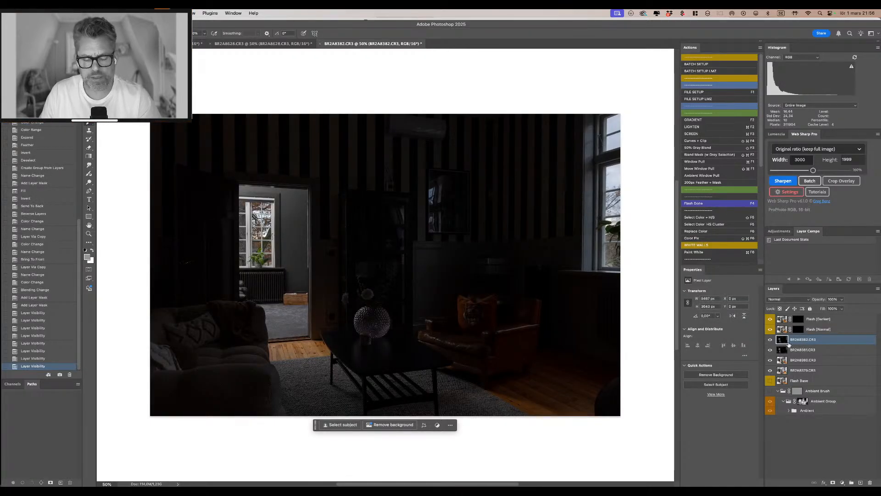
{"action": "left_click", "coordinate": [785, 348]}
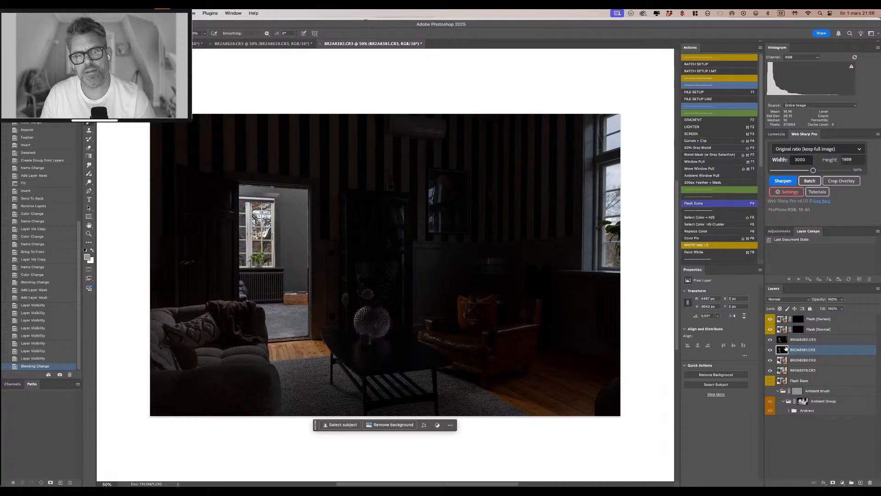
{"action": "key", "text": "super+z"}
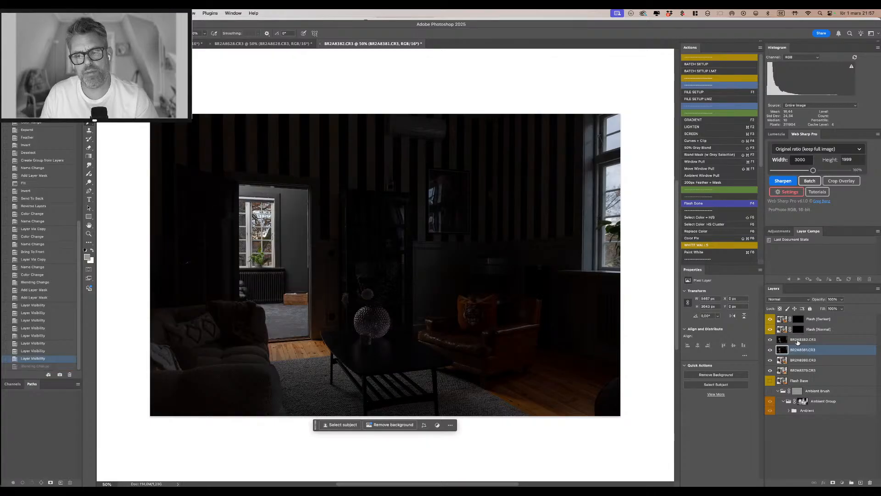
{"action": "left_click", "coordinate": [798, 341]}
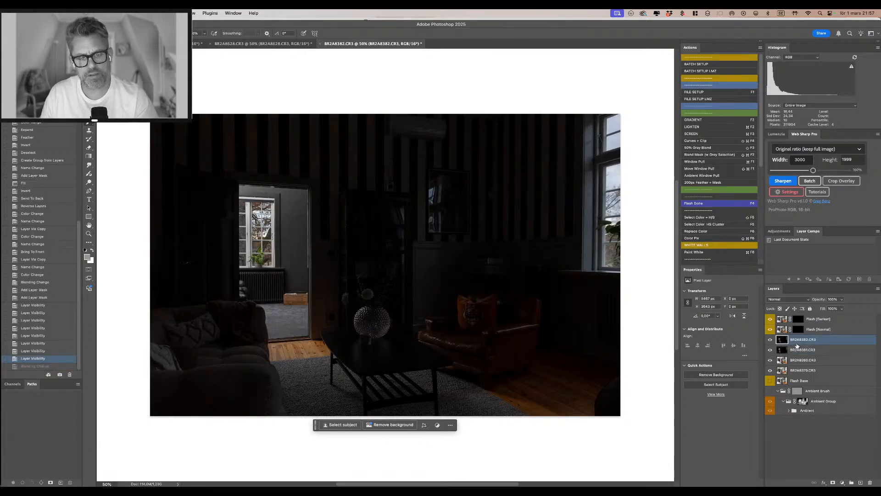
{"action": "key", "text": "super+shift+z"}
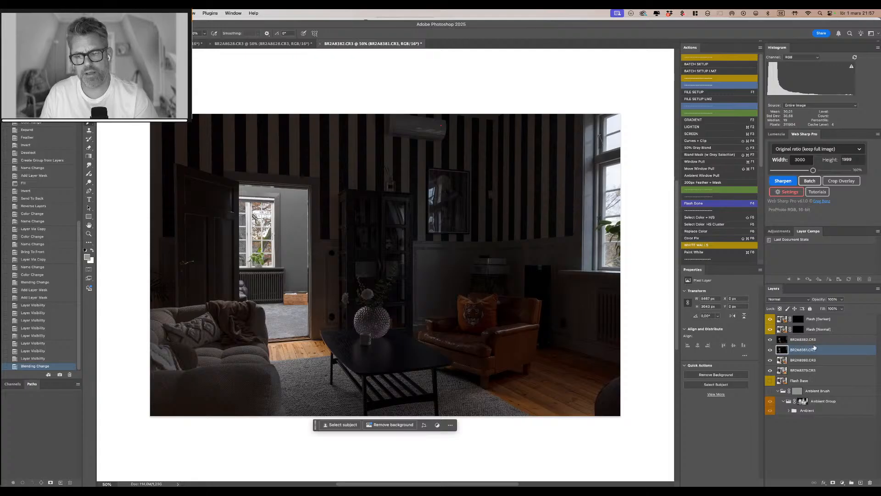
{"action": "left_click", "coordinate": [817, 341], "text": "shift"}
{"action": "key", "text": "super+g"}
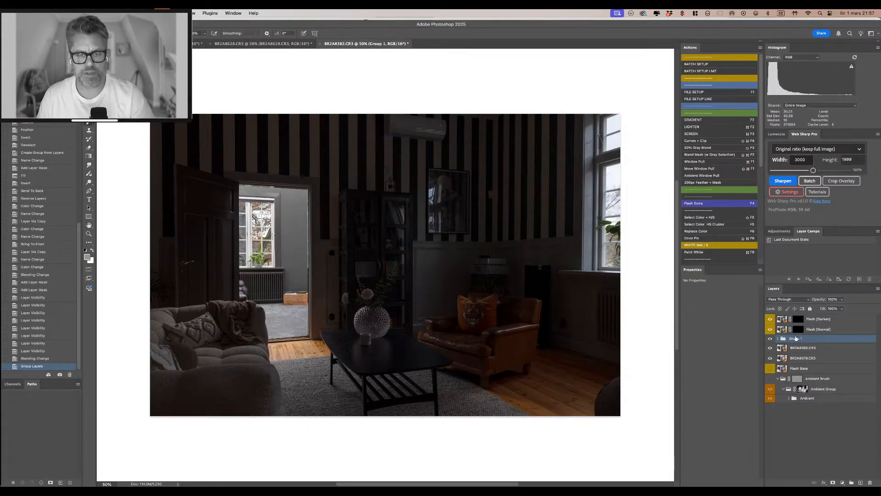
Give the group of two dark exposures a brightening blend mode over the BR2A8380.CR3 flash layer.
{"action": "key", "text": "super+F2"}
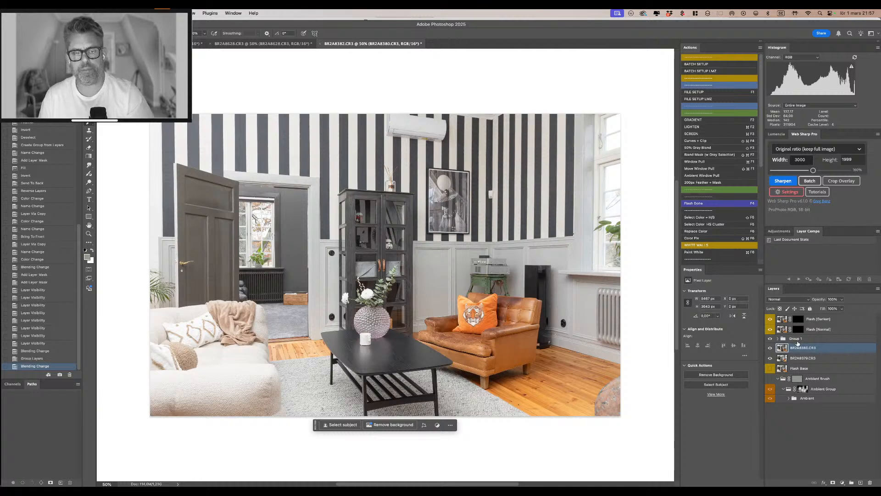
{"action": "key", "text": "super+z"}
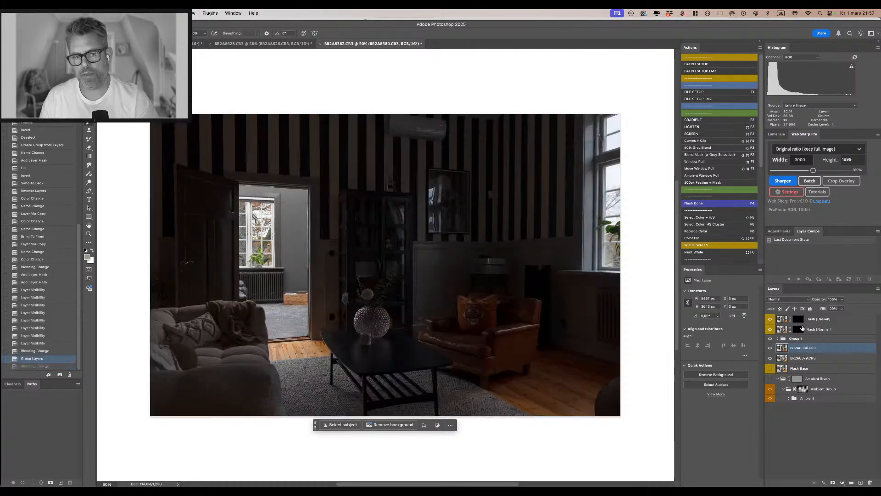
{"action": "left_click", "coordinate": [810, 339]}
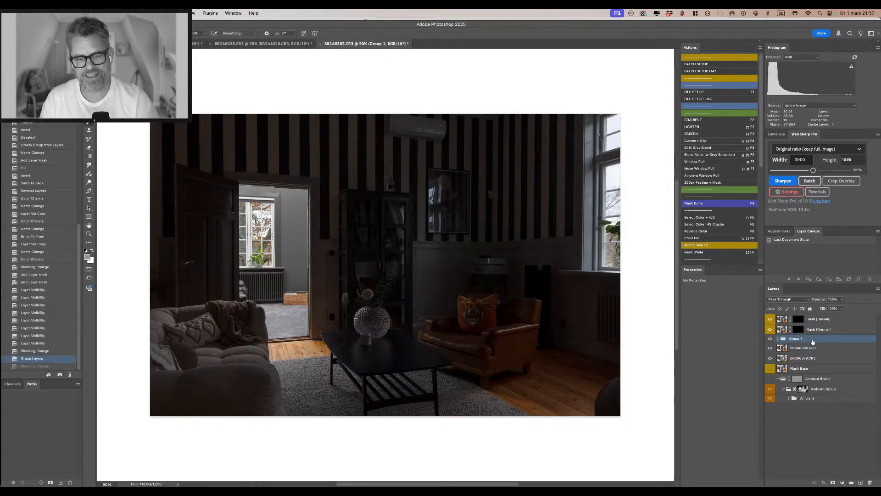
{"action": "key", "text": "super+F2"}
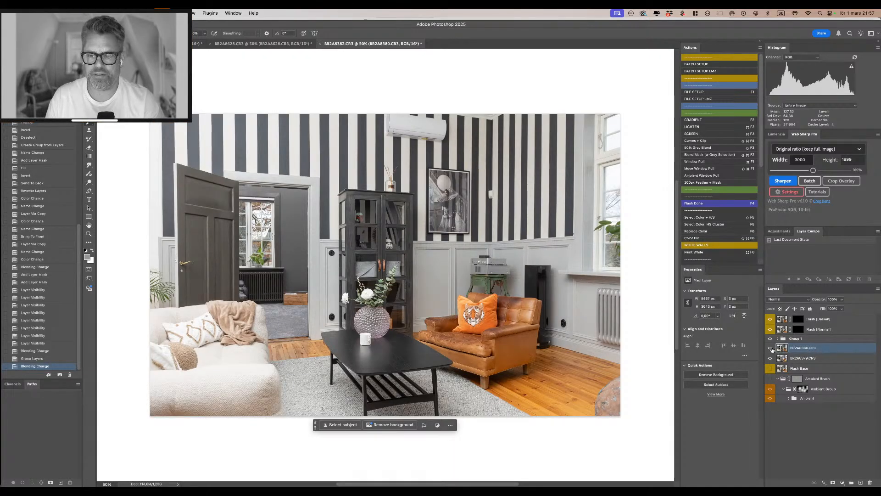
Compare the BR2A8380.CR3 flash exposure with BR2A8379.CR3 below it by switching its visibility.
{"action": "left_click", "coordinate": [771, 348]}
{"action": "left_click", "coordinate": [771, 349]}
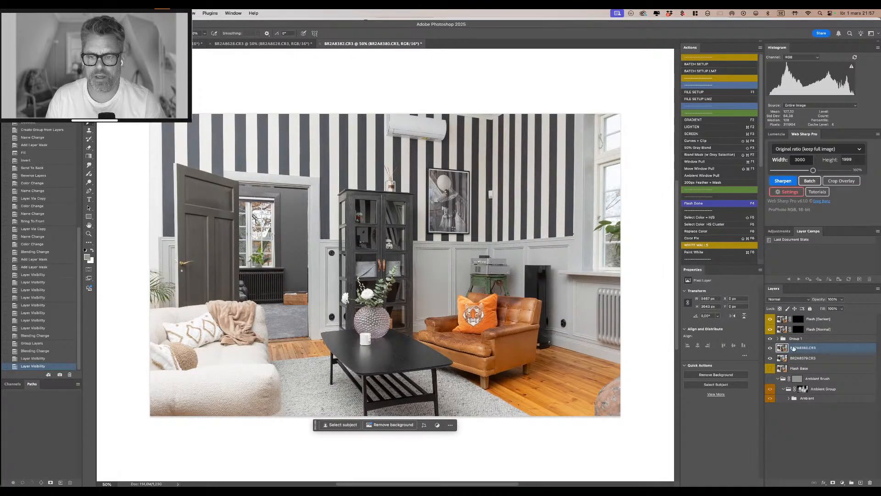
{"action": "left_click", "coordinate": [771, 348]}
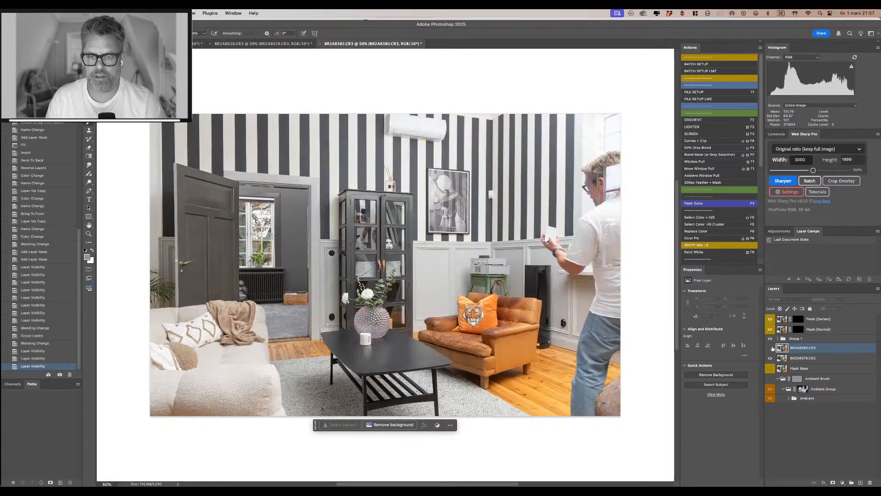
{"action": "left_click", "coordinate": [771, 348]}
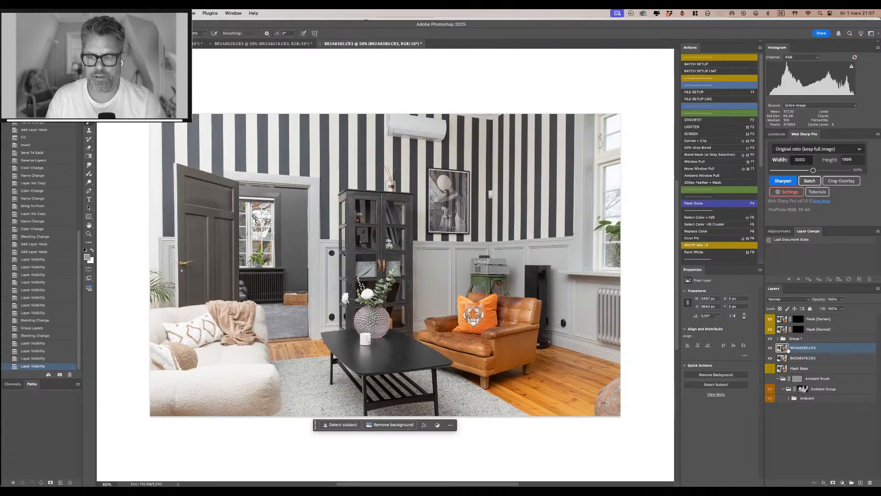
{"action": "left_click", "coordinate": [772, 348]}
{"action": "left_click", "coordinate": [772, 349]}
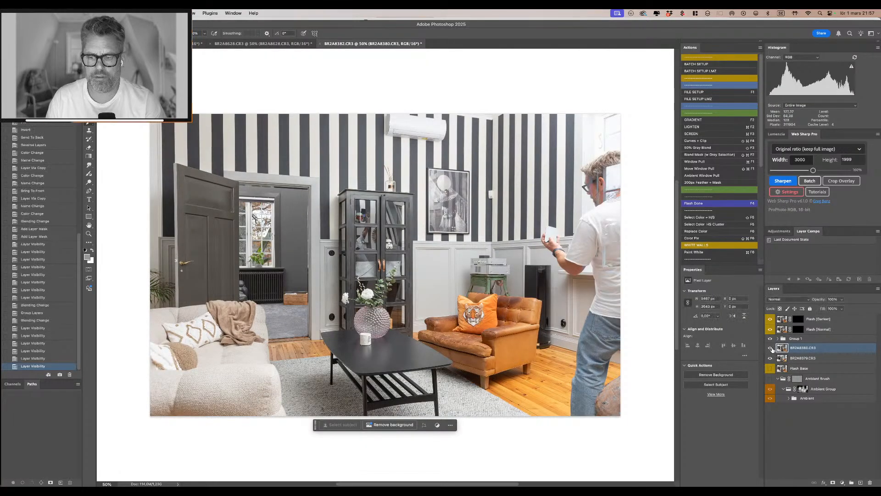
Add a black mask to BR2A8380.CR3 and paint the layer in over the man, window wall, cabinet and floor, touching up the doorway.
{"action": "key", "text": "super+alt+m"}
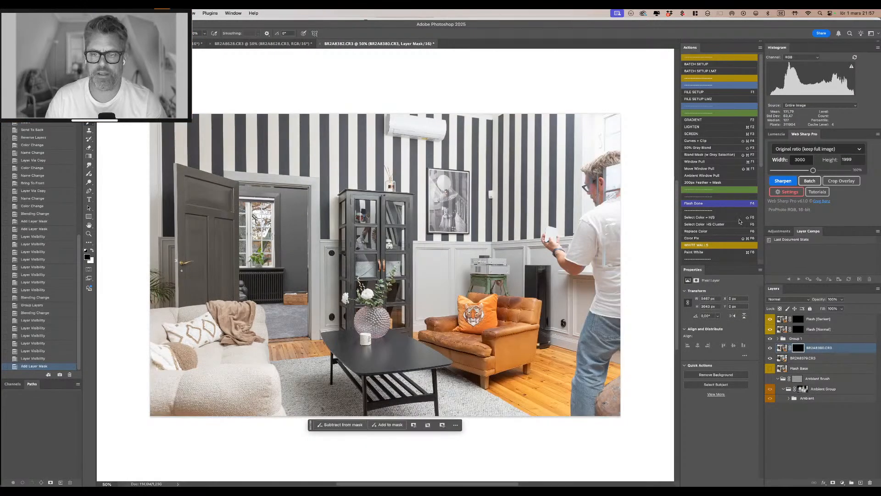
{"action": "mouse_move", "coordinate": [588, 215]}
{"action": "left_mouse_down"}
{"action": "mouse_move", "coordinate": [652, 216]}
{"action": "mouse_move", "coordinate": [638, 215]}
{"action": "mouse_move", "coordinate": [600, 287]}
{"action": "mouse_move", "coordinate": [610, 170]}
{"action": "mouse_move", "coordinate": [600, 197]}
{"action": "mouse_move", "coordinate": [619, 226]}
{"action": "mouse_move", "coordinate": [589, 263]}
{"action": "mouse_move", "coordinate": [569, 156]}
{"action": "mouse_move", "coordinate": [562, 250]}
{"action": "mouse_move", "coordinate": [600, 377]}
{"action": "mouse_move", "coordinate": [606, 253]}
{"action": "mouse_move", "coordinate": [566, 153]}
{"action": "mouse_move", "coordinate": [574, 142]}
{"action": "left_mouse_up"}
{"action": "key", "text": "x"}
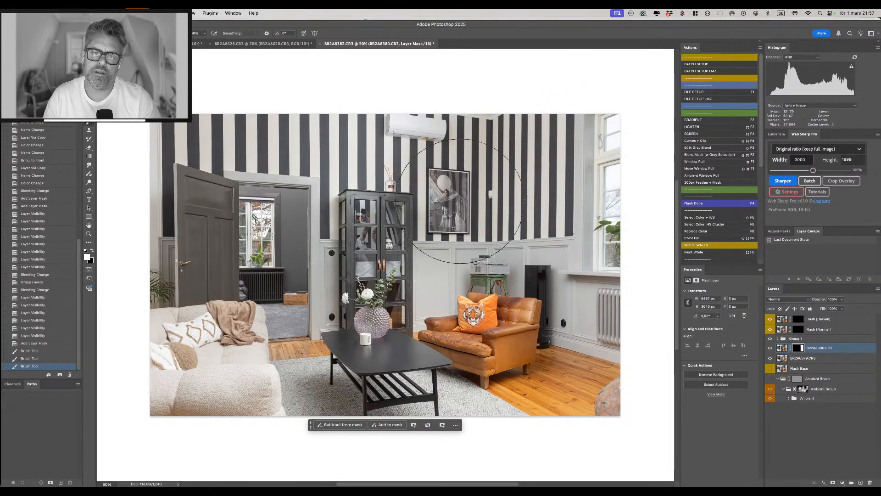
{"action": "left_click_drag", "start_coordinate": [395, 241], "coordinate": [402, 236]}
{"action": "mouse_move", "coordinate": [402, 235]}
{"action": "left_mouse_down"}
{"action": "mouse_move", "coordinate": [307, 238]}
{"action": "mouse_move", "coordinate": [372, 237]}
{"action": "left_mouse_up"}
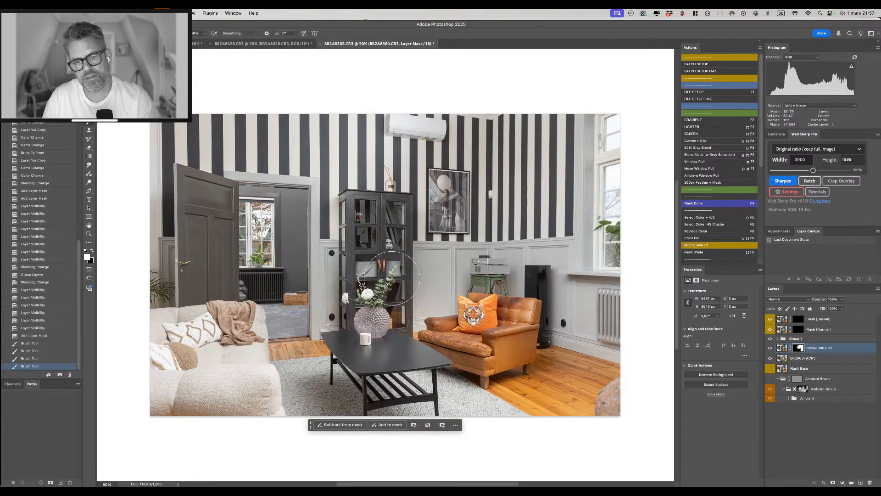
{"action": "left_click", "coordinate": [372, 253]}
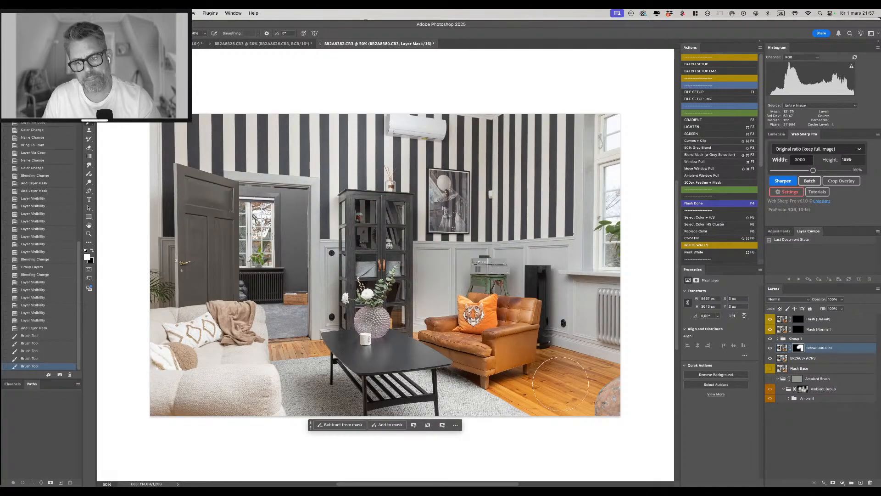
{"action": "mouse_move", "coordinate": [547, 380]}
{"action": "left_mouse_down"}
{"action": "mouse_move", "coordinate": [579, 382]}
{"action": "mouse_move", "coordinate": [577, 372]}
{"action": "mouse_move", "coordinate": [580, 403]}
{"action": "mouse_move", "coordinate": [604, 393]}
{"action": "left_mouse_up"}
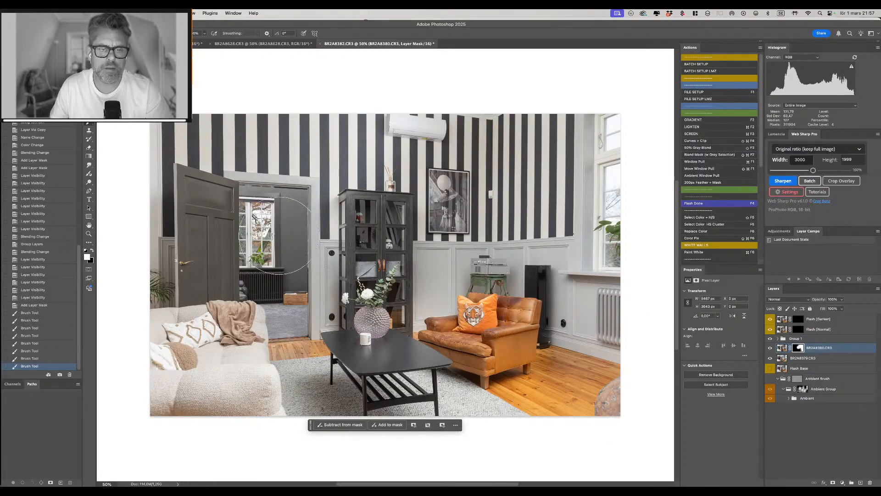
{"action": "mouse_move", "coordinate": [278, 235]}
{"action": "left_mouse_down"}
{"action": "mouse_move", "coordinate": [275, 225]}
{"action": "mouse_move", "coordinate": [265, 232]}
{"action": "left_mouse_up"}
{"action": "key", "text": "x"}
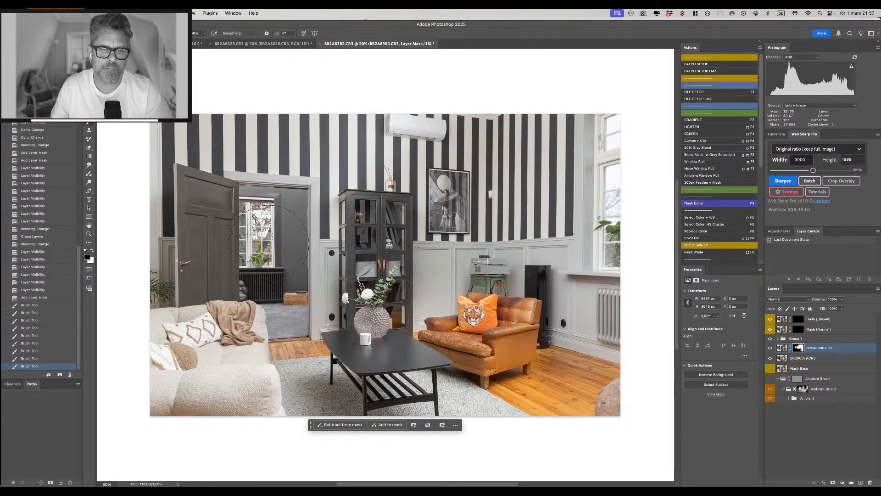
{"action": "left_click", "coordinate": [268, 241]}
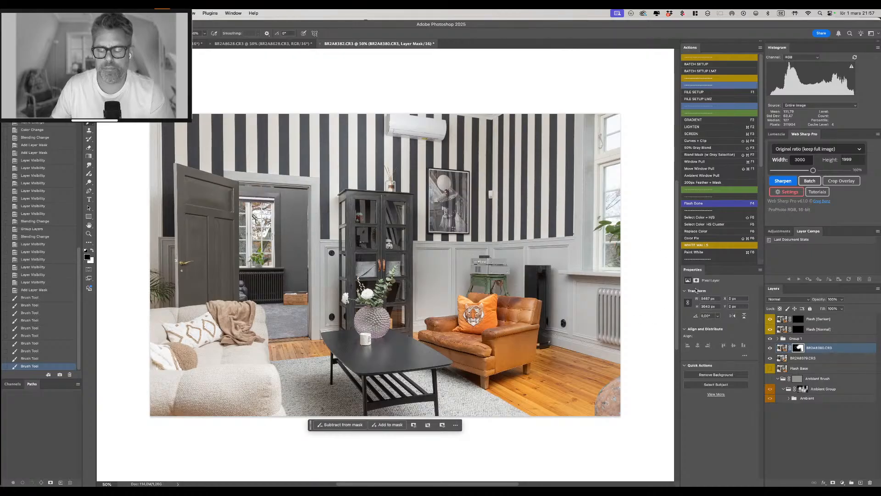
Paint the Flash (Normal) layer in over the walls, rug, sofa, cabinet and floor, and finish the flash blend with the Flash Done action.
{"action": "left_click", "coordinate": [798, 329]}
{"action": "key", "text": "x"}
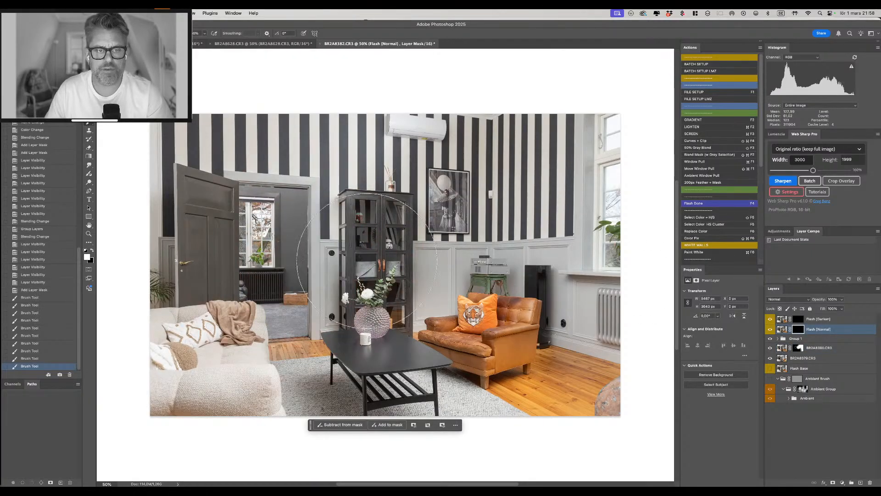
{"action": "left_click", "coordinate": [163, 227]}
{"action": "key", "text": "super+z"}
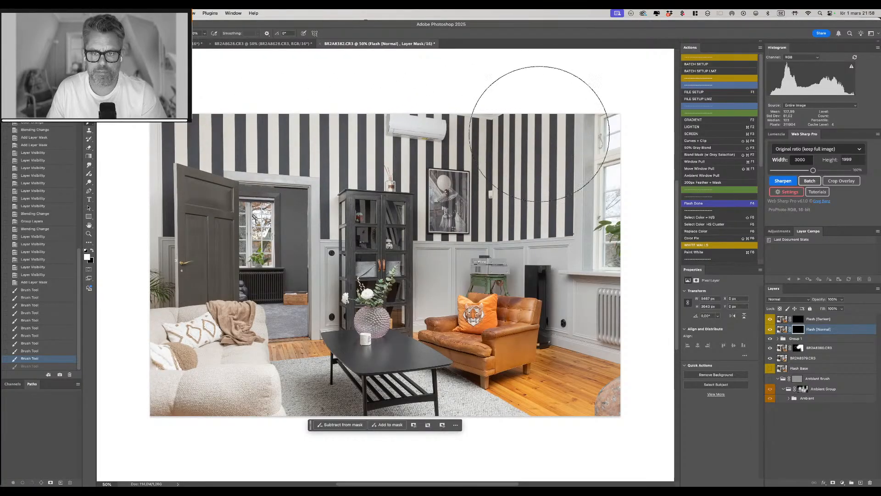
{"action": "mouse_move", "coordinate": [538, 188]}
{"action": "left_mouse_down"}
{"action": "mouse_move", "coordinate": [578, 276]}
{"action": "mouse_move", "coordinate": [580, 261]}
{"action": "mouse_move", "coordinate": [527, 275]}
{"action": "left_mouse_up"}
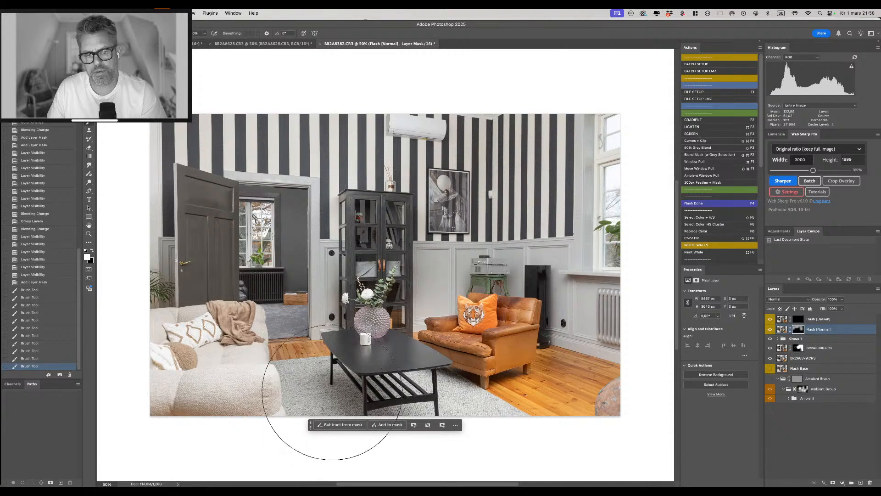
{"action": "mouse_move", "coordinate": [285, 392]}
{"action": "left_mouse_down"}
{"action": "mouse_move", "coordinate": [201, 343]}
{"action": "mouse_move", "coordinate": [179, 354]}
{"action": "mouse_move", "coordinate": [187, 393]}
{"action": "mouse_move", "coordinate": [179, 413]}
{"action": "left_mouse_up"}
{"action": "key", "text": "x"}
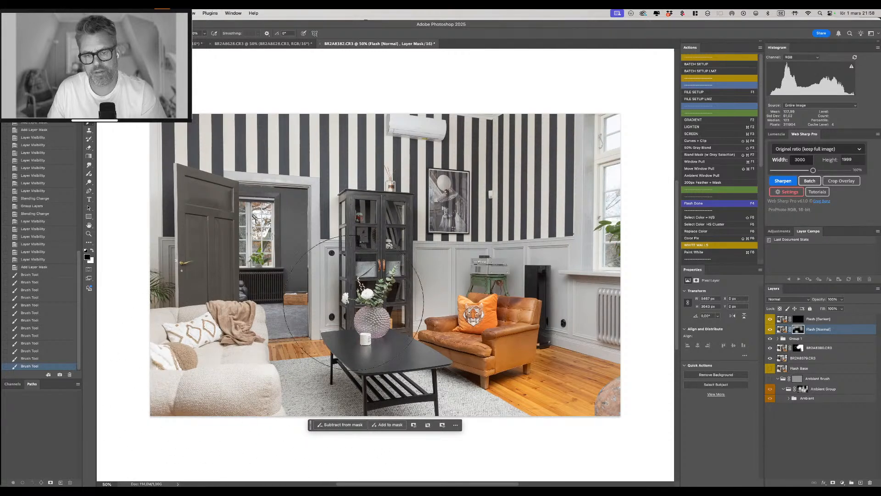
{"action": "key", "text": "x"}
{"action": "left_click_drag", "start_coordinate": [328, 303], "coordinate": [349, 177]}
{"action": "left_click_drag", "start_coordinate": [411, 245], "coordinate": [460, 253]}
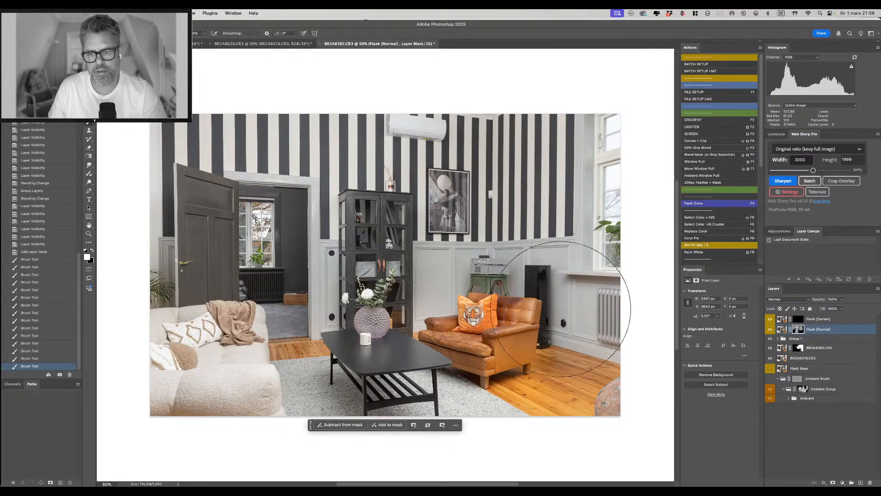
{"action": "mouse_move", "coordinate": [578, 308]}
{"action": "left_mouse_down"}
{"action": "mouse_move", "coordinate": [578, 400]}
{"action": "mouse_move", "coordinate": [590, 407]}
{"action": "left_mouse_up"}
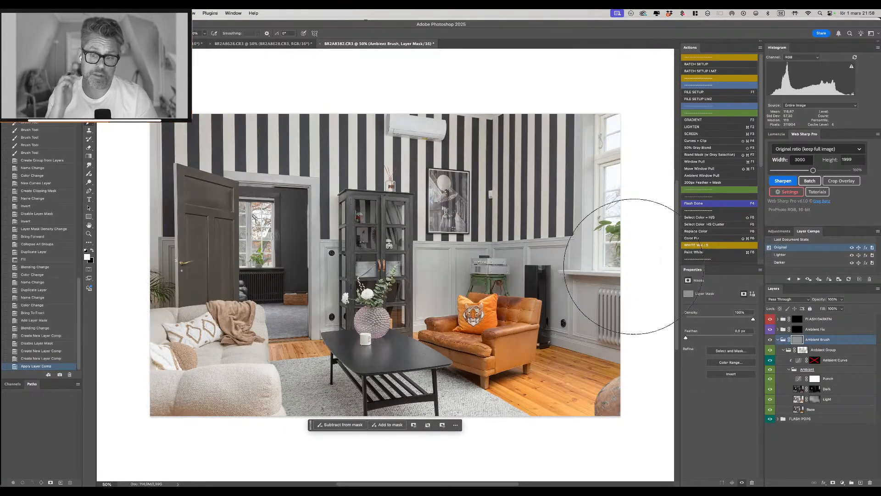
Compare the room with the Ambient Group mask on and off, and leave that mask disabled.
{"action": "left_click", "coordinate": [803, 351], "text": "shift"}
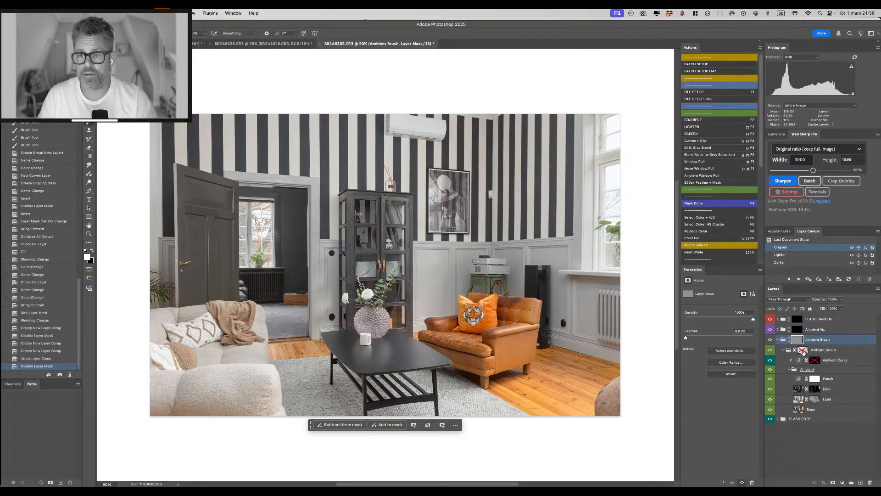
{"action": "left_click", "coordinate": [802, 350], "text": "shift"}
{"action": "left_click", "coordinate": [803, 351], "text": "shift"}
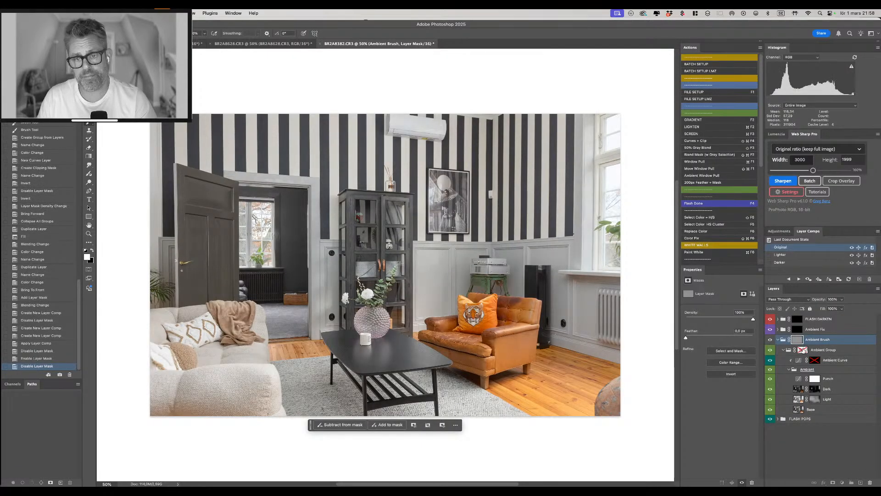
{"action": "left_click", "coordinate": [804, 350], "text": "shift"}
{"action": "left_click", "coordinate": [803, 350], "text": "shift"}
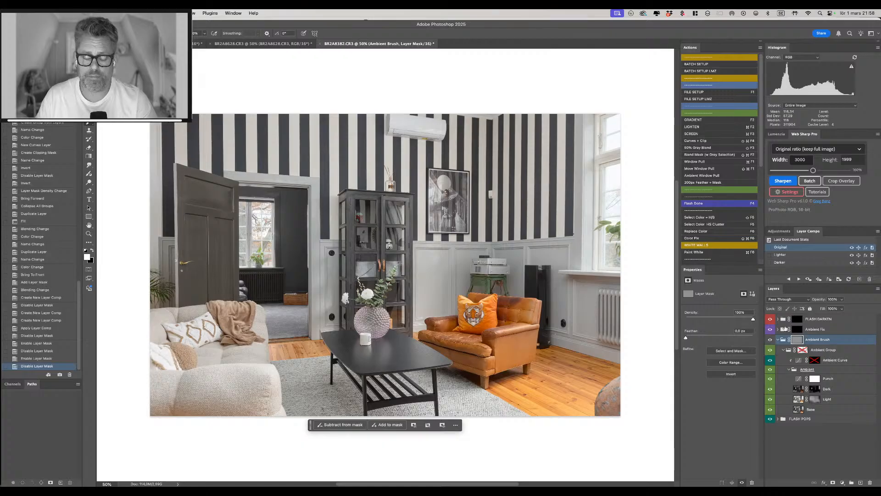
Brush the Ambient Brush mask over the window, striped right-hand wall, turntable and armchair to balance the ambient light there.
{"action": "key", "text": "b"}
{"action": "key", "text": "x"}
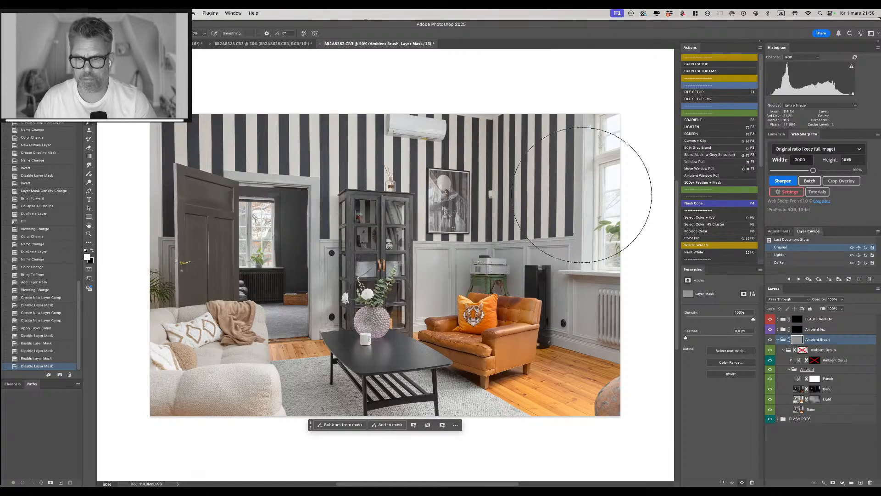
{"action": "mouse_move", "coordinate": [602, 176]}
{"action": "left_mouse_down"}
{"action": "mouse_move", "coordinate": [610, 146]}
{"action": "mouse_move", "coordinate": [597, 193]}
{"action": "left_mouse_up"}
{"action": "mouse_move", "coordinate": [536, 194]}
{"action": "left_mouse_down"}
{"action": "mouse_move", "coordinate": [523, 225]}
{"action": "mouse_move", "coordinate": [515, 187]}
{"action": "left_mouse_up"}
{"action": "left_click_drag", "start_coordinate": [520, 222], "coordinate": [492, 271]}
{"action": "key", "text": "x"}
{"action": "mouse_move", "coordinate": [498, 229]}
{"action": "left_mouse_down"}
{"action": "mouse_move", "coordinate": [458, 272]}
{"action": "mouse_move", "coordinate": [485, 292]}
{"action": "mouse_move", "coordinate": [470, 312]}
{"action": "mouse_move", "coordinate": [457, 290]}
{"action": "left_mouse_up"}
{"action": "key", "text": "x"}
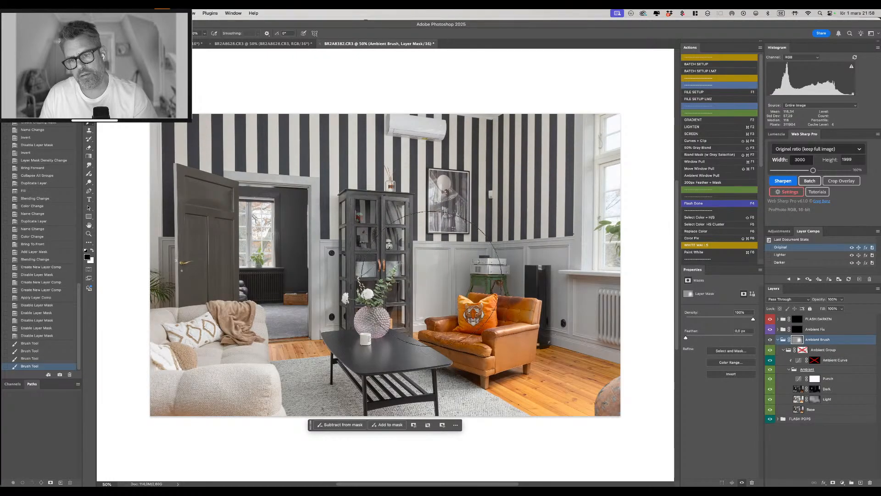
Paint more ambient light in over the rug, sofa and coffee table, and tone it back around the glass cabinet.
{"action": "key", "text": "x"}
{"action": "mouse_move", "coordinate": [463, 355]}
{"action": "left_mouse_down"}
{"action": "mouse_move", "coordinate": [429, 375]}
{"action": "mouse_move", "coordinate": [271, 404]}
{"action": "left_mouse_up"}
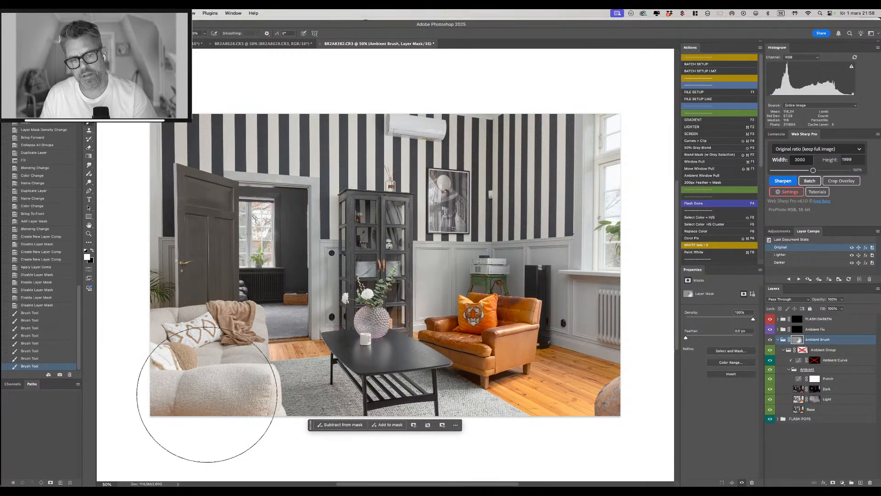
{"action": "left_click_drag", "start_coordinate": [184, 341], "coordinate": [265, 369]}
{"action": "left_click_drag", "start_coordinate": [399, 383], "coordinate": [399, 367]}
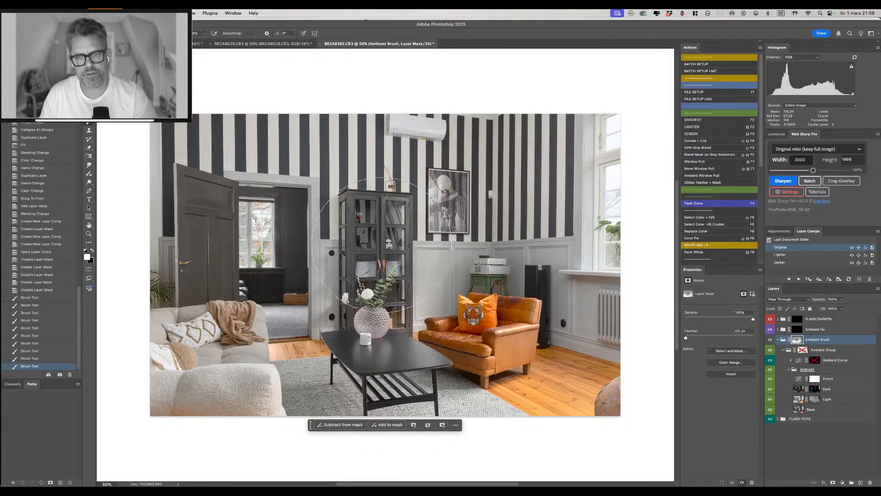
{"action": "left_click", "coordinate": [382, 271]}
{"action": "key", "text": "x"}
{"action": "left_click", "coordinate": [381, 262]}
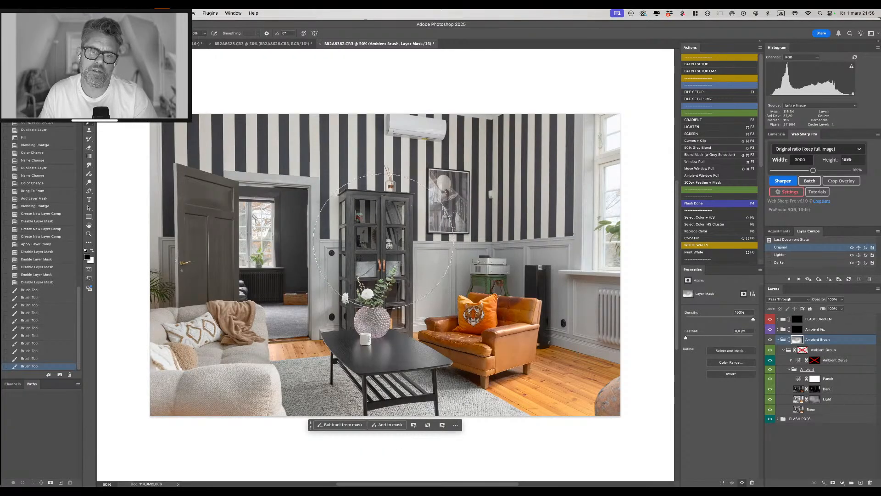
Refine the Ambient Brush mask over the wooden floor in front of the radiator and armchair, alternating between revealing and hiding ambient light.
{"action": "key", "text": "x"}
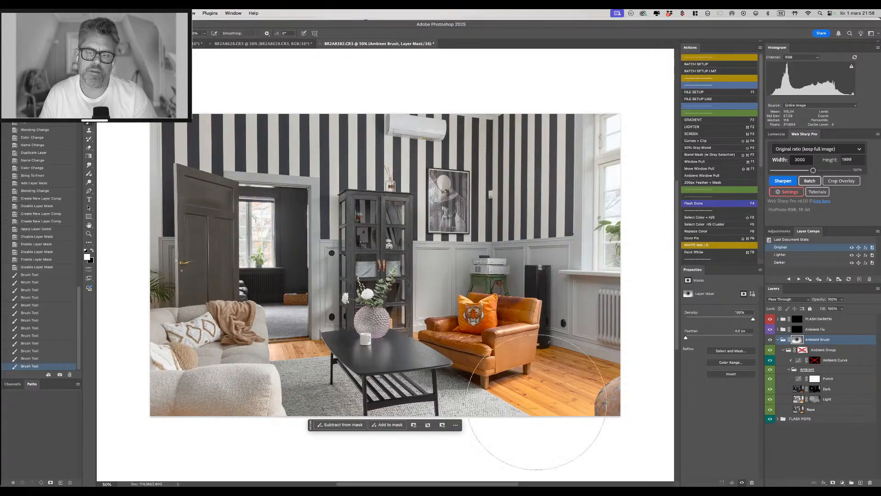
{"action": "left_click", "coordinate": [569, 404]}
{"action": "key", "text": "x"}
{"action": "left_click", "coordinate": [562, 388]}
{"action": "mouse_move", "coordinate": [574, 396]}
{"action": "left_mouse_down"}
{"action": "mouse_move", "coordinate": [562, 373]}
{"action": "mouse_move", "coordinate": [572, 365]}
{"action": "mouse_move", "coordinate": [560, 358]}
{"action": "mouse_move", "coordinate": [581, 381]}
{"action": "mouse_move", "coordinate": [547, 402]}
{"action": "mouse_move", "coordinate": [578, 397]}
{"action": "mouse_move", "coordinate": [525, 415]}
{"action": "left_mouse_up"}
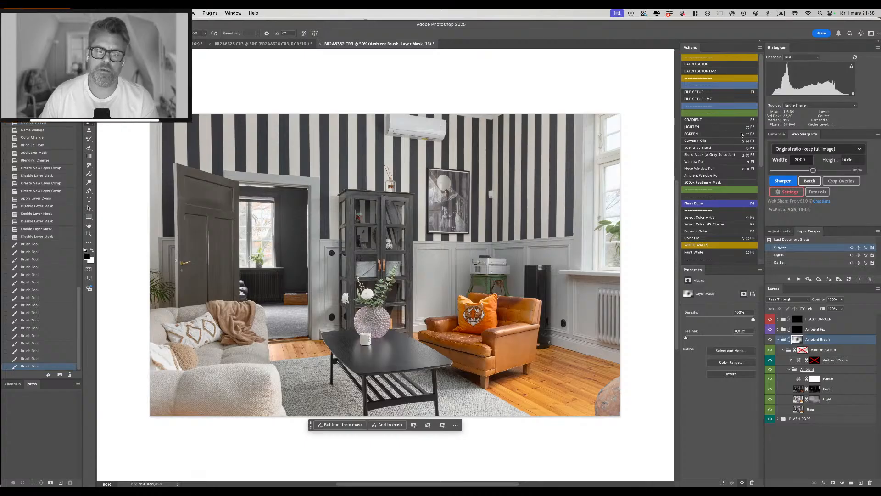
Resize the brush and refine the Ambient Brush mask over the light sofa in the foreground and the rug's edge beside it.
{"action": "mouse_move", "coordinate": [296, 358]}
{"action": "left_mouse_down", "text": "ctrl+alt"}
{"action": "mouse_move", "coordinate": [277, 352]}
{"action": "mouse_move", "coordinate": [304, 350]}
{"action": "mouse_move", "coordinate": [271, 354]}
{"action": "mouse_move", "coordinate": [253, 374]}
{"action": "mouse_move", "coordinate": [288, 356]}
{"action": "mouse_move", "coordinate": [258, 353]}
{"action": "mouse_move", "coordinate": [305, 354]}
{"action": "mouse_move", "coordinate": [230, 351]}
{"action": "mouse_move", "coordinate": [243, 342]}
{"action": "left_mouse_up", "text": "ctrl+alt"}
{"action": "key", "text": "x"}
{"action": "key", "text": "x"}
{"action": "mouse_move", "coordinate": [263, 399]}
{"action": "left_mouse_down"}
{"action": "mouse_move", "coordinate": [230, 393]}
{"action": "mouse_move", "coordinate": [221, 402]}
{"action": "left_mouse_up"}
{"action": "key", "text": "x"}
{"action": "mouse_move", "coordinate": [167, 406]}
{"action": "left_mouse_down"}
{"action": "mouse_move", "coordinate": [223, 399]}
{"action": "mouse_move", "coordinate": [169, 400]}
{"action": "mouse_move", "coordinate": [157, 370]}
{"action": "mouse_move", "coordinate": [204, 427]}
{"action": "left_mouse_up"}
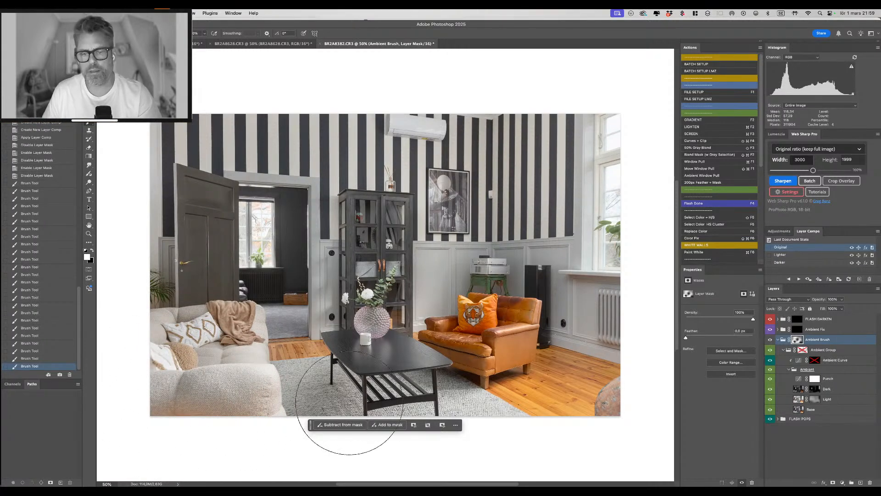
Compare the room with the Ambient Fix group's mask disabled and enabled, and leave the mask enabled.
{"action": "left_click", "coordinate": [799, 330], "text": "shift"}
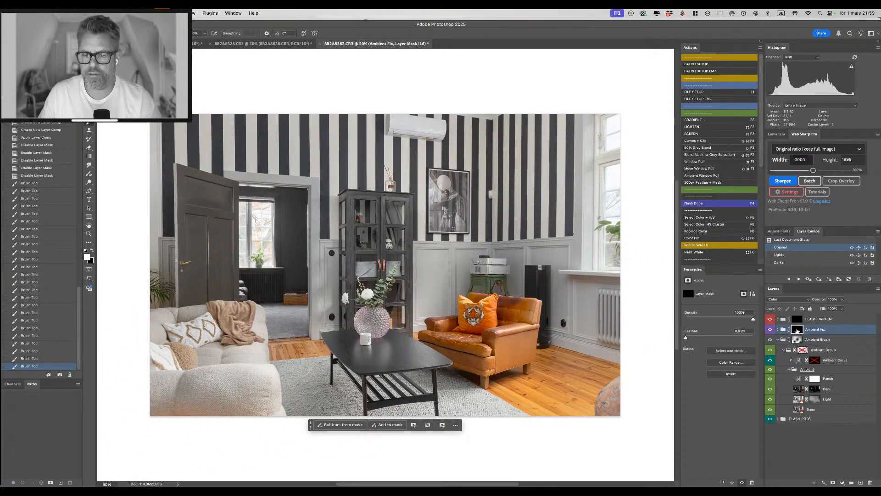
{"action": "left_click", "coordinate": [799, 332], "text": "shift"}
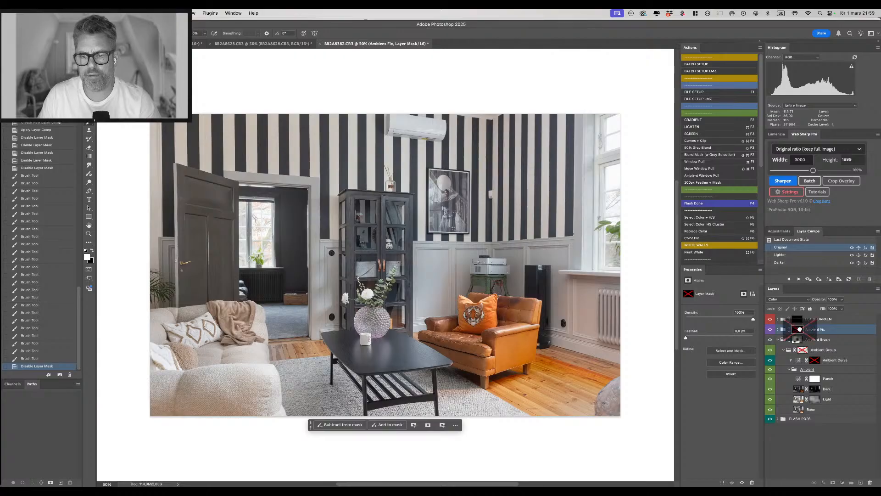
{"action": "left_click", "coordinate": [799, 331], "text": "shift"}
{"action": "left_click", "coordinate": [800, 330], "text": "shift"}
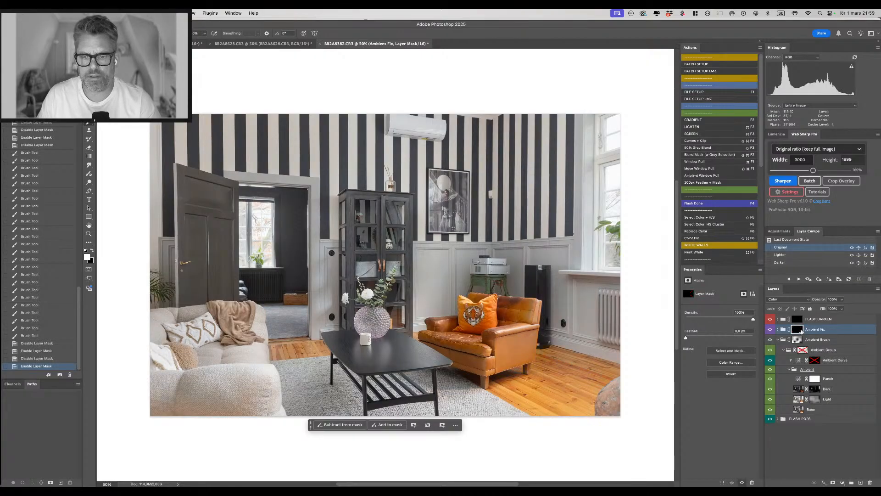
{"action": "left_click", "coordinate": [801, 331], "text": "shift"}
{"action": "left_click", "coordinate": [801, 331], "text": "shift"}
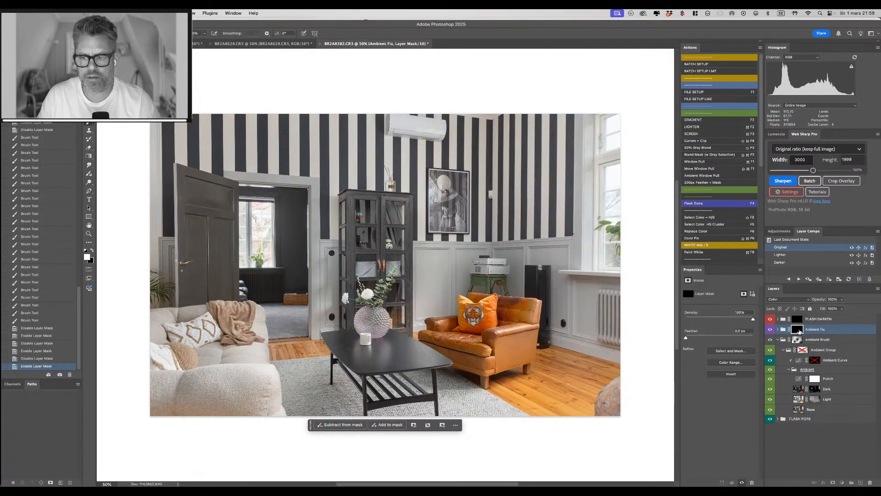
Paint the Ambient Fix mask in over the orange leather armchair and its tiger cushion with repeated brush dabs.
{"action": "left_click_drag", "start_coordinate": [487, 325], "coordinate": [471, 325]}
{"action": "left_click", "coordinate": [481, 325]}
{"action": "left_click", "coordinate": [476, 325]}
{"action": "left_click", "coordinate": [479, 319]}
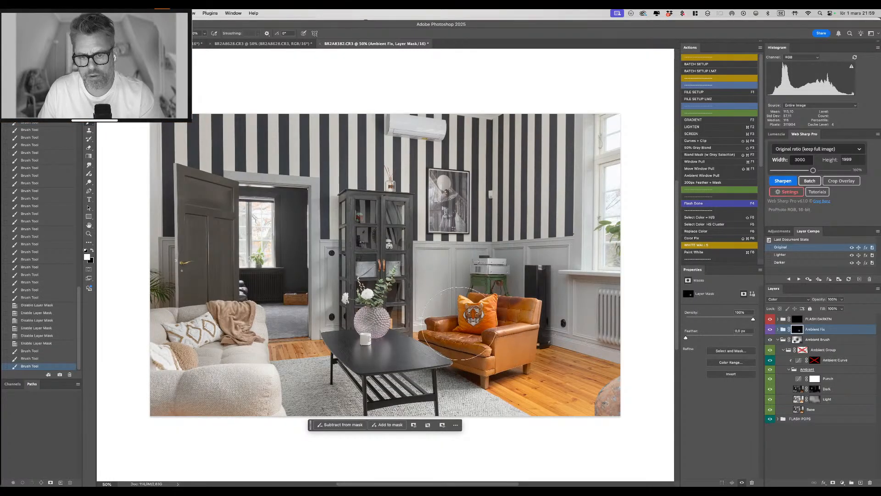
{"action": "left_click", "coordinate": [469, 334]}
{"action": "left_click", "coordinate": [497, 343]}
{"action": "left_click", "coordinate": [504, 326]}
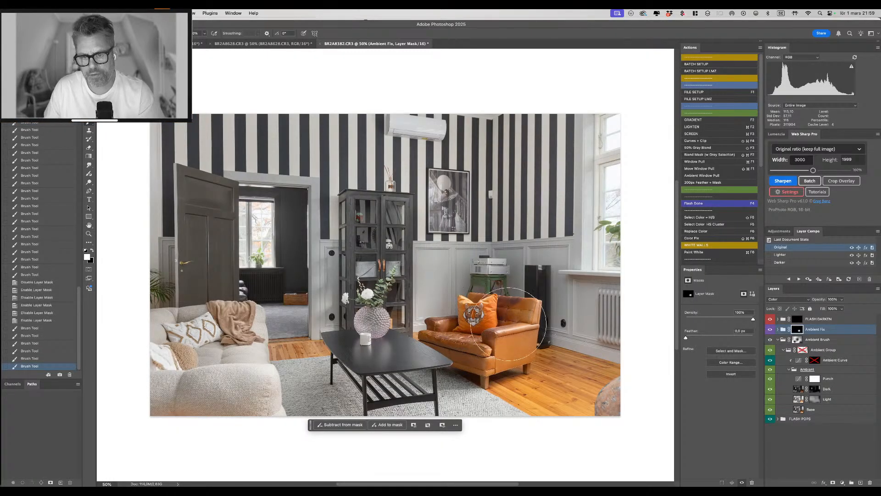
{"action": "left_click", "coordinate": [509, 326]}
{"action": "left_click", "coordinate": [510, 329]}
{"action": "left_click", "coordinate": [503, 329]}
{"action": "left_click", "coordinate": [498, 336]}
{"action": "left_click", "coordinate": [475, 347]}
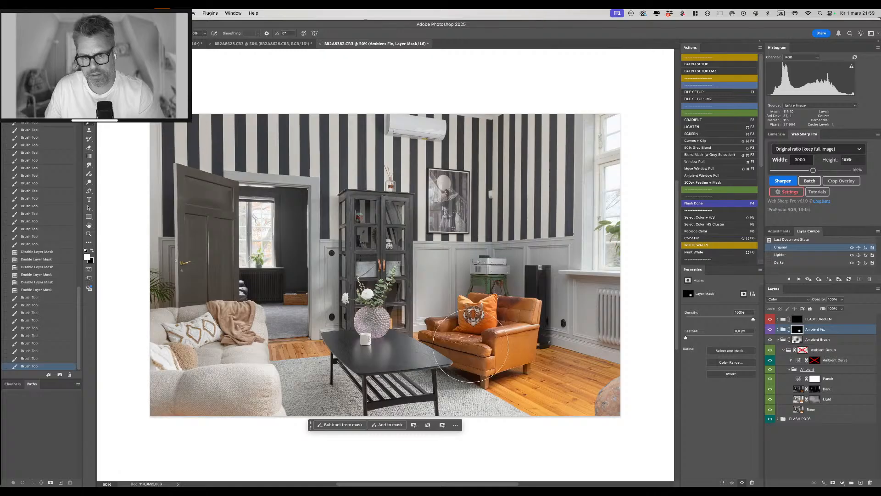
{"action": "left_click", "coordinate": [479, 338]}
{"action": "left_click", "coordinate": [482, 321]}
{"action": "left_click", "coordinate": [496, 328]}
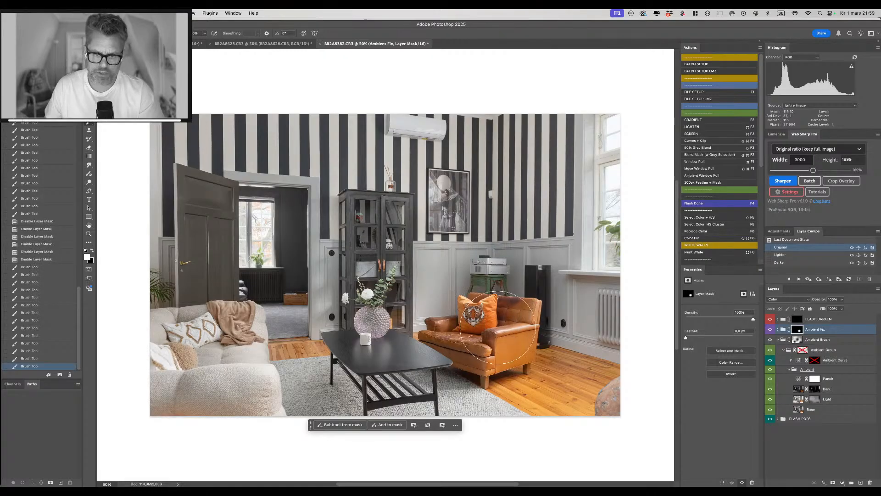
{"action": "left_click", "coordinate": [496, 335]}
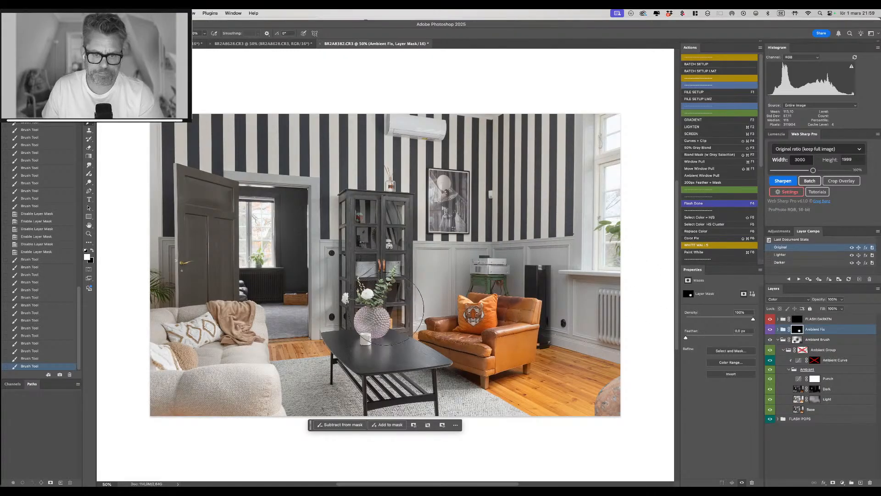
Paint the Ambient Fix mask in over the lower glass cabinet, the striped walls and the window area.
{"action": "left_click", "coordinate": [389, 308]}
{"action": "mouse_move", "coordinate": [352, 147]}
{"action": "left_mouse_down"}
{"action": "mouse_move", "coordinate": [230, 118]}
{"action": "mouse_move", "coordinate": [179, 124]}
{"action": "left_mouse_up"}
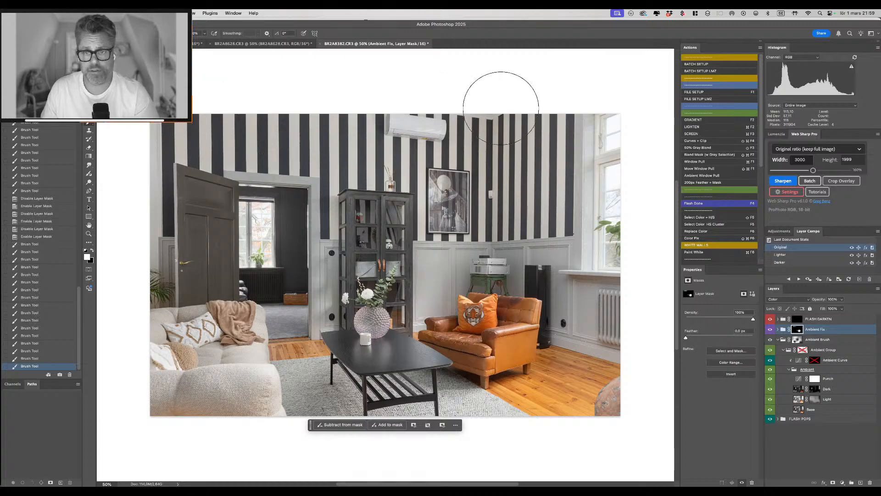
{"action": "mouse_move", "coordinate": [501, 111]}
{"action": "left_mouse_down"}
{"action": "mouse_move", "coordinate": [537, 154]}
{"action": "mouse_move", "coordinate": [567, 155]}
{"action": "left_mouse_up"}
{"action": "left_click_drag", "start_coordinate": [566, 199], "coordinate": [609, 204]}
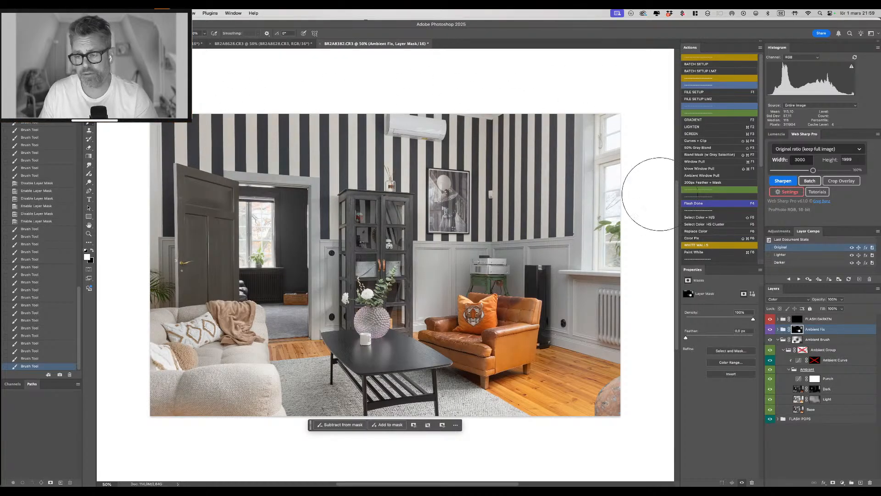
Fade the Auto Contrast adjustment on the flattened living room photo, using Normal mode.
{"action": "left_click", "coordinate": [808, 322]}
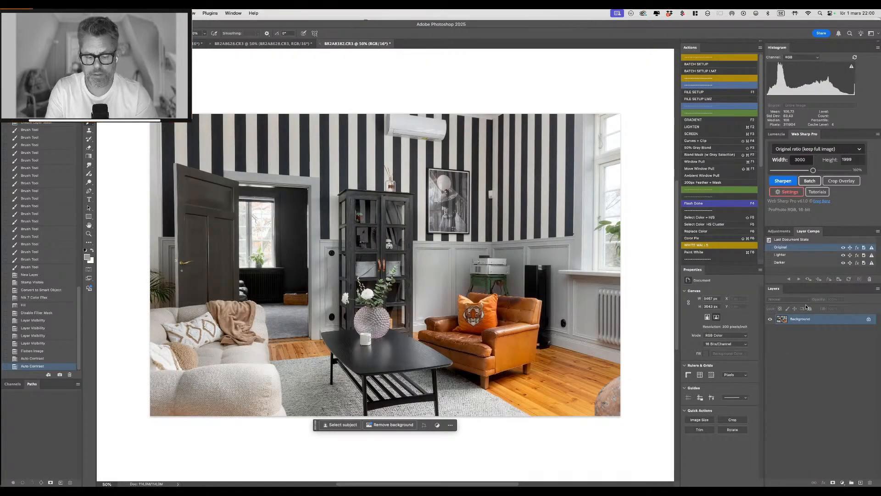
{"action": "key", "text": "shift+super+f"}
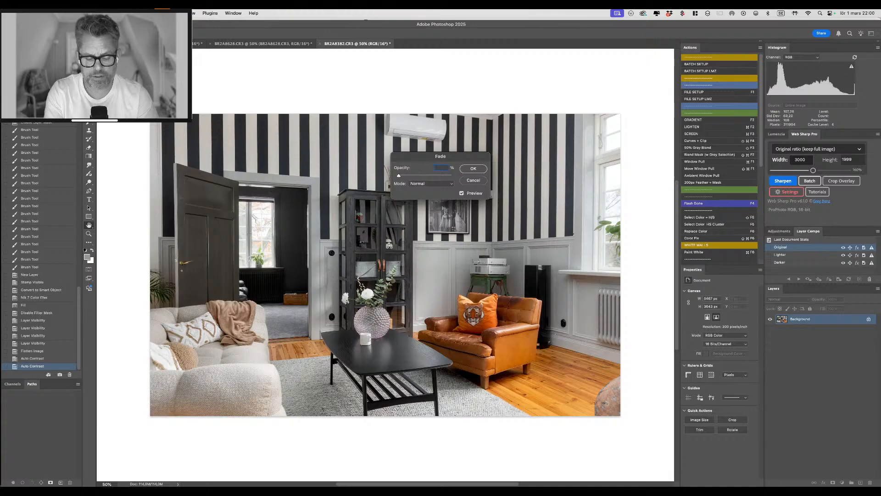
{"action": "key", "text": "Return"}
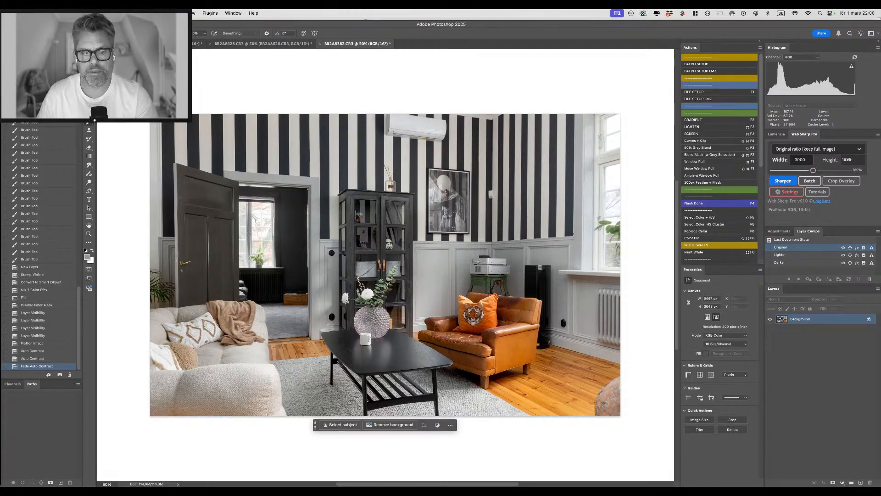
Open the photo in the Camera Raw filter, apply Auto tone settings, and correct the perspective with Vertical Upright.
{"action": "key", "text": "shift+super+a"}
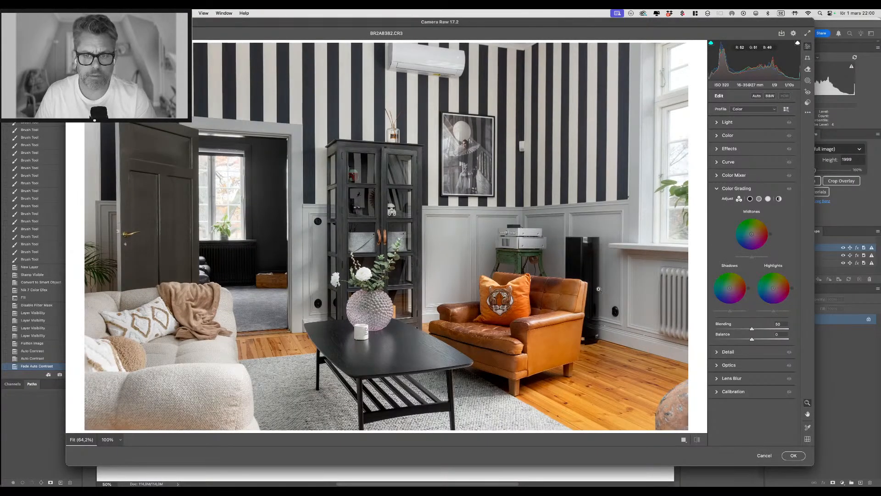
{"action": "key", "text": "super+u"}
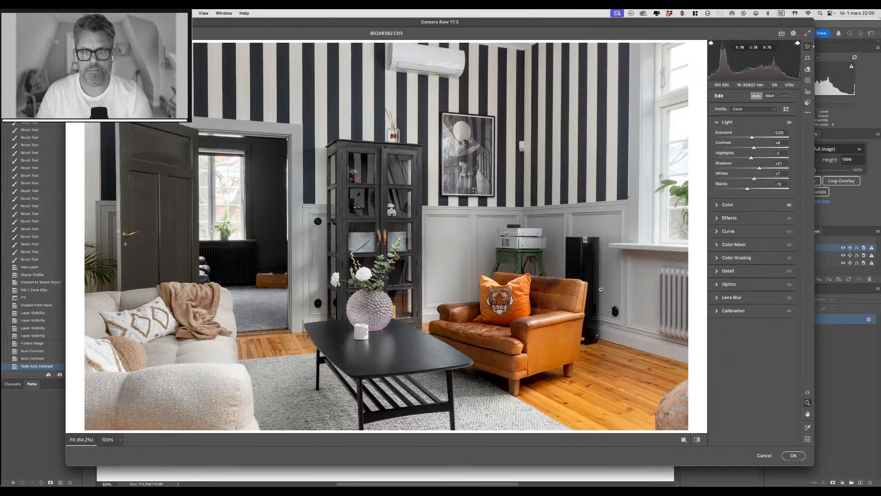
{"action": "left_click", "coordinate": [742, 206], "text": "alt"}
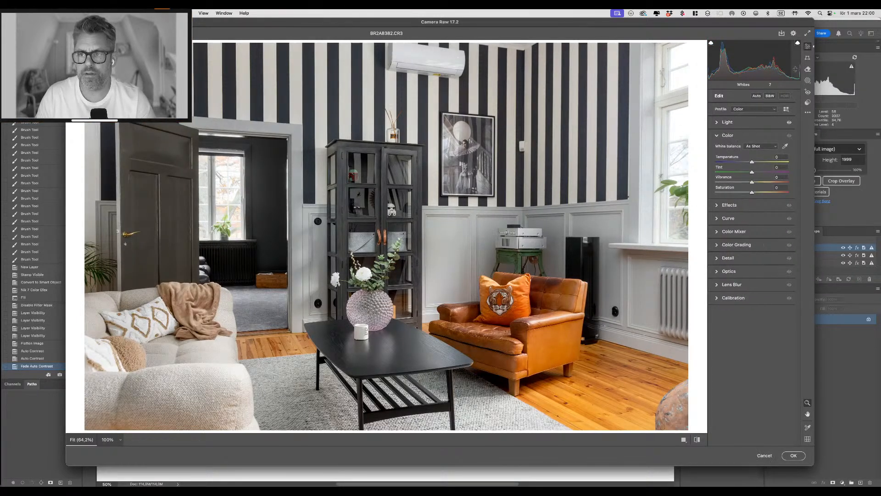
{"action": "left_click", "coordinate": [807, 58]}
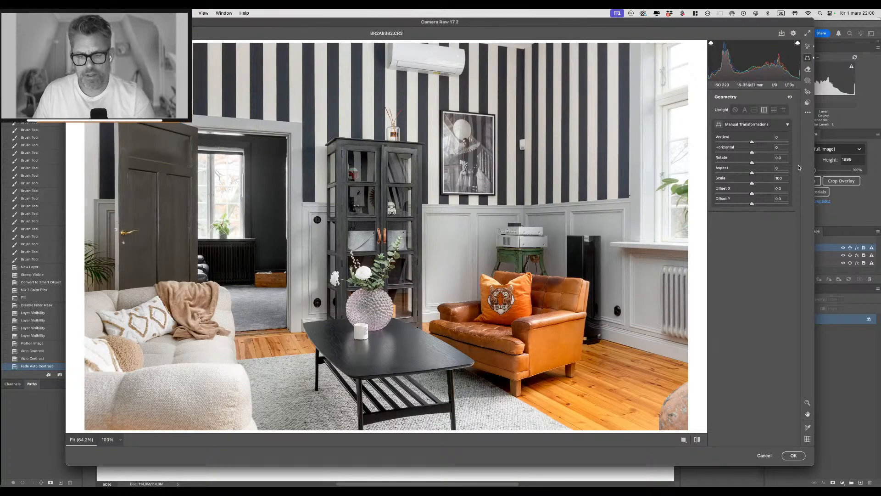
Adjust the midtone, shadow and highlight luminance in Color Grading, and apply the Camera Raw filter.
{"action": "key", "text": "e"}
{"action": "left_click_drag", "start_coordinate": [760, 257], "coordinate": [762, 257]}
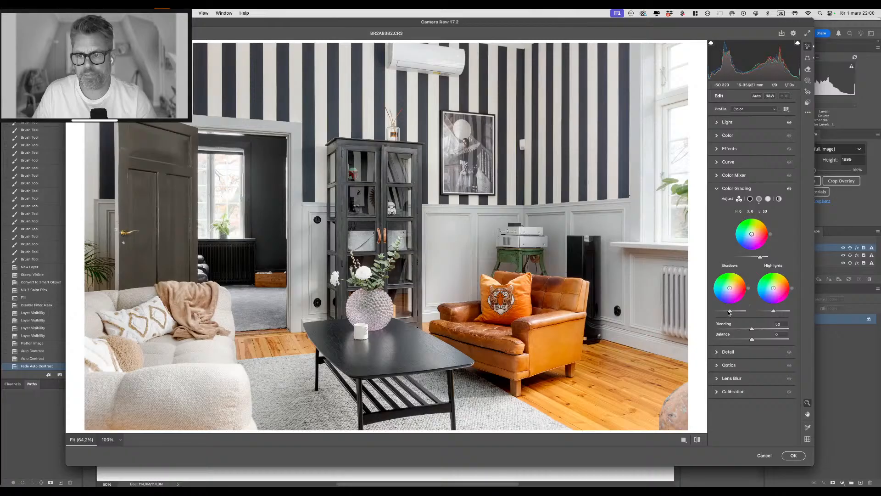
{"action": "left_click_drag", "start_coordinate": [731, 313], "coordinate": [732, 314]}
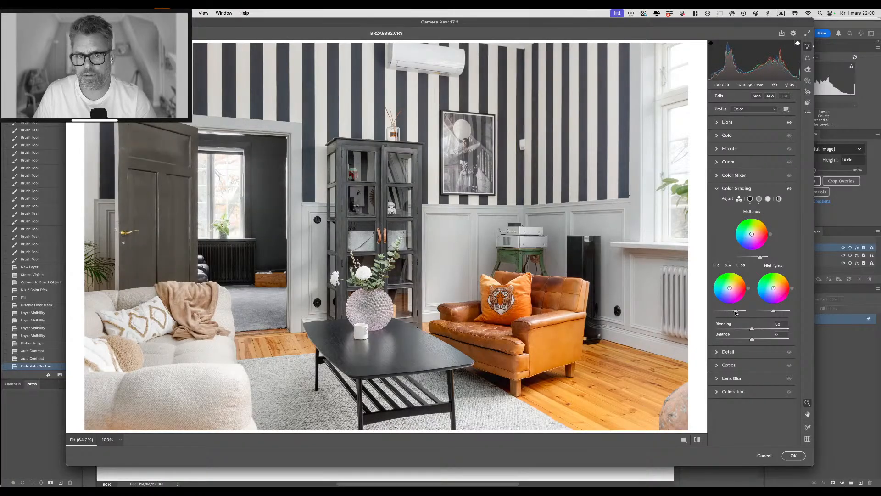
{"action": "left_click_drag", "start_coordinate": [760, 260], "coordinate": [756, 261]}
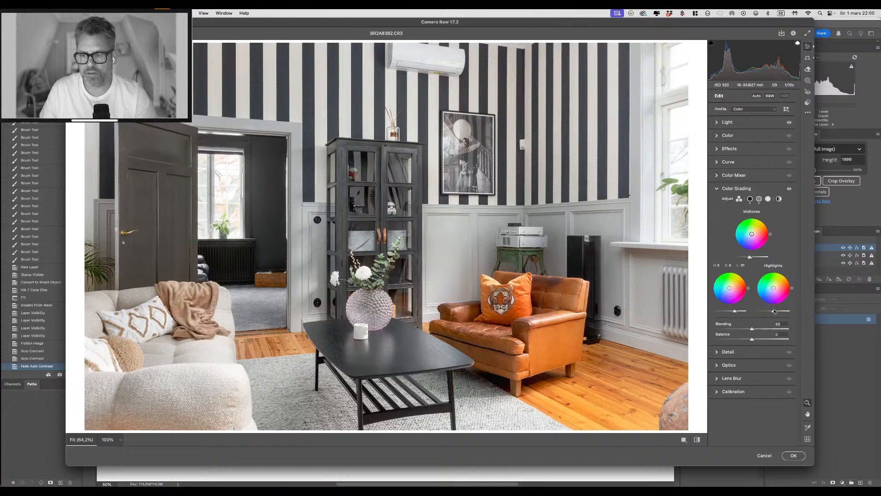
{"action": "left_click_drag", "start_coordinate": [777, 313], "coordinate": [777, 313]}
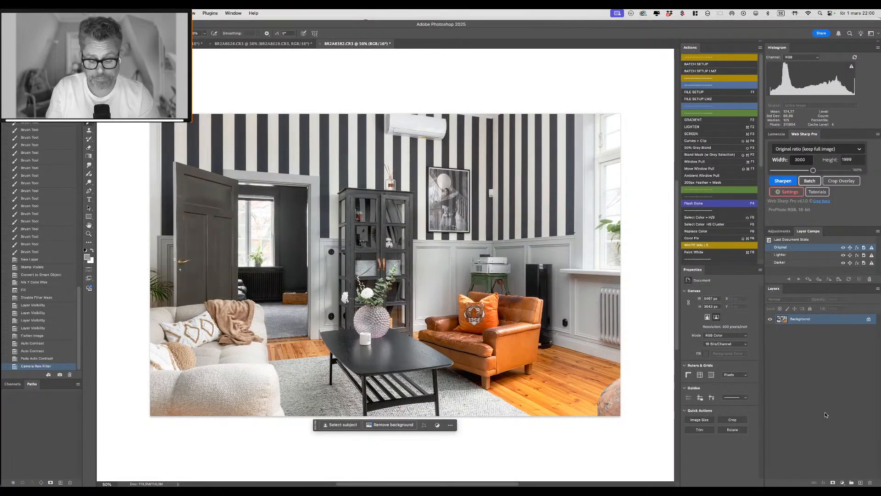
Sharpen the finished photo for web with Web Sharp Pro at its original ratio, 3000 pixels wide.
{"action": "left_click", "coordinate": [789, 181]}
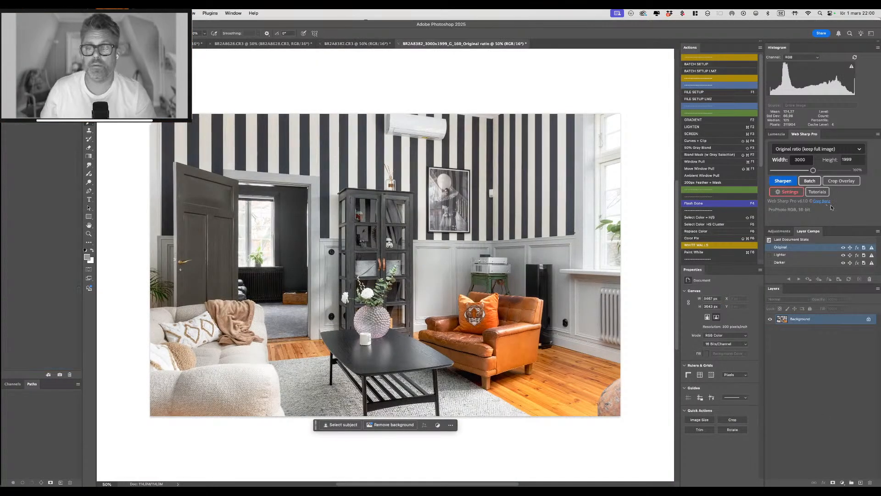
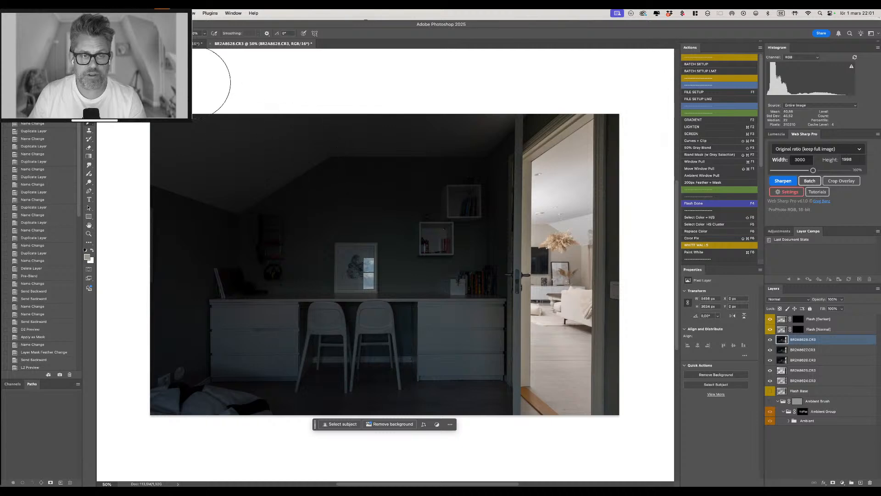
Compare the desk room with its Flash (Normal) mask off and on, and the bedroom with its uppermost ambient exposure hidden and shown.
{"action": "left_click", "coordinate": [798, 329], "text": "shift"}
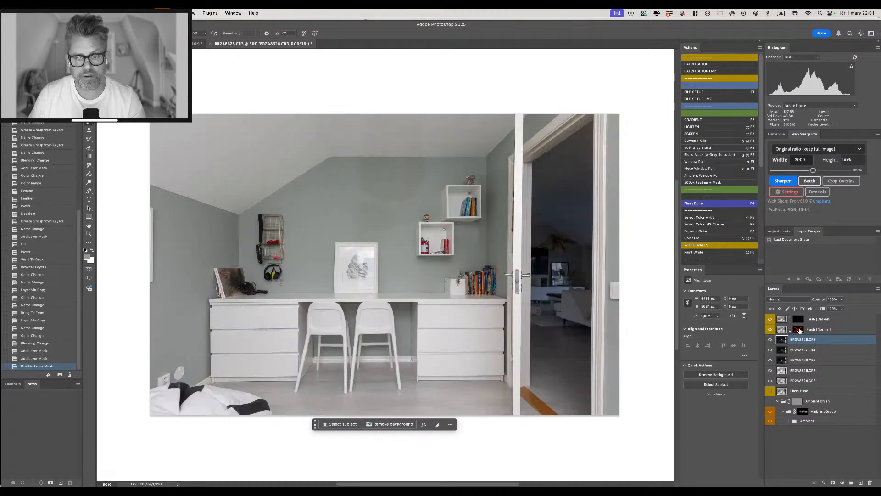
{"action": "left_click", "coordinate": [798, 330], "text": "shift"}
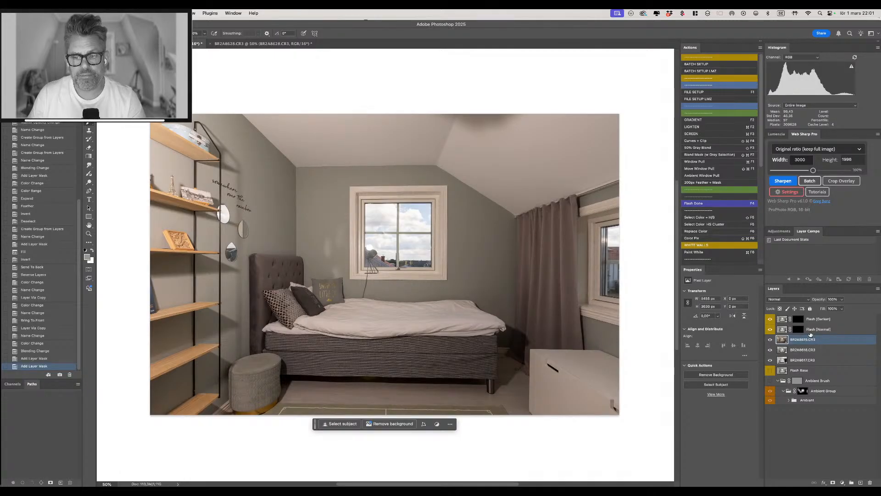
{"action": "left_click", "coordinate": [770, 339]}
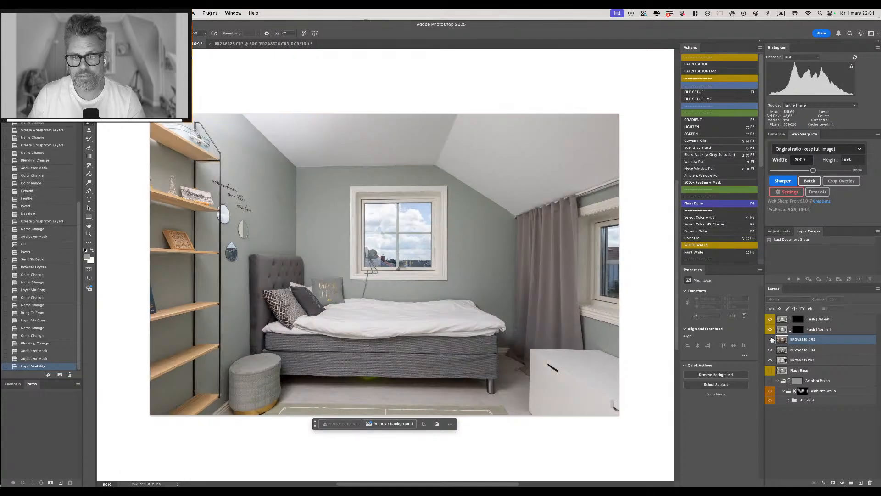
{"action": "left_click", "coordinate": [770, 339]}
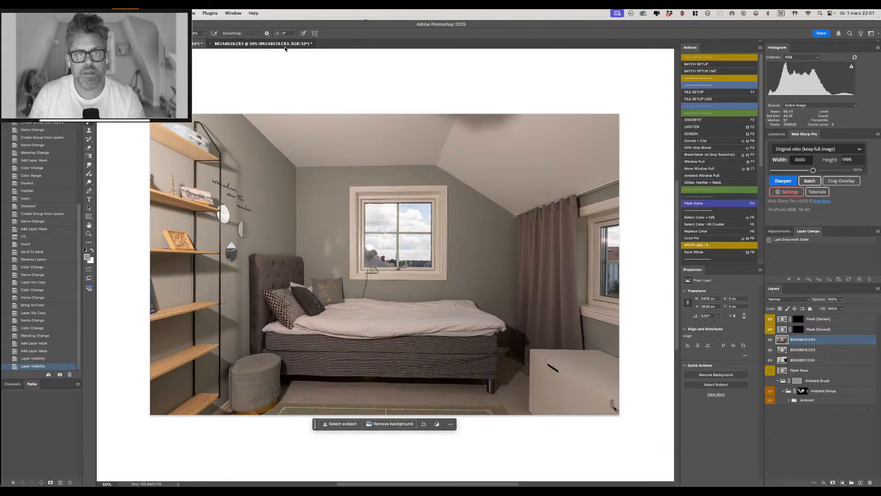
Return to the BR2A8628.CR3 desk room document and compare its two uppermost ambient exposures by toggling their visibility.
{"action": "left_click", "coordinate": [302, 44]}
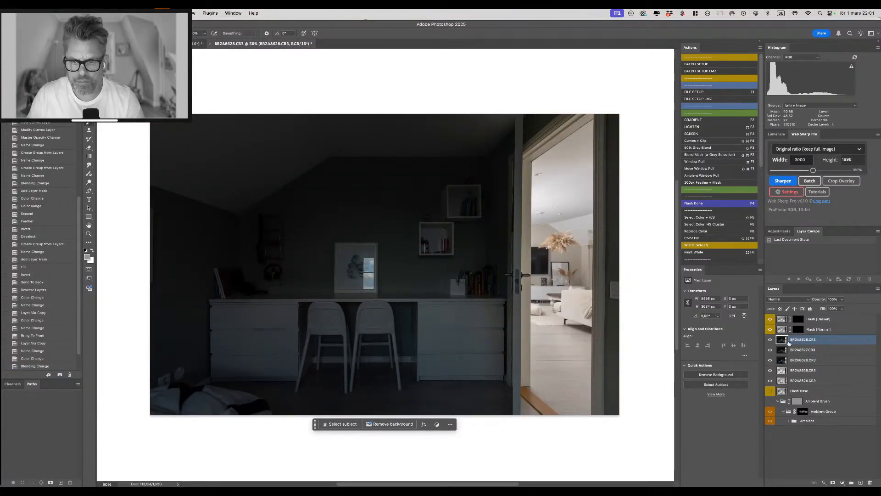
{"action": "left_click", "coordinate": [771, 340]}
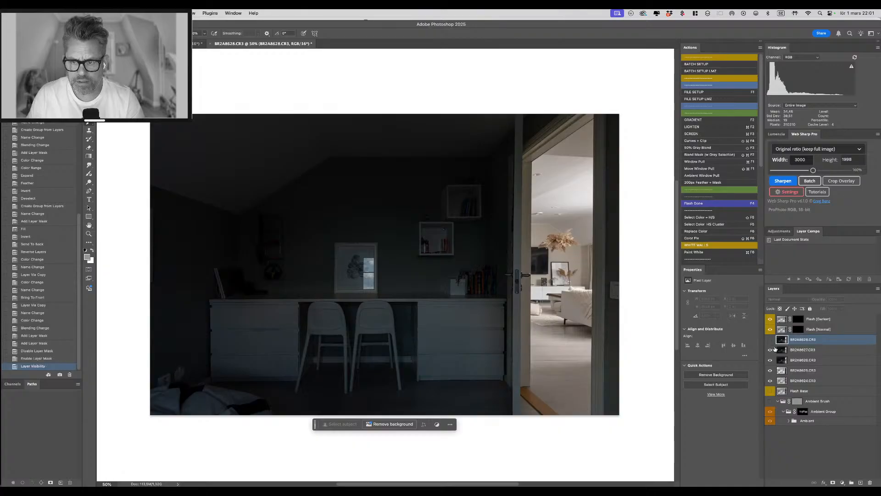
{"action": "left_click", "coordinate": [771, 349]}
{"action": "left_click", "coordinate": [771, 349]}
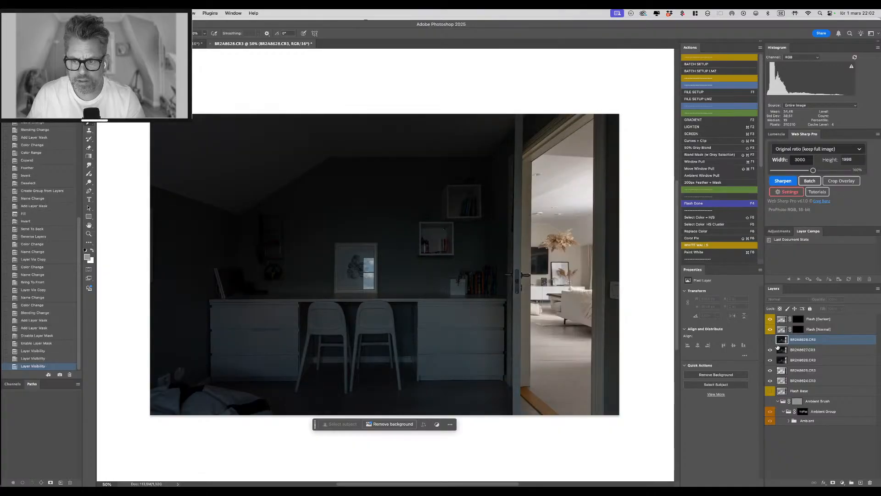
{"action": "left_click", "coordinate": [771, 339]}
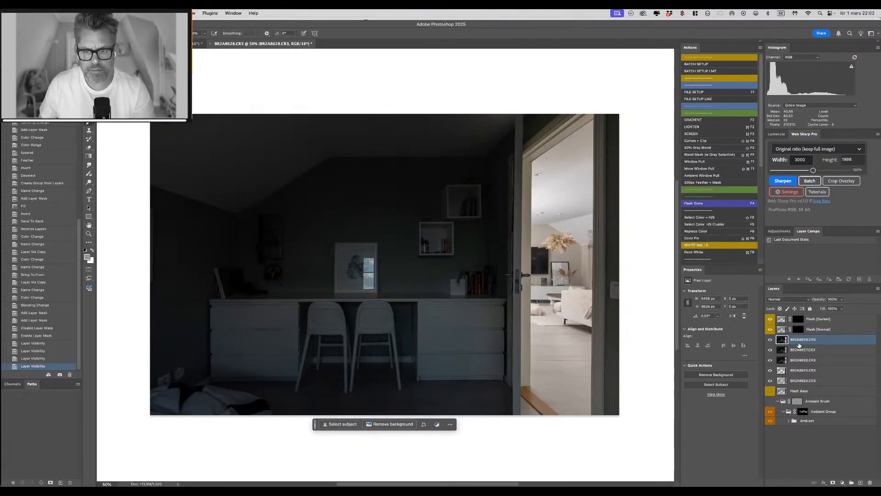
Set the two uppermost dark ambient exposures to Lighten blending and compare the topmost, BR2A8628.CR3, by toggling its visibility.
{"action": "left_click", "coordinate": [799, 347]}
{"action": "key", "text": "super+F2"}
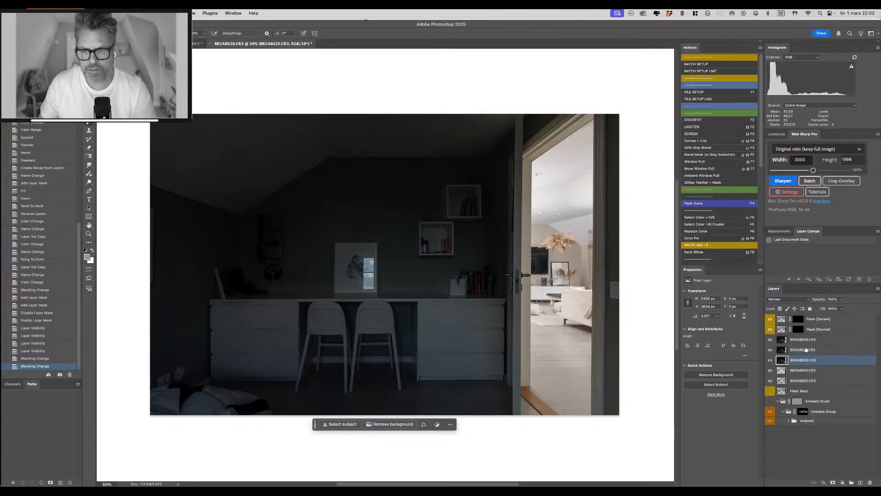
{"action": "left_click", "coordinate": [771, 340]}
{"action": "left_click", "coordinate": [771, 341]}
{"action": "left_click", "coordinate": [771, 340]}
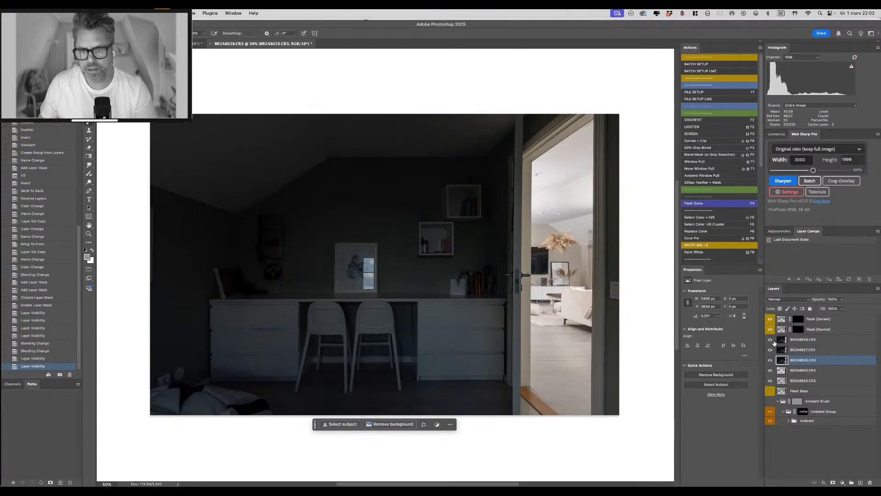
{"action": "left_click", "coordinate": [776, 342]}
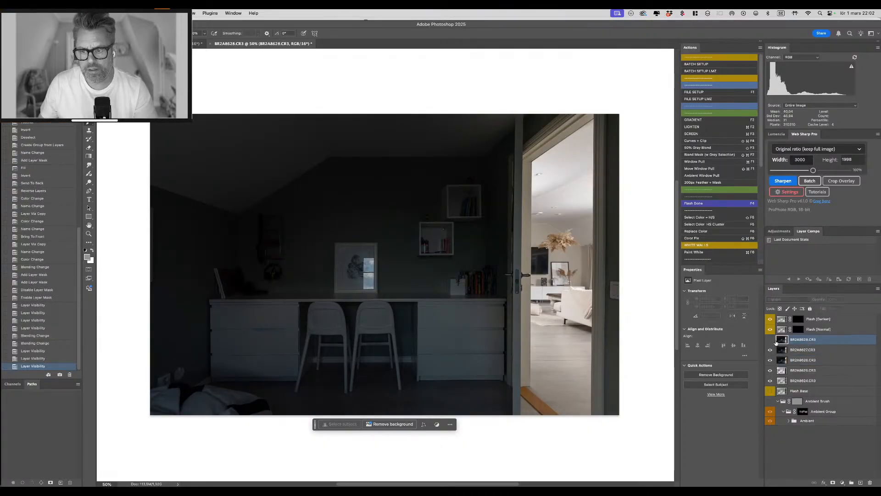
{"action": "left_click", "coordinate": [771, 340]}
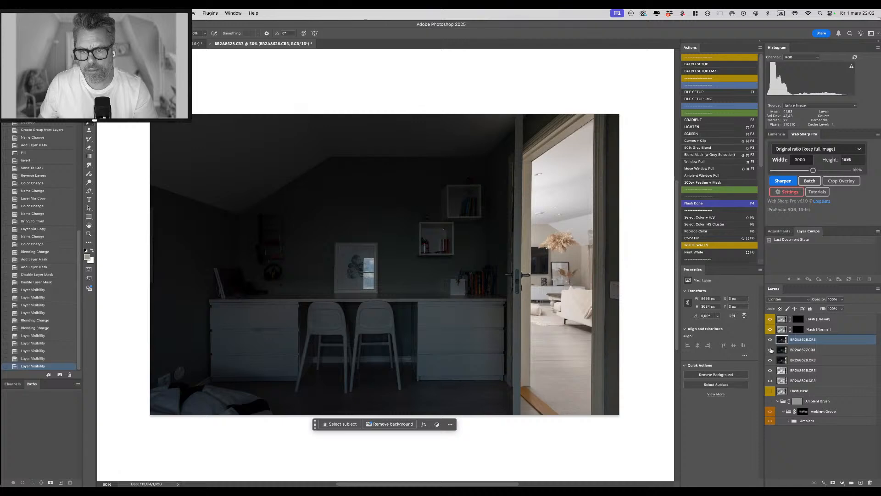
Toggle the BR2A8627.CR3 exposure off and on to judge its effect, and leave it hidden.
{"action": "left_click", "coordinate": [770, 350]}
{"action": "left_click", "coordinate": [771, 350]}
{"action": "left_click", "coordinate": [771, 349]}
{"action": "left_click", "coordinate": [771, 350]}
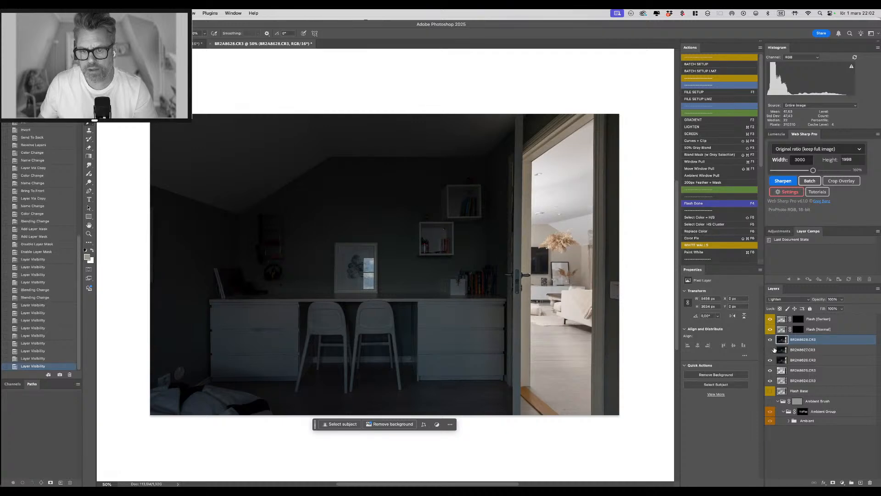
Group the three dark ambient exposures with Lighten blending, and give the brighter exposure beneath them a gradient mask.
{"action": "left_click", "coordinate": [821, 360], "text": "shift"}
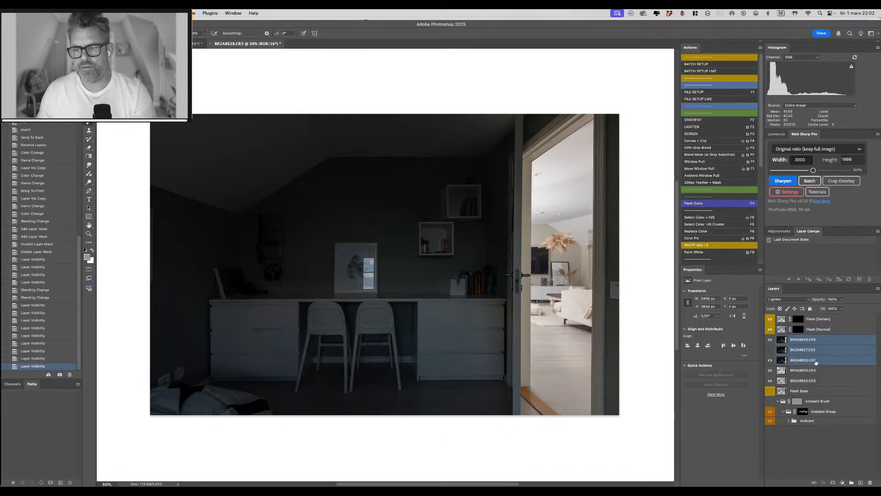
{"action": "key", "text": "super+g"}
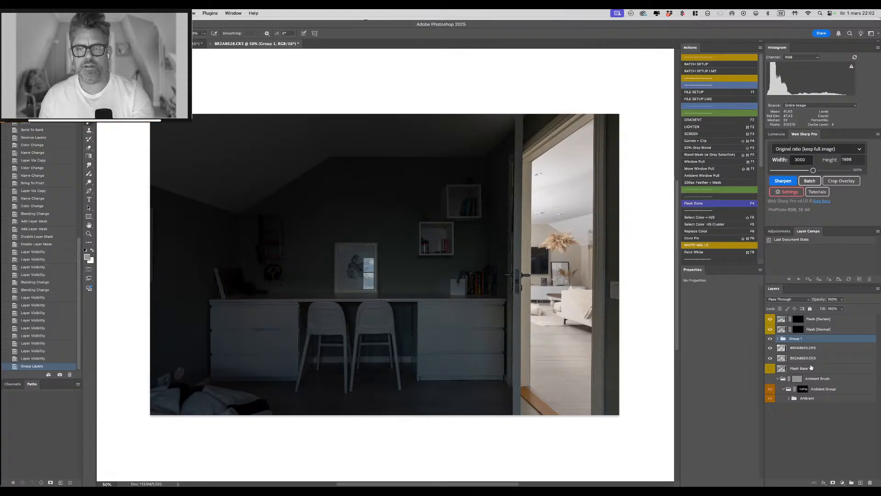
{"action": "key", "text": "super+F2"}
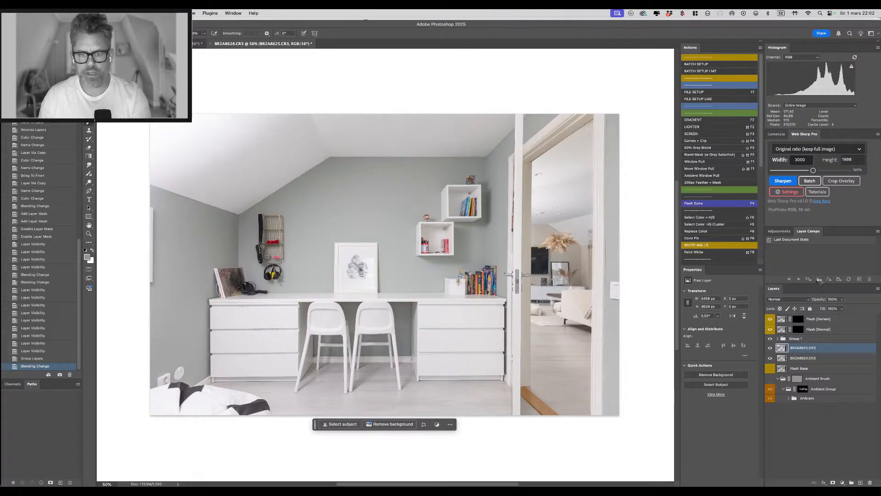
{"action": "key", "text": "F2"}
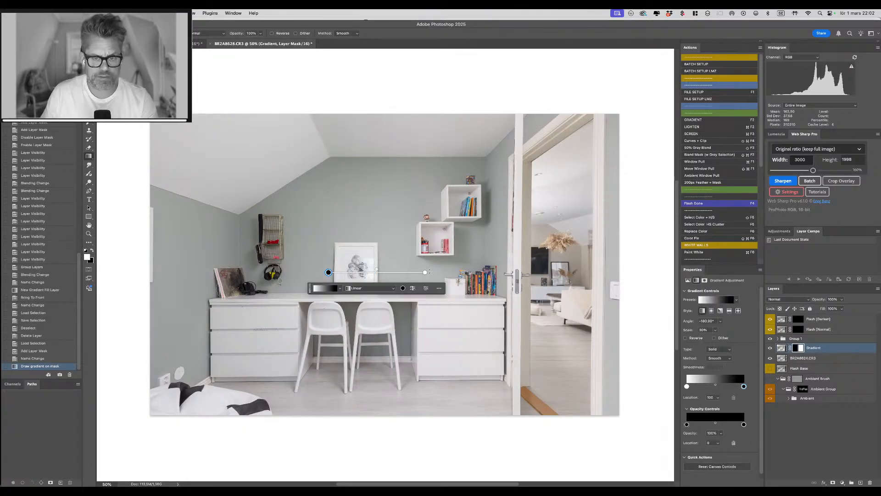
Paint white on the Flash (Normal) mask with a large brush over the wall rack area and the upper back wall.
{"action": "key", "text": "b"}
{"action": "key", "text": "alt+bracketright"}
{"action": "key", "text": "alt+bracketright"}
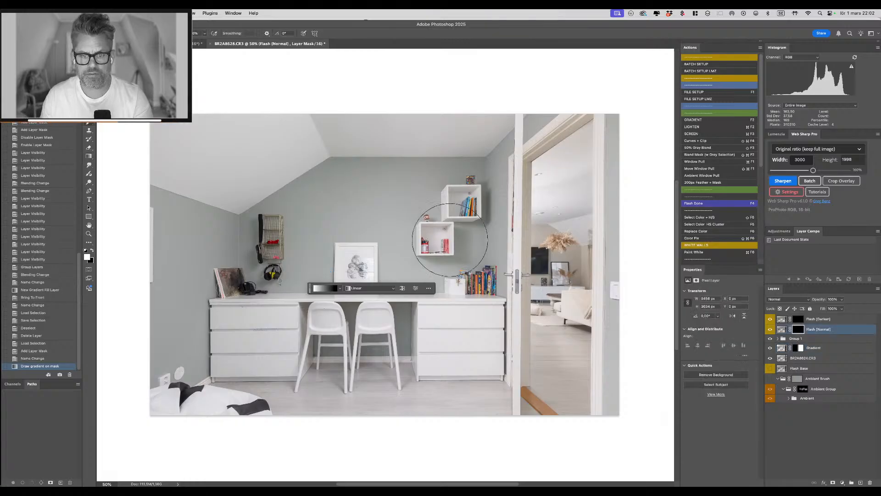
{"action": "left_click_drag", "start_coordinate": [379, 232], "coordinate": [410, 233], "text": "ctrl+alt"}
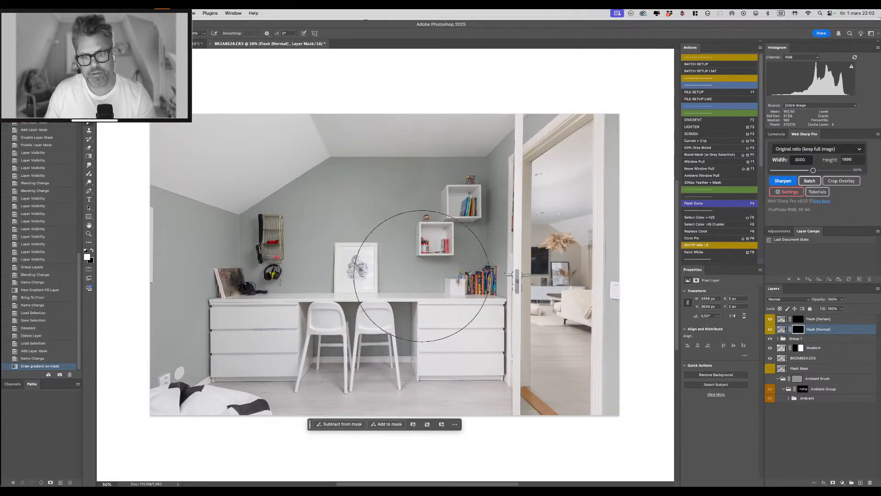
{"action": "left_click", "coordinate": [273, 252]}
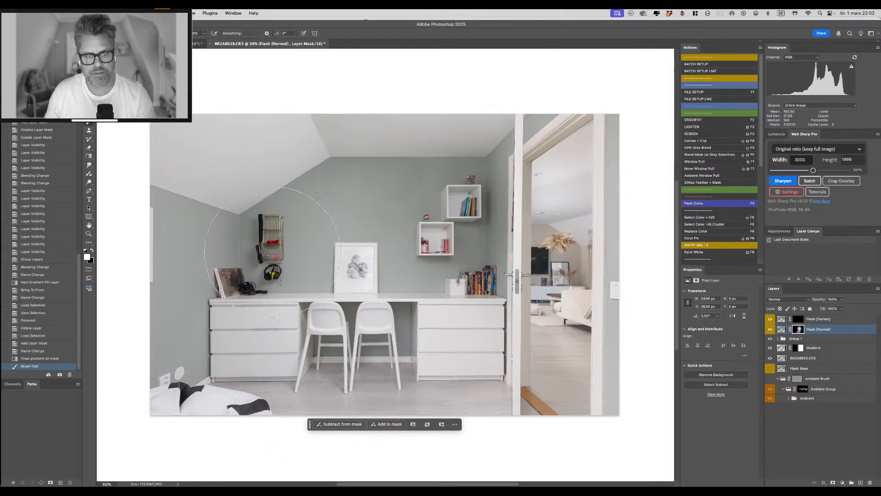
{"action": "left_click", "coordinate": [275, 240]}
{"action": "mouse_move", "coordinate": [333, 161]}
{"action": "left_mouse_down"}
{"action": "mouse_move", "coordinate": [359, 193]}
{"action": "mouse_move", "coordinate": [411, 179]}
{"action": "mouse_move", "coordinate": [387, 170]}
{"action": "mouse_move", "coordinate": [453, 162]}
{"action": "left_mouse_up"}
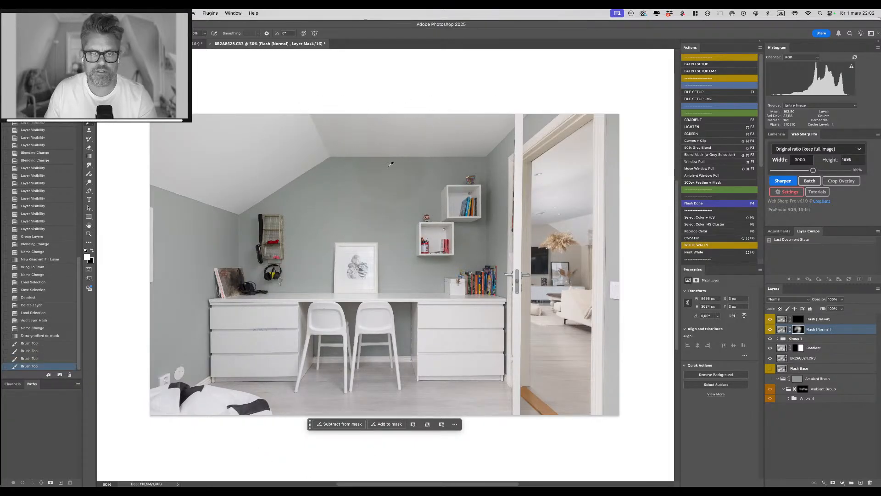
{"action": "mouse_move", "coordinate": [395, 164]}
{"action": "left_mouse_down"}
{"action": "mouse_move", "coordinate": [378, 163]}
{"action": "mouse_move", "coordinate": [380, 179]}
{"action": "mouse_move", "coordinate": [360, 186]}
{"action": "left_mouse_up"}
{"action": "left_click", "coordinate": [365, 188]}
Refine the Flash (Normal) mask by painting black on the back wall beside the framed picture and white over the picture.
{"action": "key", "text": "x"}
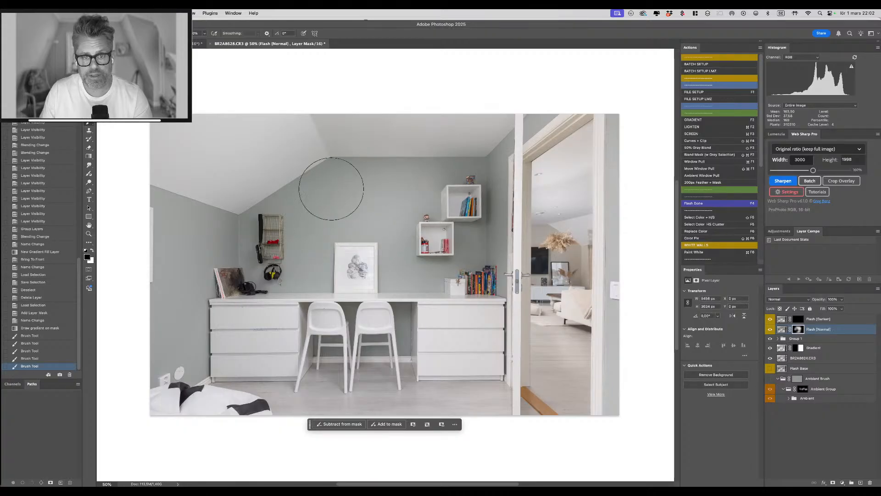
{"action": "left_click", "coordinate": [343, 187]}
{"action": "left_click", "coordinate": [329, 205]}
{"action": "left_click", "coordinate": [316, 256]}
{"action": "key", "text": "x"}
{"action": "key", "text": "x"}
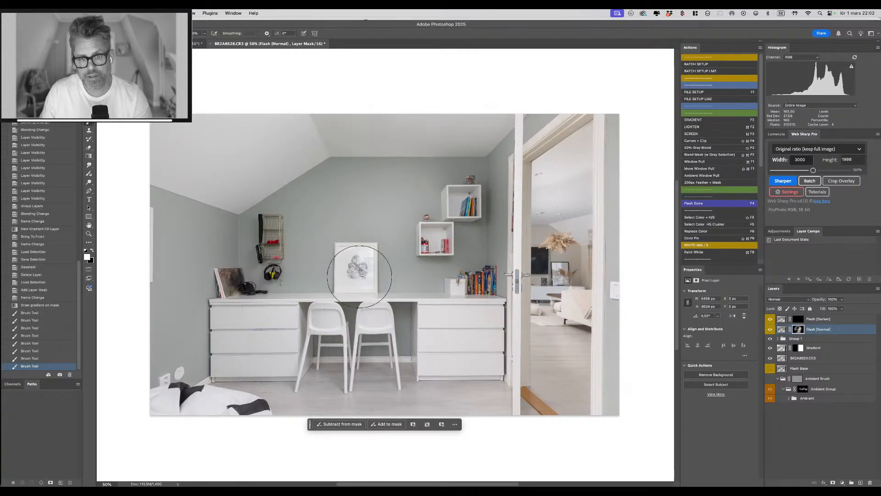
{"action": "left_click", "coordinate": [362, 261]}
{"action": "left_click", "coordinate": [359, 276]}
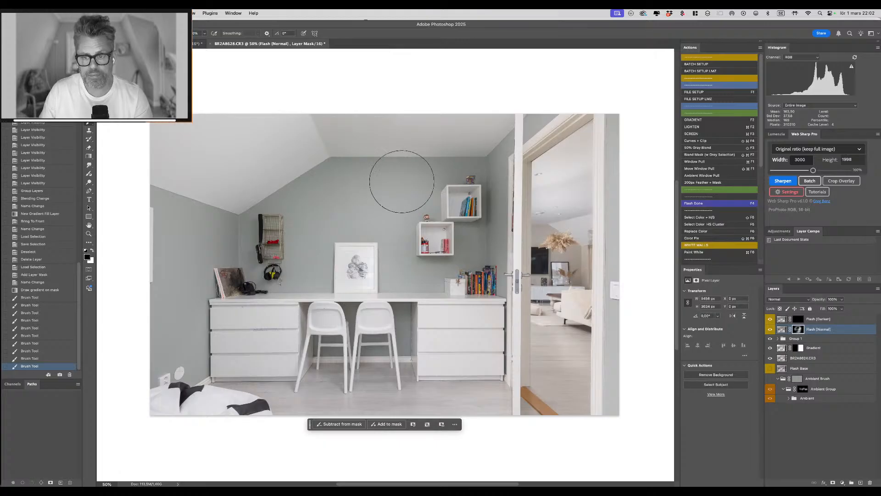
Touch up the Flash (Normal) mask around the open doorway, painting black in the opening and white along the upper door frame.
{"action": "left_click_drag", "start_coordinate": [554, 144], "coordinate": [566, 145]}
{"action": "left_click", "coordinate": [553, 166]}
{"action": "key", "text": "x"}
{"action": "mouse_move", "coordinate": [517, 159]}
{"action": "left_mouse_down"}
{"action": "mouse_move", "coordinate": [551, 161]}
{"action": "mouse_move", "coordinate": [592, 142]}
{"action": "left_mouse_up"}
{"action": "key", "text": "x"}
{"action": "left_click", "coordinate": [574, 180]}
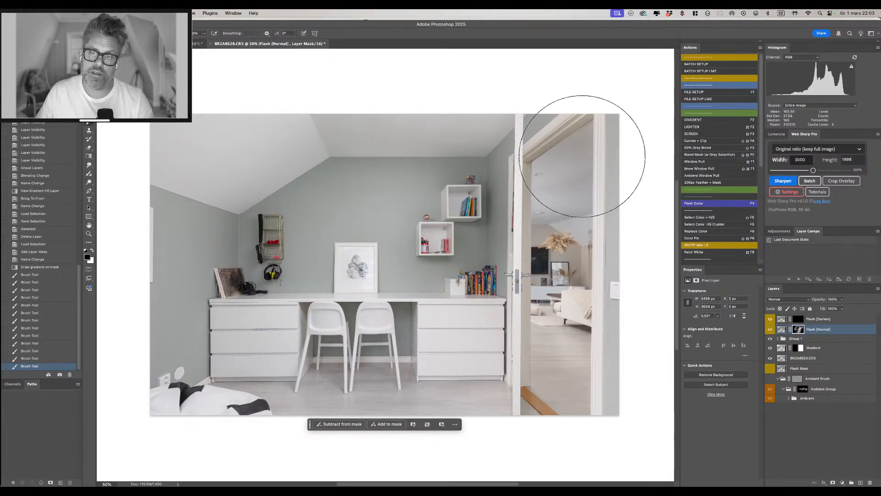
{"action": "left_click", "coordinate": [582, 157]}
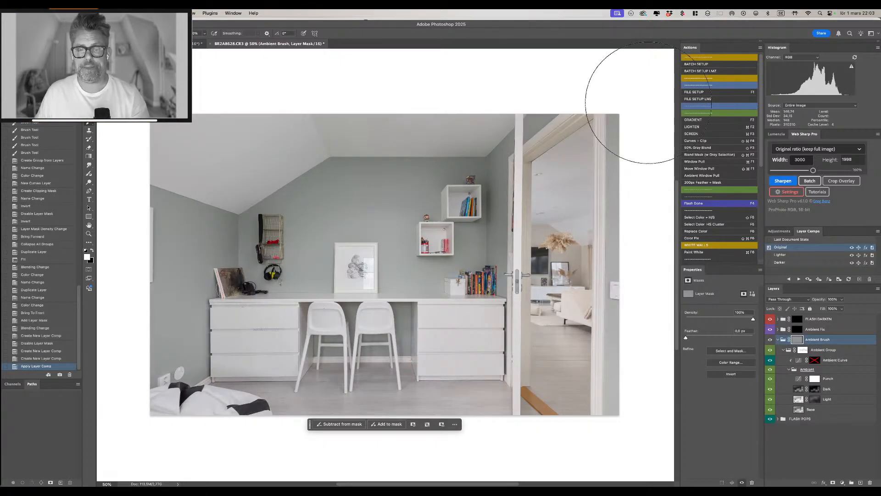
Set the density of the Ambient Group's layer mask to about 55%.
{"action": "left_click", "coordinate": [795, 351]}
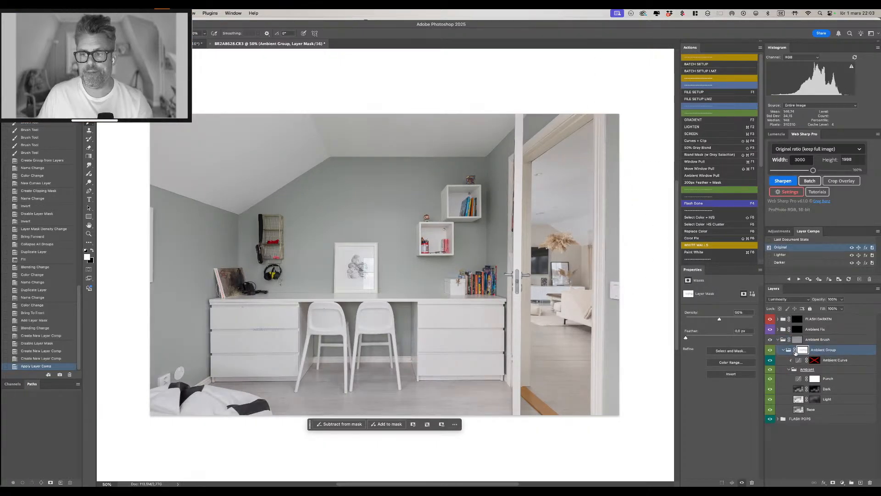
{"action": "left_click_drag", "start_coordinate": [728, 323], "coordinate": [764, 321]}
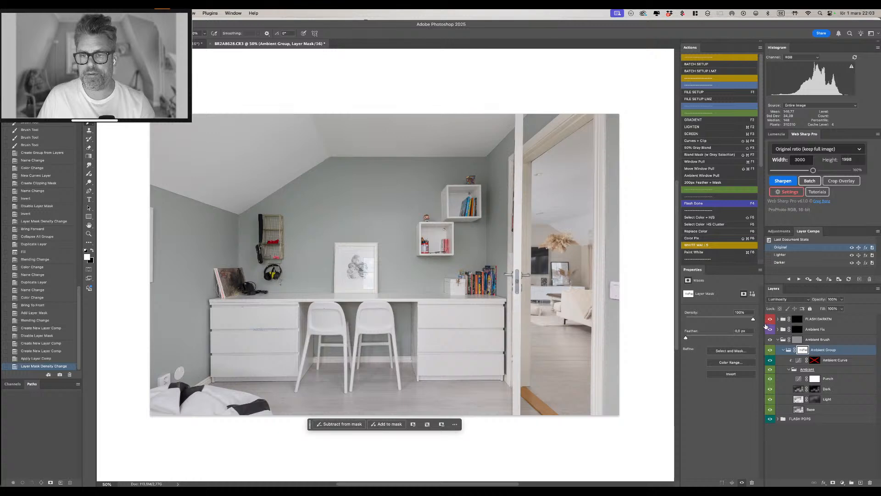
{"action": "left_click_drag", "start_coordinate": [702, 314], "coordinate": [688, 314]}
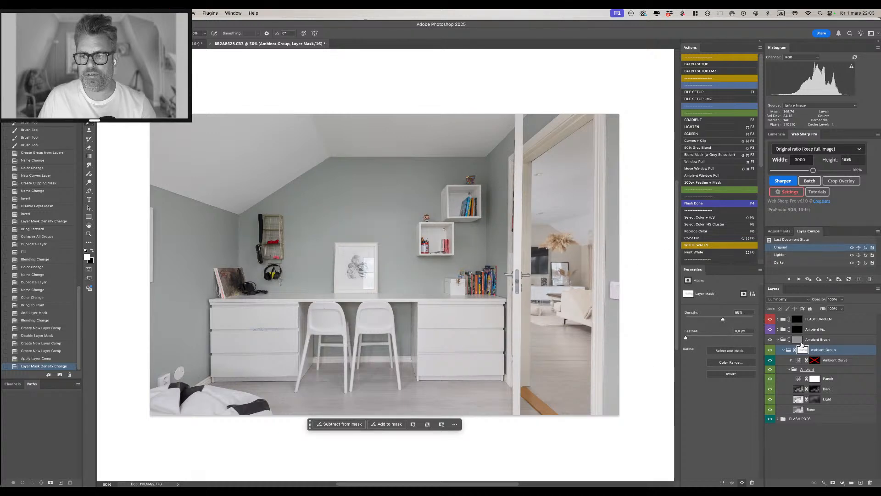
Paint black on the Ambient Brush mask around the framed picture to reduce the ambient light there.
{"action": "left_click", "coordinate": [801, 342]}
{"action": "key", "text": "x"}
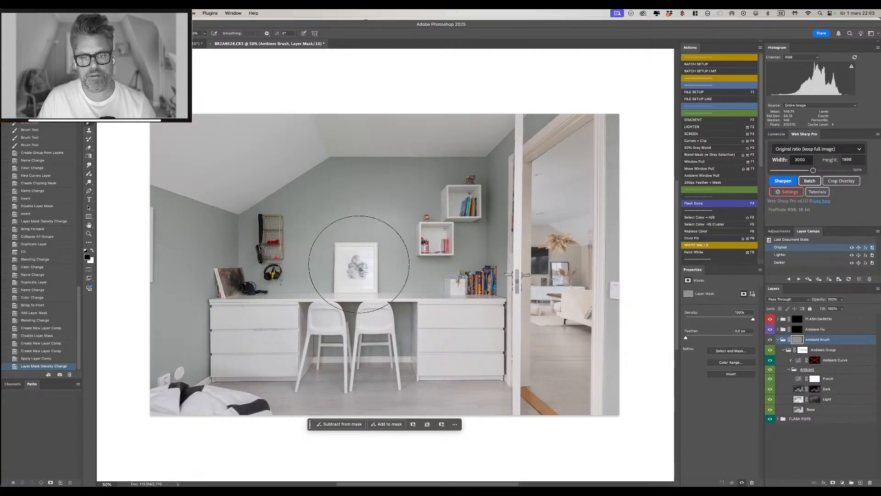
{"action": "mouse_move", "coordinate": [359, 264]}
{"action": "left_mouse_down"}
{"action": "mouse_move", "coordinate": [314, 269]}
{"action": "mouse_move", "coordinate": [390, 276]}
{"action": "left_mouse_up"}
Paint white on the Ambient Brush mask over the bedding, the floor and the desk corner by the books.
{"action": "key", "text": "x"}
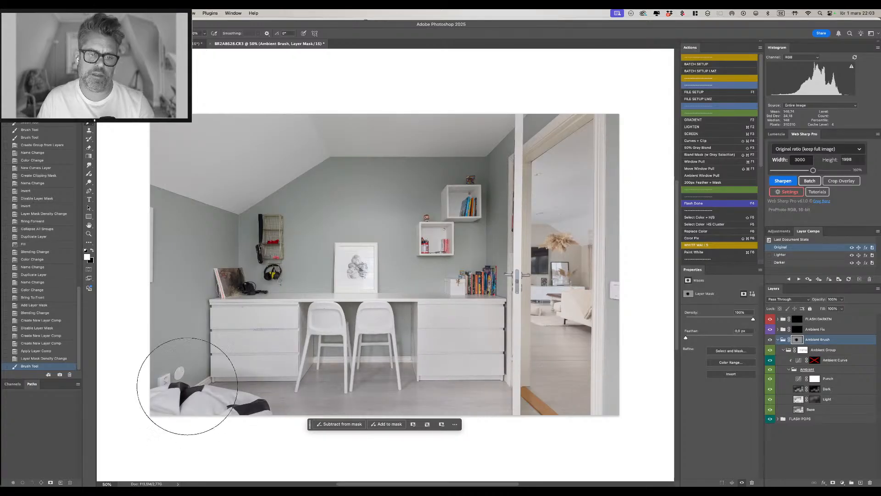
{"action": "mouse_move", "coordinate": [179, 379]}
{"action": "left_mouse_down"}
{"action": "mouse_move", "coordinate": [251, 355]}
{"action": "mouse_move", "coordinate": [204, 369]}
{"action": "mouse_move", "coordinate": [263, 364]}
{"action": "left_mouse_up"}
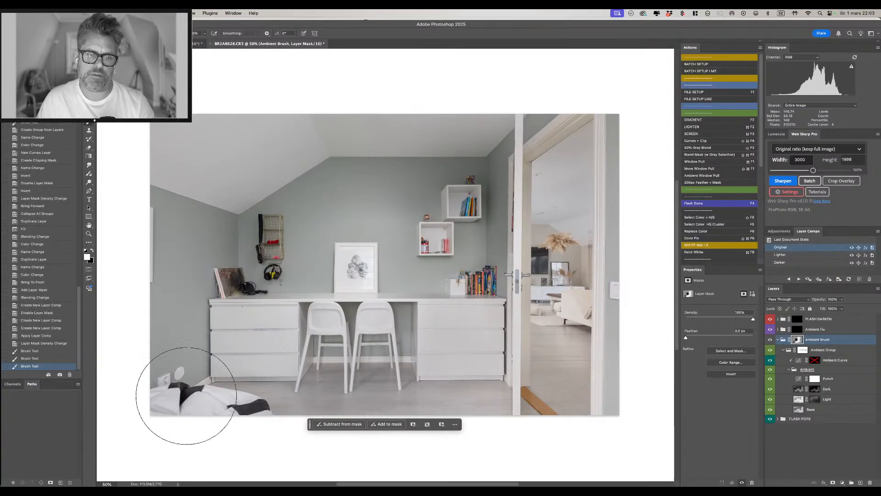
{"action": "left_click_drag", "start_coordinate": [186, 396], "coordinate": [146, 424]}
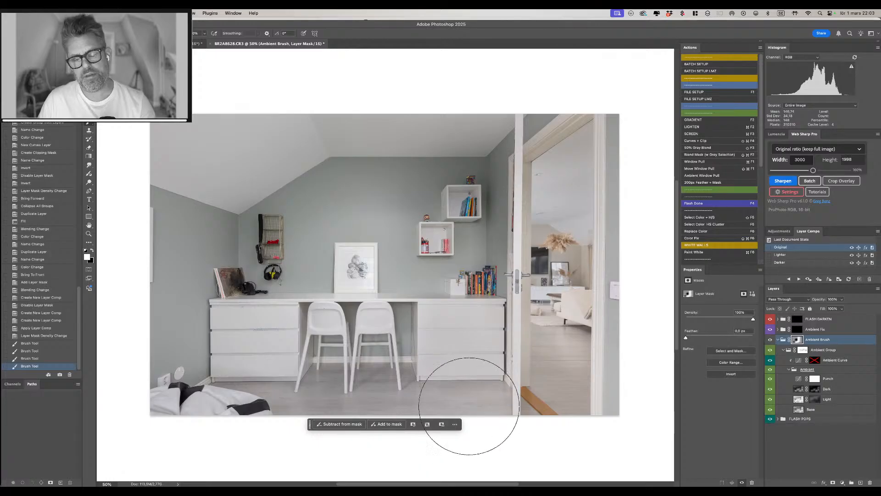
{"action": "left_click_drag", "start_coordinate": [469, 406], "coordinate": [488, 401]}
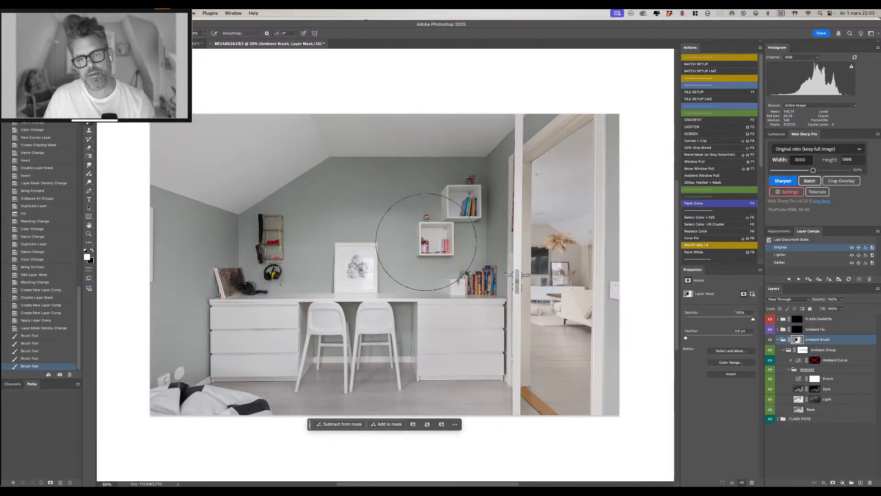
{"action": "left_click_drag", "start_coordinate": [460, 265], "coordinate": [481, 262]}
Paint the framed picture black on the Ambient Brush mask with a smaller brush to remove its ambient reflection.
{"action": "key", "text": "x"}
{"action": "key", "text": "["}
{"action": "key", "text": "["}
{"action": "key", "text": "["}
{"action": "key", "text": "["}
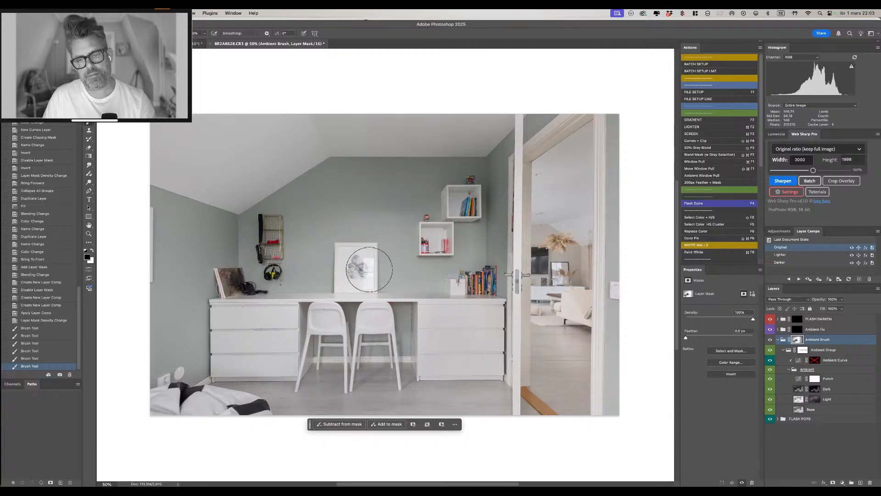
{"action": "mouse_move", "coordinate": [372, 268]}
{"action": "left_mouse_down"}
{"action": "mouse_move", "coordinate": [347, 280]}
{"action": "mouse_move", "coordinate": [346, 294]}
{"action": "mouse_move", "coordinate": [338, 290]}
{"action": "mouse_move", "coordinate": [338, 259]}
{"action": "left_mouse_up"}
Balance the ambient light in the open doorway on the Ambient Brush mask, alternating black and white strokes with a larger brush.
{"action": "key", "text": "]"}
{"action": "key", "text": "]"}
{"action": "key", "text": "]"}
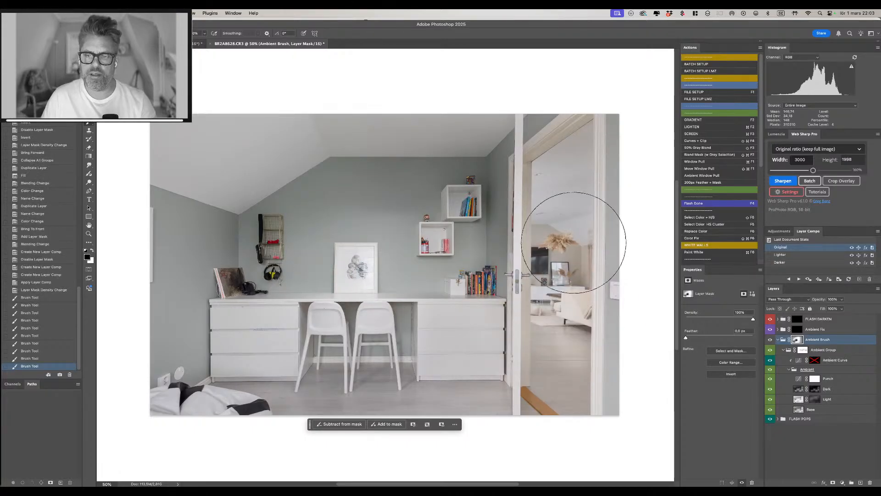
{"action": "mouse_move", "coordinate": [586, 151]}
{"action": "left_mouse_down"}
{"action": "mouse_move", "coordinate": [577, 114]}
{"action": "mouse_move", "coordinate": [556, 201]}
{"action": "mouse_move", "coordinate": [569, 382]}
{"action": "mouse_move", "coordinate": [583, 184]}
{"action": "mouse_move", "coordinate": [599, 324]}
{"action": "left_mouse_up"}
{"action": "key", "text": "x"}
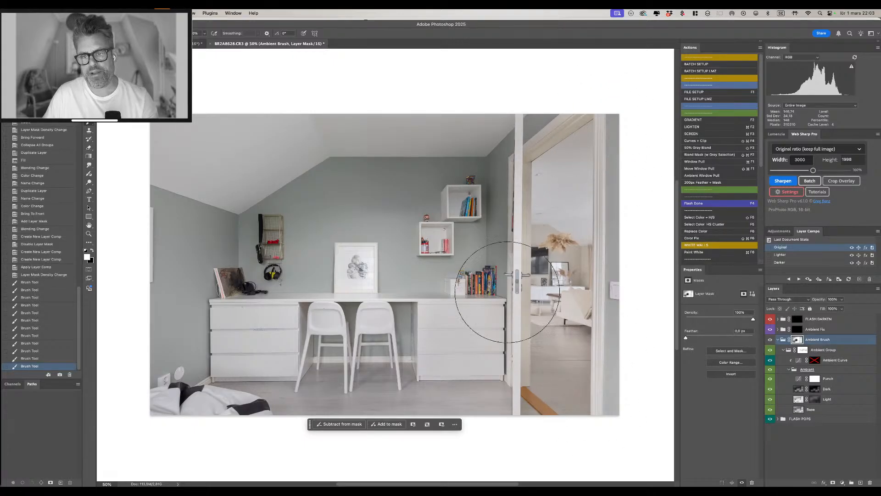
{"action": "mouse_move", "coordinate": [549, 99]}
{"action": "left_mouse_down"}
{"action": "mouse_move", "coordinate": [580, 91]}
{"action": "mouse_move", "coordinate": [560, 114]}
{"action": "left_mouse_up"}
{"action": "key", "text": "x"}
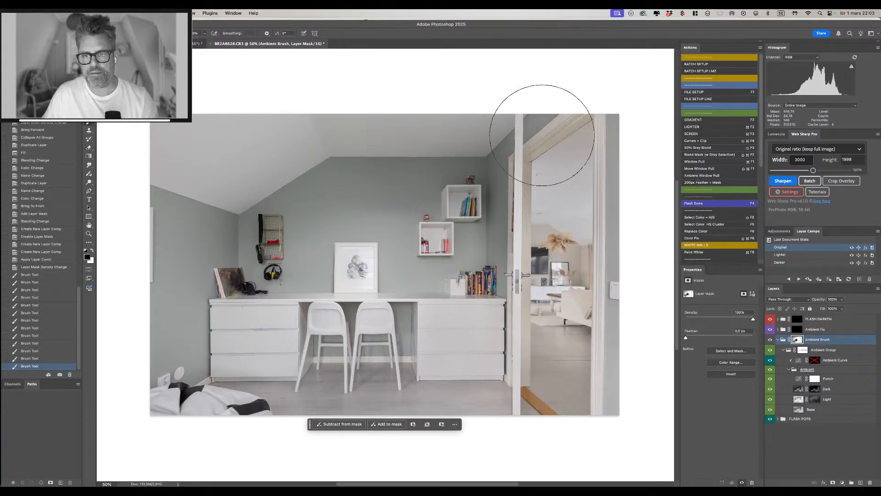
{"action": "mouse_move", "coordinate": [614, 110]}
{"action": "left_mouse_down"}
{"action": "mouse_move", "coordinate": [622, 413]}
{"action": "mouse_move", "coordinate": [620, 112]}
{"action": "mouse_move", "coordinate": [585, 133]}
{"action": "left_mouse_up"}
{"action": "left_click_drag", "start_coordinate": [534, 152], "coordinate": [540, 154]}
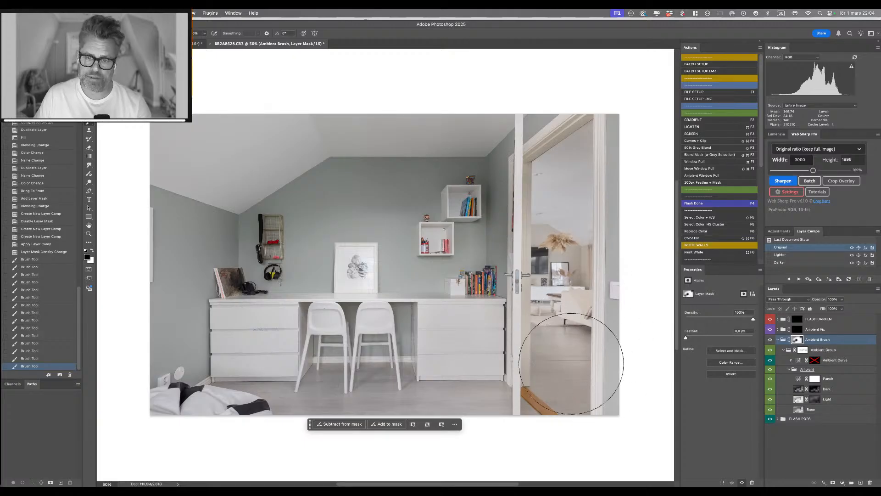
{"action": "mouse_move", "coordinate": [585, 277]}
{"action": "left_mouse_down"}
{"action": "mouse_move", "coordinate": [587, 295]}
{"action": "mouse_move", "coordinate": [567, 160]}
{"action": "mouse_move", "coordinate": [578, 157]}
{"action": "mouse_move", "coordinate": [563, 144]}
{"action": "mouse_move", "coordinate": [577, 126]}
{"action": "left_mouse_up"}
{"action": "key", "text": "x"}
{"action": "key", "text": "x"}
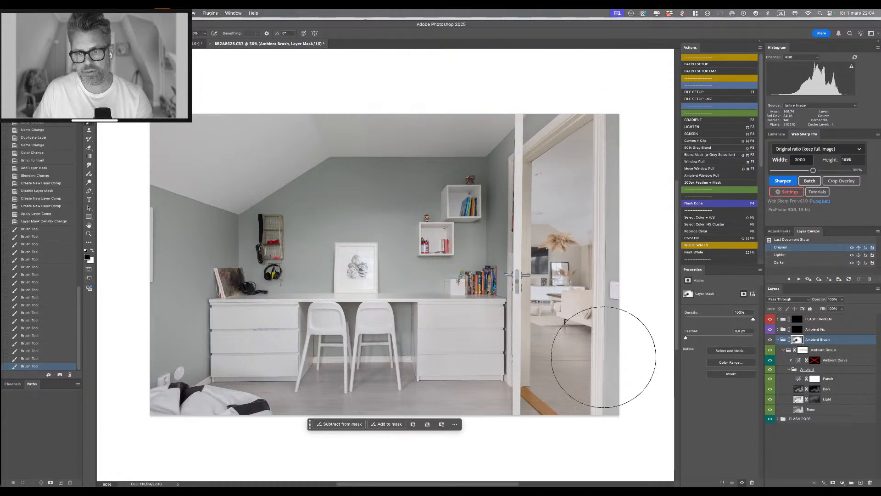
{"action": "left_click_drag", "start_coordinate": [559, 367], "coordinate": [550, 147]}
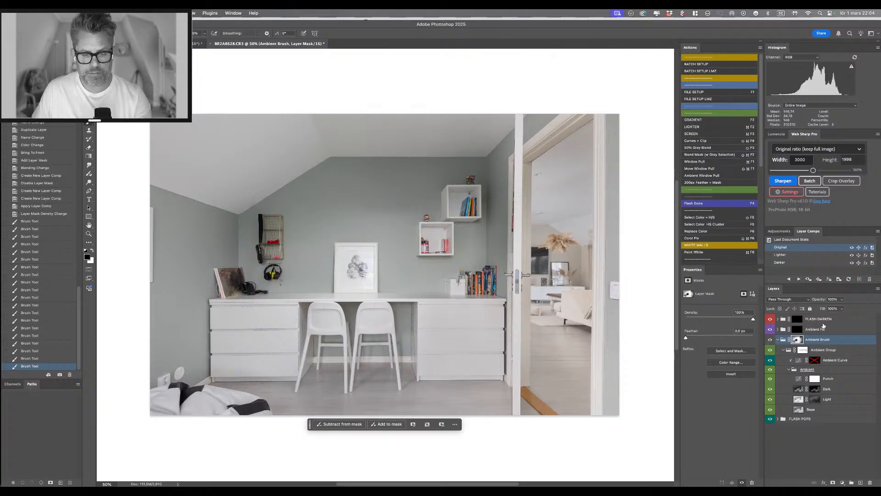
Select the doorway's color cast by sampled color range and desaturate it with a Hue/Saturation adjustment at saturation -45.
{"action": "key", "text": "F5"}
{"action": "mouse_move", "coordinate": [561, 120]}
{"action": "left_mouse_down"}
{"action": "mouse_move", "coordinate": [551, 143]}
{"action": "mouse_move", "coordinate": [551, 135]}
{"action": "mouse_move", "coordinate": [601, 132]}
{"action": "mouse_move", "coordinate": [597, 302]}
{"action": "mouse_move", "coordinate": [588, 325]}
{"action": "mouse_move", "coordinate": [598, 328]}
{"action": "mouse_move", "coordinate": [601, 374]}
{"action": "mouse_move", "coordinate": [530, 339]}
{"action": "mouse_move", "coordinate": [526, 326]}
{"action": "mouse_move", "coordinate": [580, 276]}
{"action": "left_mouse_up"}
{"action": "left_click", "coordinate": [810, 81]}
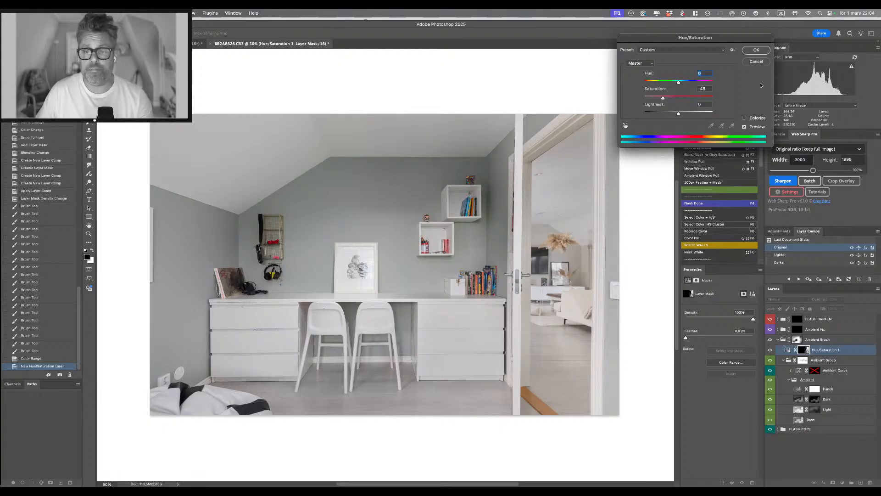
{"action": "left_click", "coordinate": [756, 49]}
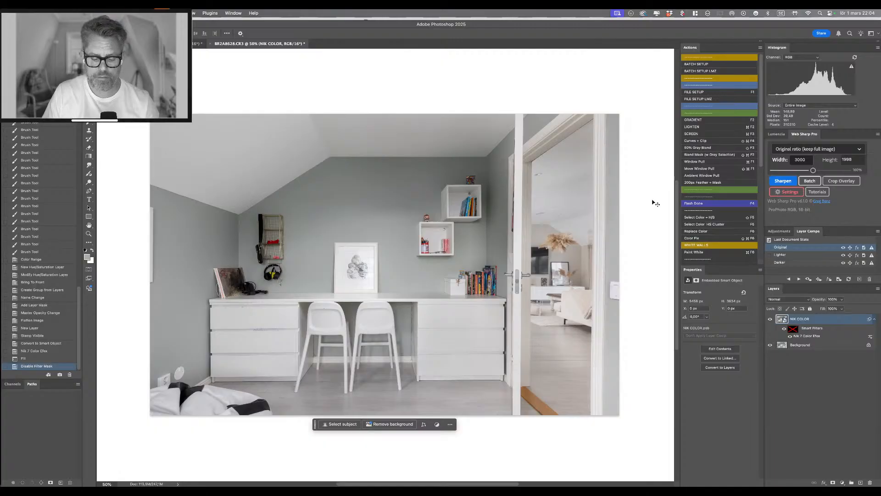
Set the NIK COLOR layer's opacity to 60%, flatten the image and apply Auto Contrast faded to 50%.
{"action": "key", "text": "6"}
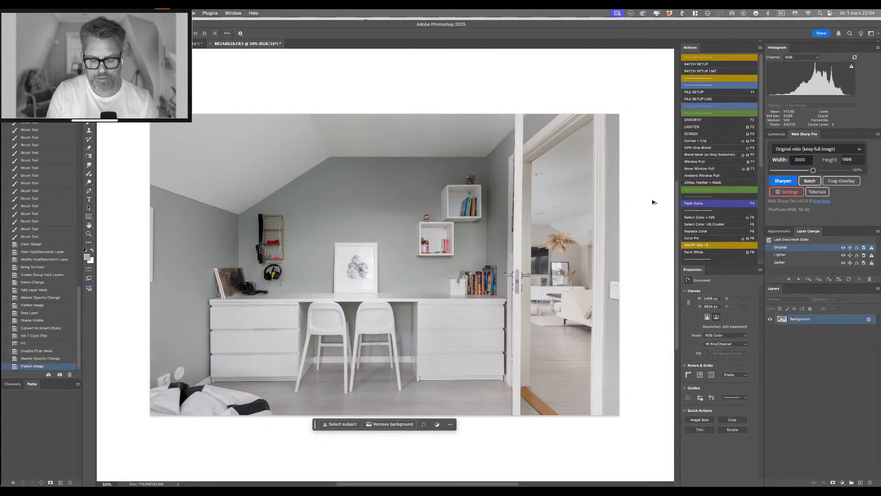
{"action": "key", "text": "super+alt+shift+l"}
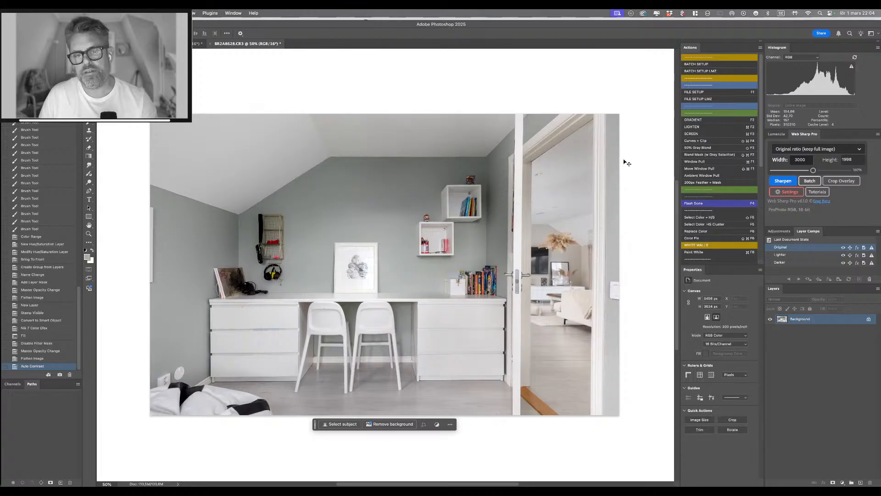
{"action": "key", "text": "shift+super+f"}
{"action": "type", "text": "50"}
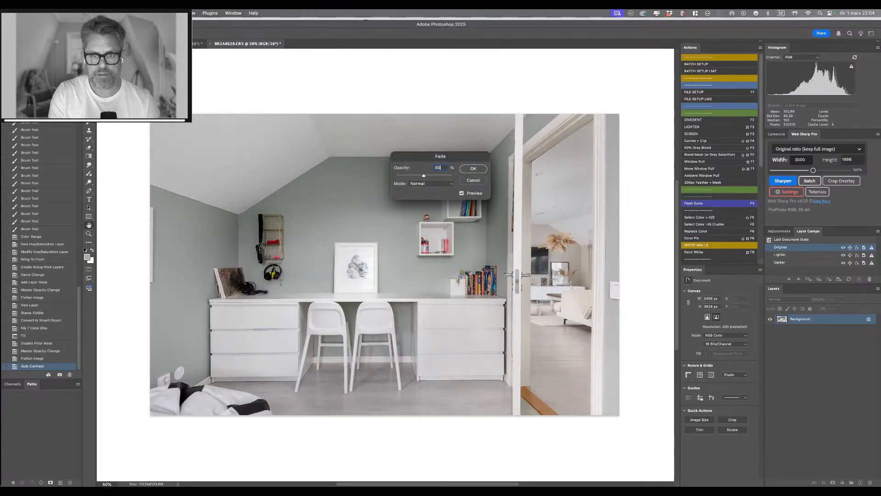
{"action": "key", "text": "Return"}
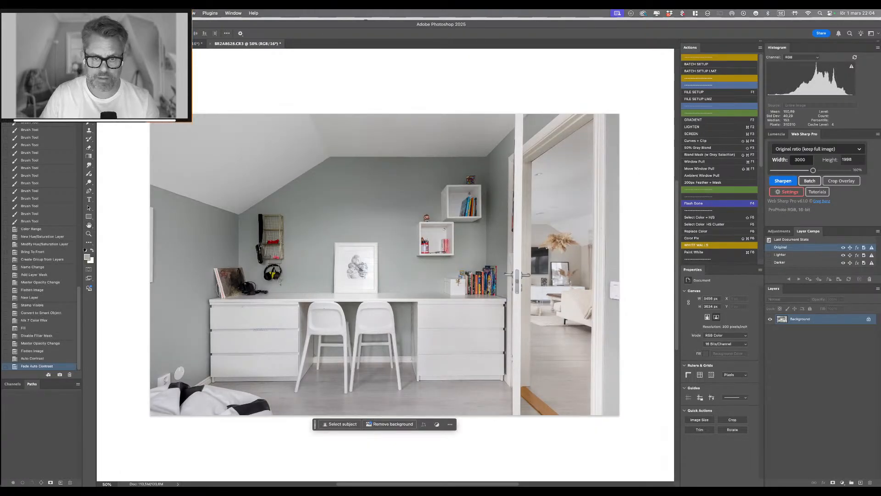
Open the Camera Raw Filter on the flattened desk photo and try its automatic light and color adjustment, then undo it.
{"action": "key", "text": "shift+super+a"}
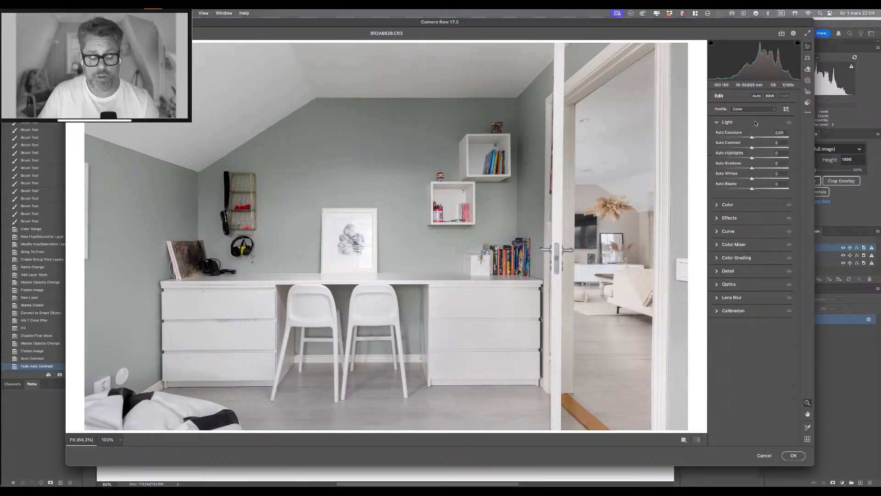
{"action": "left_click", "coordinate": [757, 95]}
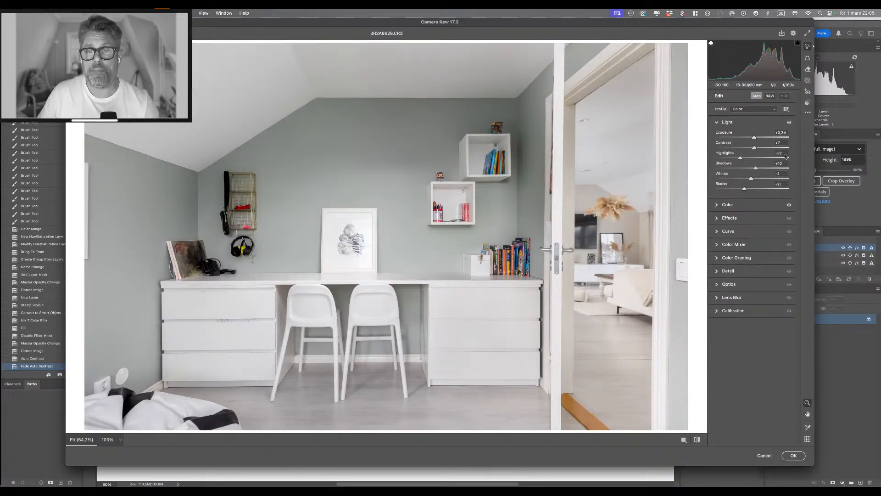
{"action": "key", "text": "alt"}
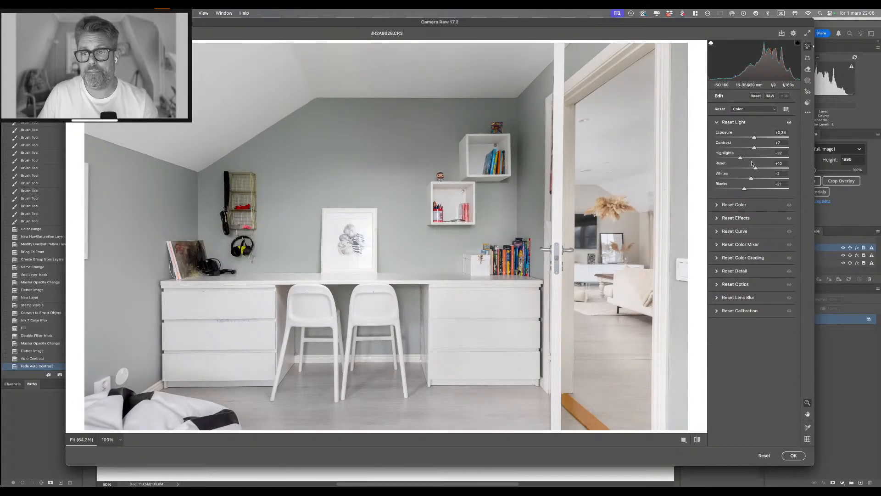
{"action": "left_click", "coordinate": [731, 205]}
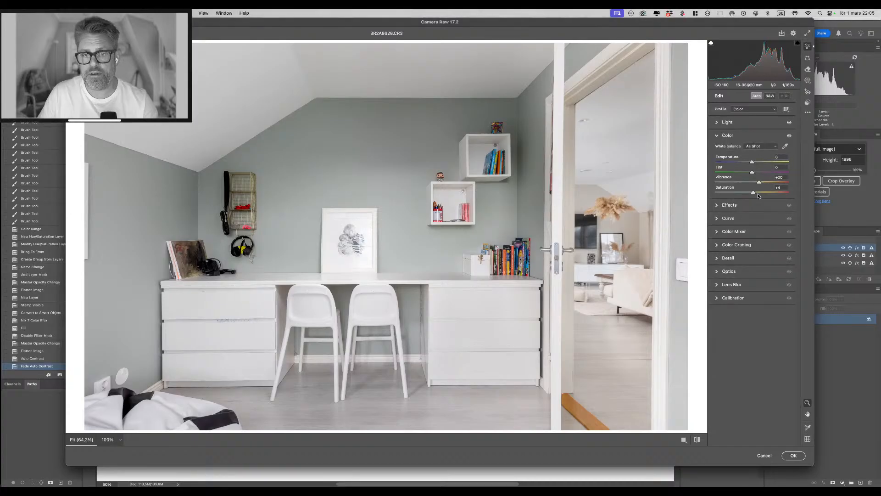
{"action": "key", "text": "super+z"}
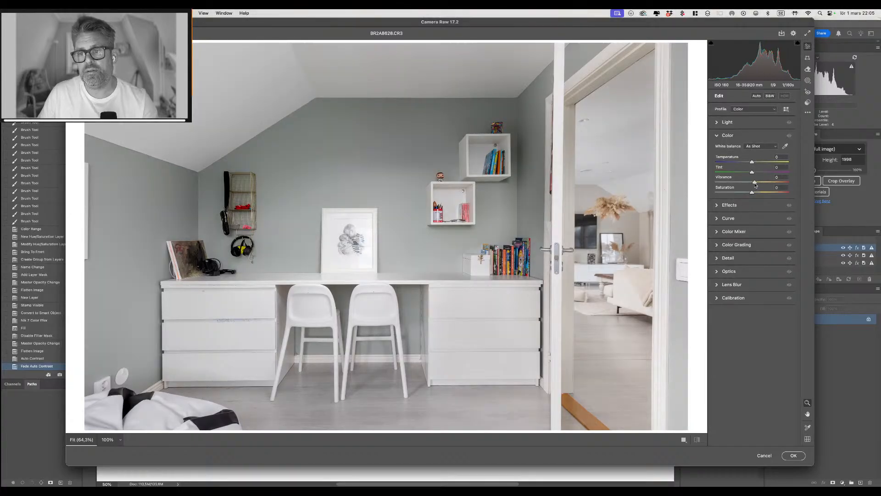
Finish the Camera Raw edit with vibrance +30 and Full Upright correction, and sharpen the photo for web at width 3000.
{"action": "left_click_drag", "start_coordinate": [755, 185], "coordinate": [760, 185]}
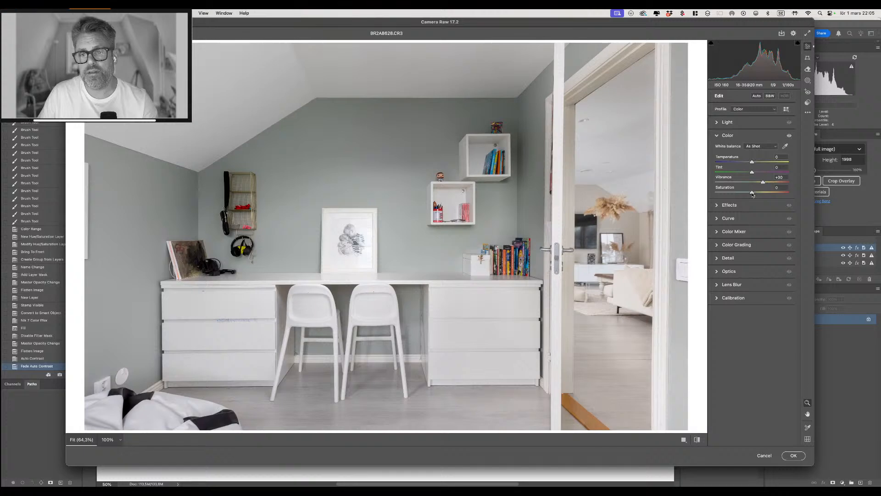
{"action": "left_click", "coordinate": [807, 59]}
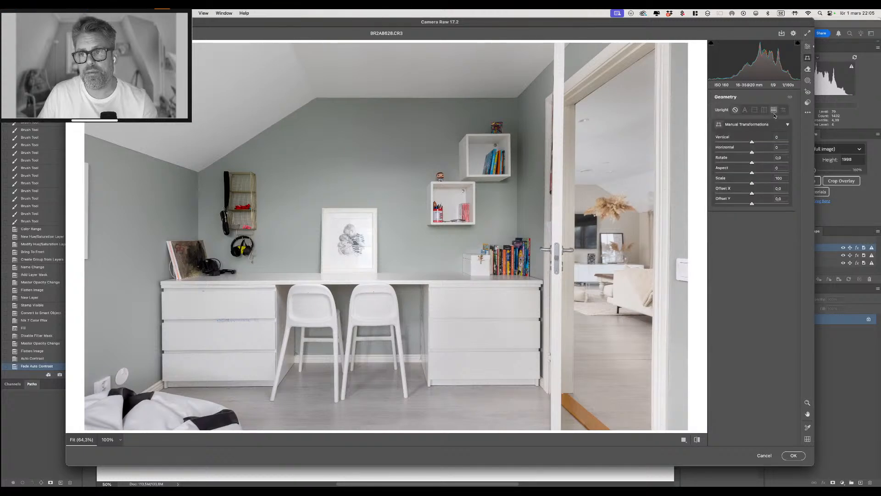
{"action": "left_click", "coordinate": [774, 111]}
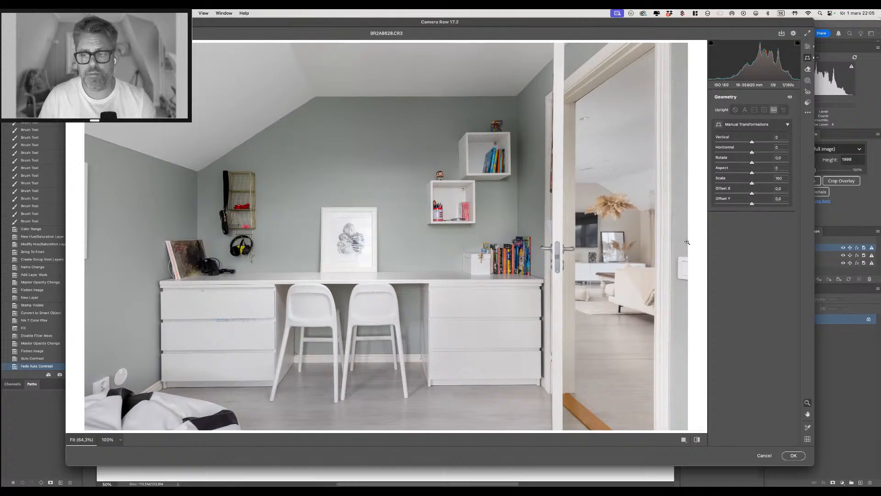
{"action": "left_click", "coordinate": [793, 455]}
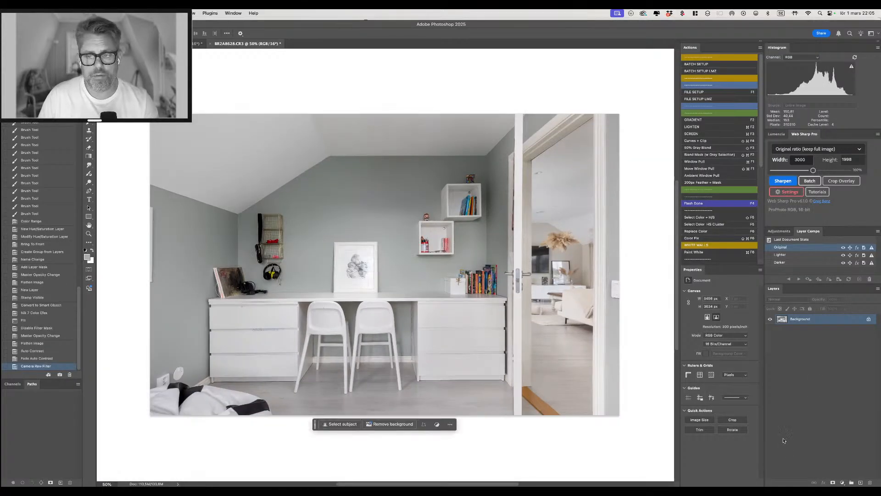
{"action": "left_click", "coordinate": [787, 182]}
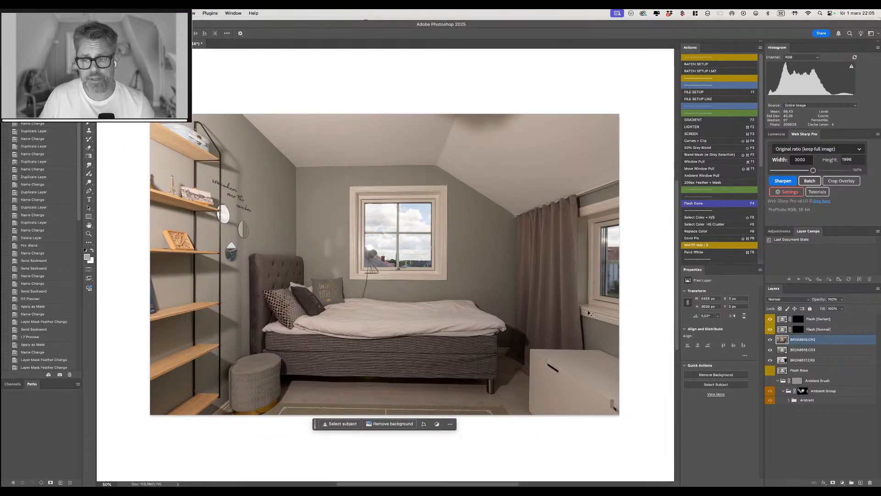
Compare the bedroom with and without the dark window exposure and turn that layer into a black-masked Window Pull in Darken mode.
{"action": "left_click", "coordinate": [771, 340]}
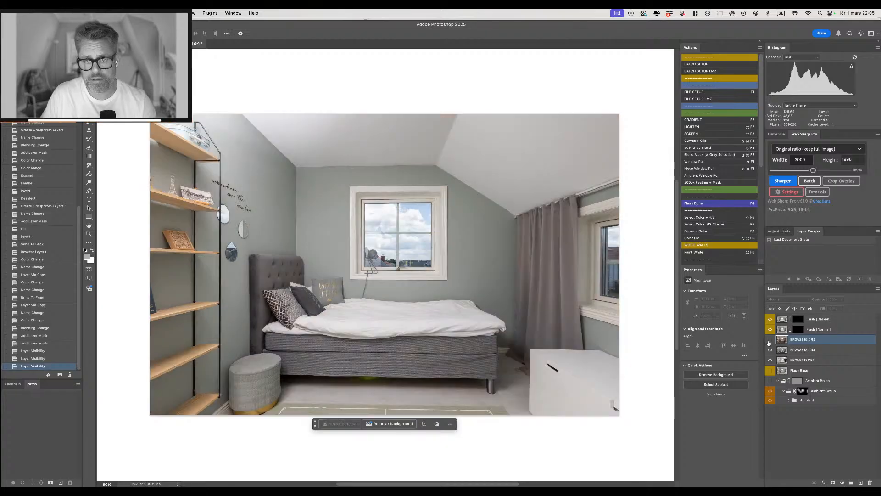
{"action": "left_click", "coordinate": [770, 341]}
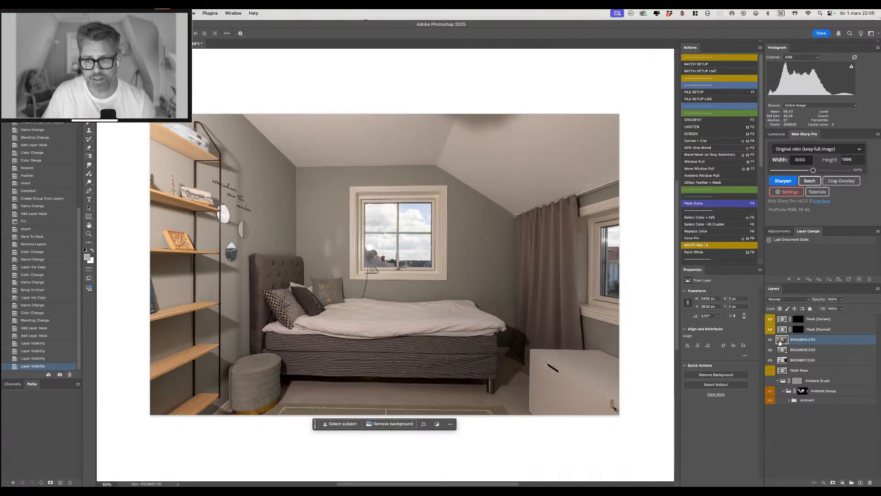
{"action": "left_click", "coordinate": [770, 340]}
{"action": "left_click", "coordinate": [770, 340]}
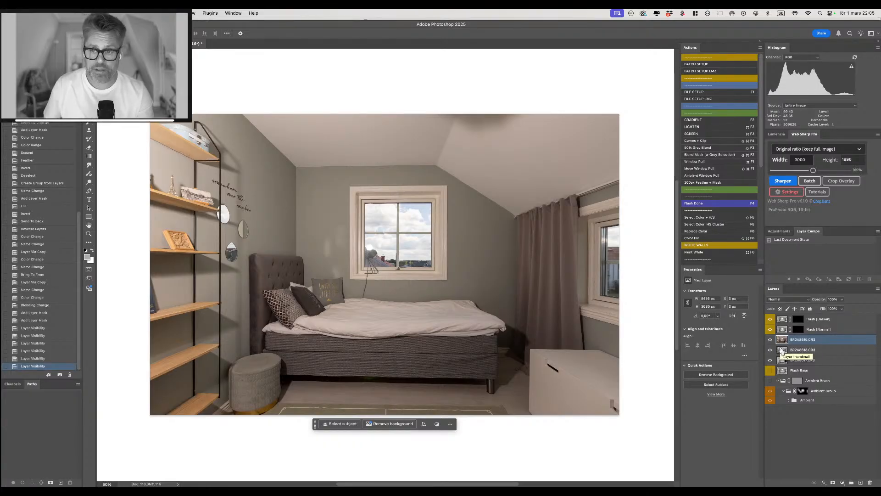
{"action": "key", "text": "super+F1"}
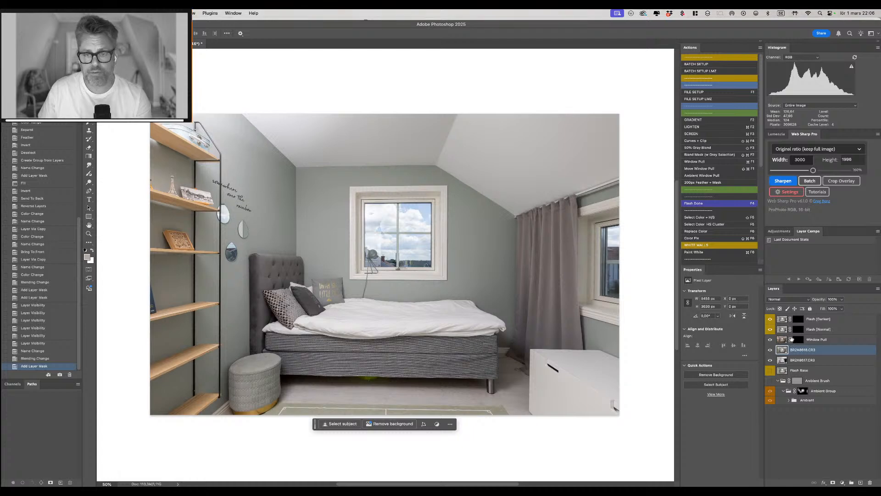
Turn the flash exposure below Window Pull into a Gradient layer and draw a short horizontal mask gradient across the back window, hiding its left side.
{"action": "key", "text": "F2"}
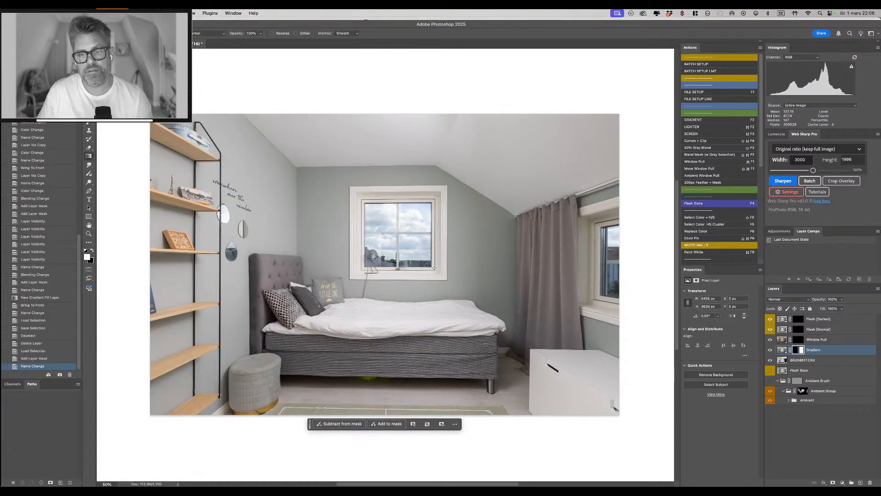
{"action": "left_click_drag", "start_coordinate": [426, 271], "coordinate": [347, 271]}
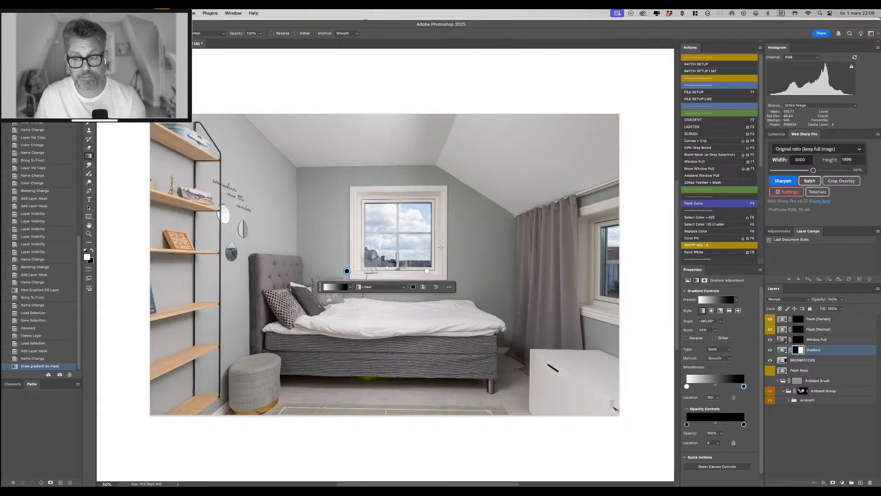
Paint white with a large brush on the Flash (Normal) mask over the shelf wall and the floor beside the bed.
{"action": "key", "text": "b"}
{"action": "key", "text": "alt+]"}
{"action": "key", "text": "alt+]"}
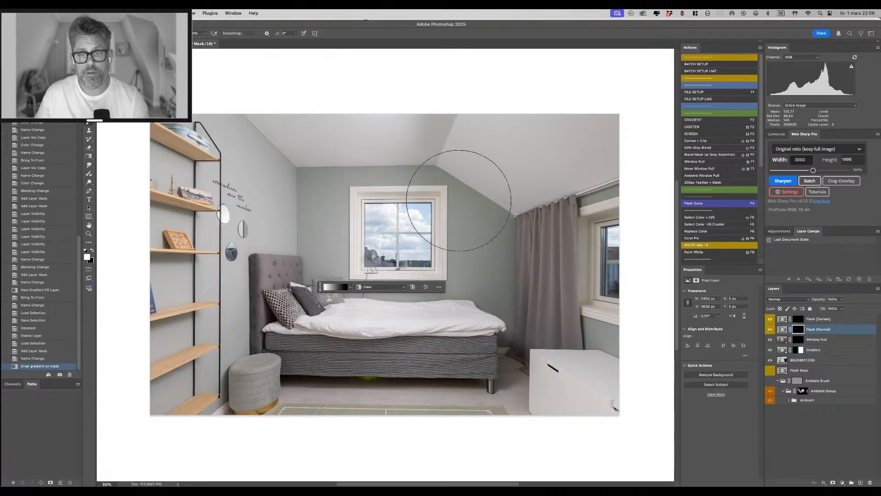
{"action": "left_click_drag", "start_coordinate": [401, 168], "coordinate": [445, 162], "text": "ctrl+alt"}
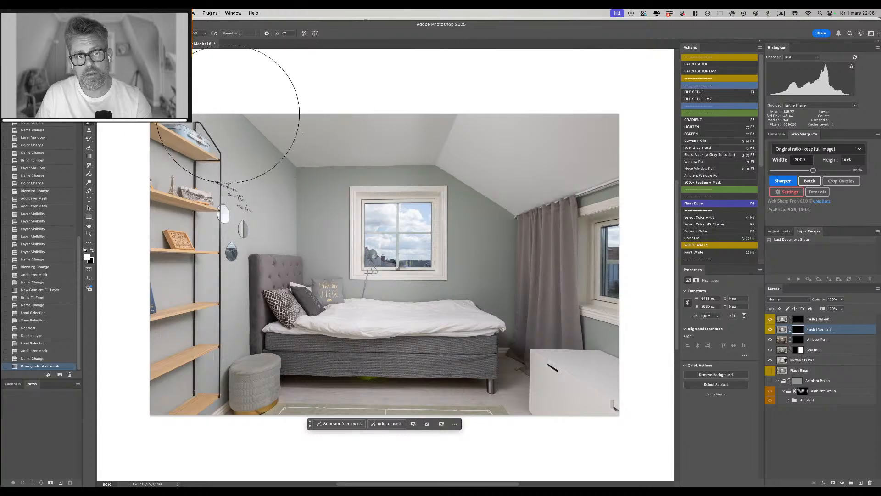
{"action": "mouse_move", "coordinate": [235, 295]}
{"action": "left_mouse_down"}
{"action": "mouse_move", "coordinate": [174, 389]}
{"action": "mouse_move", "coordinate": [175, 404]}
{"action": "mouse_move", "coordinate": [193, 368]}
{"action": "mouse_move", "coordinate": [187, 411]}
{"action": "mouse_move", "coordinate": [199, 387]}
{"action": "mouse_move", "coordinate": [162, 375]}
{"action": "left_mouse_up"}
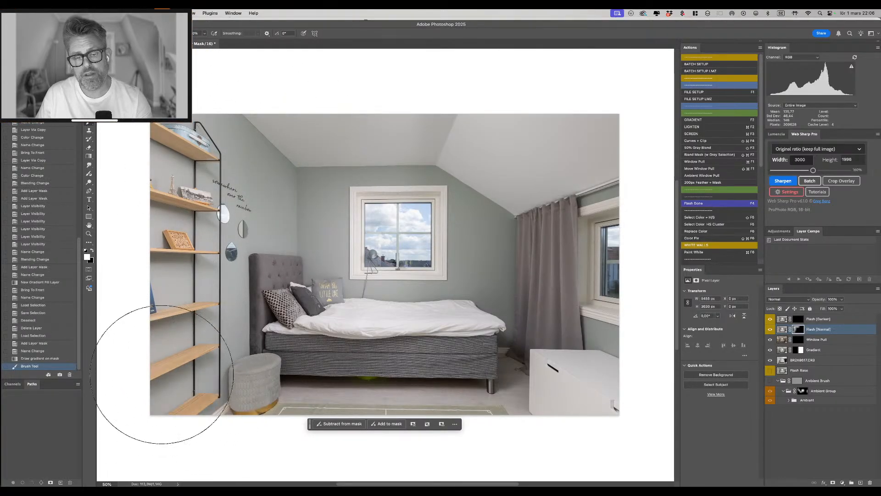
{"action": "mouse_move", "coordinate": [257, 410]}
{"action": "left_mouse_down"}
{"action": "mouse_move", "coordinate": [323, 379]}
{"action": "mouse_move", "coordinate": [367, 399]}
{"action": "mouse_move", "coordinate": [467, 409]}
{"action": "mouse_move", "coordinate": [349, 401]}
{"action": "left_mouse_up"}
Refine the Flash (Normal) mask at the foot of the bed with black and white, and paint white over the curtain and side window.
{"action": "key", "text": "x"}
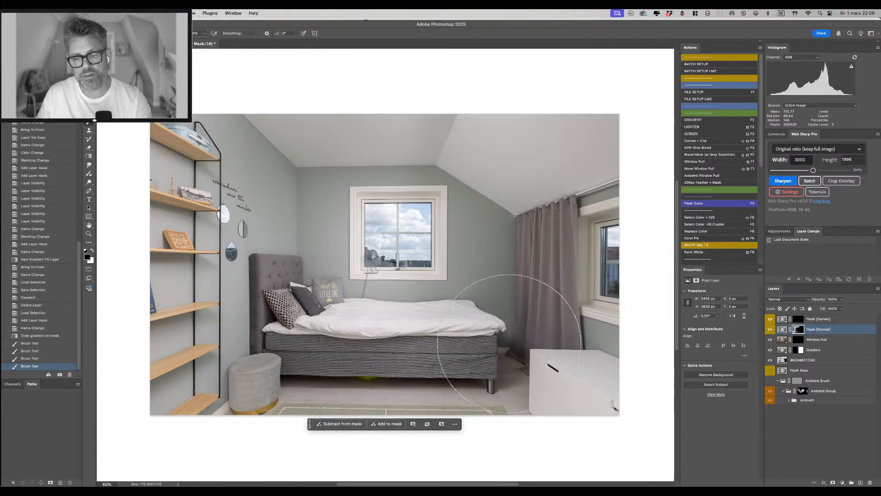
{"action": "left_click", "coordinate": [516, 362]}
{"action": "key", "text": "x"}
{"action": "left_click", "coordinate": [522, 364]}
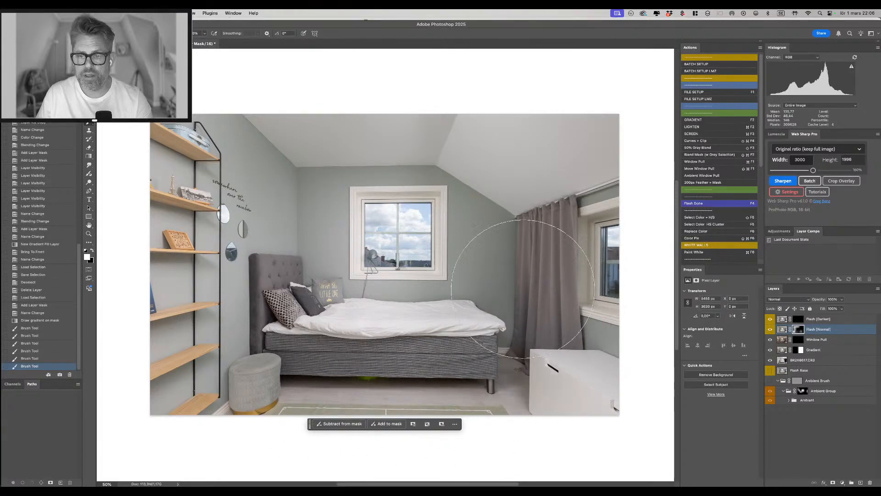
{"action": "left_click_drag", "start_coordinate": [519, 238], "coordinate": [580, 265]}
{"action": "left_click_drag", "start_coordinate": [602, 206], "coordinate": [607, 184]}
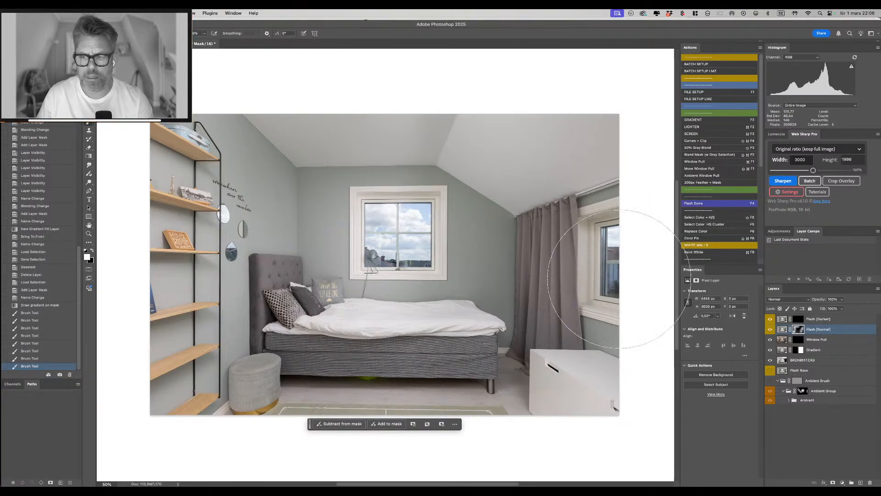
Bring the Window Pull layer to the front and paint white on its mask over all panes of the back window.
{"action": "left_click", "coordinate": [802, 339]}
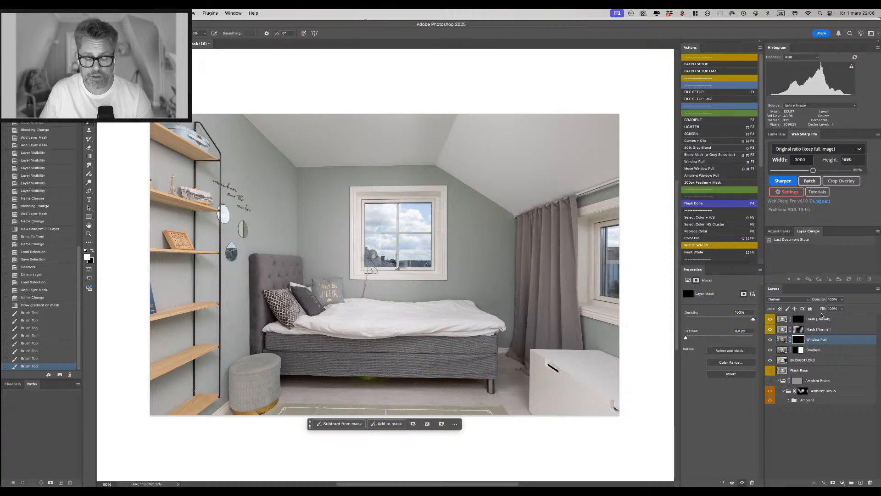
{"action": "key", "text": "super+shift+bracketright"}
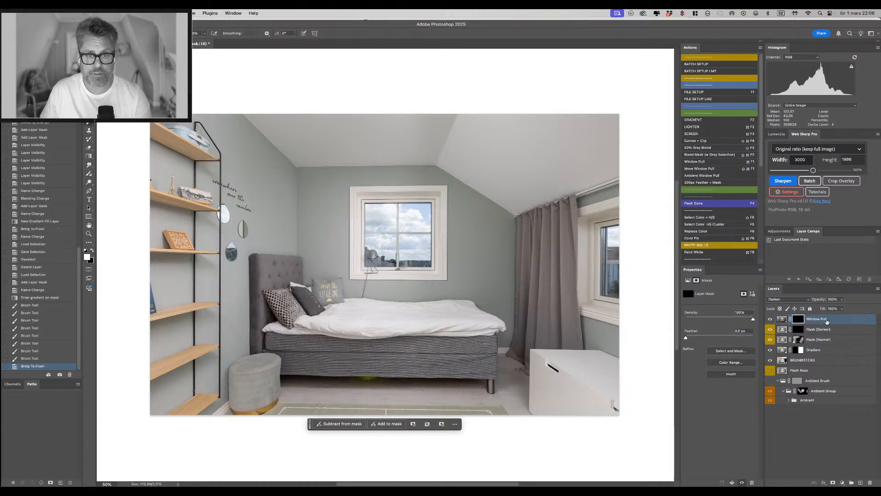
{"action": "mouse_move", "coordinate": [399, 232]}
{"action": "left_mouse_down"}
{"action": "mouse_move", "coordinate": [374, 236]}
{"action": "mouse_move", "coordinate": [413, 249]}
{"action": "mouse_move", "coordinate": [288, 264]}
{"action": "left_mouse_up"}
{"action": "key", "text": "super+space"}
{"action": "mouse_move", "coordinate": [381, 265]}
{"action": "left_mouse_down"}
{"action": "mouse_move", "coordinate": [372, 264]}
{"action": "mouse_move", "coordinate": [402, 252]}
{"action": "mouse_move", "coordinate": [373, 256]}
{"action": "mouse_move", "coordinate": [404, 245]}
{"action": "left_mouse_up"}
{"action": "mouse_move", "coordinate": [462, 249]}
{"action": "left_mouse_down"}
{"action": "mouse_move", "coordinate": [462, 279]}
{"action": "mouse_move", "coordinate": [496, 253]}
{"action": "left_mouse_up"}
{"action": "left_click_drag", "start_coordinate": [394, 267], "coordinate": [358, 281]}
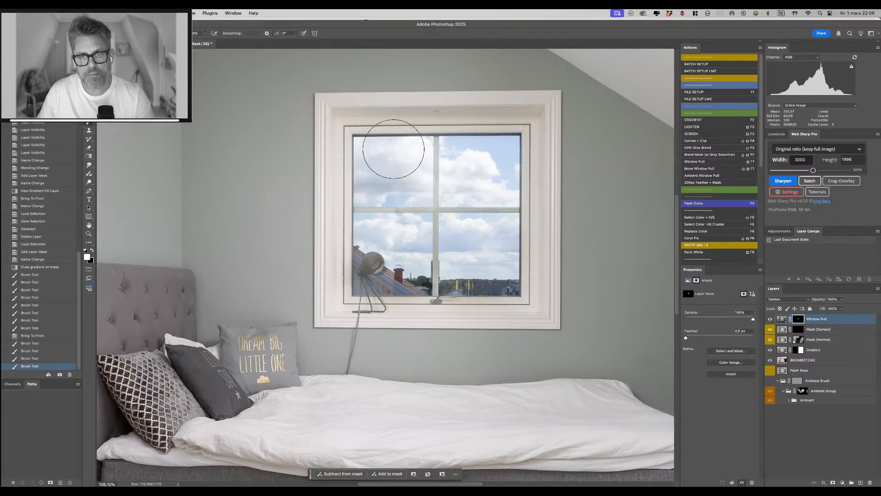
{"action": "left_click_drag", "start_coordinate": [389, 164], "coordinate": [414, 178]}
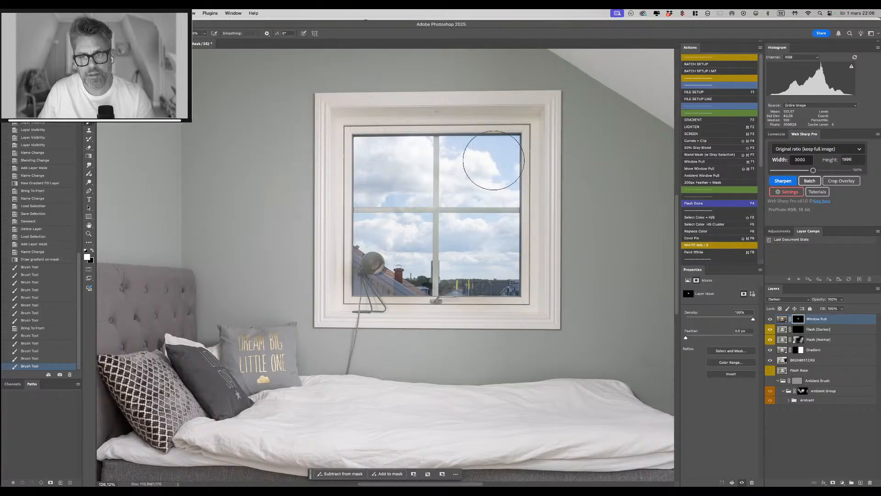
{"action": "left_click_drag", "start_coordinate": [477, 172], "coordinate": [490, 172]}
{"action": "left_click_drag", "start_coordinate": [482, 251], "coordinate": [517, 249]}
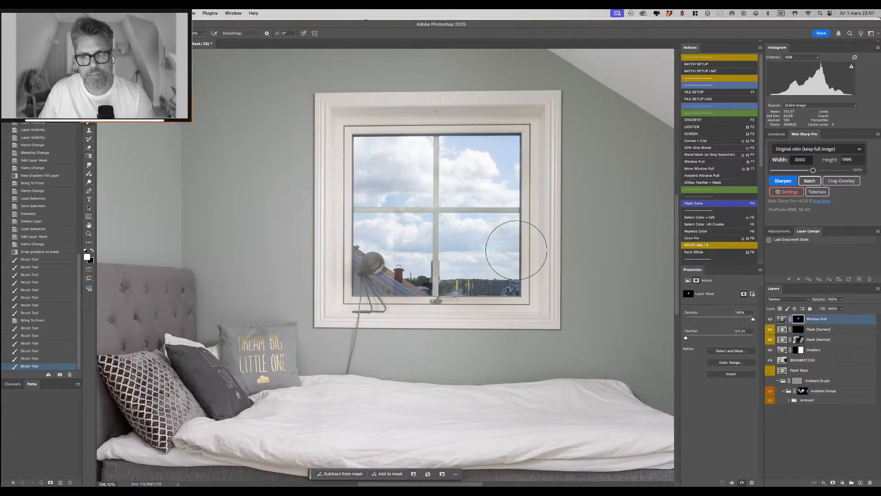
Run the Flash Done action on the bedroom layers and set the Ambient Curve to the Medium Contrast (RGB) preset.
{"action": "key", "text": "super+0"}
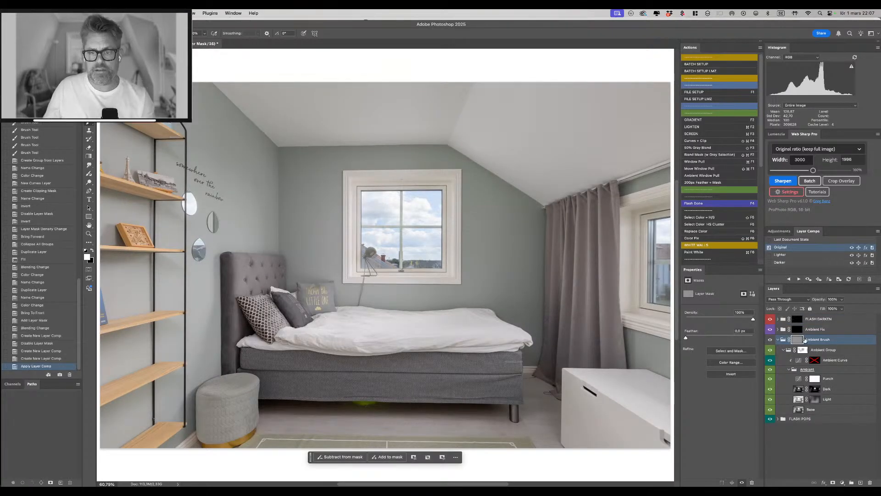
{"action": "left_click", "coordinate": [791, 363]}
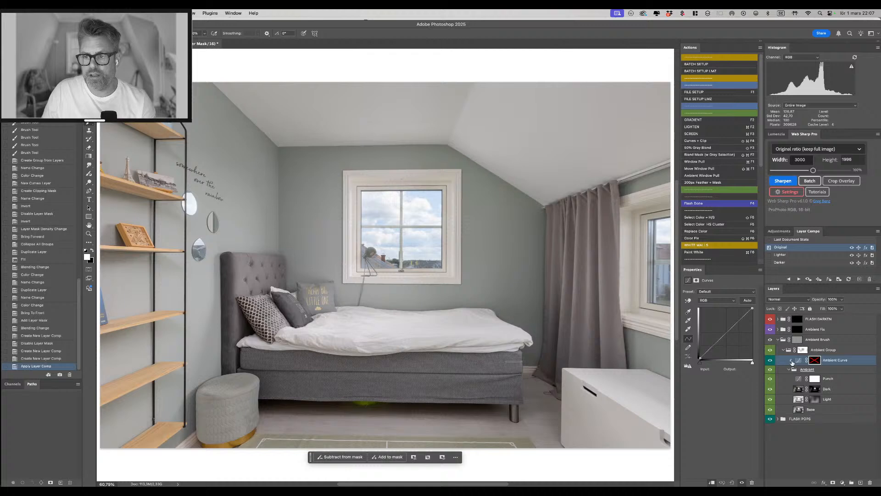
{"action": "left_click", "coordinate": [730, 292]}
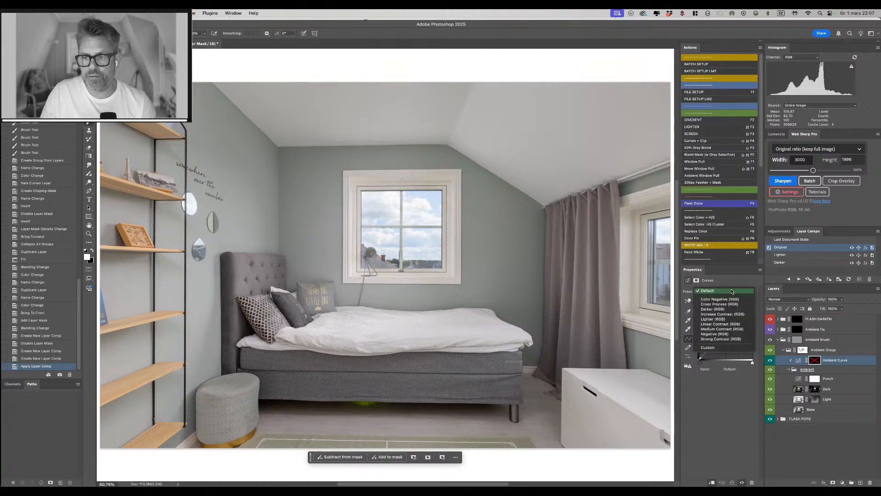
{"action": "left_click", "coordinate": [721, 329]}
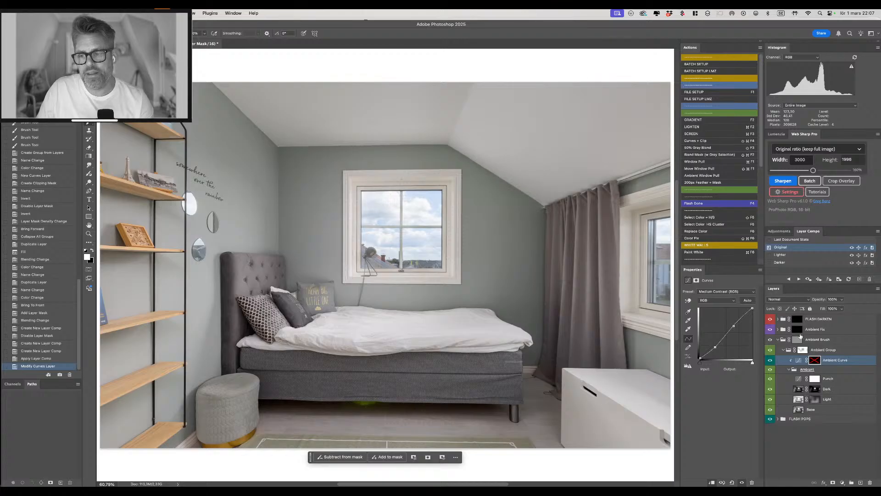
Compare the bedroom photo with the Ambient Group layer mask turned on and off.
{"action": "left_click", "coordinate": [801, 350], "text": "shift"}
{"action": "left_click", "coordinate": [801, 351], "text": "shift"}
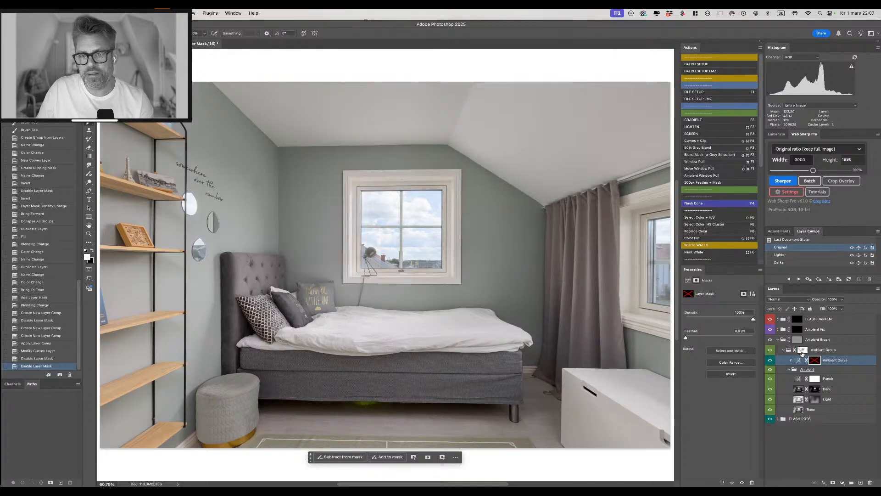
{"action": "left_click", "coordinate": [801, 352], "text": "shift"}
{"action": "left_click", "coordinate": [801, 352], "text": "shift"}
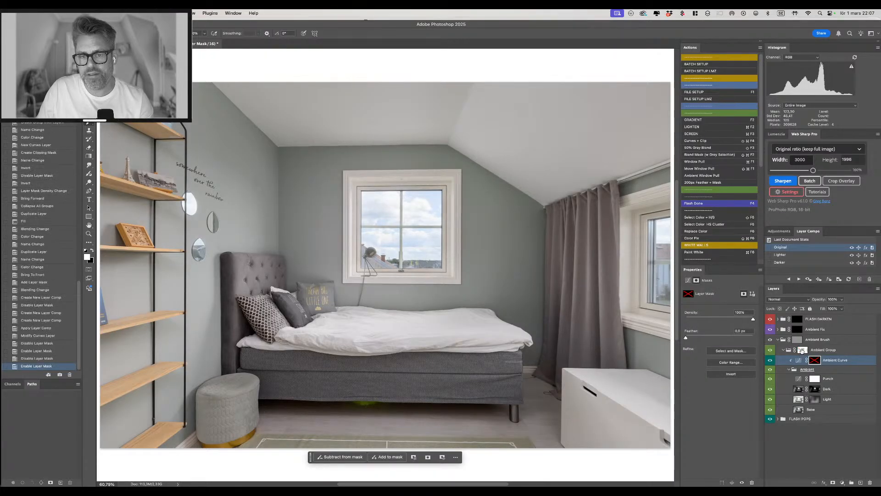
{"action": "left_click", "coordinate": [801, 351], "text": "shift"}
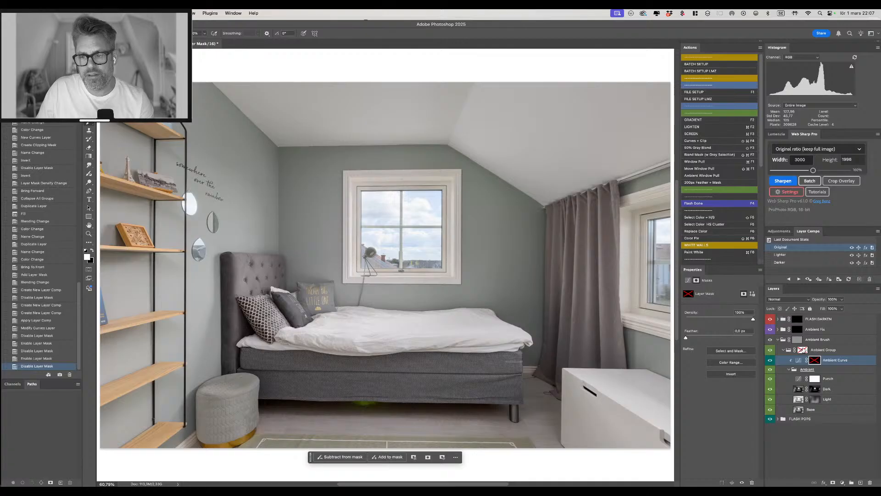
Paint white on the FLASH DARKEN group mask over the panes of the back window and the side window.
{"action": "left_click", "coordinate": [798, 320]}
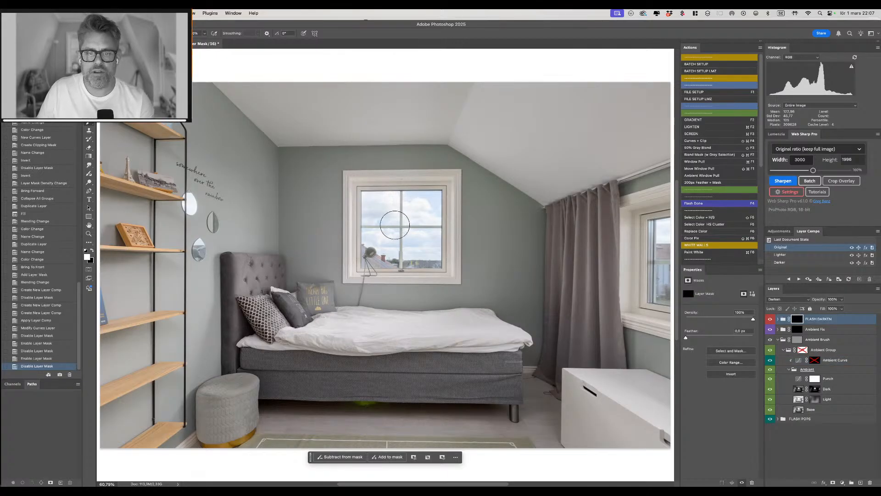
{"action": "left_click_drag", "start_coordinate": [395, 224], "coordinate": [434, 199]}
{"action": "mouse_move", "coordinate": [388, 233]}
{"action": "left_mouse_down"}
{"action": "mouse_move", "coordinate": [383, 206]}
{"action": "mouse_move", "coordinate": [441, 225]}
{"action": "left_mouse_up"}
{"action": "left_click_drag", "start_coordinate": [649, 244], "coordinate": [655, 252]}
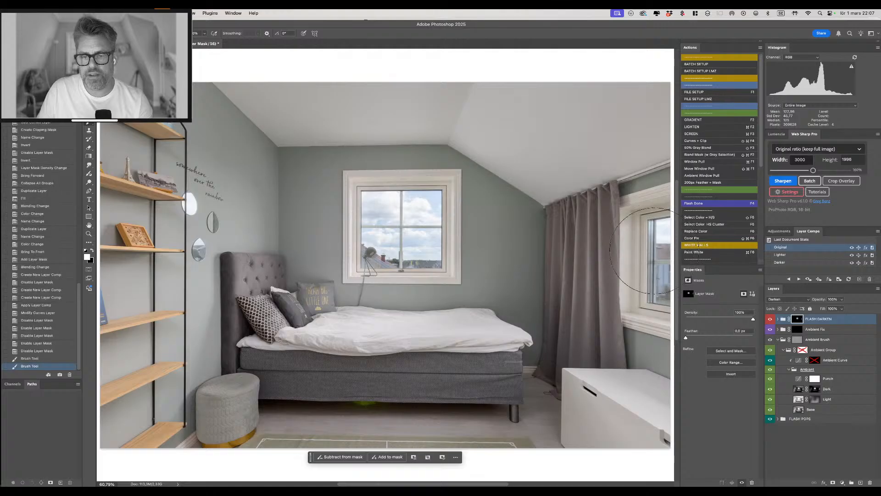
Re-enable the Ambient Group layer mask and compare the photo with the mask off and on.
{"action": "key", "text": "x"}
{"action": "left_click", "coordinate": [805, 351]}
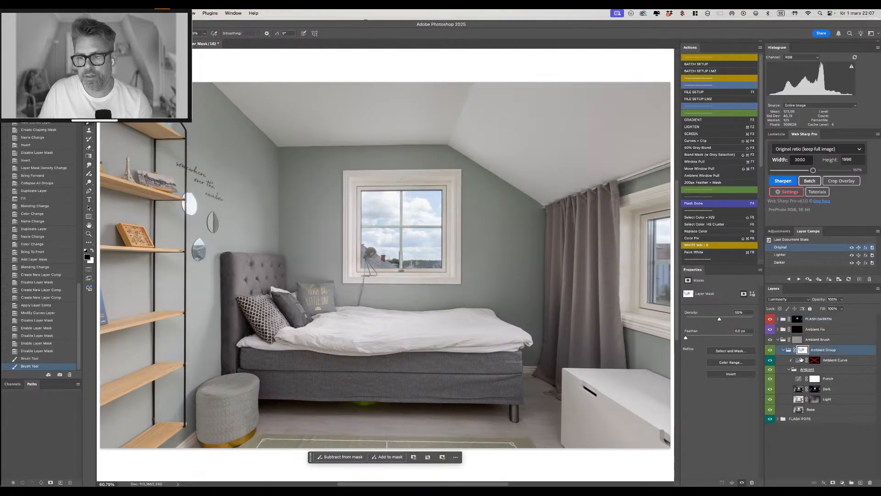
{"action": "left_click", "coordinate": [804, 351], "text": "shift"}
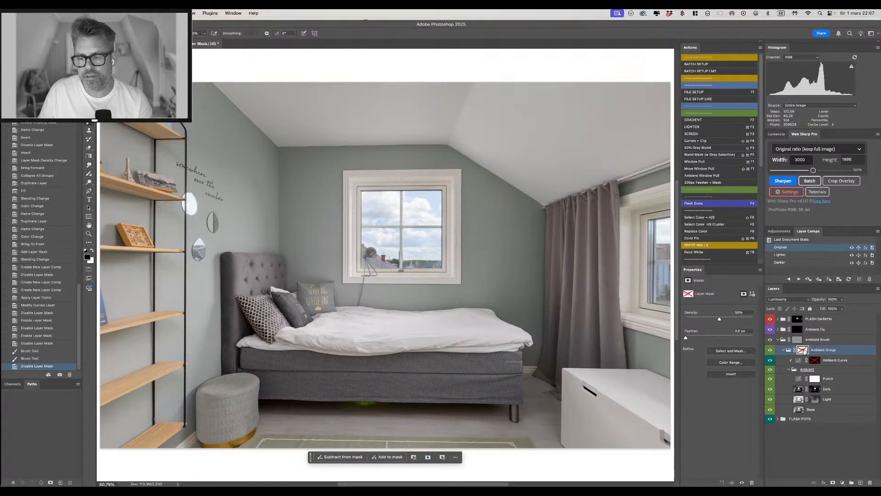
{"action": "left_click", "coordinate": [804, 352], "text": "shift"}
Paint black over the white duvet and white over the grey bed base on the Ambient Brush mask.
{"action": "left_click", "coordinate": [797, 340]}
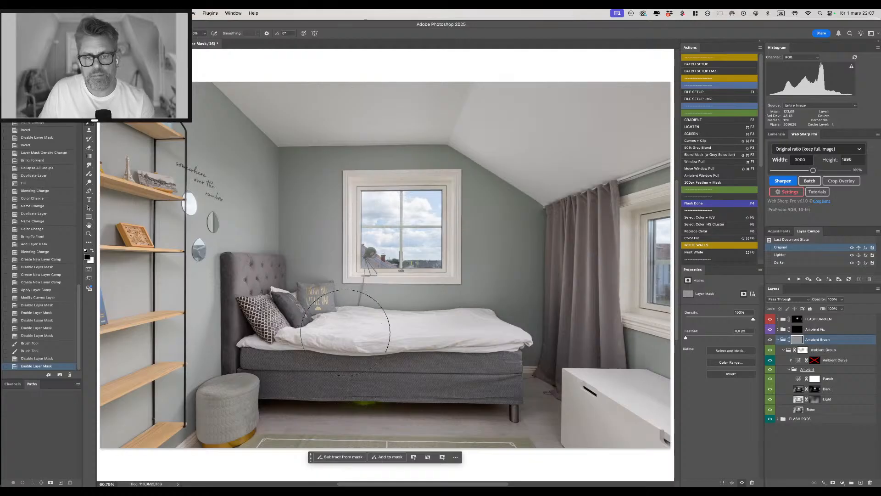
{"action": "left_click_drag", "start_coordinate": [358, 323], "coordinate": [346, 323]}
{"action": "key", "text": "x"}
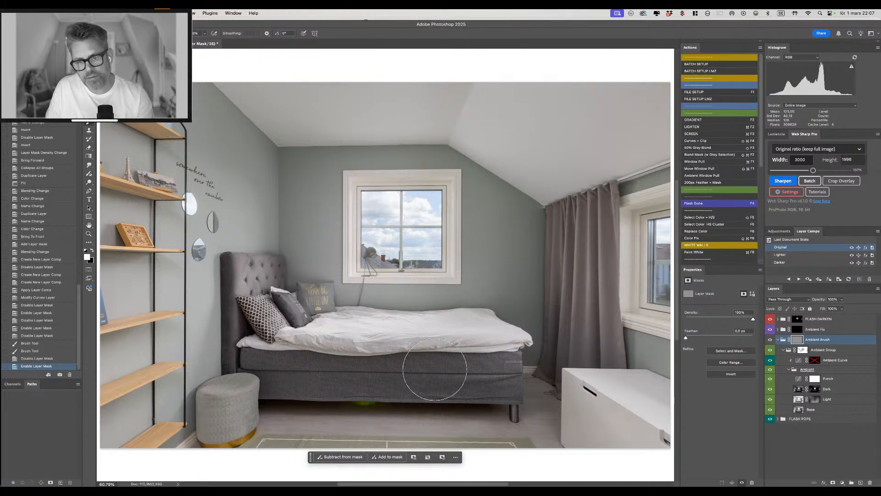
{"action": "left_click_drag", "start_coordinate": [434, 369], "coordinate": [436, 368]}
Paint black on the Ambient Brush mask over the wall lettering and the upper shelf, resizing the brush for each area.
{"action": "left_click_drag", "start_coordinate": [212, 202], "coordinate": [270, 202], "text": "ctrl+alt"}
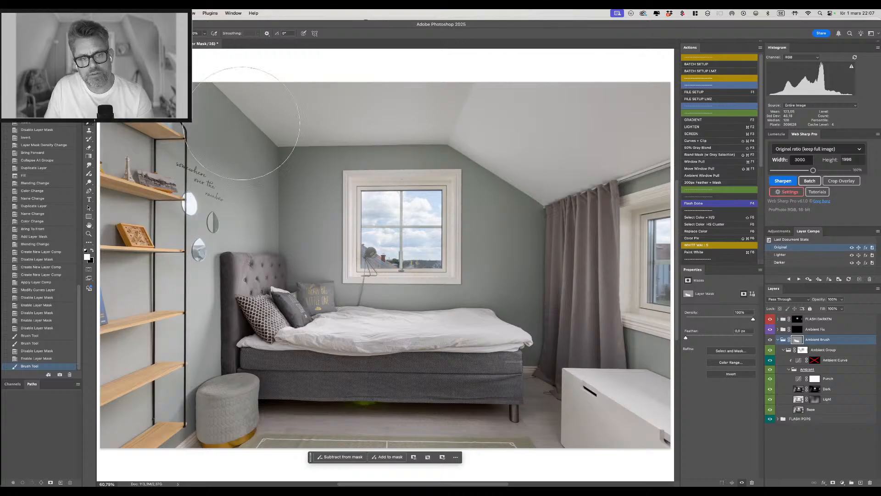
{"action": "key", "text": "x"}
{"action": "left_click_drag", "start_coordinate": [177, 200], "coordinate": [196, 196]}
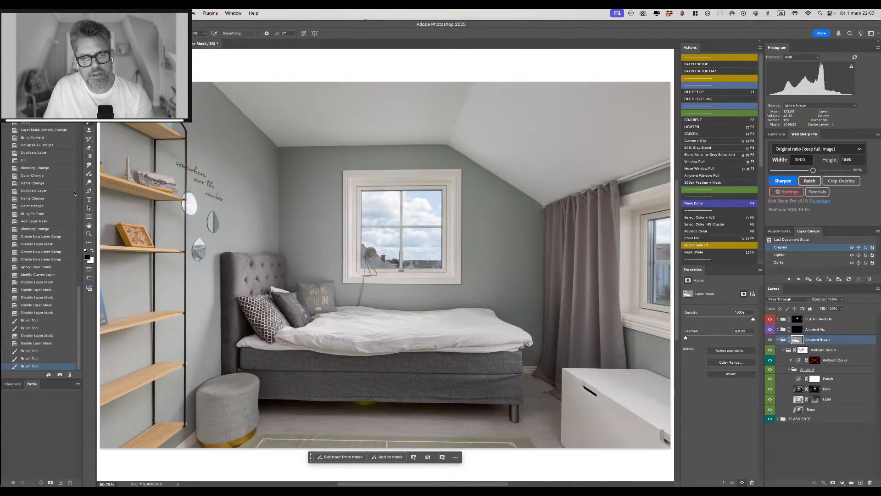
{"action": "mouse_move", "coordinate": [168, 165]}
{"action": "left_mouse_down", "text": "ctrl+alt"}
{"action": "mouse_move", "coordinate": [197, 184]}
{"action": "mouse_move", "coordinate": [207, 210]}
{"action": "left_mouse_up", "text": "ctrl+alt"}
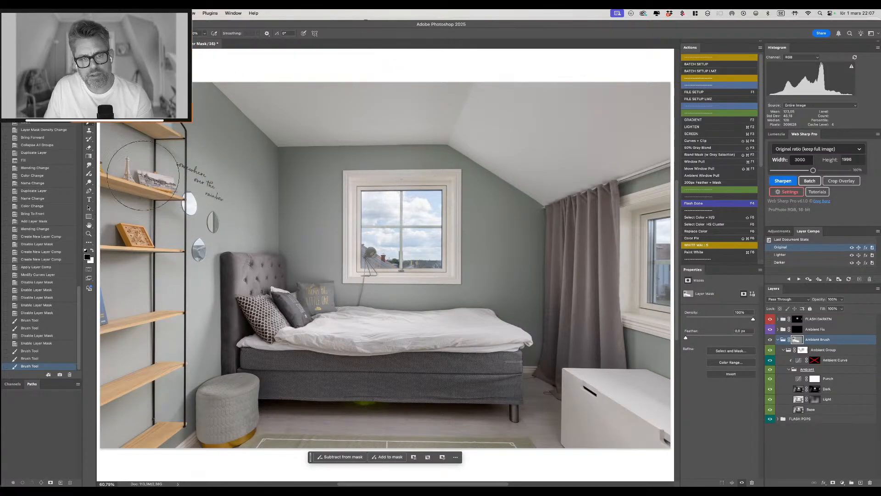
{"action": "mouse_move", "coordinate": [143, 175]}
{"action": "left_mouse_down"}
{"action": "mouse_move", "coordinate": [150, 158]}
{"action": "mouse_move", "coordinate": [127, 180]}
{"action": "mouse_move", "coordinate": [154, 149]}
{"action": "mouse_move", "coordinate": [115, 172]}
{"action": "left_mouse_up"}
Paint white on the Ambient Brush mask over the wall beside the mirrors, the lower shelves, the back wall and the floor.
{"action": "key", "text": "x"}
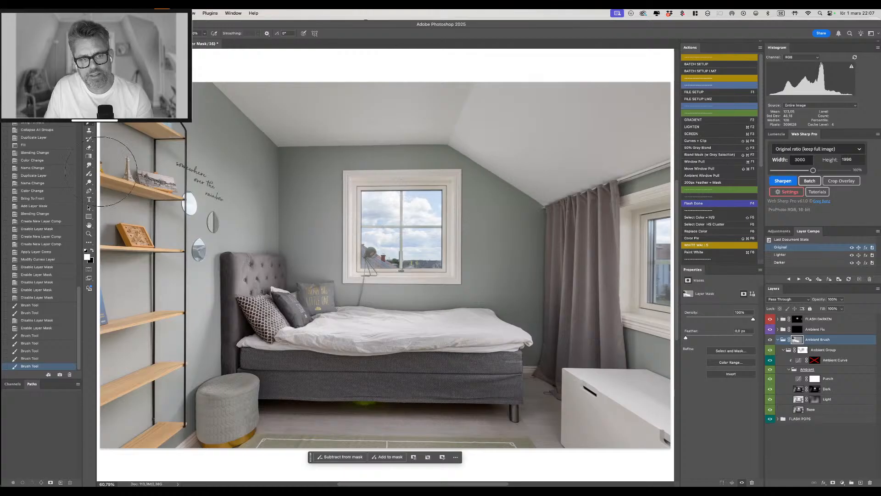
{"action": "mouse_move", "coordinate": [238, 188]}
{"action": "left_mouse_down"}
{"action": "mouse_move", "coordinate": [290, 189]}
{"action": "mouse_move", "coordinate": [216, 248]}
{"action": "left_mouse_up"}
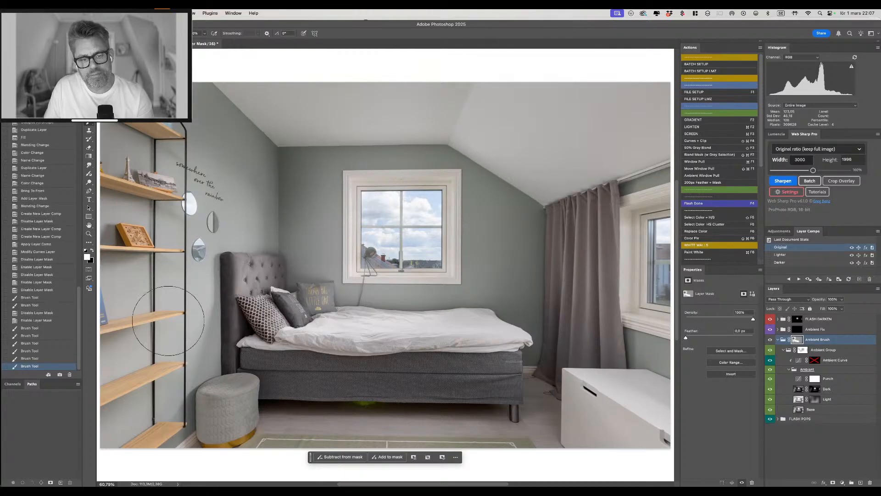
{"action": "left_click_drag", "start_coordinate": [168, 320], "coordinate": [157, 371]}
{"action": "mouse_move", "coordinate": [288, 233]}
{"action": "left_mouse_down"}
{"action": "mouse_move", "coordinate": [280, 176]}
{"action": "mouse_move", "coordinate": [310, 172]}
{"action": "left_mouse_up"}
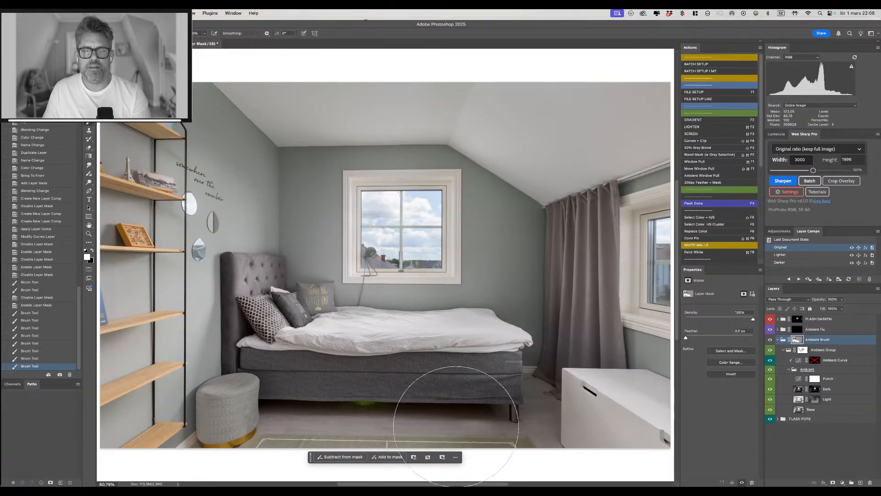
{"action": "left_click_drag", "start_coordinate": [307, 415], "coordinate": [531, 420]}
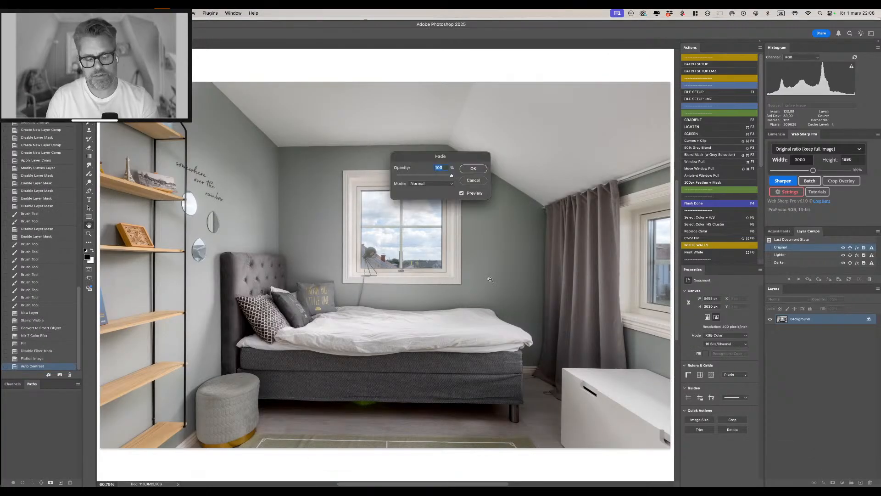
Fade the Auto Contrast adjustment to 40% opacity.
{"action": "type", "text": "40"}
{"action": "key", "text": "Return"}
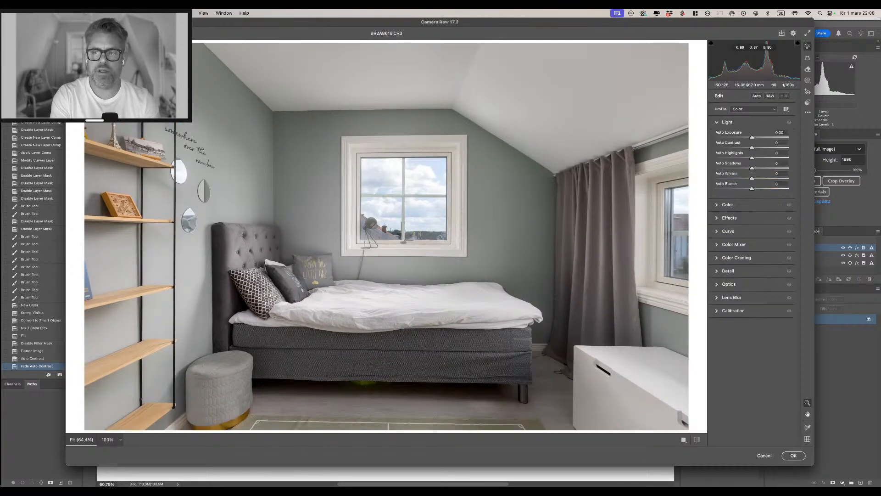
Apply the automatic Light settings in Camera Raw and raise the exposure slightly.
{"action": "key", "text": "super+u"}
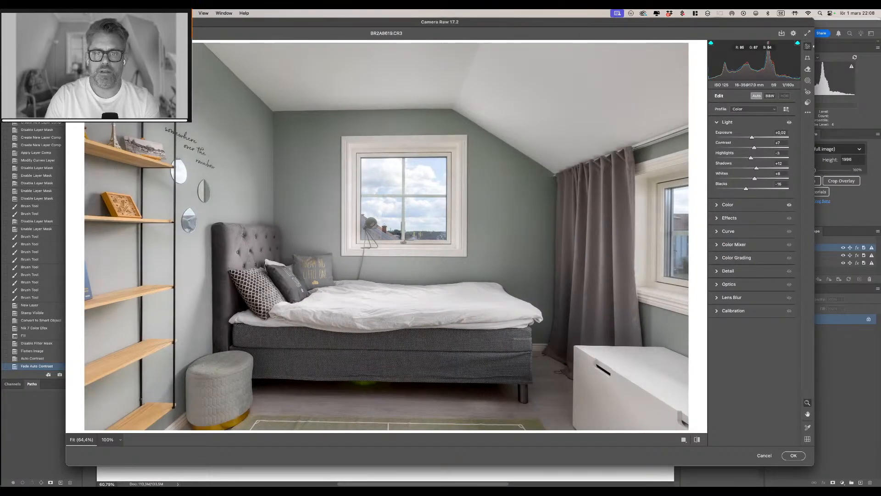
{"action": "left_click", "coordinate": [730, 205], "text": "alt"}
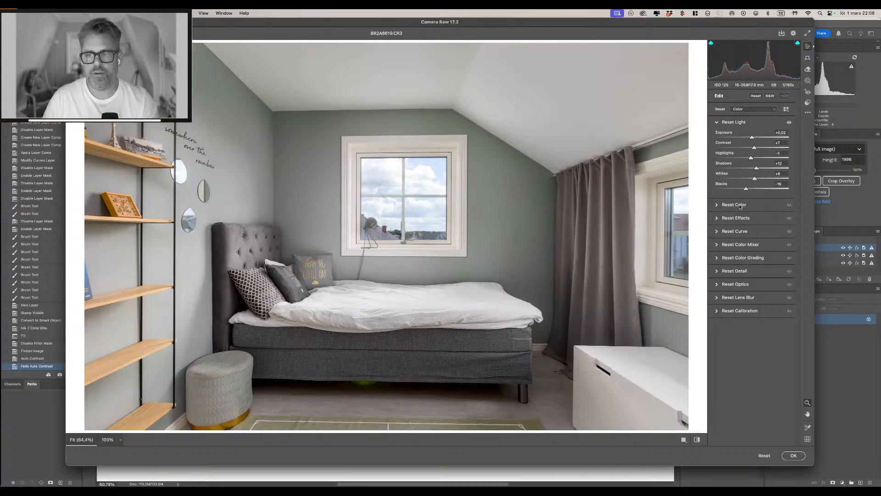
{"action": "left_click_drag", "start_coordinate": [751, 137], "coordinate": [754, 137]}
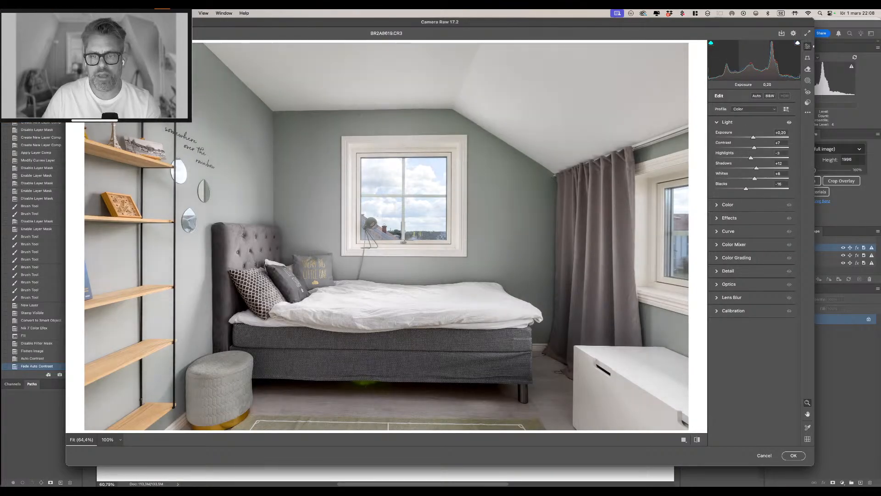
Straighten the bedroom's perspective with the Full Upright correction in the Camera Raw geometry settings.
{"action": "key", "text": "shift+t"}
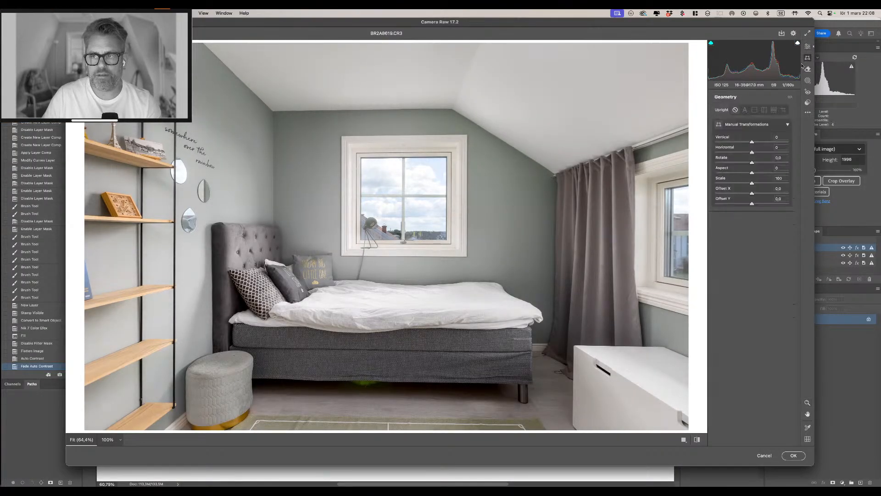
{"action": "left_click", "coordinate": [773, 110]}
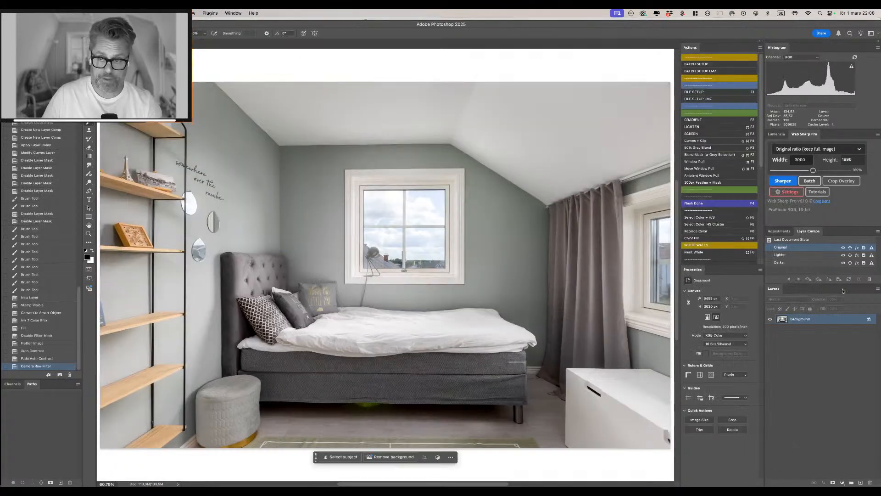
Sharpen the photo for web at 3000 px wide in its original ratio, and close the document without saving.
{"action": "left_click", "coordinate": [787, 182]}
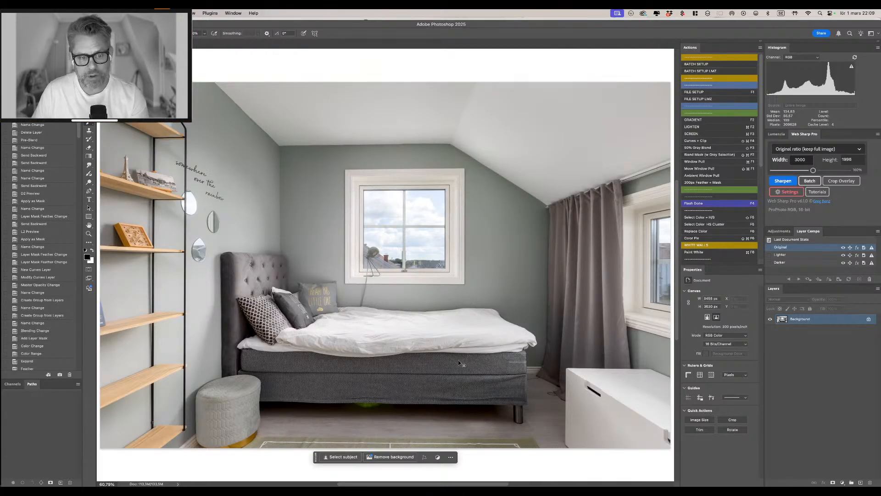
{"action": "key", "text": "super+w"}
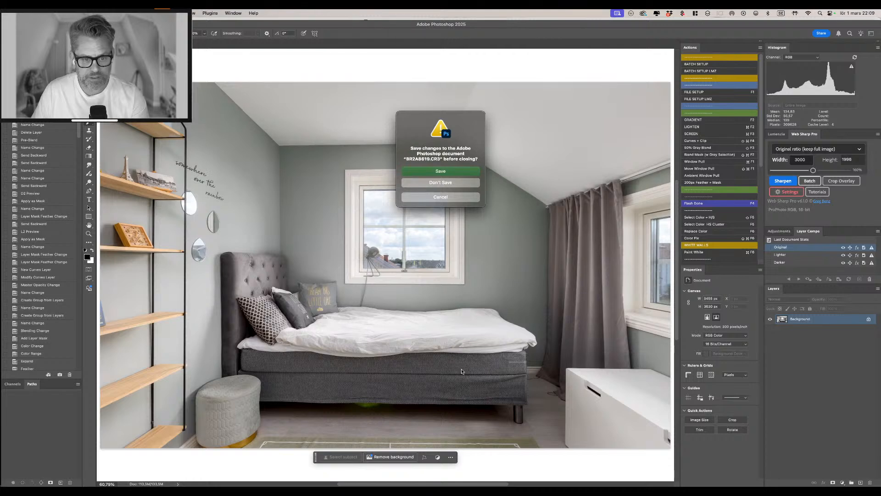
{"action": "key", "text": "super+d"}
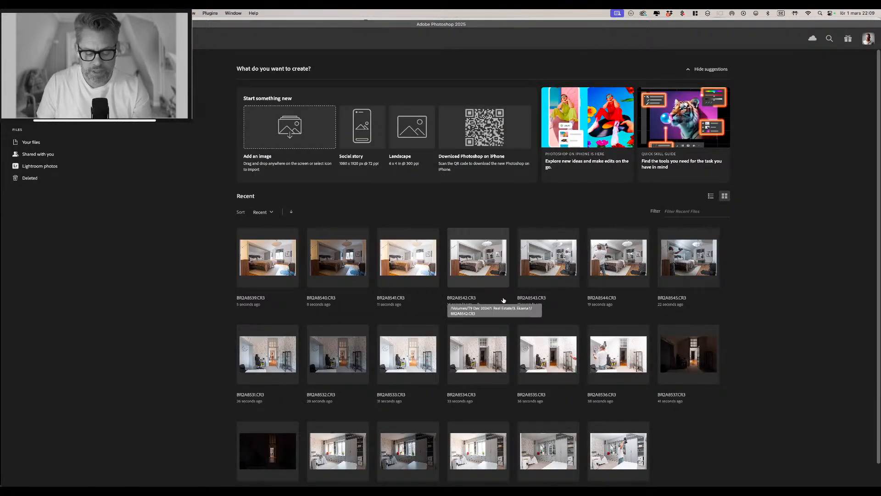
Switch to Finder and enlarge the window showing the YOUTUBE folder to fill the screen.
{"action": "key", "text": "super+space"}
{"action": "type", "text": "finde"}
{"action": "key", "text": "Return"}
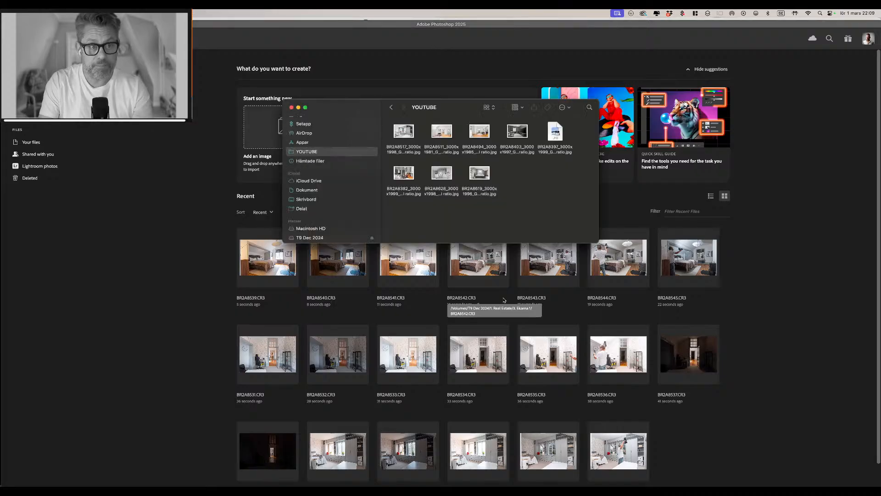
{"action": "key", "text": "ctrl+alt+Return"}
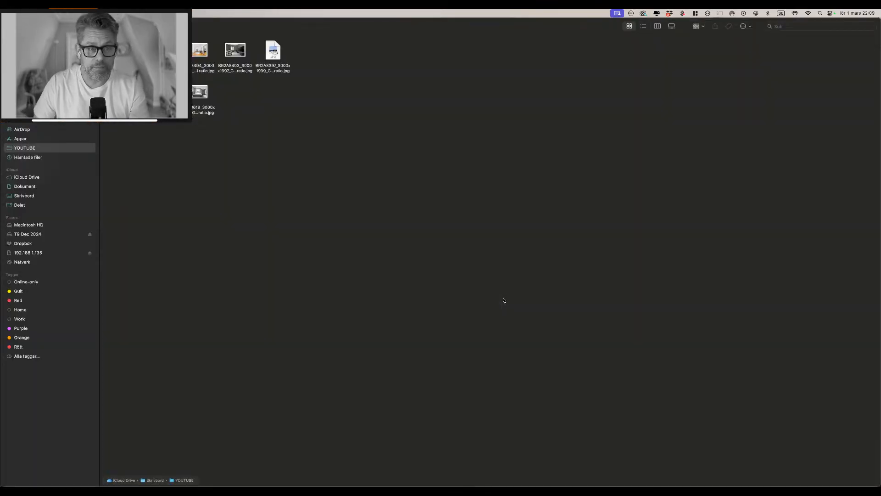
Select all exported photos in the YOUTUBE folder and open them in a full-screen slideshow.
{"action": "left_click", "coordinate": [273, 54]}
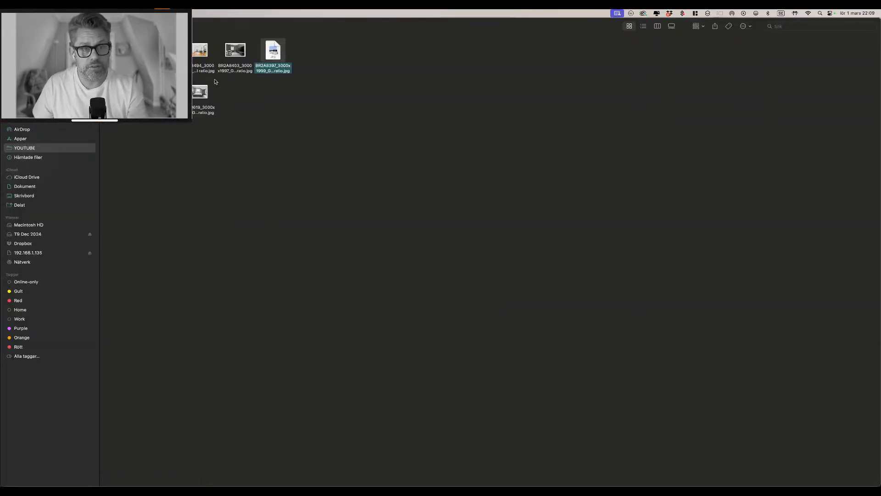
{"action": "left_click", "coordinate": [196, 84]}
{"action": "left_click", "coordinate": [195, 91]}
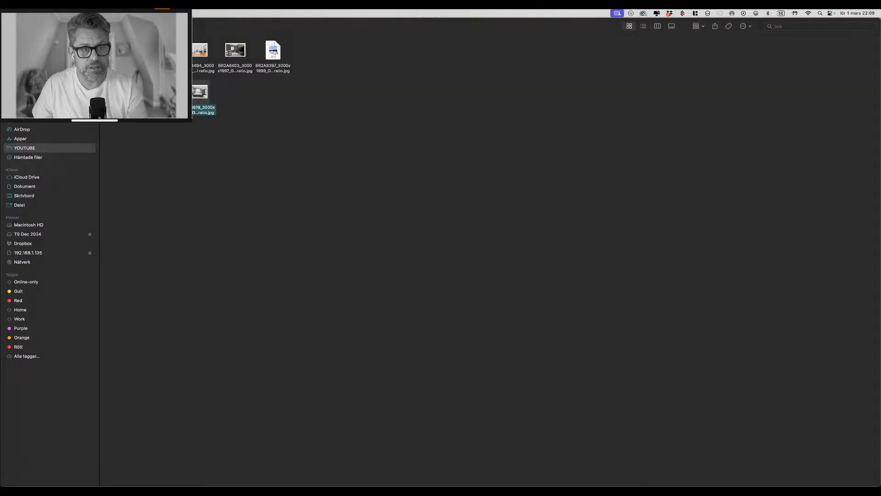
{"action": "key", "text": "super+a"}
{"action": "key", "text": "alt"}
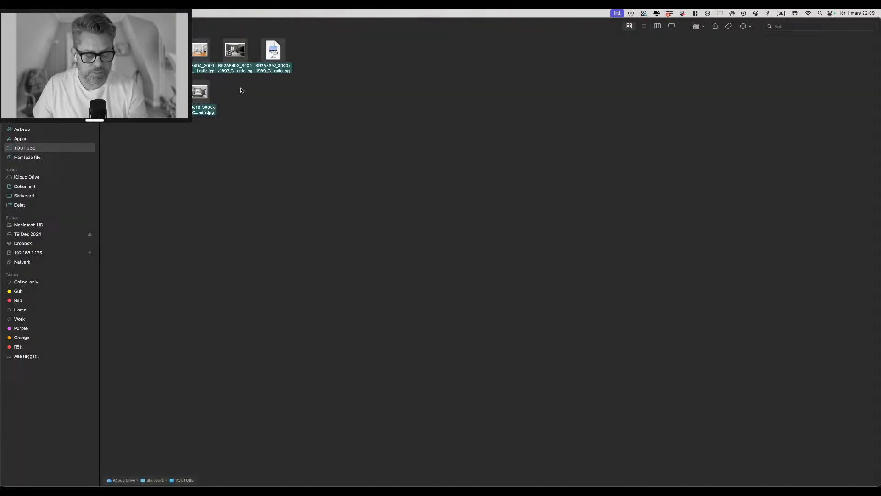
{"action": "key", "text": "alt+space"}
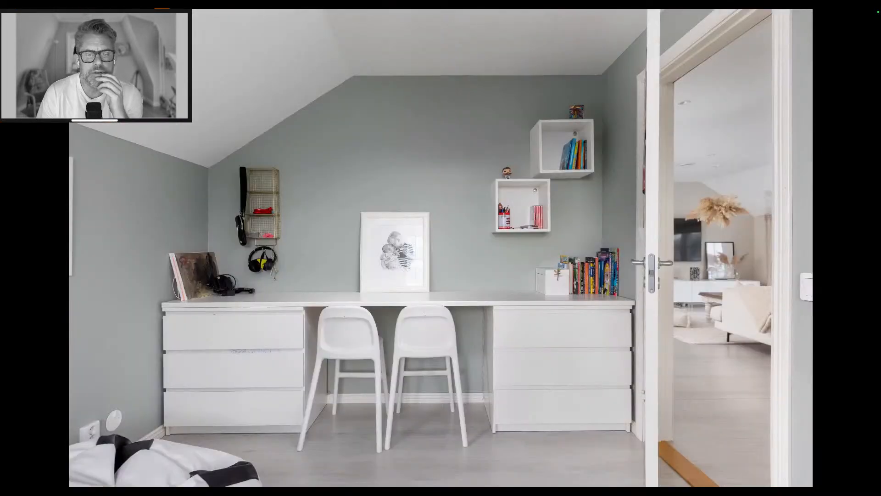
Review the finished photos back and forth in the full-screen slideshow, close it, and switch back to Photoshop.
{"action": "key", "text": "Right"}
{"action": "key", "text": "Right"}
{"action": "key", "text": "Right"}
{"action": "key", "text": "Right"}
{"action": "key", "text": "Right"}
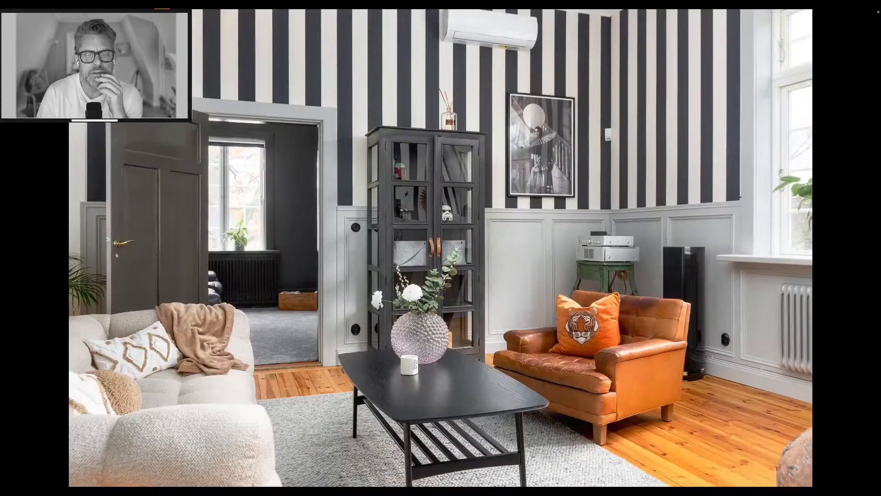
{"action": "key", "text": "Right"}
{"action": "key", "text": "Right"}
{"action": "key", "text": "Right"}
{"action": "key", "text": "Right"}
{"action": "key", "text": "Right"}
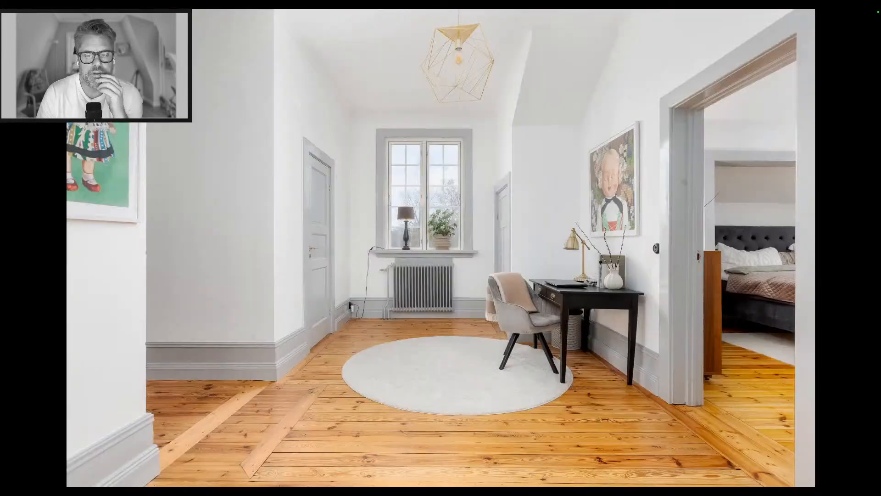
{"action": "key", "text": "Right"}
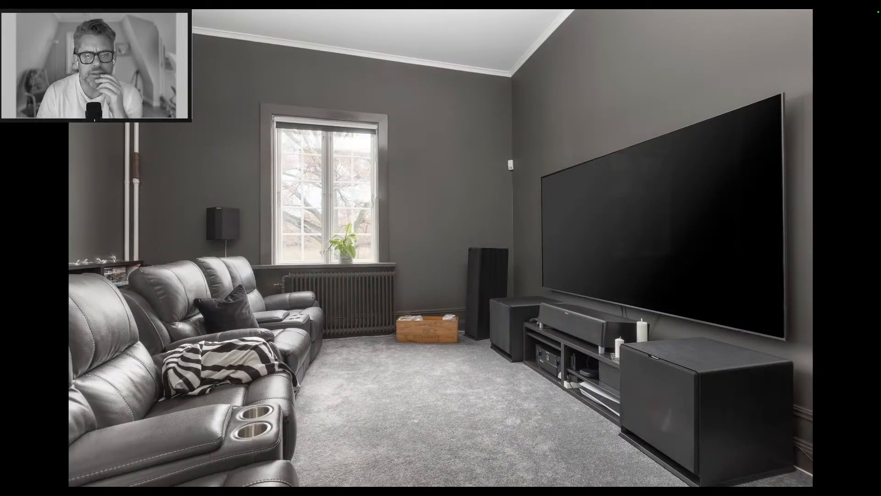
{"action": "key", "text": "Left"}
{"action": "key", "text": "Left"}
{"action": "key", "text": "Left"}
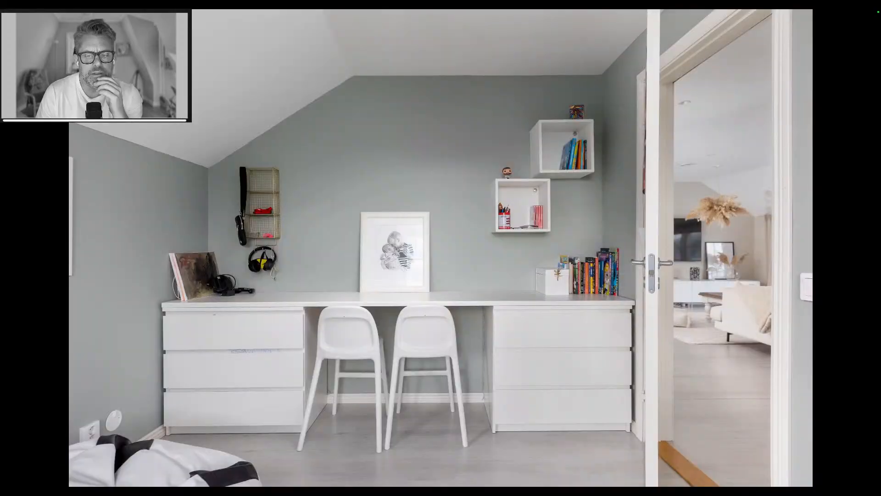
{"action": "key", "text": "Left"}
{"action": "key", "text": "Left"}
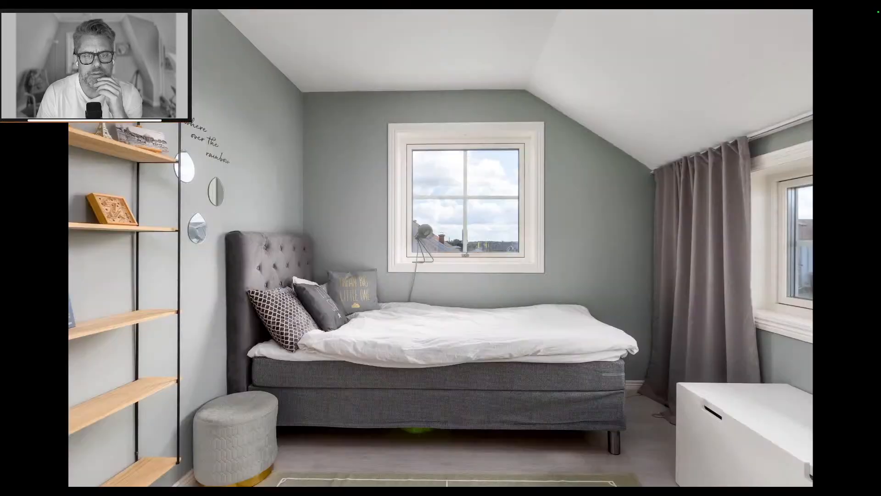
{"action": "key", "text": "Left"}
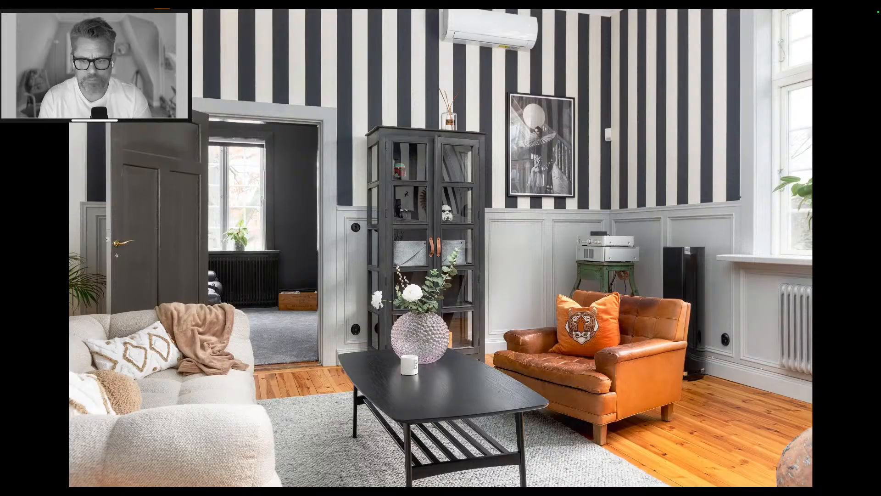
{"action": "key", "text": "Left"}
{"action": "key", "text": "Escape"}
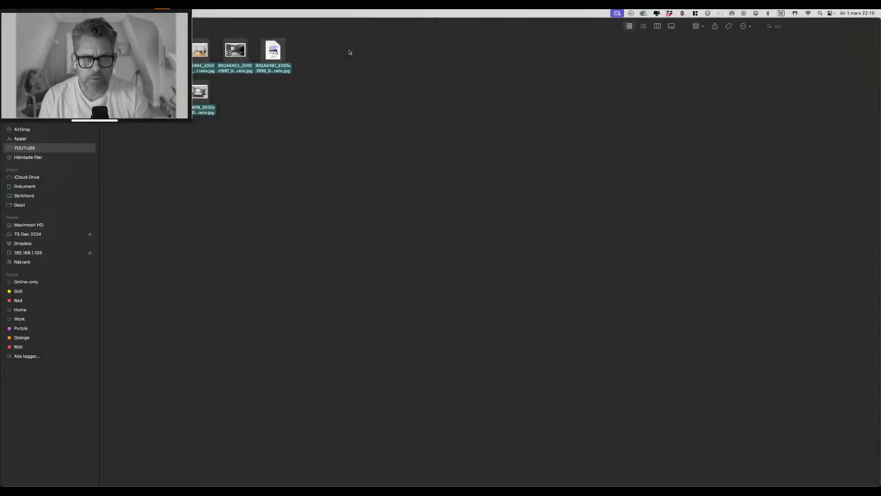
{"action": "key", "text": "super+Tab"}
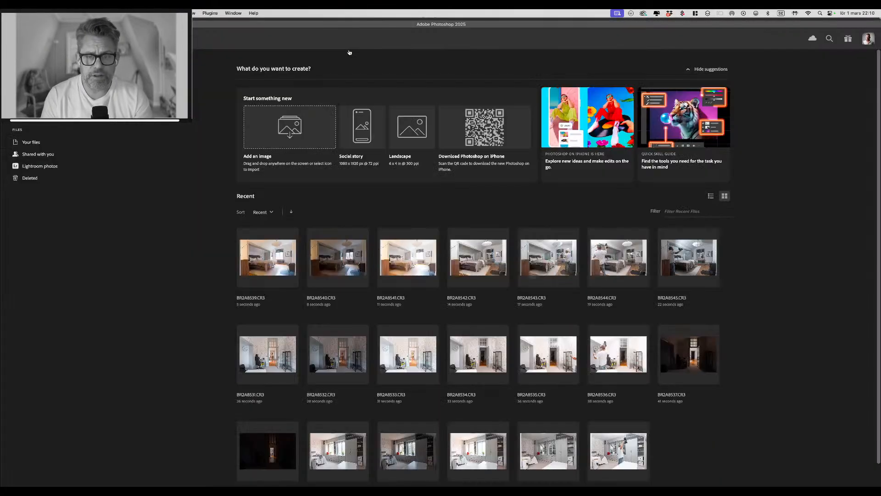